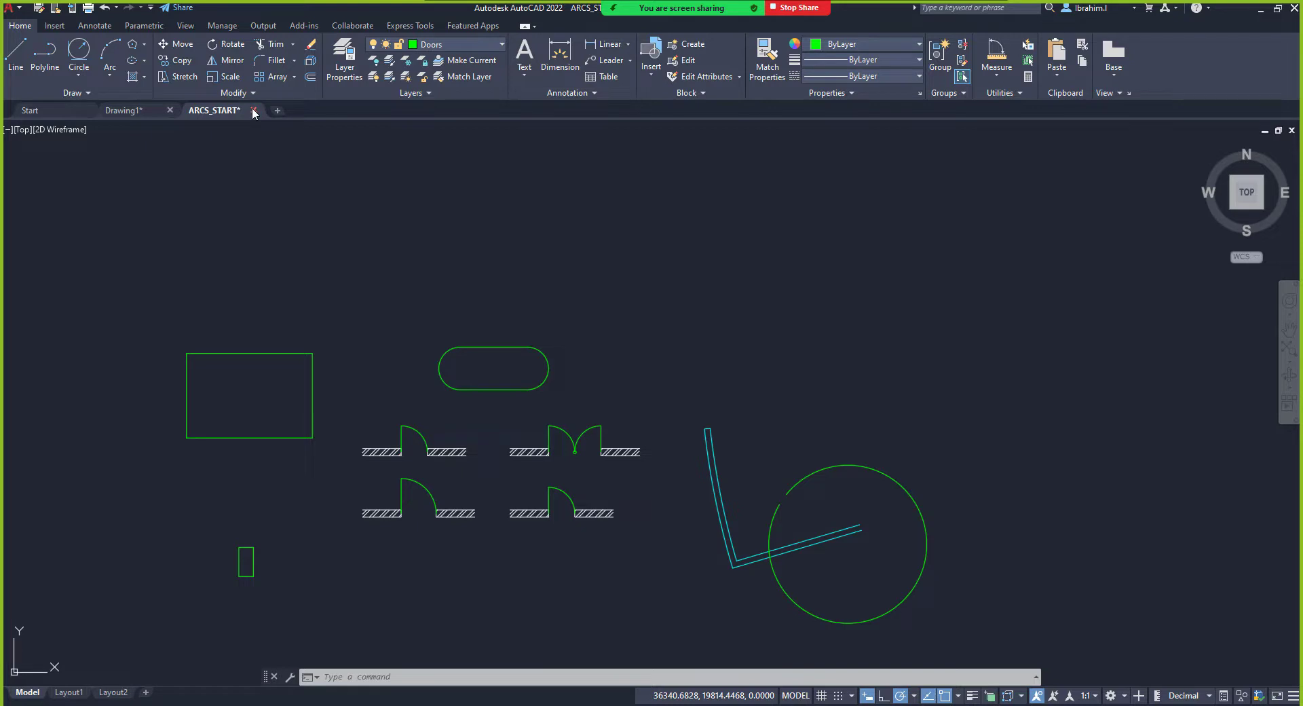
{"action": "left_click", "coordinate": [253, 110]}
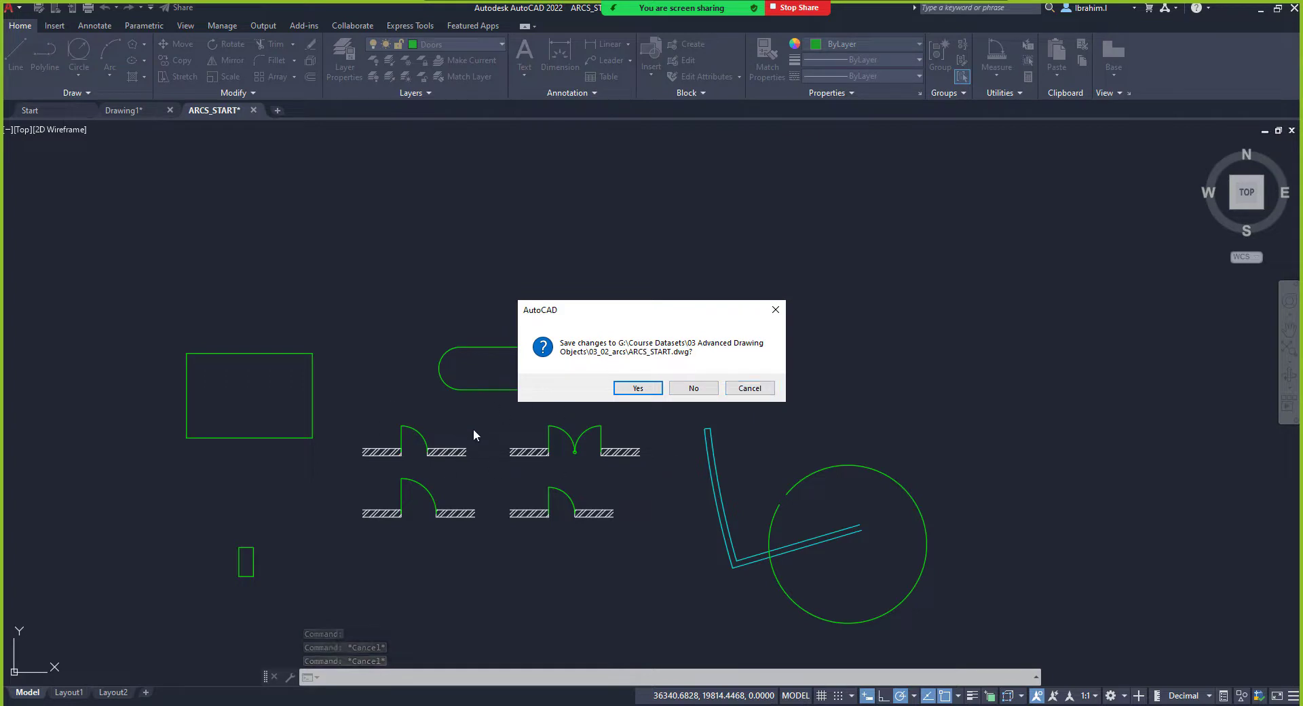
{"action": "left_click", "coordinate": [749, 389]}
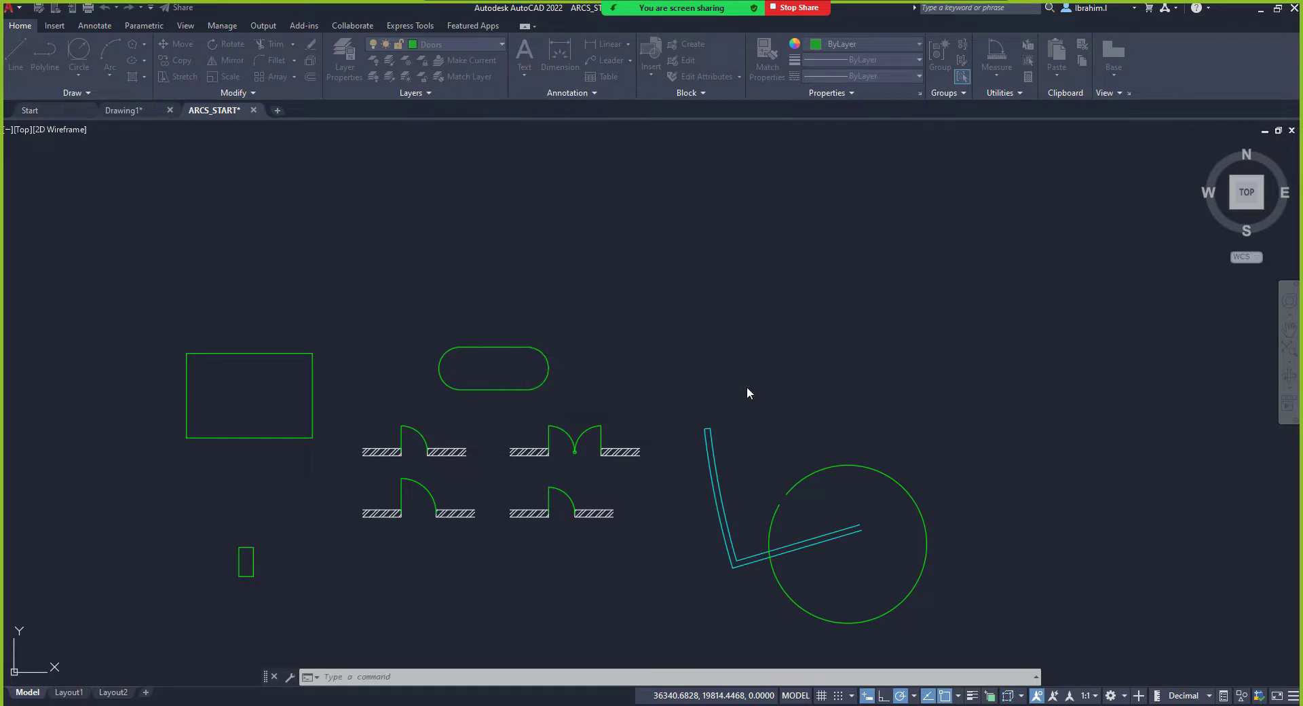
{"action": "left_click", "coordinate": [11, 10]}
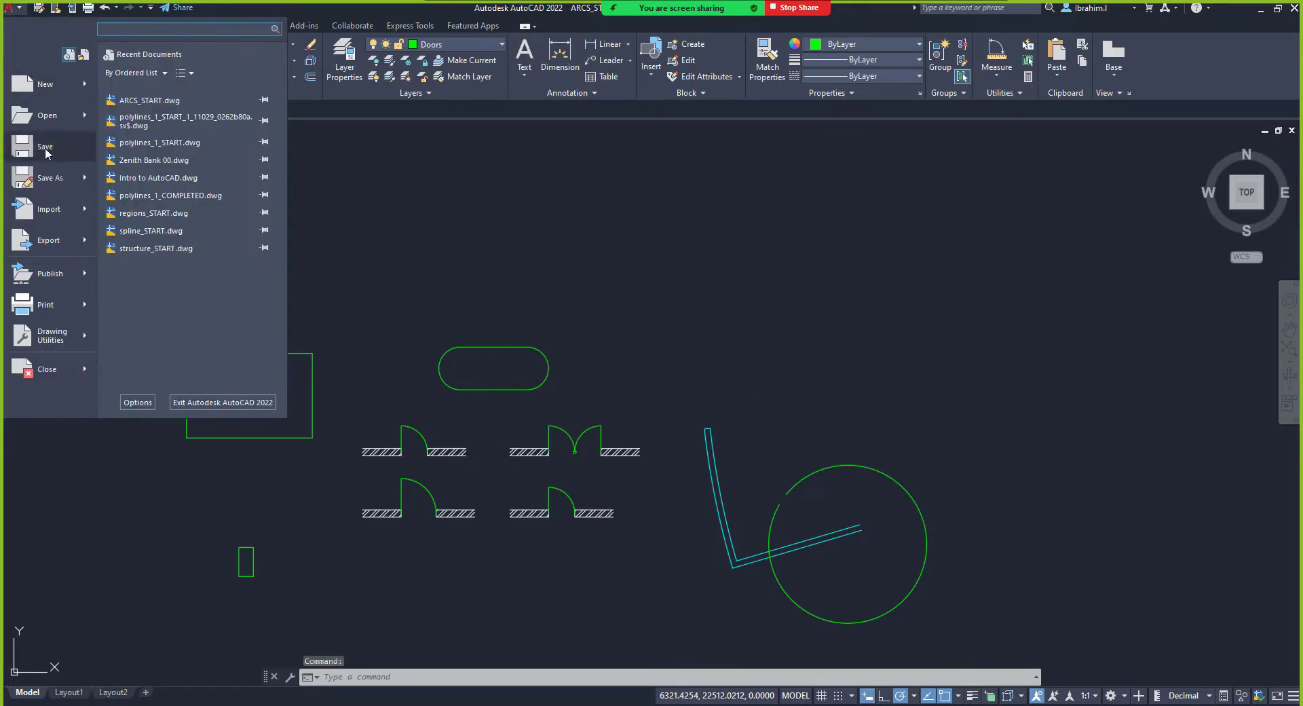
{"action": "mouse_move", "coordinate": [49, 182]}
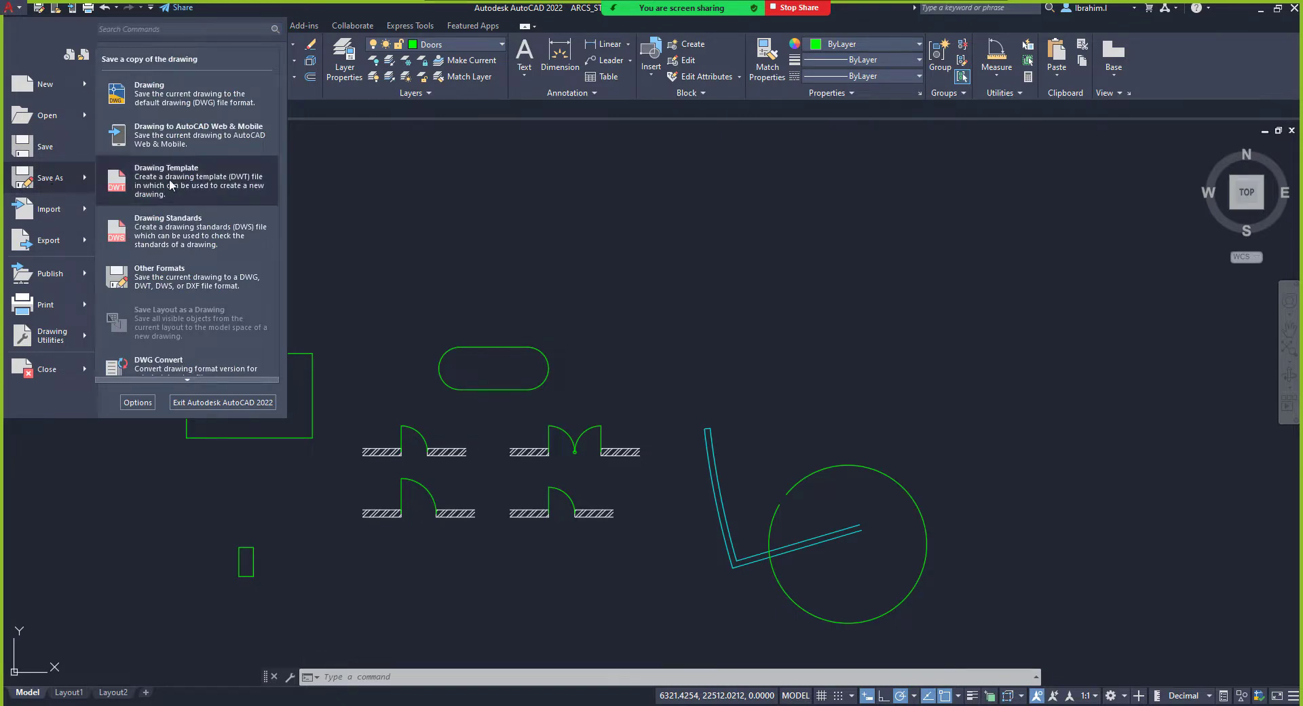
{"action": "left_click", "coordinate": [317, 178]}
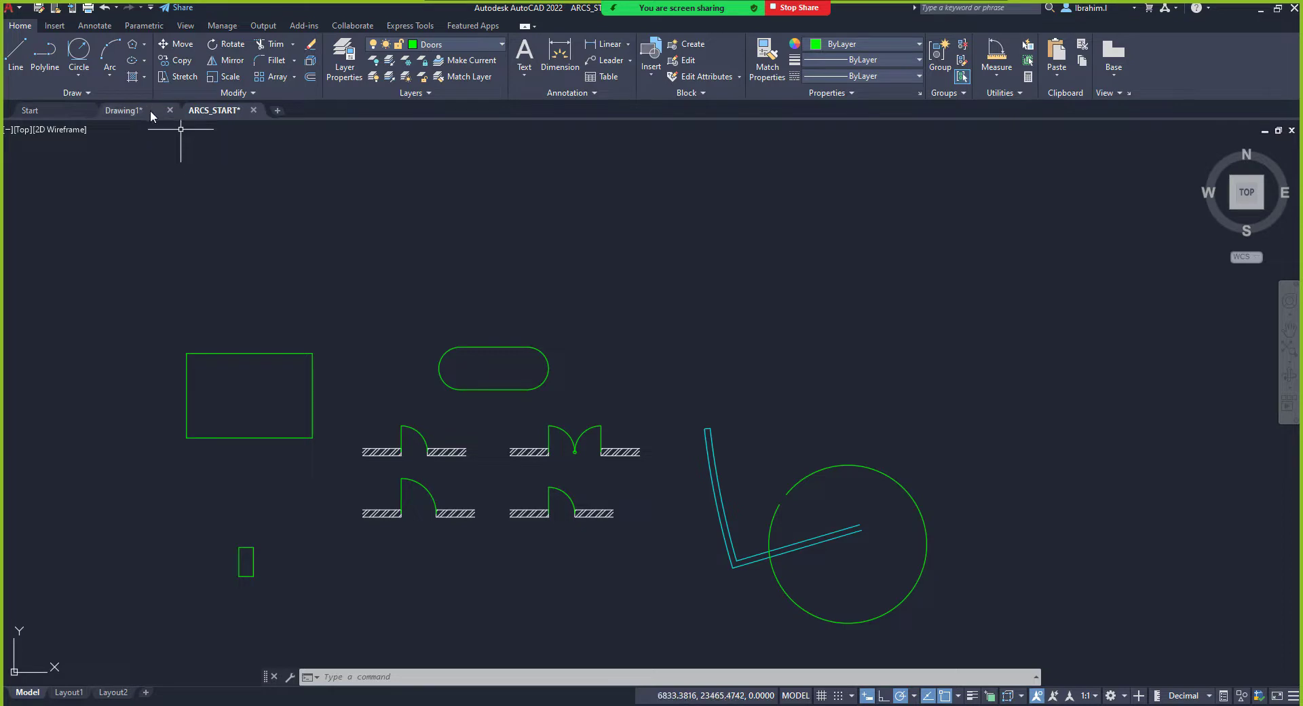
Step: Close the ARCS_START drawing without saving its changes
{"action": "mouse_move", "coordinate": [150, 117]}
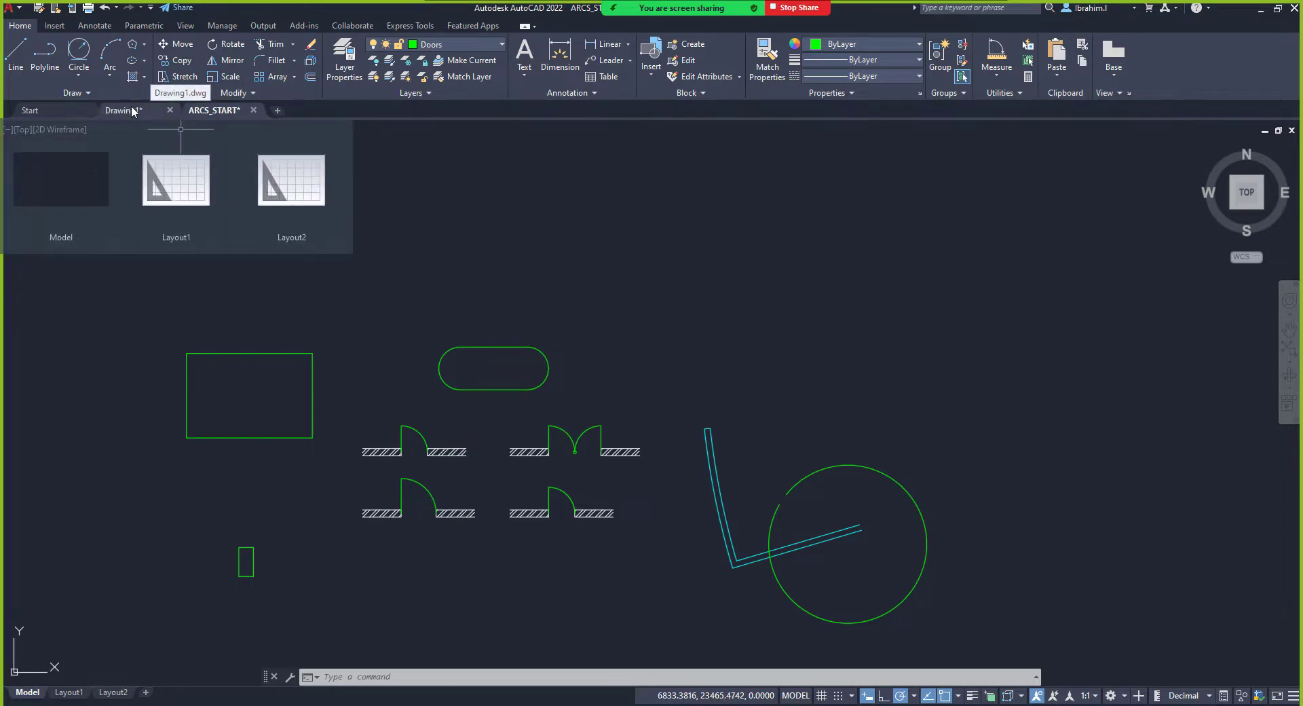
{"action": "left_click", "coordinate": [255, 109]}
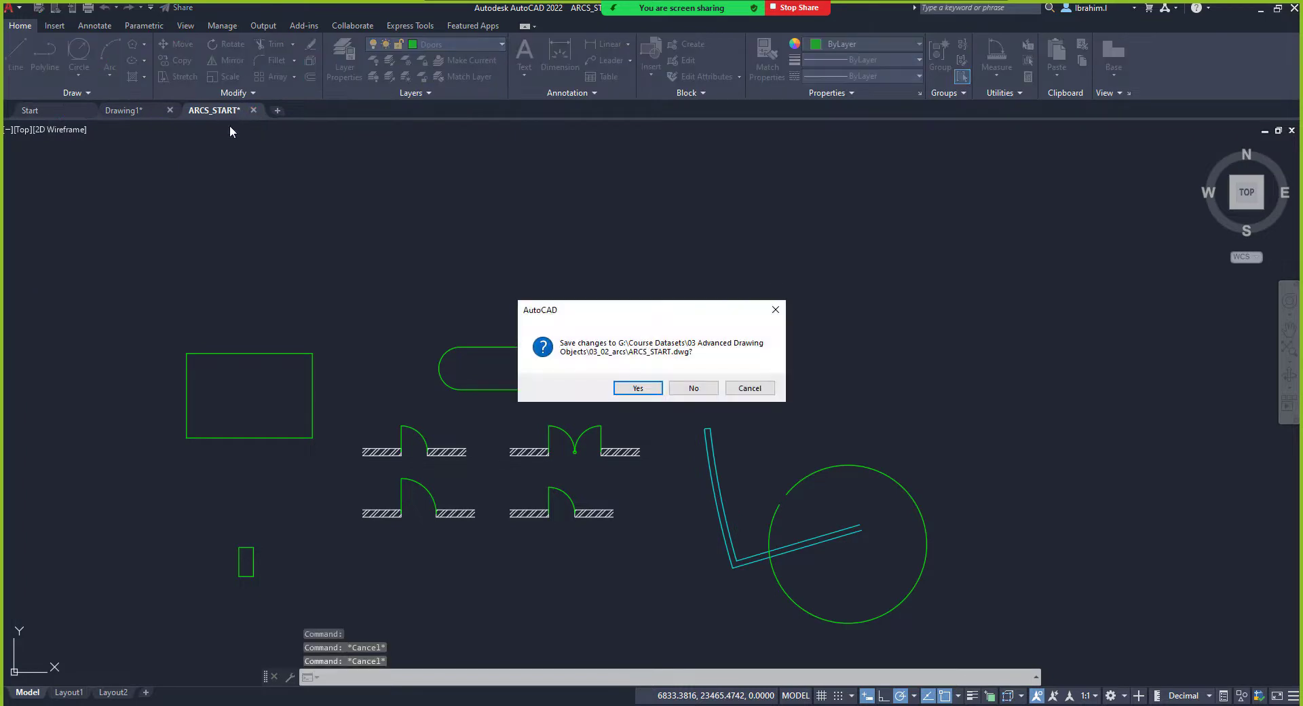
{"action": "left_click", "coordinate": [694, 387]}
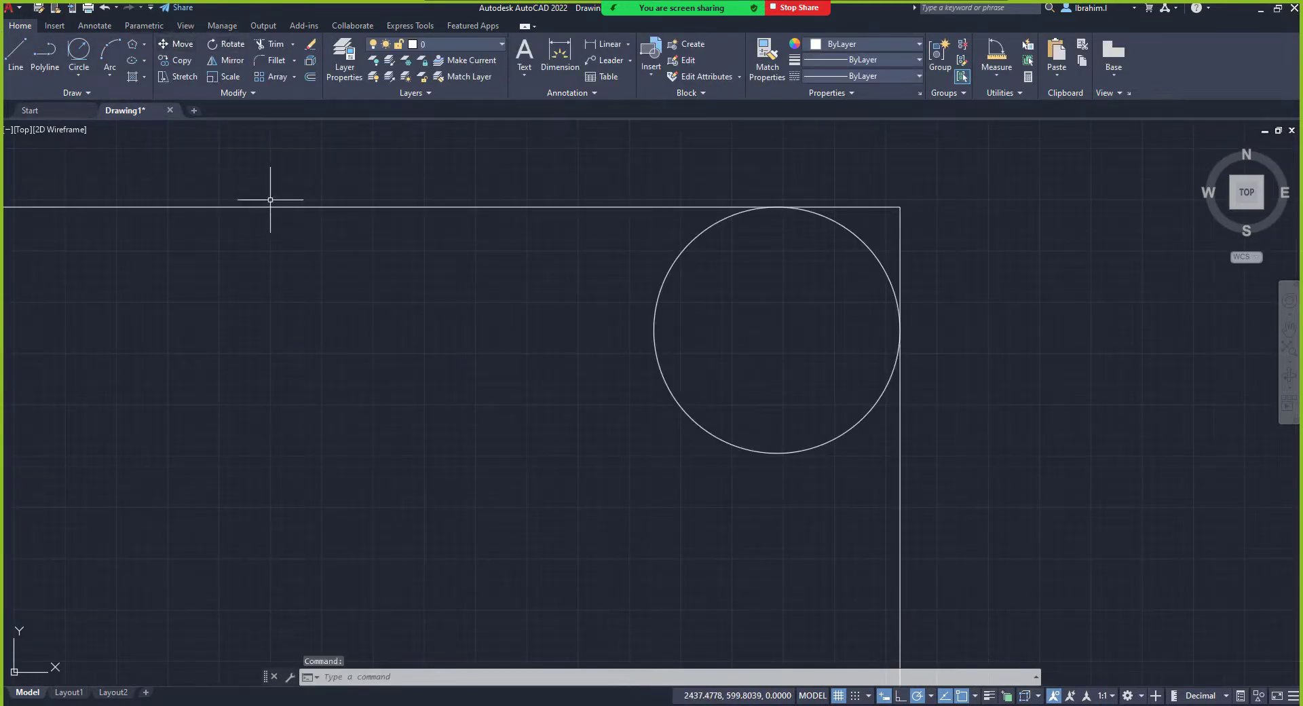
Step: Open the polylines_1_START drawing from the 03_01_polylines folder
{"action": "type", "text": "open"}
{"action": "key", "text": "Return"}
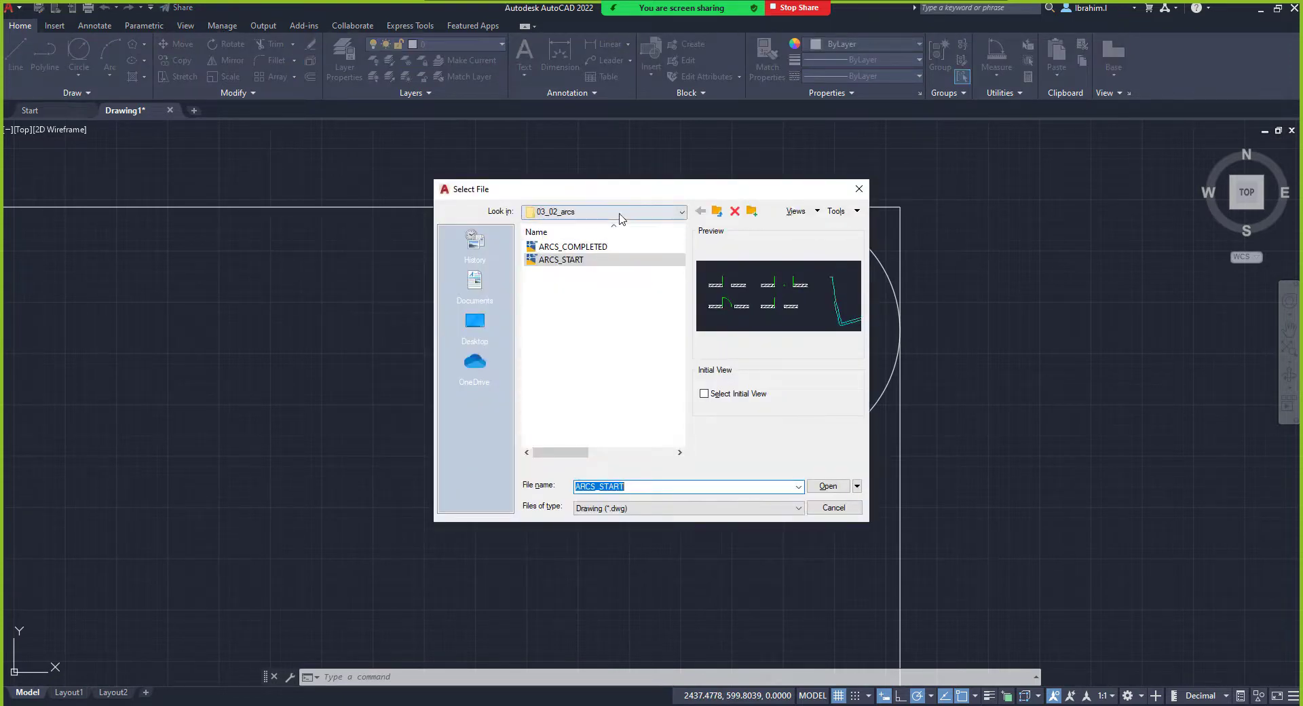
{"action": "left_click", "coordinate": [718, 212]}
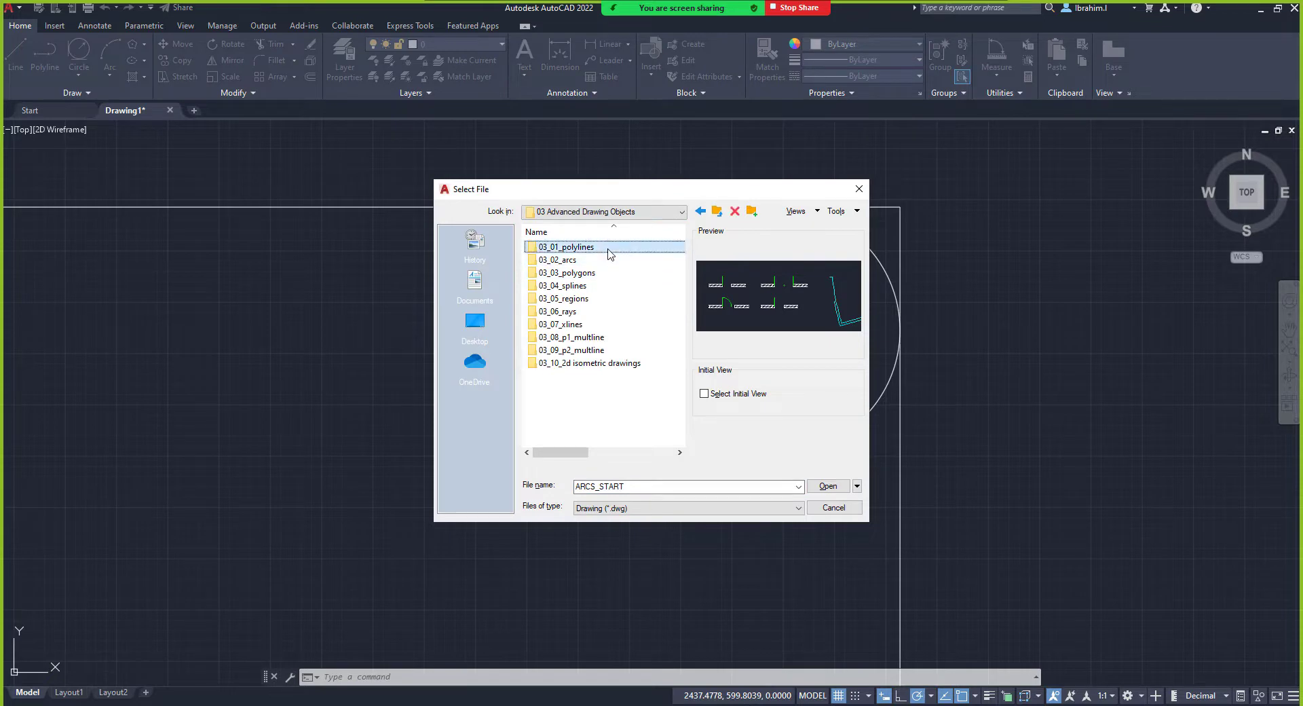
{"action": "double_click", "coordinate": [577, 247]}
{"action": "left_click", "coordinate": [589, 259]}
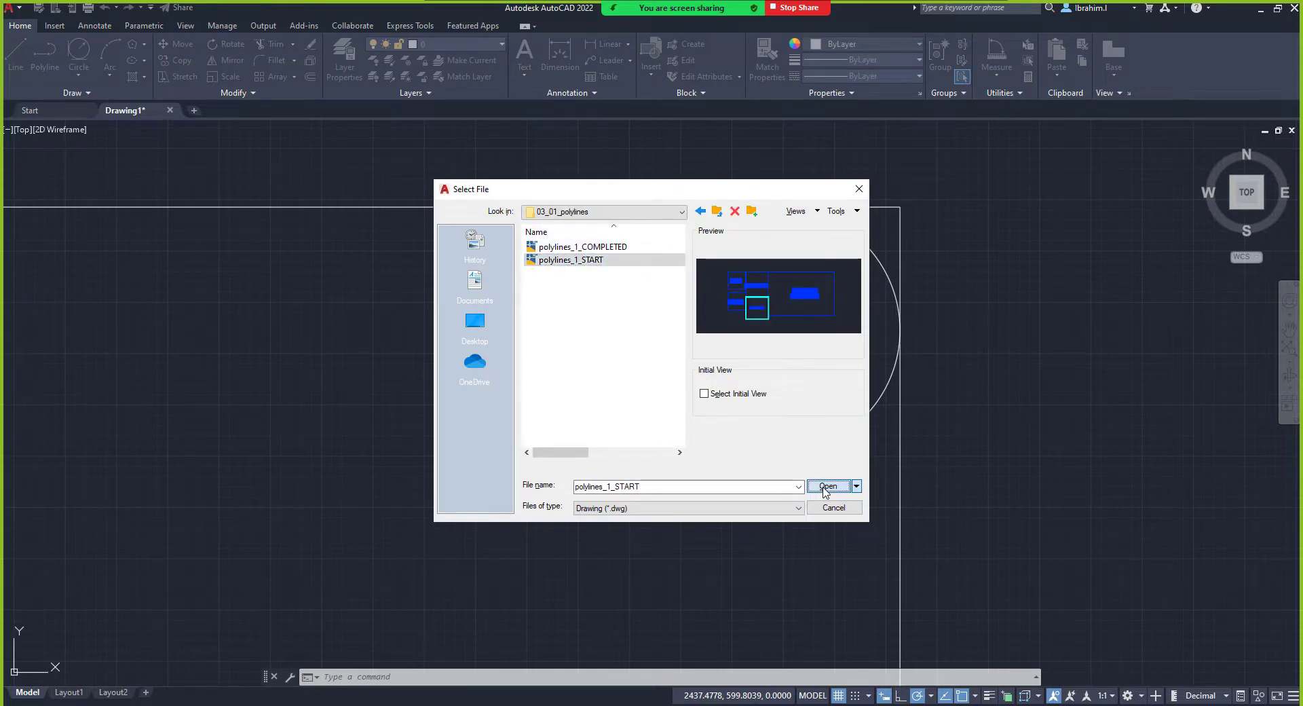
{"action": "left_click", "coordinate": [828, 486]}
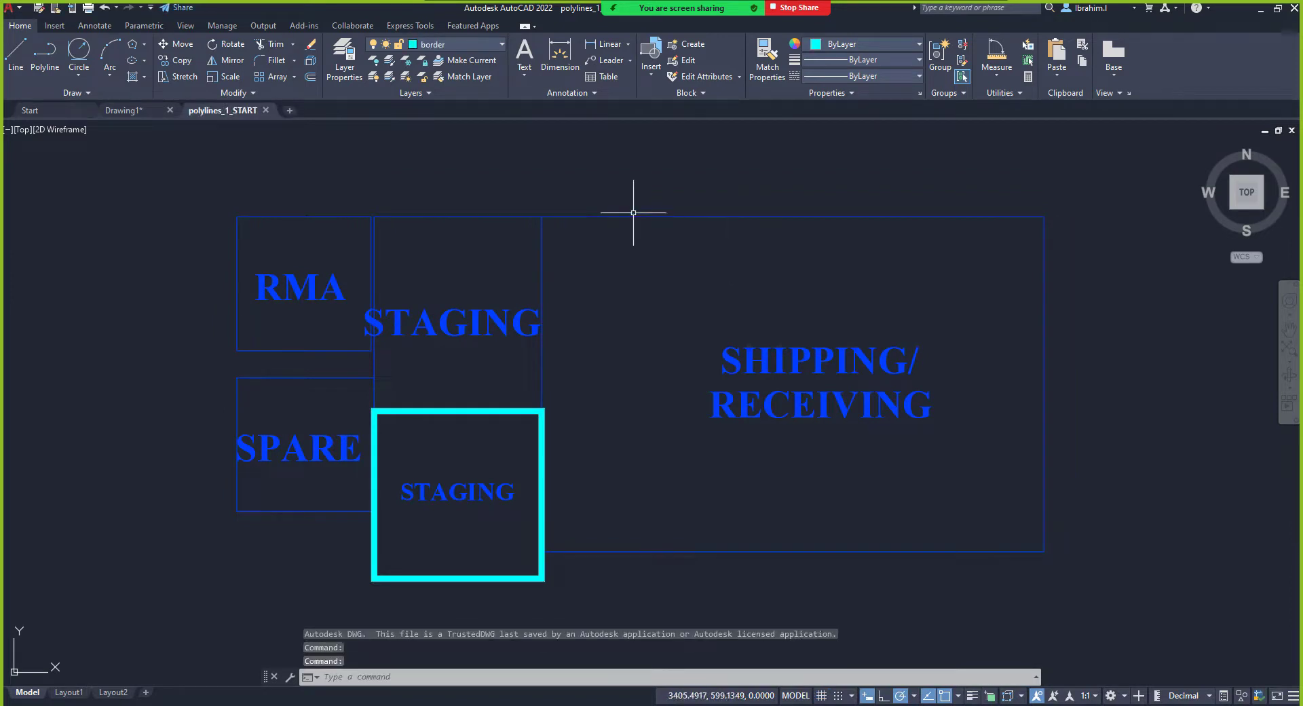
Step: Open the polylines_1_COMPLETED drawing to examine the finished floor plan, and close it
{"action": "type", "text": "open"}
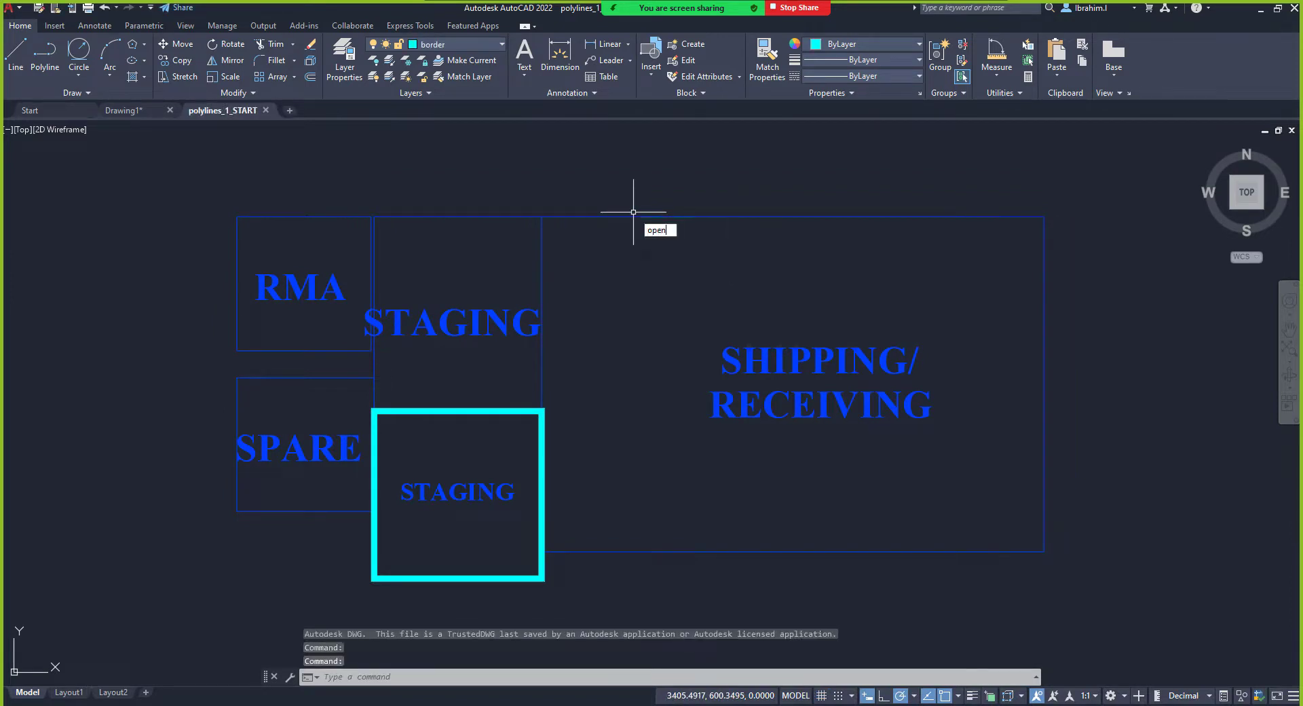
{"action": "key", "text": "Return"}
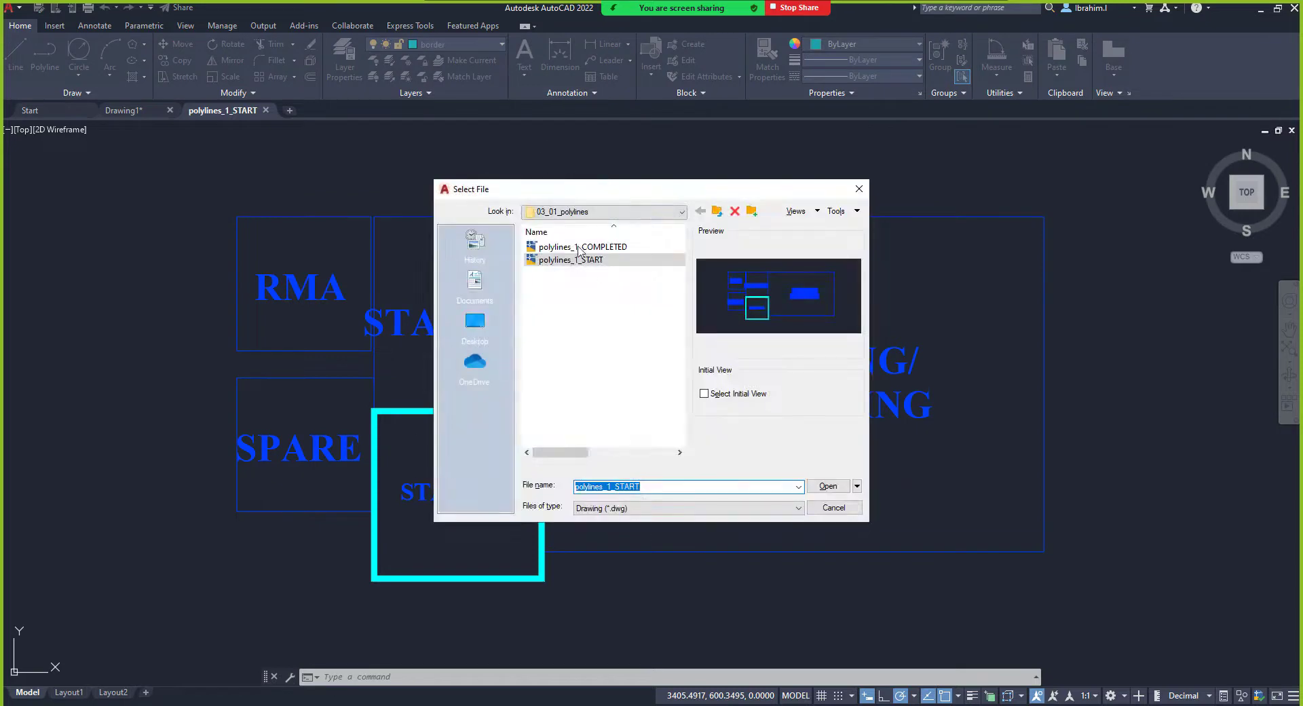
{"action": "left_click", "coordinate": [627, 248]}
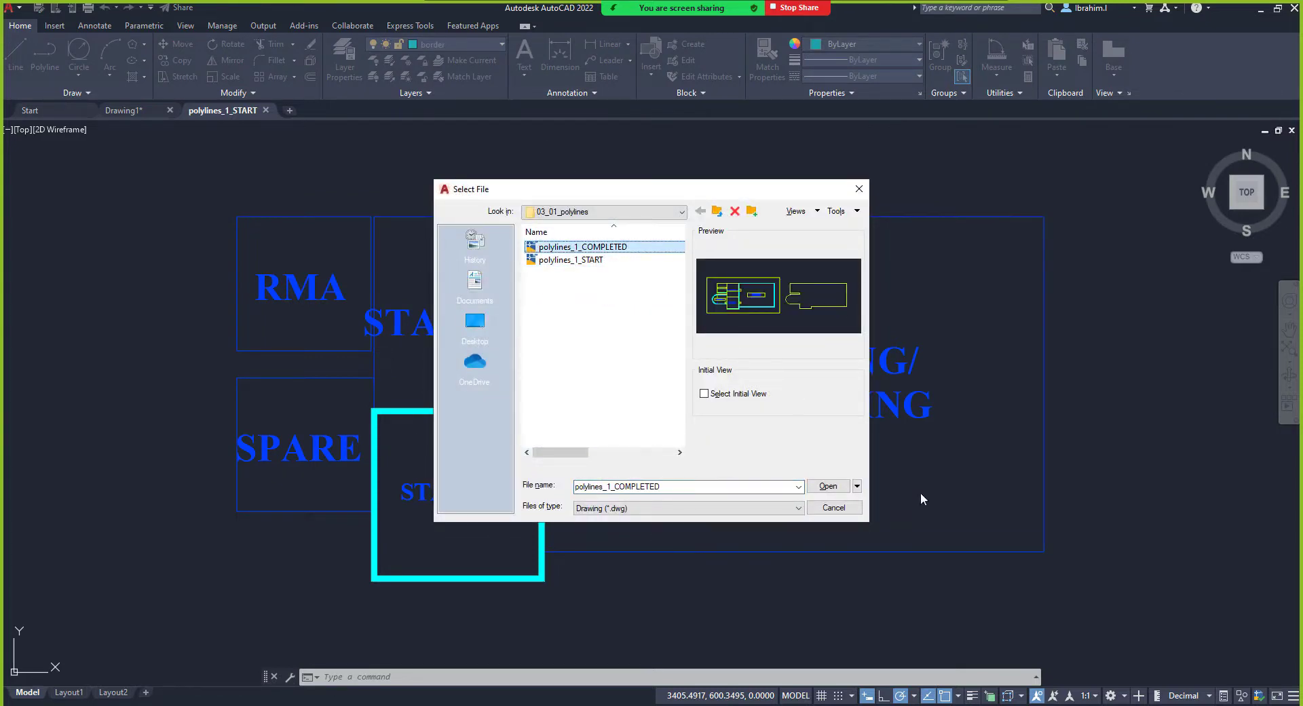
{"action": "left_click", "coordinate": [826, 486]}
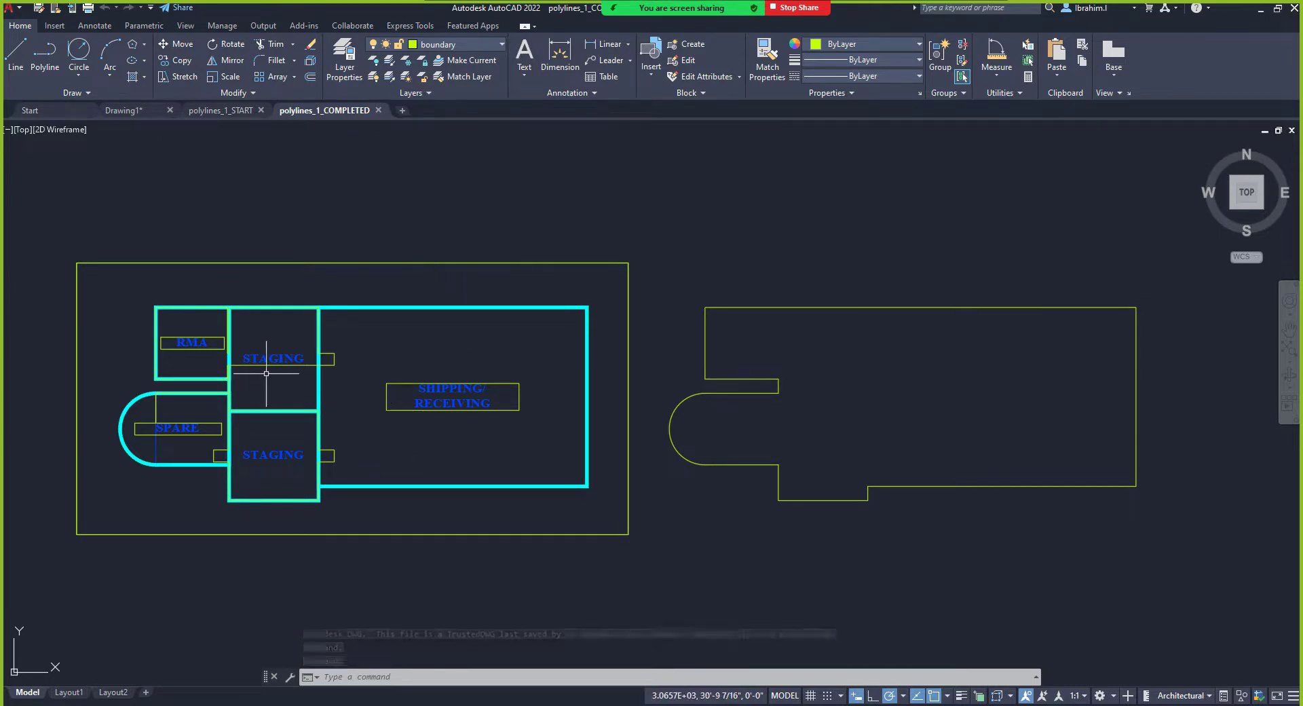
{"action": "mouse_move", "coordinate": [304, 110]}
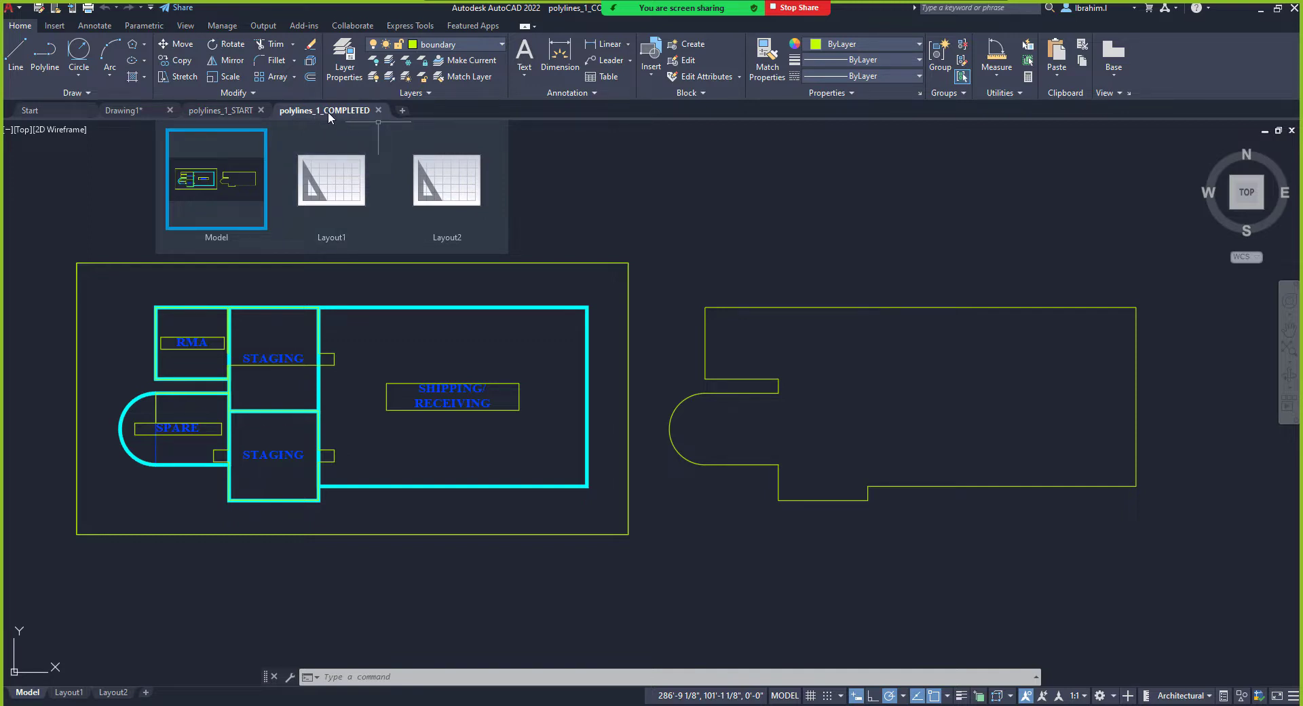
{"action": "left_click", "coordinate": [378, 111]}
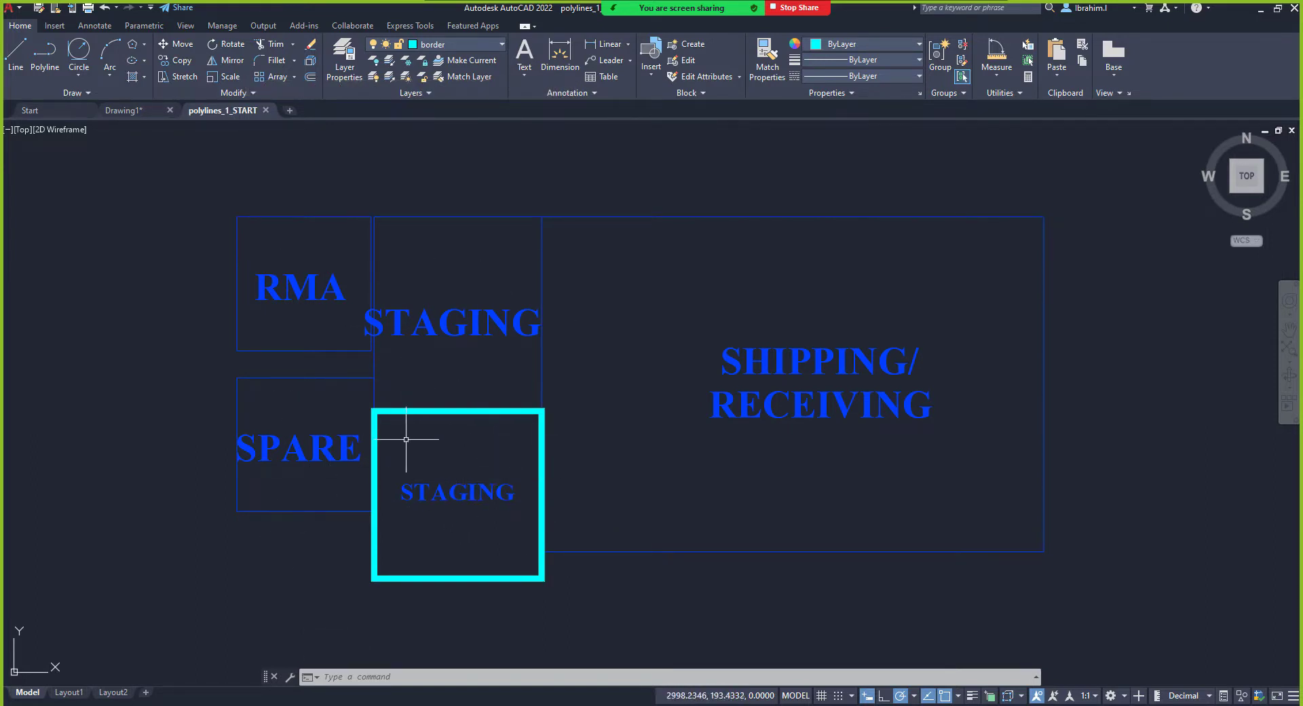
Step: Examine the warehouse floor plan and the individual line segments along the upper edges of the SHIPPING/RECEIVING and RMA rooms
{"action": "scroll", "coordinate": [581, 441], "scroll_direction": "down", "scroll_amount": 4}
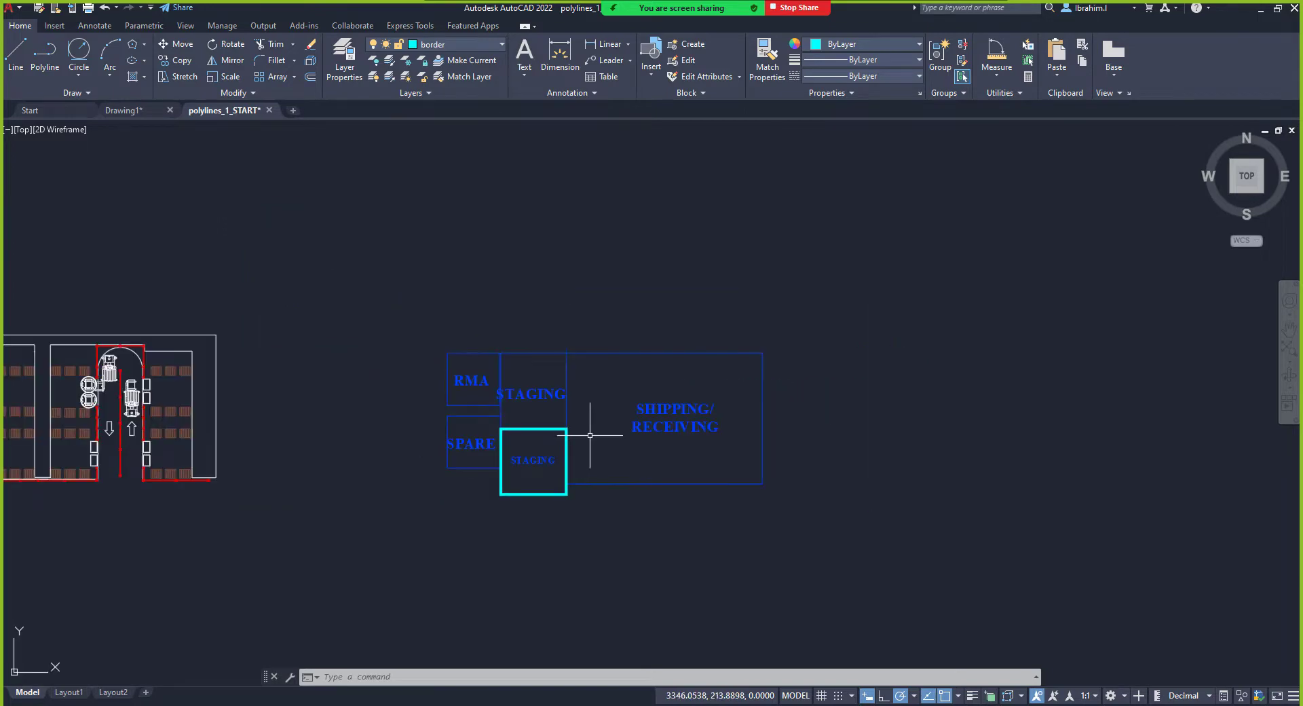
{"action": "scroll", "coordinate": [640, 433], "scroll_direction": "up", "scroll_amount": 4}
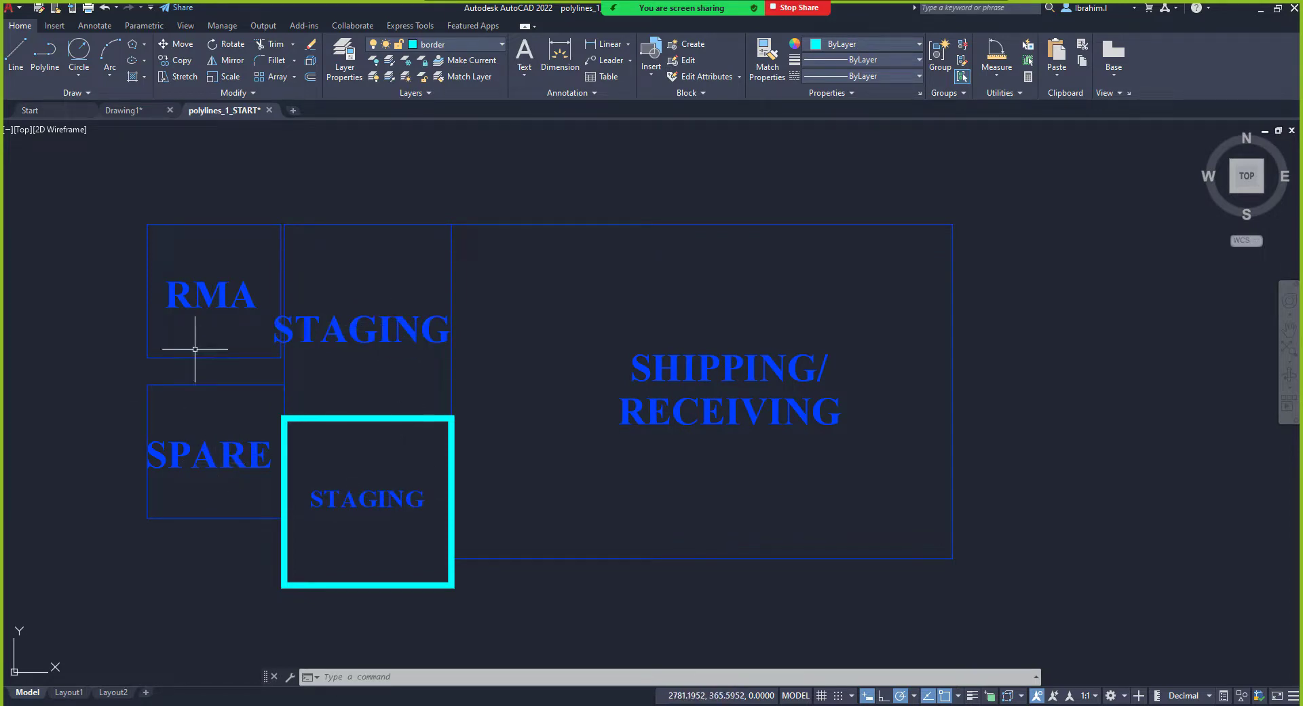
{"action": "left_click", "coordinate": [209, 291]}
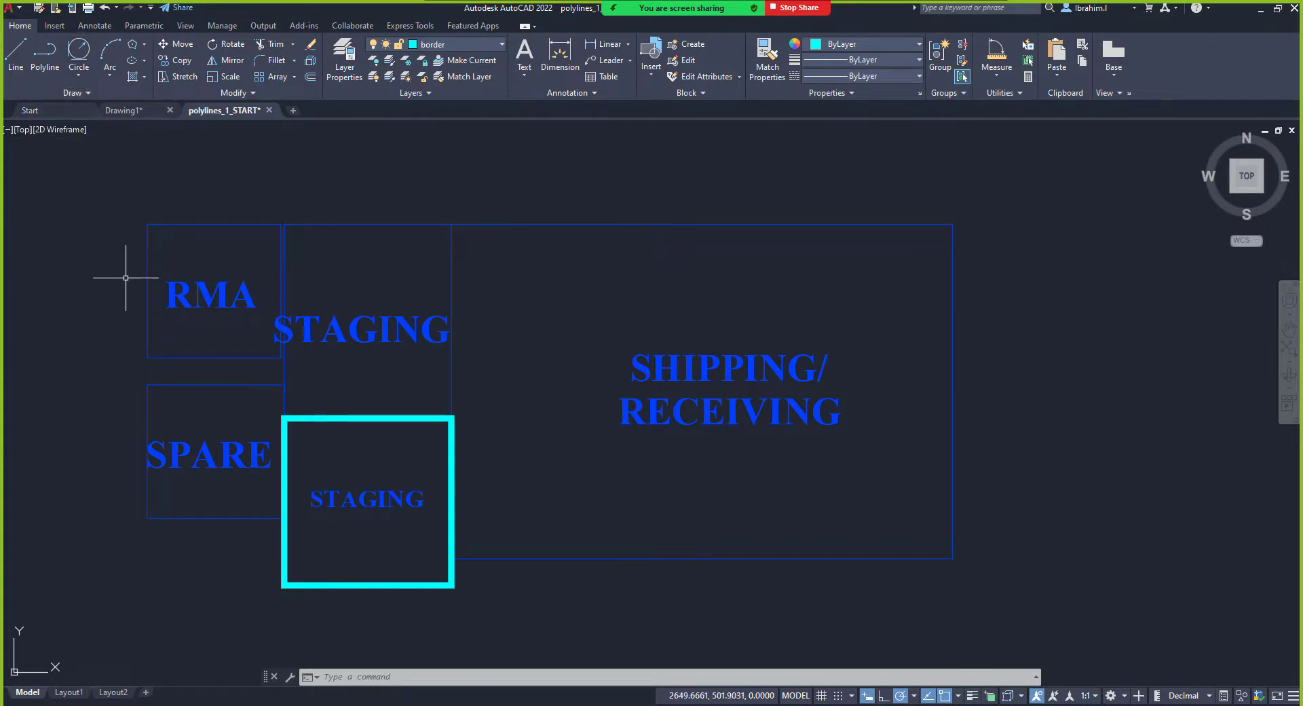
{"action": "left_click", "coordinate": [550, 224]}
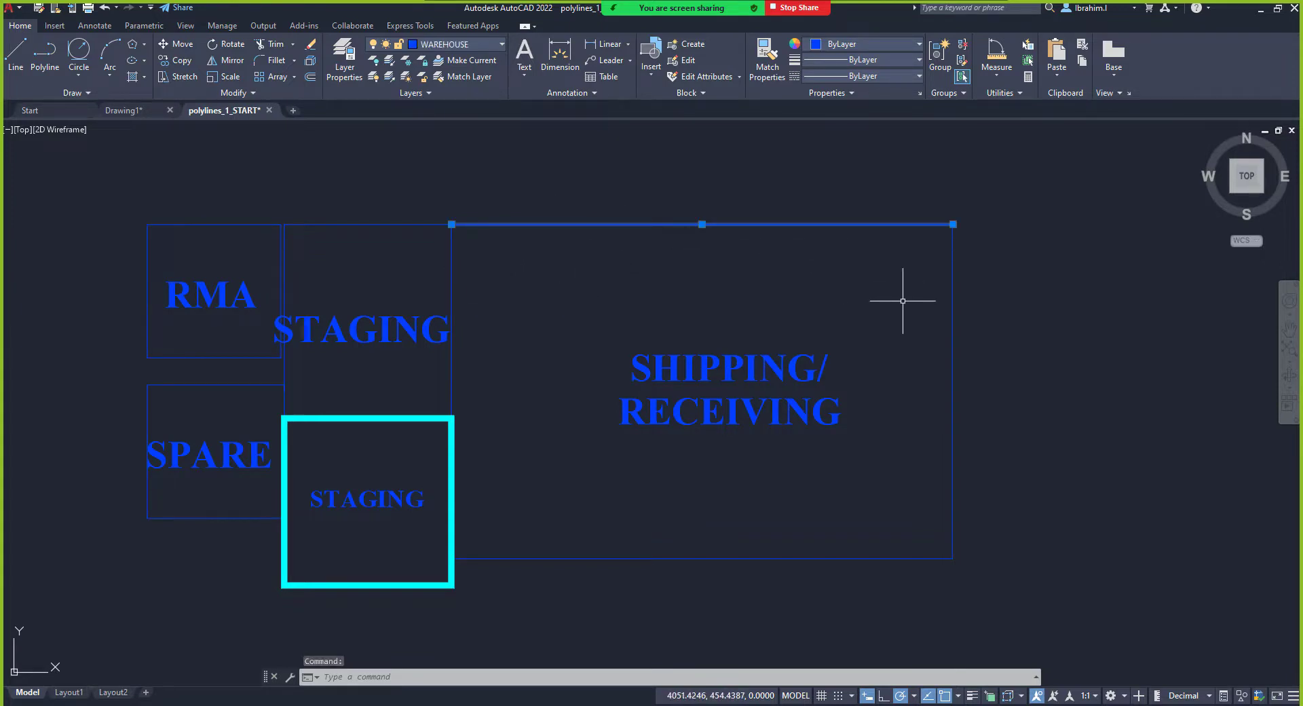
{"action": "key", "text": "Escape"}
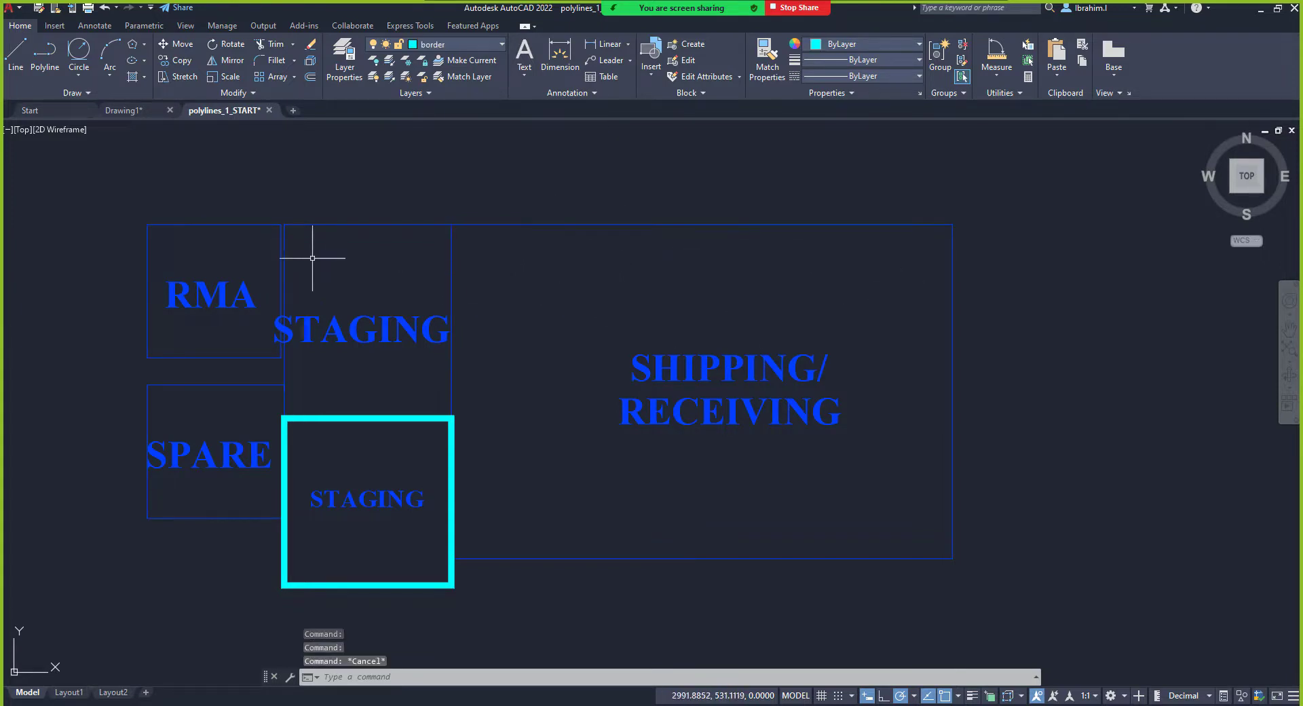
{"action": "left_click", "coordinate": [258, 224]}
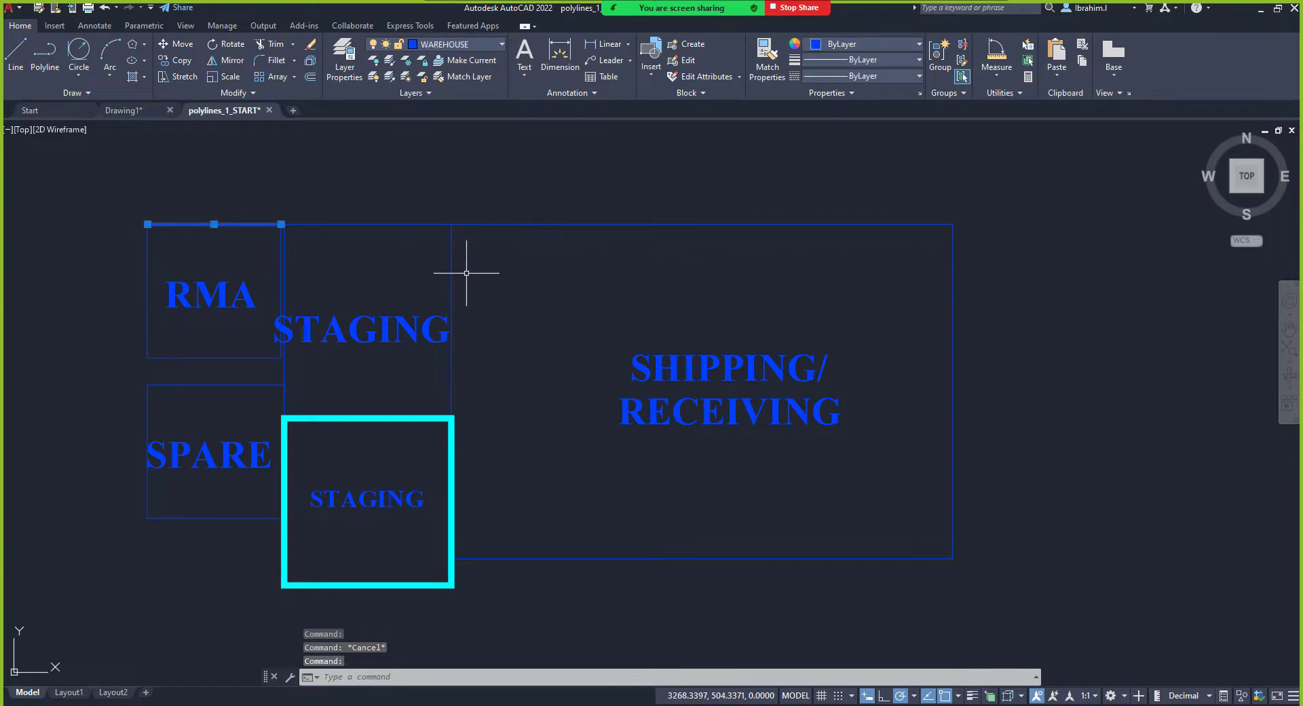
{"action": "key", "text": "Escape"}
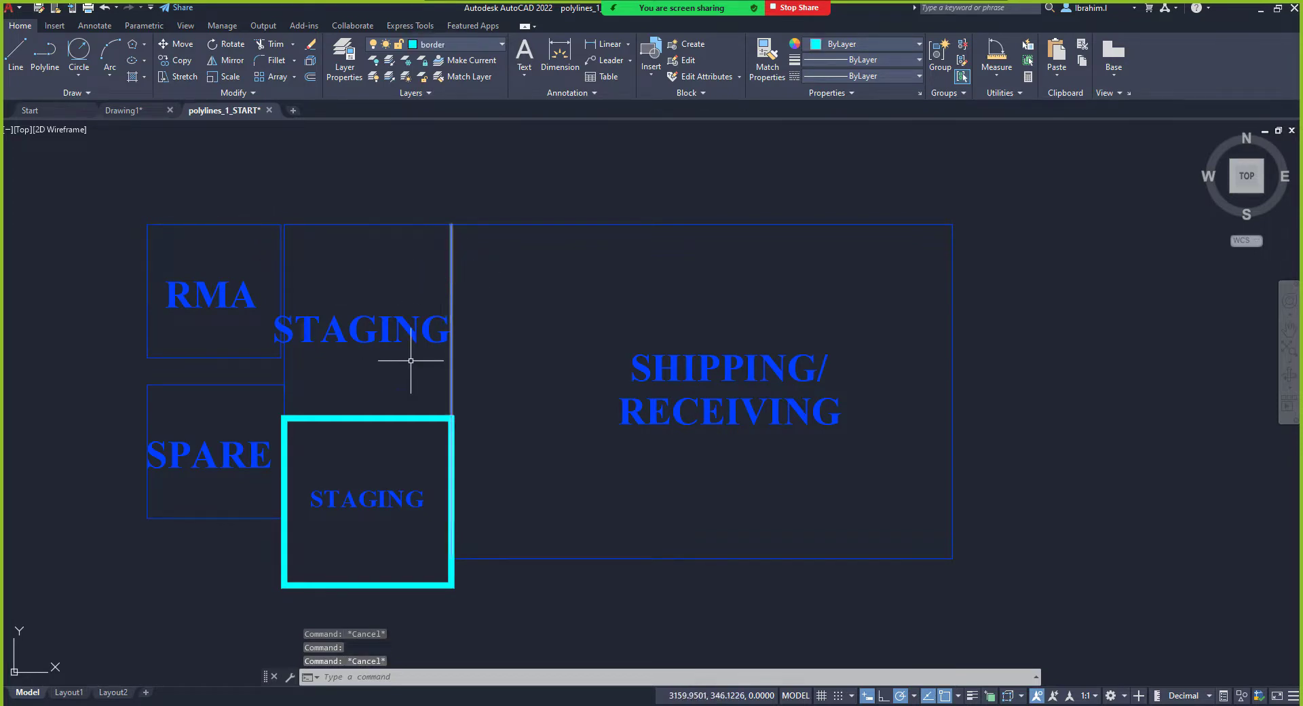
Step: Examine the thick cyan border around the lower STAGING room and compare it with the thin outlines of the neighbouring rooms
{"action": "scroll", "coordinate": [349, 551], "scroll_direction": "down", "scroll_amount": 2}
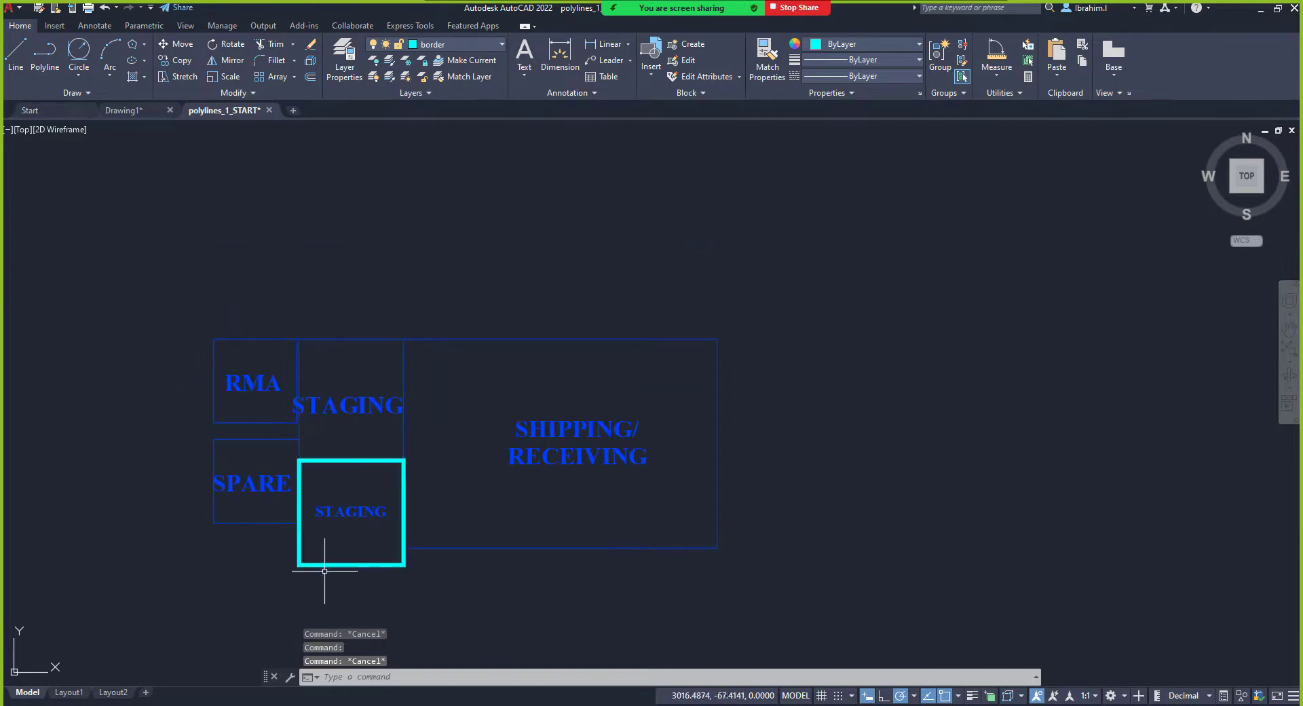
{"action": "scroll", "coordinate": [381, 570], "scroll_direction": "up", "scroll_amount": 6}
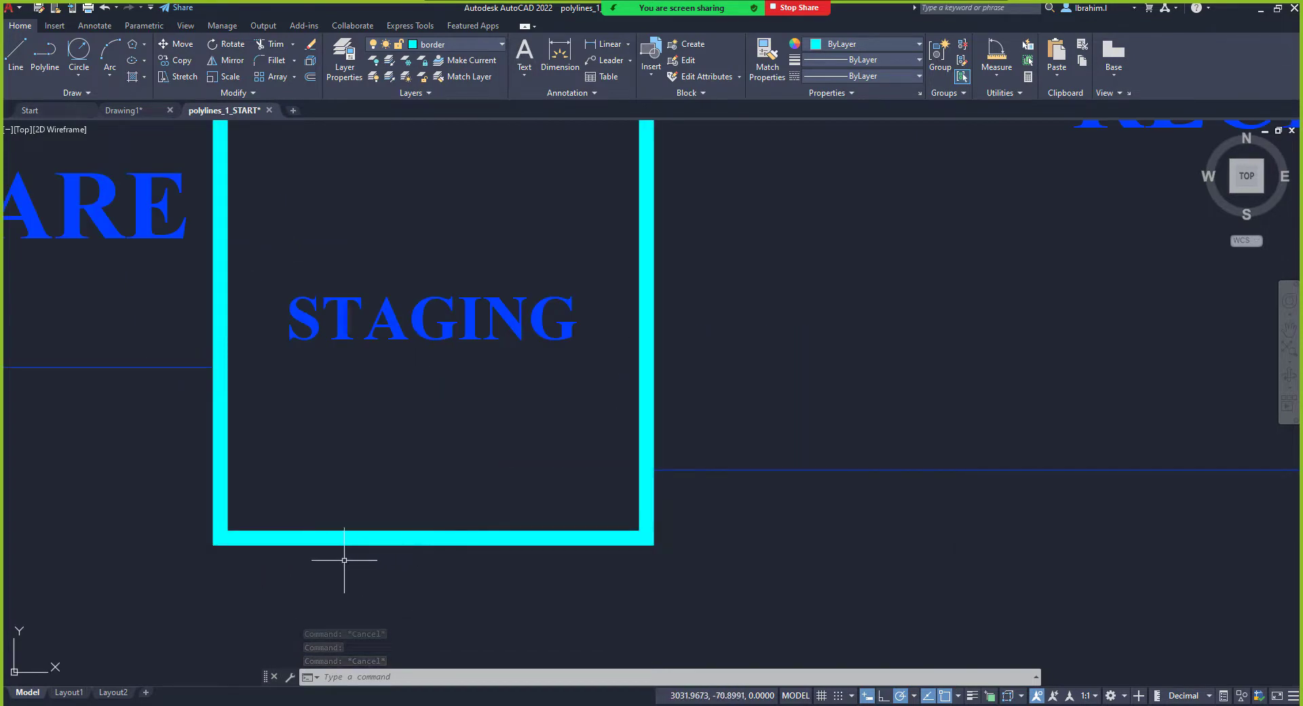
{"action": "scroll", "coordinate": [440, 558], "scroll_direction": "down", "scroll_amount": 4}
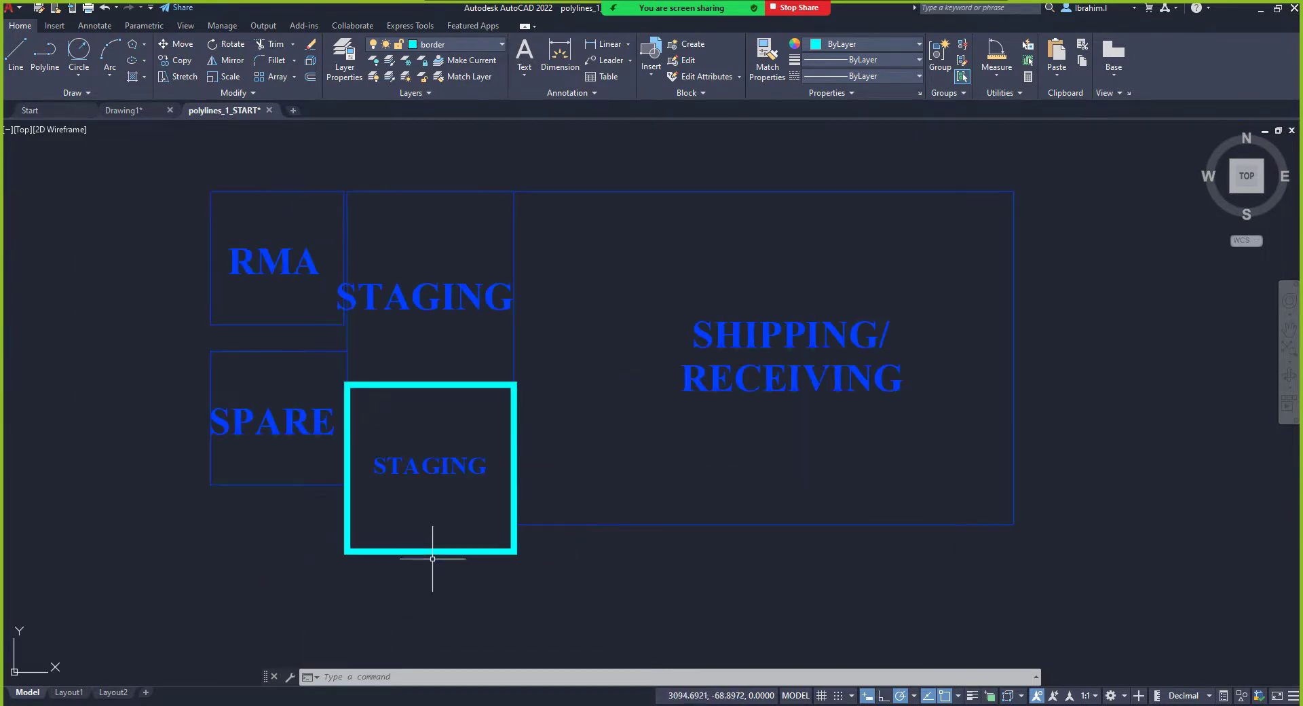
{"action": "scroll", "coordinate": [377, 405], "scroll_direction": "up", "scroll_amount": 5}
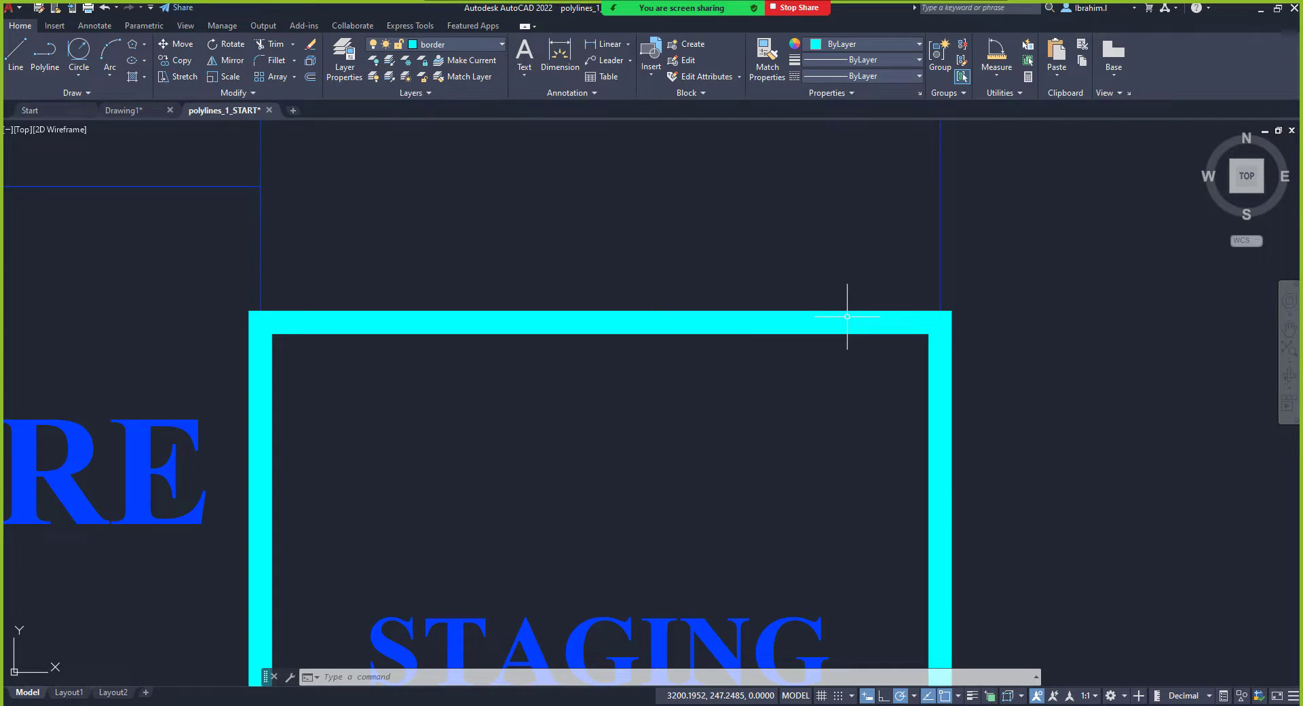
{"action": "scroll", "coordinate": [589, 340], "scroll_direction": "down", "scroll_amount": 4}
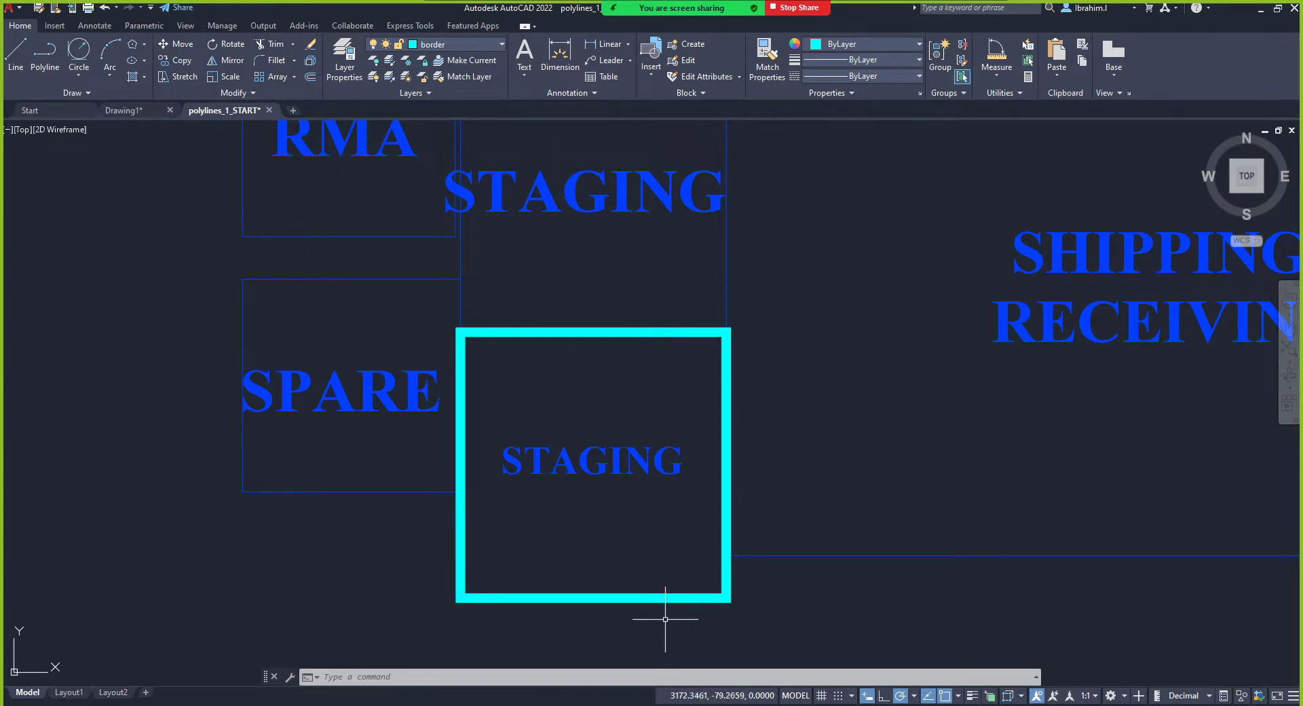
{"action": "scroll", "coordinate": [570, 581], "scroll_direction": "down", "scroll_amount": 4}
{"action": "scroll", "coordinate": [572, 601], "scroll_direction": "up", "scroll_amount": 4}
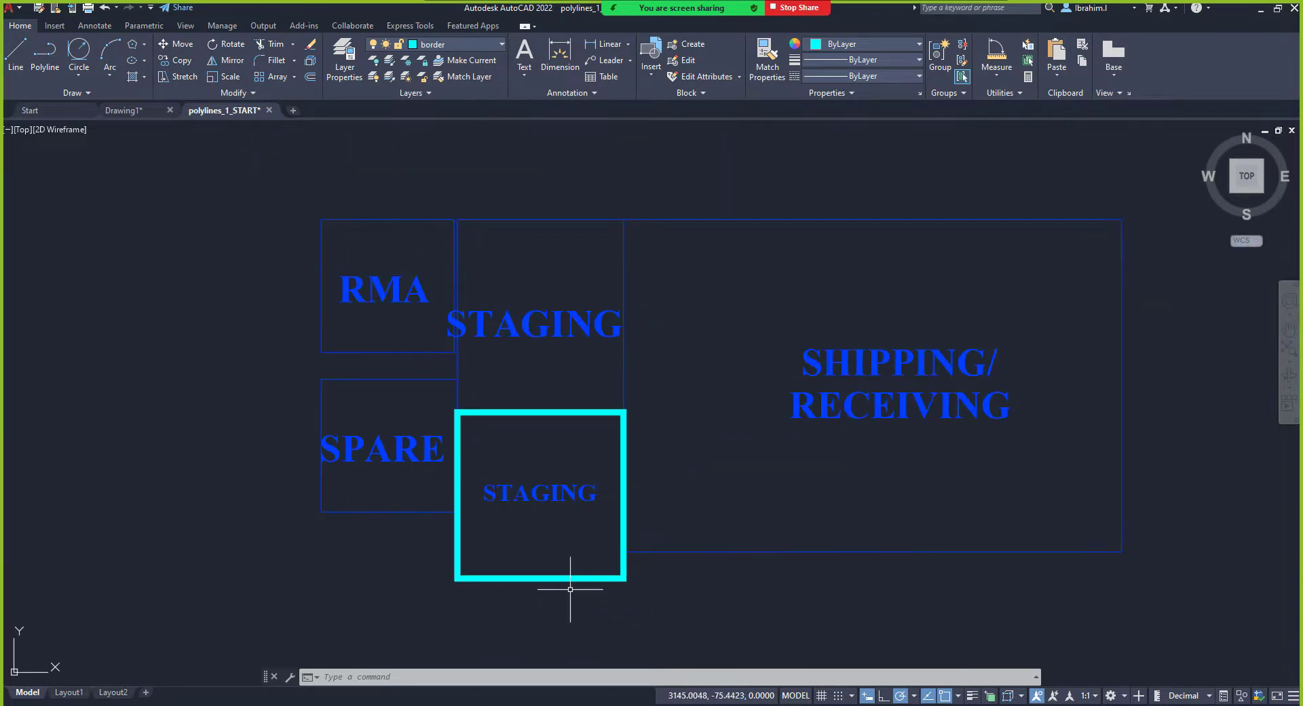
{"action": "scroll", "coordinate": [373, 444], "scroll_direction": "up", "scroll_amount": 2}
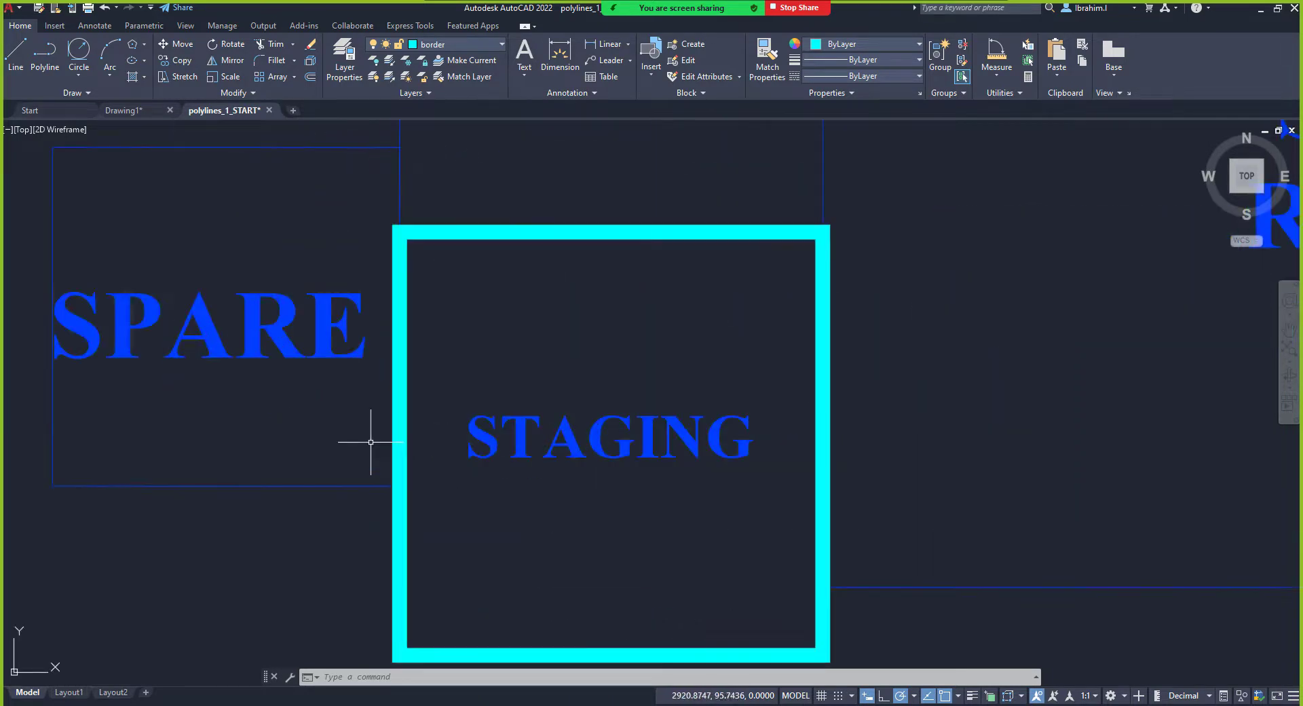
{"action": "scroll", "coordinate": [366, 445], "scroll_direction": "down", "scroll_amount": 4}
{"action": "scroll", "coordinate": [286, 271], "scroll_direction": "up", "scroll_amount": 4}
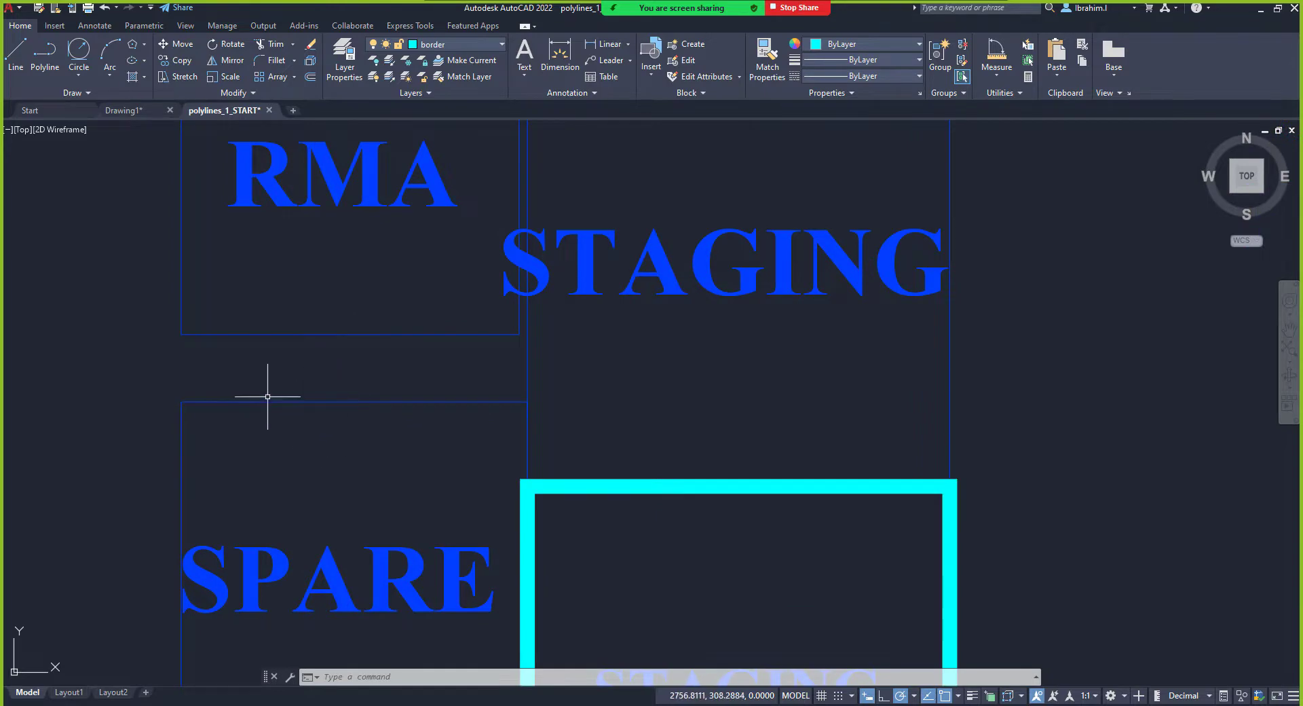
{"action": "scroll", "coordinate": [267, 395], "scroll_direction": "down", "scroll_amount": 4}
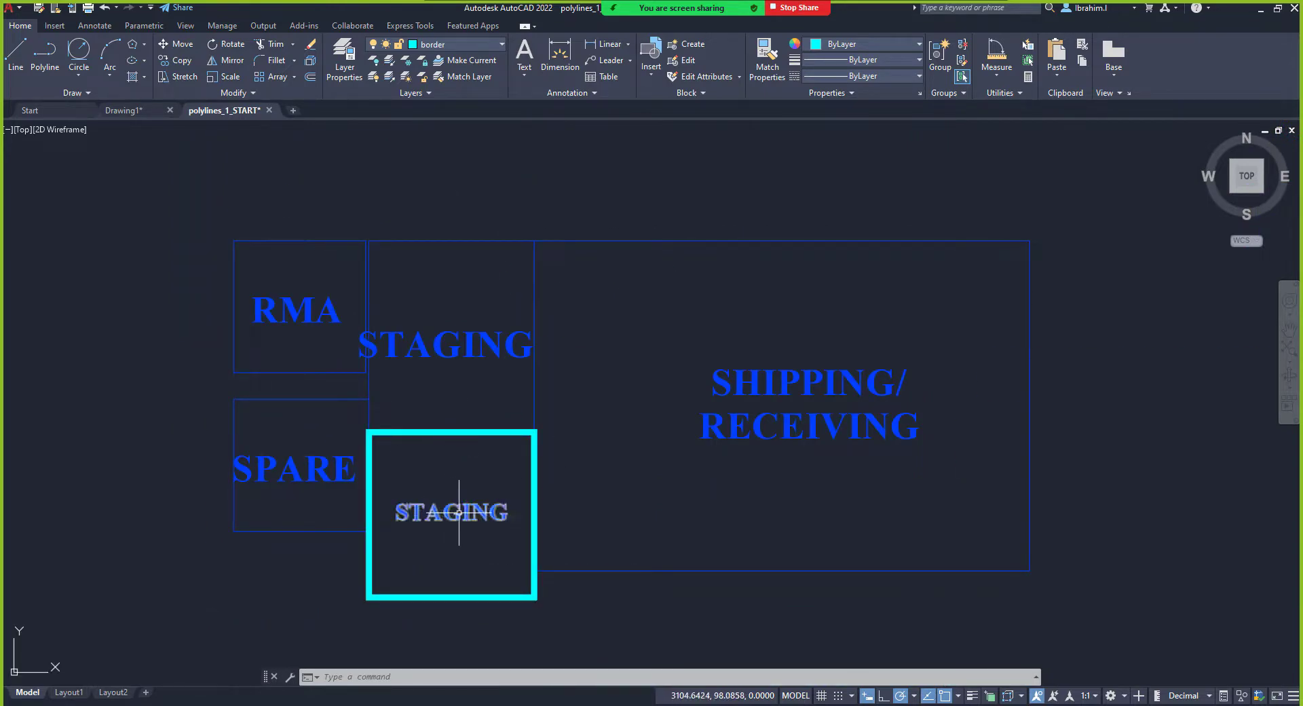
{"action": "mouse_move", "coordinate": [461, 513]}
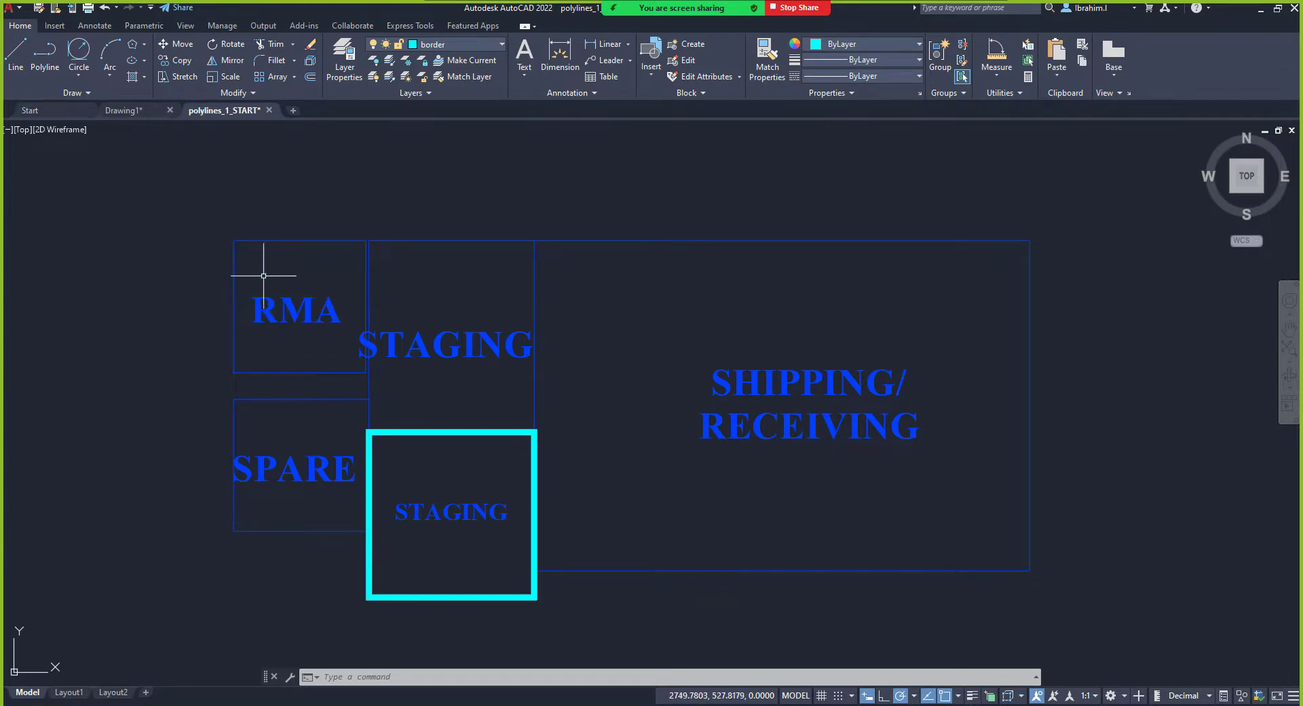
Step: Examine the narrow gap between the RMA room's right edge and the upper STAGING room's left edge
{"action": "scroll", "coordinate": [254, 264], "scroll_direction": "up", "scroll_amount": 2}
{"action": "scroll", "coordinate": [427, 295], "scroll_direction": "up", "scroll_amount": 2}
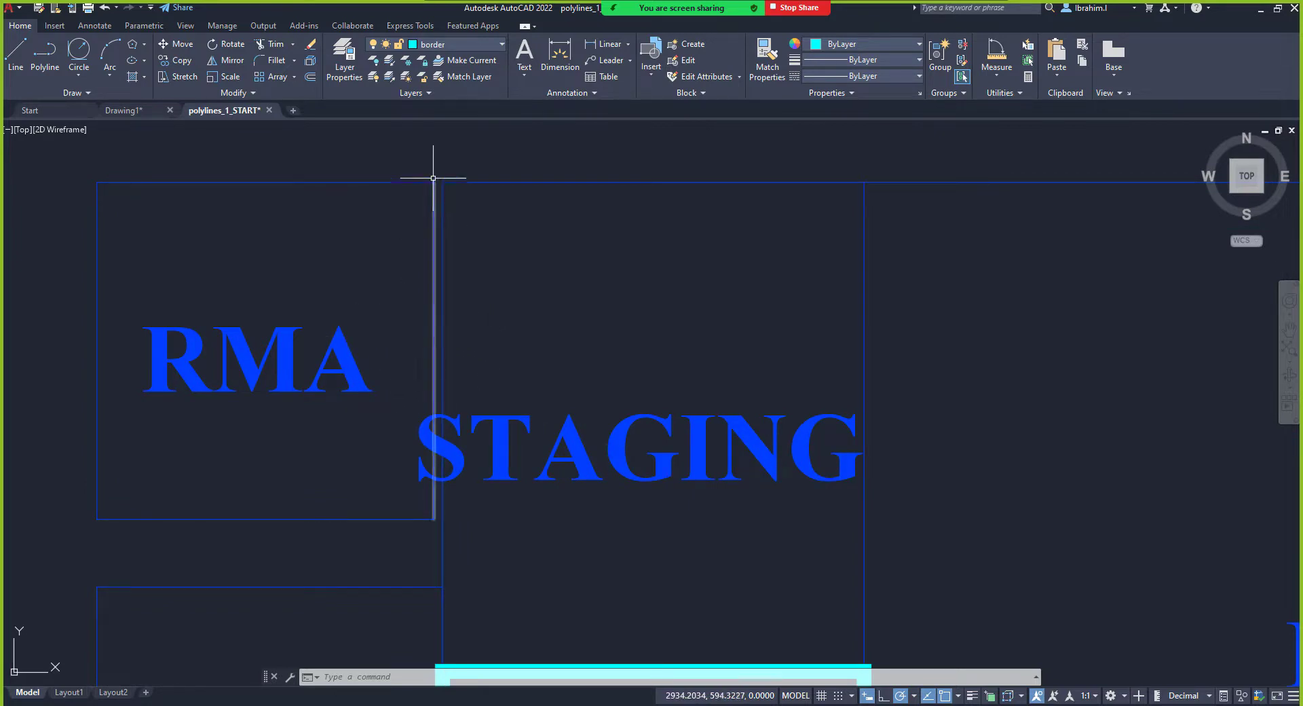
{"action": "scroll", "coordinate": [441, 196], "scroll_direction": "up", "scroll_amount": 2}
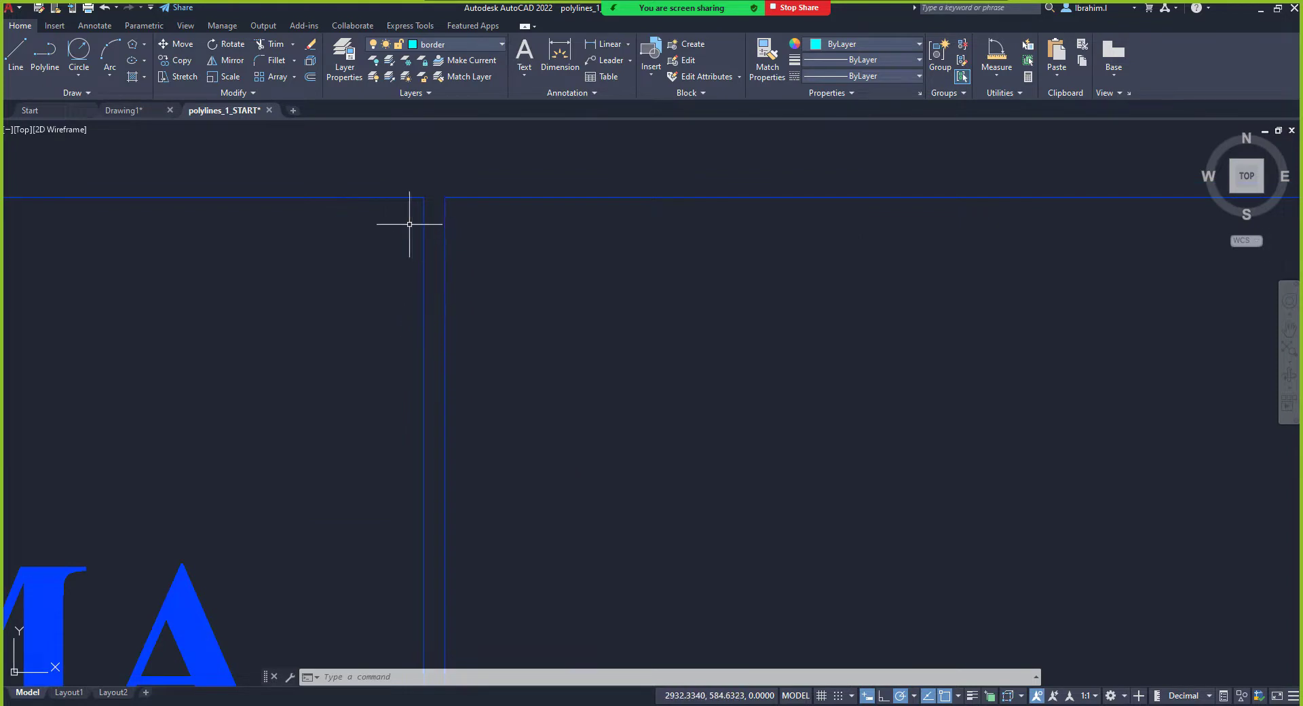
{"action": "scroll", "coordinate": [430, 203], "scroll_direction": "up", "scroll_amount": 3}
{"action": "scroll", "coordinate": [426, 285], "scroll_direction": "down", "scroll_amount": 2}
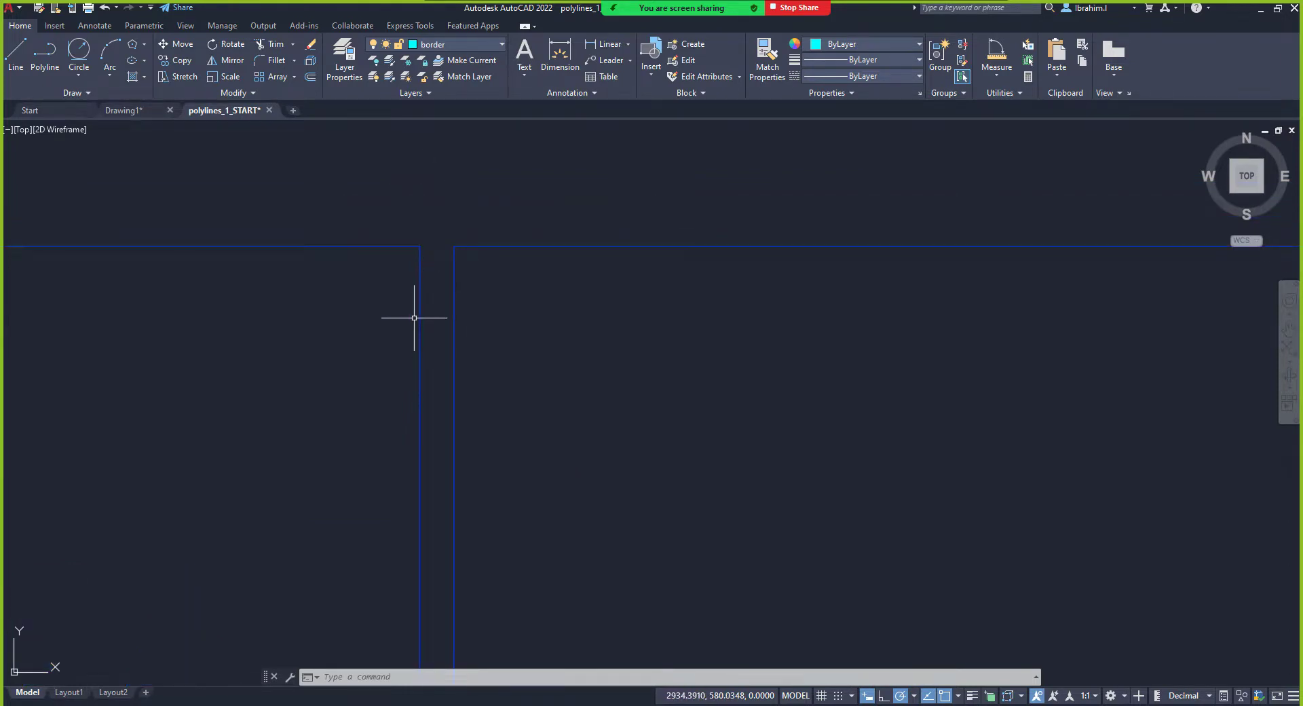
{"action": "scroll", "coordinate": [416, 311], "scroll_direction": "down", "scroll_amount": 5}
{"action": "scroll", "coordinate": [418, 431], "scroll_direction": "up", "scroll_amount": 2}
{"action": "scroll", "coordinate": [429, 411], "scroll_direction": "down", "scroll_amount": 1}
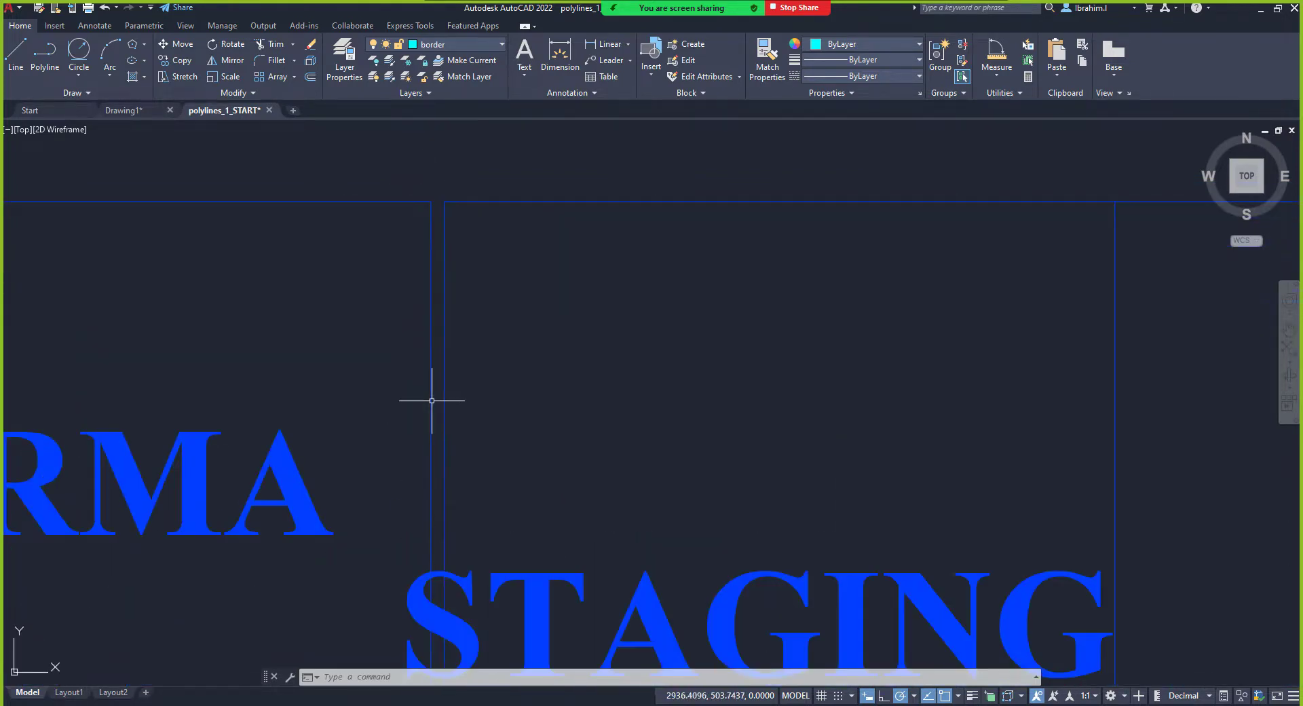
Step: Delete the vertical line forming the RMA room's right edge
{"action": "left_click", "coordinate": [430, 403]}
{"action": "scroll", "coordinate": [515, 370], "scroll_direction": "down", "scroll_amount": 5}
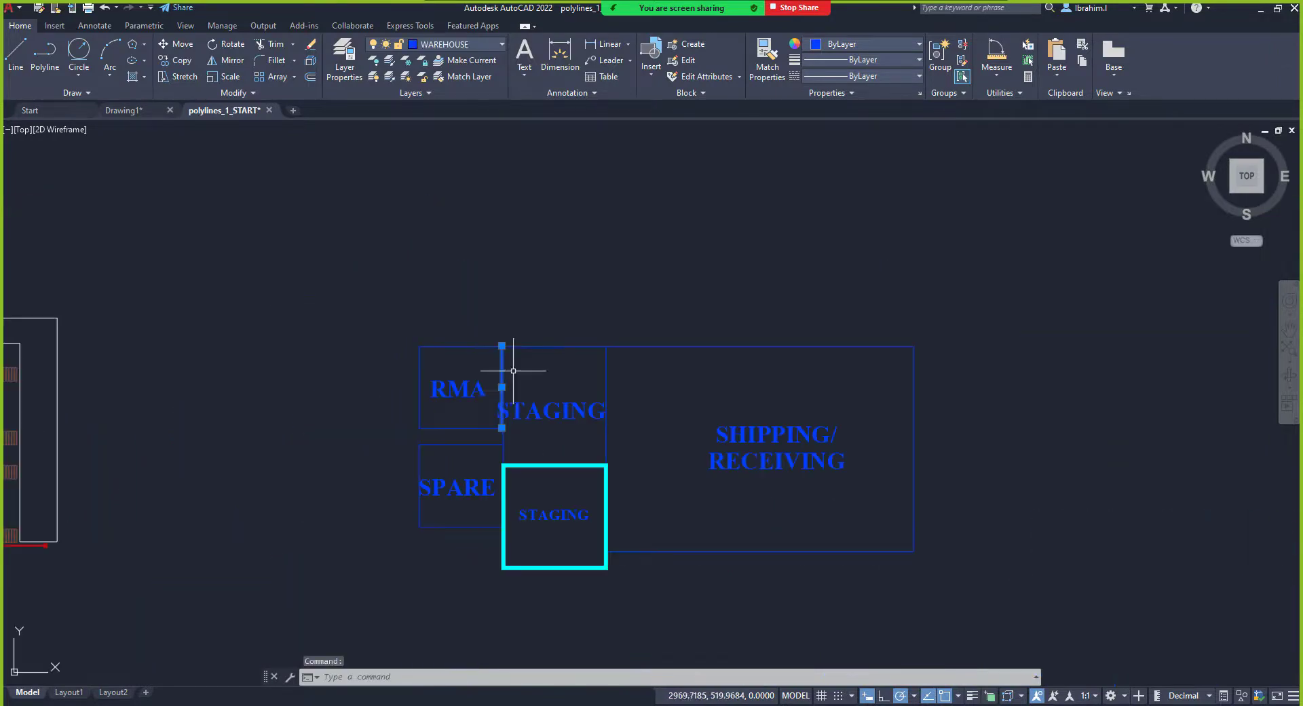
{"action": "scroll", "coordinate": [510, 404], "scroll_direction": "up", "scroll_amount": 2}
{"action": "scroll", "coordinate": [509, 404], "scroll_direction": "up", "scroll_amount": 2}
{"action": "scroll", "coordinate": [505, 388], "scroll_direction": "down", "scroll_amount": 1}
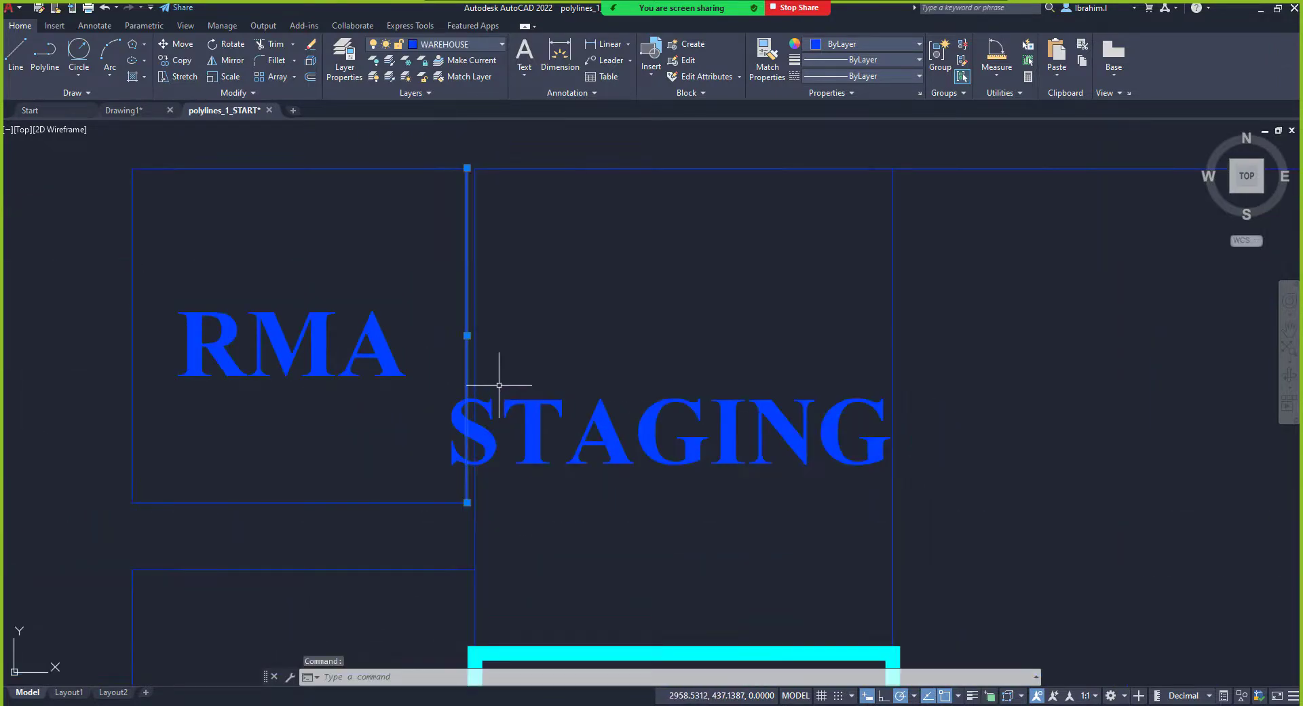
{"action": "key", "text": "Delete"}
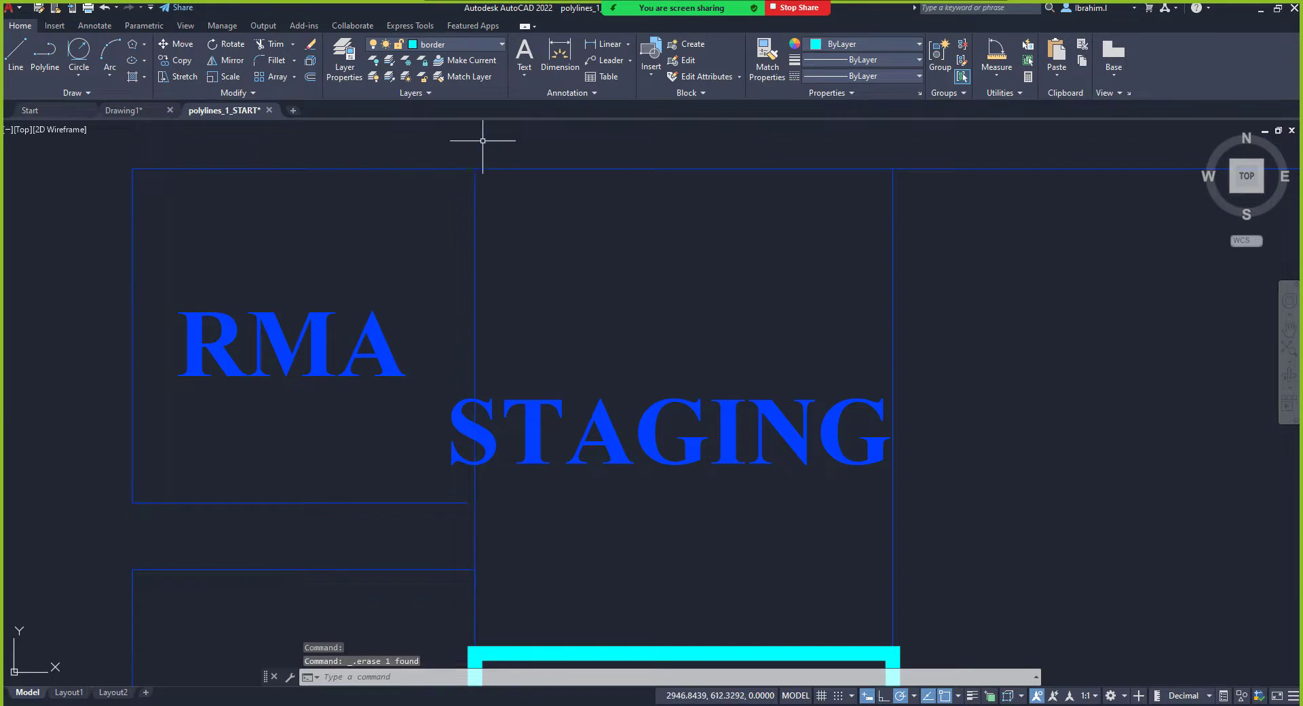
Step: Extend the RMA room's upper and lower edge lines to the STAGING room's left edge using the Trim command's extend mode
{"action": "scroll", "coordinate": [468, 163], "scroll_direction": "up", "scroll_amount": 4}
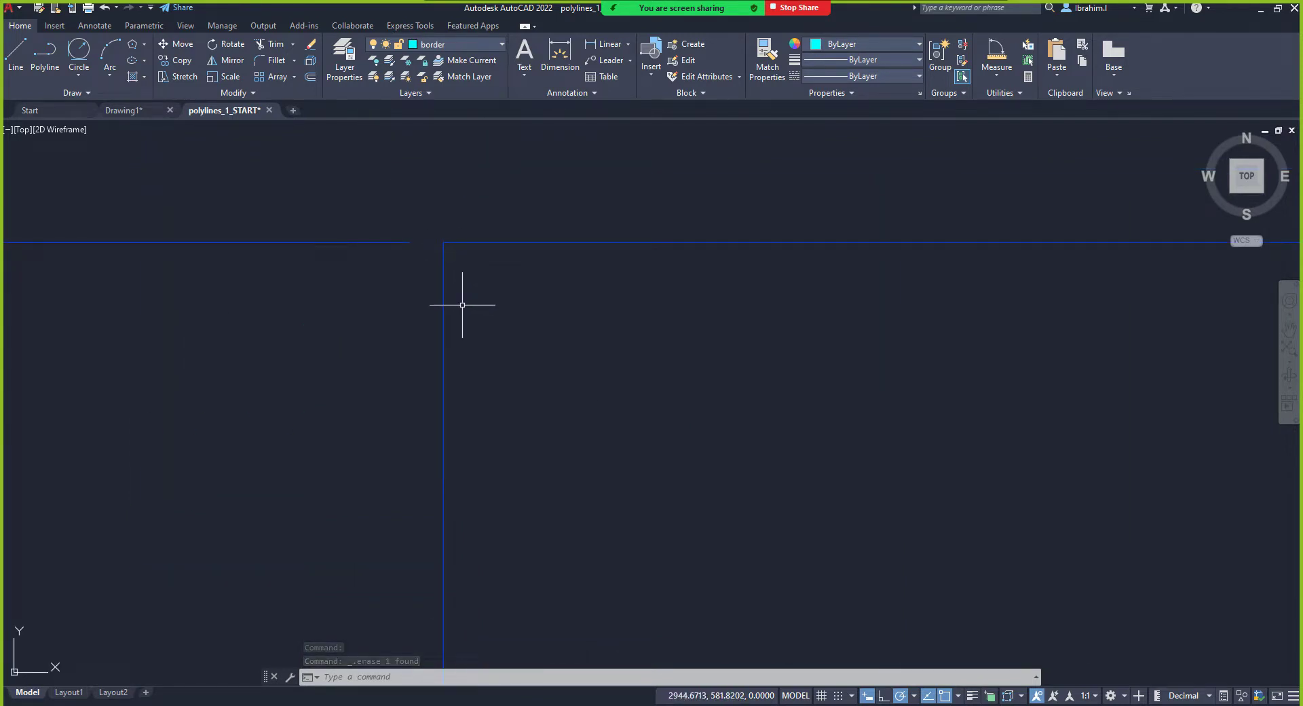
{"action": "left_click", "coordinate": [269, 44]}
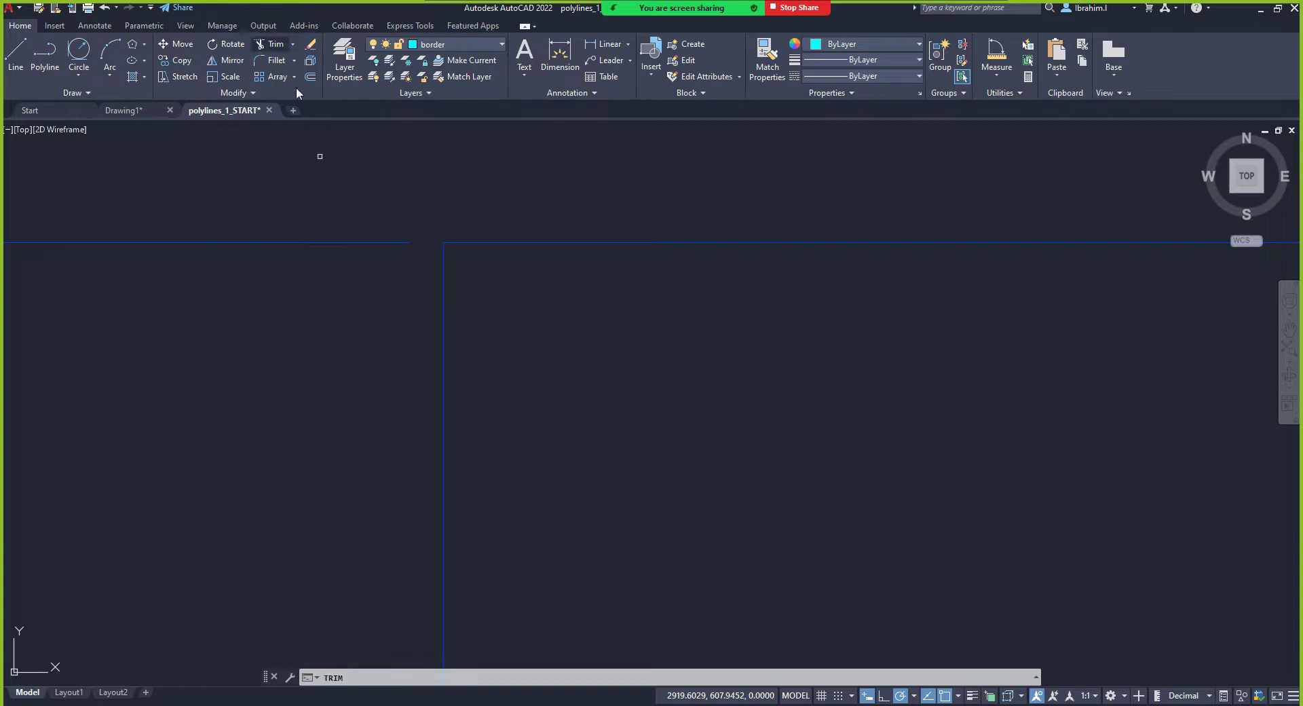
{"action": "scroll", "coordinate": [407, 272], "scroll_direction": "down", "scroll_amount": 5}
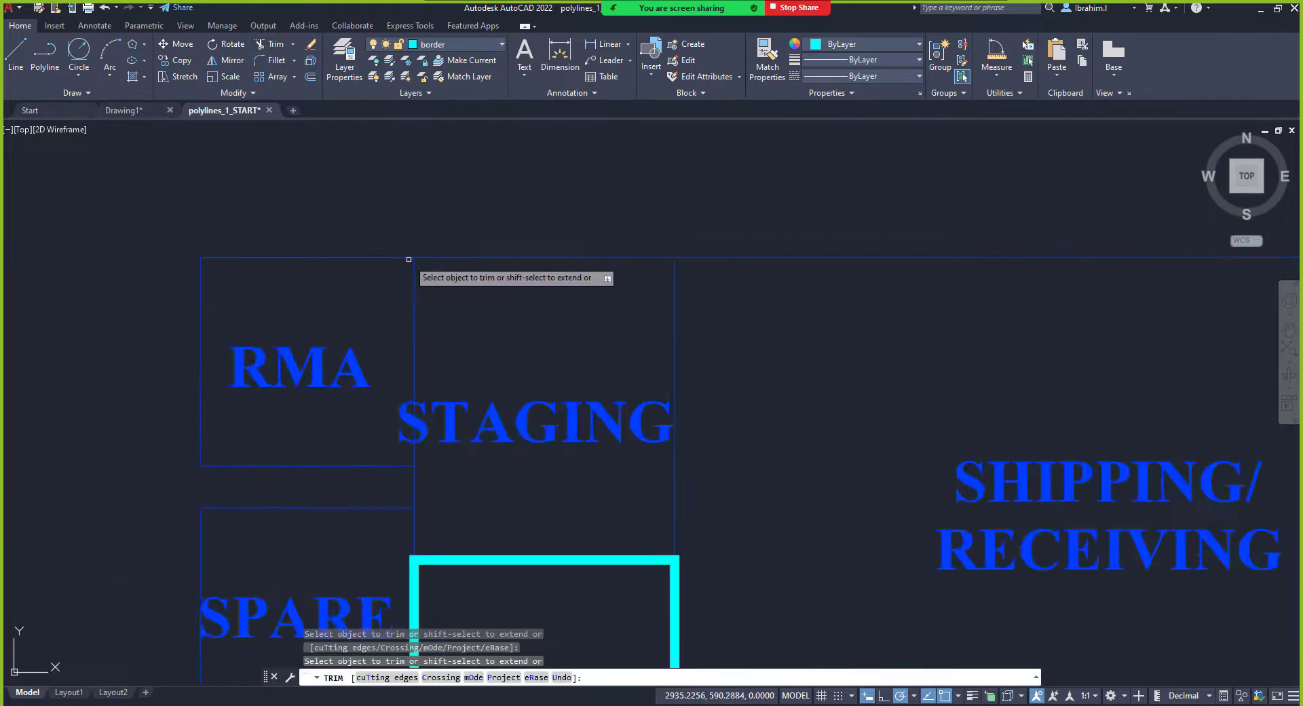
{"action": "scroll", "coordinate": [401, 407], "scroll_direction": "up", "scroll_amount": 6}
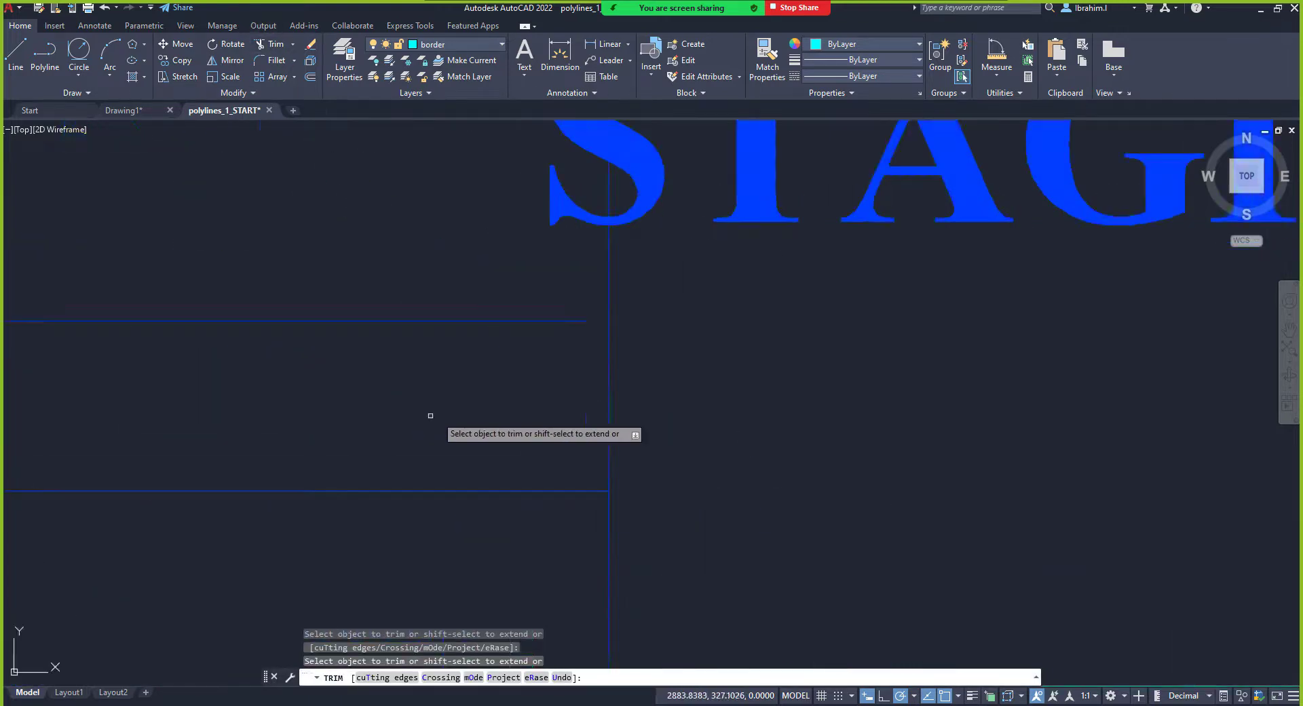
{"action": "left_click", "coordinate": [575, 323], "text": "shift"}
{"action": "left_click", "coordinate": [575, 319], "text": "shift"}
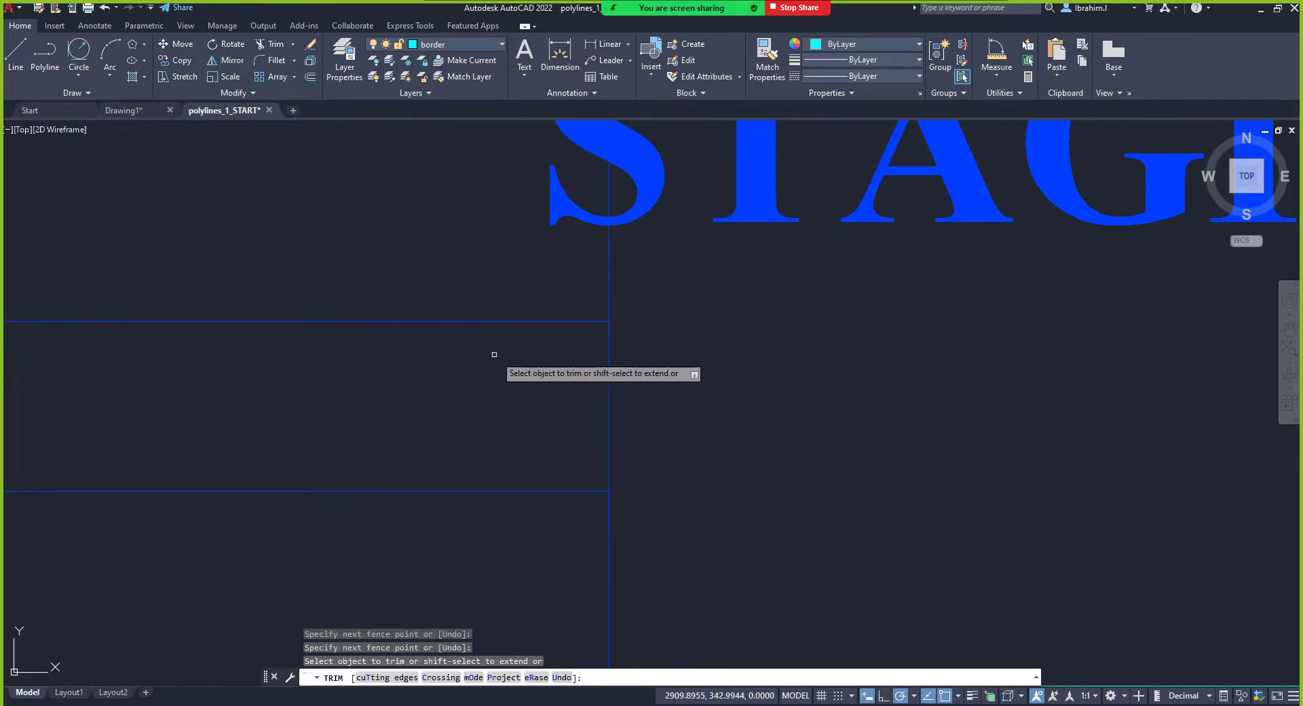
Step: Undo the edge extensions and the deletion of the RMA room's right edge, ending the Trim command
{"action": "key", "text": "ctrl+z"}
{"action": "key", "text": "ctrl+z"}
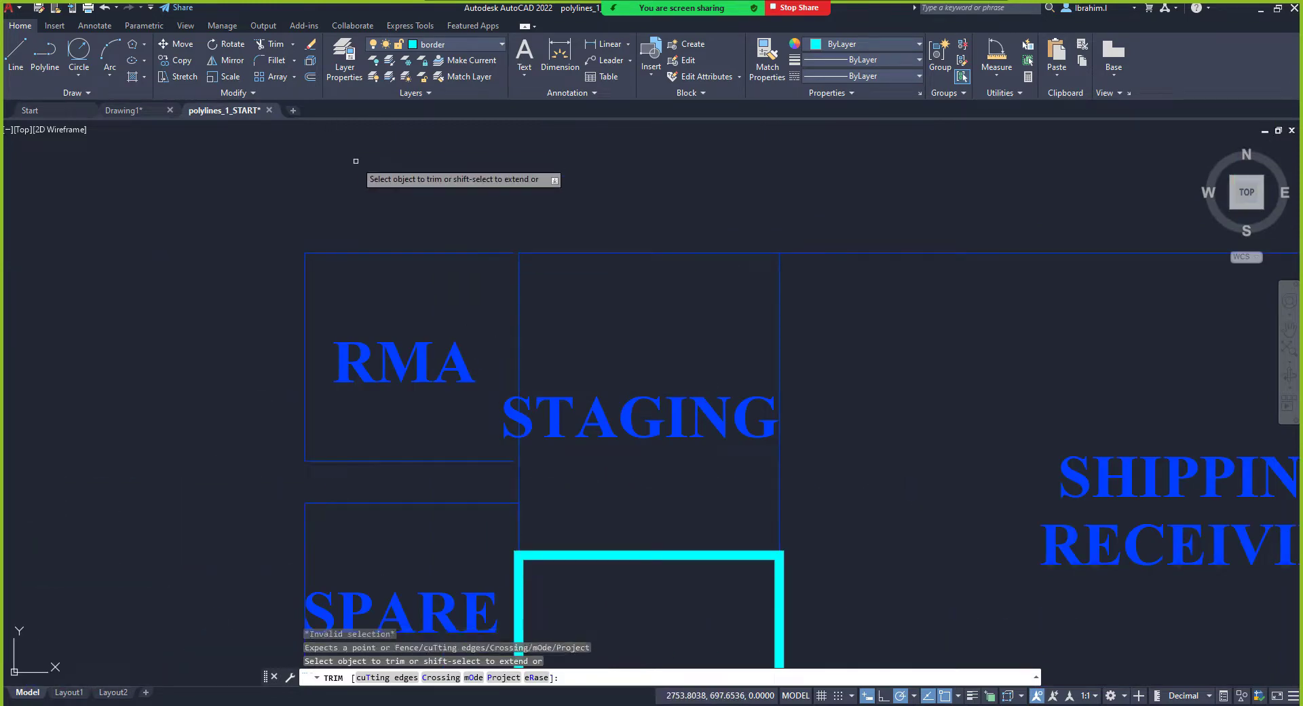
{"action": "key", "text": "Escape"}
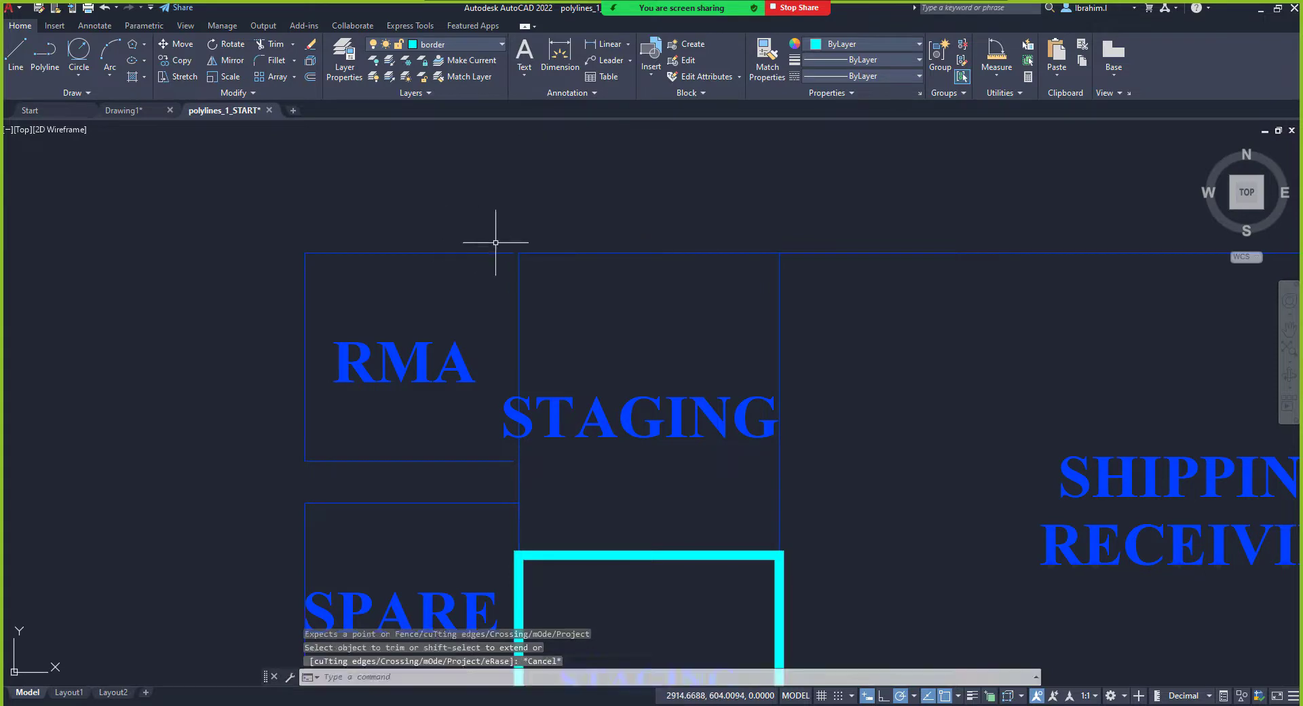
{"action": "key", "text": "ctrl+z"}
{"action": "key", "text": "ctrl+z"}
{"action": "key", "text": "ctrl+z"}
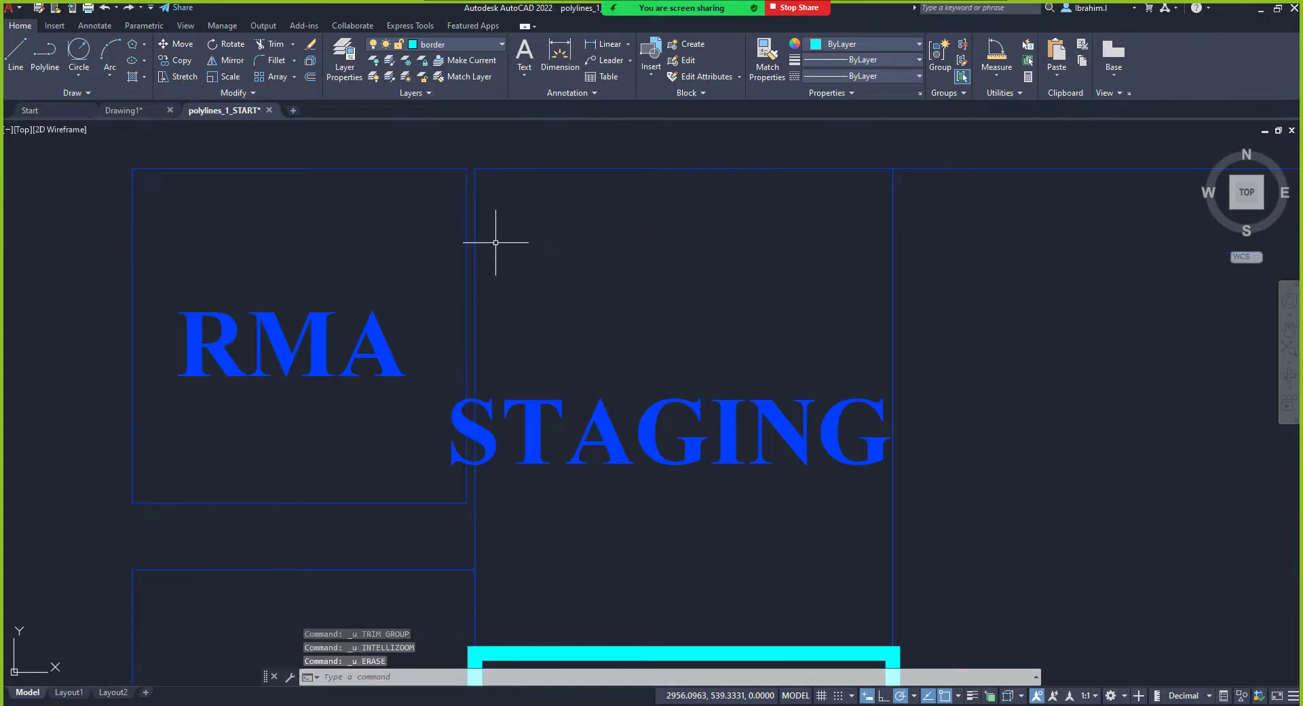
Step: Delete the RMA room's right vertical line beside the upper STAGING room
{"action": "scroll", "coordinate": [456, 202], "scroll_direction": "up", "scroll_amount": 6}
{"action": "scroll", "coordinate": [431, 237], "scroll_direction": "down", "scroll_amount": 6}
{"action": "scroll", "coordinate": [437, 220], "scroll_direction": "up", "scroll_amount": 2}
{"action": "scroll", "coordinate": [426, 291], "scroll_direction": "down", "scroll_amount": 2}
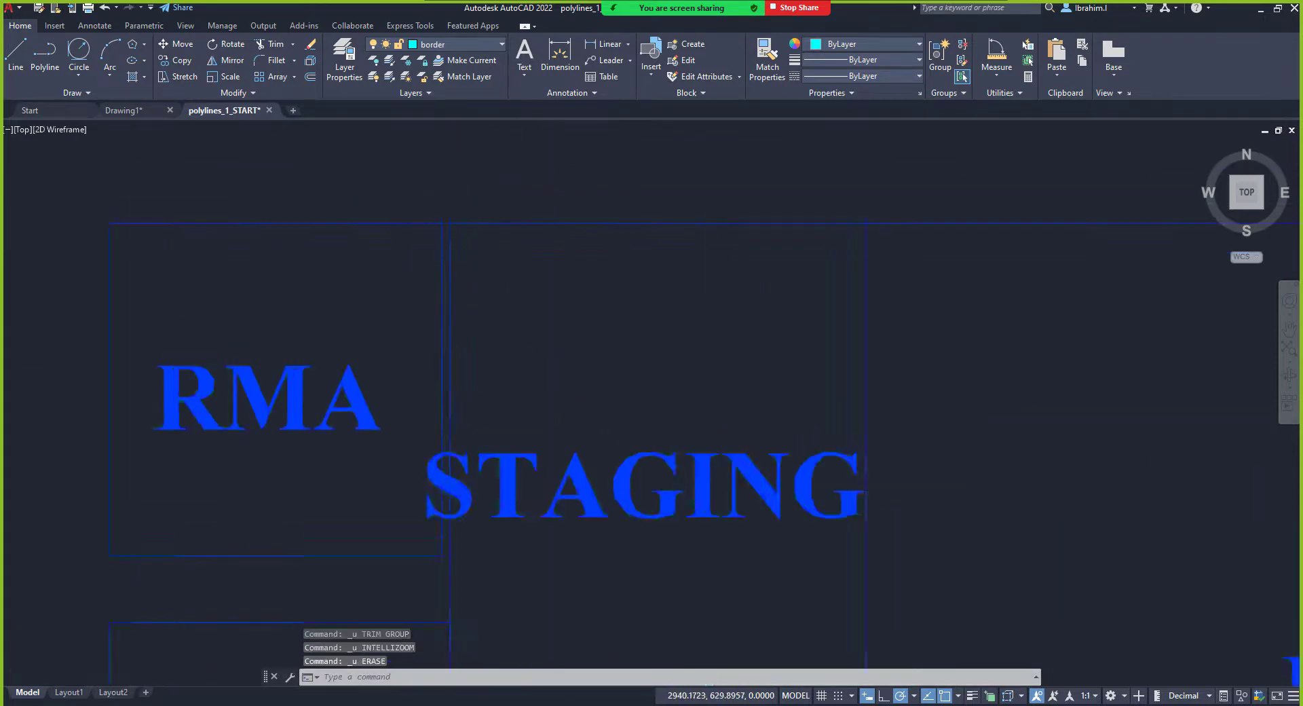
{"action": "scroll", "coordinate": [450, 173], "scroll_direction": "up", "scroll_amount": 2}
{"action": "scroll", "coordinate": [445, 234], "scroll_direction": "up", "scroll_amount": 2}
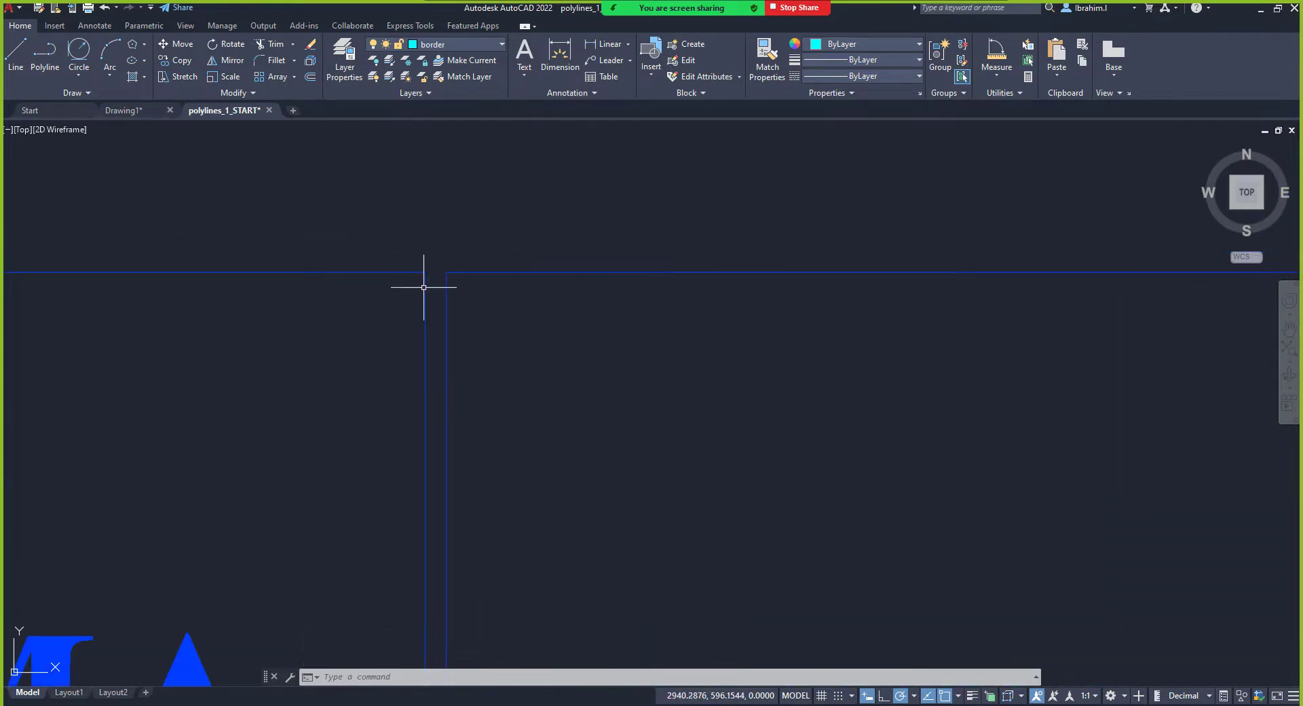
{"action": "left_click", "coordinate": [425, 299]}
{"action": "scroll", "coordinate": [506, 278], "scroll_direction": "down", "scroll_amount": 4}
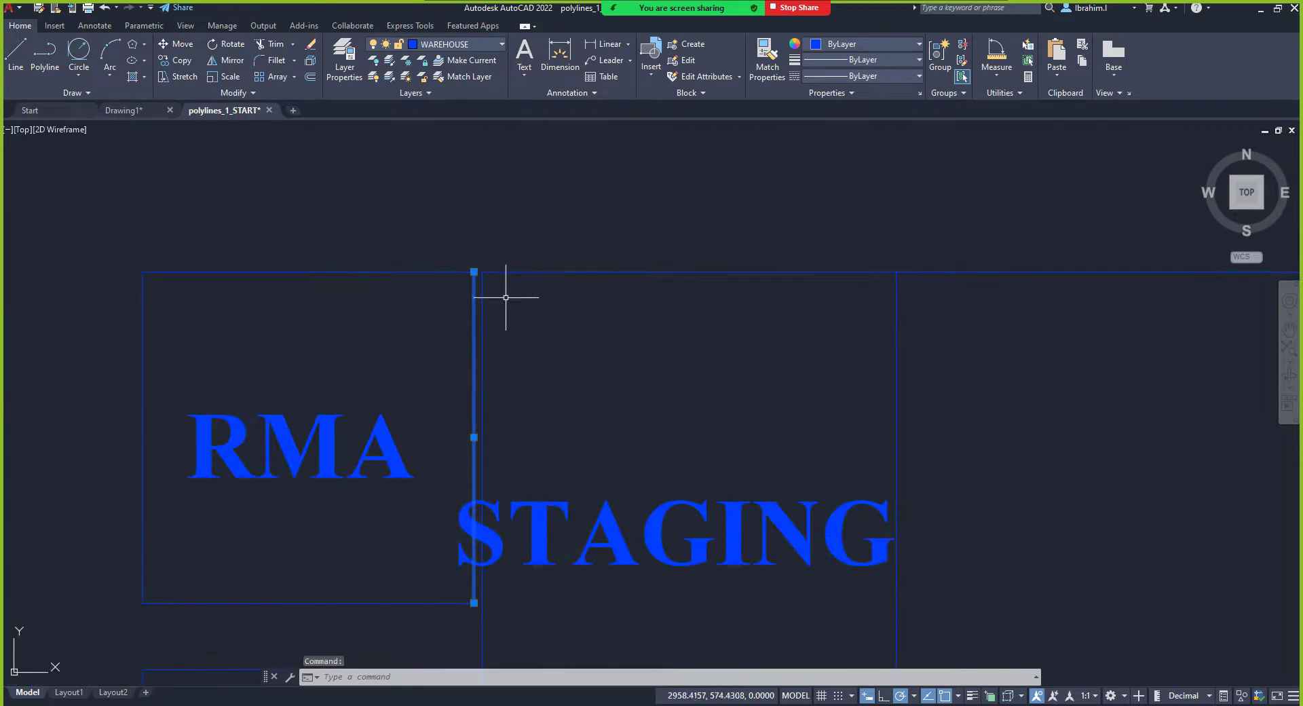
{"action": "key", "text": "Delete"}
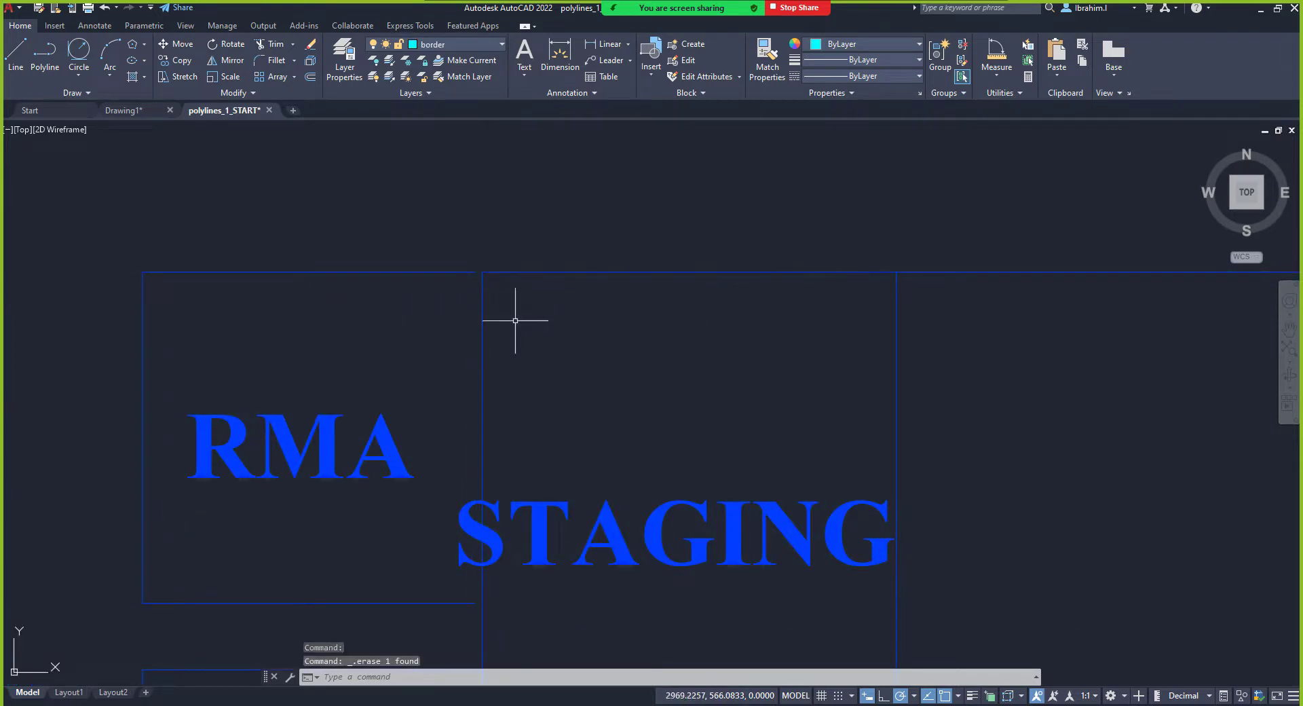
Step: Examine the gap between the end of the RMA room's upper edge line and the STAGING room's upper-left corner
{"action": "scroll", "coordinate": [473, 268], "scroll_direction": "up", "scroll_amount": 6}
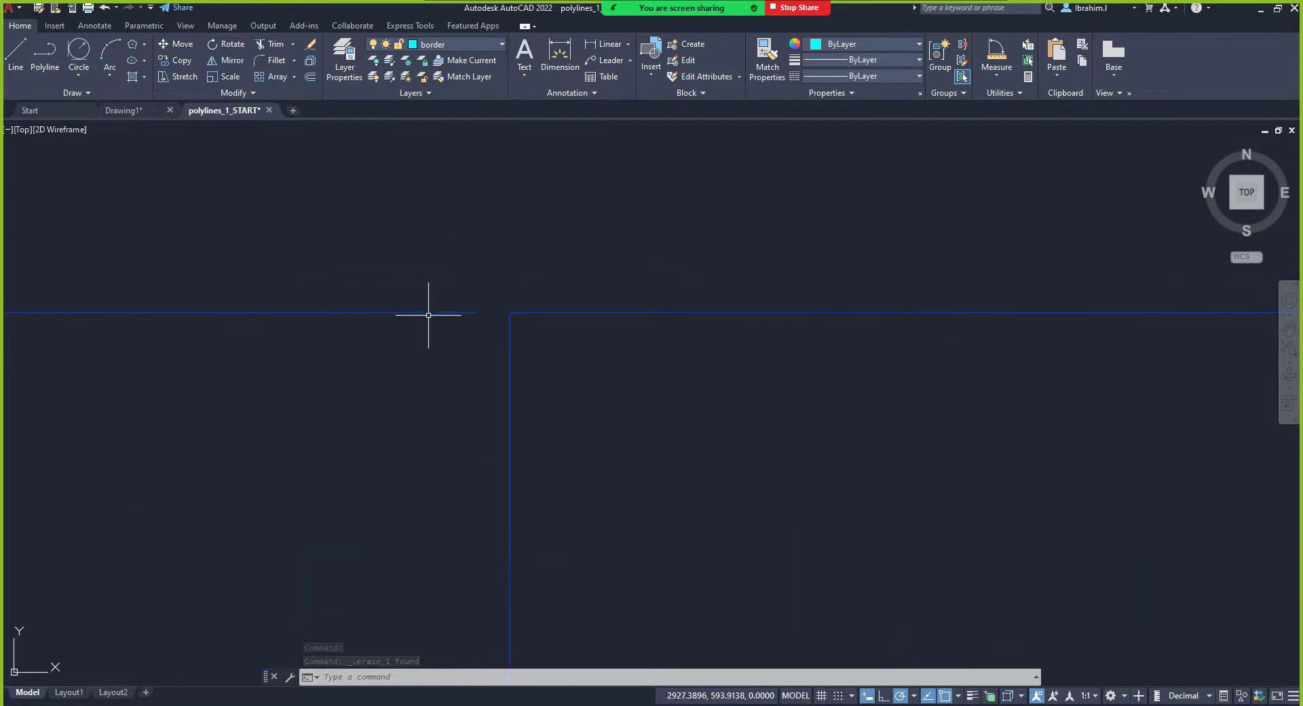
{"action": "scroll", "coordinate": [510, 314], "scroll_direction": "up", "scroll_amount": 6}
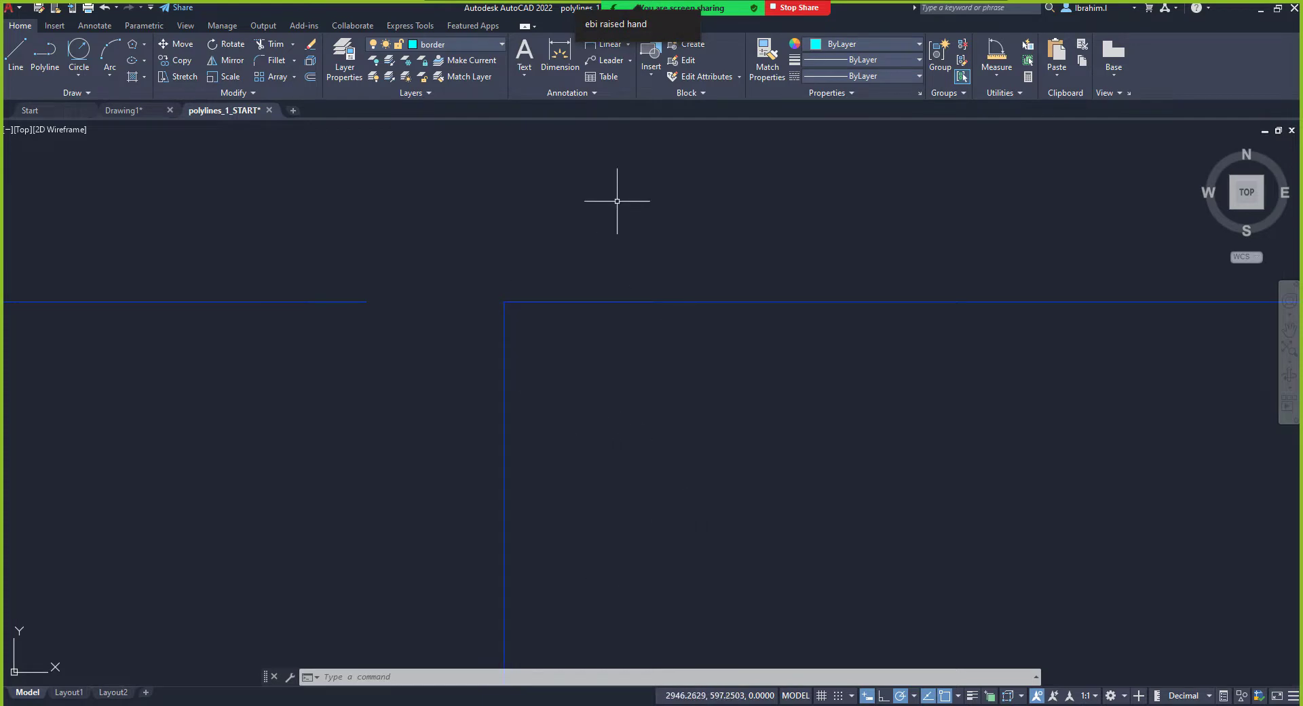
{"action": "mouse_move", "coordinate": [714, 6]}
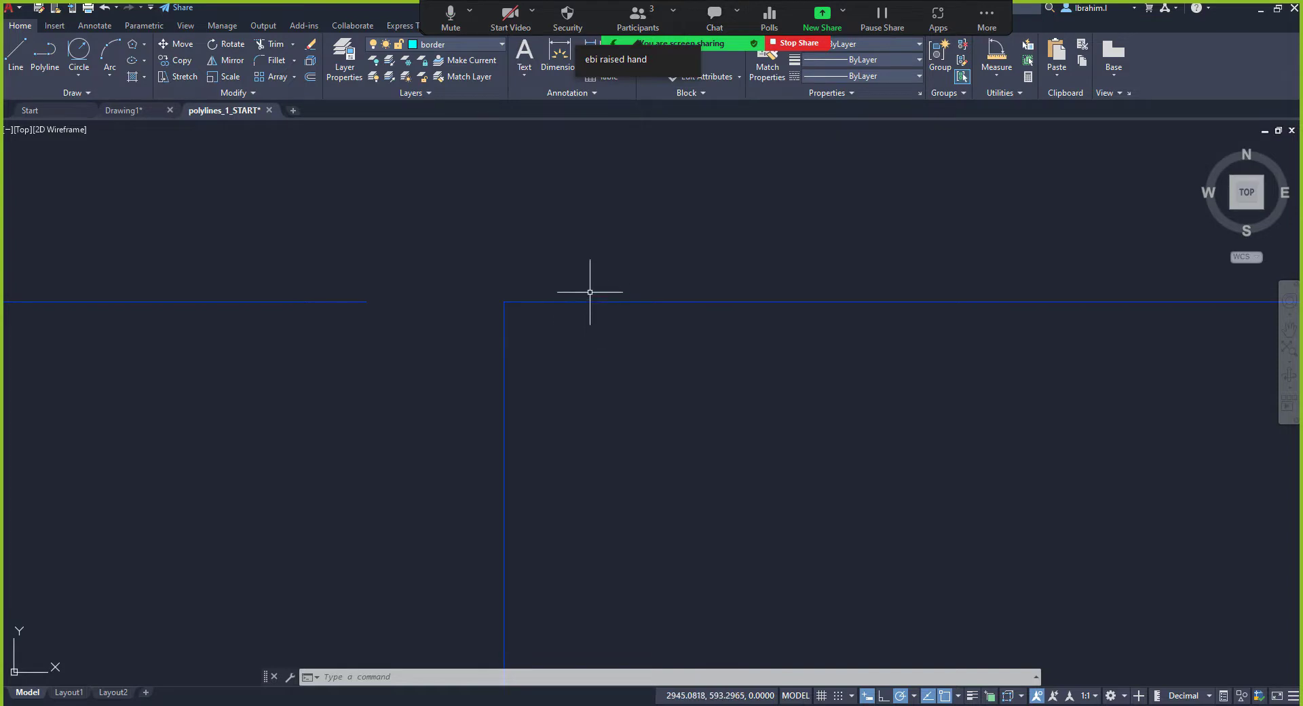
{"action": "scroll", "coordinate": [602, 297], "scroll_direction": "down", "scroll_amount": 1}
{"action": "scroll", "coordinate": [601, 296], "scroll_direction": "down", "scroll_amount": 2}
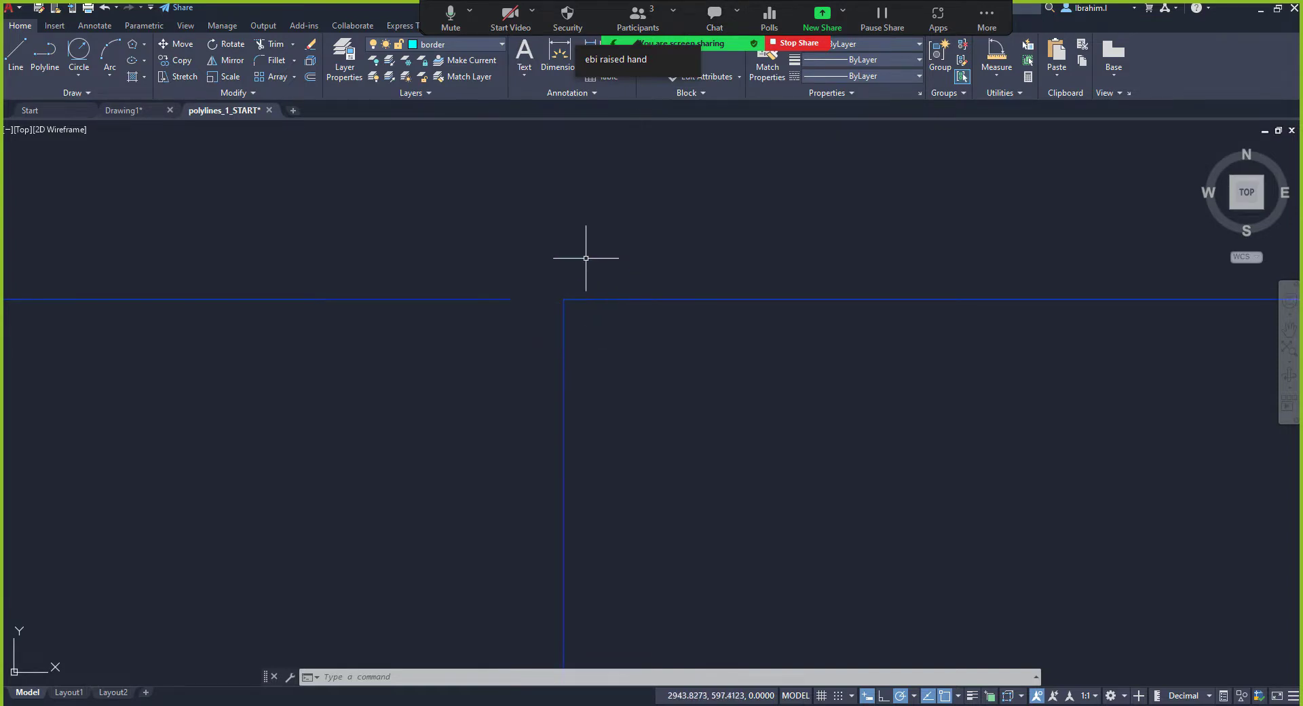
{"action": "scroll", "coordinate": [583, 259], "scroll_direction": "up", "scroll_amount": 4}
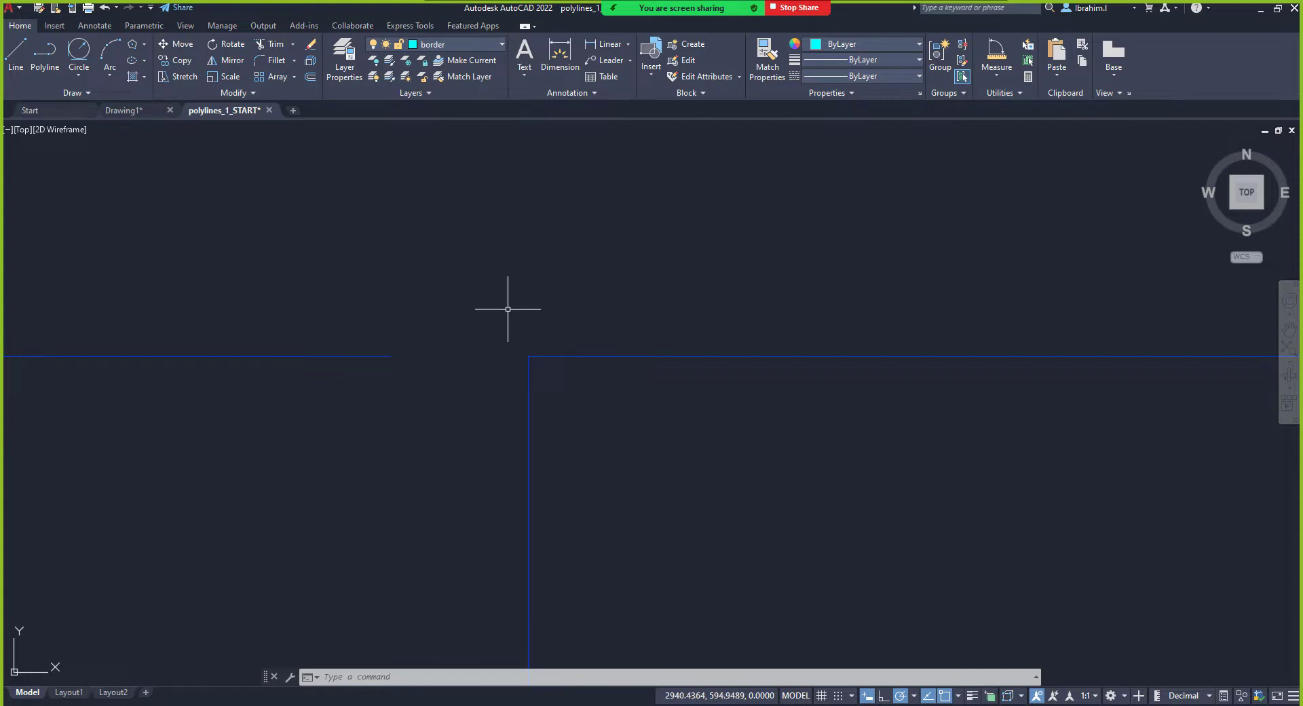
{"action": "scroll", "coordinate": [508, 309], "scroll_direction": "down", "scroll_amount": 1}
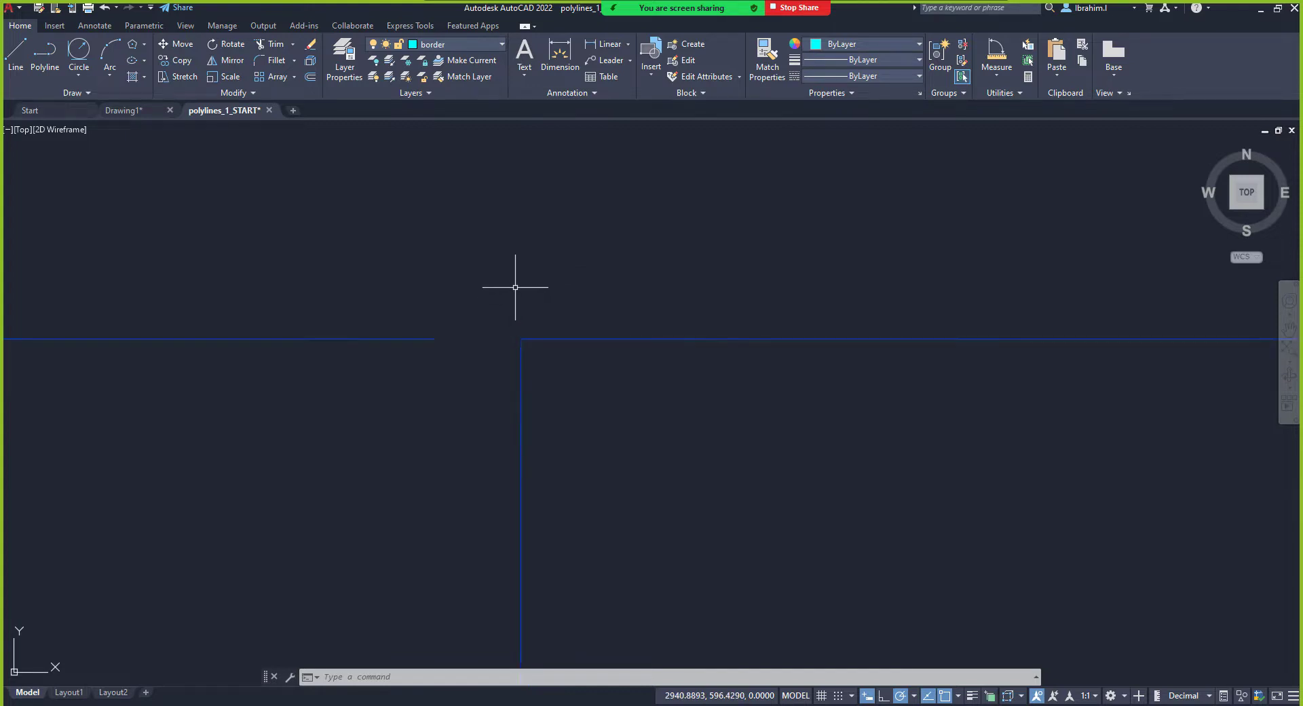
{"action": "scroll", "coordinate": [459, 304], "scroll_direction": "down", "scroll_amount": 3}
{"action": "scroll", "coordinate": [487, 308], "scroll_direction": "up", "scroll_amount": 3}
{"action": "scroll", "coordinate": [487, 339], "scroll_direction": "up", "scroll_amount": 7}
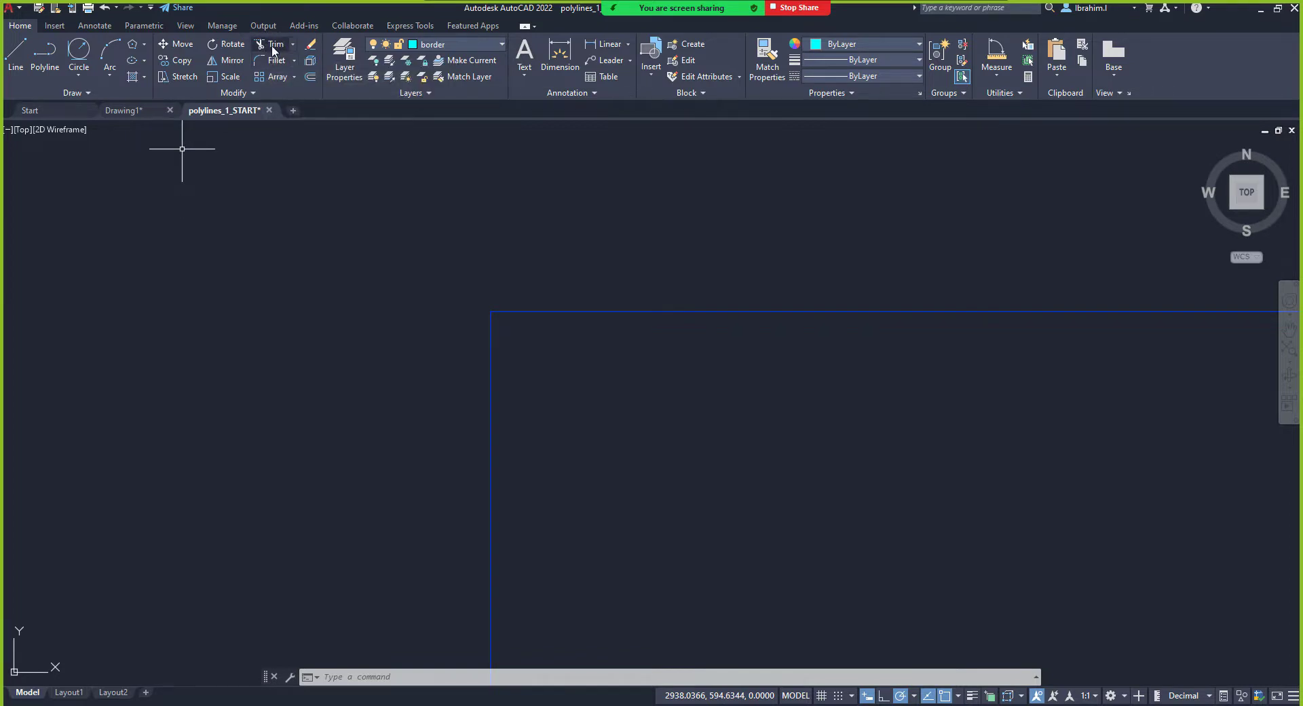
Step: Extend the RMA room's upper edge line to the STAGING room's left edge with the Extend command
{"action": "left_click", "coordinate": [293, 43]}
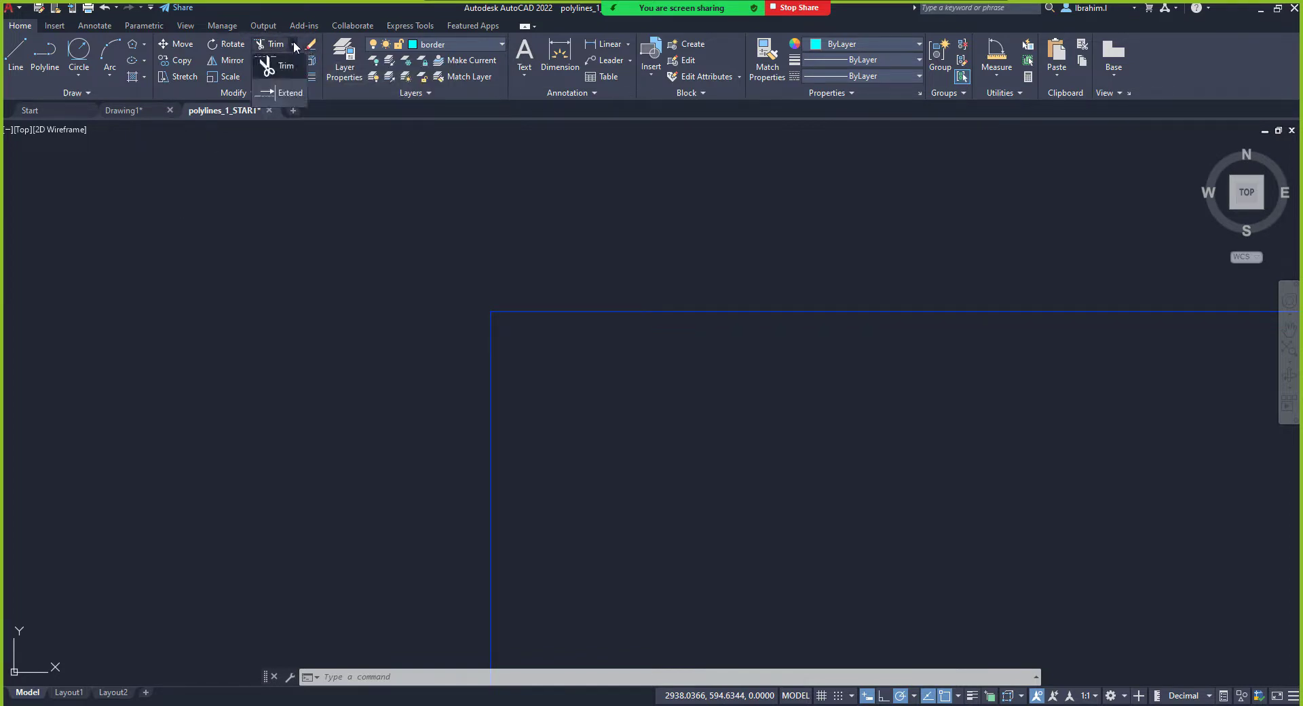
{"action": "left_click", "coordinate": [291, 95]}
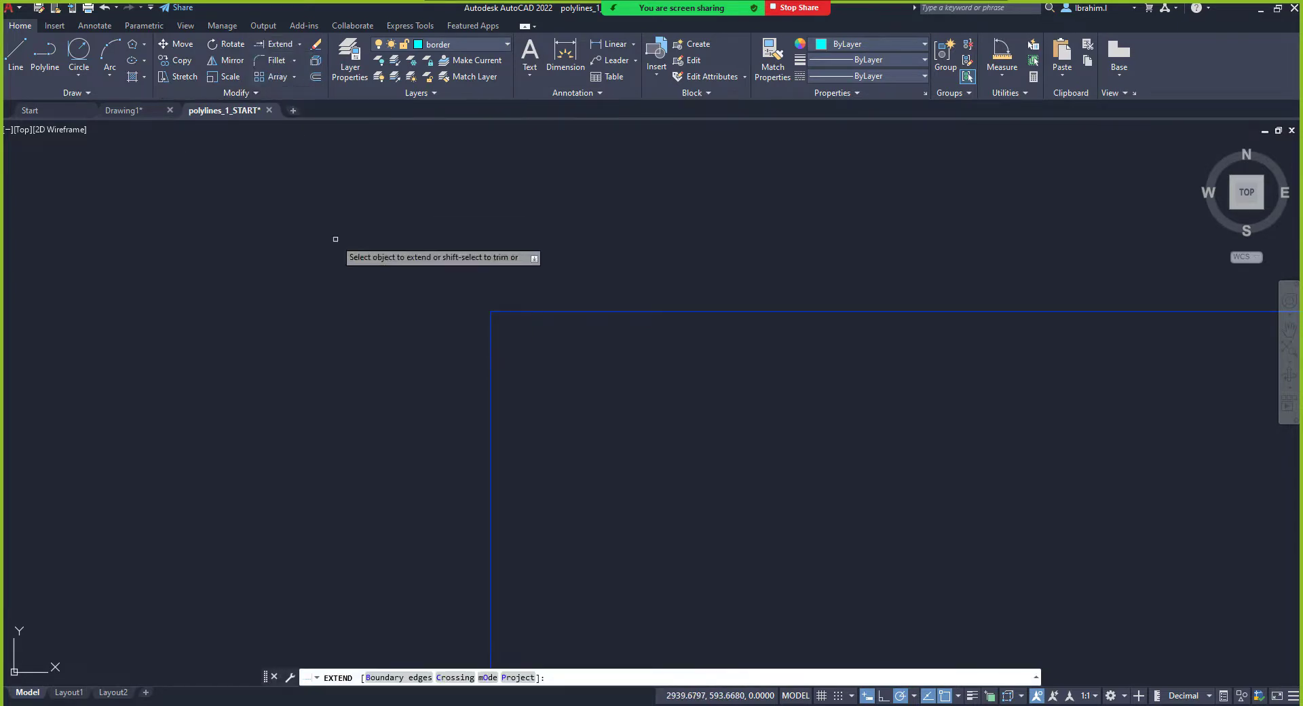
{"action": "scroll", "coordinate": [400, 283], "scroll_direction": "down", "scroll_amount": 4}
{"action": "scroll", "coordinate": [316, 296], "scroll_direction": "up", "scroll_amount": 1}
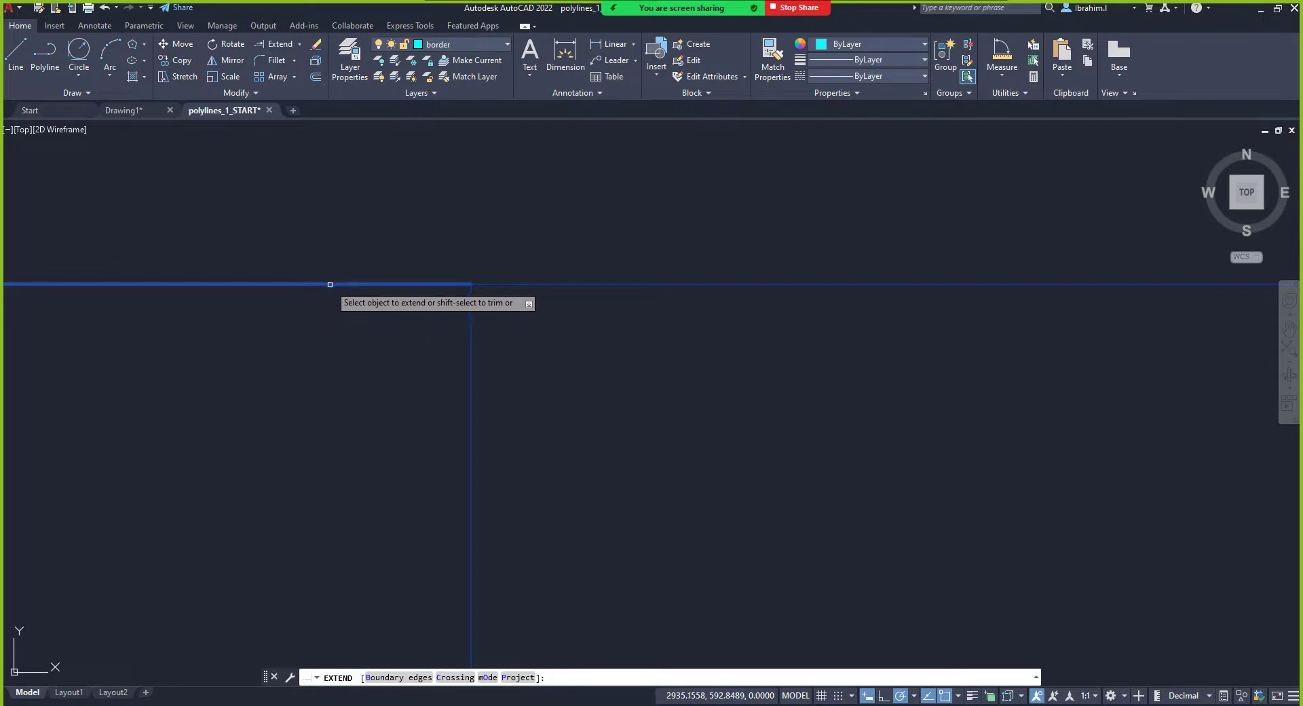
{"action": "left_click", "coordinate": [329, 284]}
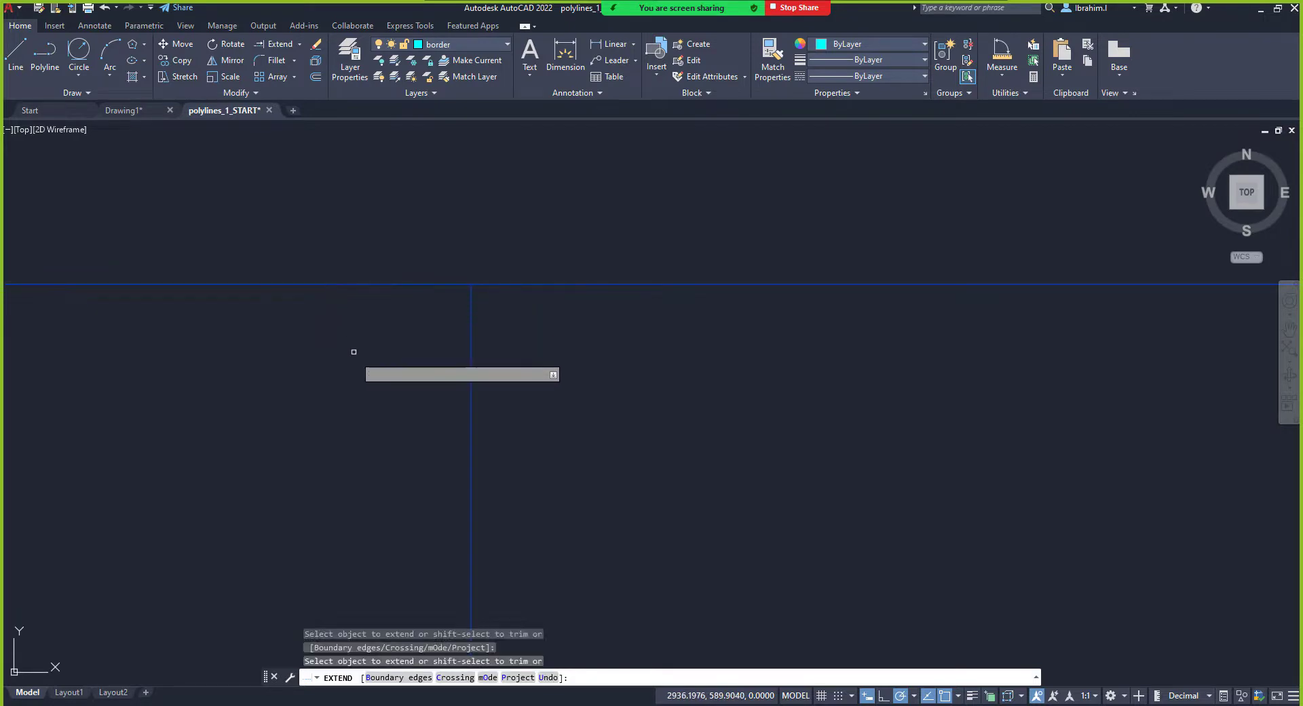
{"action": "scroll", "coordinate": [474, 280], "scroll_direction": "up", "scroll_amount": 4}
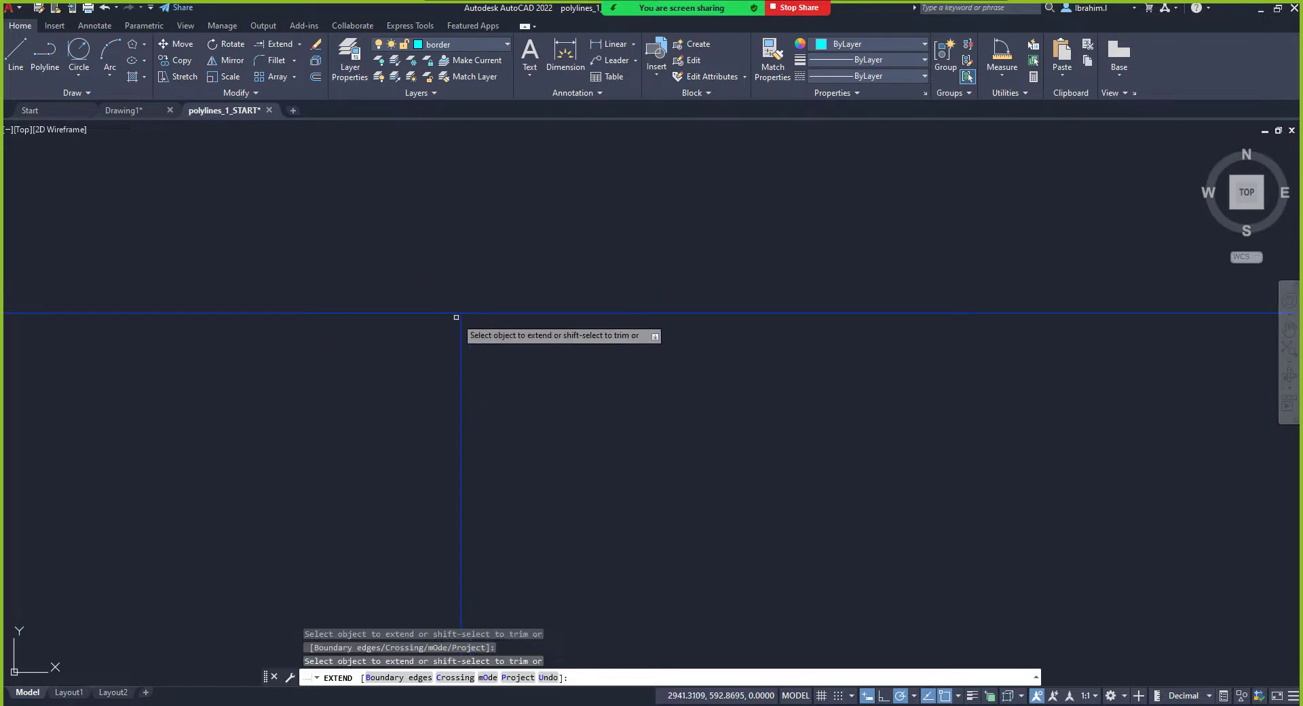
Step: Extend the RMA room's lower edge line to the STAGING room's left edge and check the joined outline
{"action": "scroll", "coordinate": [481, 304], "scroll_direction": "down", "scroll_amount": 10}
{"action": "scroll", "coordinate": [480, 303], "scroll_direction": "down", "scroll_amount": 4}
{"action": "scroll", "coordinate": [475, 369], "scroll_direction": "up", "scroll_amount": 10}
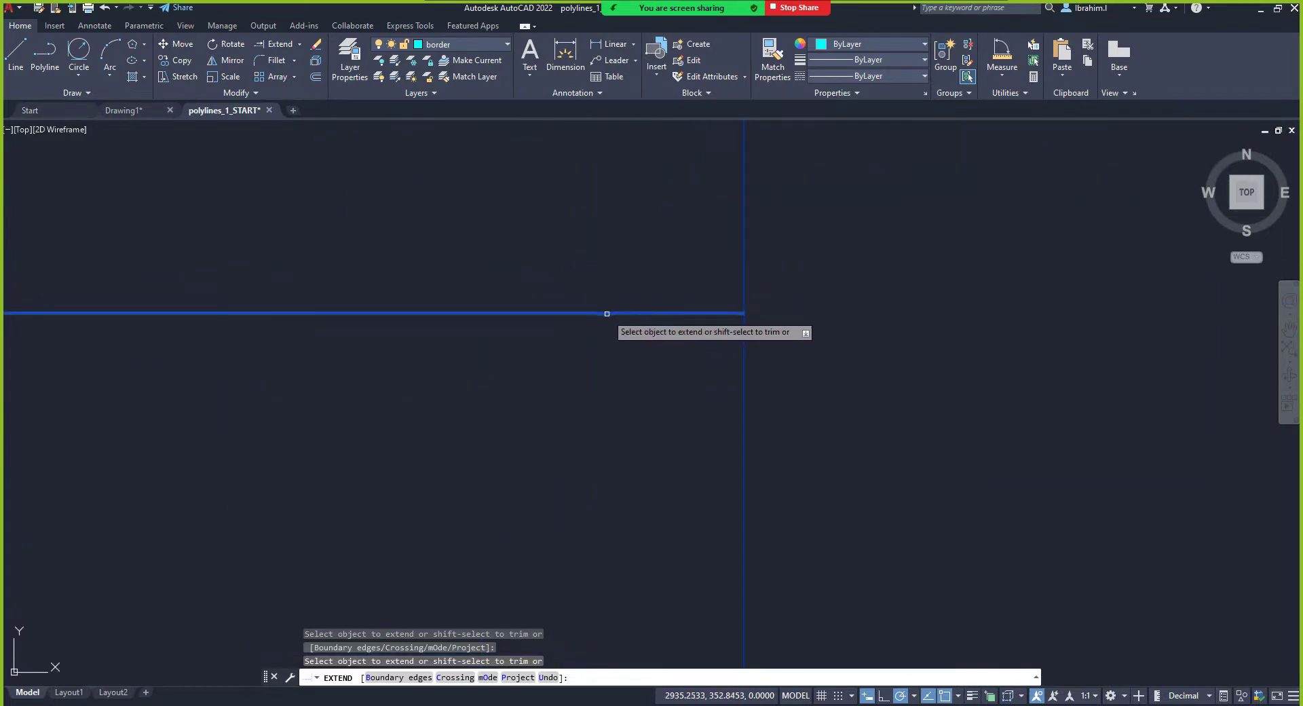
{"action": "left_click", "coordinate": [606, 313]}
{"action": "scroll", "coordinate": [539, 368], "scroll_direction": "down", "scroll_amount": 5}
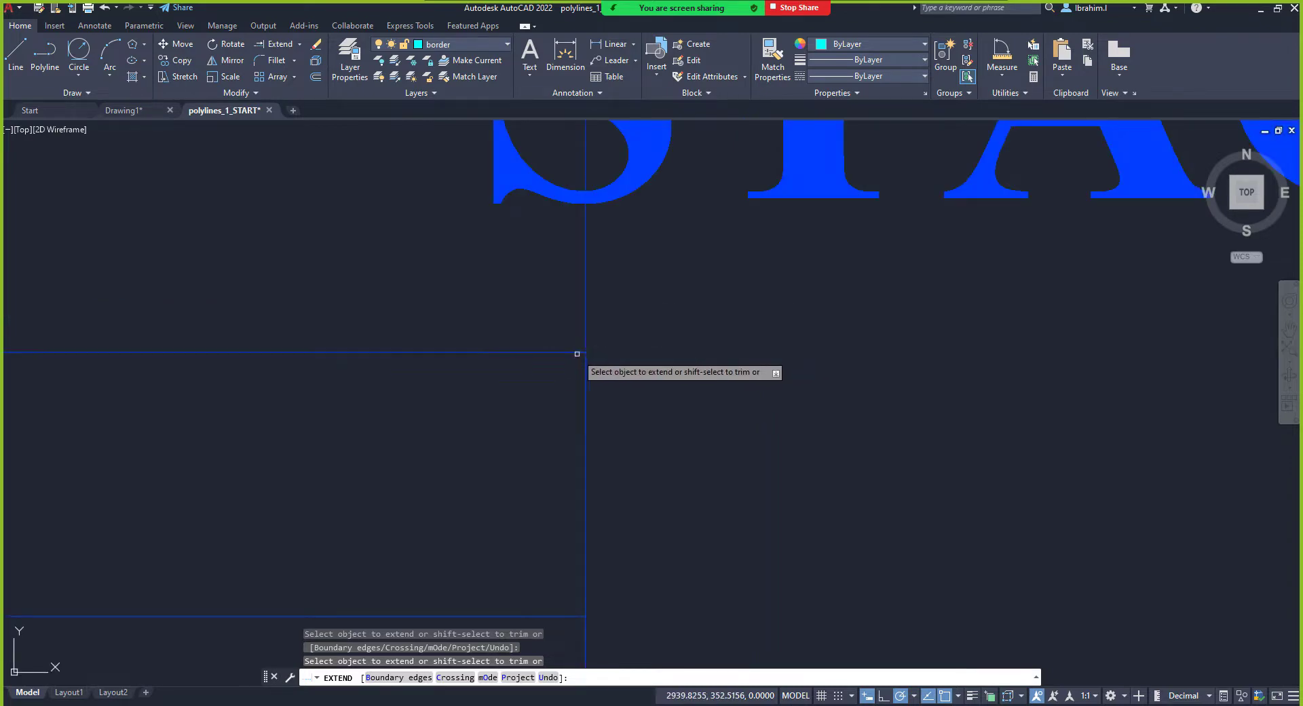
{"action": "scroll", "coordinate": [578, 354], "scroll_direction": "up", "scroll_amount": 6}
{"action": "scroll", "coordinate": [486, 380], "scroll_direction": "down", "scroll_amount": 4}
{"action": "scroll", "coordinate": [487, 380], "scroll_direction": "down", "scroll_amount": 6}
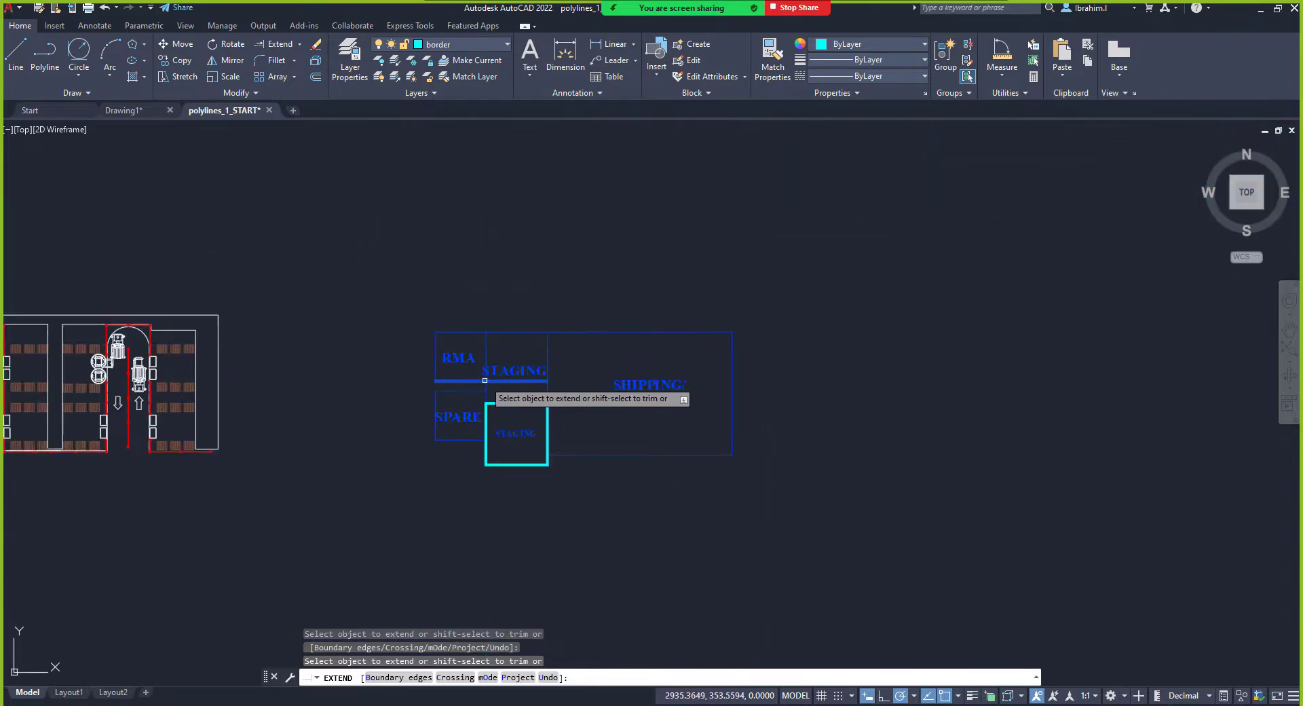
{"action": "scroll", "coordinate": [579, 264], "scroll_direction": "up", "scroll_amount": 3}
{"action": "scroll", "coordinate": [610, 281], "scroll_direction": "up", "scroll_amount": 2}
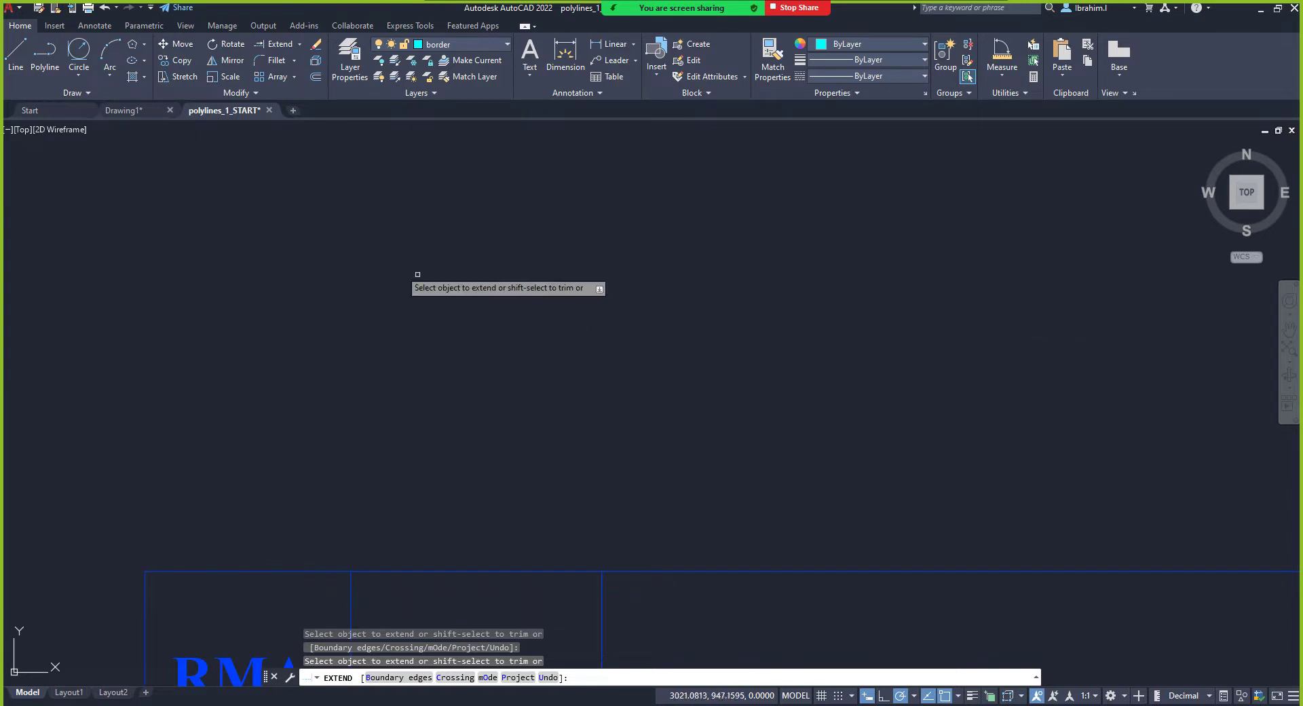
Step: Draw a practice rectangle in the empty area above the floor plan
{"action": "left_click", "coordinate": [143, 49]}
{"action": "left_click", "coordinate": [159, 62]}
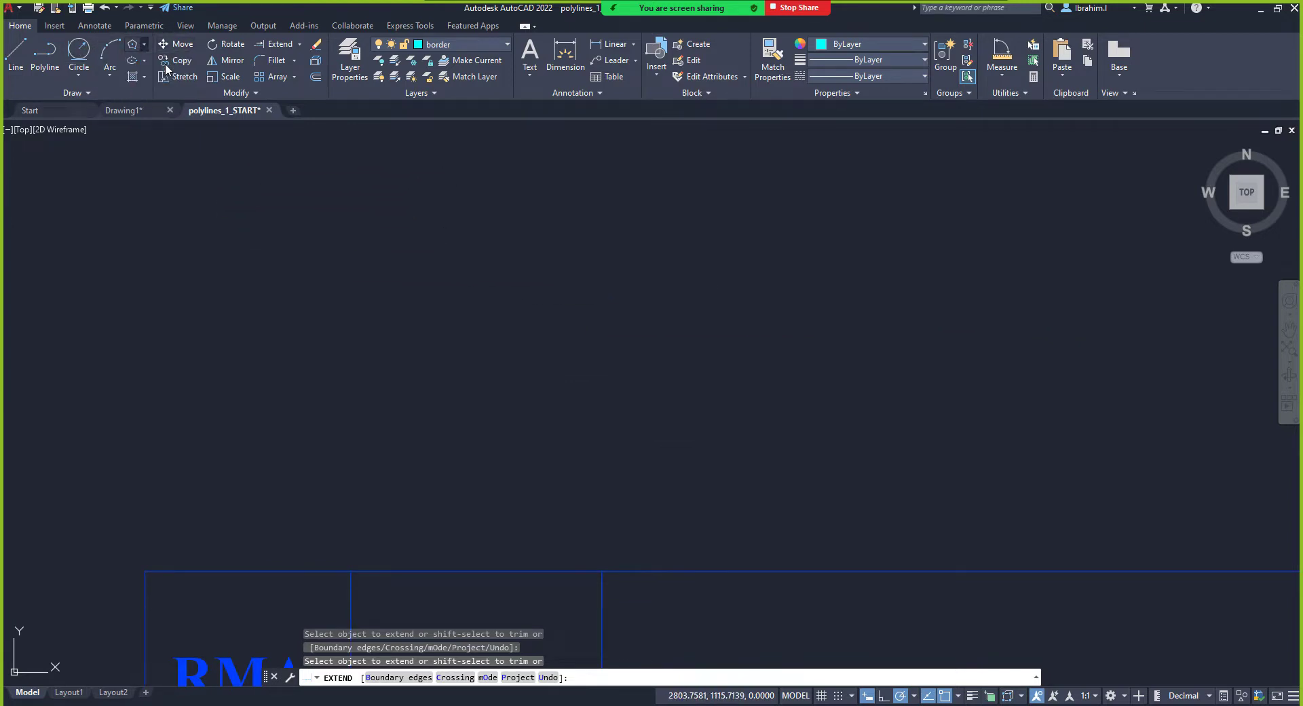
{"action": "left_click", "coordinate": [460, 215]}
{"action": "left_click", "coordinate": [735, 374]}
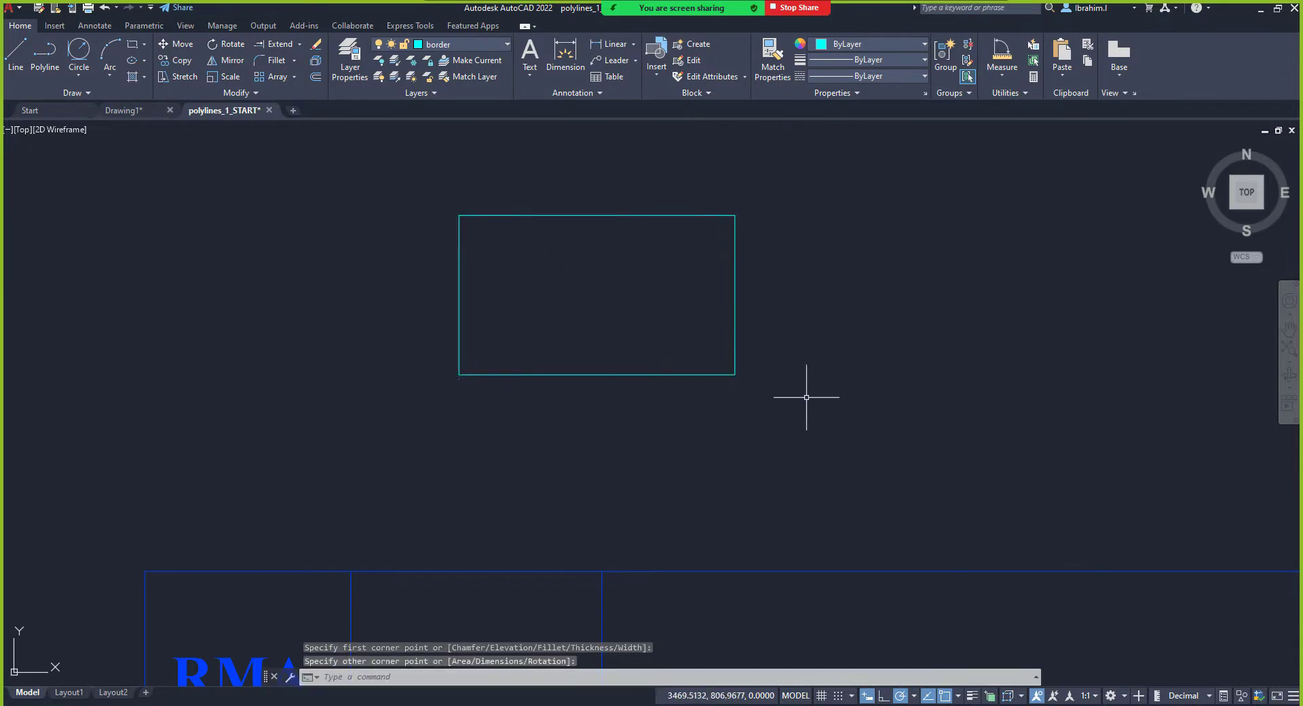
Step: Draw two separate horizontal lines, one above the other, each crossing the practice rectangle's left edge and ending inside it
{"action": "left_click", "coordinate": [19, 53]}
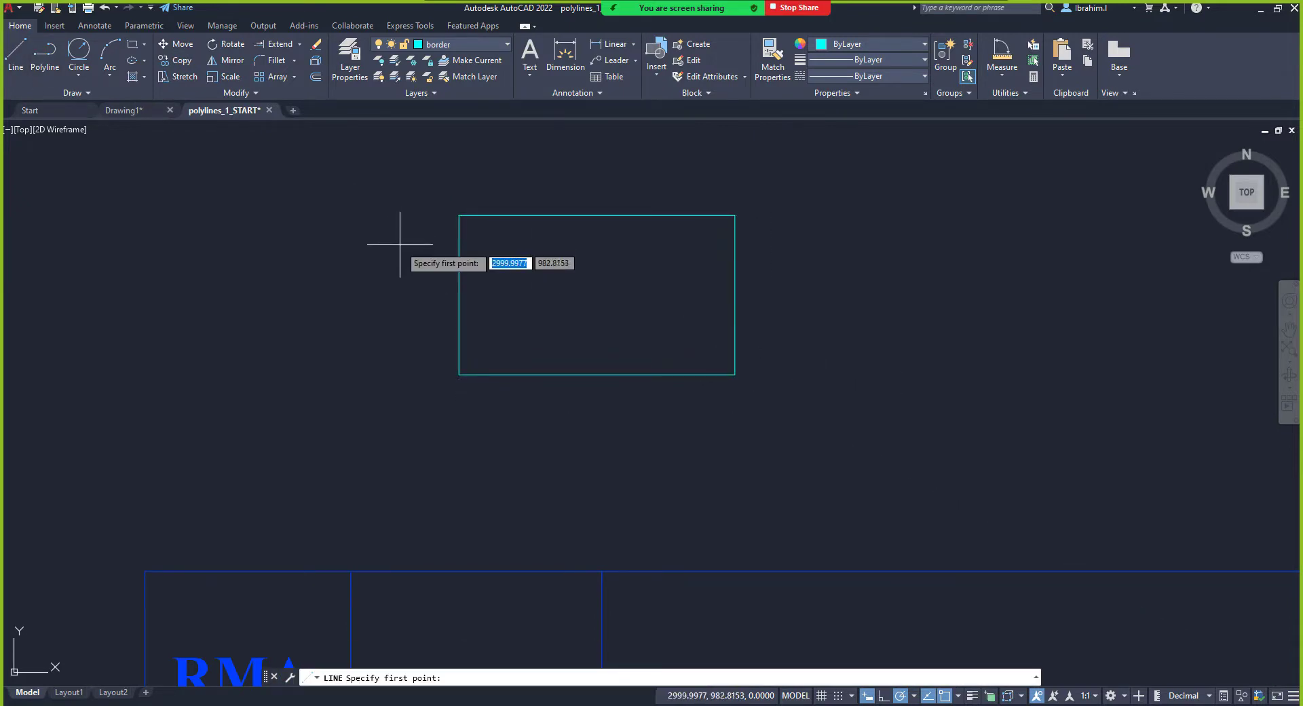
{"action": "left_click", "coordinate": [379, 266]}
{"action": "left_click", "coordinate": [555, 266]}
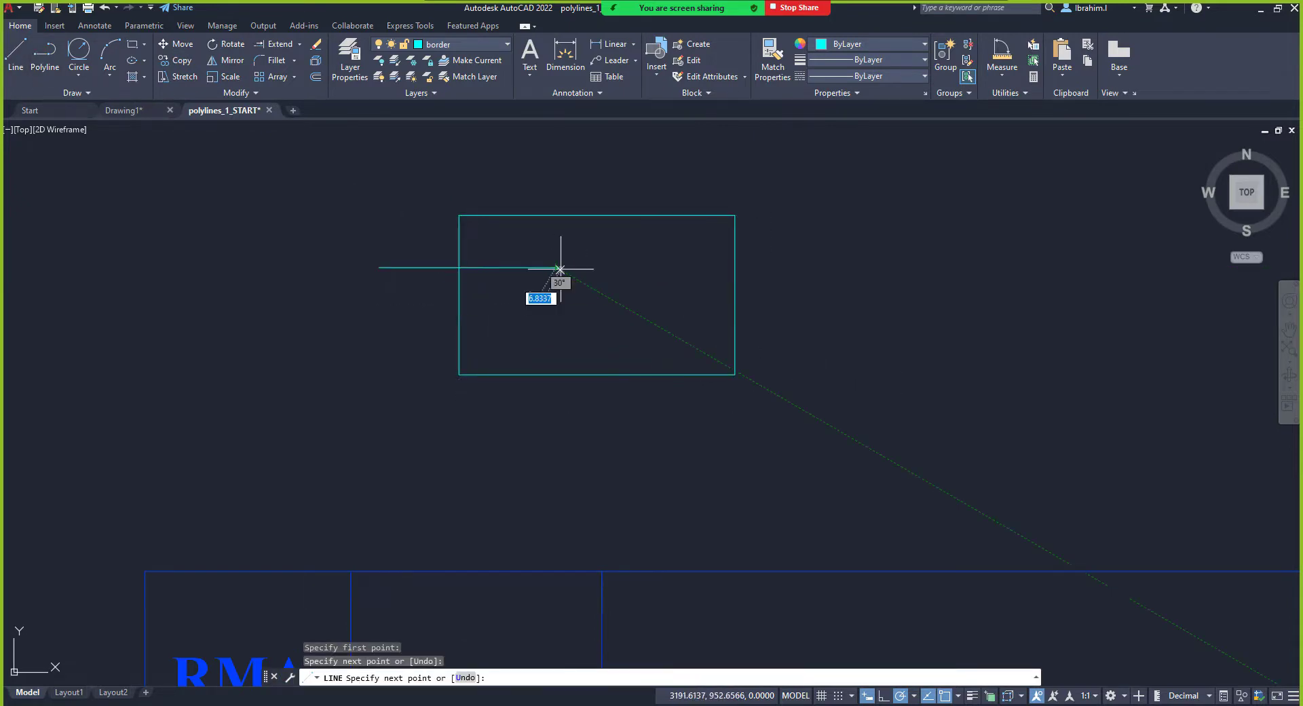
{"action": "key", "text": "Escape"}
{"action": "left_click", "coordinate": [17, 53]}
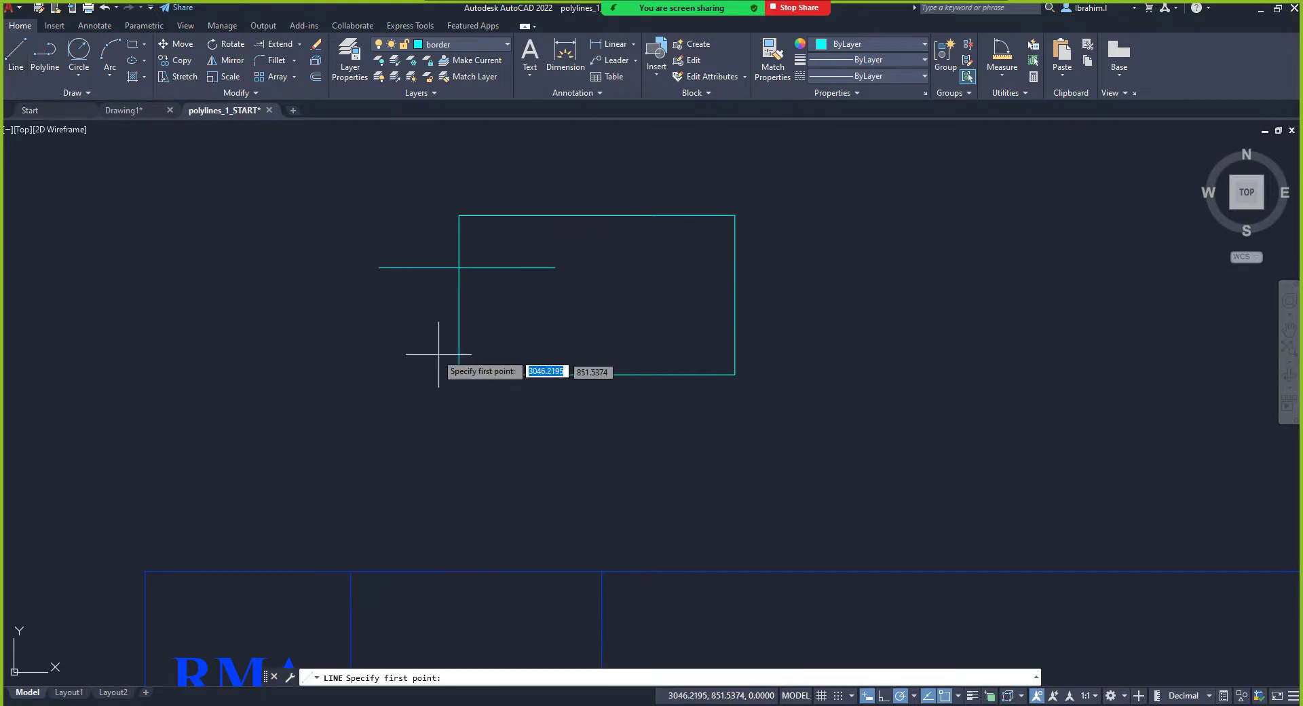
{"action": "left_click", "coordinate": [393, 323]}
{"action": "left_click", "coordinate": [585, 323]}
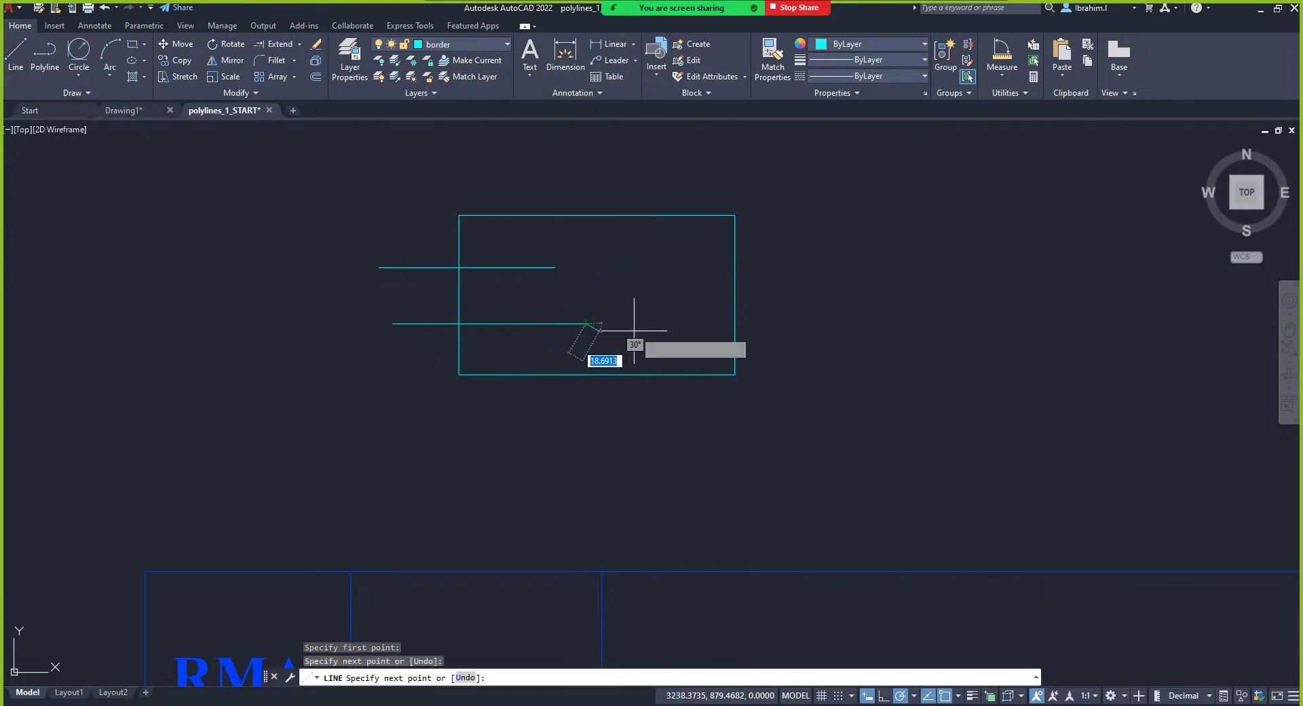
{"action": "key", "text": "Escape"}
Step: Erase both horizontal lines crossing the practice rectangle's left edge
{"action": "scroll", "coordinate": [546, 278], "scroll_direction": "down", "scroll_amount": 2}
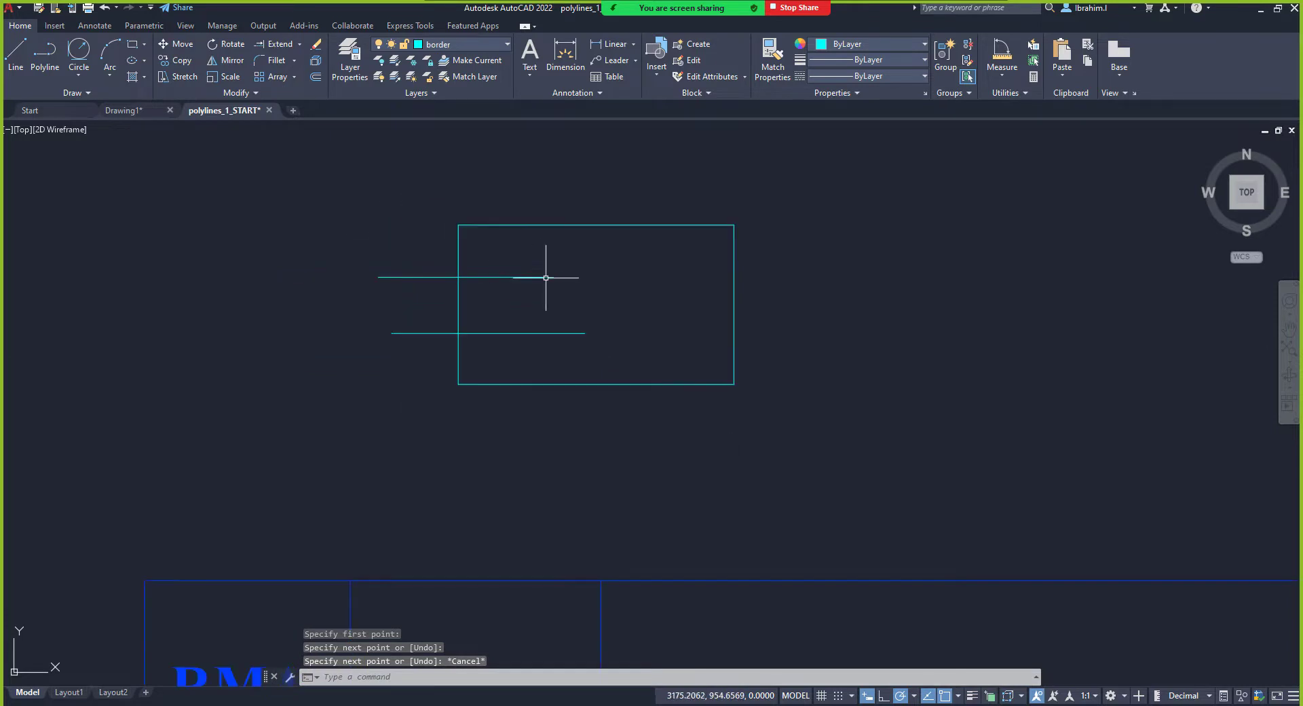
{"action": "left_click", "coordinate": [558, 343]}
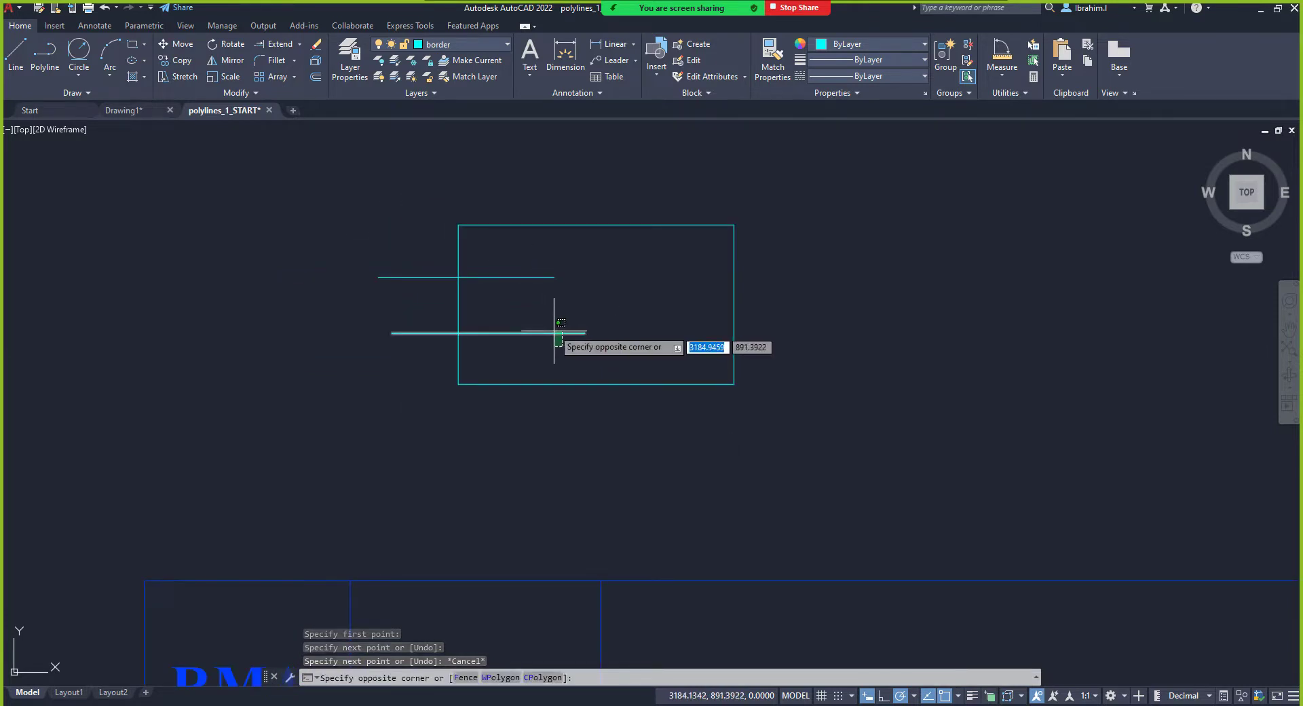
{"action": "left_click", "coordinate": [574, 321]}
{"action": "key", "text": "Delete"}
{"action": "left_click", "coordinate": [528, 299]}
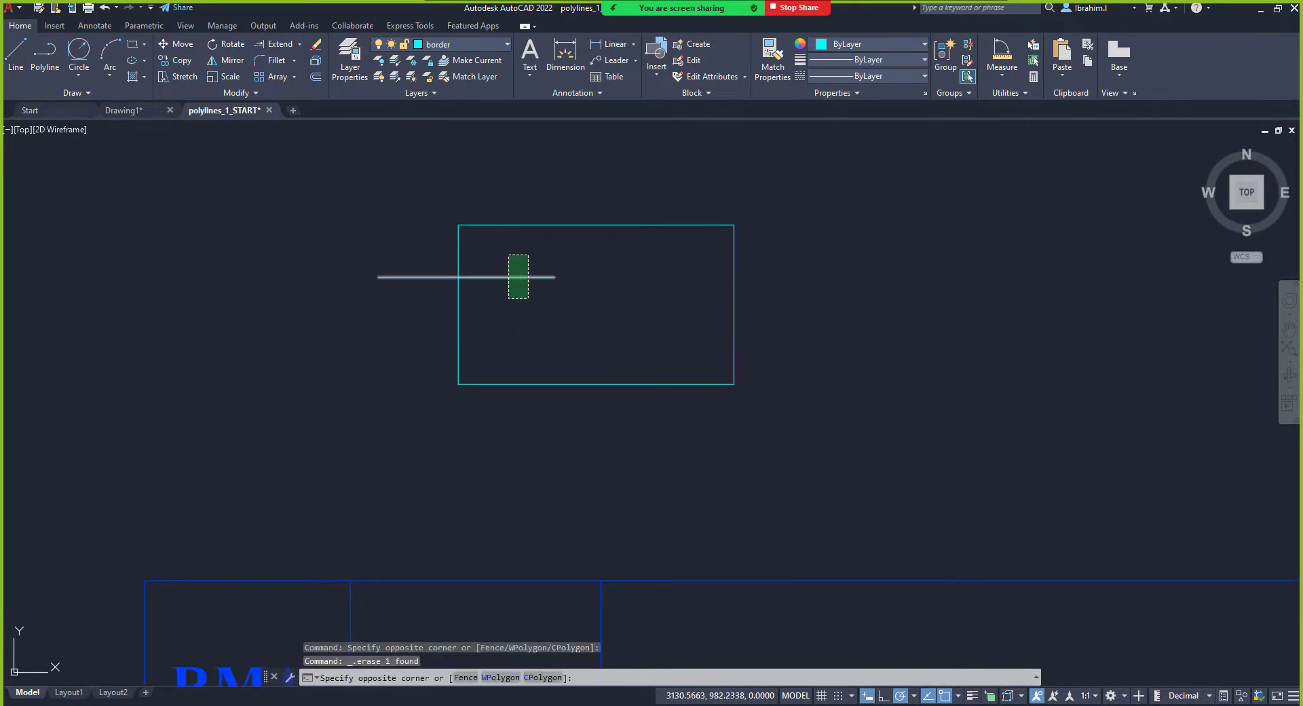
{"action": "left_click", "coordinate": [509, 257]}
{"action": "key", "text": "Delete"}
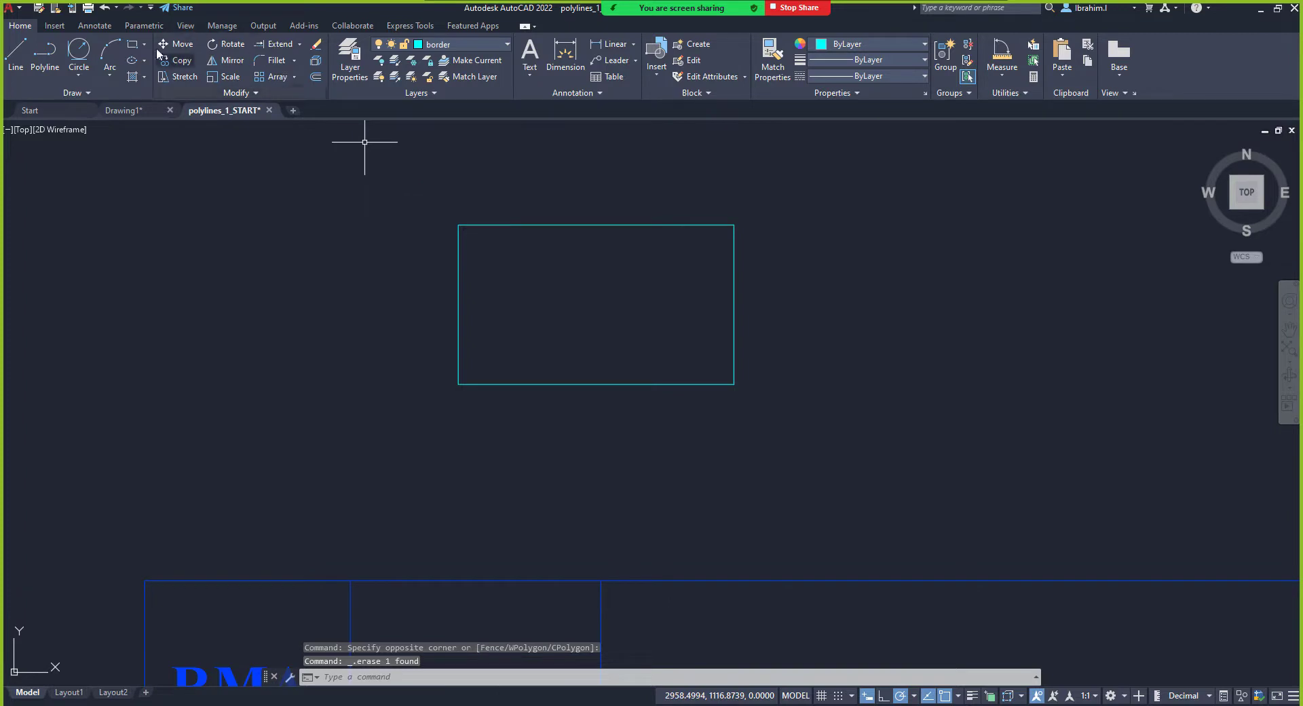
Step: Draw a short horizontal line inside the practice rectangle without touching its sides
{"action": "left_click", "coordinate": [16, 52]}
{"action": "left_click", "coordinate": [545, 299]}
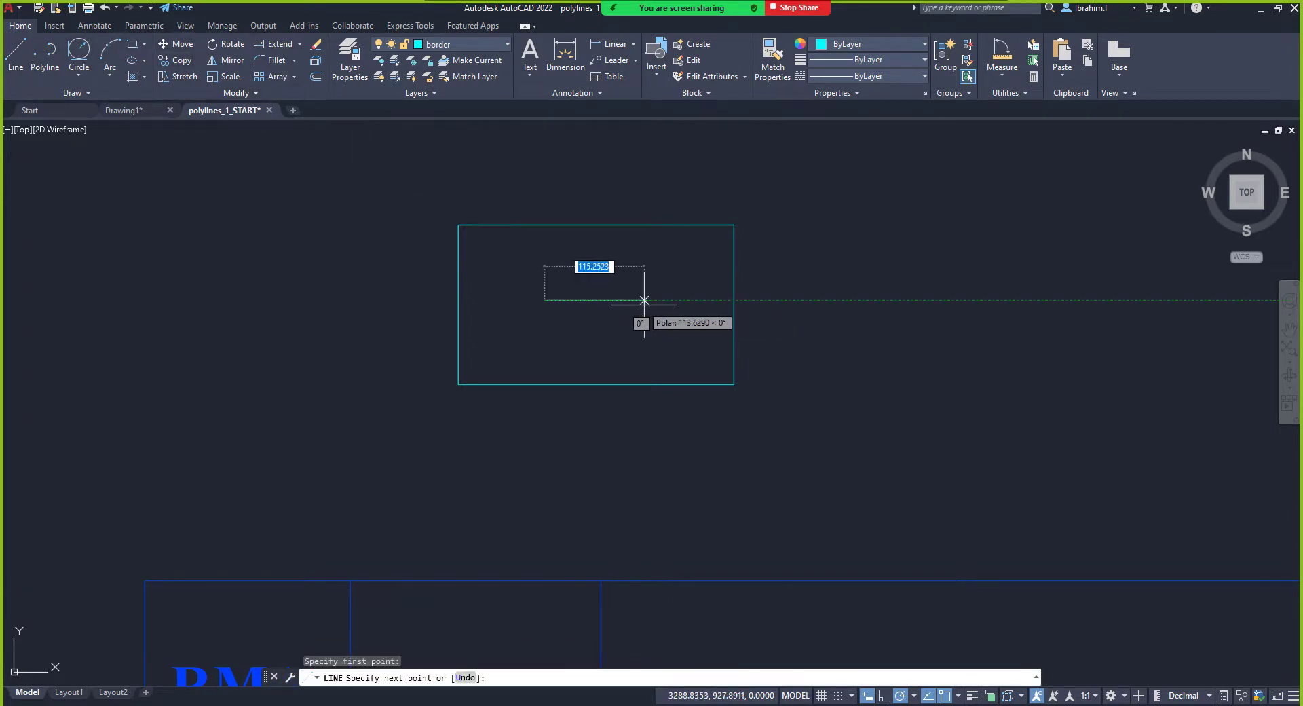
{"action": "left_click", "coordinate": [662, 300]}
{"action": "key", "text": "Escape"}
{"action": "scroll", "coordinate": [650, 314], "scroll_direction": "up", "scroll_amount": 2}
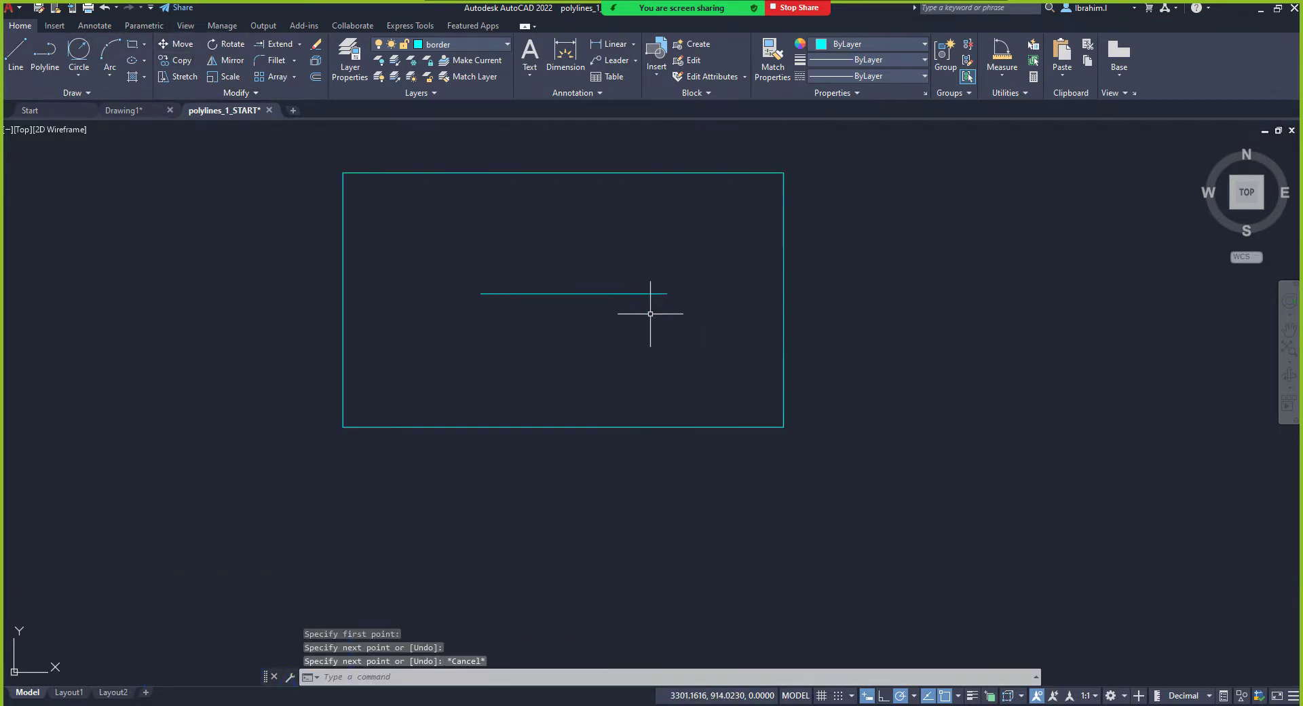
Step: Extend both ends of the inner horizontal line to the practice rectangle's left and right edges
{"action": "left_click", "coordinate": [278, 44]}
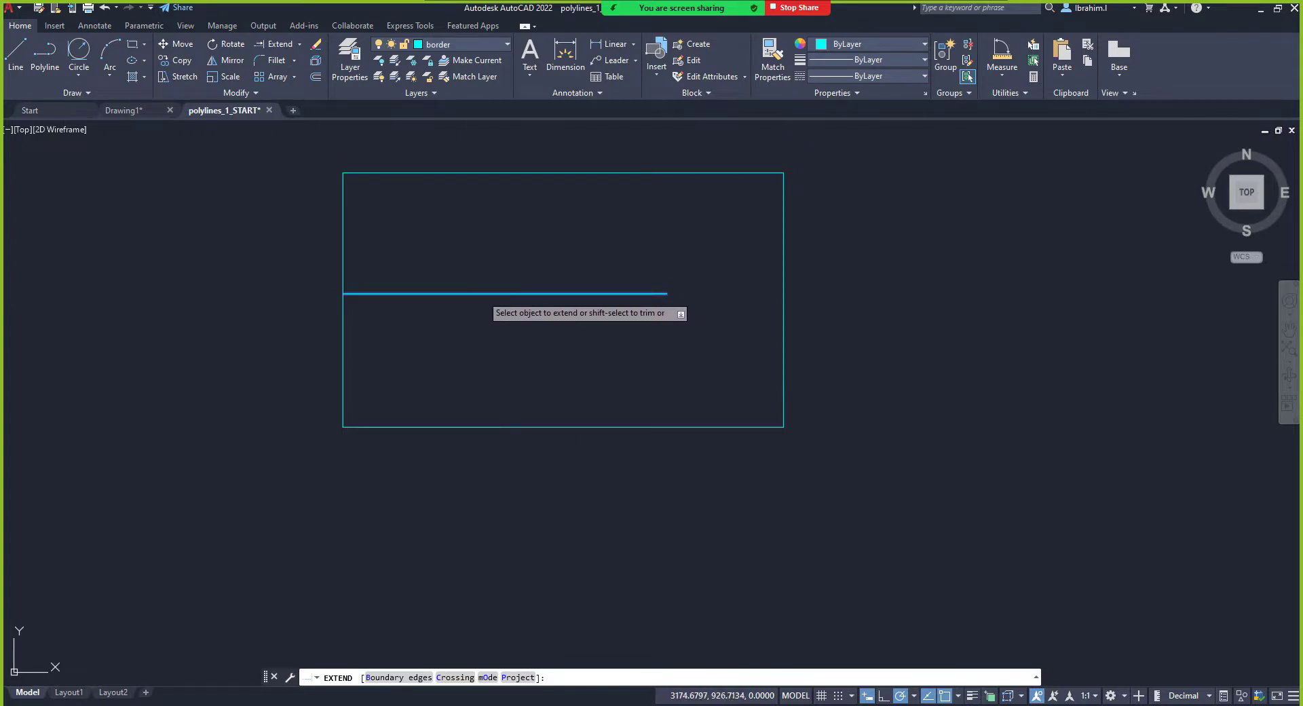
{"action": "left_click", "coordinate": [481, 294]}
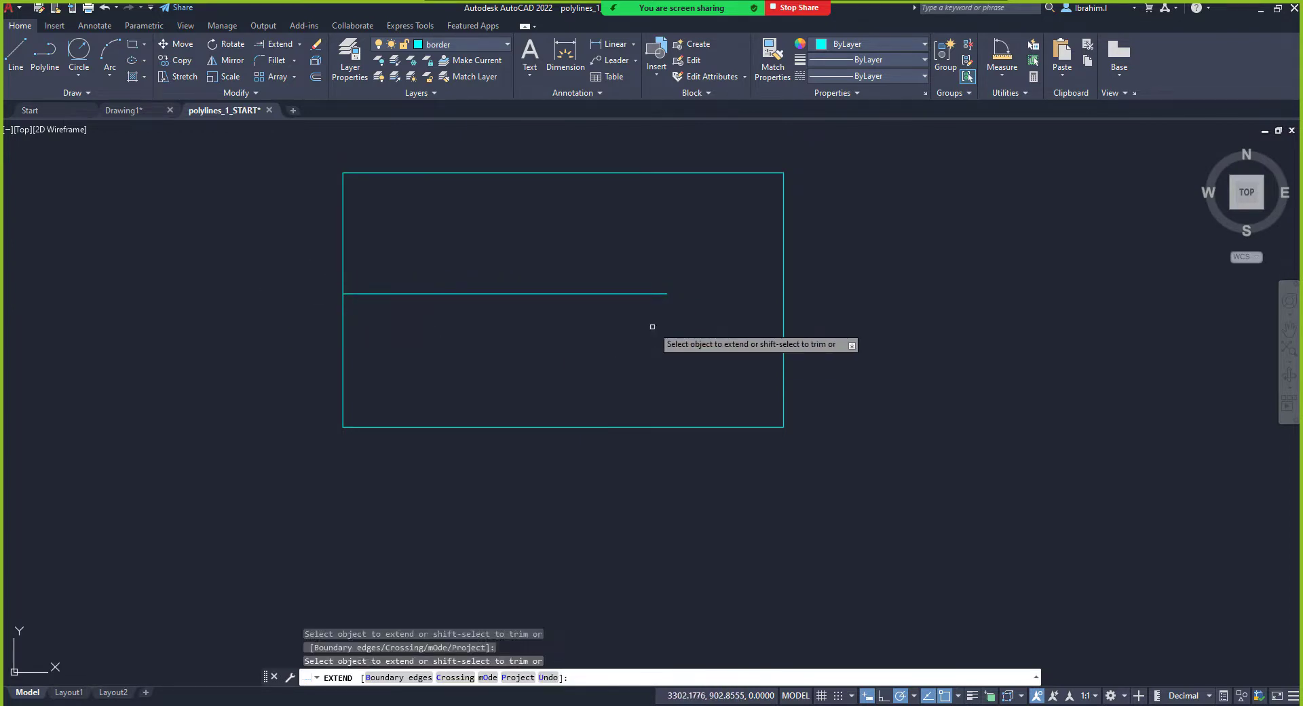
{"action": "left_click", "coordinate": [664, 294]}
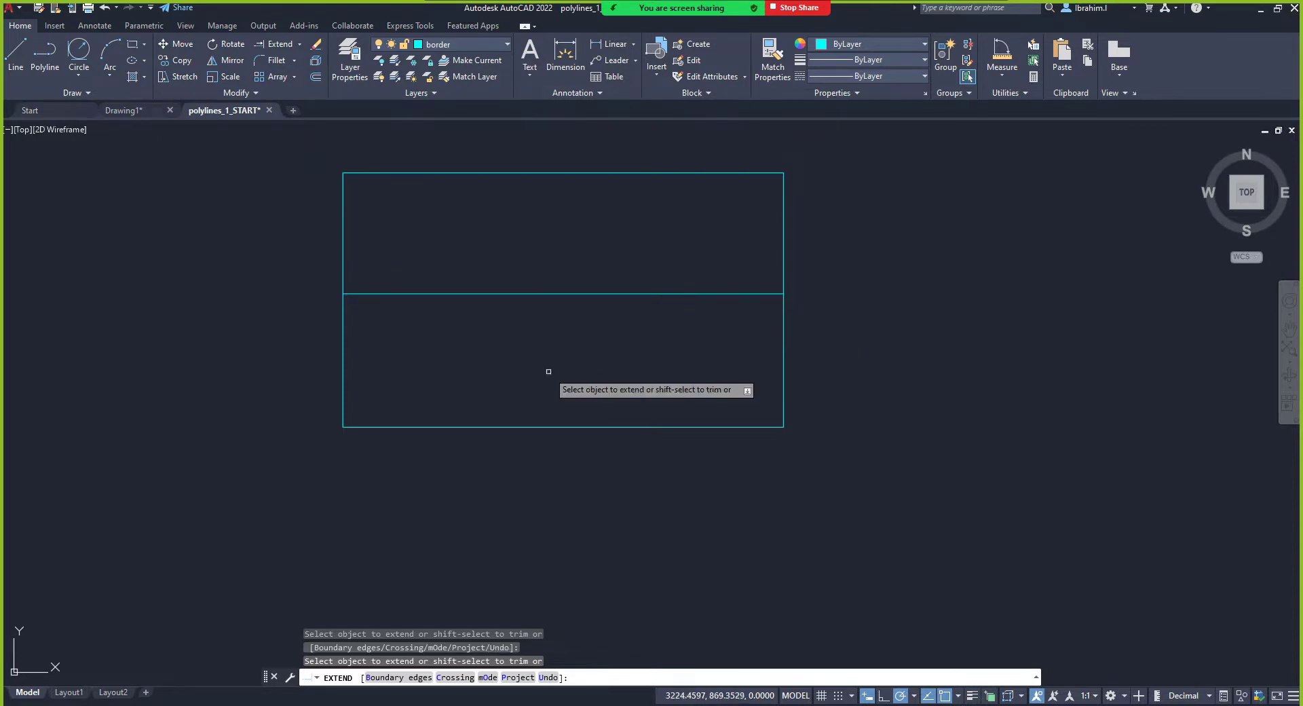
Step: Draw a separate vertical line to the right of the practice rectangle, roughly matching the rectangle's height
{"action": "scroll", "coordinate": [523, 373], "scroll_direction": "down", "scroll_amount": 1}
{"action": "scroll", "coordinate": [671, 348], "scroll_direction": "up", "scroll_amount": 2}
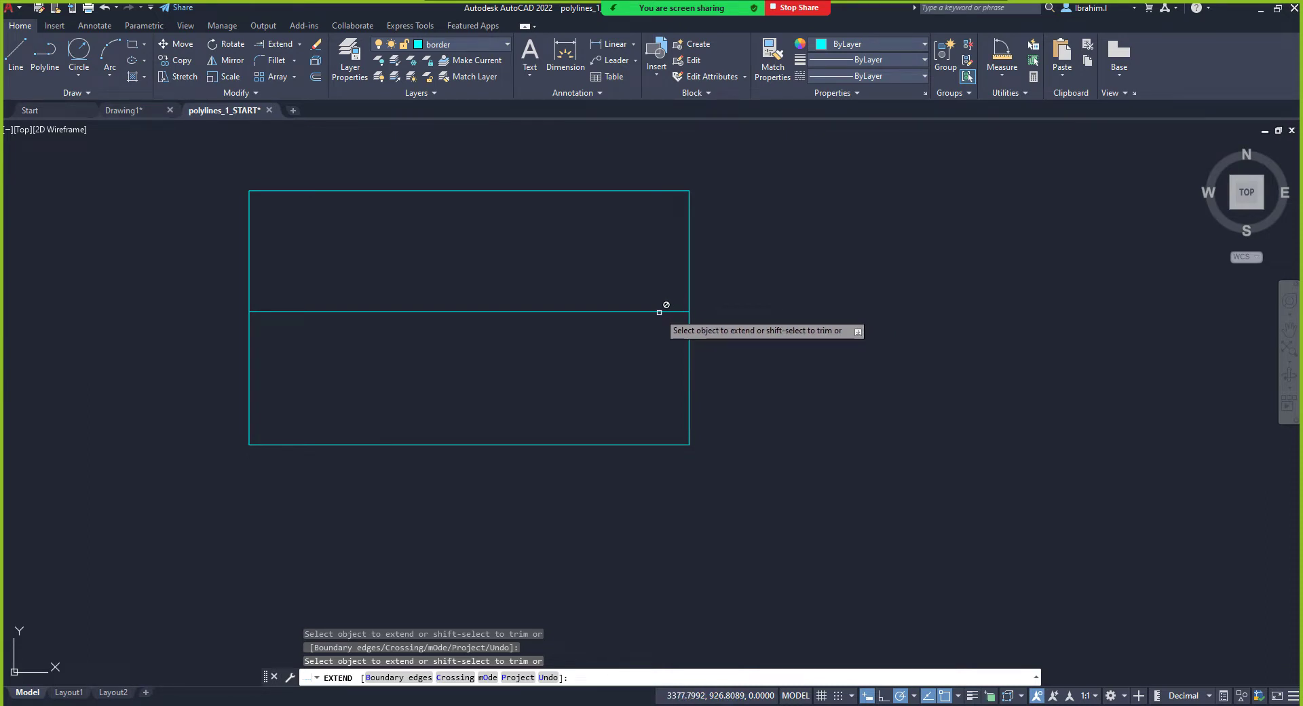
{"action": "left_click", "coordinate": [16, 51]}
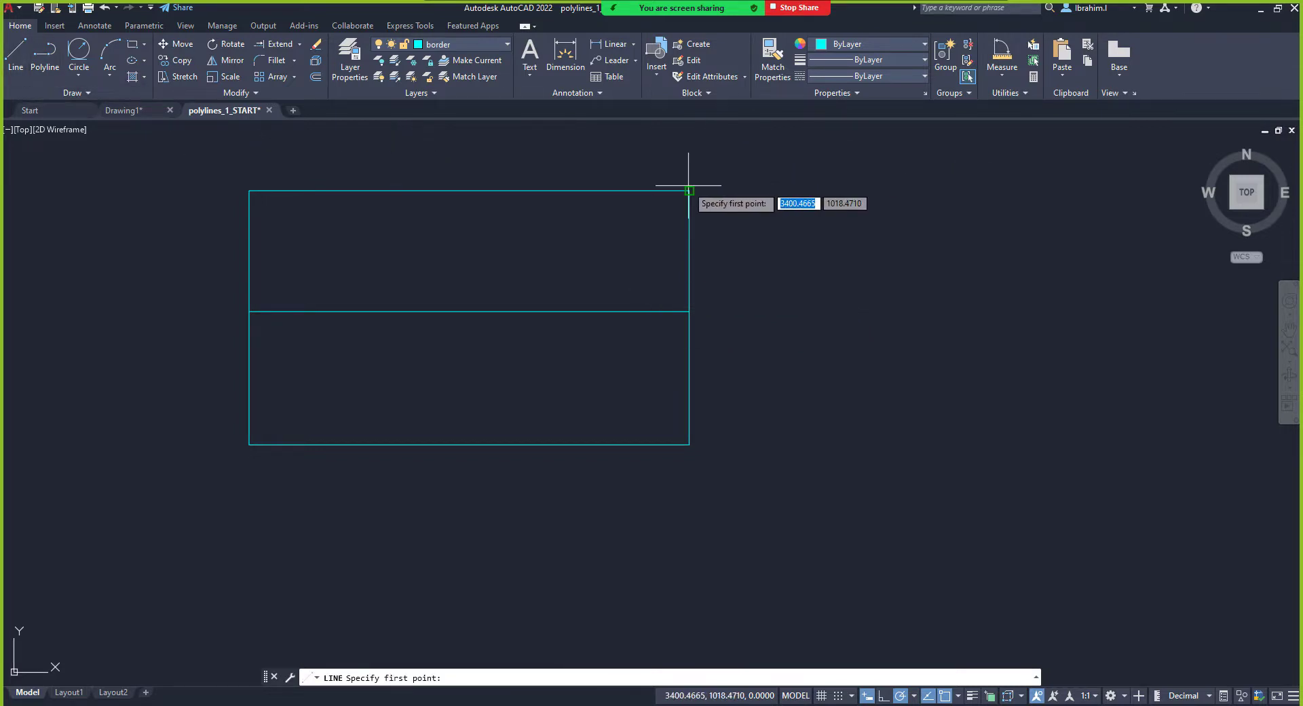
{"action": "left_click", "coordinate": [1010, 190]}
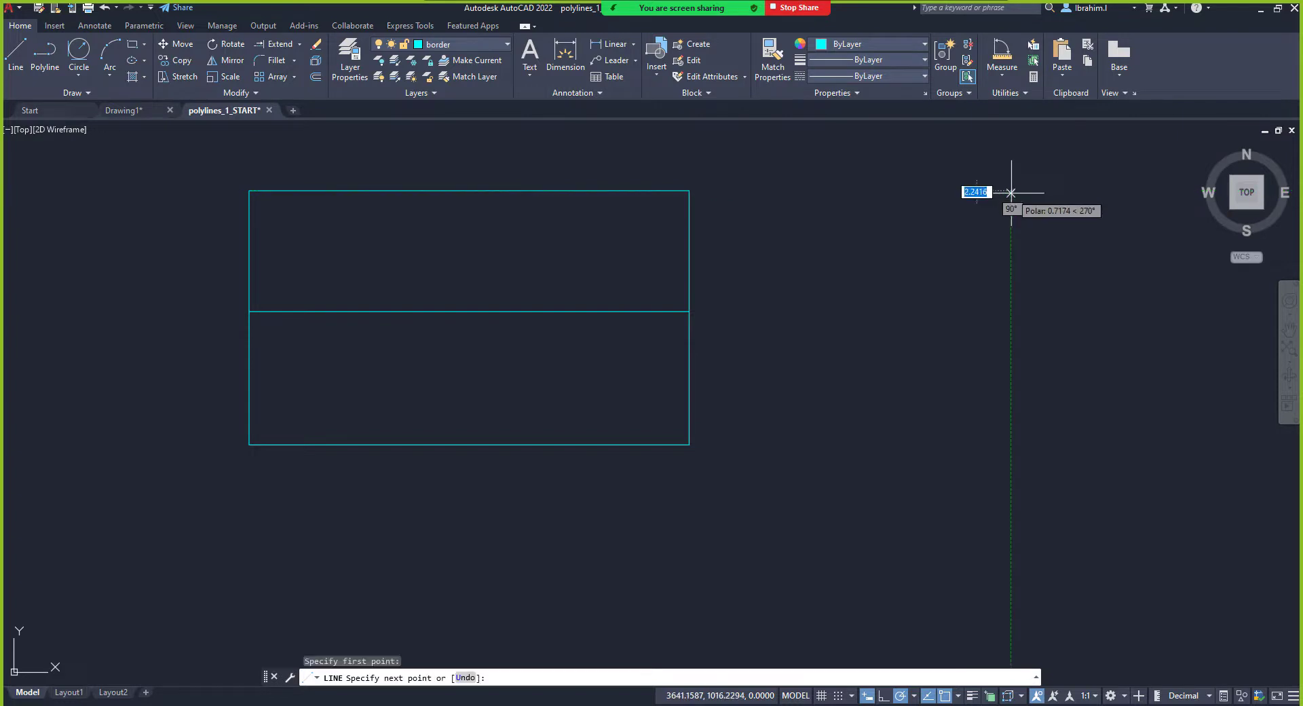
{"action": "left_click", "coordinate": [1010, 458]}
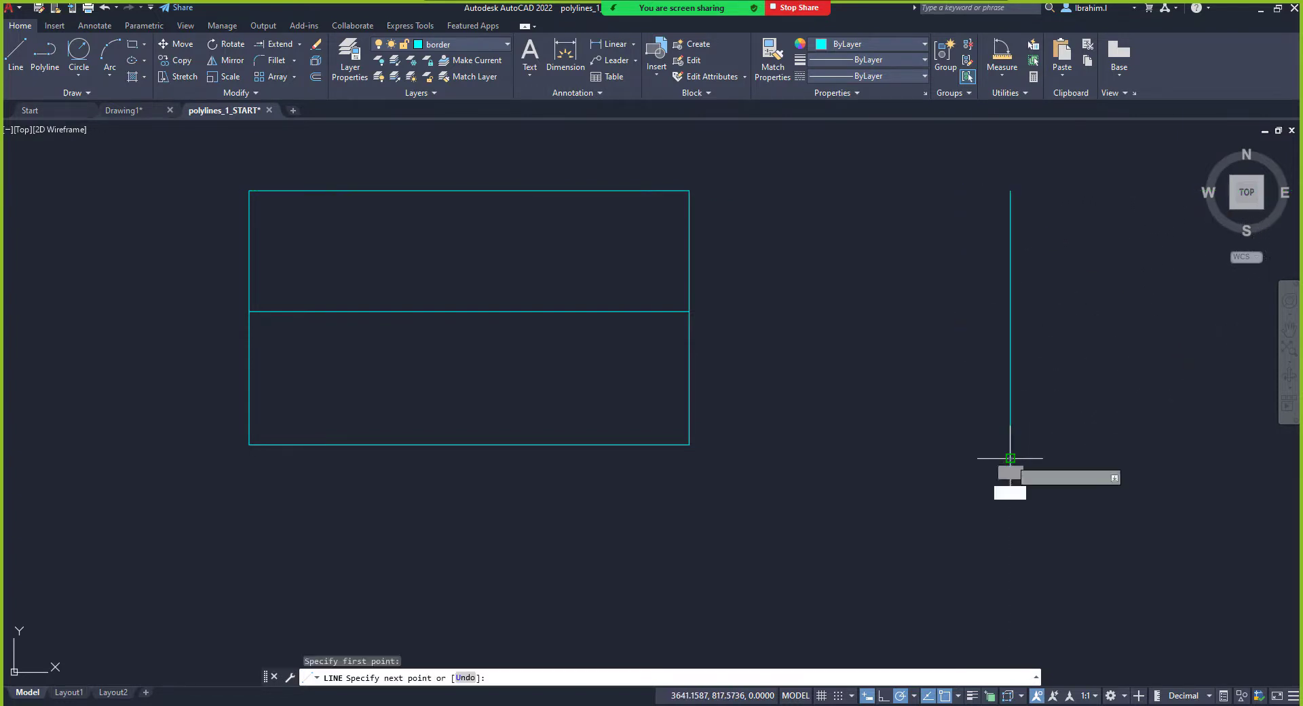
{"action": "key", "text": "Escape"}
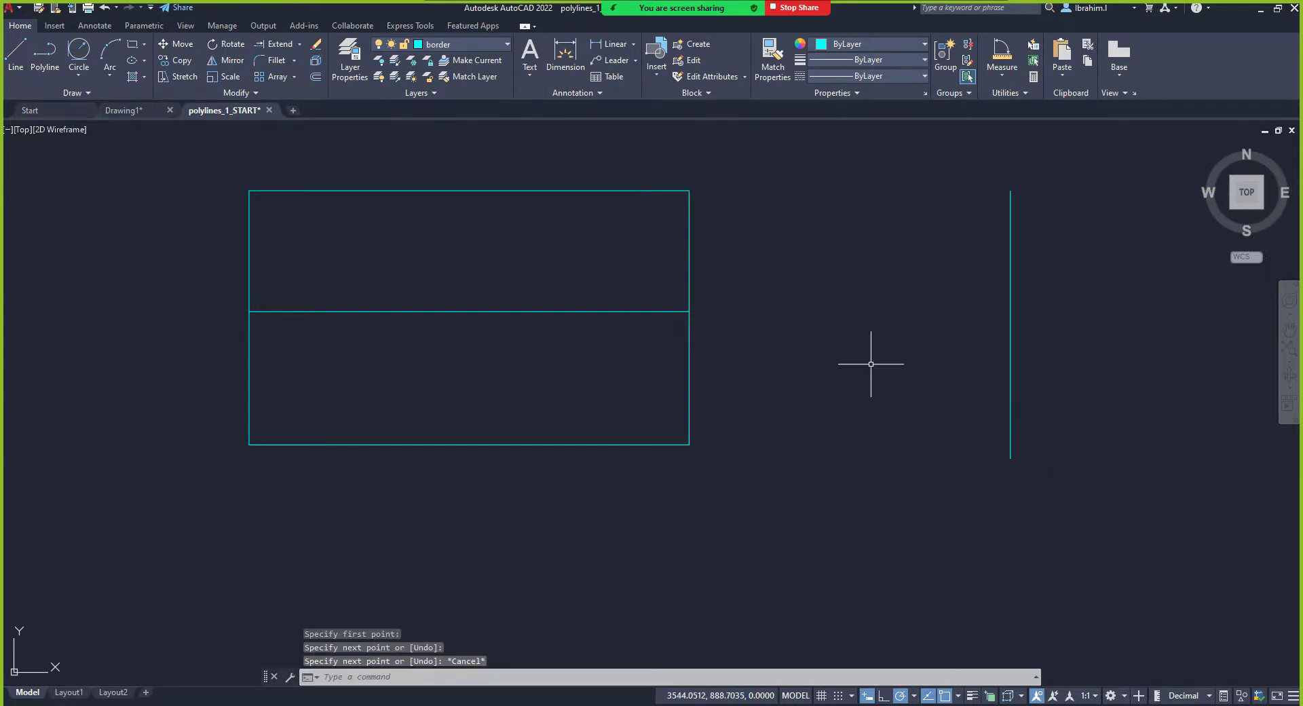
Step: Extend the horizontal line beyond the rectangle's right edge to the separate vertical line
{"action": "left_click", "coordinate": [273, 44]}
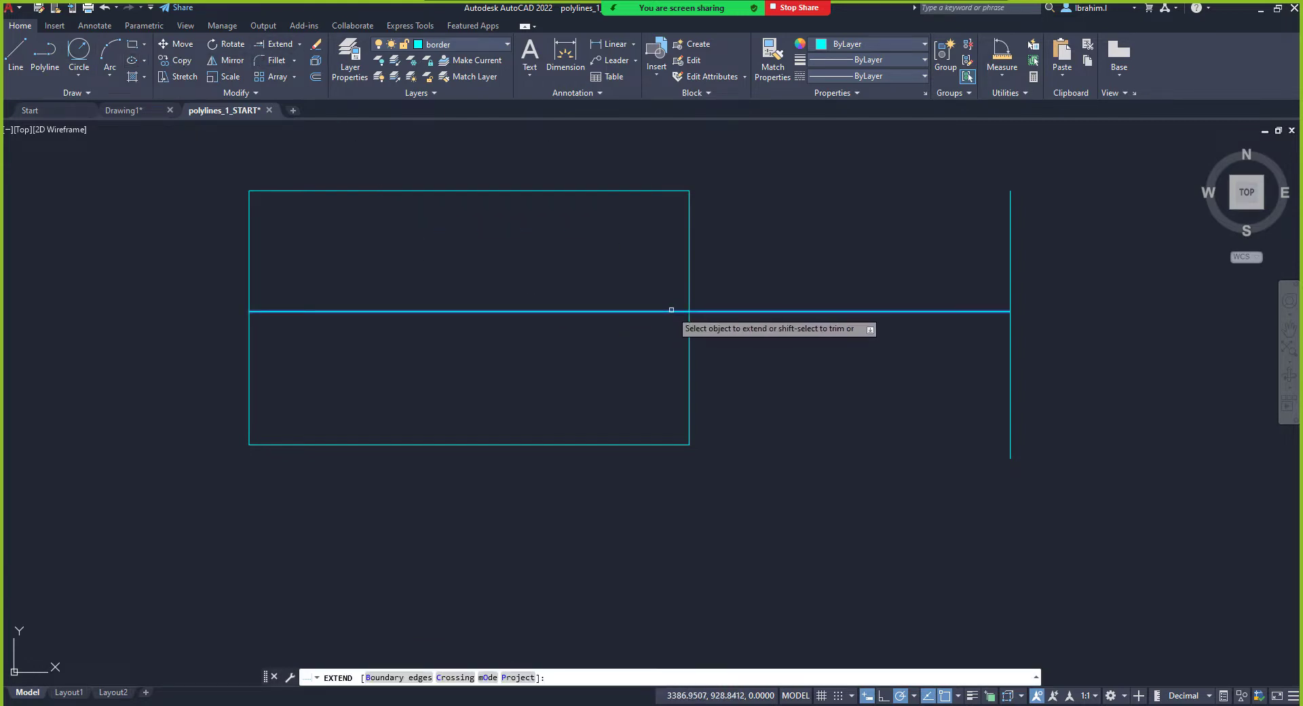
{"action": "left_click_drag", "start_coordinate": [671, 312], "coordinate": [676, 305]}
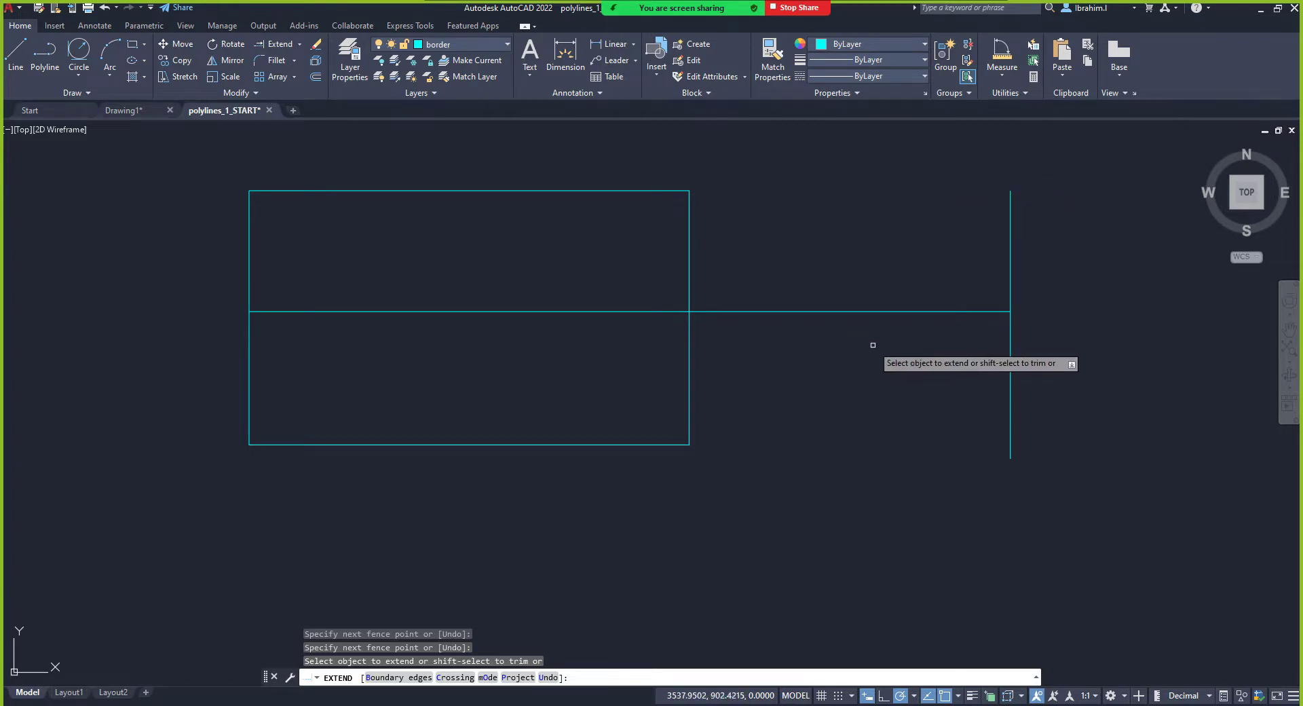
{"action": "scroll", "coordinate": [479, 334], "scroll_direction": "down", "scroll_amount": 5}
{"action": "scroll", "coordinate": [597, 358], "scroll_direction": "up", "scroll_amount": 5}
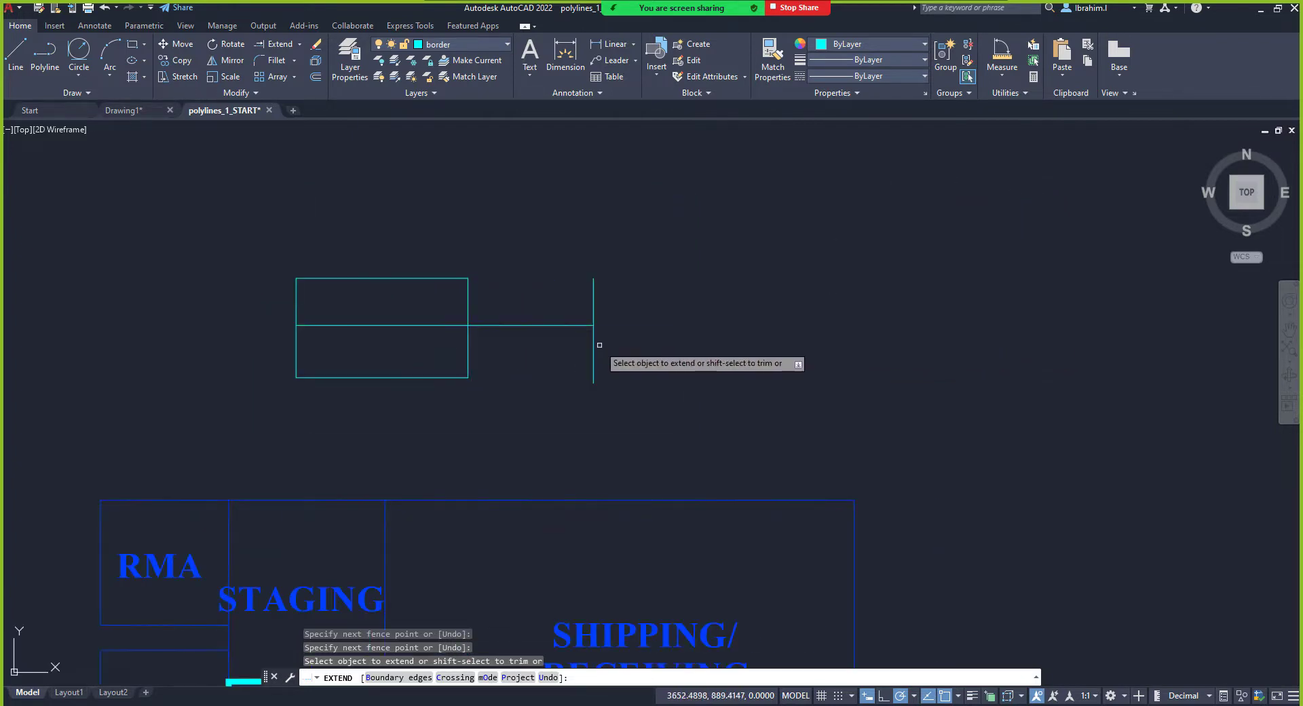
{"action": "scroll", "coordinate": [700, 243], "scroll_direction": "down", "scroll_amount": 2}
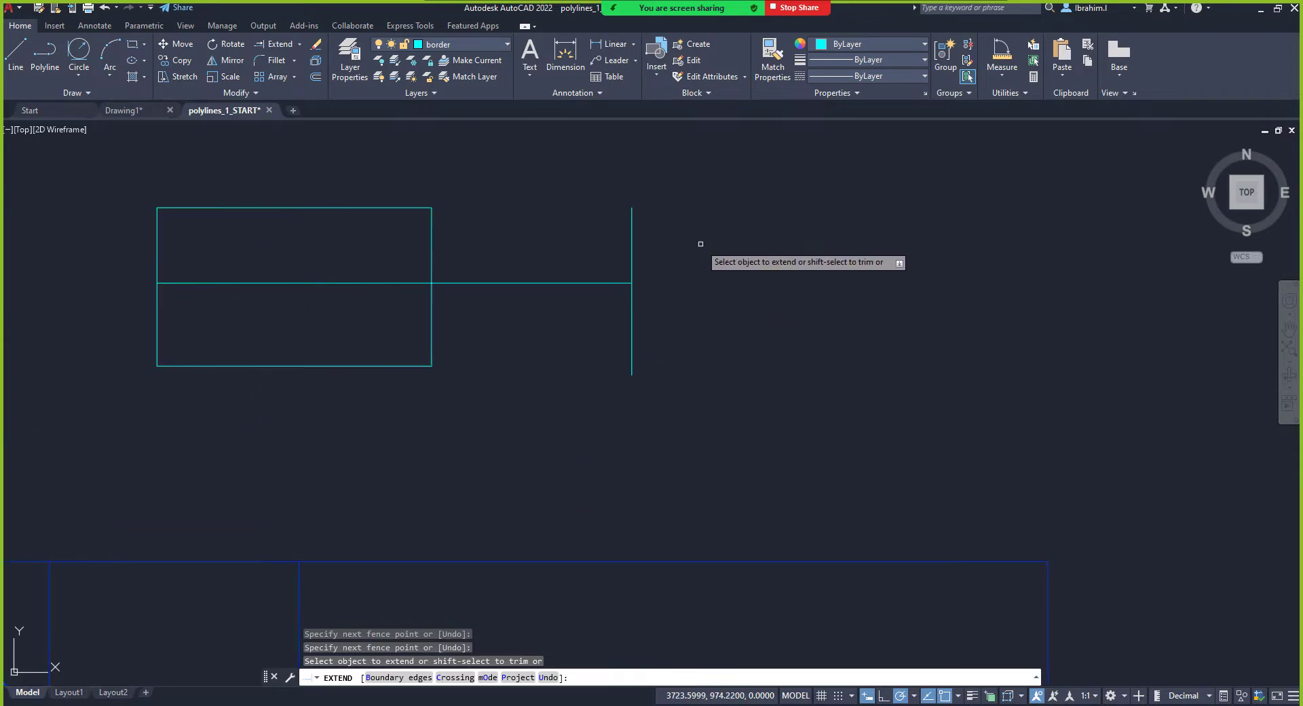
{"action": "key", "text": "Escape"}
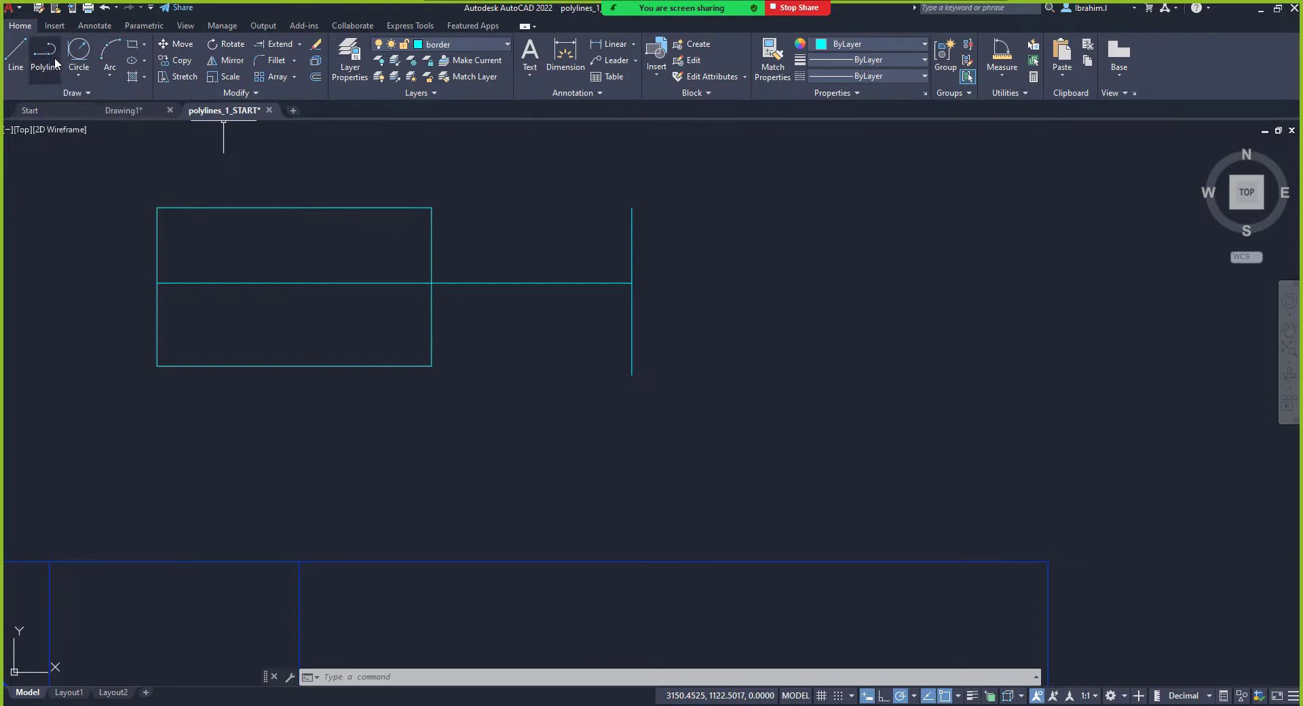
Step: Draw a slightly sloping line to the right of the vertical practice line and erase it again
{"action": "left_click", "coordinate": [8, 58]}
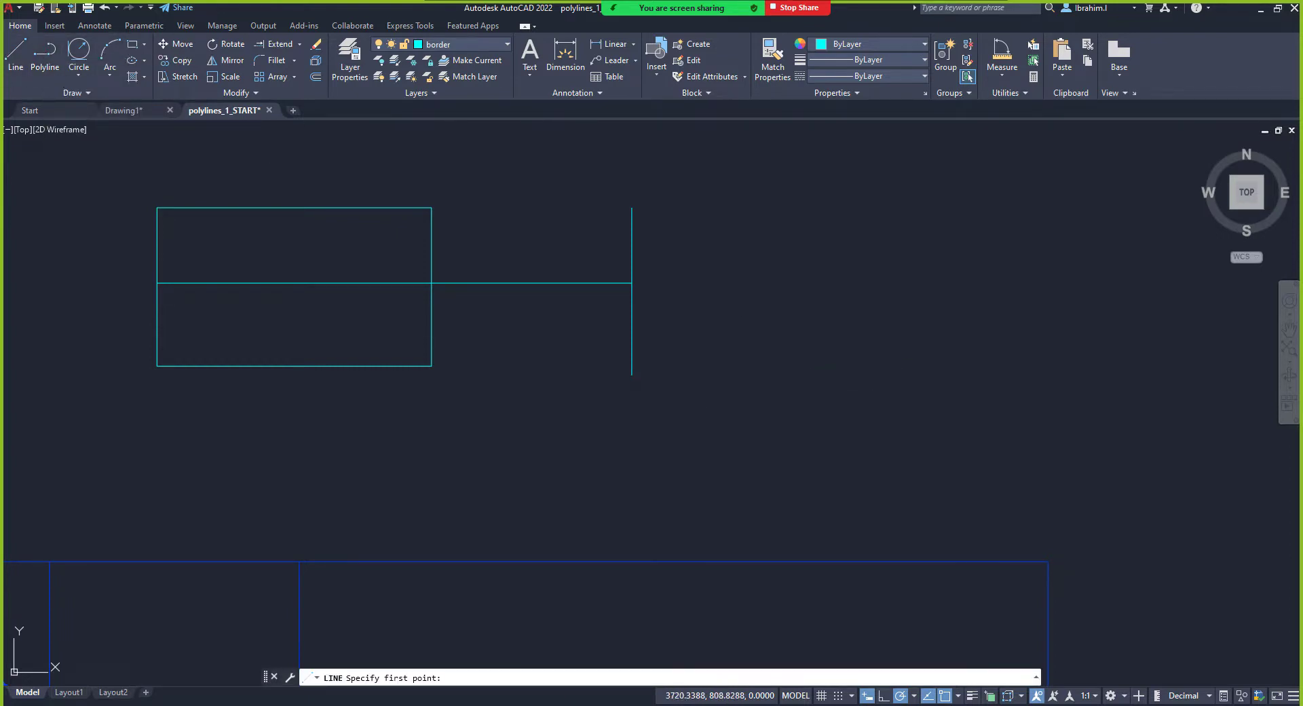
{"action": "left_click", "coordinate": [698, 382]}
{"action": "left_click", "coordinate": [953, 397]}
{"action": "key", "text": "Escape"}
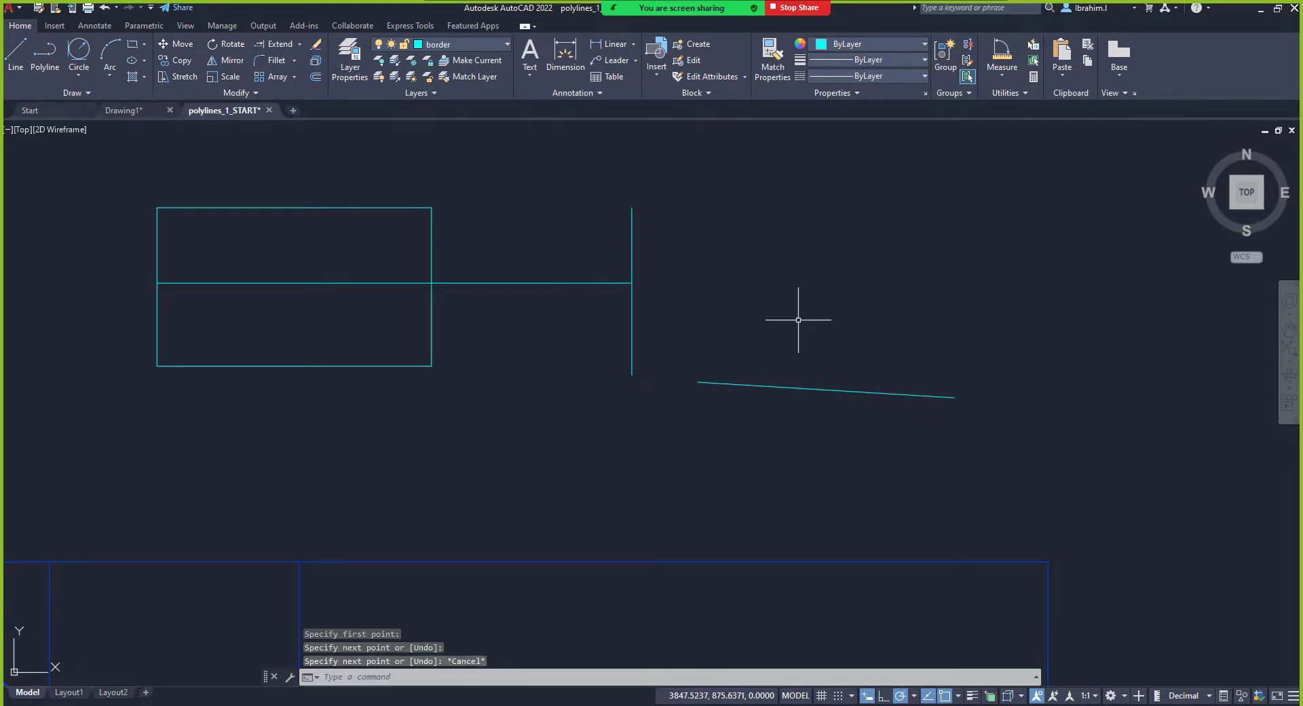
{"action": "left_click", "coordinate": [840, 390]}
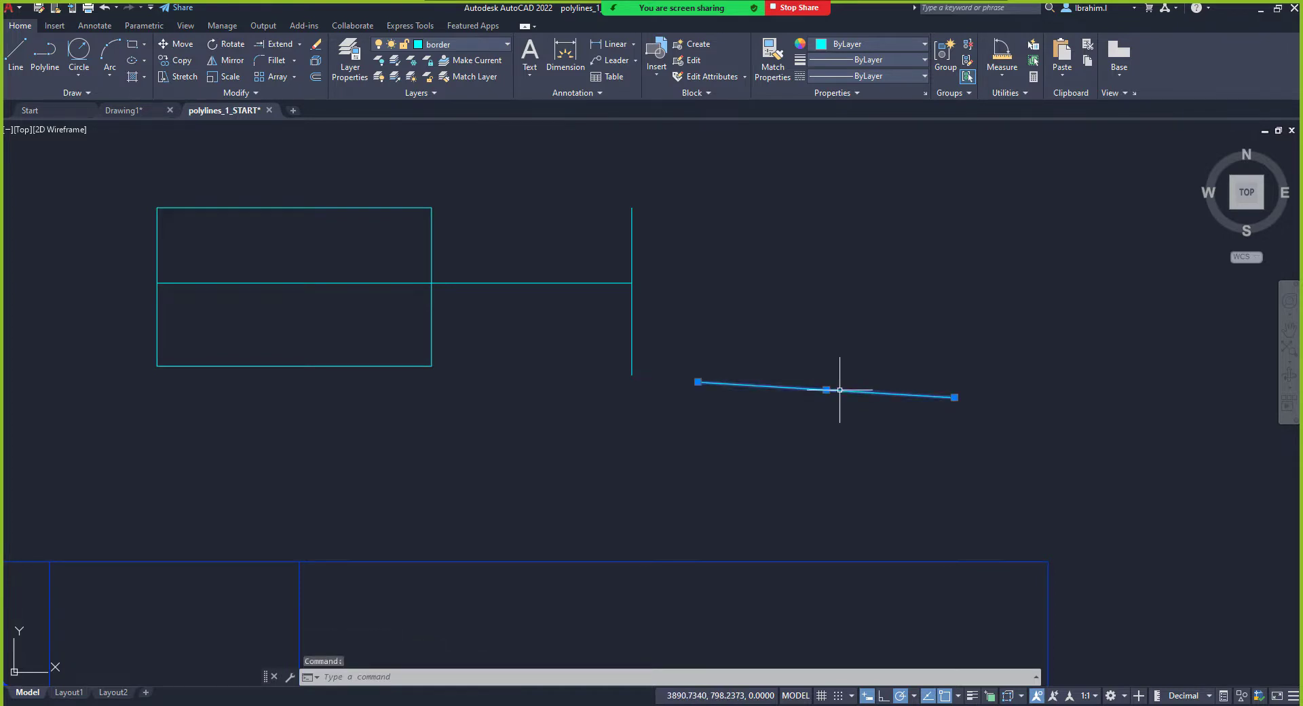
{"action": "key", "text": "Delete"}
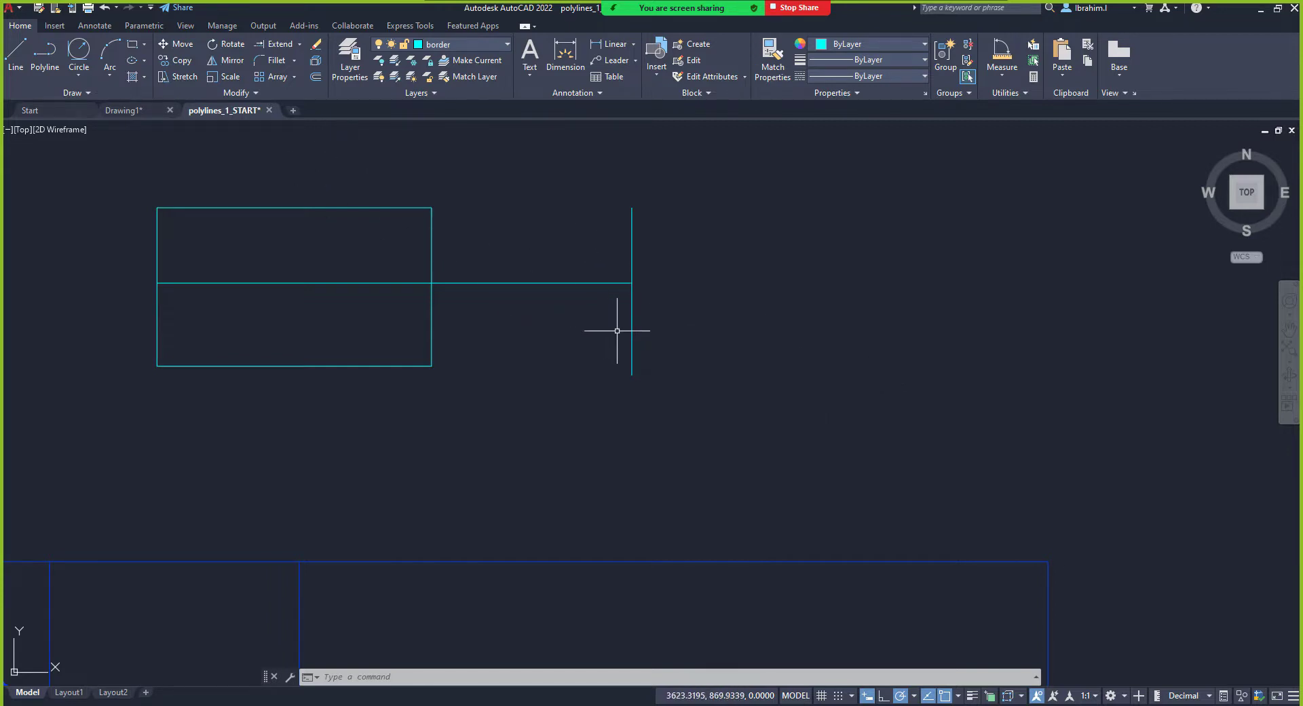
Step: Erase the practice rectangle, the extended horizontal line and the vertical line above the floor plan
{"action": "scroll", "coordinate": [620, 328], "scroll_direction": "down", "scroll_amount": 5}
{"action": "scroll", "coordinate": [593, 311], "scroll_direction": "up", "scroll_amount": 3}
{"action": "left_click", "coordinate": [707, 348]}
{"action": "left_click", "coordinate": [442, 303]}
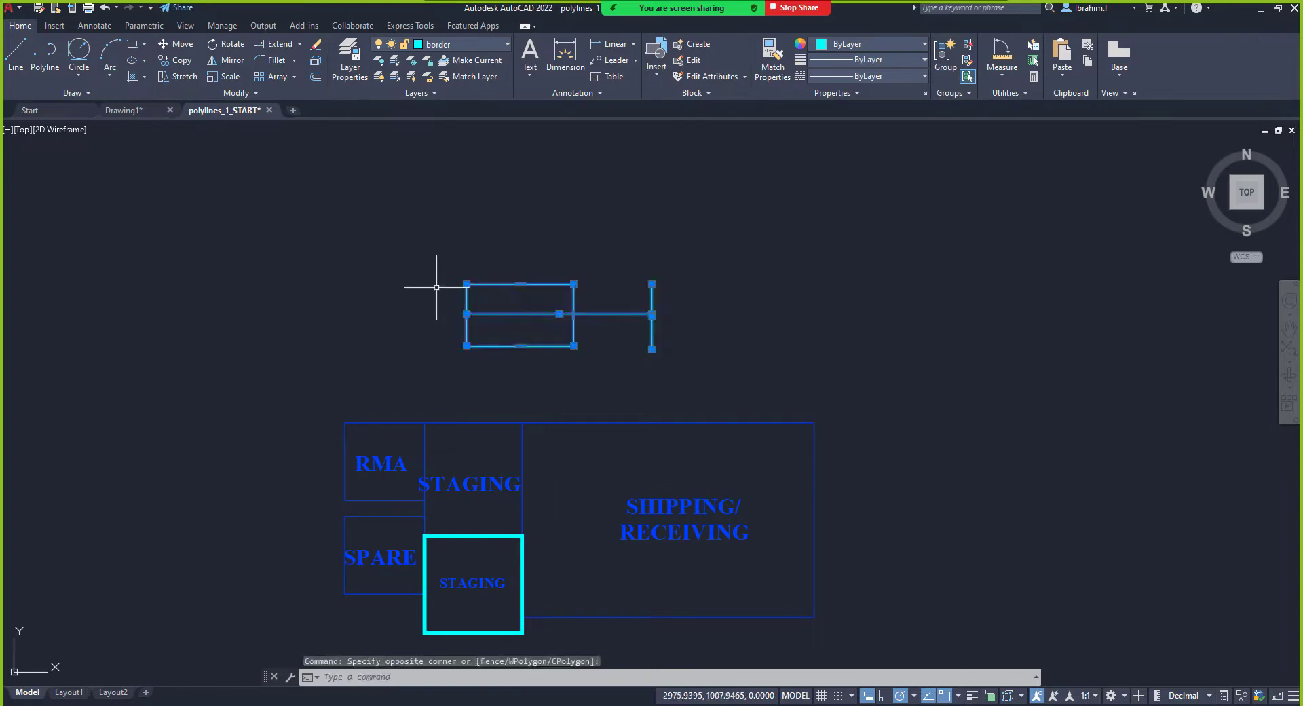
{"action": "key", "text": "Delete"}
{"action": "scroll", "coordinate": [369, 551], "scroll_direction": "up", "scroll_amount": 4}
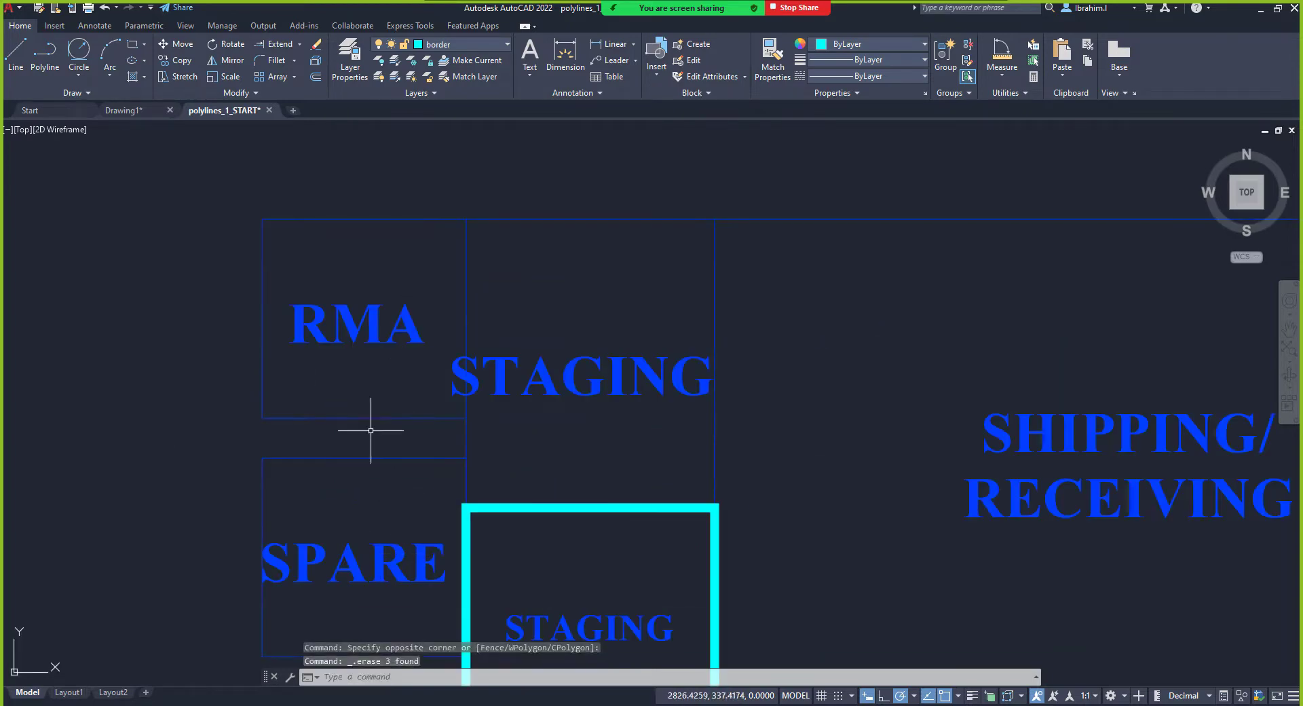
{"action": "scroll", "coordinate": [267, 409], "scroll_direction": "down", "scroll_amount": 2}
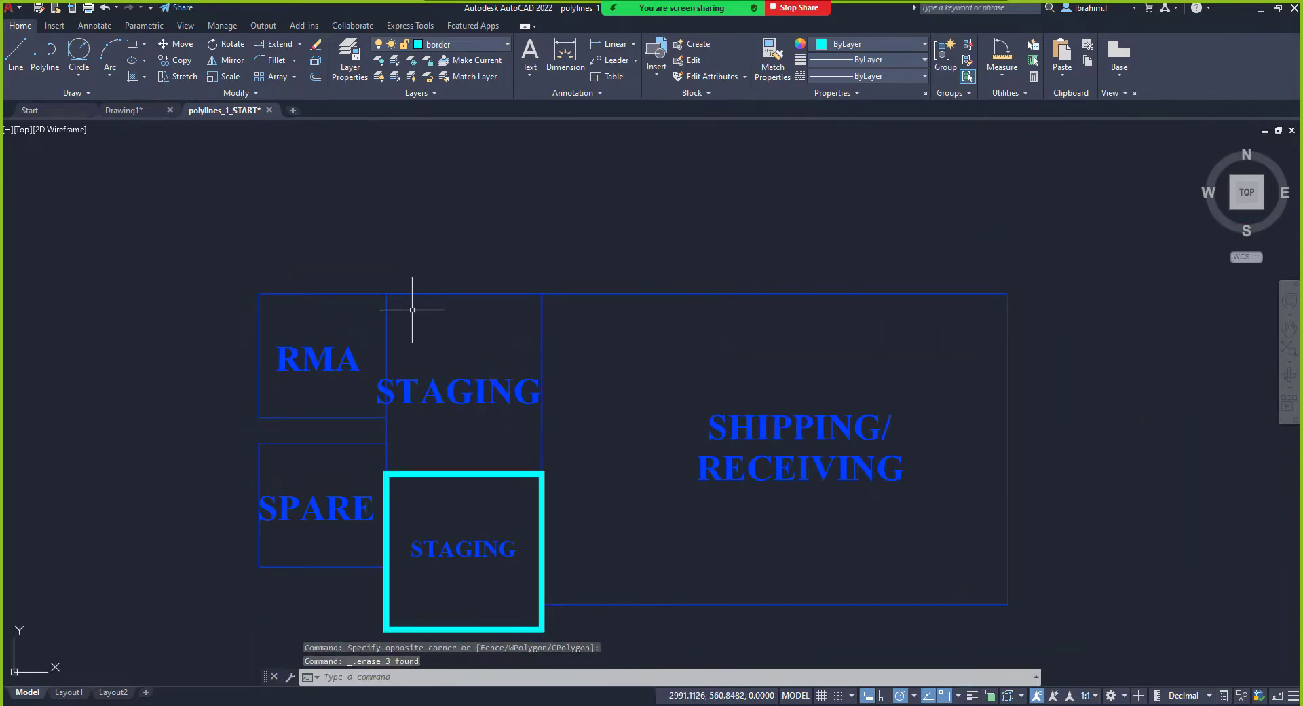
{"action": "scroll", "coordinate": [415, 305], "scroll_direction": "up", "scroll_amount": 2}
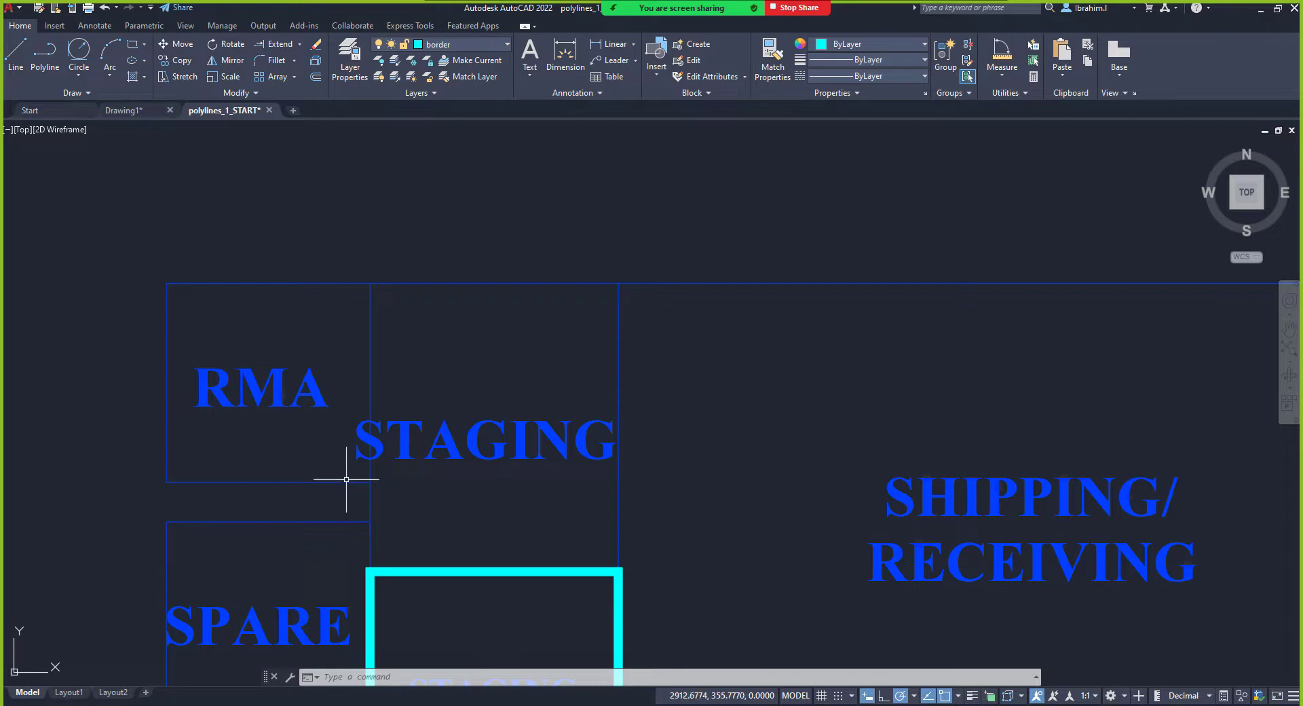
{"action": "mouse_move", "coordinate": [349, 481]}
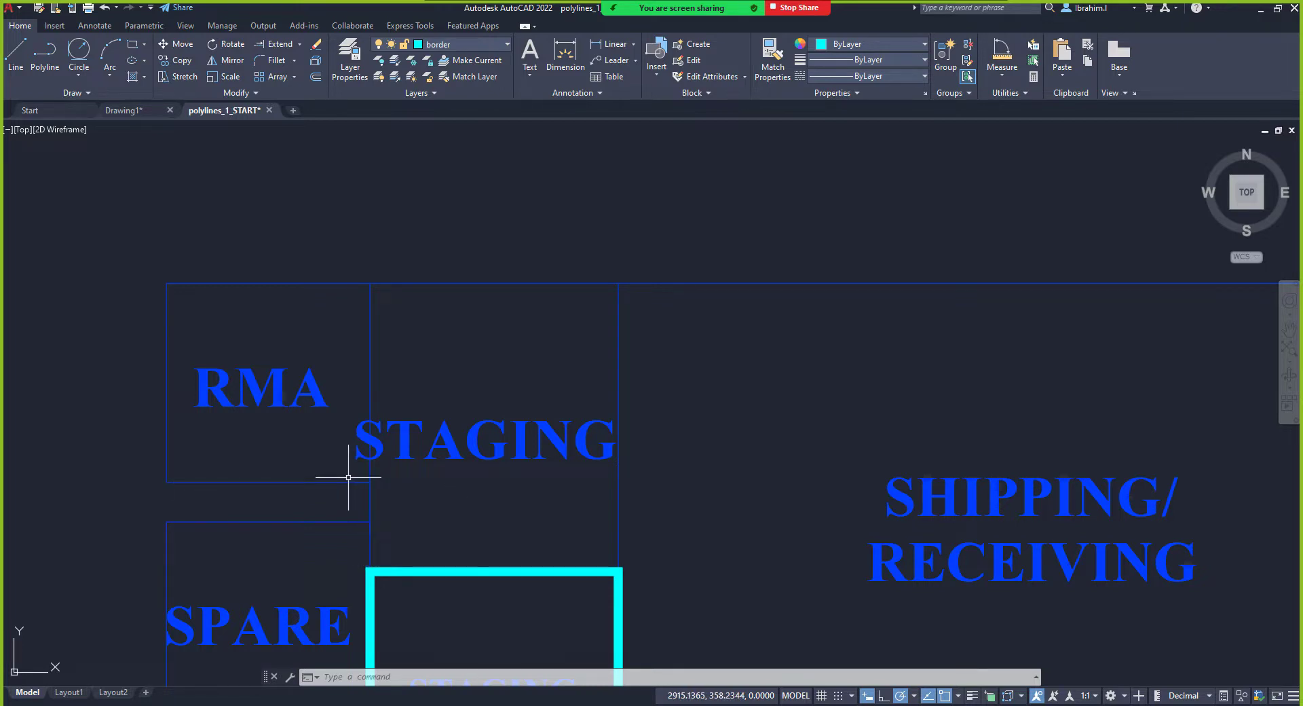
{"action": "left_click", "coordinate": [46, 59]}
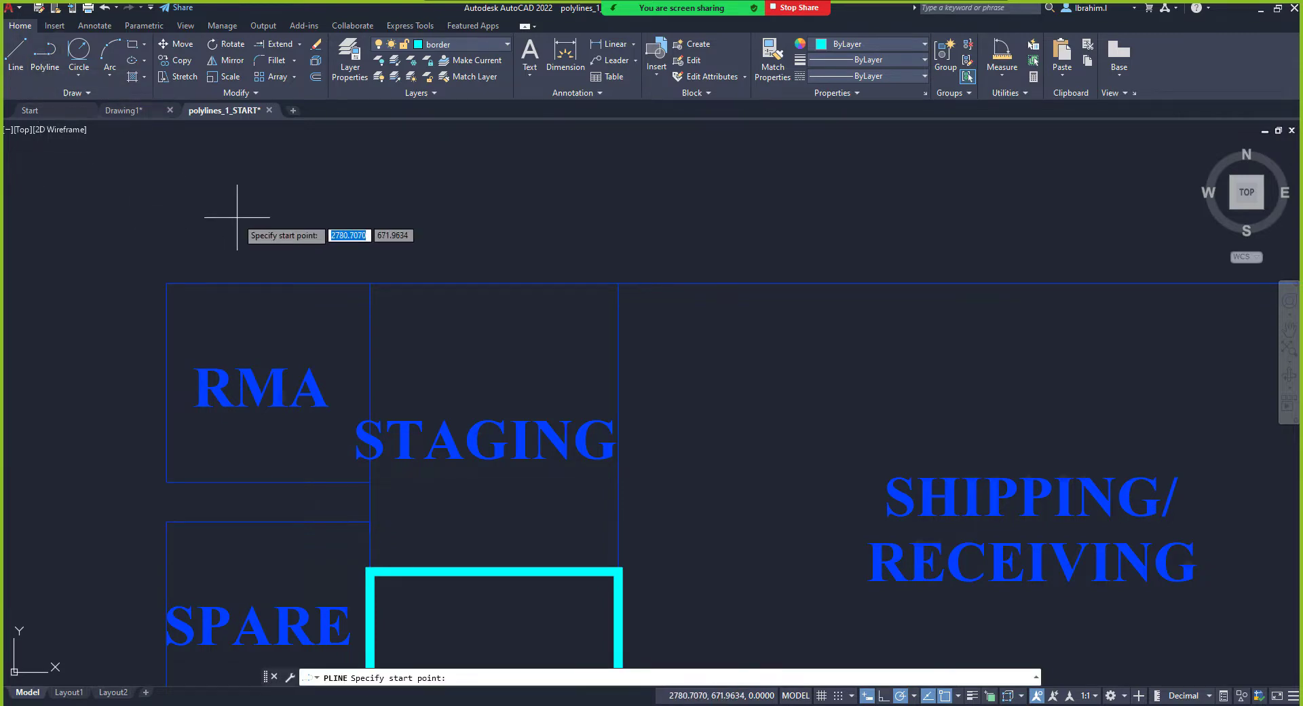
{"action": "key", "text": "Escape"}
Step: Erase the WAREHOUSE line lying under the bottom edge of the thick cyan border around the lower STAGING room
{"action": "scroll", "coordinate": [342, 339], "scroll_direction": "down", "scroll_amount": 5}
{"action": "scroll", "coordinate": [357, 313], "scroll_direction": "up", "scroll_amount": 4}
{"action": "scroll", "coordinate": [615, 226], "scroll_direction": "up", "scroll_amount": 3}
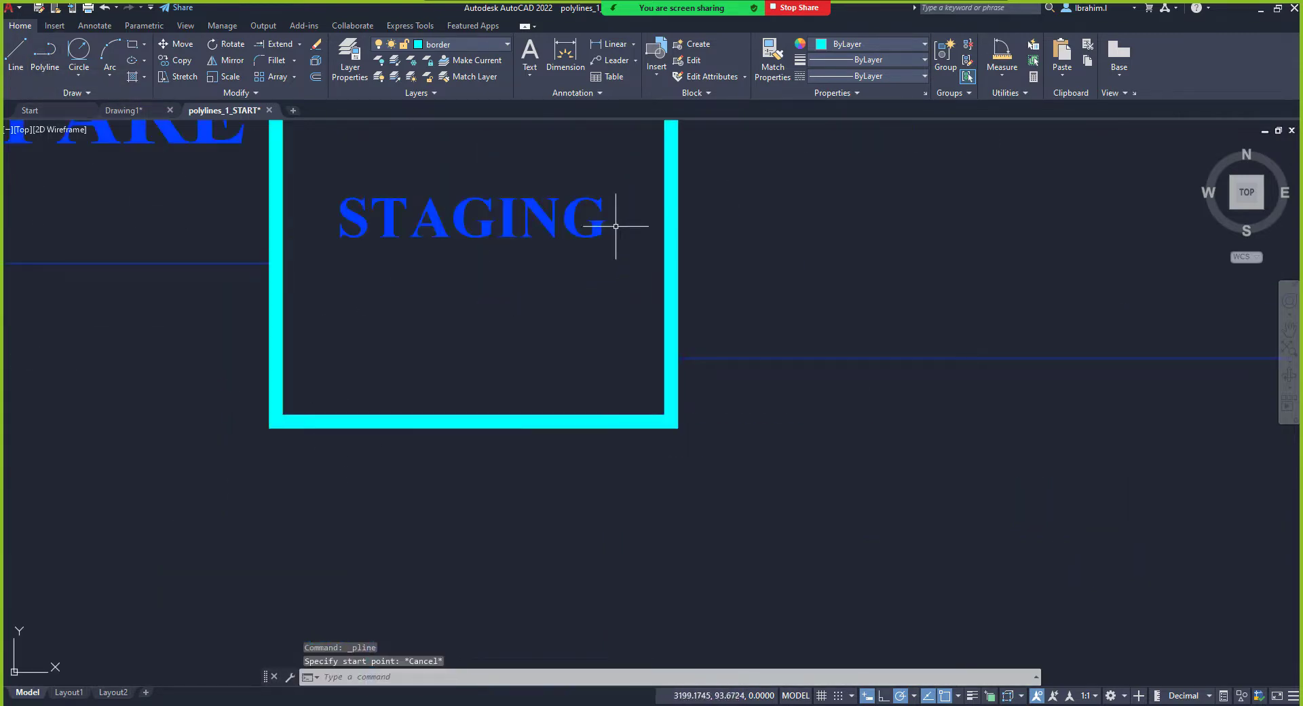
{"action": "scroll", "coordinate": [564, 292], "scroll_direction": "up", "scroll_amount": 3}
{"action": "scroll", "coordinate": [495, 306], "scroll_direction": "down", "scroll_amount": 5}
{"action": "scroll", "coordinate": [485, 258], "scroll_direction": "up", "scroll_amount": 2}
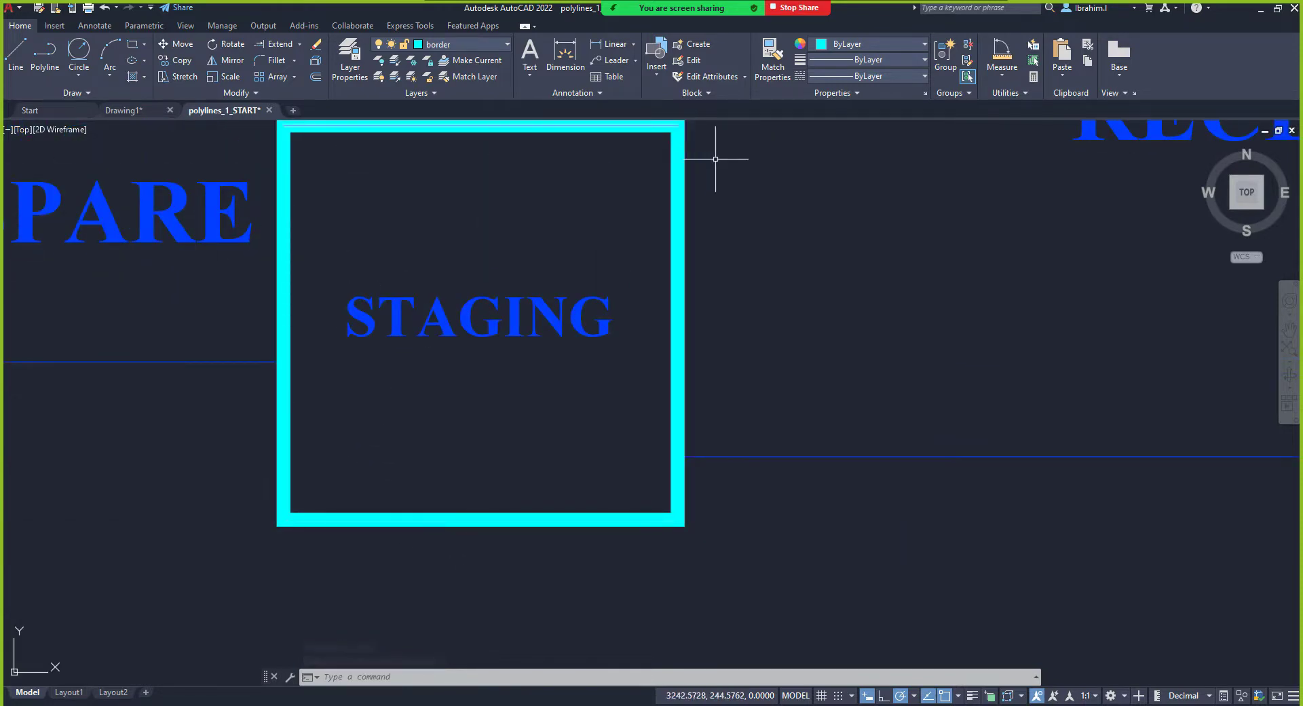
{"action": "left_click", "coordinate": [483, 518]}
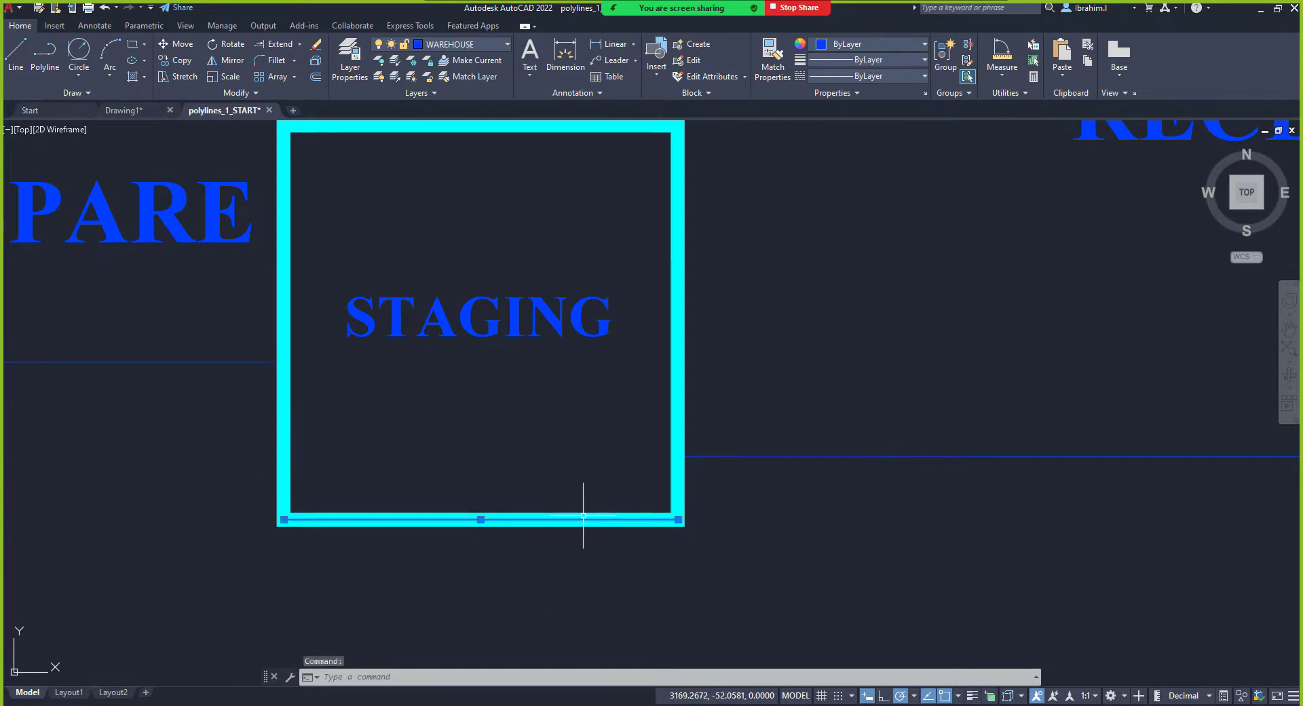
{"action": "key", "text": "Delete"}
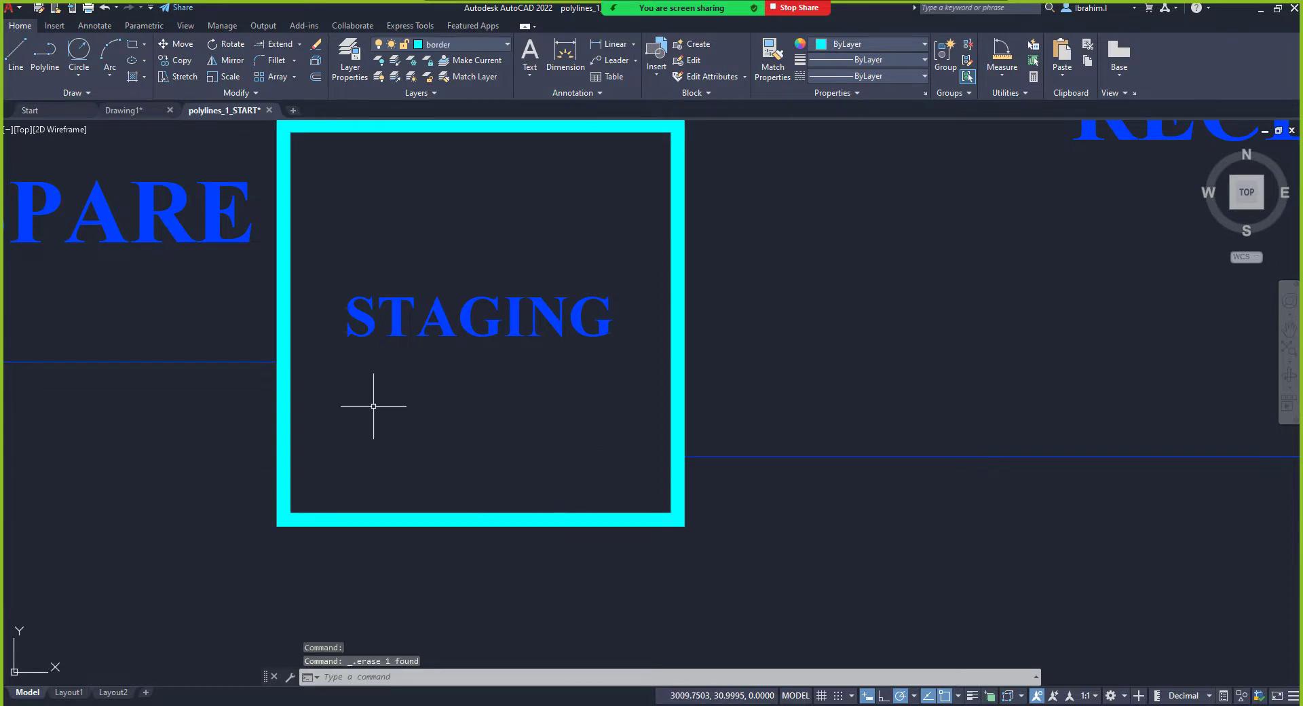
Step: Examine the cyan STAGING border's bottom edge up close and compare it with the rest of the floor plan
{"action": "scroll", "coordinate": [366, 475], "scroll_direction": "up", "scroll_amount": 2}
{"action": "scroll", "coordinate": [370, 467], "scroll_direction": "down", "scroll_amount": 5}
{"action": "scroll", "coordinate": [370, 468], "scroll_direction": "up", "scroll_amount": 2}
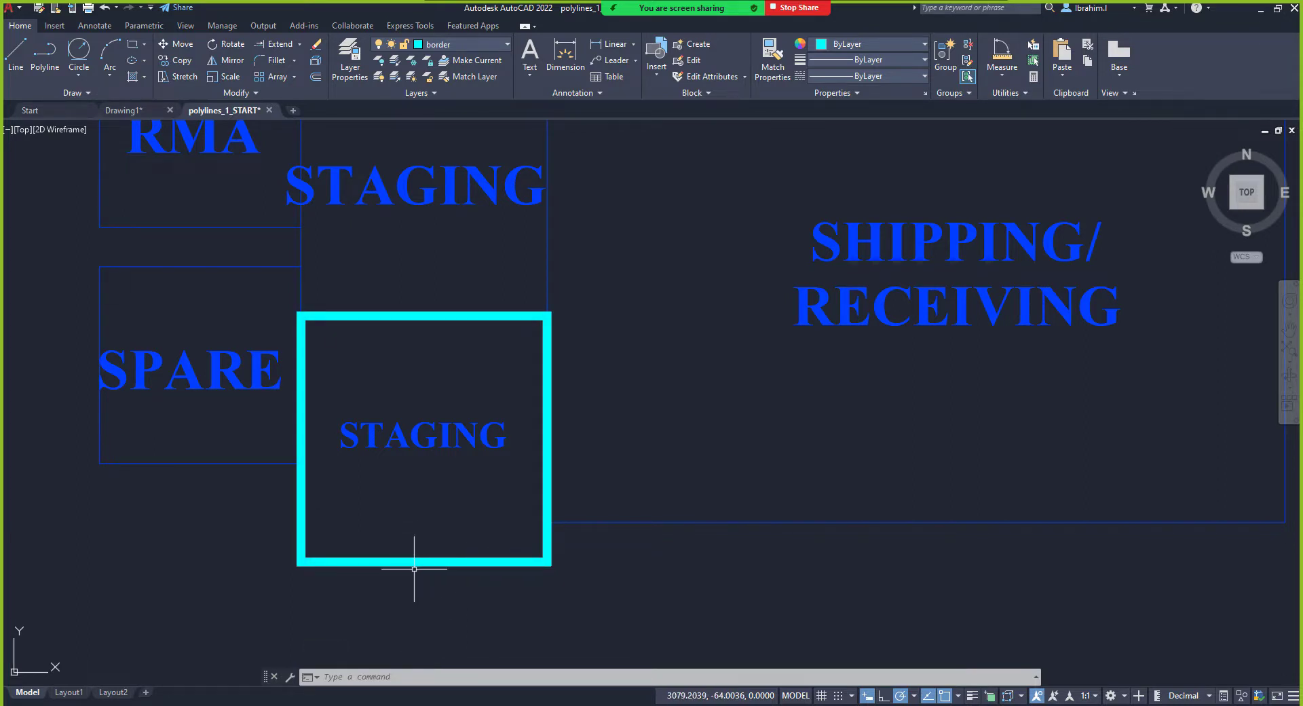
{"action": "mouse_move", "coordinate": [415, 564]}
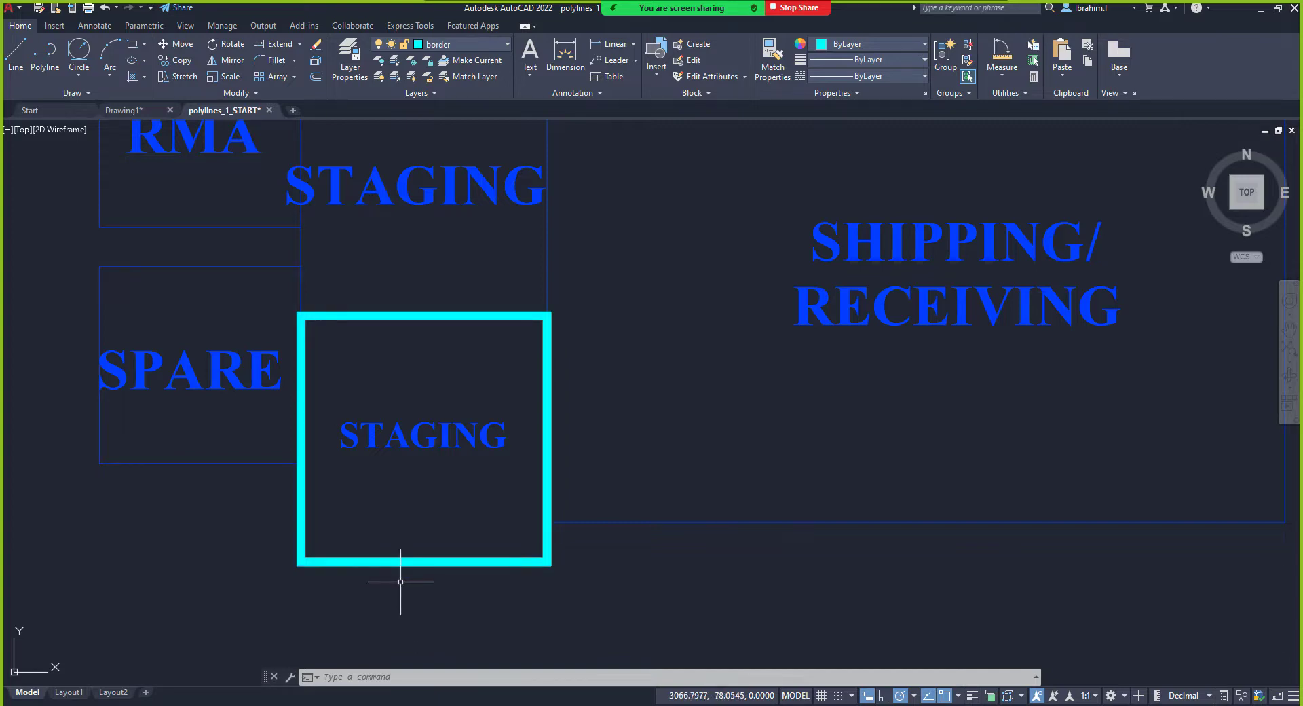
{"action": "scroll", "coordinate": [390, 581], "scroll_direction": "up", "scroll_amount": 5}
{"action": "scroll", "coordinate": [390, 567], "scroll_direction": "down", "scroll_amount": 5}
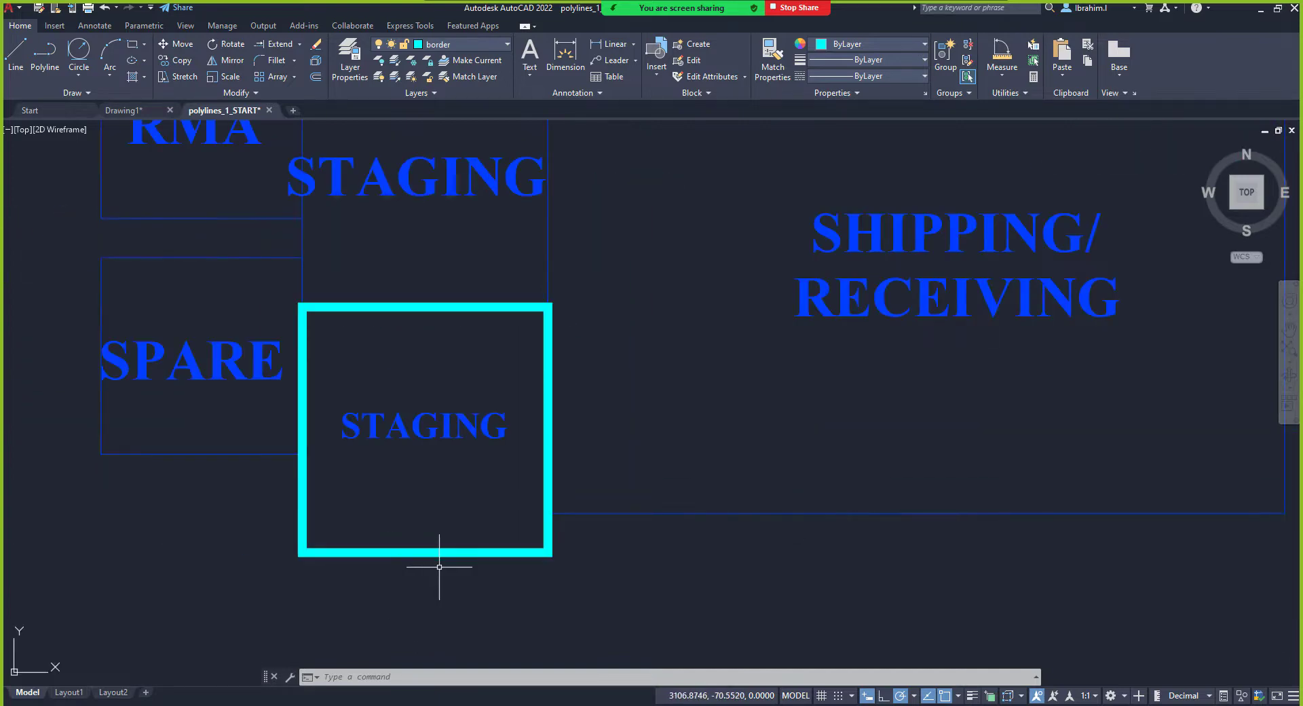
{"action": "scroll", "coordinate": [439, 565], "scroll_direction": "down", "scroll_amount": 2}
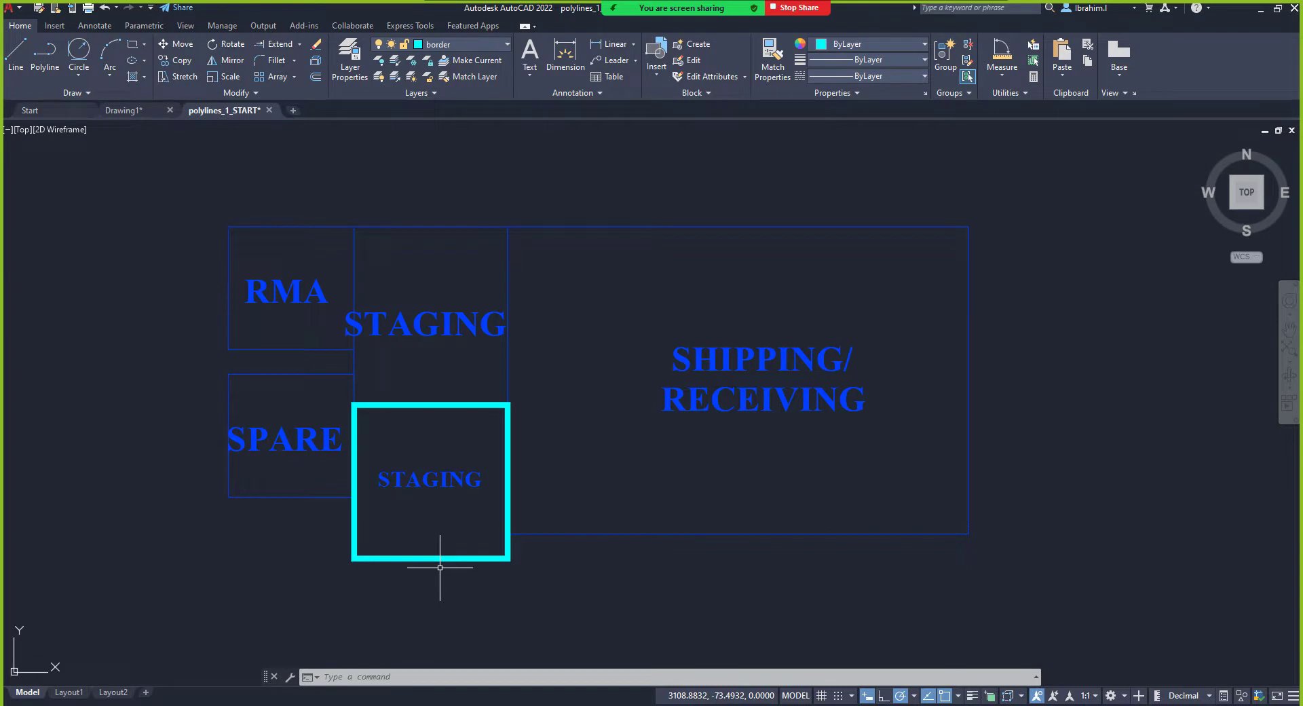
{"action": "left_click", "coordinate": [1289, 349]}
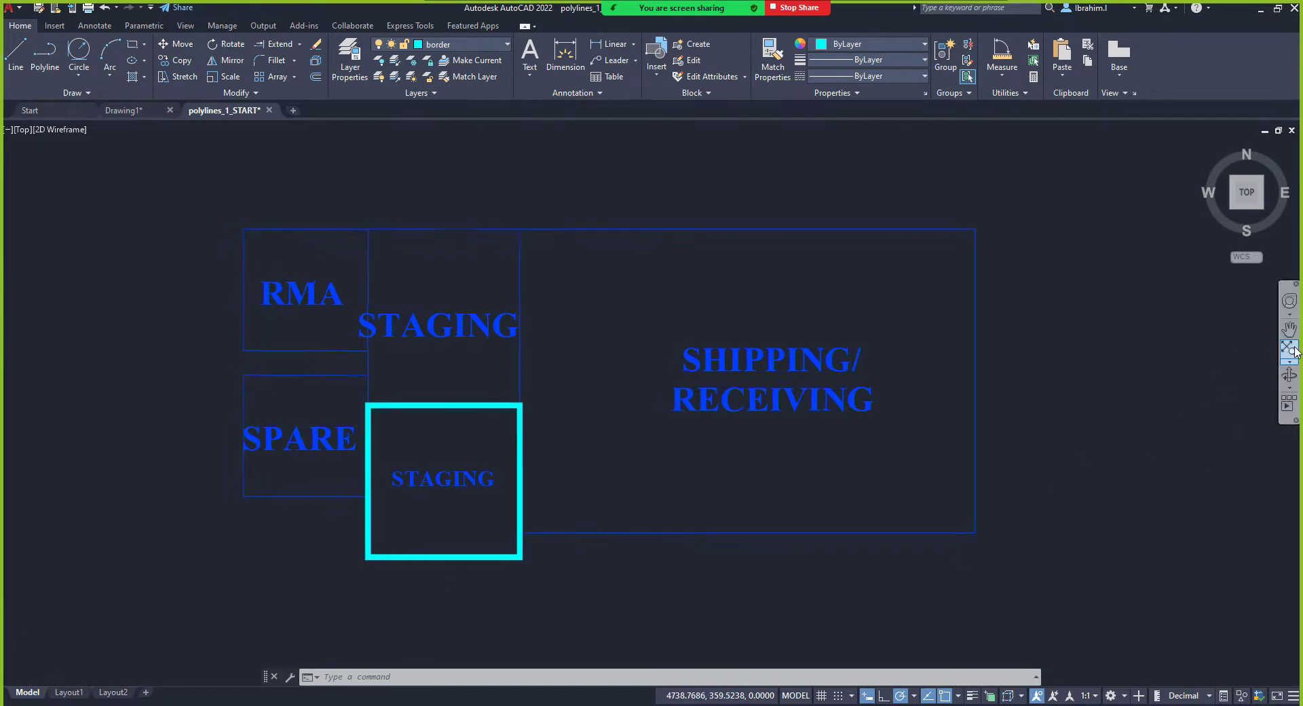
{"action": "scroll", "coordinate": [685, 422], "scroll_direction": "down", "scroll_amount": 5}
{"action": "scroll", "coordinate": [882, 447], "scroll_direction": "up", "scroll_amount": 5}
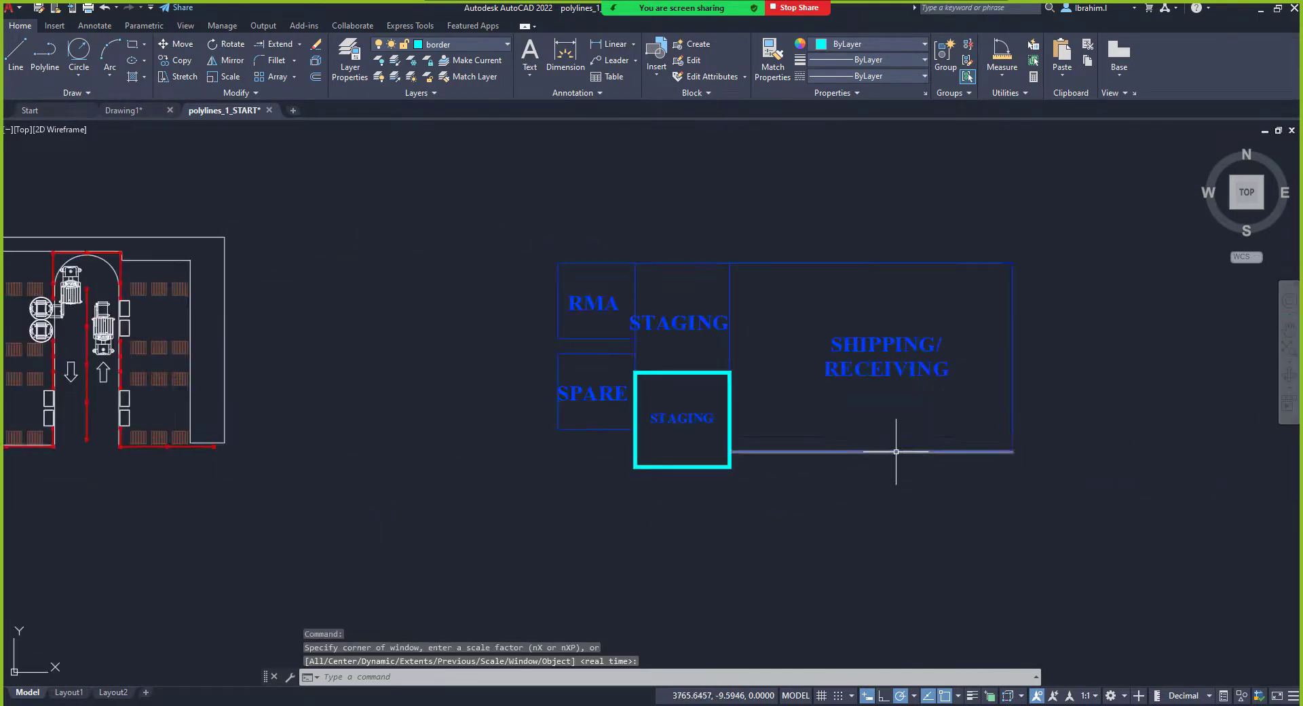
{"action": "scroll", "coordinate": [1026, 362], "scroll_direction": "up", "scroll_amount": 2}
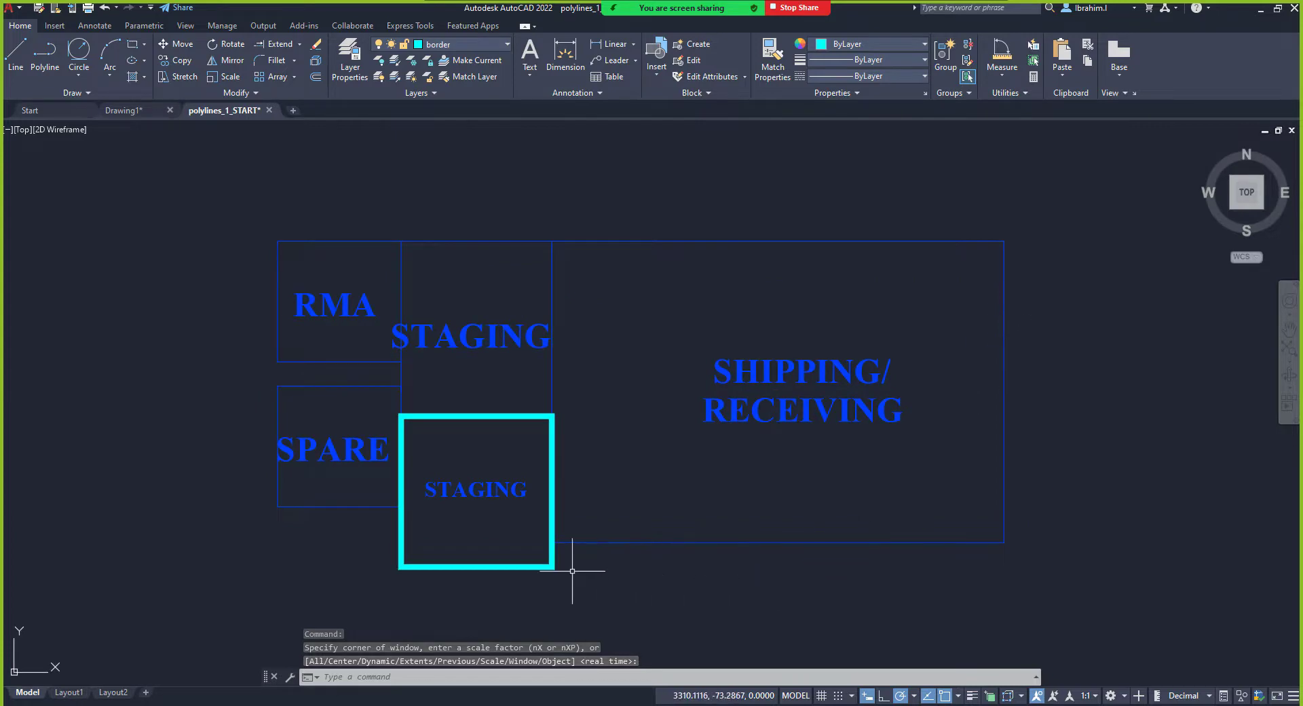
{"action": "scroll", "coordinate": [500, 562], "scroll_direction": "up", "scroll_amount": 2}
{"action": "scroll", "coordinate": [441, 542], "scroll_direction": "up", "scroll_amount": 4}
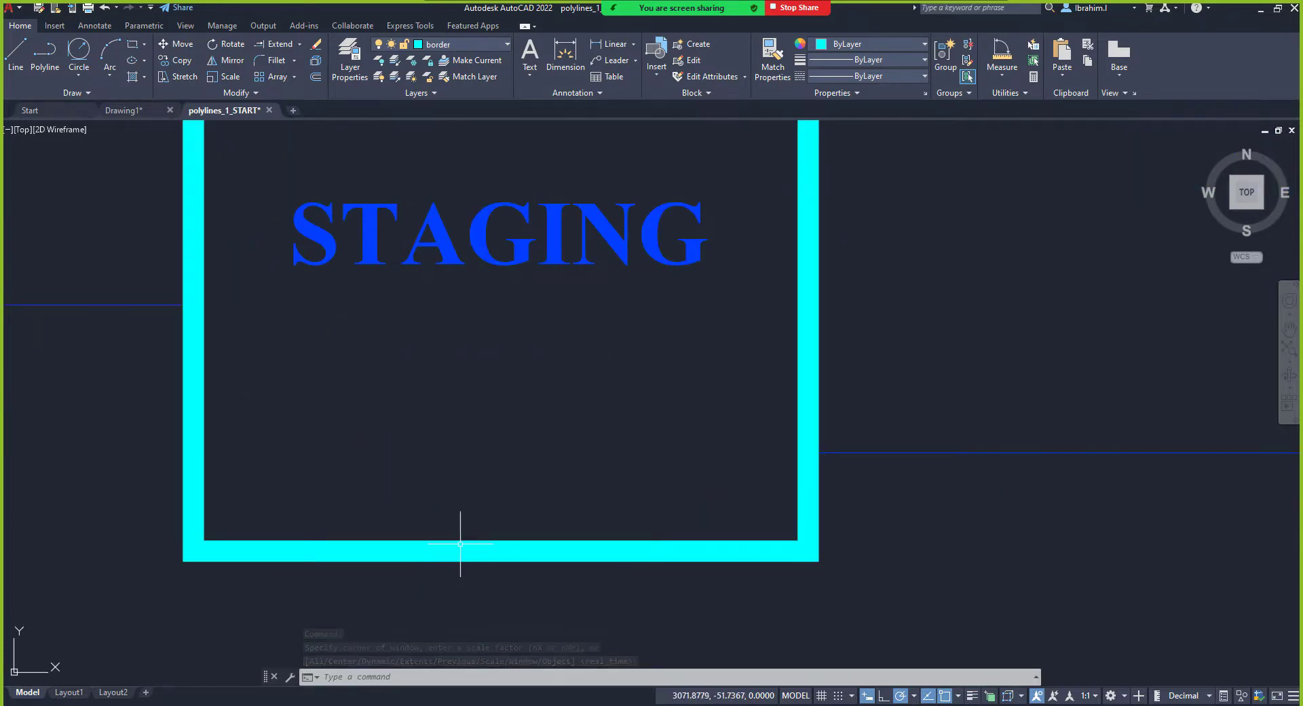
Step: Try to pick objects along the bottom edge of the cyan STAGING border with small selection windows
{"action": "left_click", "coordinate": [498, 595]}
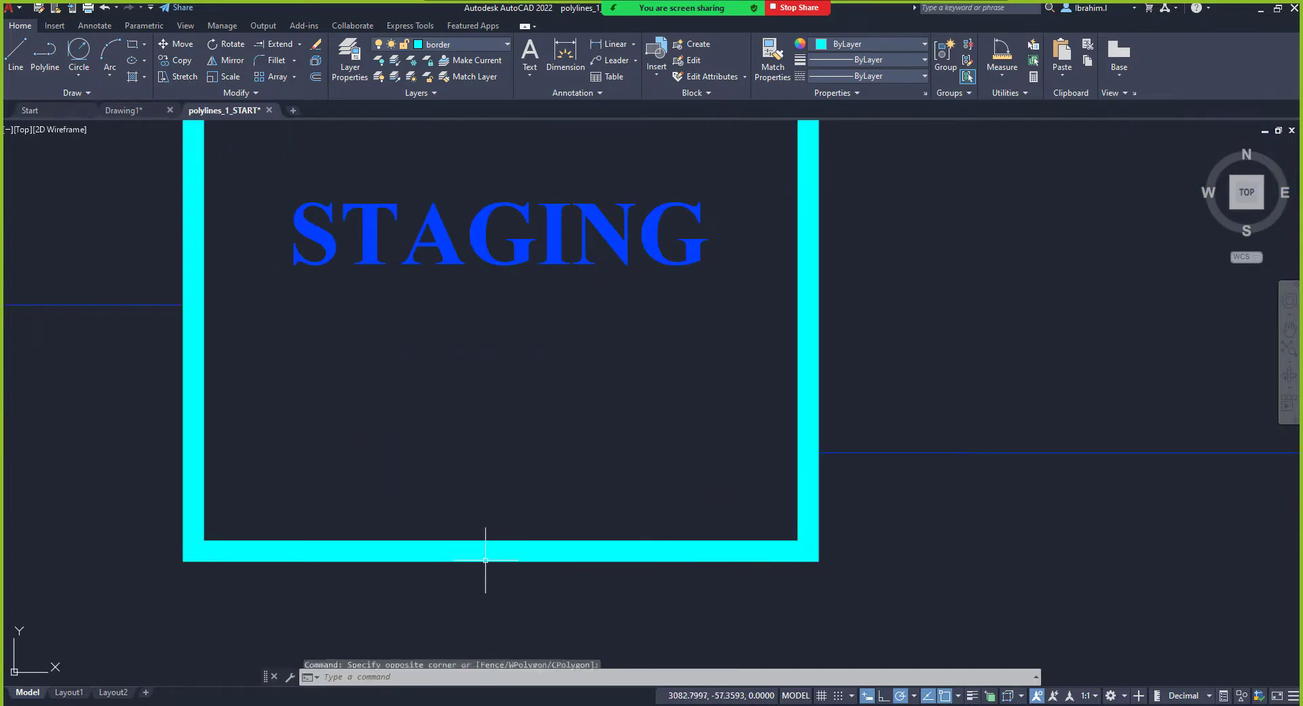
{"action": "left_click", "coordinate": [488, 593]}
{"action": "left_click", "coordinate": [496, 549]}
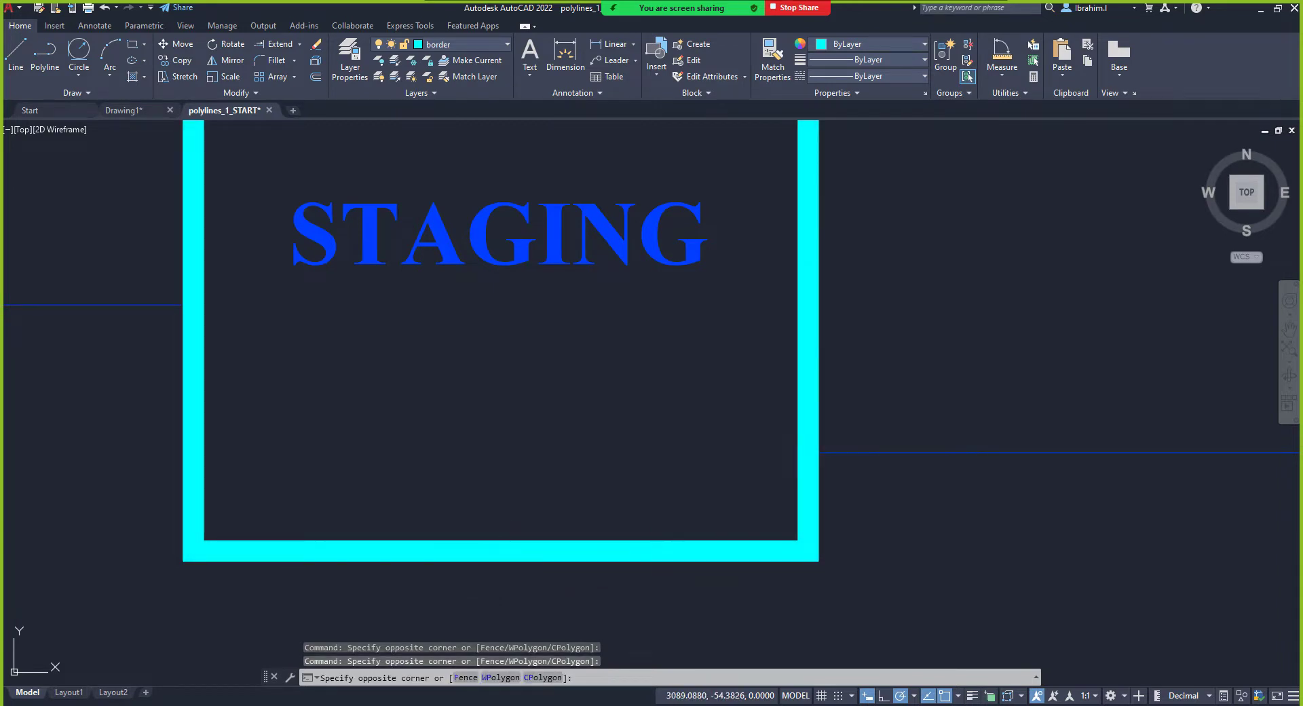
{"action": "left_click", "coordinate": [537, 551]}
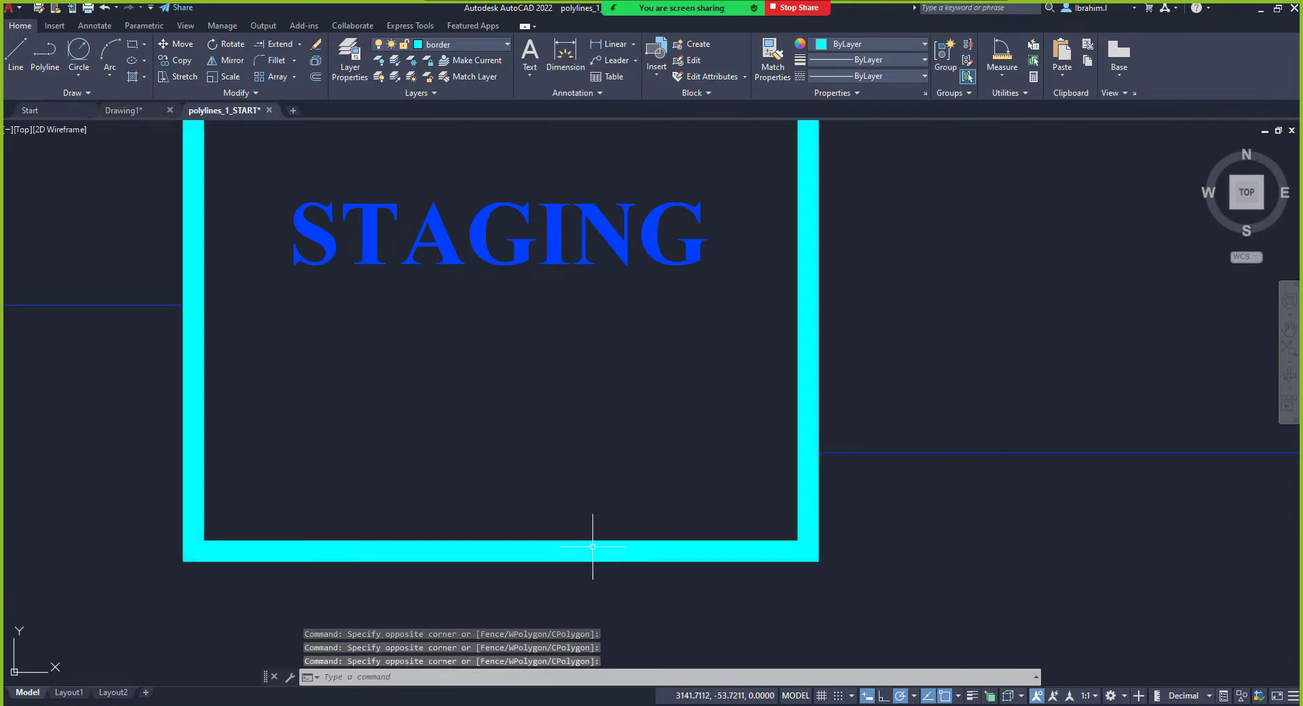
Step: Undo the recent view changes and the erasure of the WAREHOUSE line under the STAGING border's bottom edge
{"action": "scroll", "coordinate": [530, 611], "scroll_direction": "down", "scroll_amount": 5}
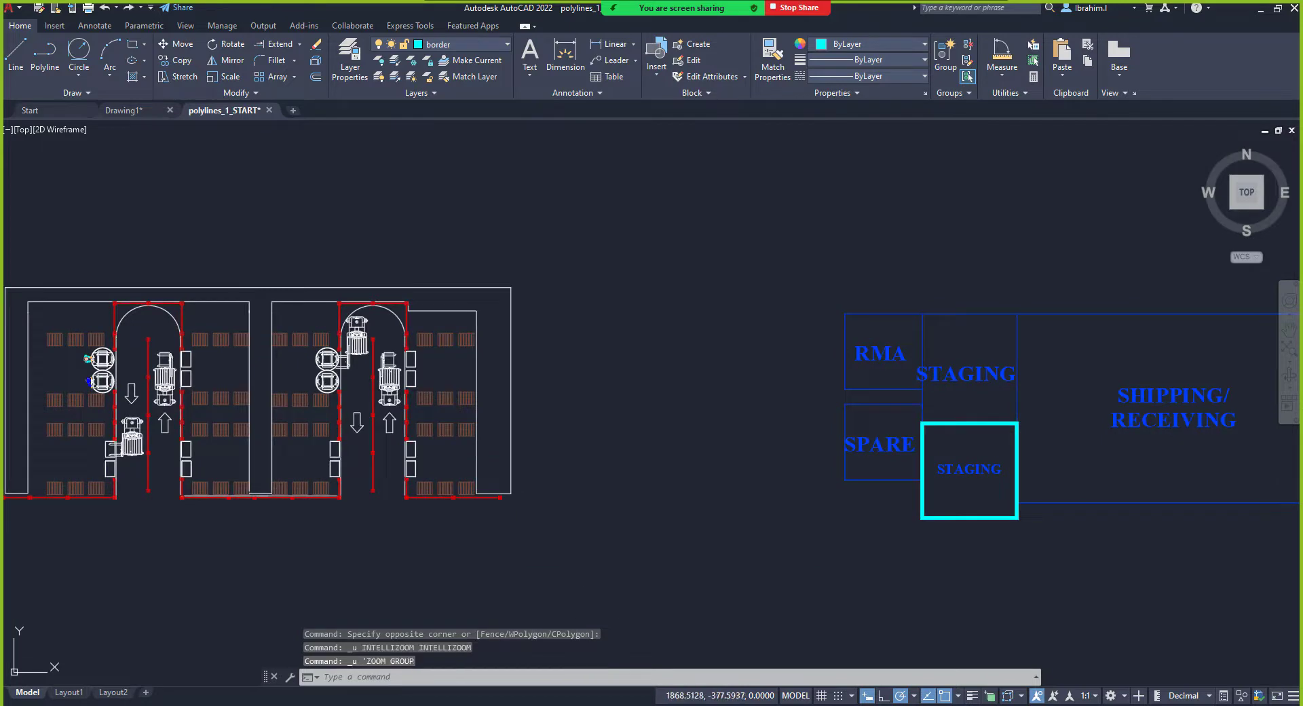
{"action": "scroll", "coordinate": [442, 590], "scroll_direction": "up", "scroll_amount": 4}
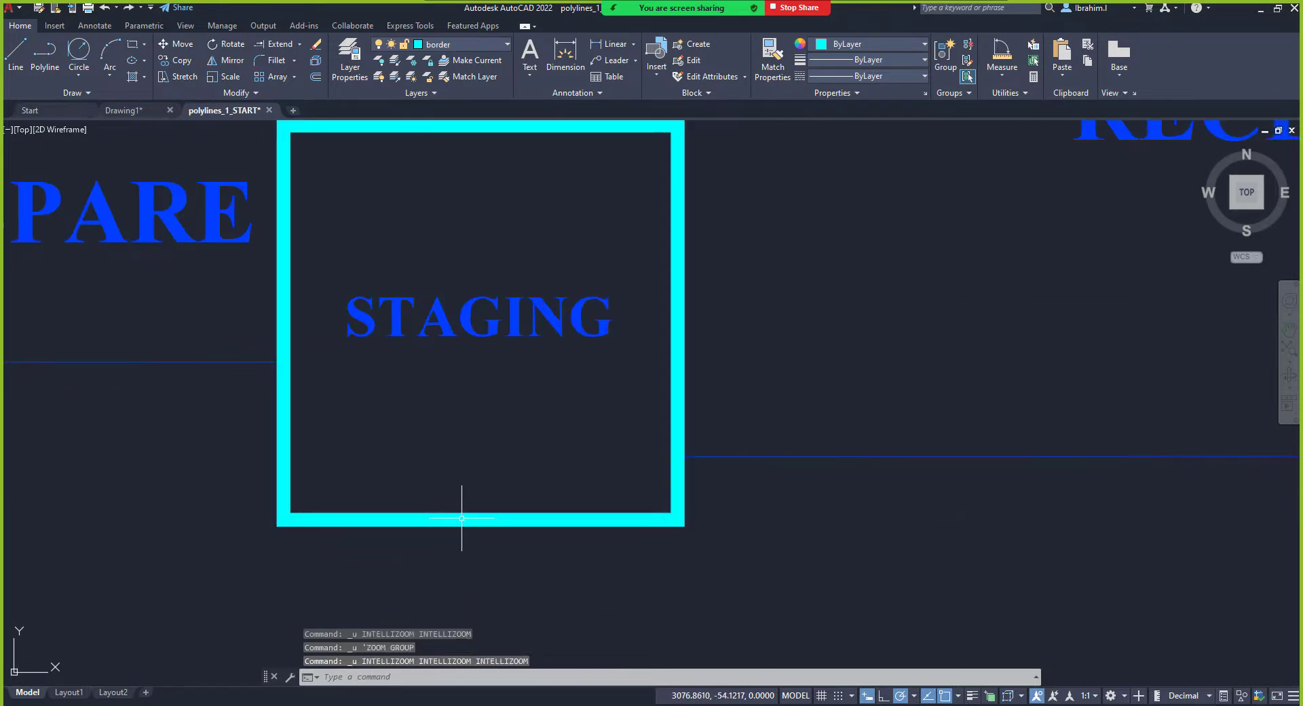
{"action": "key", "text": "ctrl+z"}
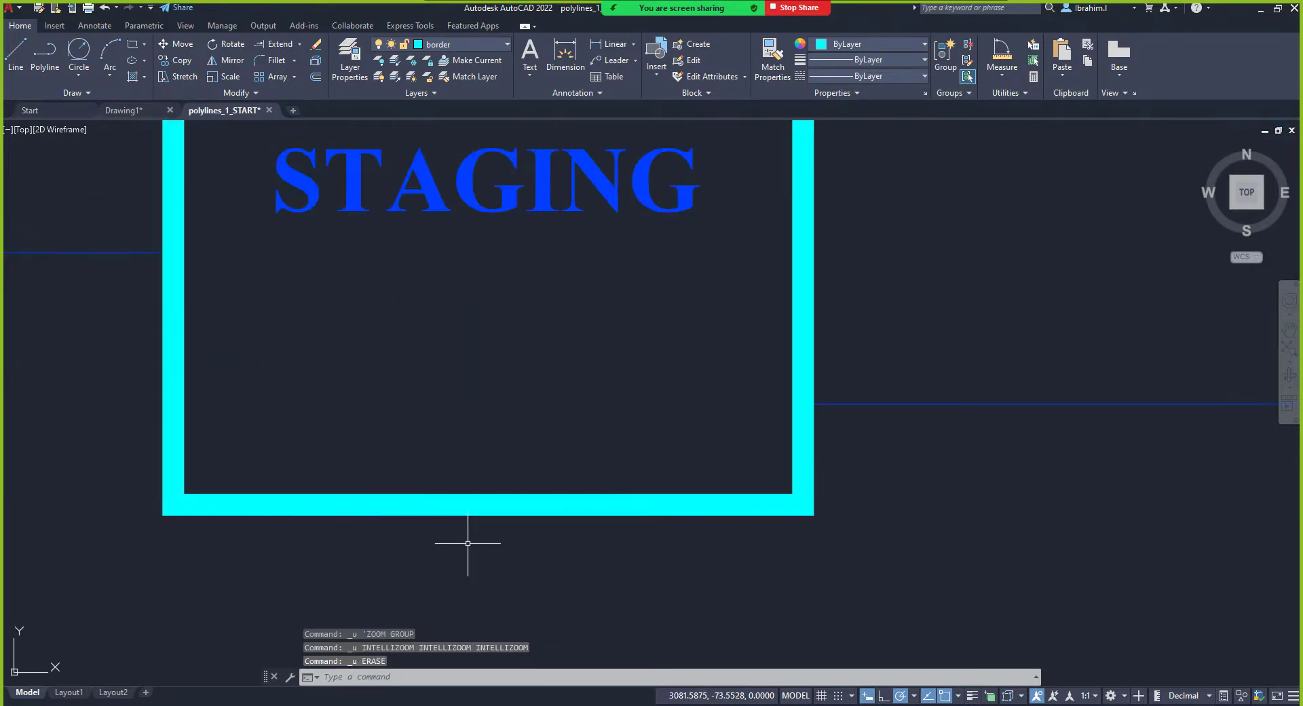
{"action": "scroll", "coordinate": [467, 540], "scroll_direction": "up", "scroll_amount": 2}
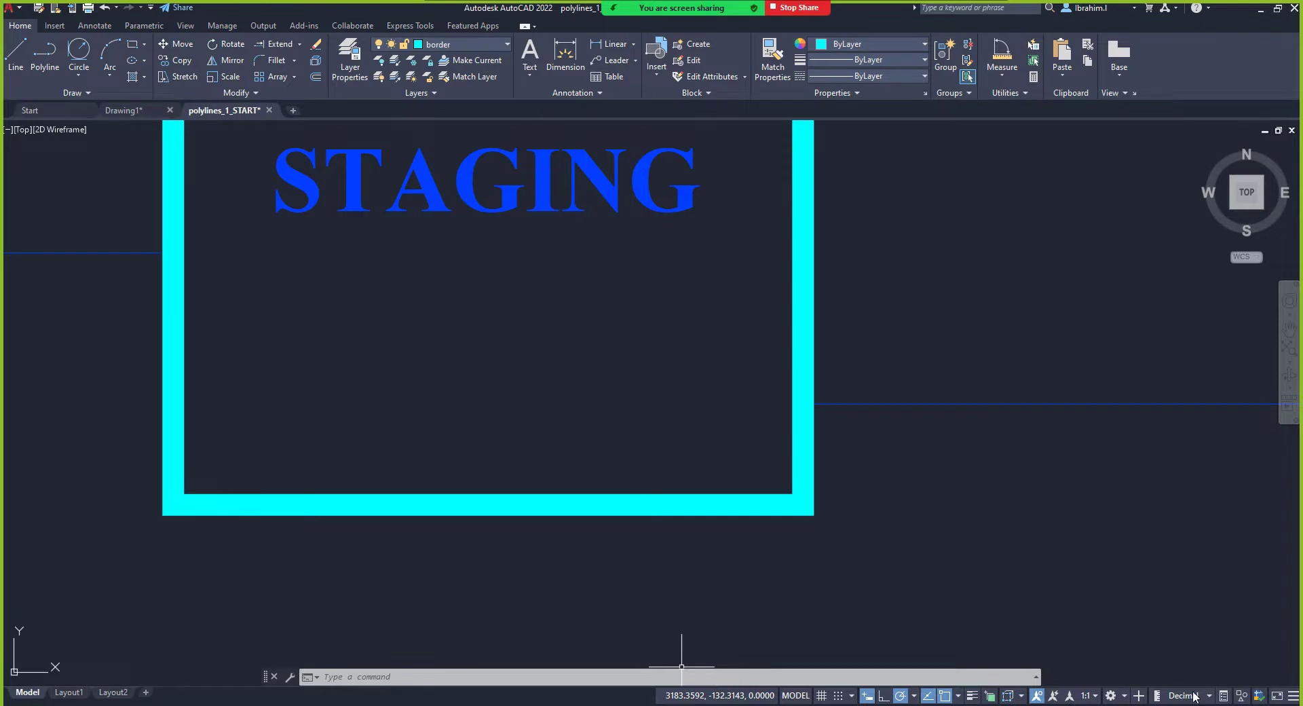
Step: Select the line under the cyan STAGING border's bottom edge to check its layer and grips, and clear the selection
{"action": "left_click", "coordinate": [633, 617]}
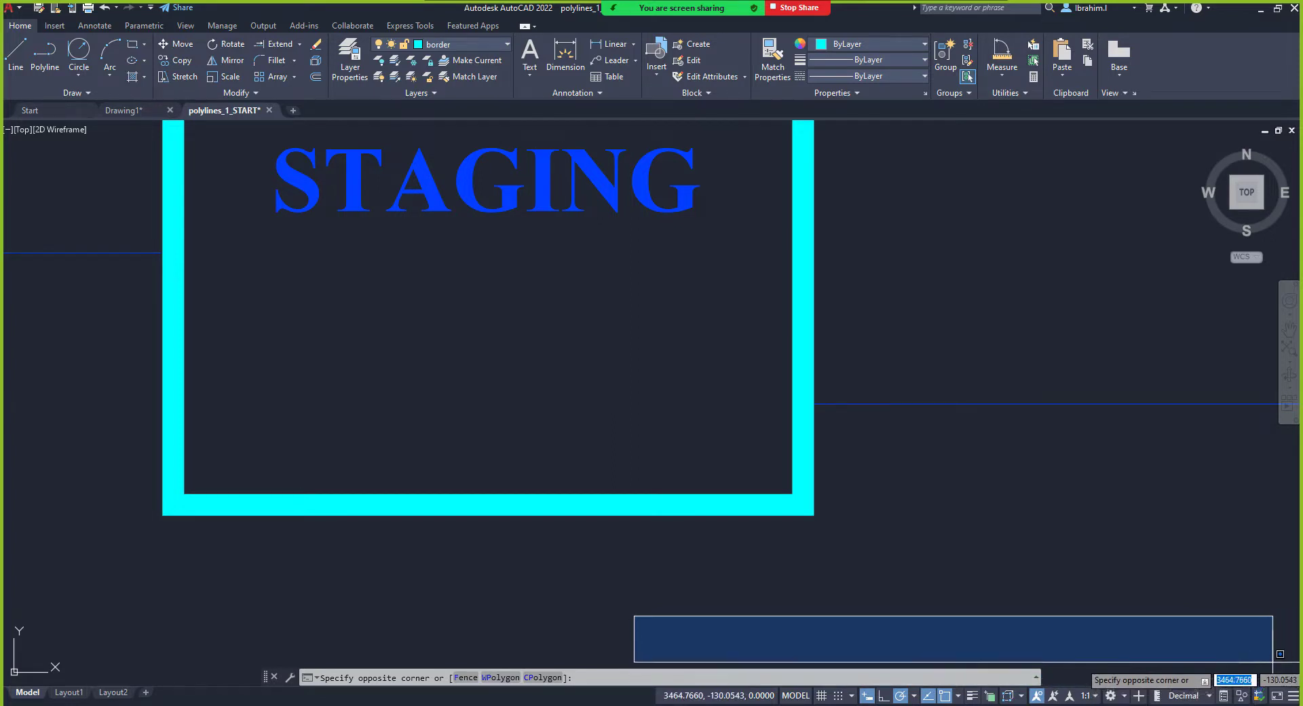
{"action": "left_click", "coordinate": [1184, 681]}
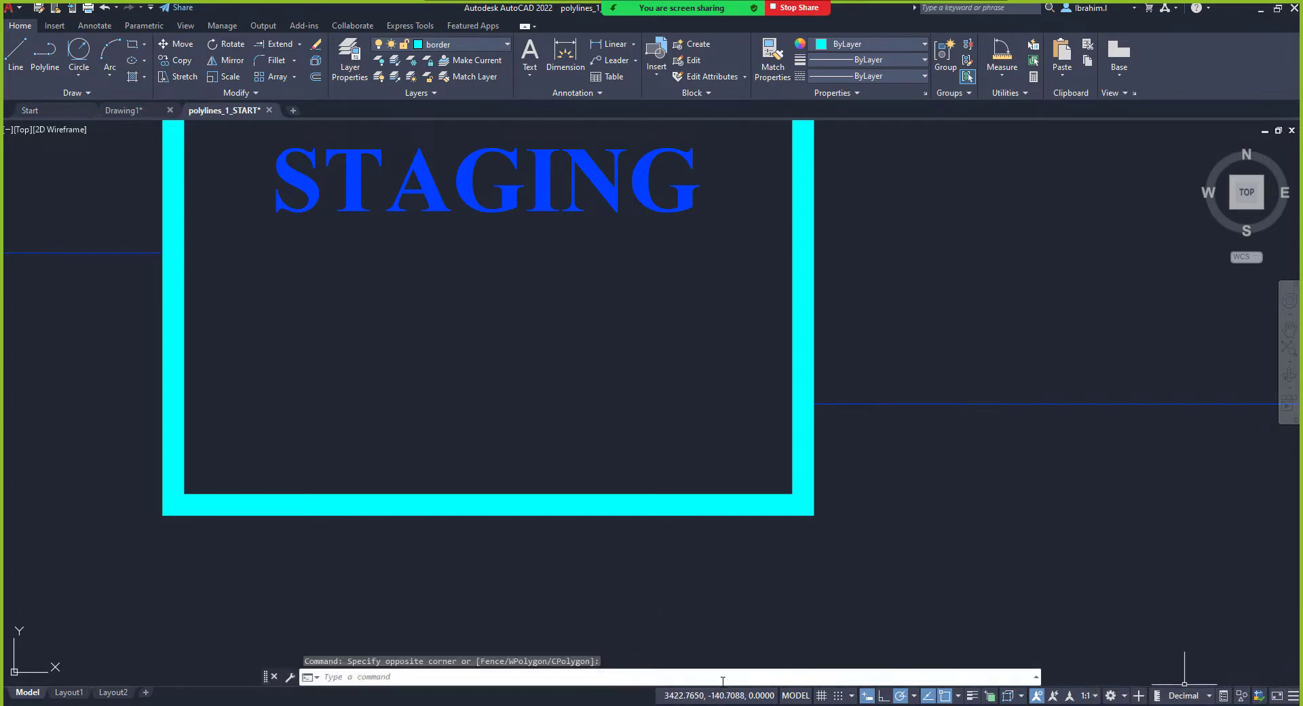
{"action": "scroll", "coordinate": [479, 517], "scroll_direction": "down", "scroll_amount": 2}
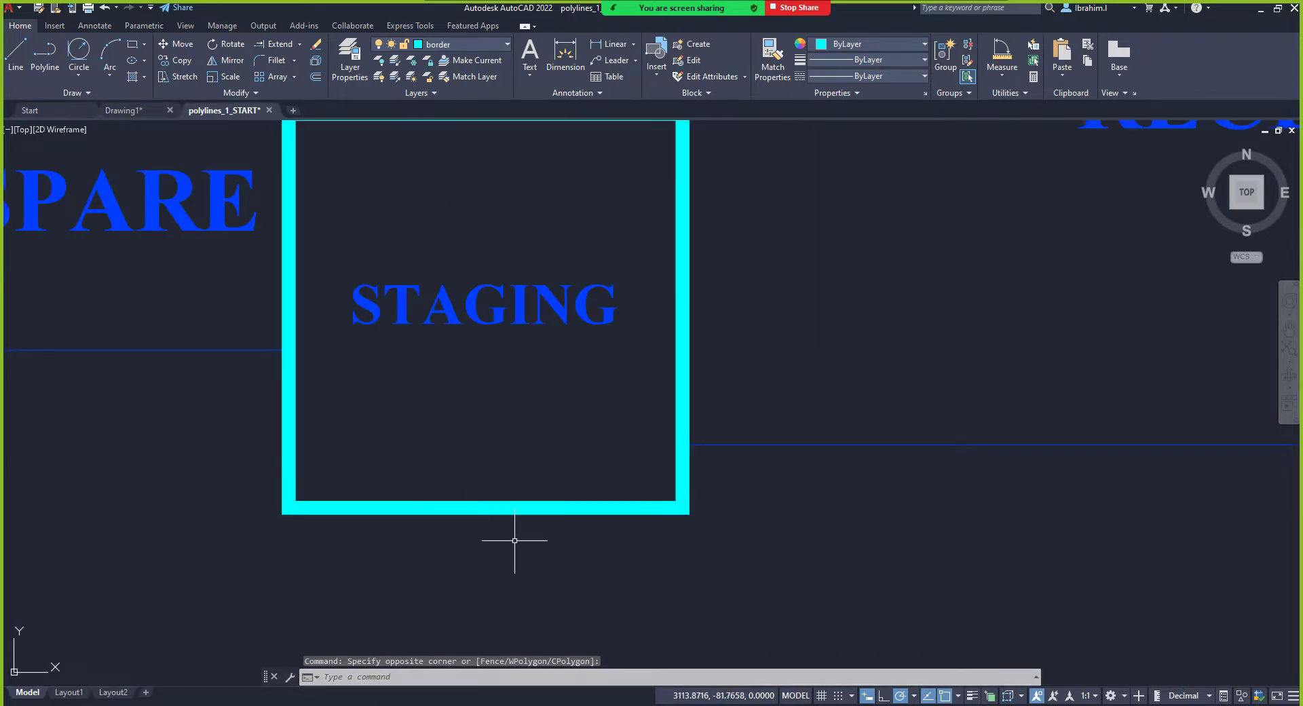
{"action": "scroll", "coordinate": [434, 513], "scroll_direction": "up", "scroll_amount": 2}
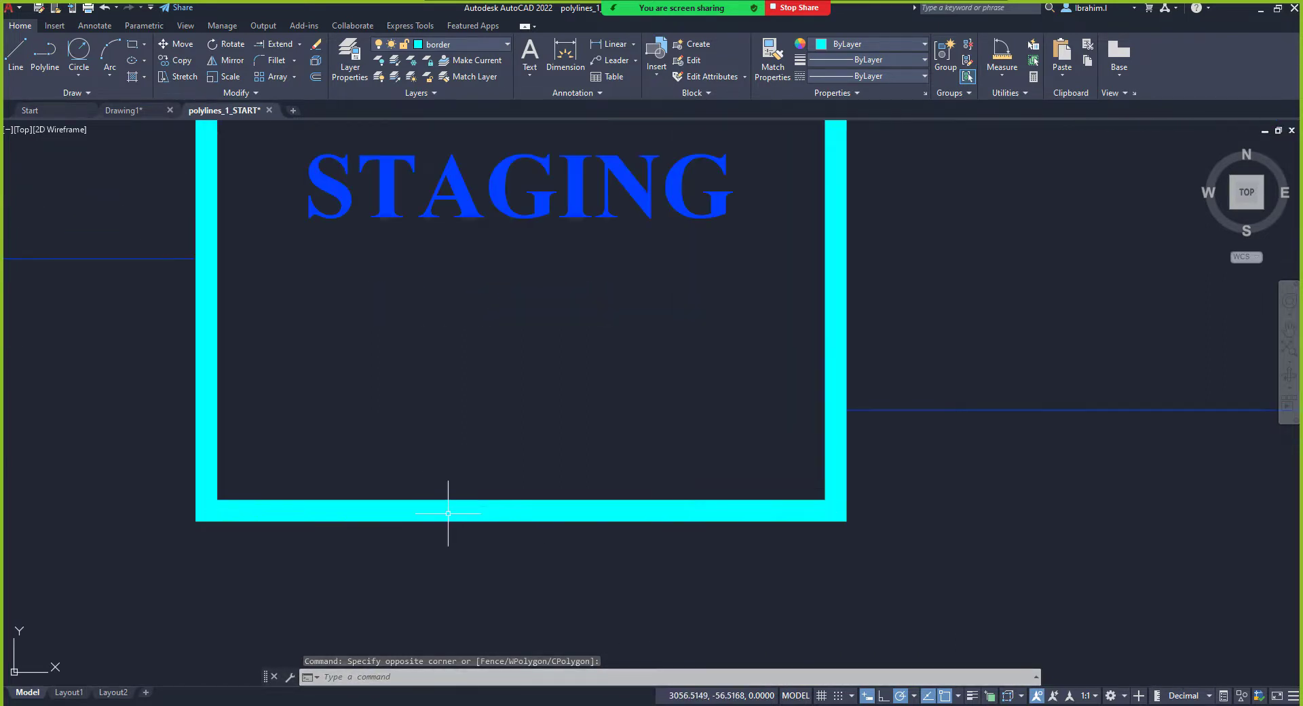
{"action": "left_click", "coordinate": [455, 511]}
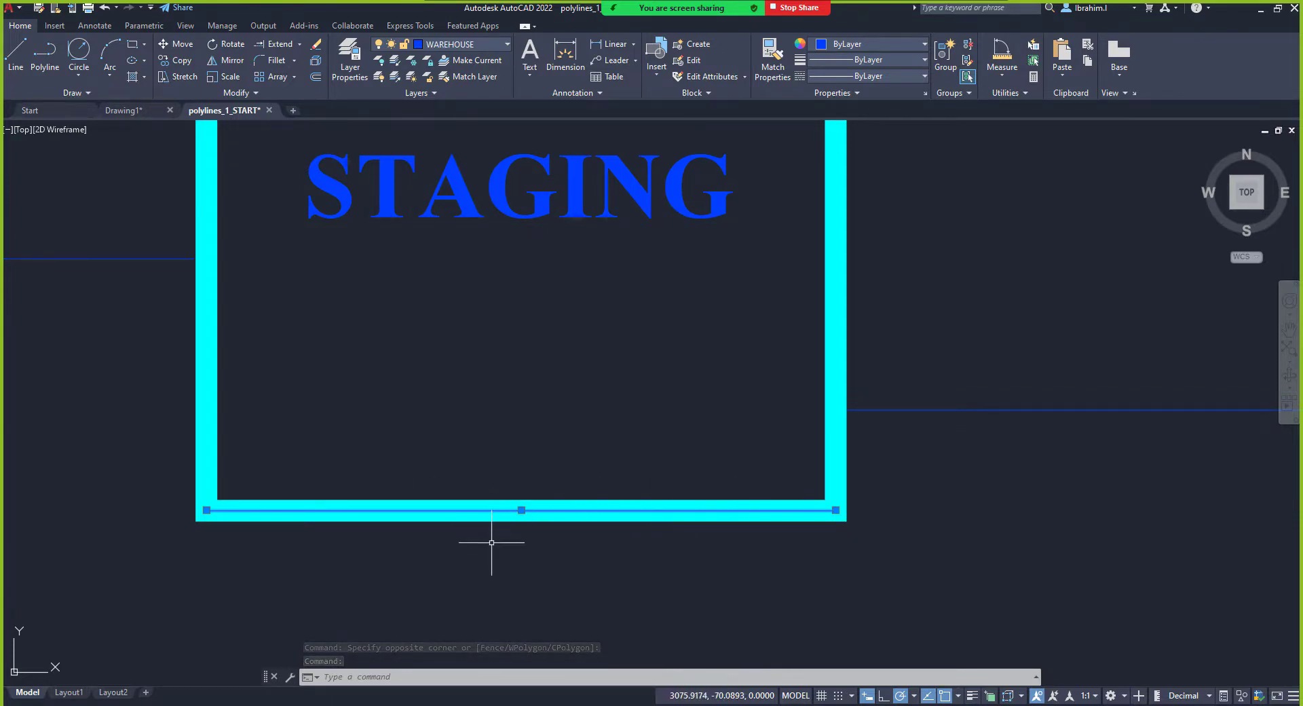
{"action": "scroll", "coordinate": [511, 548], "scroll_direction": "down", "scroll_amount": 2}
{"action": "scroll", "coordinate": [480, 529], "scroll_direction": "up", "scroll_amount": 2}
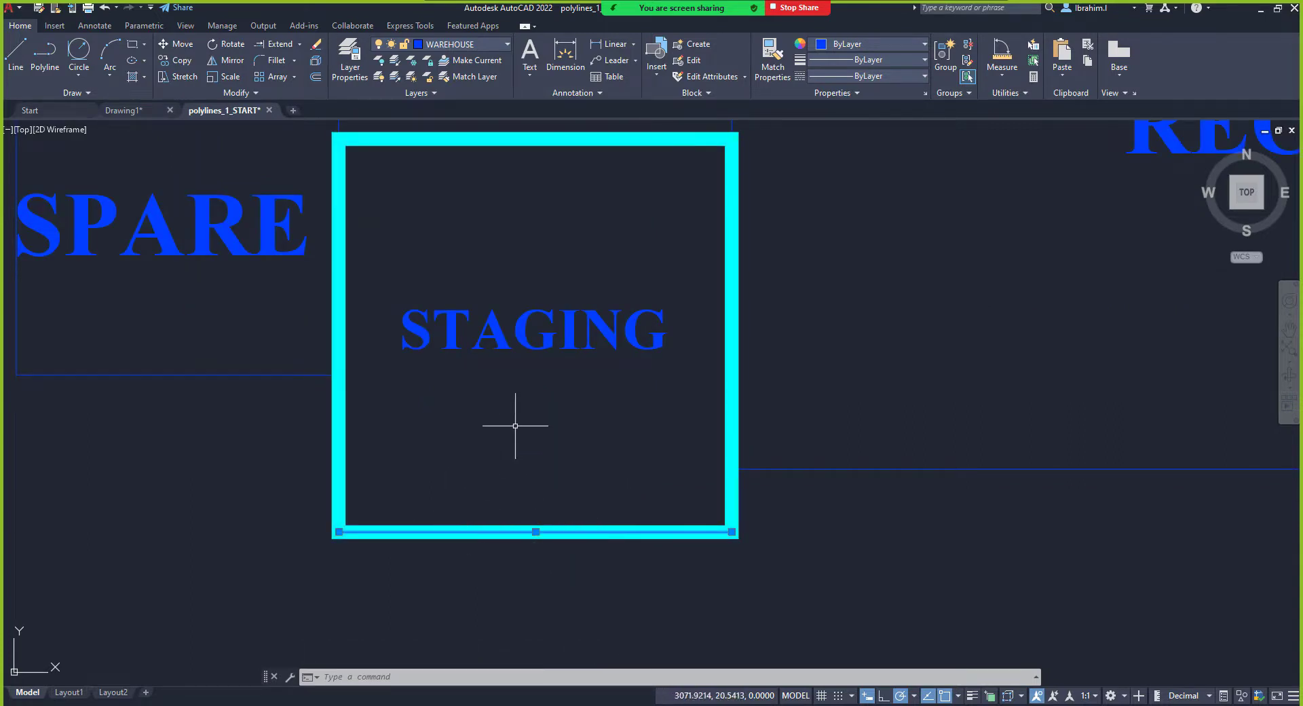
{"action": "key", "text": "Escape"}
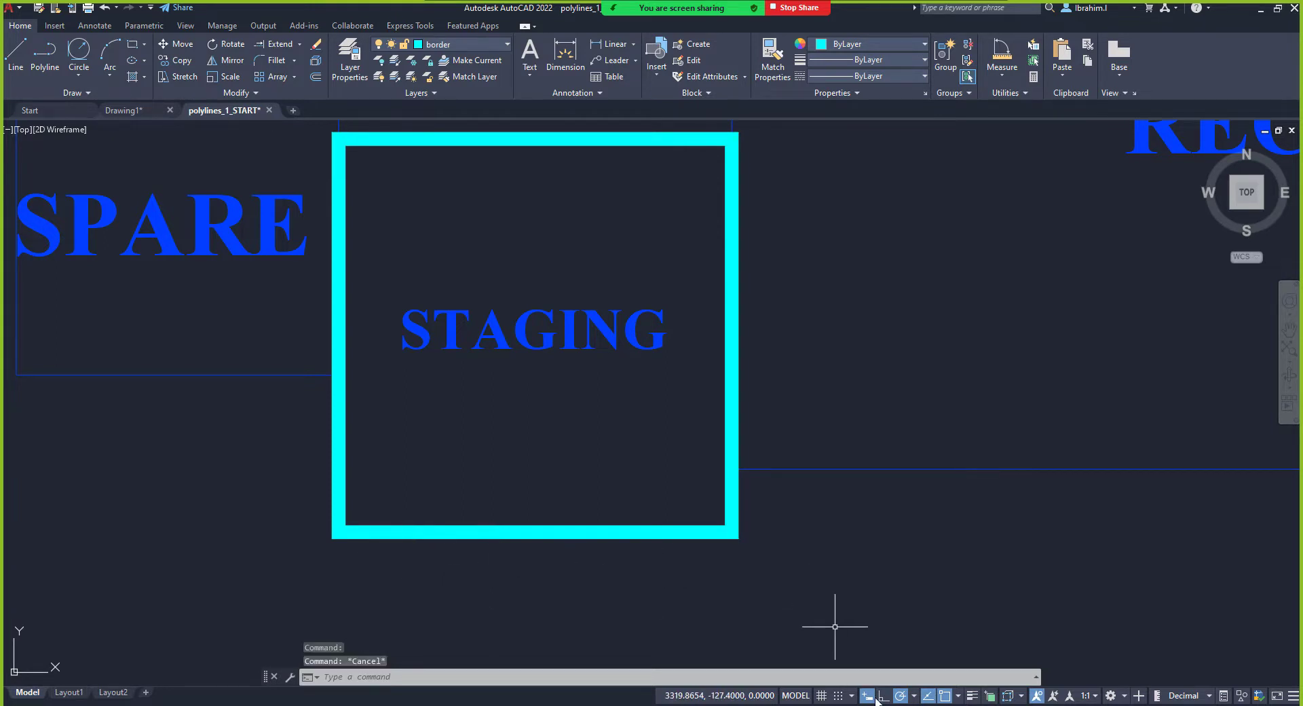
Step: Check that Selection Cycling is listed among the available drafting aids and turn it on
{"action": "left_click", "coordinate": [1294, 696]}
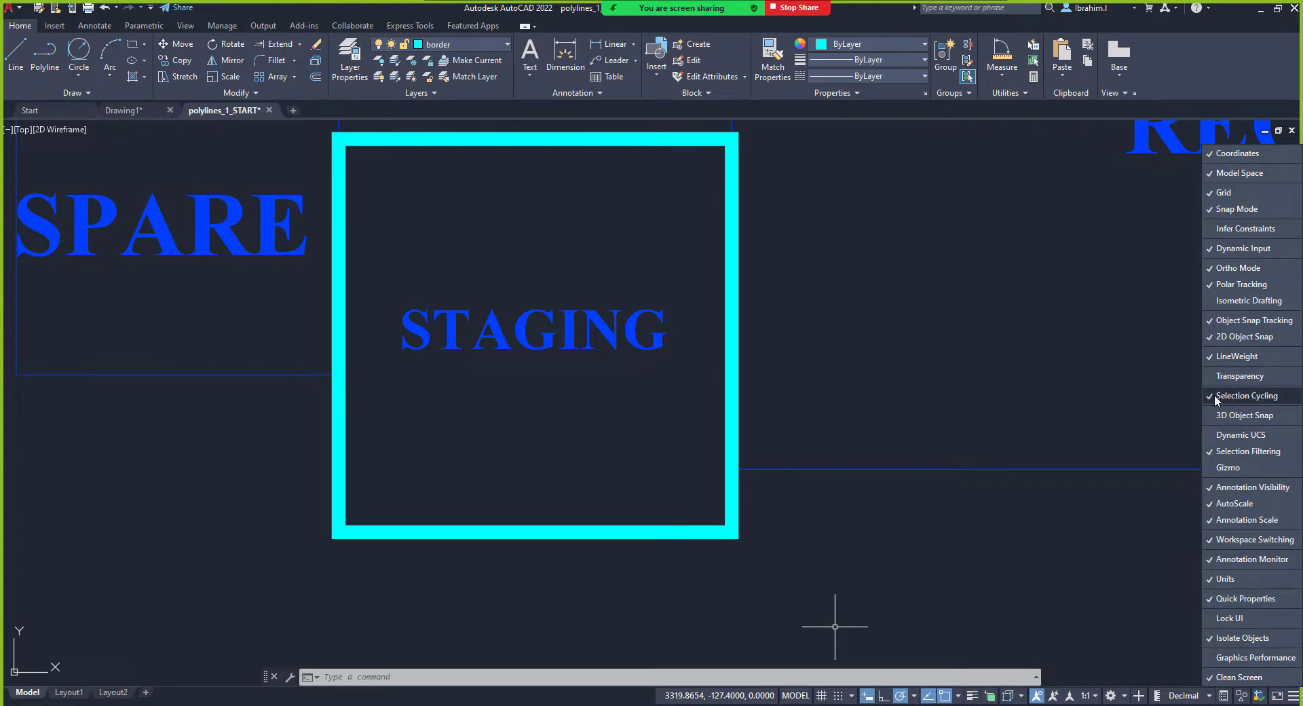
{"action": "left_click", "coordinate": [1129, 473]}
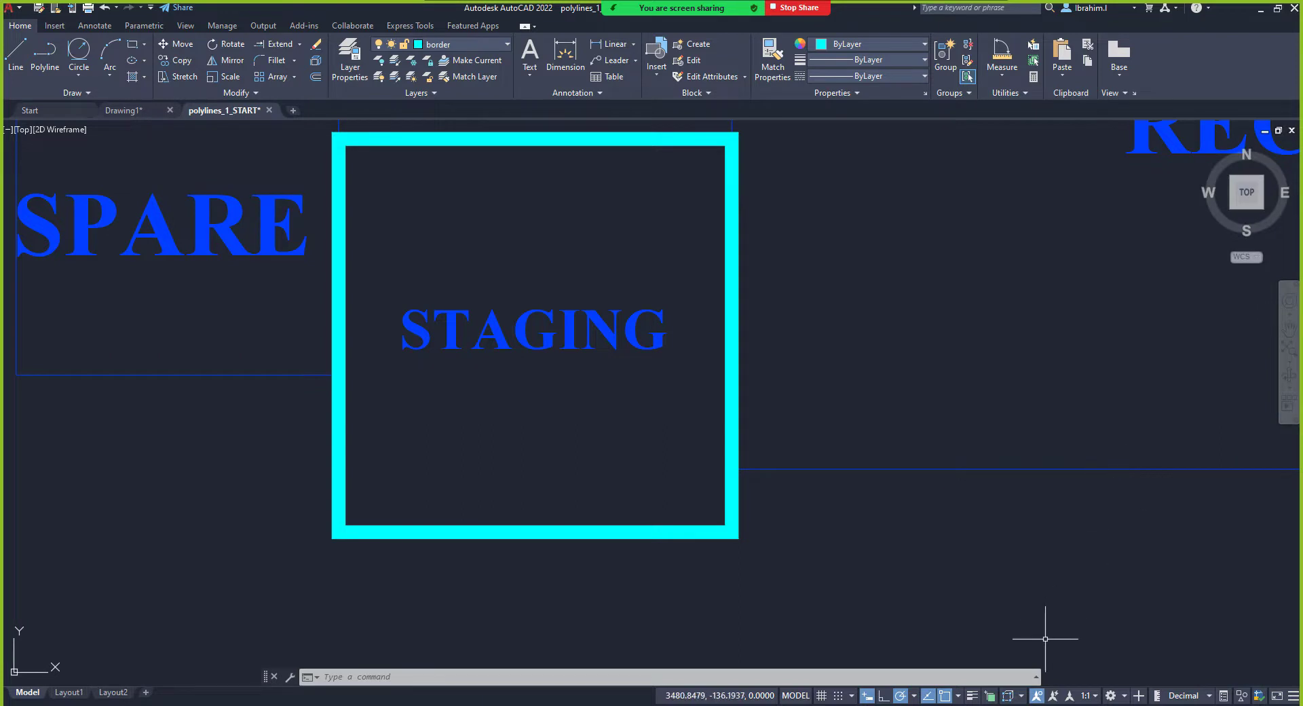
{"action": "left_click", "coordinate": [990, 697]}
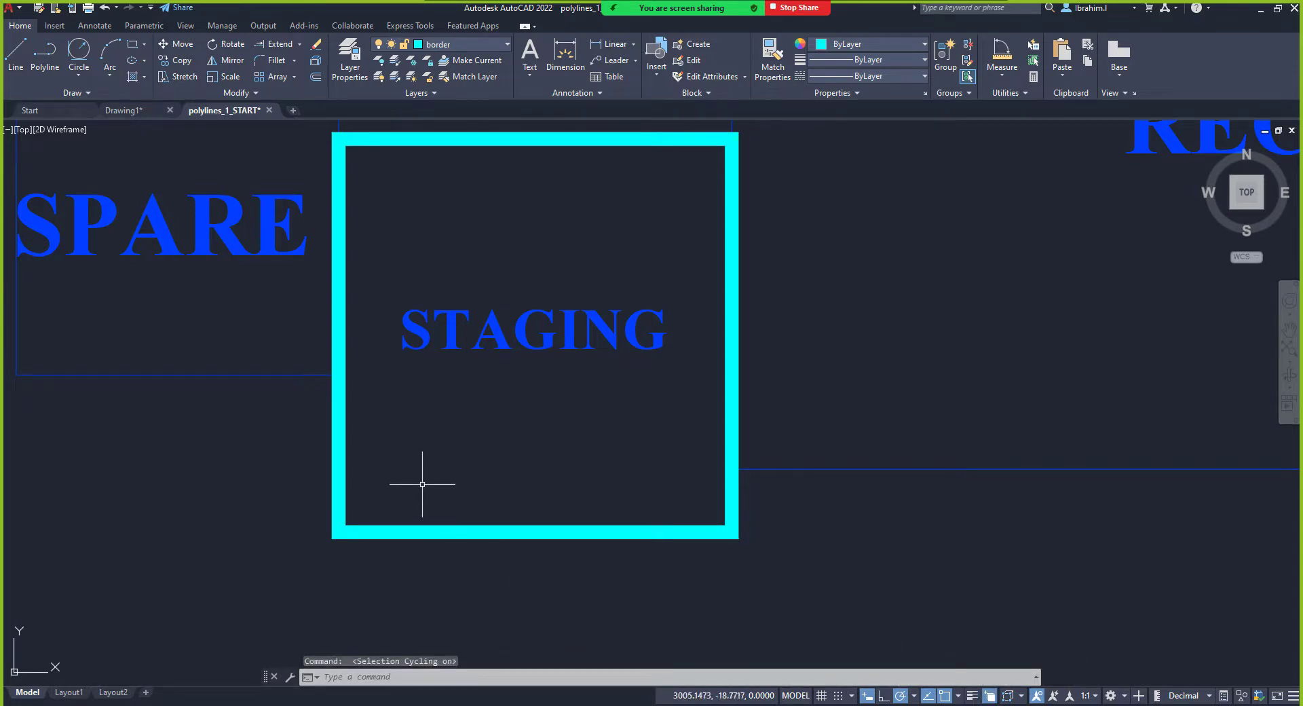
{"action": "scroll", "coordinate": [422, 482], "scroll_direction": "down", "scroll_amount": 6}
{"action": "scroll", "coordinate": [422, 485], "scroll_direction": "up", "scroll_amount": 2}
{"action": "scroll", "coordinate": [451, 464], "scroll_direction": "down", "scroll_amount": 3}
{"action": "scroll", "coordinate": [436, 302], "scroll_direction": "up", "scroll_amount": 3}
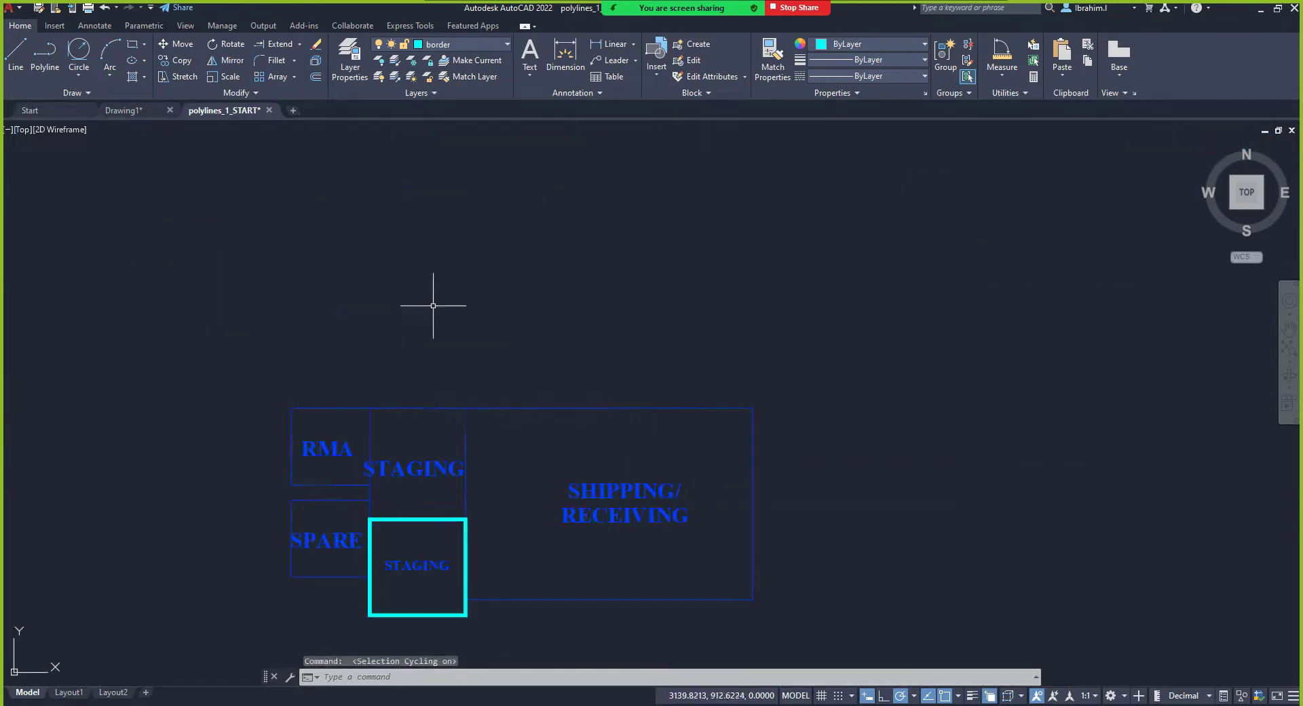
Step: Draw a freehand practice rectangle in the empty space above the RMA and STAGING rooms
{"action": "left_click", "coordinate": [132, 44]}
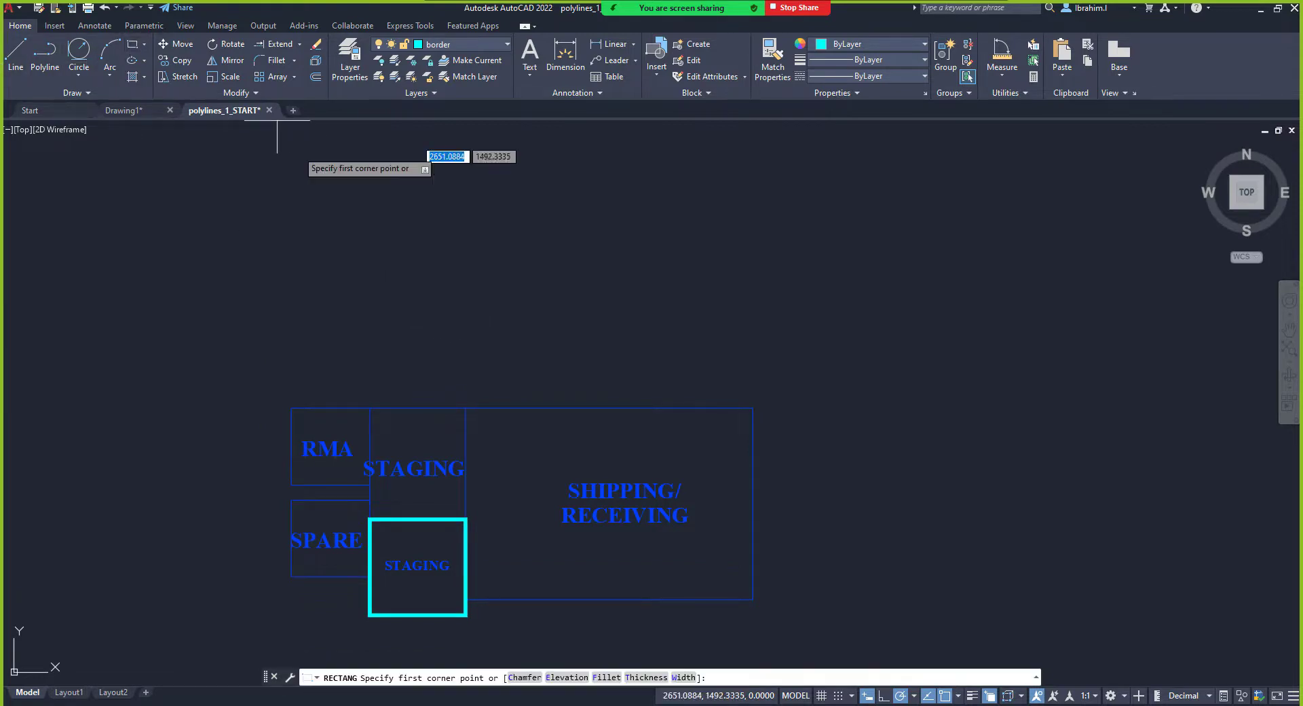
{"action": "left_click", "coordinate": [352, 223]}
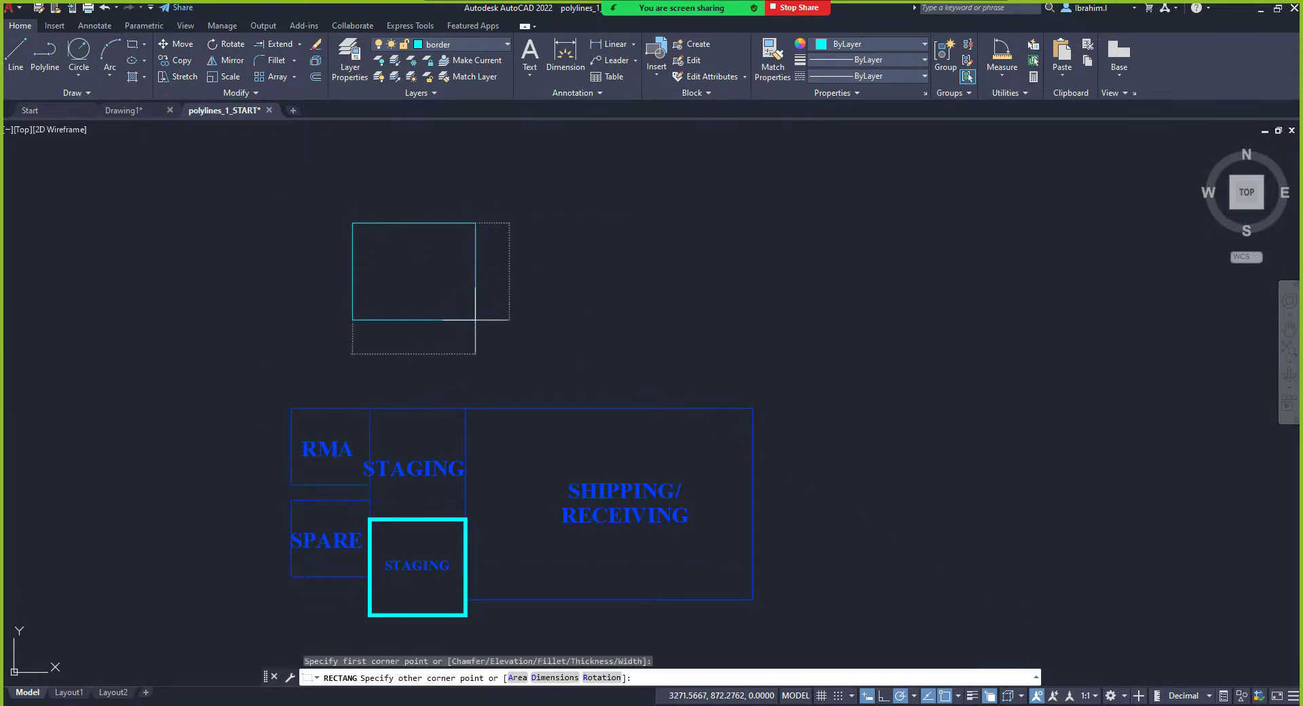
{"action": "left_click", "coordinate": [475, 319]}
Step: Draw a centre-and-radius circle just above the practice rectangle's upper-right corner so that it overlaps that corner
{"action": "left_click", "coordinate": [80, 49]}
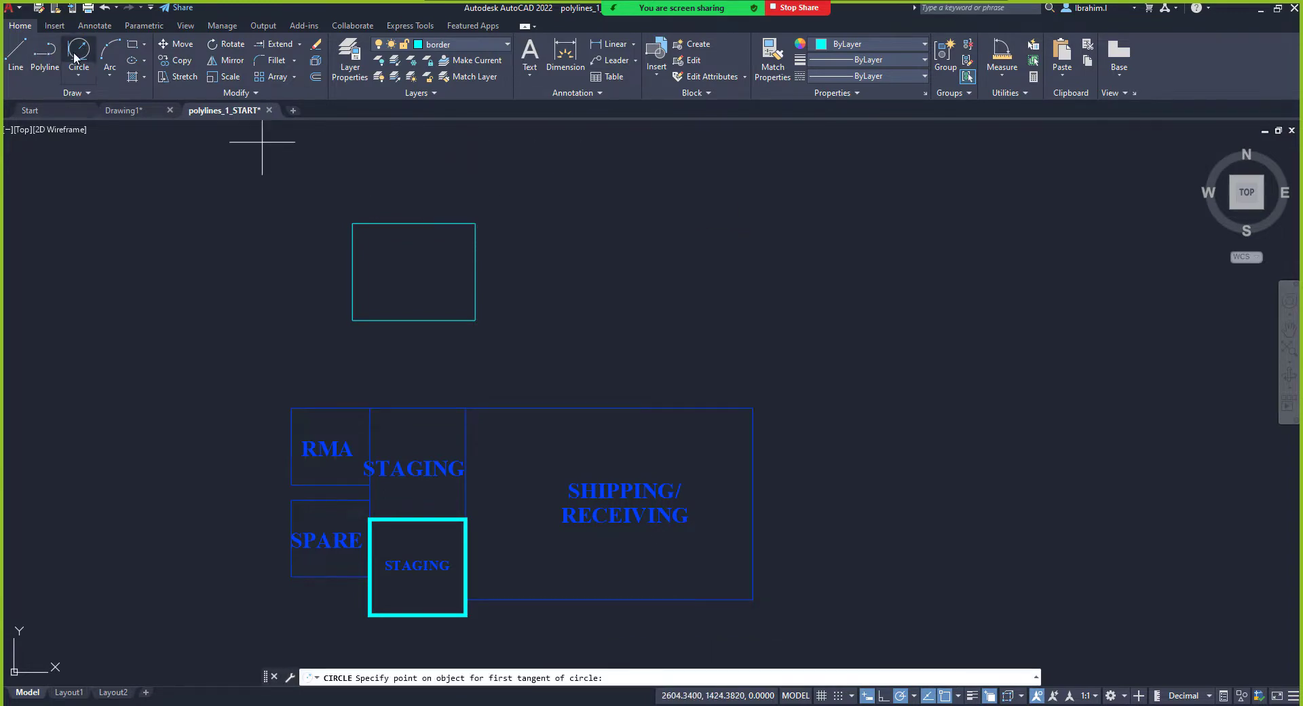
{"action": "left_click", "coordinate": [79, 75]}
{"action": "left_click", "coordinate": [98, 100]}
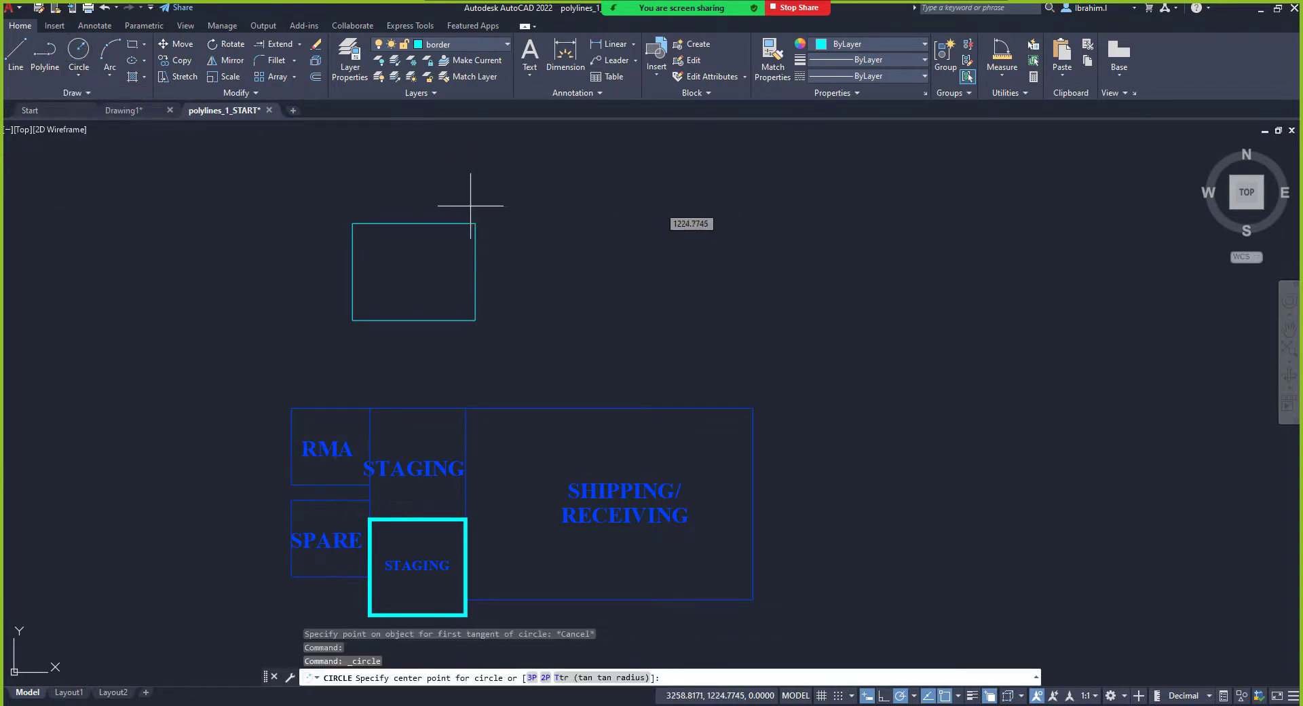
{"action": "left_click", "coordinate": [470, 206]}
{"action": "left_click", "coordinate": [510, 187]}
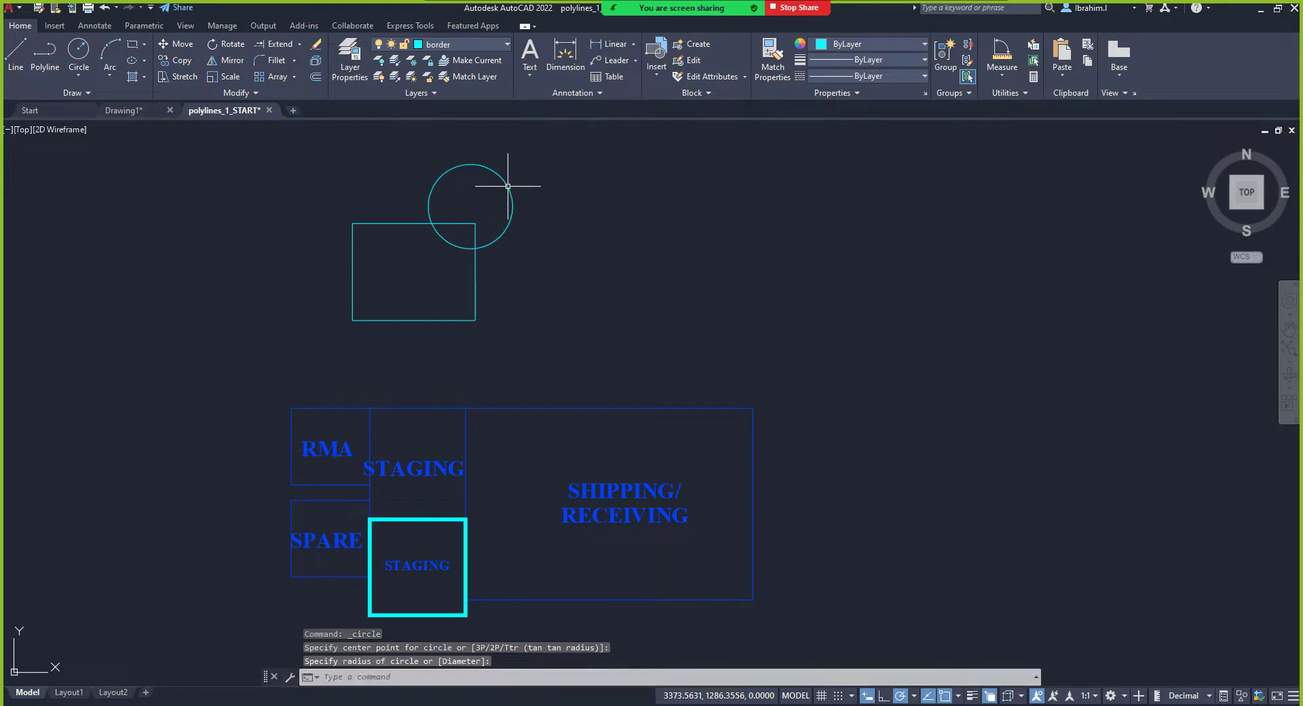
Step: Draw a diagonal line from inside the practice rectangle, past its upper-right corner, to just outside the circle
{"action": "left_click", "coordinate": [71, 92]}
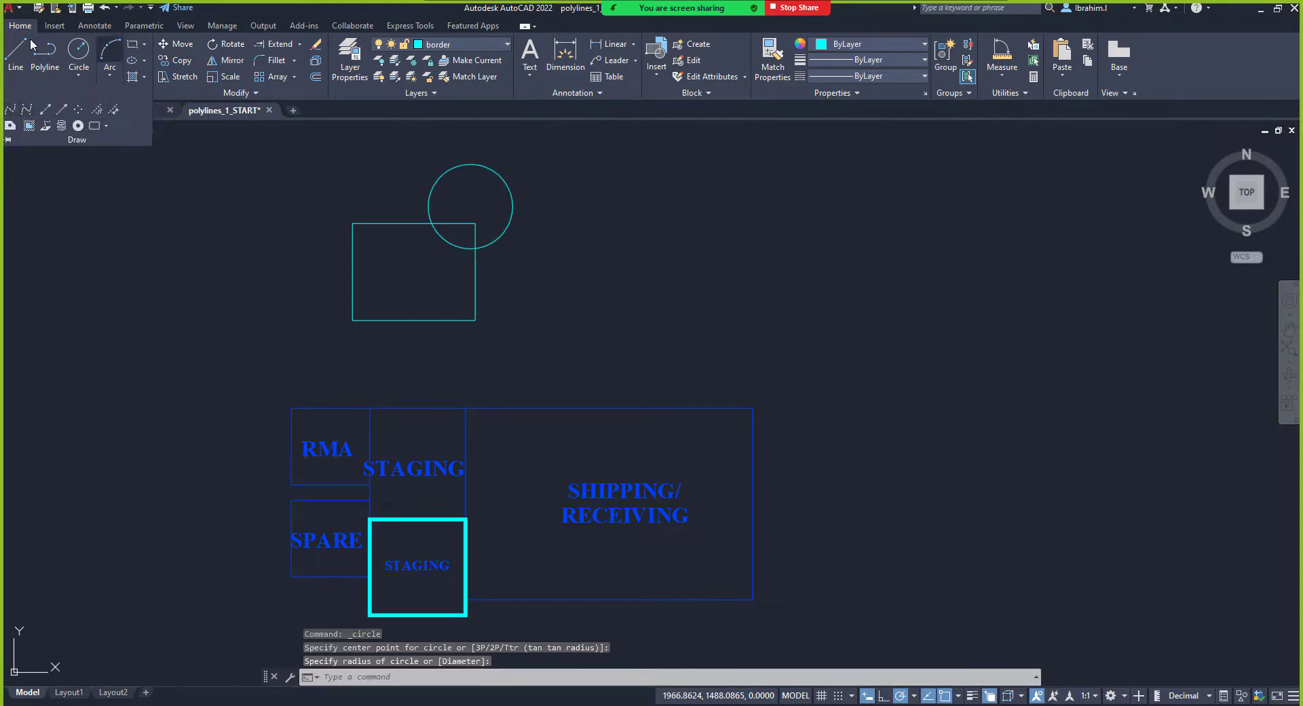
{"action": "left_click", "coordinate": [16, 55]}
{"action": "left_click", "coordinate": [427, 270]}
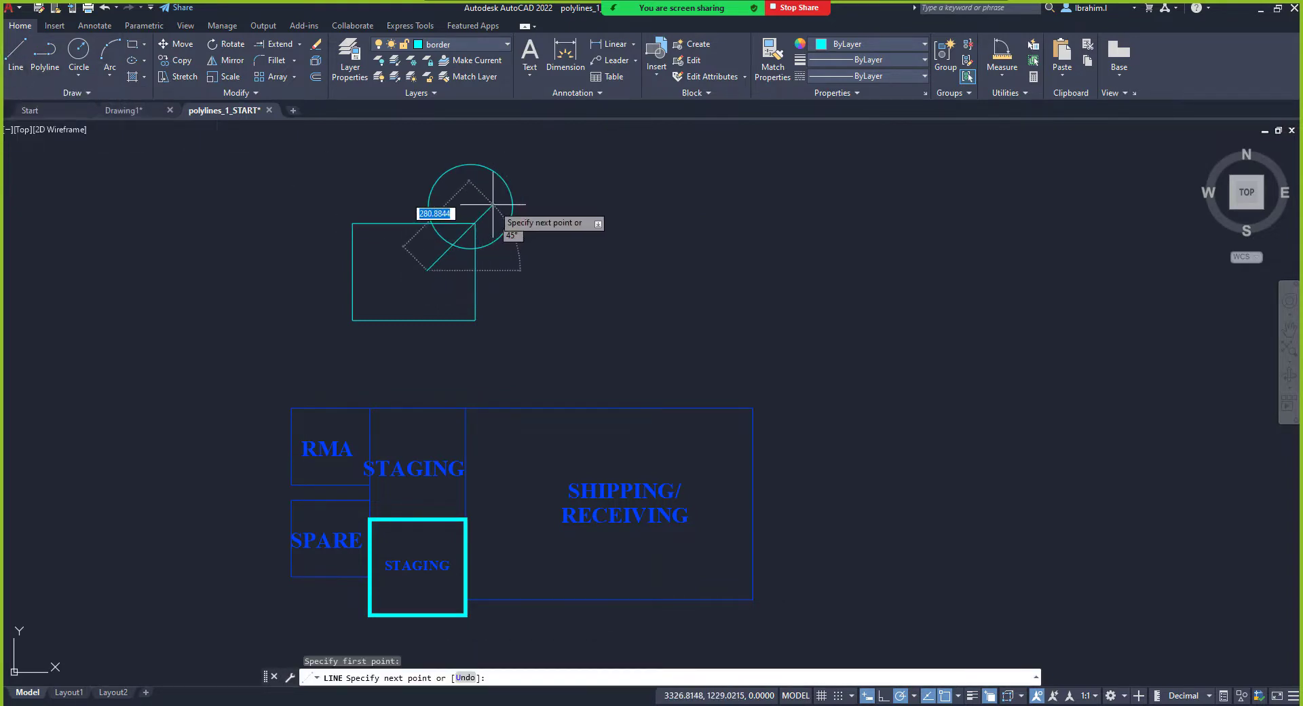
{"action": "key", "text": "Escape"}
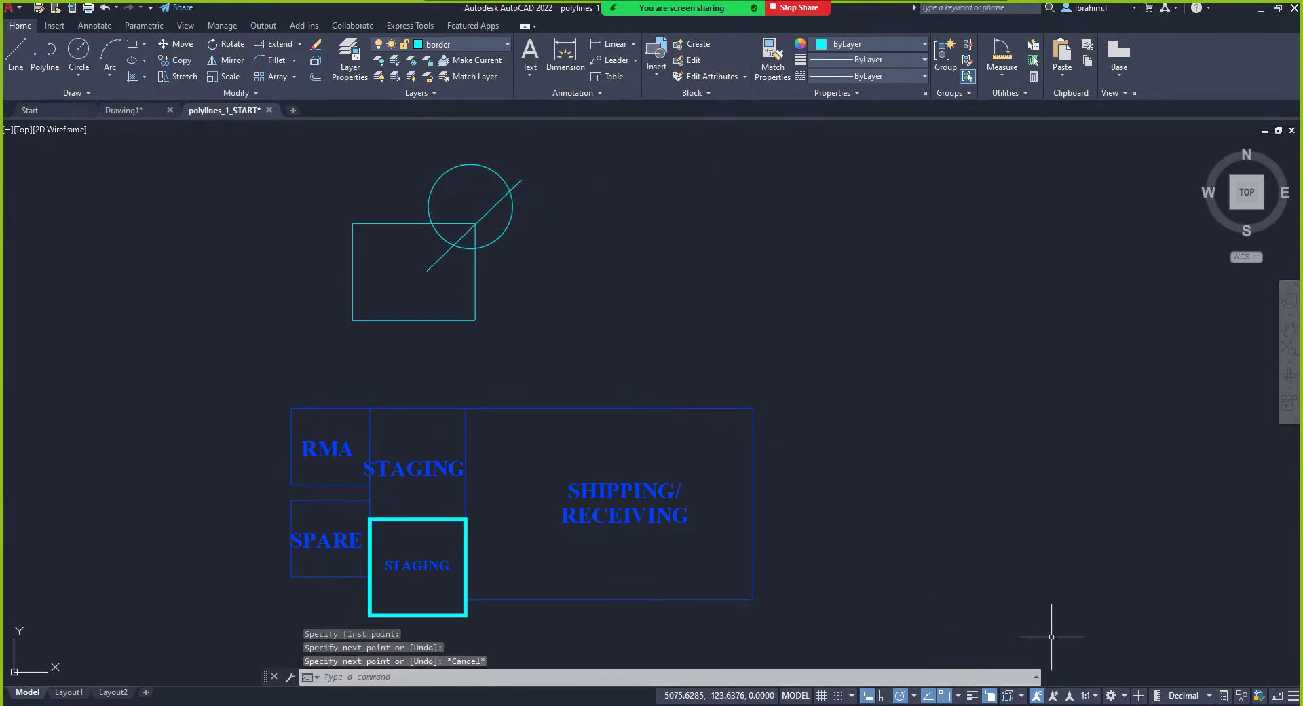
Step: Toggle Selection Cycling off and back on
{"action": "left_click", "coordinate": [991, 697]}
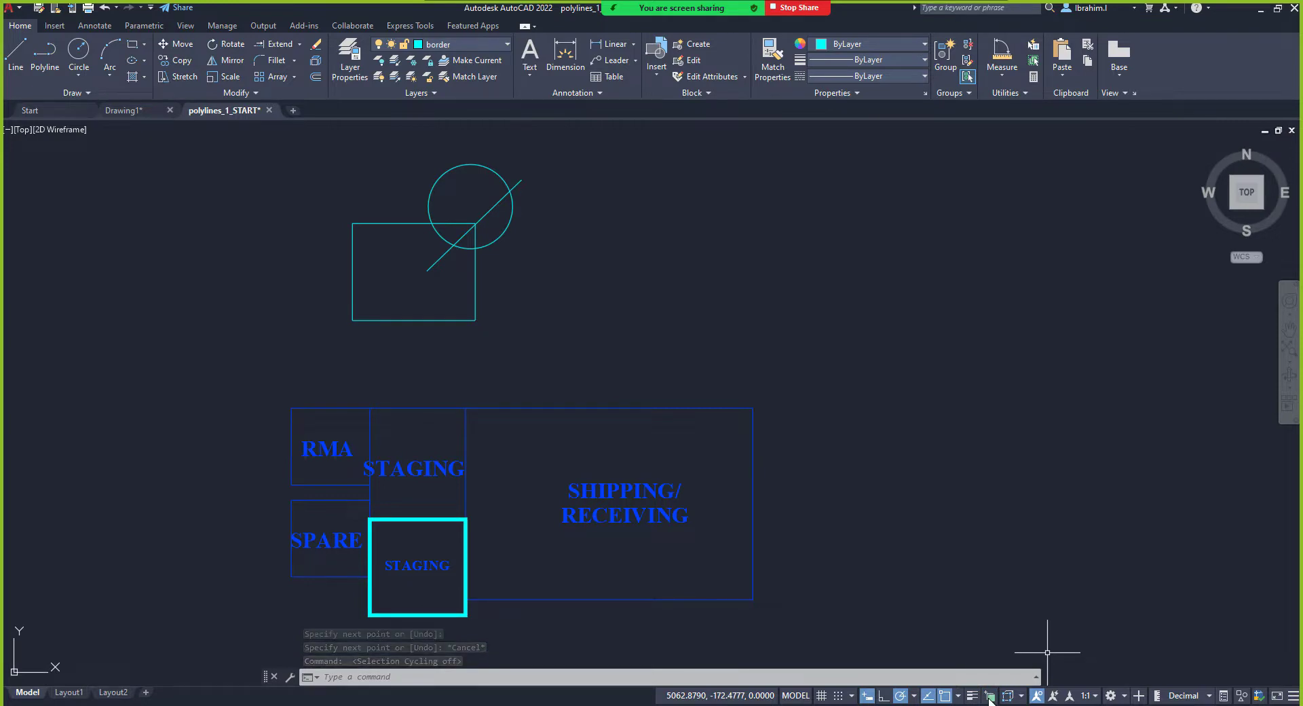
{"action": "left_click", "coordinate": [989, 698]}
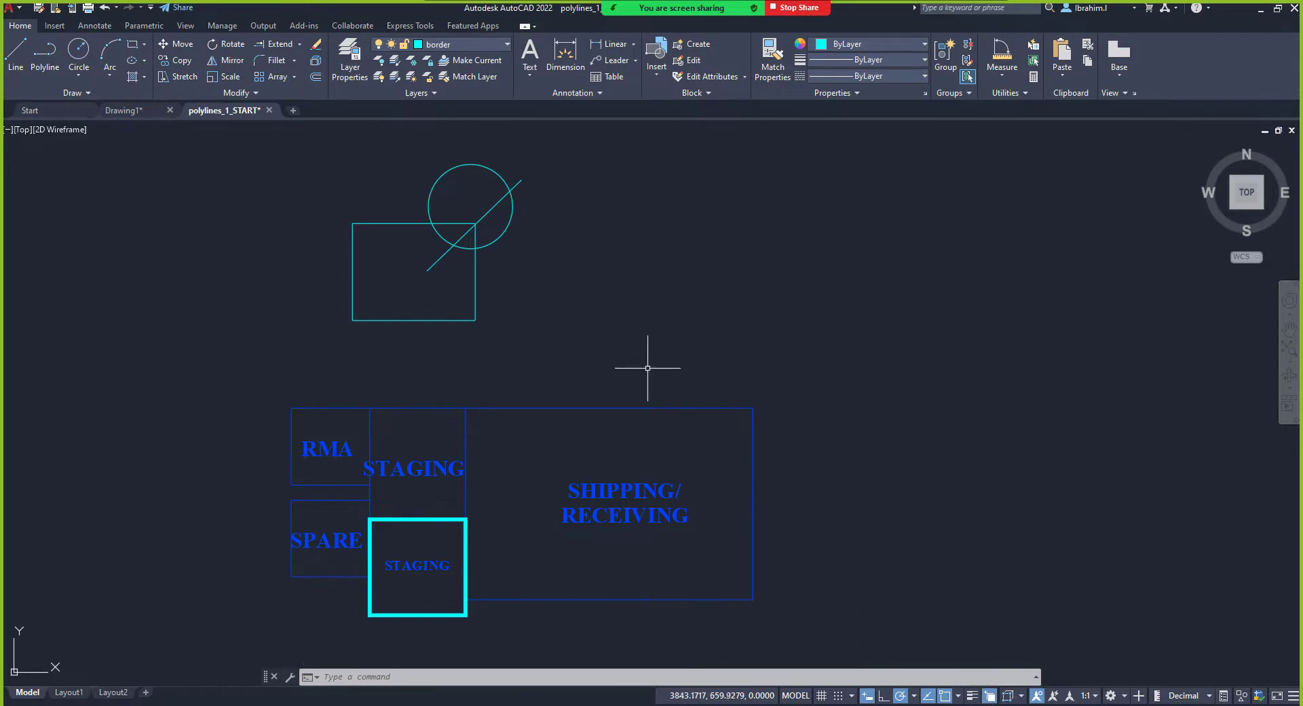
Step: Dismiss the prayer-times popup and preview the overlapping line and polyline at the rectangle's upper-right corner with Selection Cycling, choosing neither
{"action": "scroll", "coordinate": [407, 173], "scroll_direction": "up", "scroll_amount": 6}
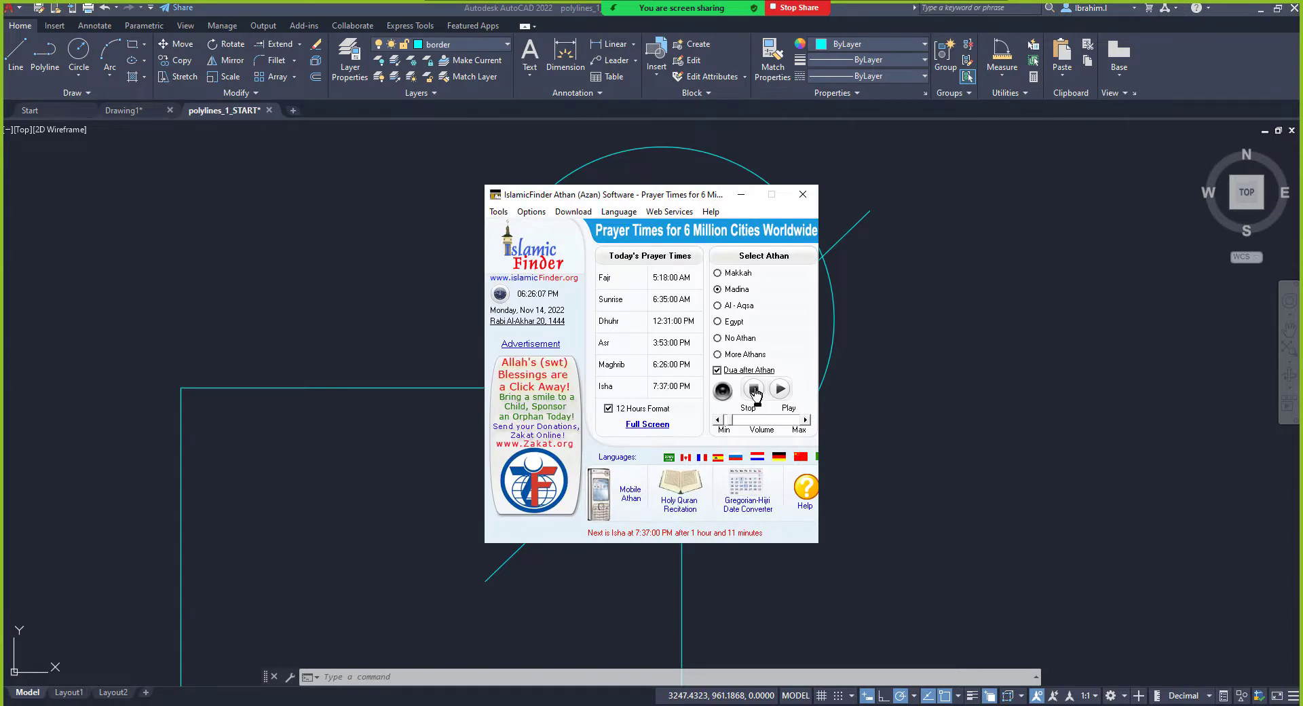
{"action": "left_click", "coordinate": [803, 197]}
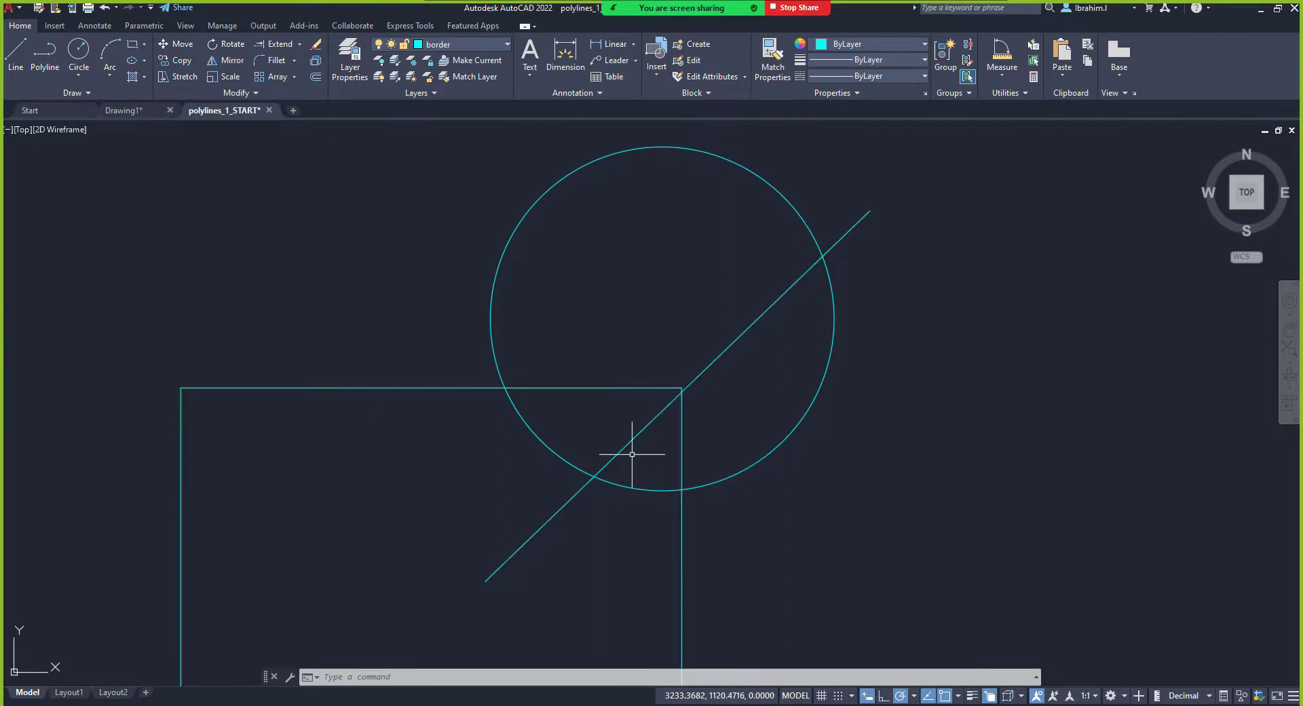
{"action": "left_click", "coordinate": [681, 388]}
{"action": "left_click", "coordinate": [681, 388]}
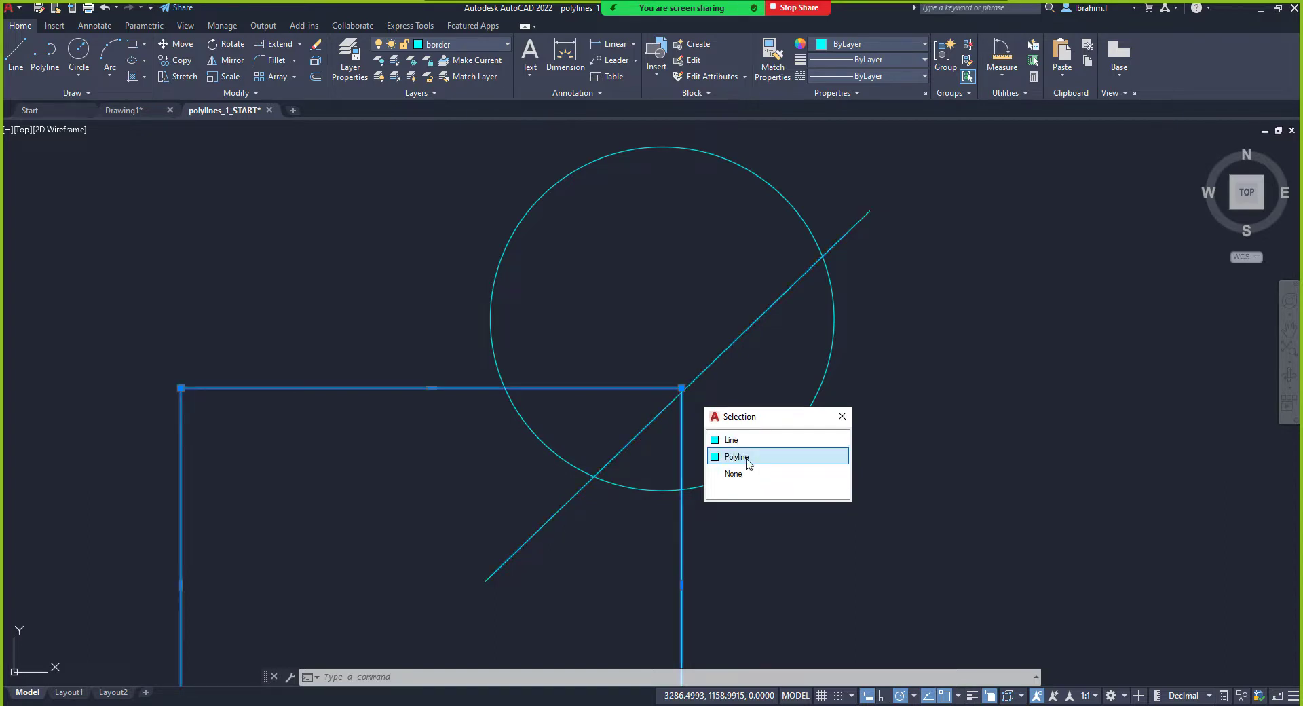
{"action": "left_click", "coordinate": [840, 418]}
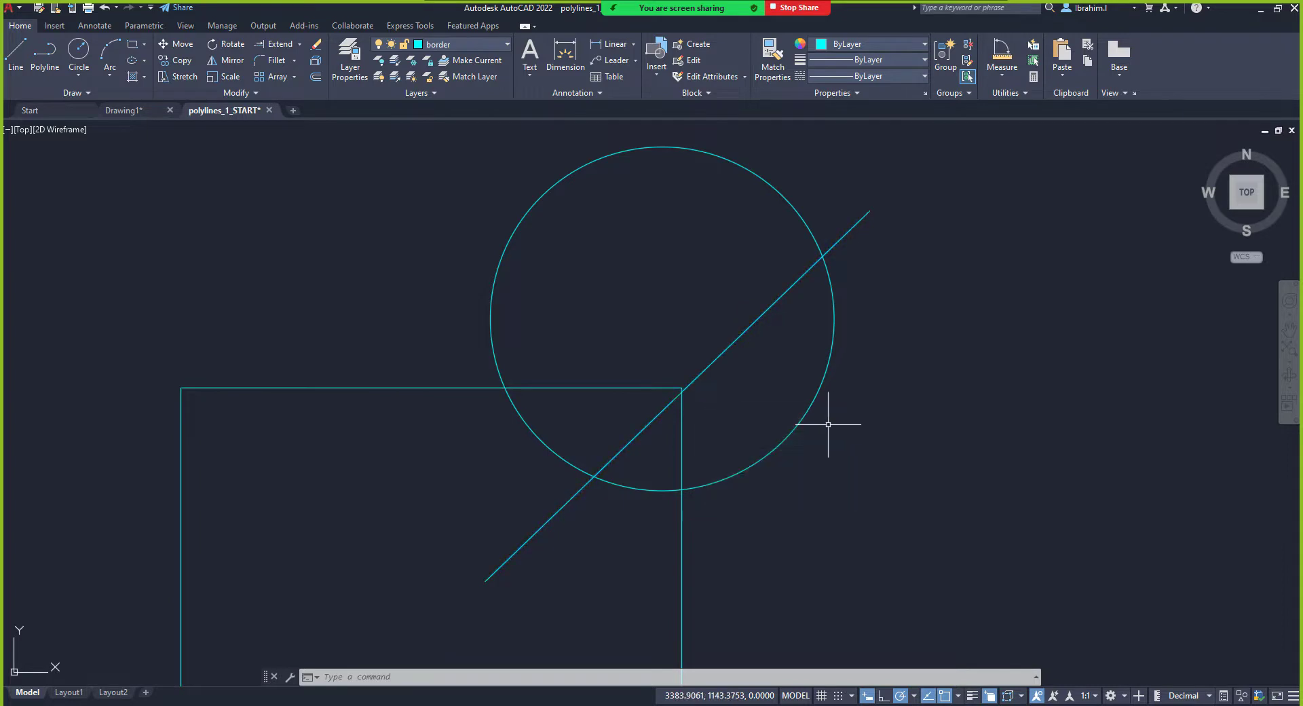
{"action": "left_click", "coordinate": [684, 387]}
{"action": "left_click", "coordinate": [840, 418]}
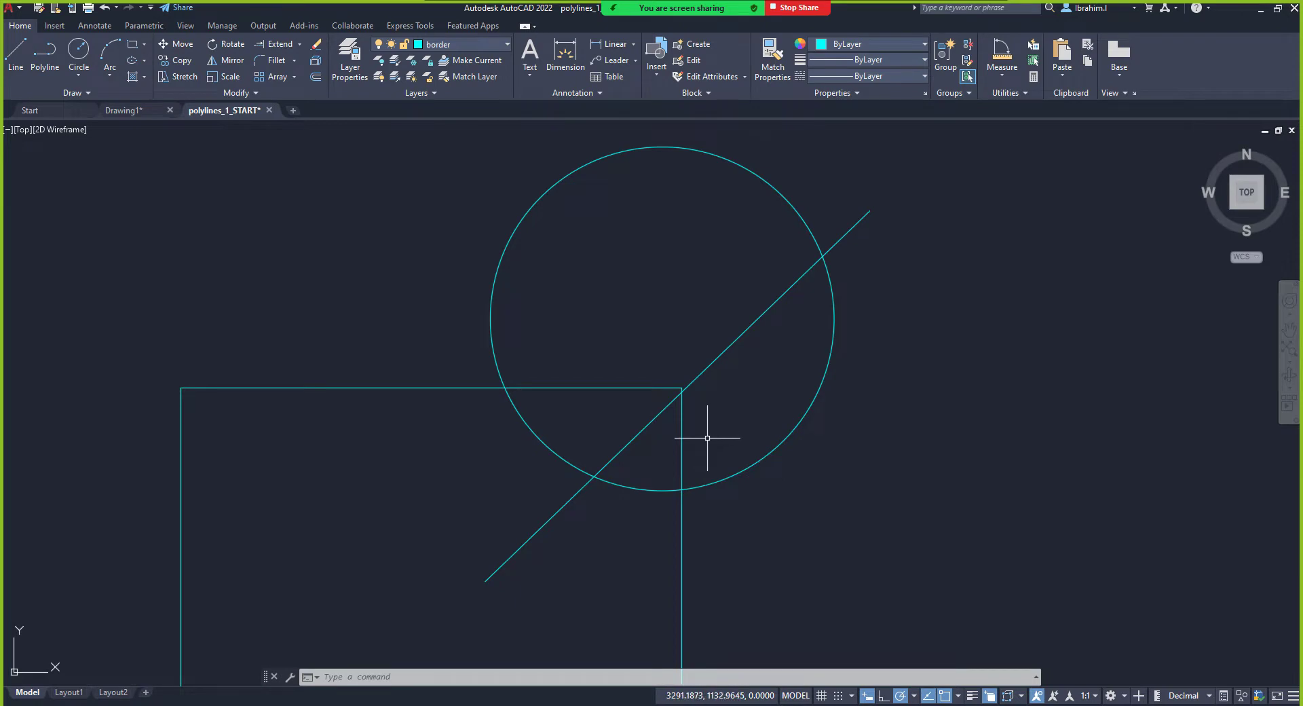
Step: Select the circle through Selection Cycling at its lower crossing with the diagonal line
{"action": "scroll", "coordinate": [706, 438], "scroll_direction": "down", "scroll_amount": 4}
{"action": "scroll", "coordinate": [709, 451], "scroll_direction": "up", "scroll_amount": 2}
{"action": "scroll", "coordinate": [695, 407], "scroll_direction": "up", "scroll_amount": 2}
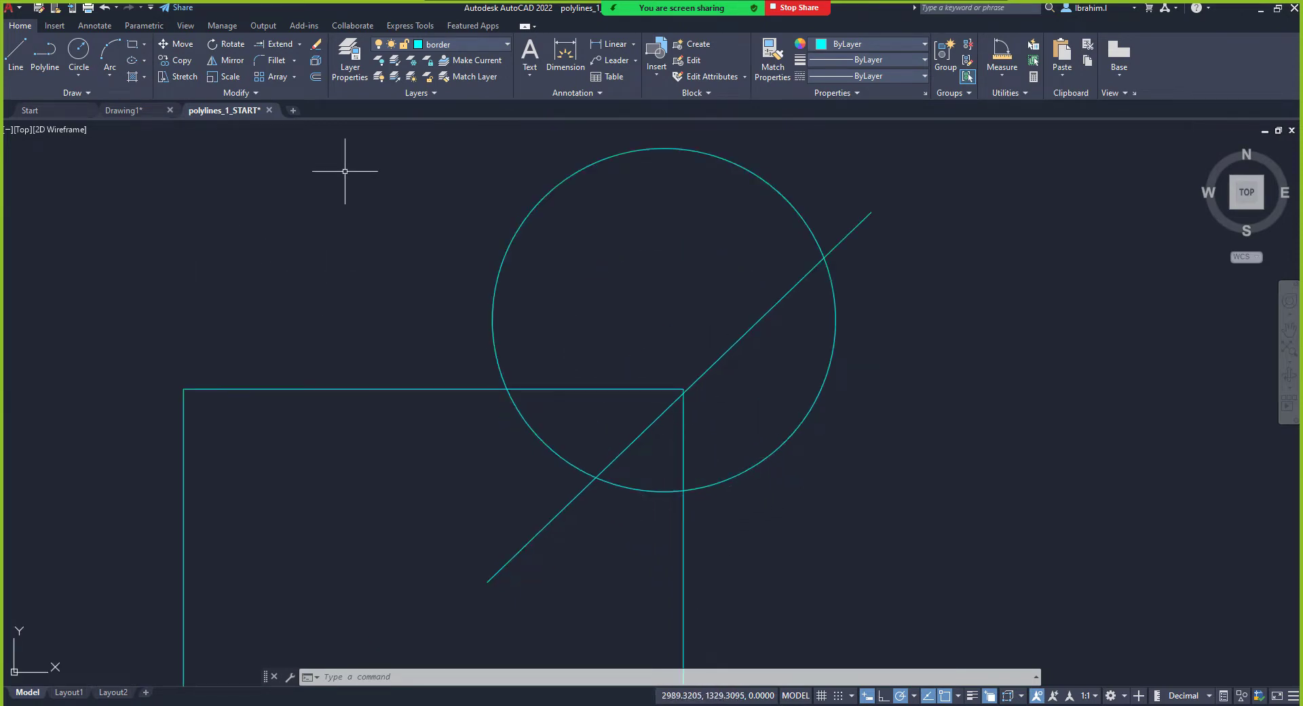
{"action": "scroll", "coordinate": [596, 471], "scroll_direction": "up", "scroll_amount": 4}
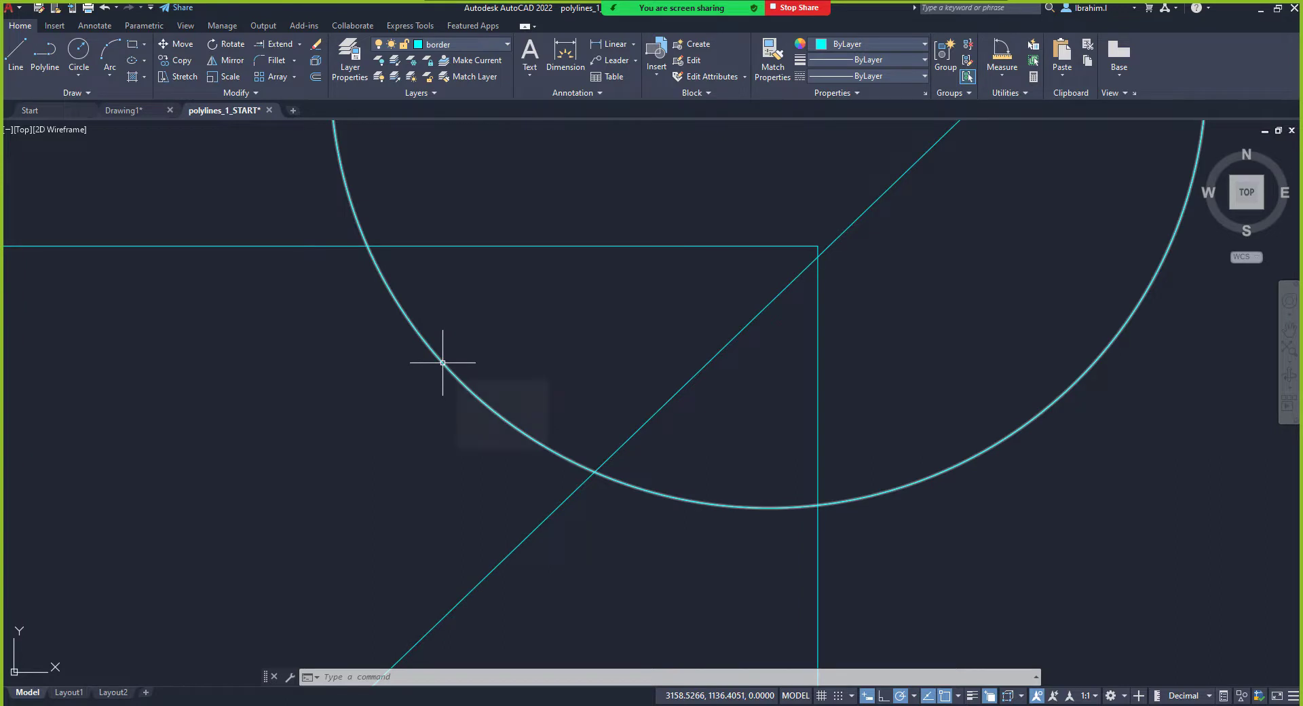
{"action": "mouse_move", "coordinate": [442, 362]}
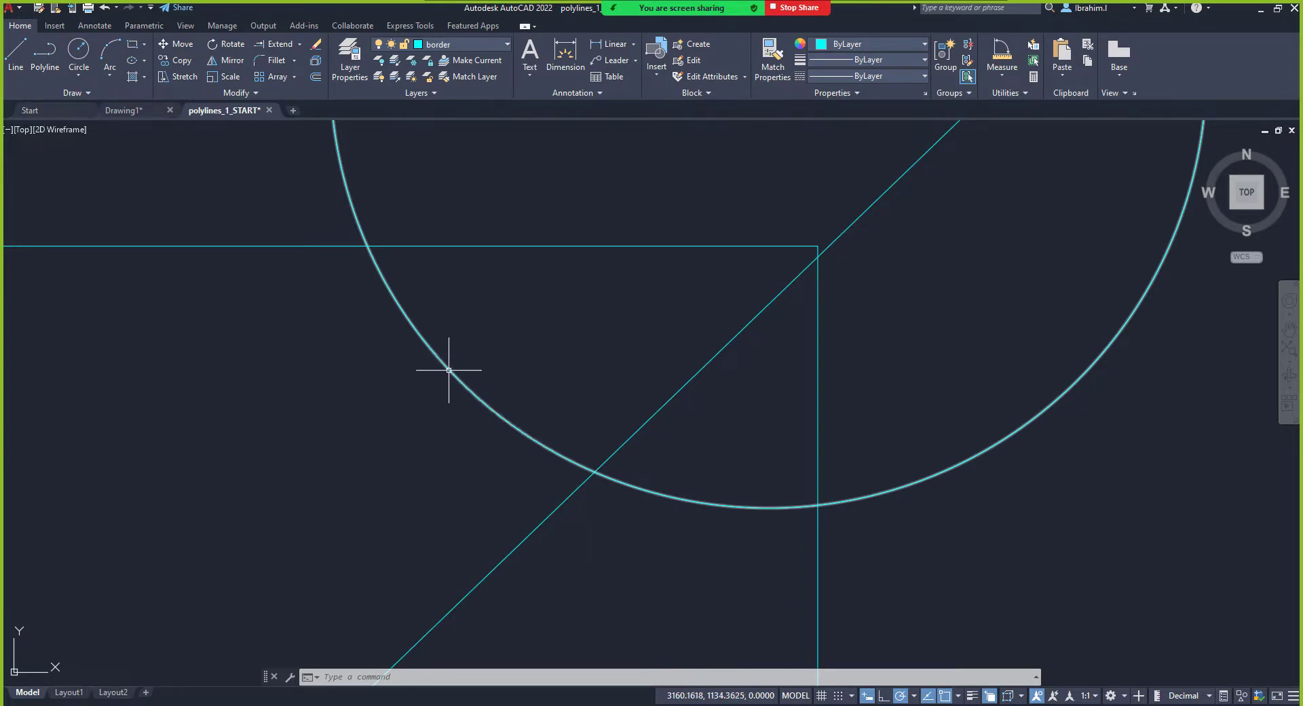
{"action": "left_click", "coordinate": [596, 469]}
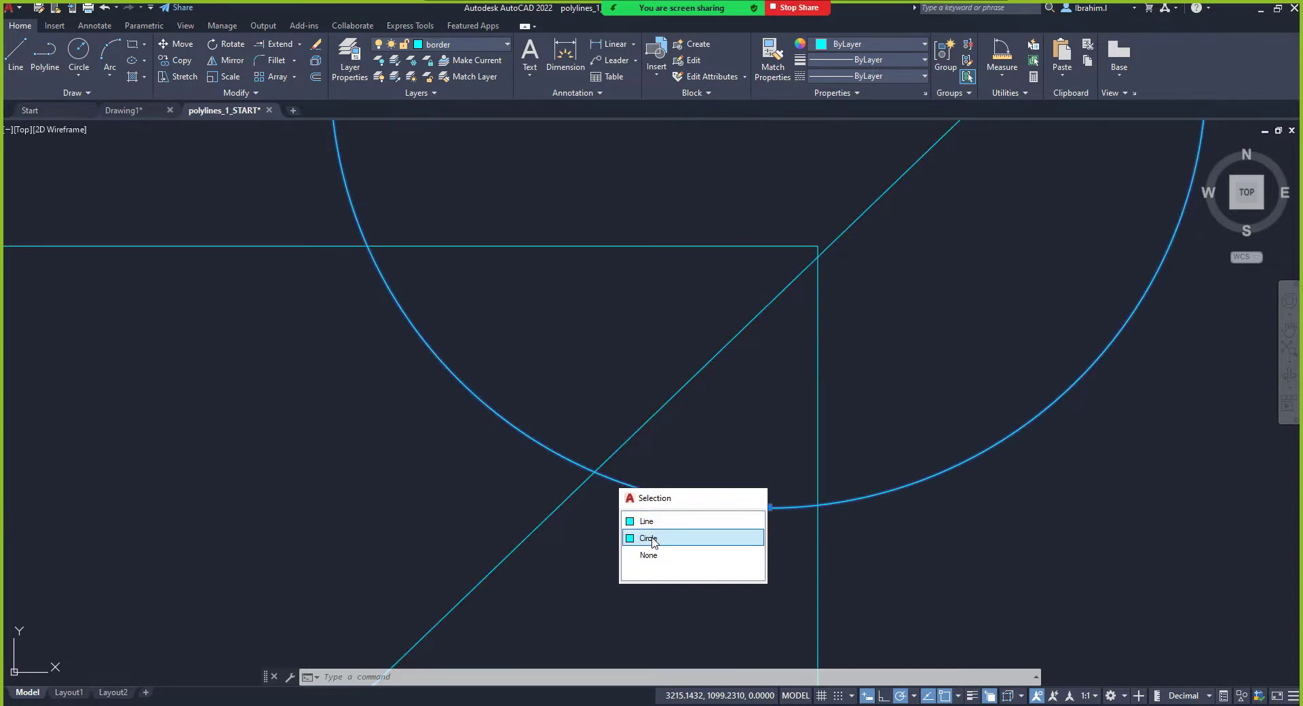
{"action": "left_click", "coordinate": [650, 538]}
{"action": "scroll", "coordinate": [608, 475], "scroll_direction": "down", "scroll_amount": 10}
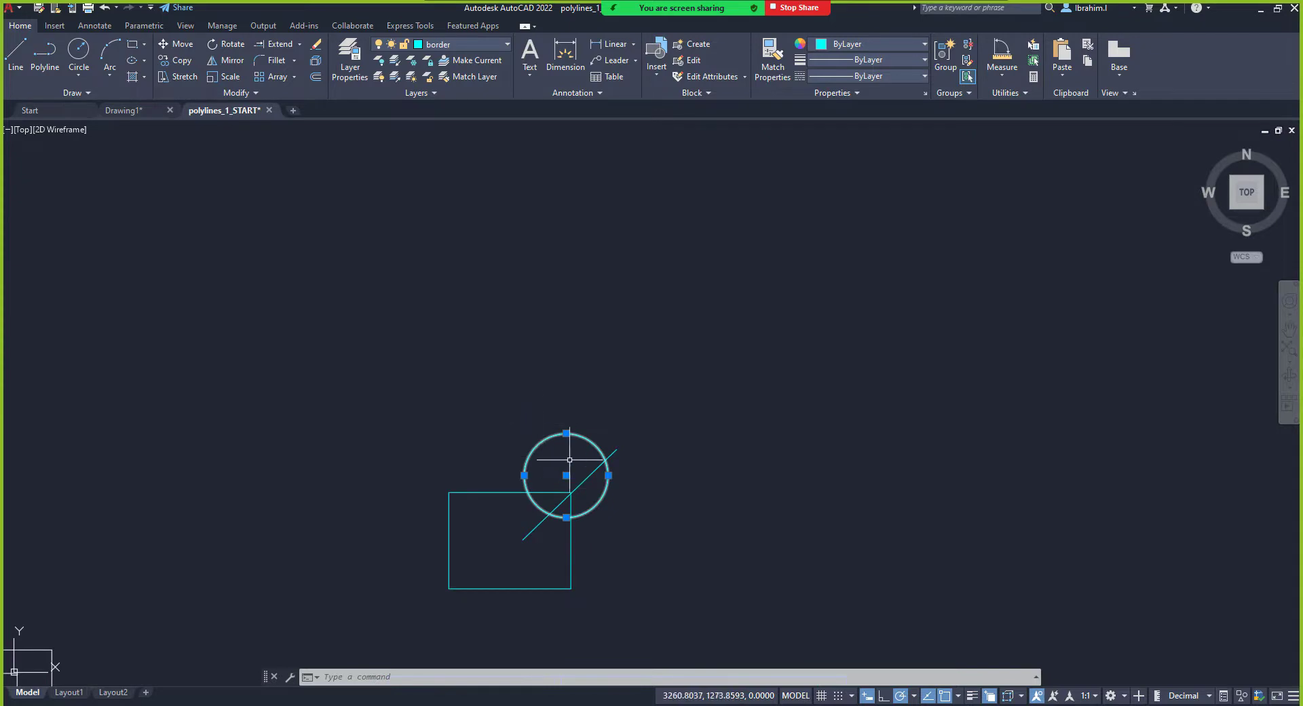
{"action": "scroll", "coordinate": [535, 511], "scroll_direction": "up", "scroll_amount": 4}
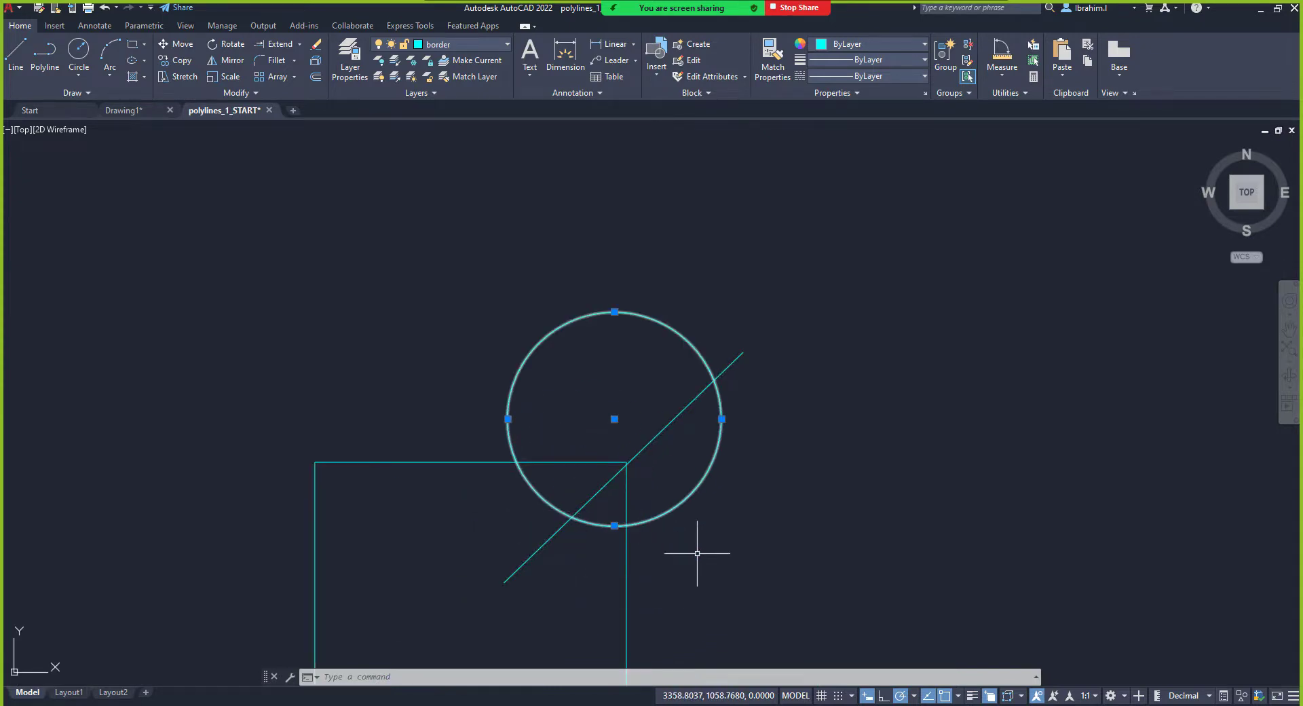
Step: Erase the practice rectangle, circle and diagonal line together
{"action": "left_click", "coordinate": [773, 572]}
{"action": "left_click", "coordinate": [453, 399]}
{"action": "key", "text": "Delete"}
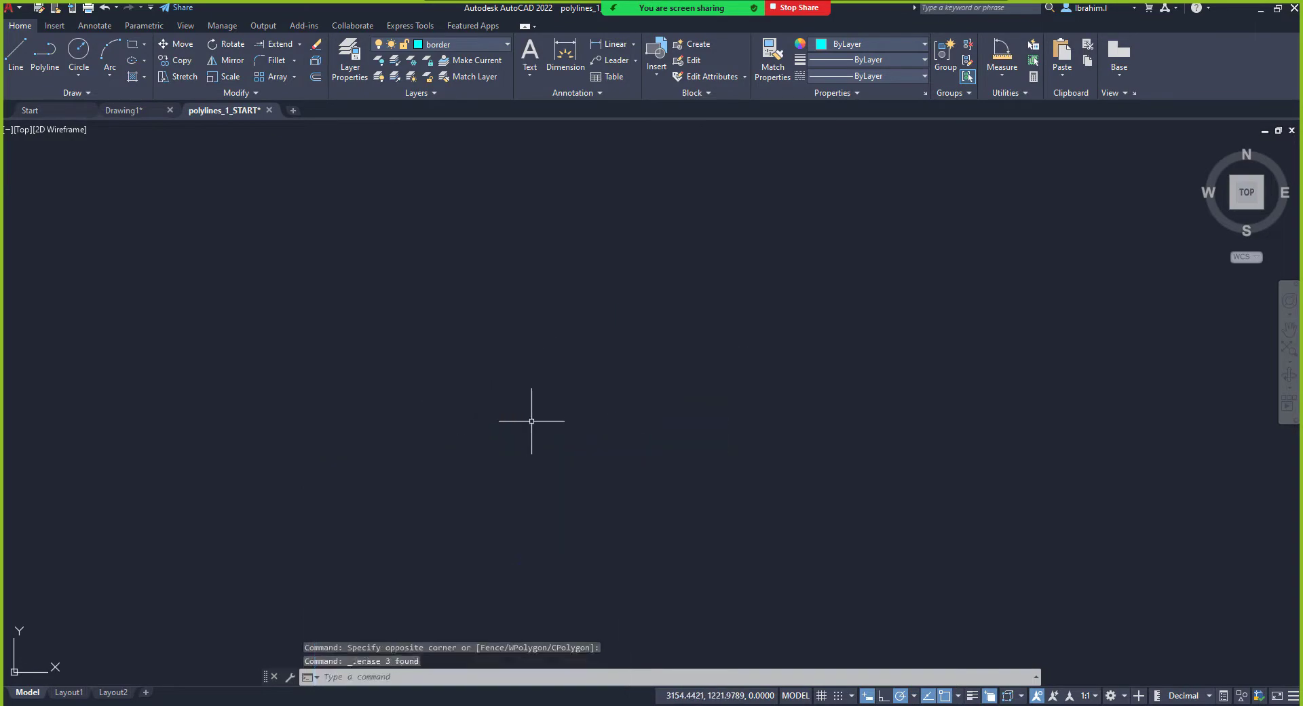
Step: Erase the WAREHOUSE layer line lying under the bottom edge of the cyan STAGING border
{"action": "scroll", "coordinate": [641, 396], "scroll_direction": "down", "scroll_amount": 4}
{"action": "scroll", "coordinate": [604, 661], "scroll_direction": "up", "scroll_amount": 3}
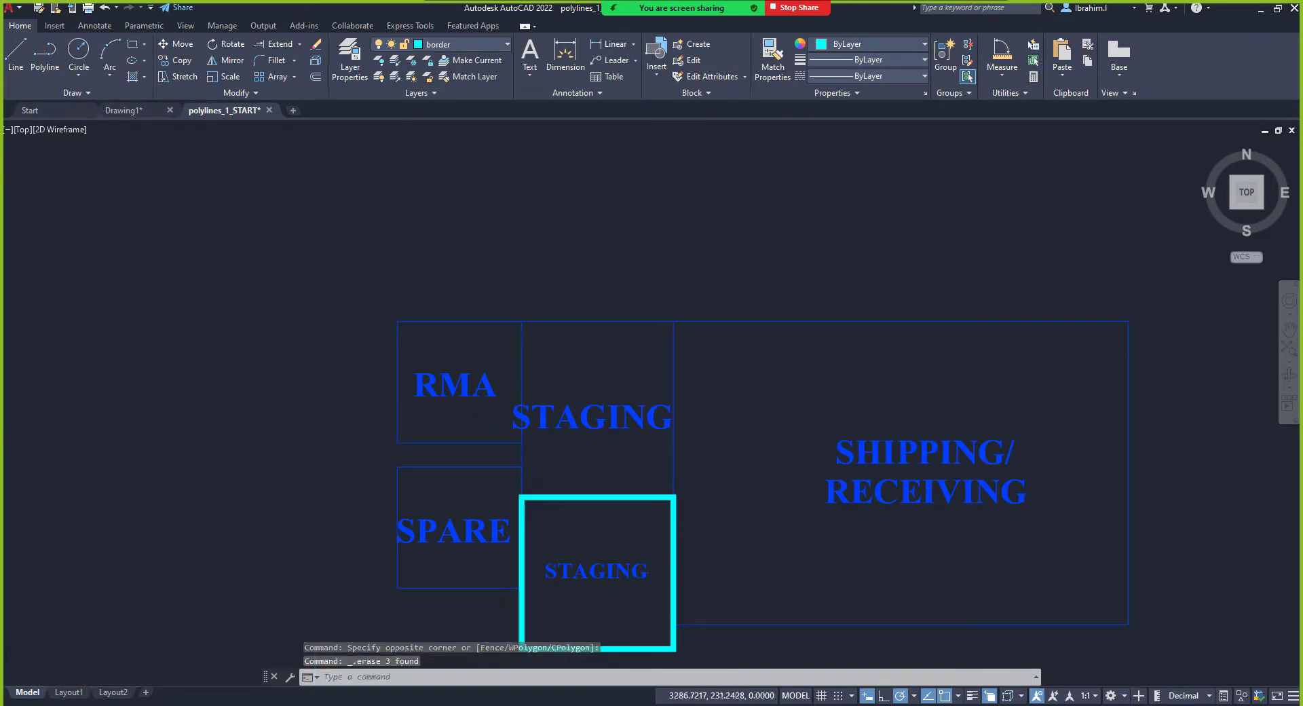
{"action": "scroll", "coordinate": [706, 543], "scroll_direction": "down", "scroll_amount": 4}
{"action": "scroll", "coordinate": [619, 488], "scroll_direction": "up", "scroll_amount": 5}
{"action": "scroll", "coordinate": [663, 509], "scroll_direction": "down", "scroll_amount": 4}
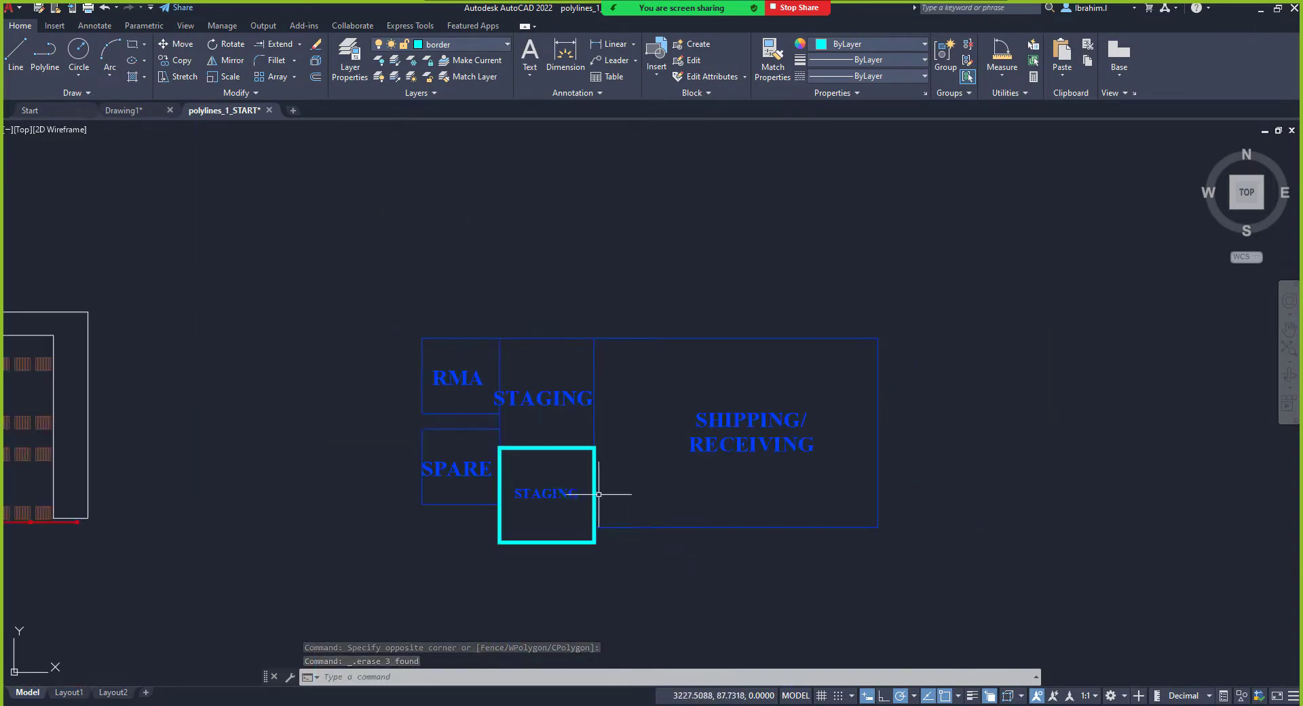
{"action": "scroll", "coordinate": [598, 494], "scroll_direction": "up", "scroll_amount": 2}
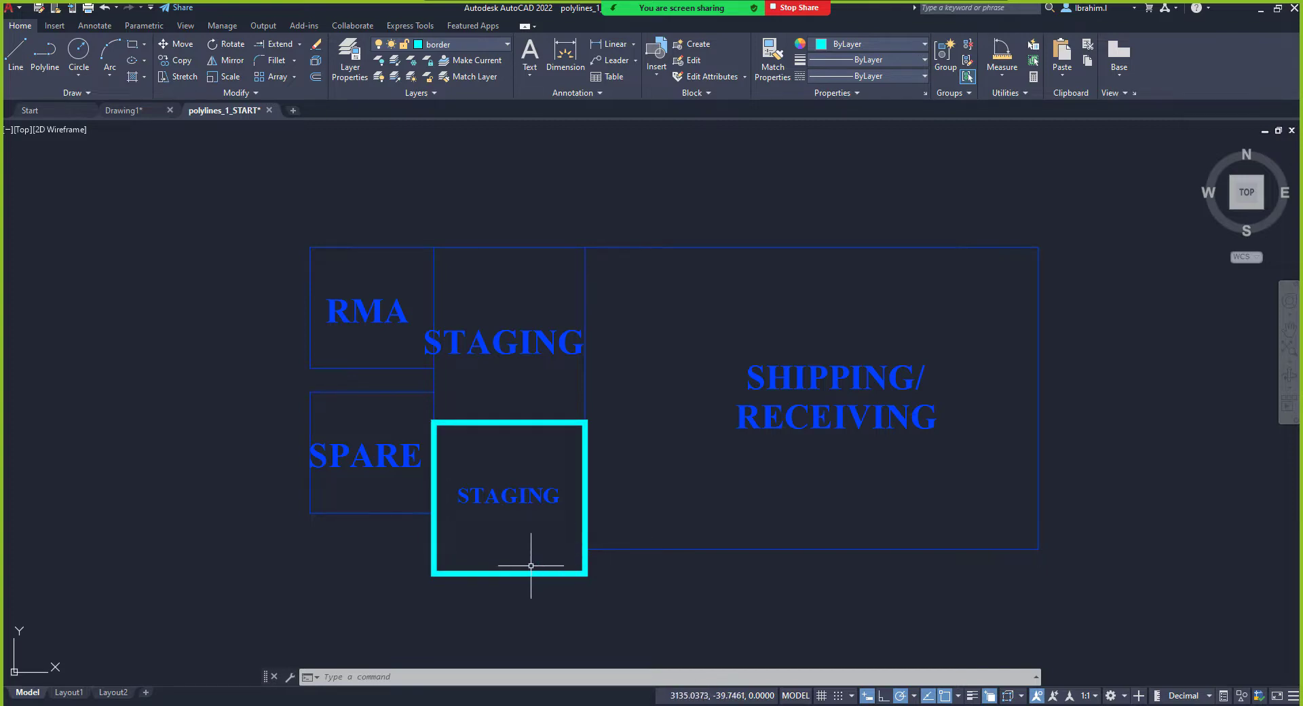
{"action": "scroll", "coordinate": [509, 571], "scroll_direction": "up", "scroll_amount": 2}
{"action": "scroll", "coordinate": [509, 572], "scroll_direction": "up", "scroll_amount": 2}
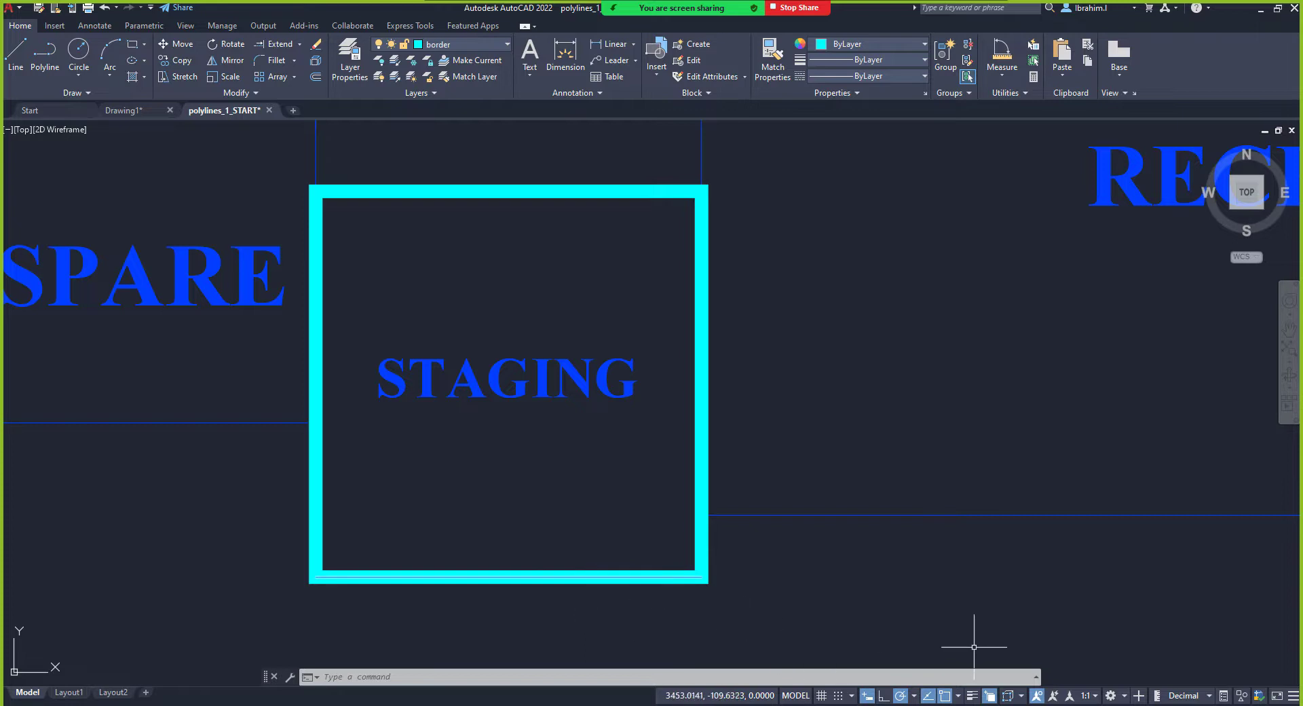
{"action": "left_click", "coordinate": [428, 629]}
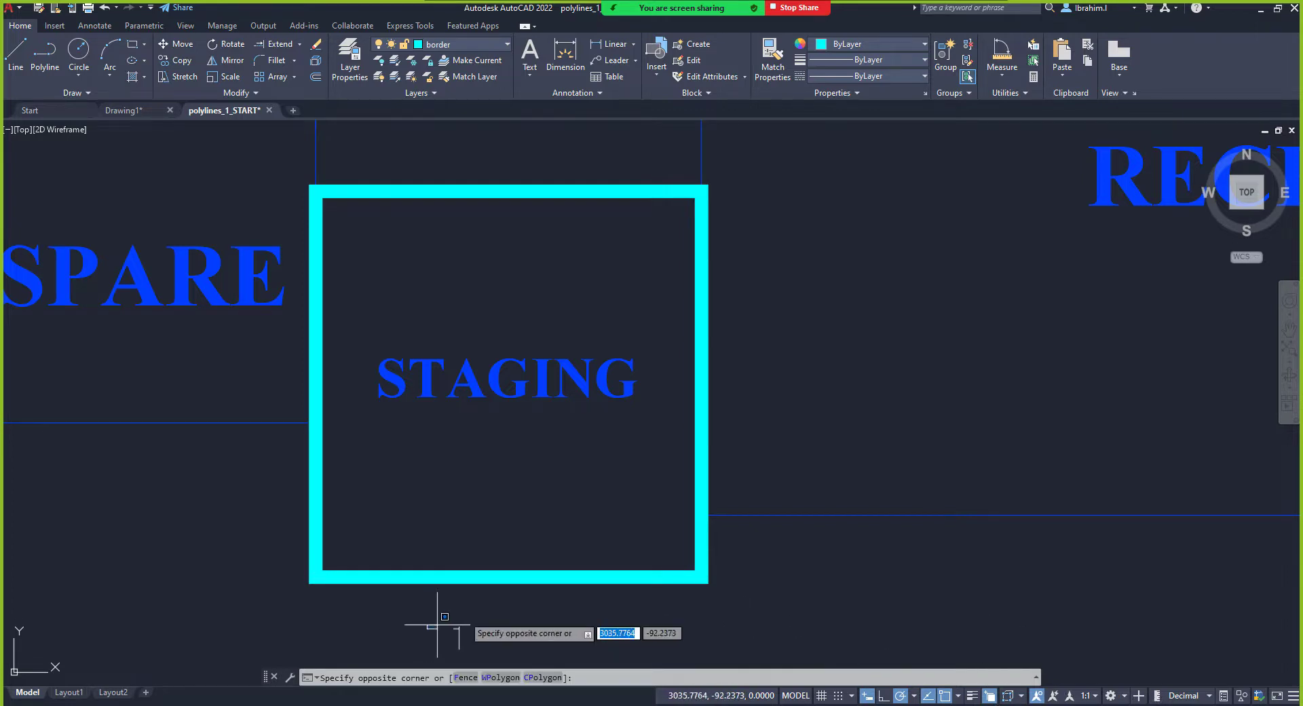
{"action": "left_click", "coordinate": [477, 606]}
{"action": "left_click", "coordinate": [517, 577]}
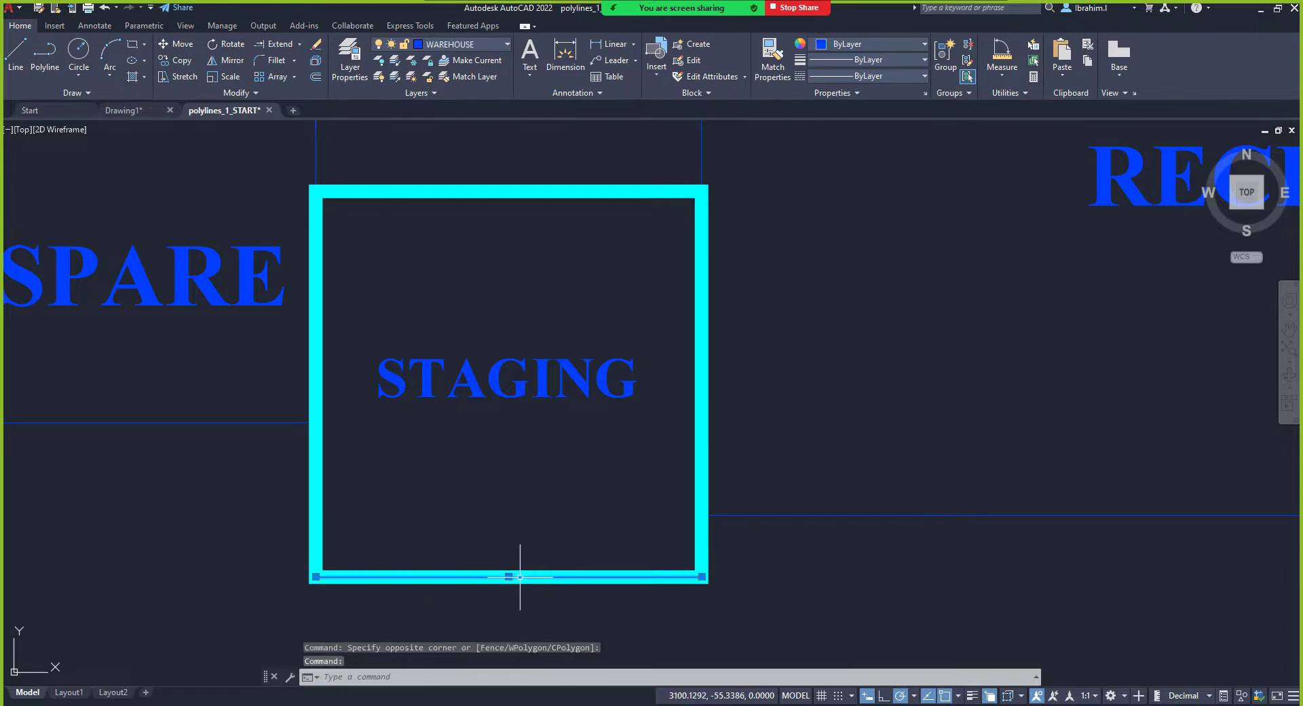
{"action": "scroll", "coordinate": [517, 579], "scroll_direction": "down", "scroll_amount": 4}
{"action": "scroll", "coordinate": [516, 583], "scroll_direction": "up", "scroll_amount": 6}
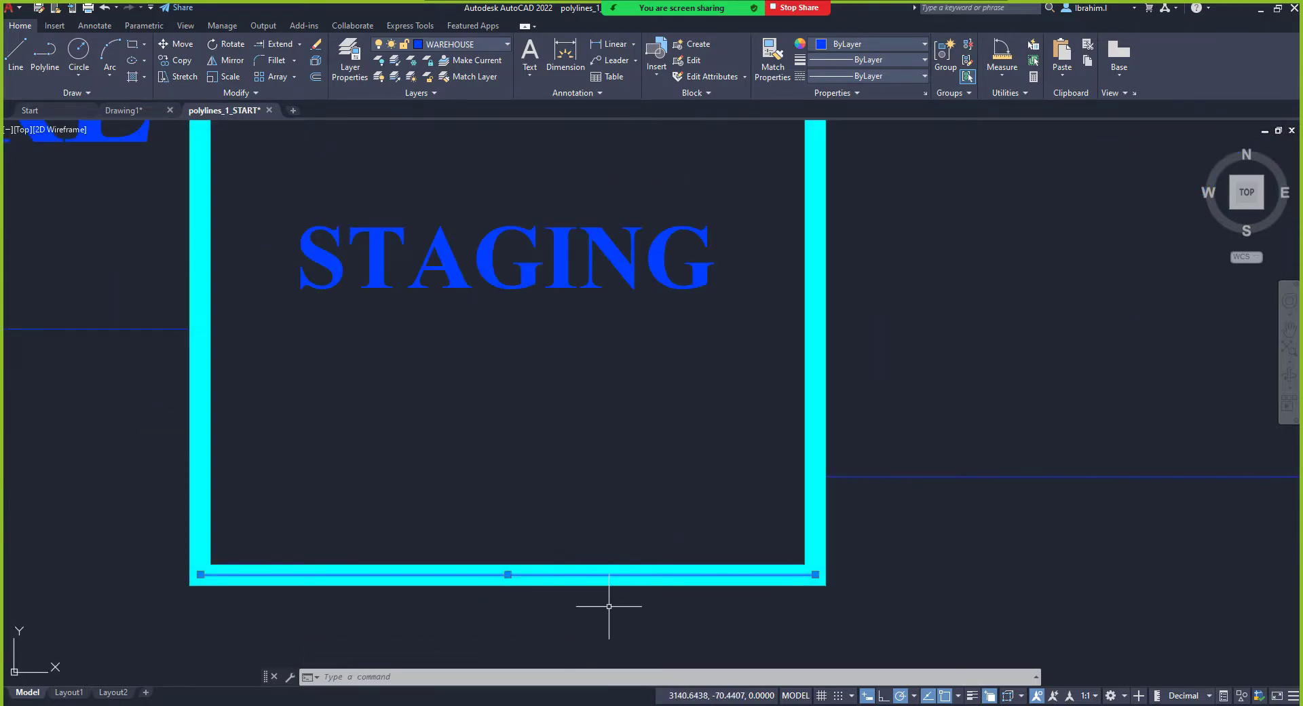
{"action": "key", "text": "Delete"}
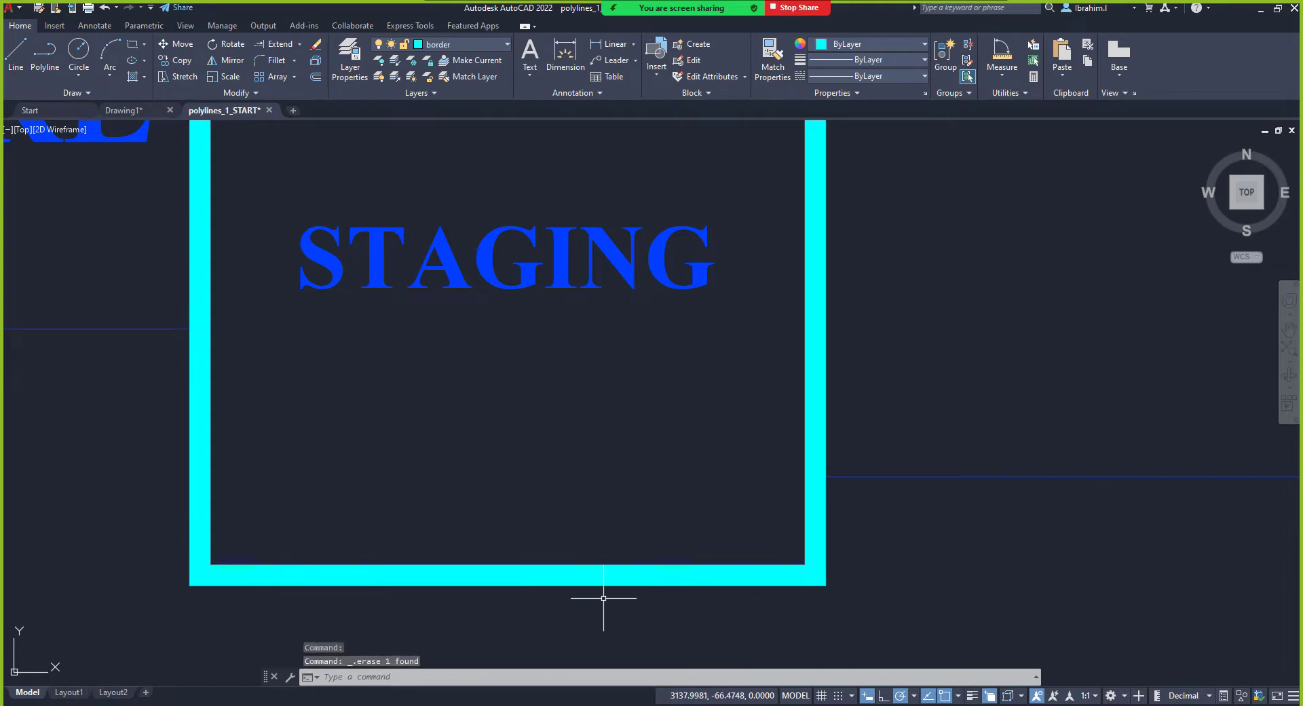
Step: Select the cyan STAGING border polyline, check its layer and global width in Quick Properties, and close the read-out
{"action": "left_click", "coordinate": [533, 607]}
{"action": "left_click", "coordinate": [514, 542]}
{"action": "scroll", "coordinate": [524, 547], "scroll_direction": "down", "scroll_amount": 4}
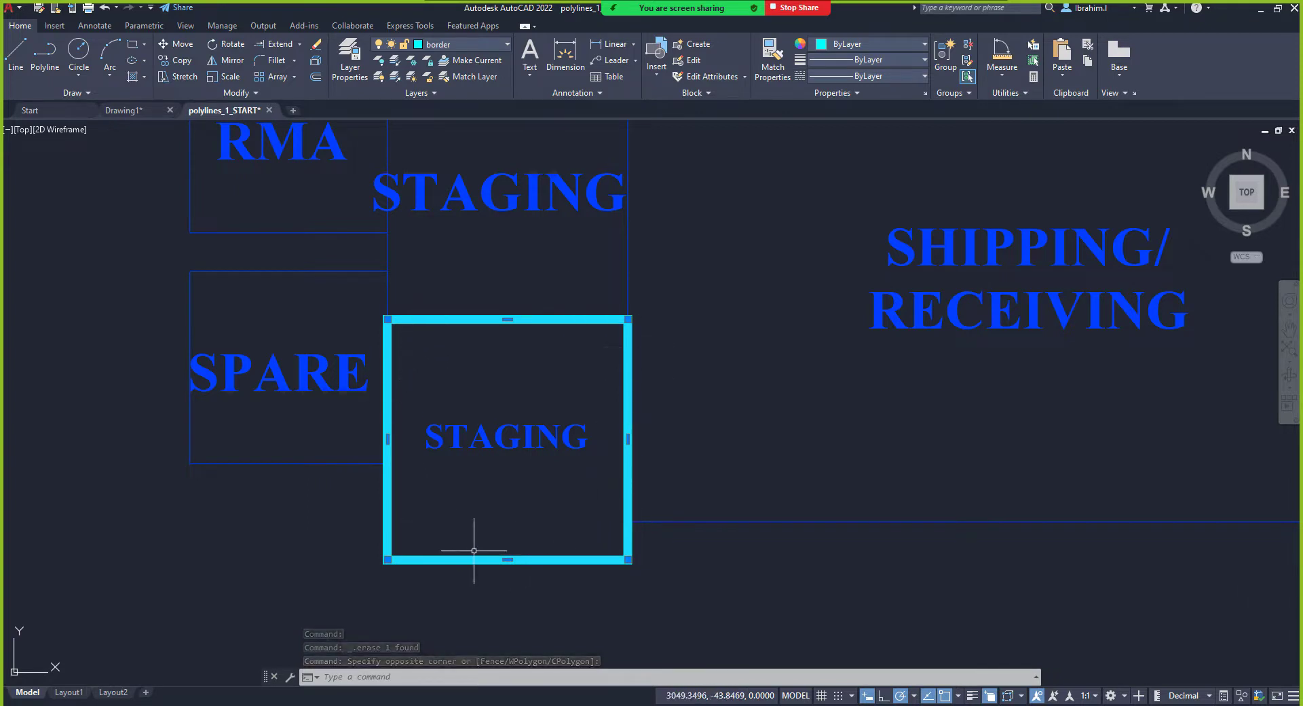
{"action": "right_click", "coordinate": [705, 441]}
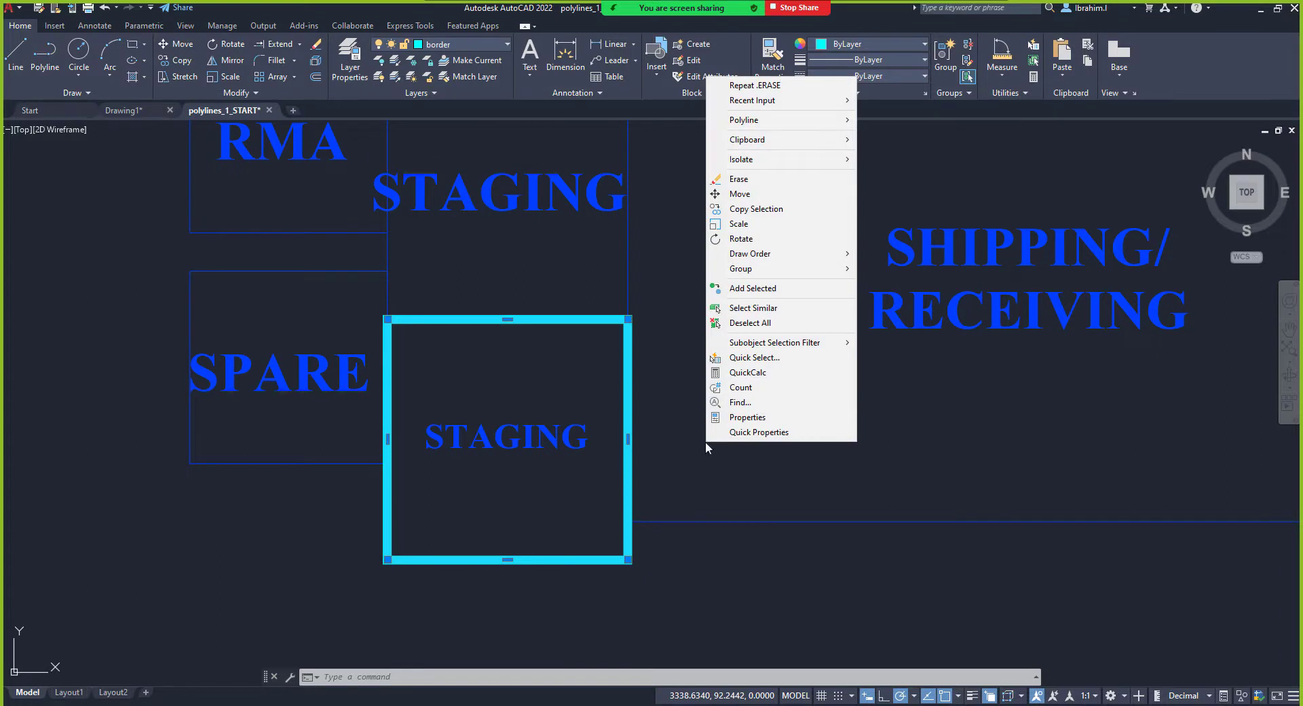
{"action": "left_click", "coordinate": [753, 432]}
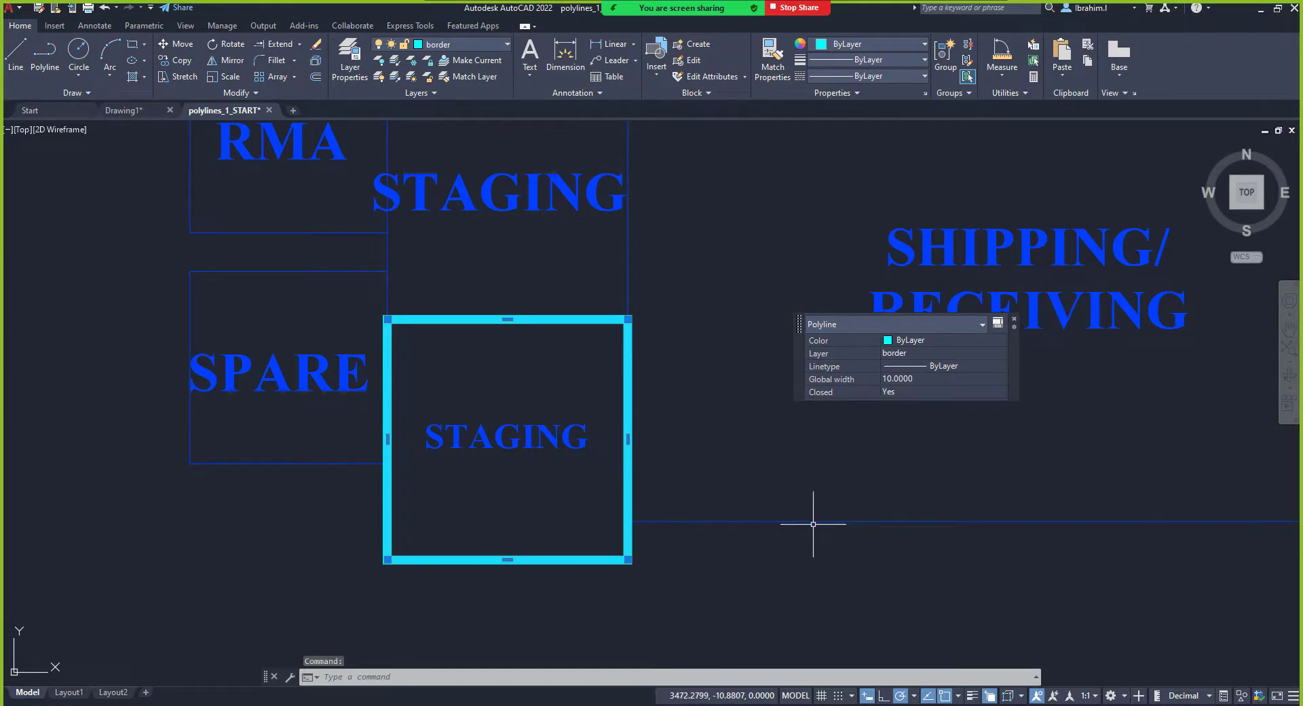
{"action": "left_click", "coordinate": [1013, 319]}
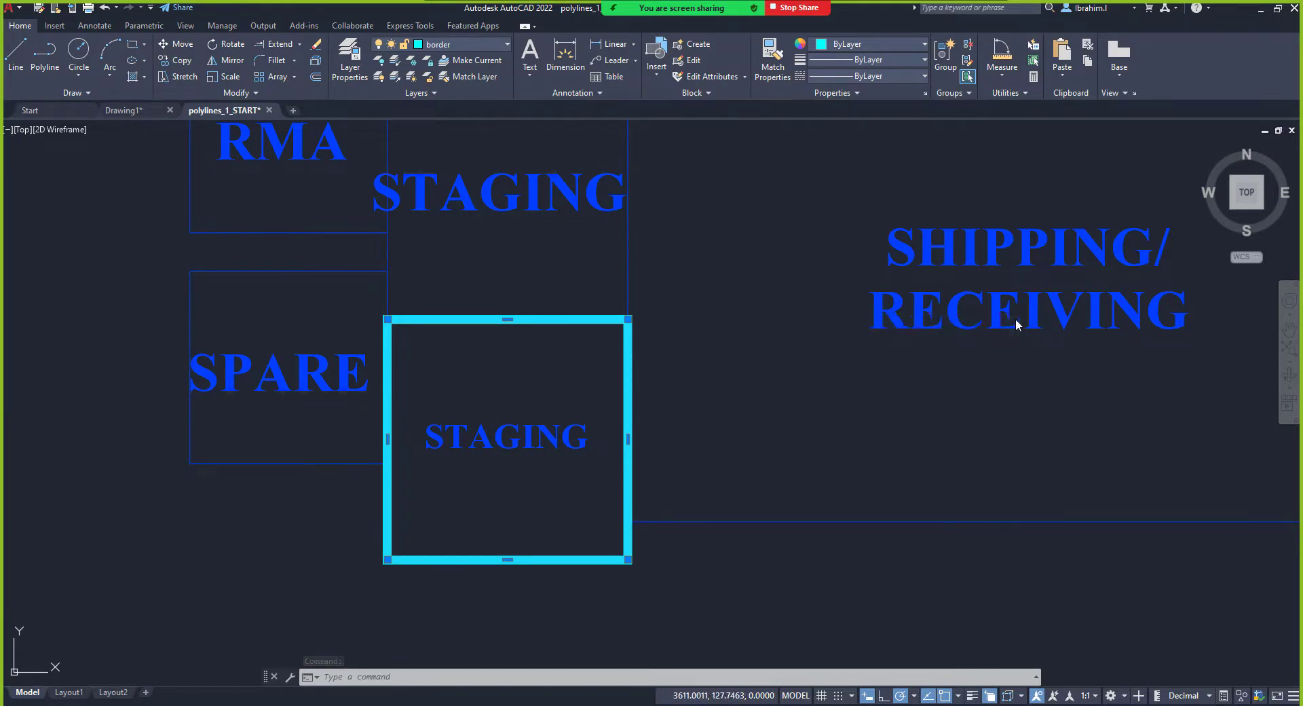
Step: Examine the general and geometry properties of the selected cyan STAGING border in the full Properties palette, then close it
{"action": "right_click", "coordinate": [719, 411]}
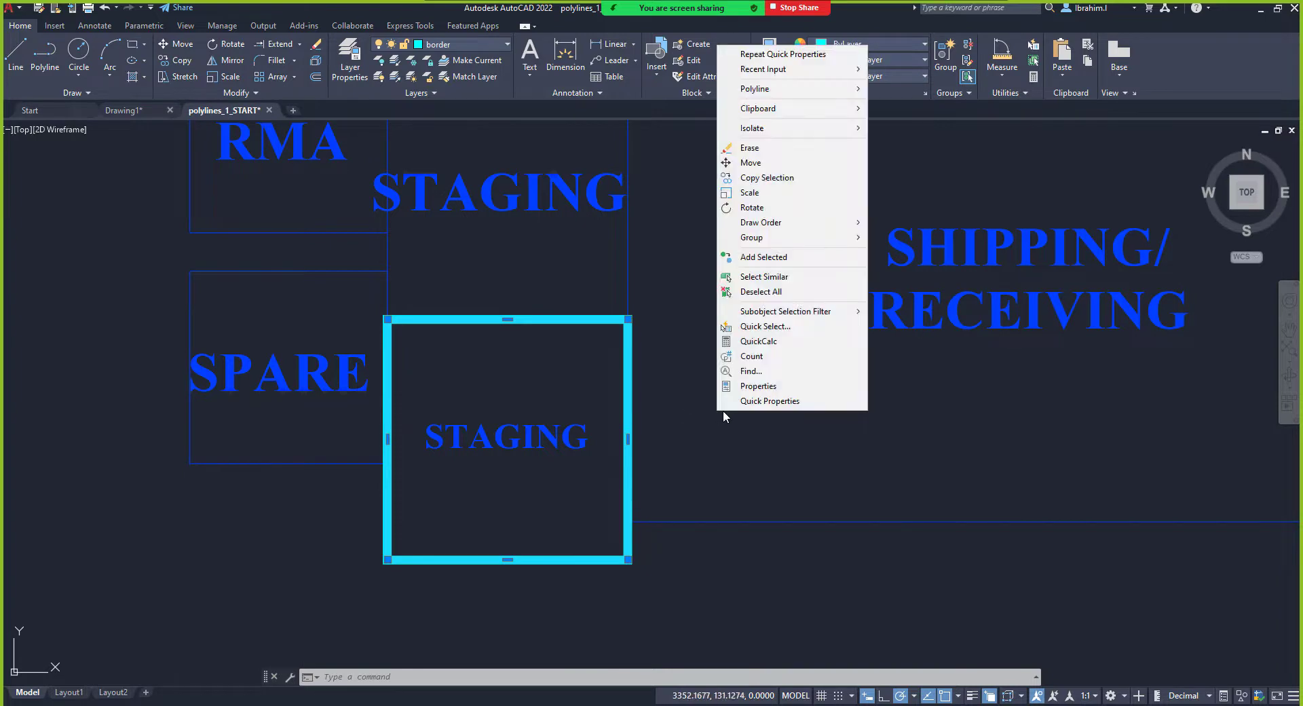
{"action": "left_click", "coordinate": [747, 384]}
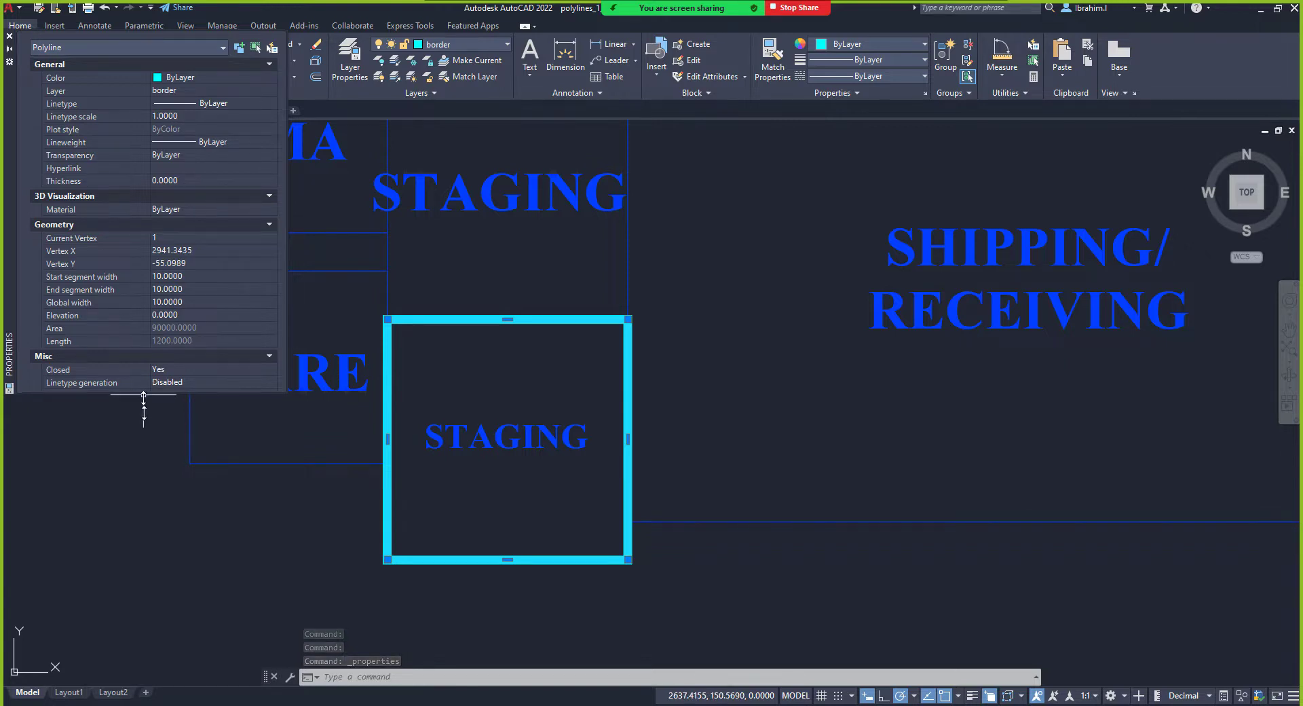
{"action": "left_click_drag", "start_coordinate": [144, 392], "coordinate": [143, 560]}
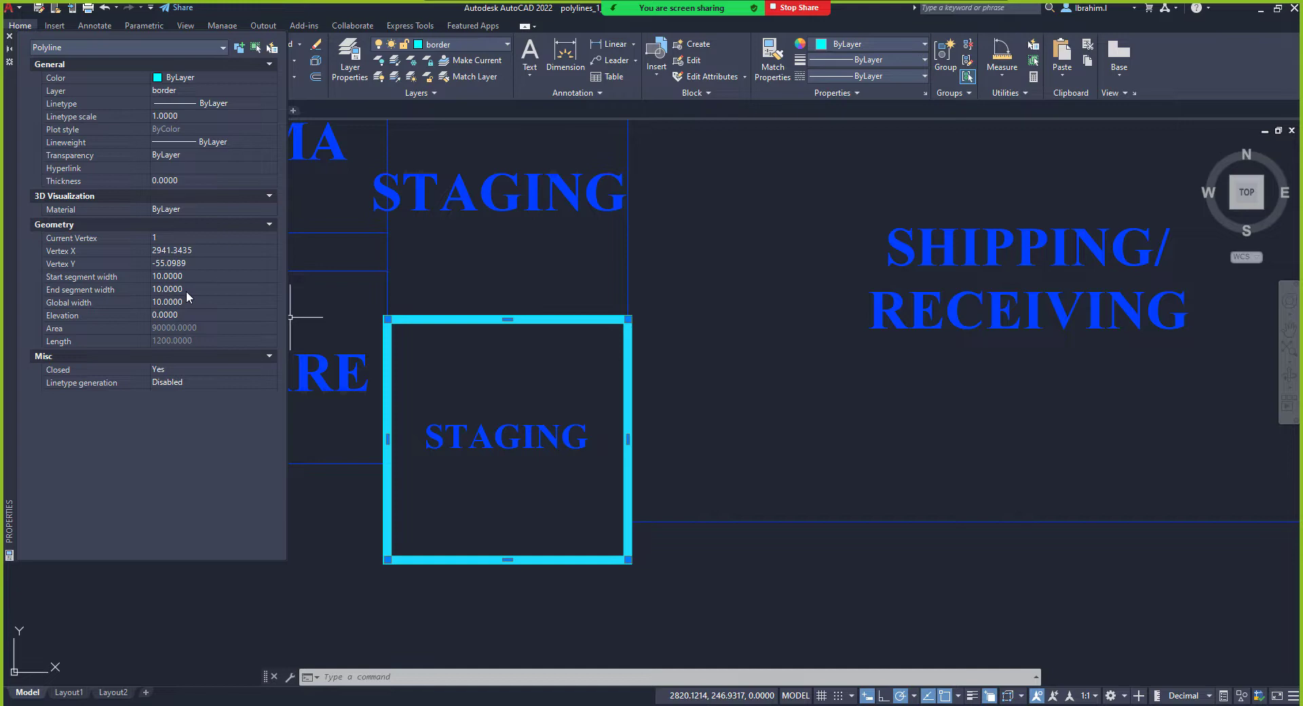
{"action": "left_click", "coordinate": [10, 38]}
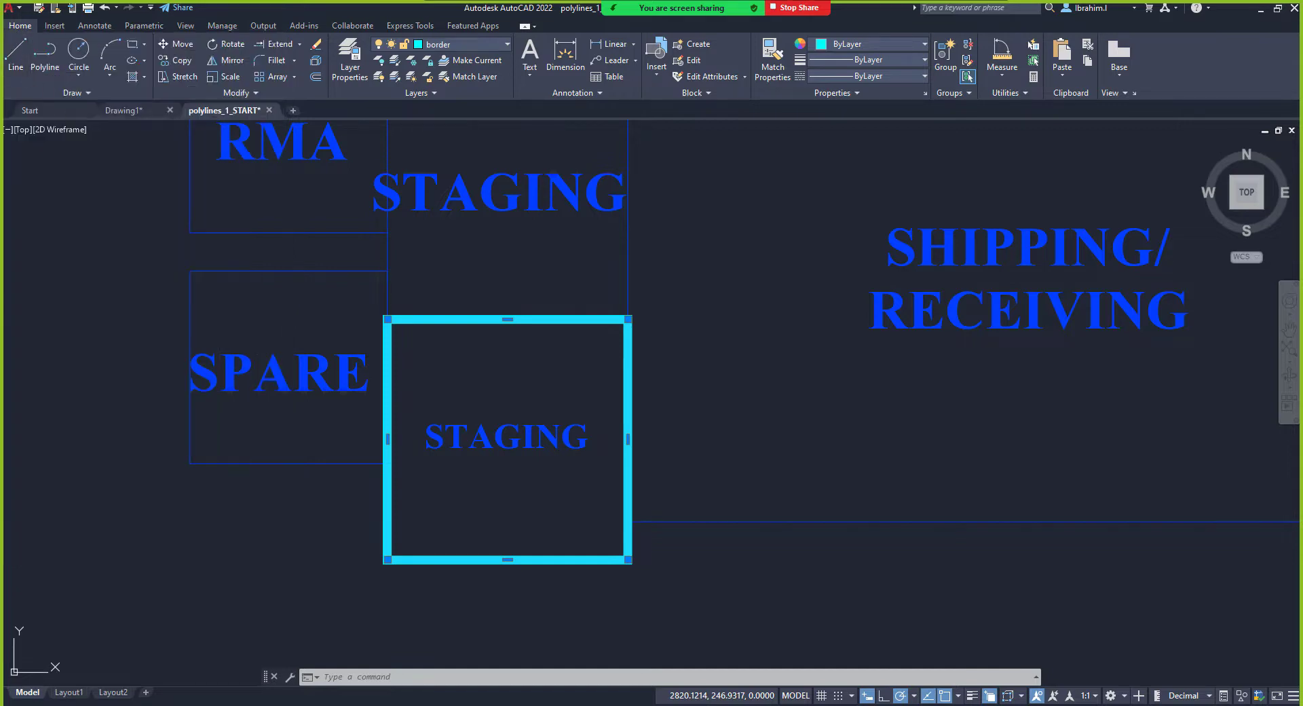
Step: Start a polyline at the upper-left corner of the RMA room with starting and ending widths of 10
{"action": "scroll", "coordinate": [189, 406], "scroll_direction": "down", "scroll_amount": 7}
{"action": "scroll", "coordinate": [186, 325], "scroll_direction": "up", "scroll_amount": 4}
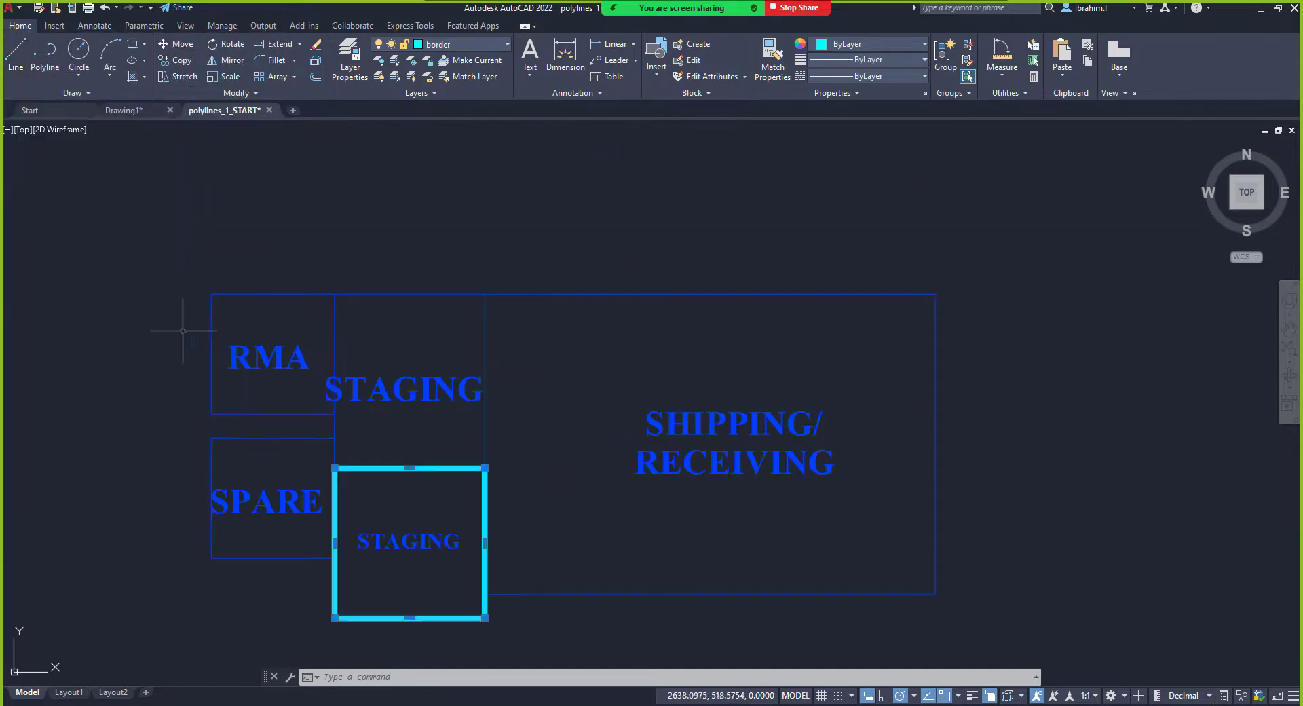
{"action": "left_click", "coordinate": [49, 58]}
{"action": "scroll", "coordinate": [237, 350], "scroll_direction": "up", "scroll_amount": 4}
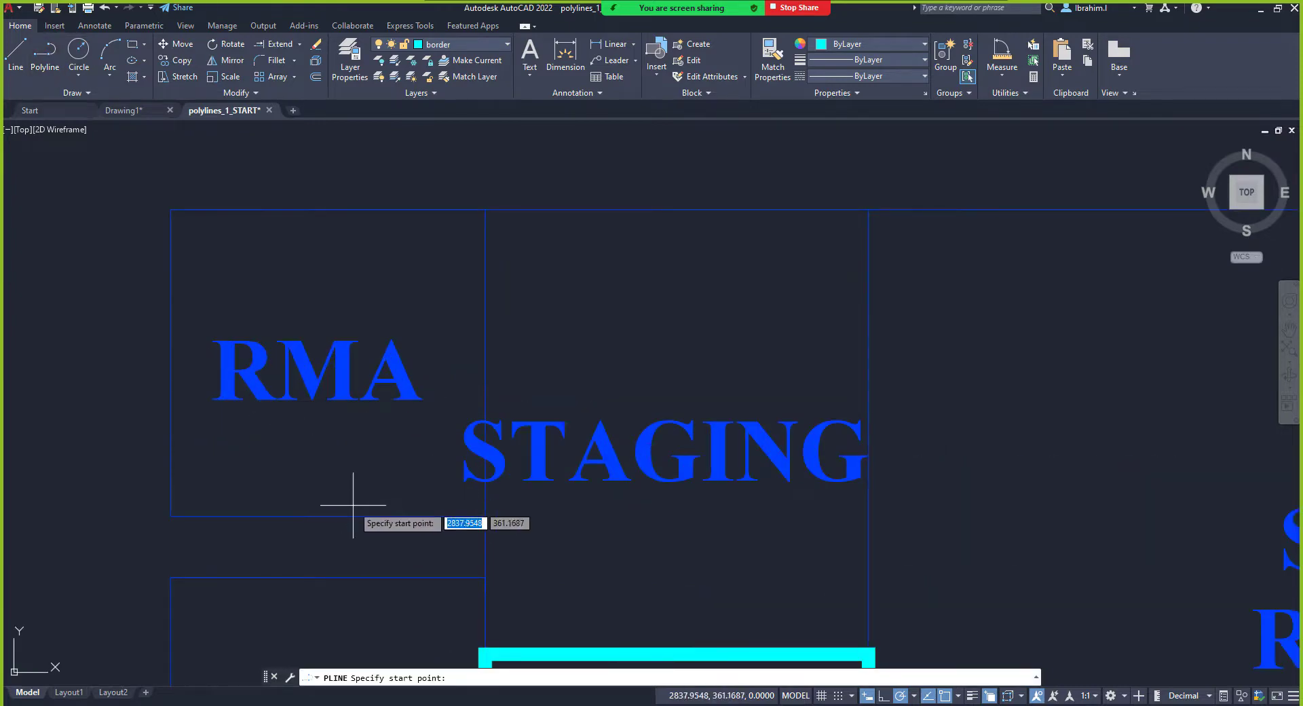
{"action": "left_click", "coordinate": [170, 209]}
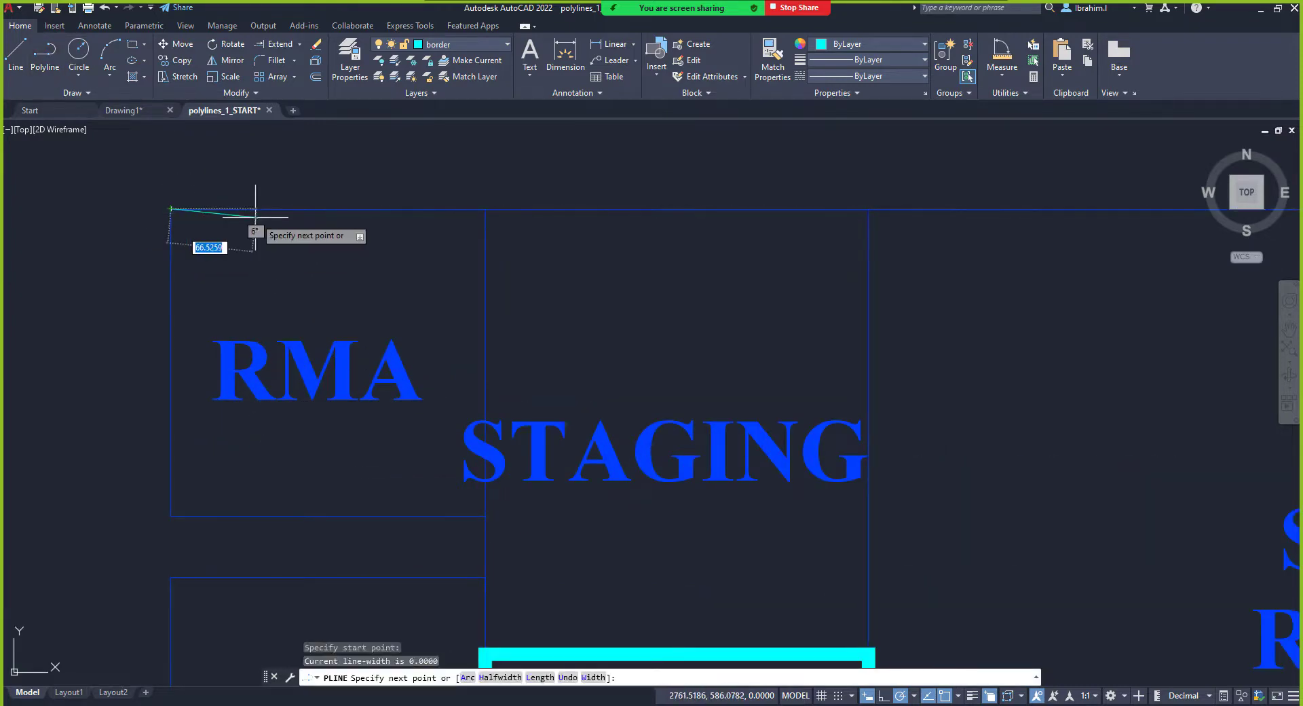
{"action": "right_click", "coordinate": [281, 248]}
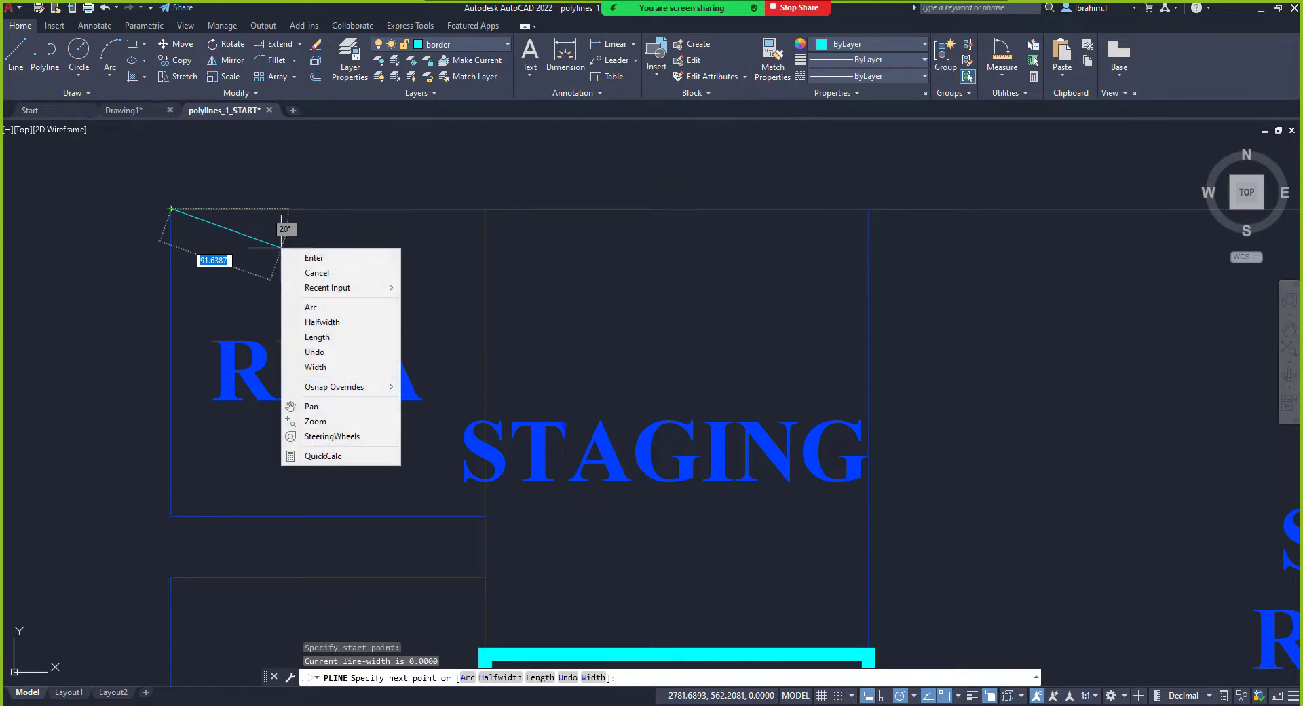
{"action": "left_click", "coordinate": [316, 367]}
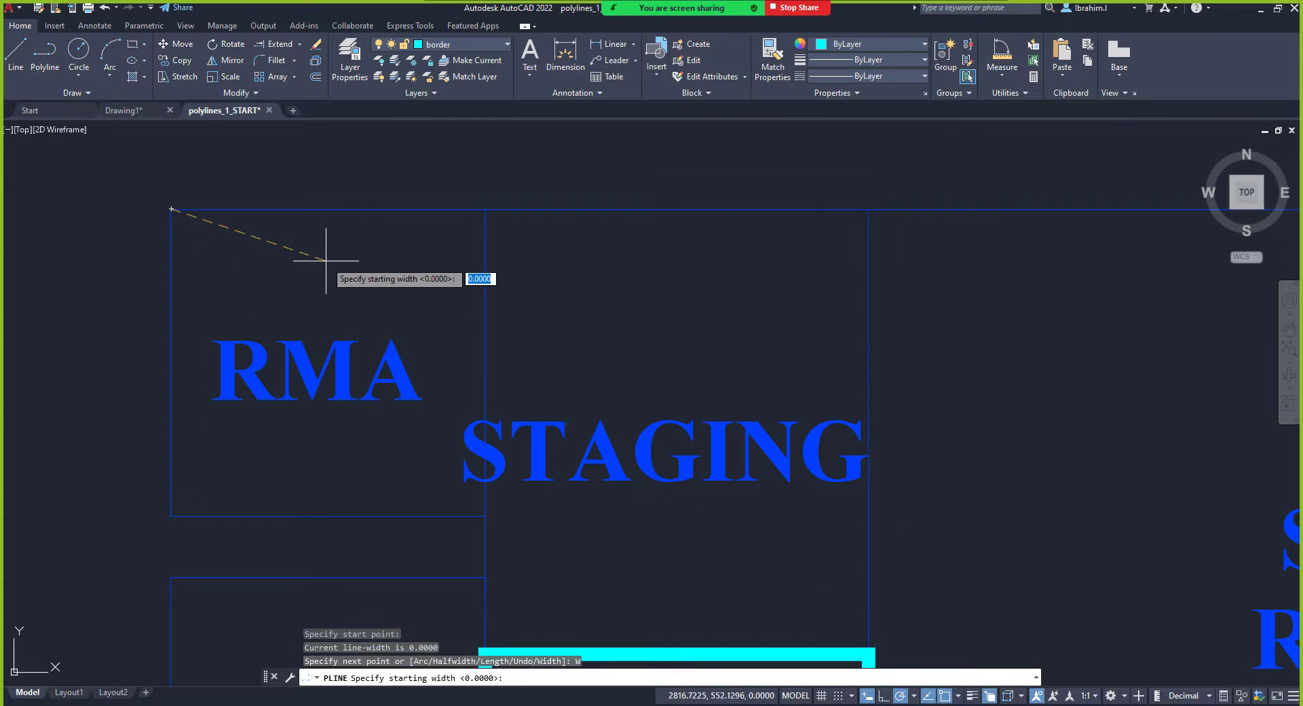
{"action": "key", "text": "Return"}
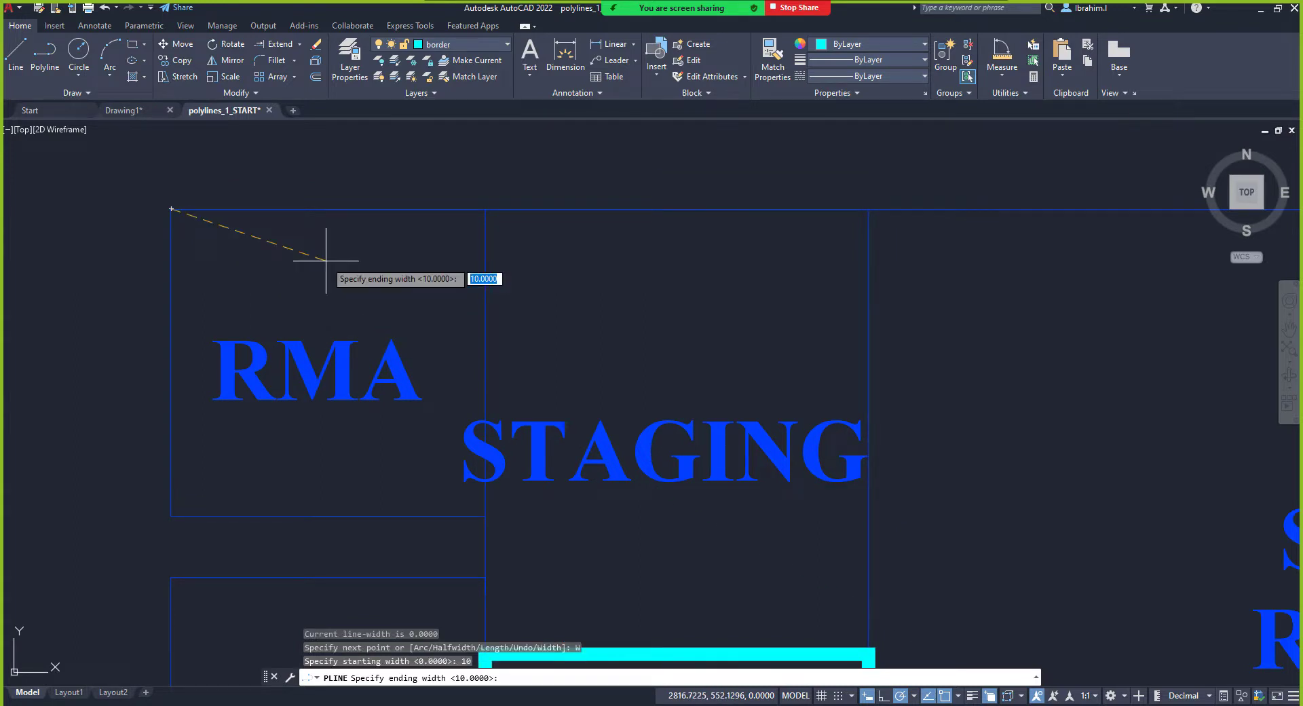
{"action": "type", "text": "10"}
{"action": "key", "text": "Return"}
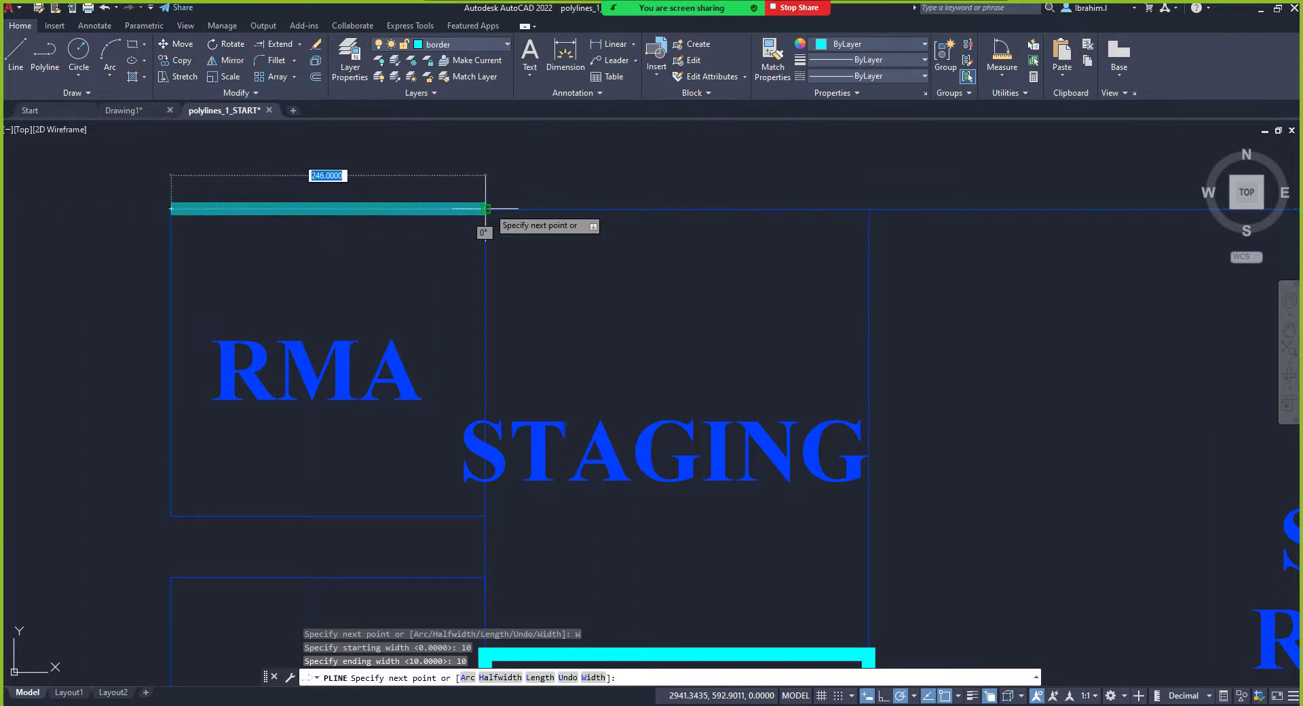
Step: Trace the polyline clockwise through the remaining three corners of the RMA room and finish the border with the Close option
{"action": "left_click", "coordinate": [485, 209]}
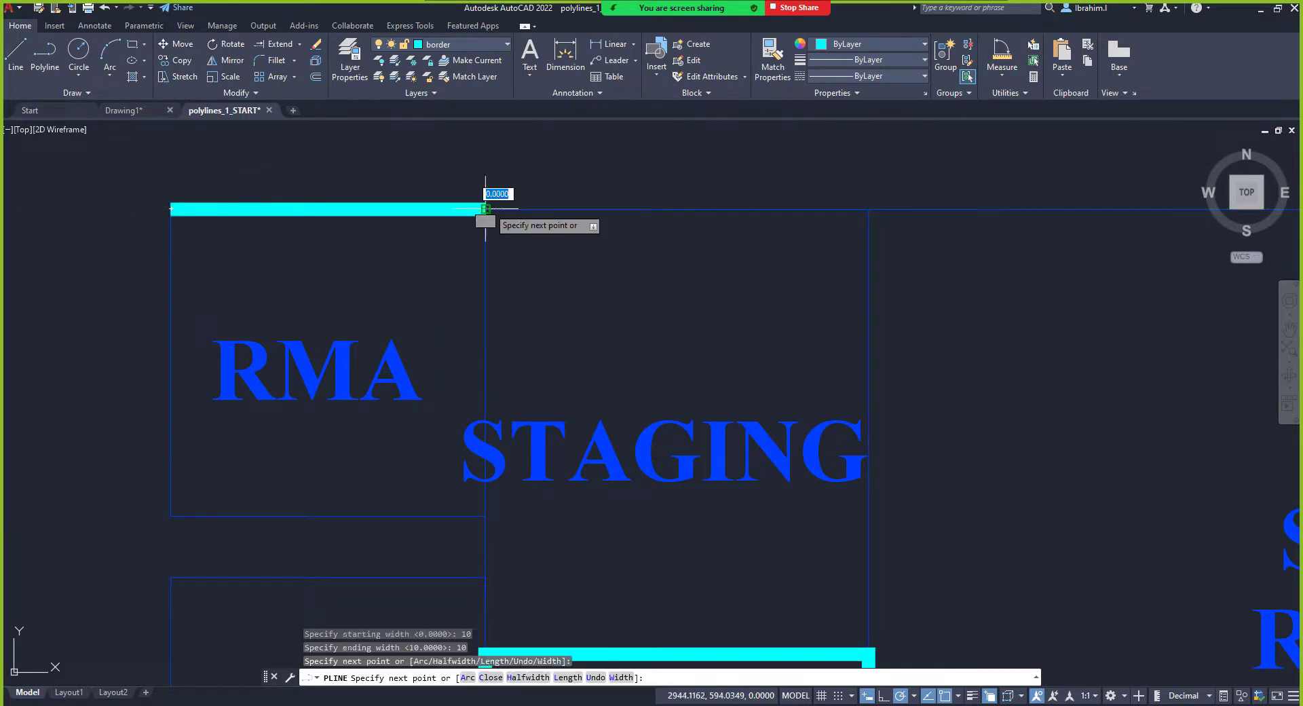
{"action": "left_click", "coordinate": [486, 515]}
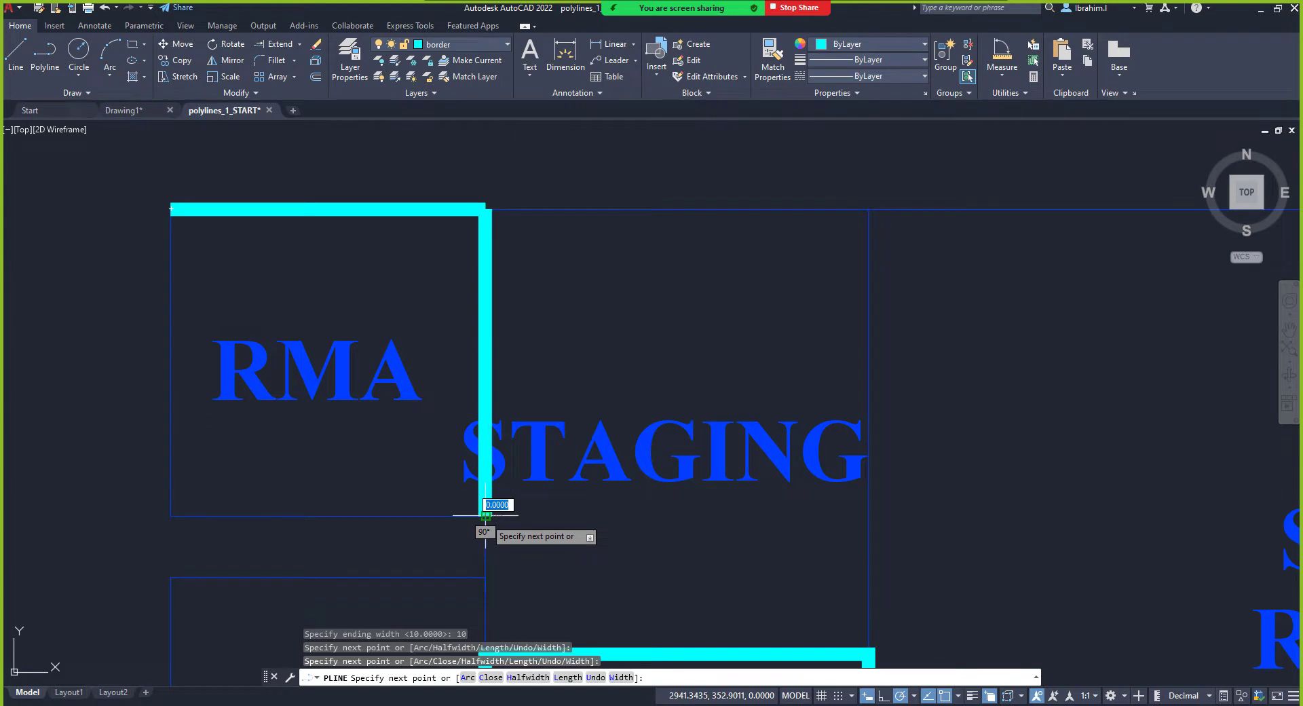
{"action": "left_click", "coordinate": [172, 518]}
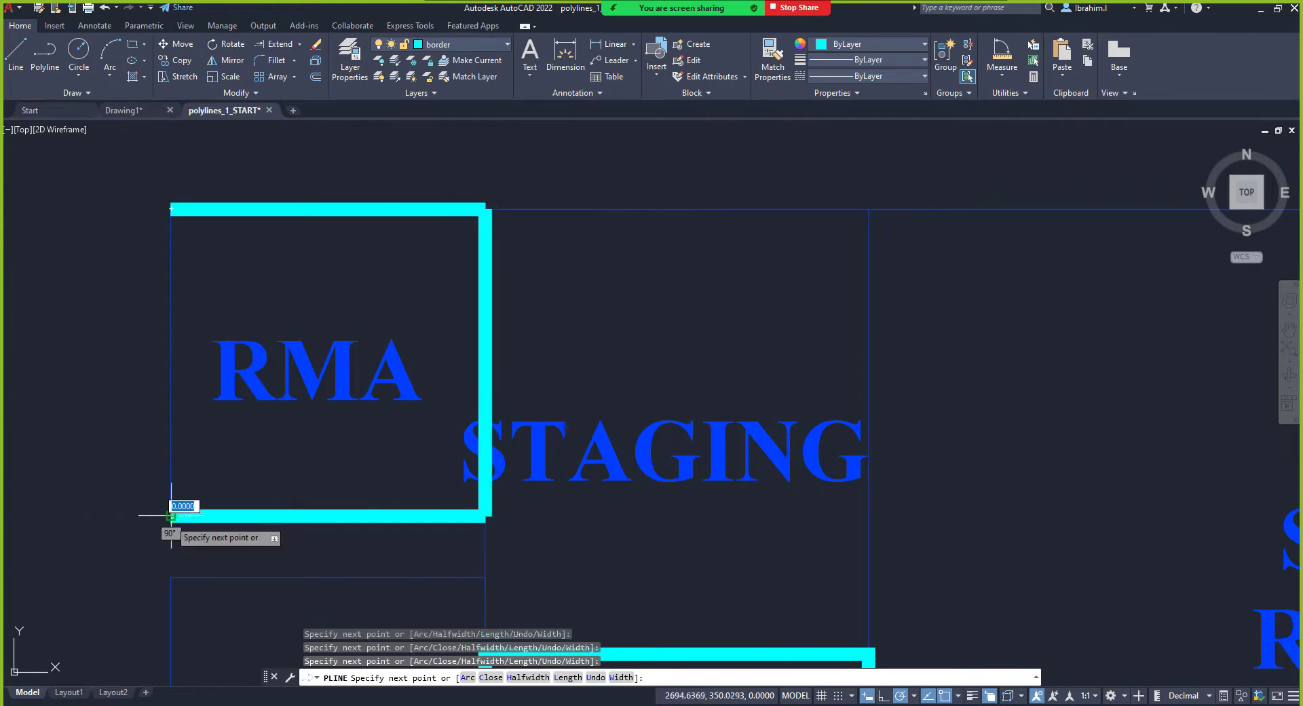
{"action": "right_click", "coordinate": [170, 403]}
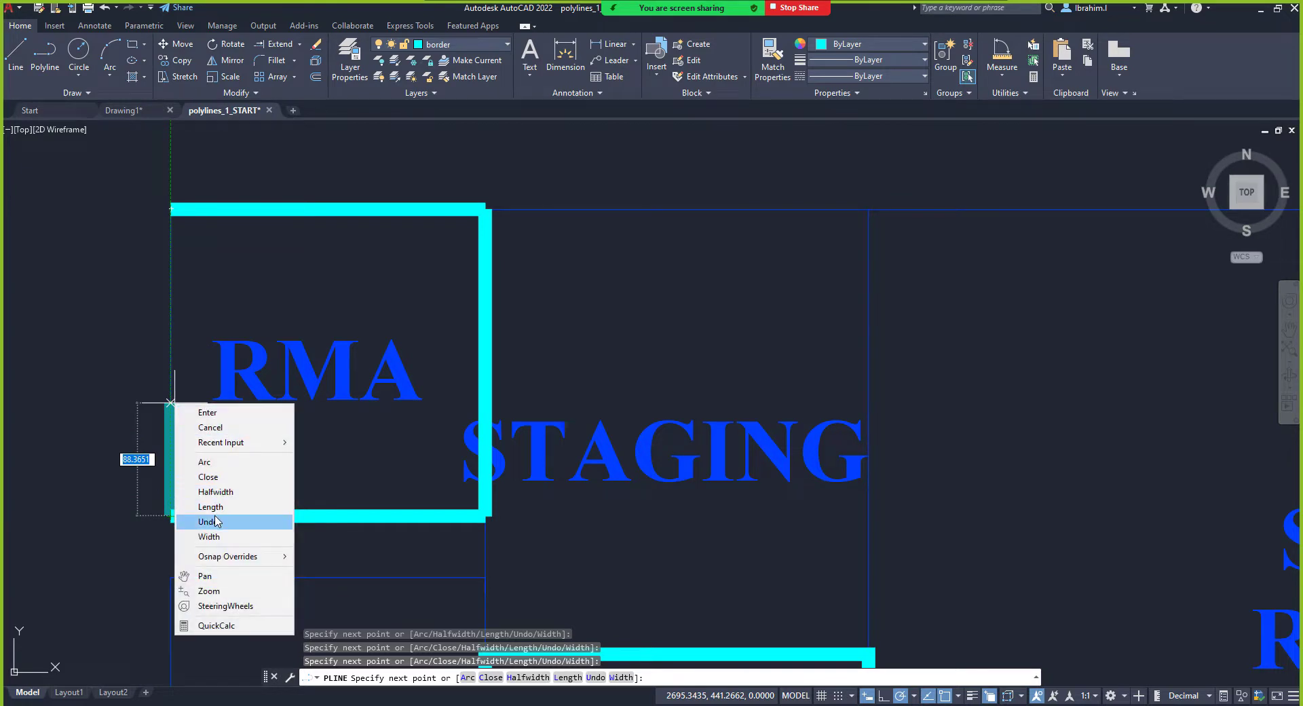
{"action": "left_click", "coordinate": [210, 477]}
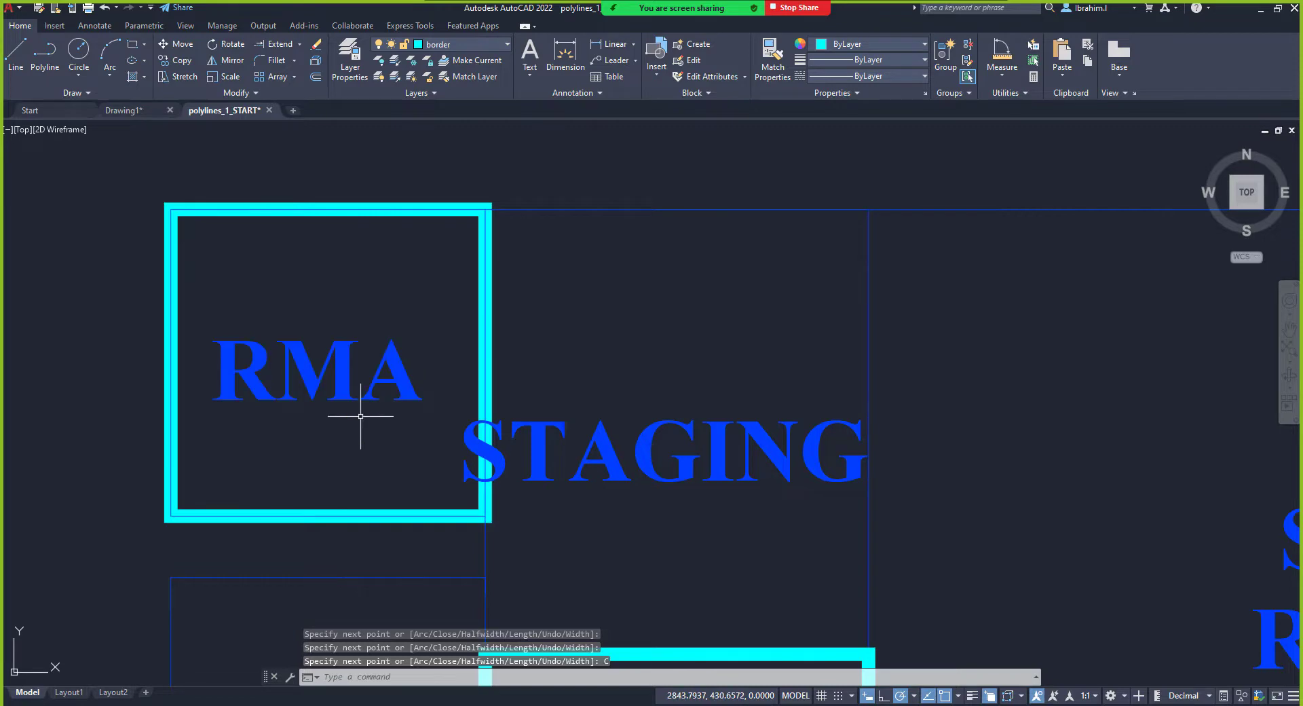
Step: Draw a polyline along the top, right and bottom sides of the SPARE room, starting at its upper-left corner
{"action": "scroll", "coordinate": [339, 350], "scroll_direction": "down", "scroll_amount": 3}
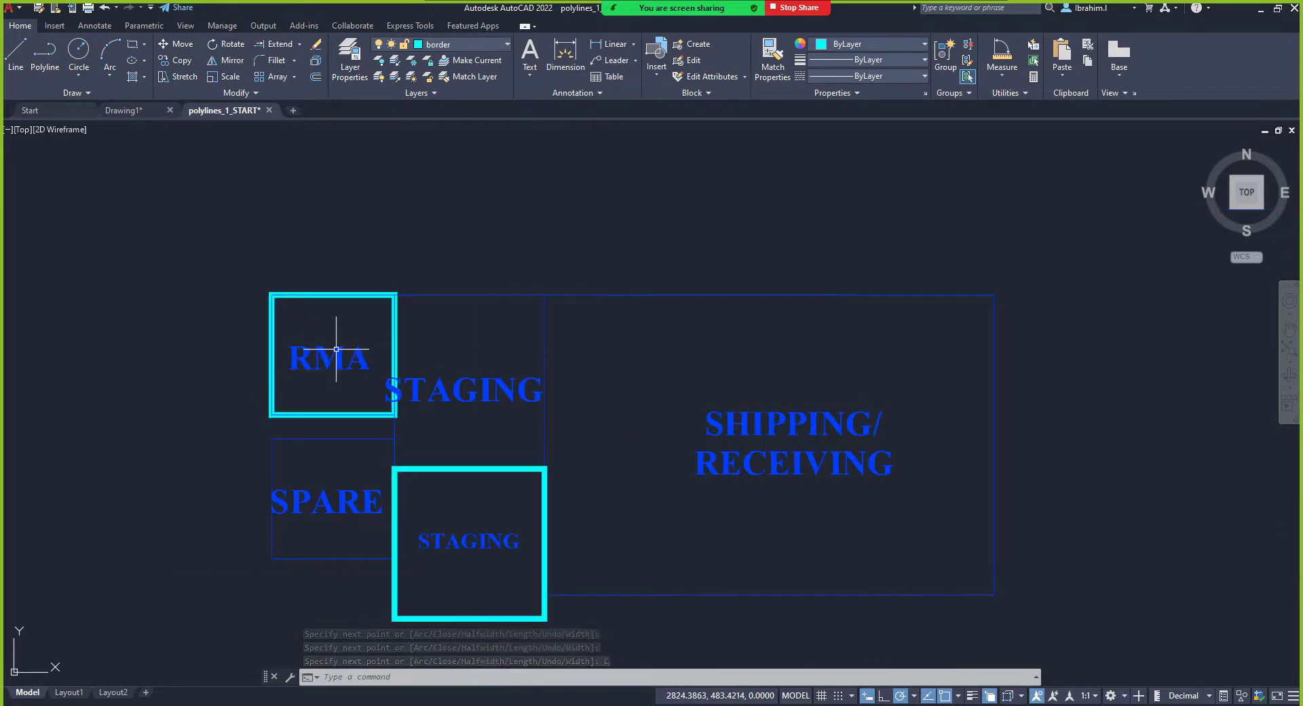
{"action": "scroll", "coordinate": [338, 375], "scroll_direction": "up", "scroll_amount": 2}
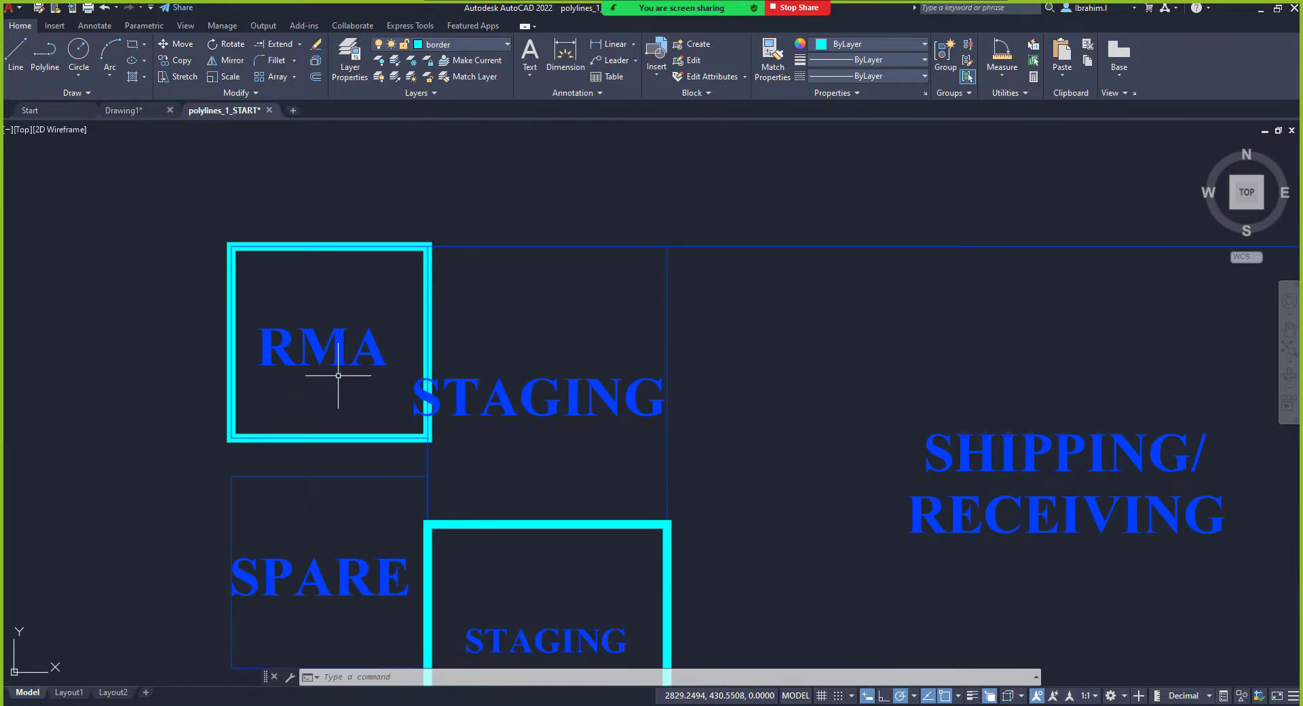
{"action": "scroll", "coordinate": [323, 462], "scroll_direction": "down", "scroll_amount": 3}
{"action": "scroll", "coordinate": [297, 585], "scroll_direction": "up", "scroll_amount": 3}
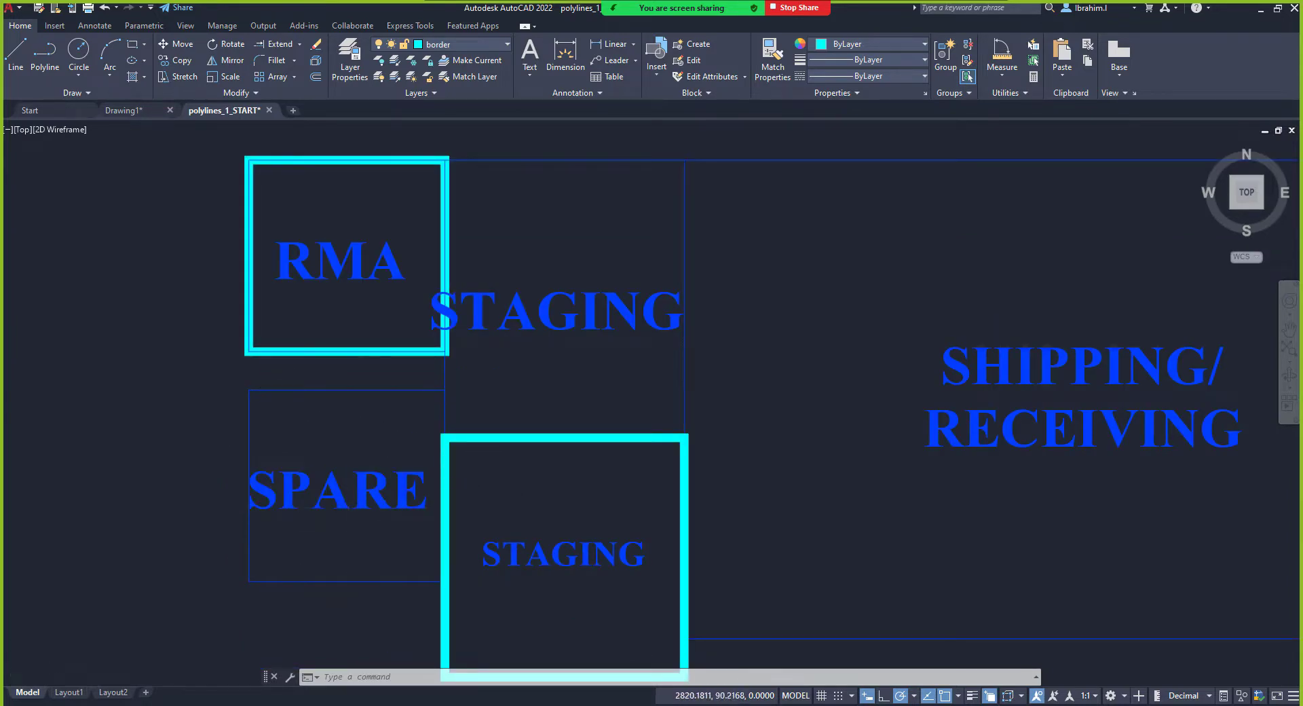
{"action": "scroll", "coordinate": [338, 529], "scroll_direction": "up", "scroll_amount": 2}
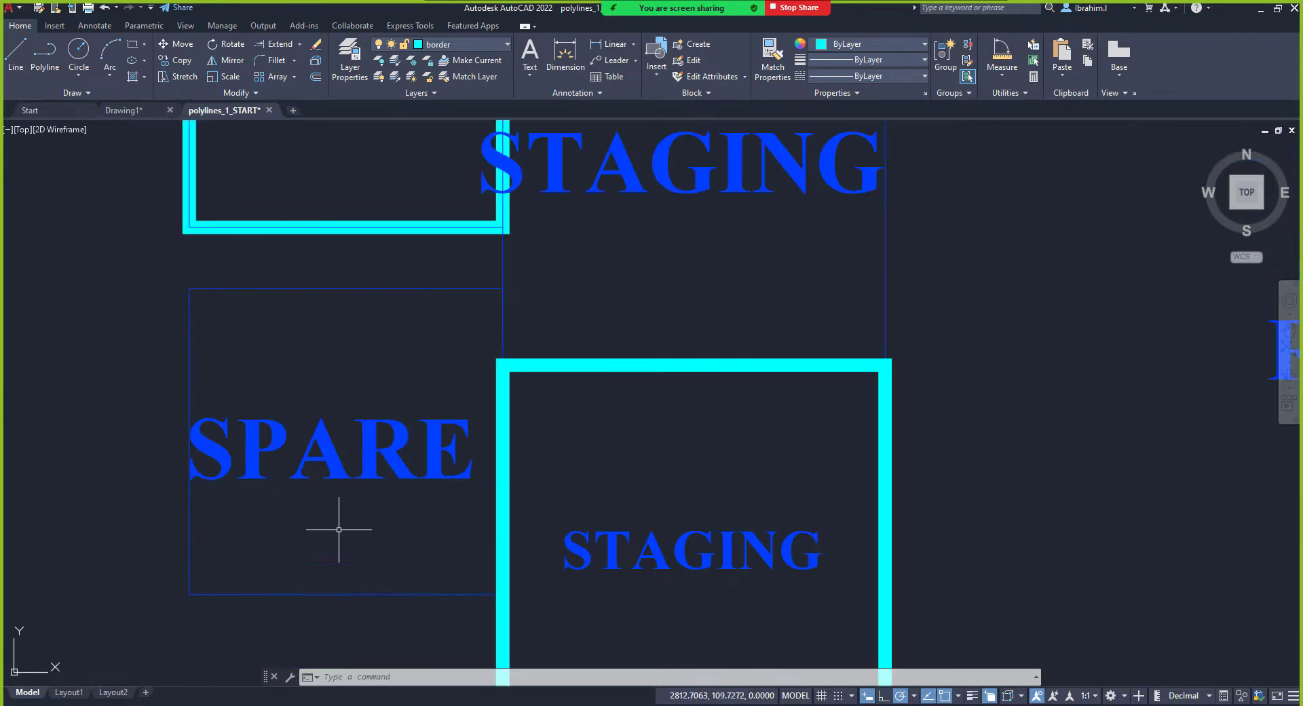
{"action": "left_click", "coordinate": [46, 61]}
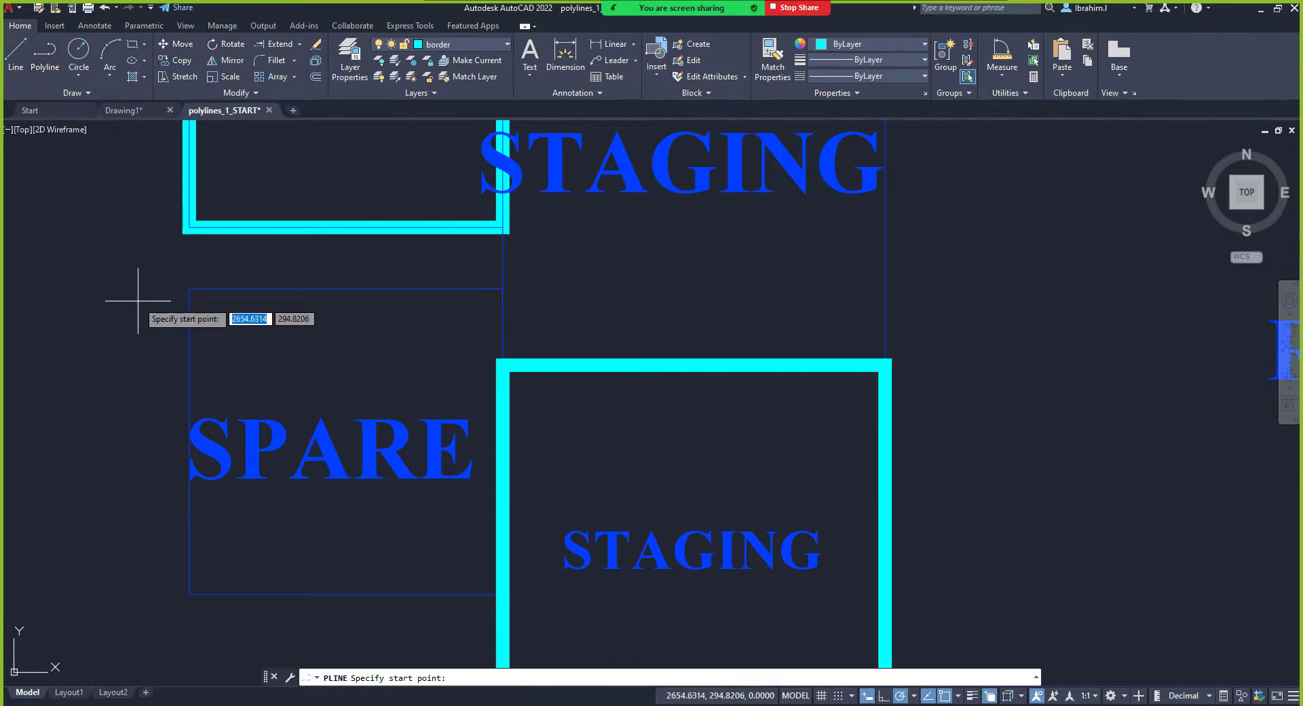
{"action": "left_click", "coordinate": [189, 288]}
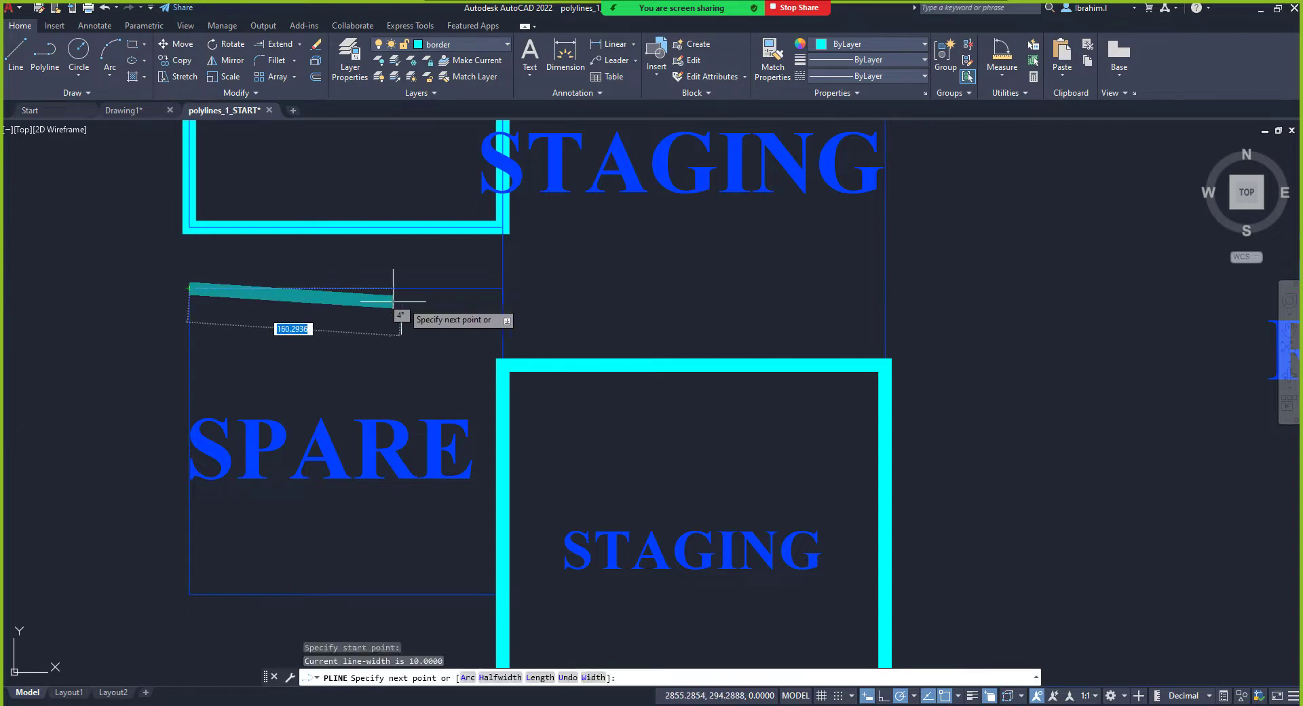
{"action": "left_click", "coordinate": [502, 288]}
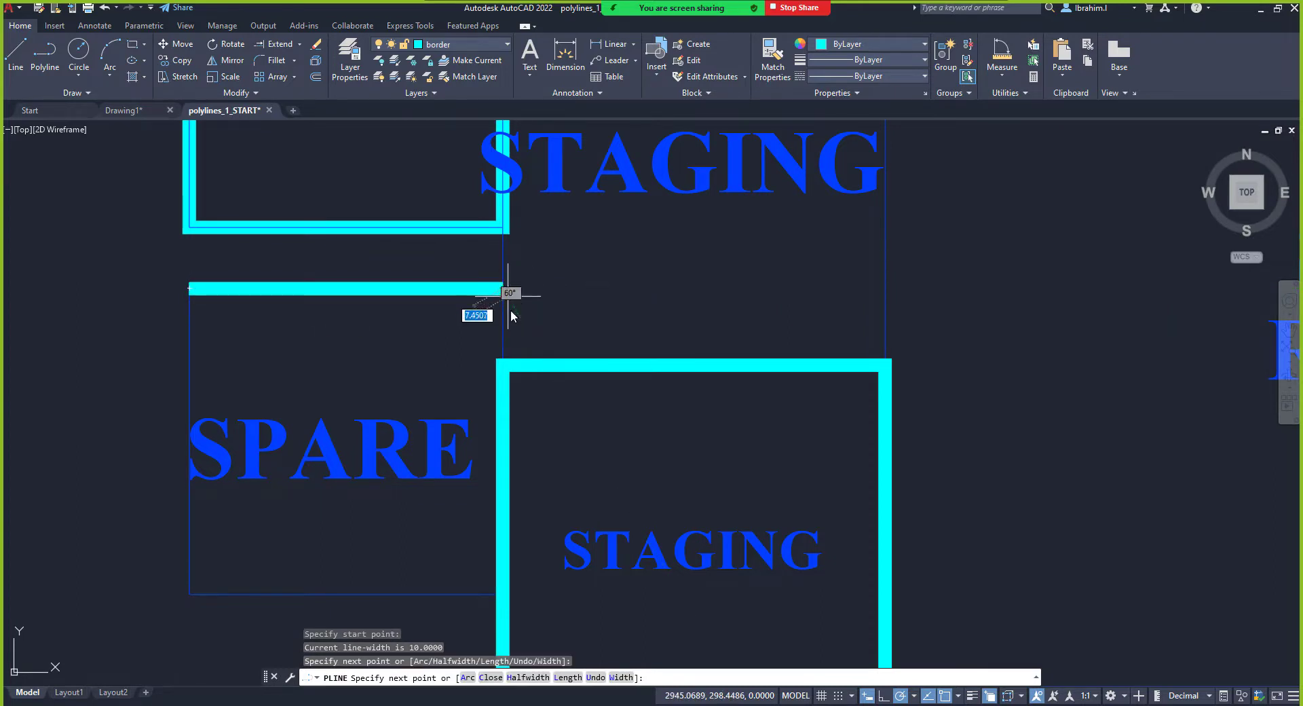
{"action": "left_click", "coordinate": [503, 593]}
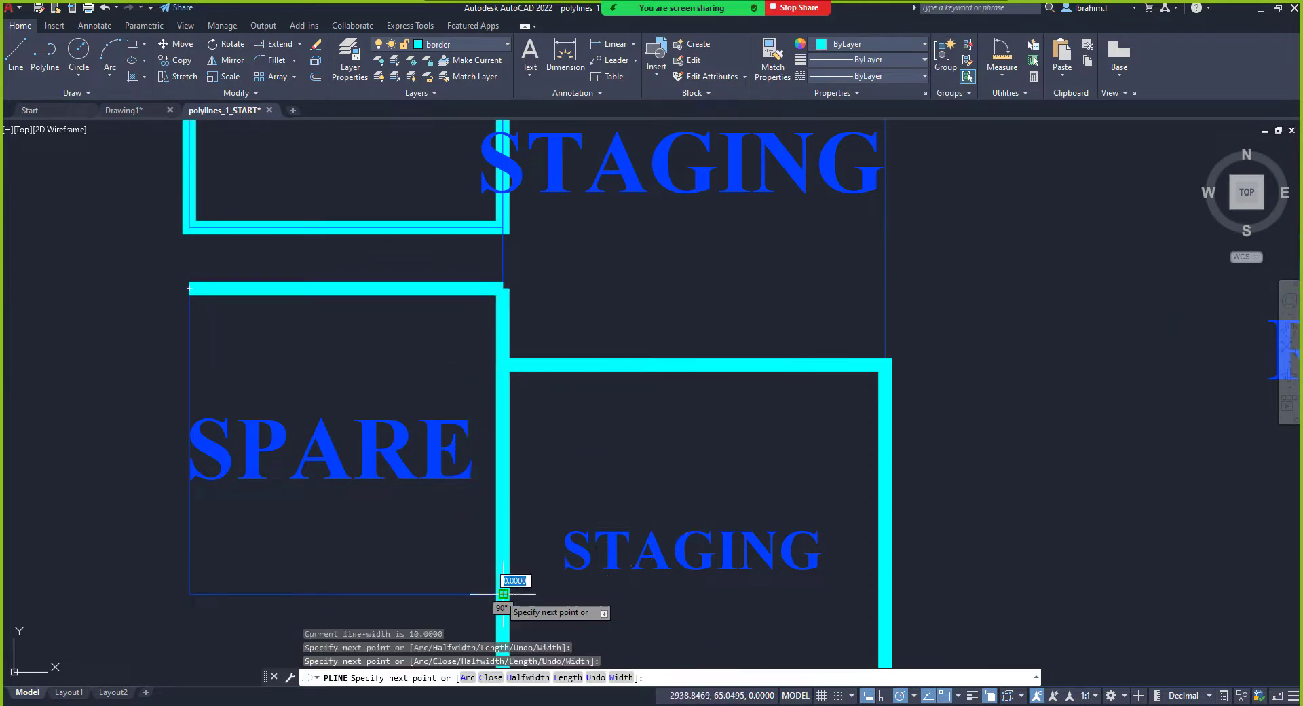
{"action": "left_click", "coordinate": [189, 593]}
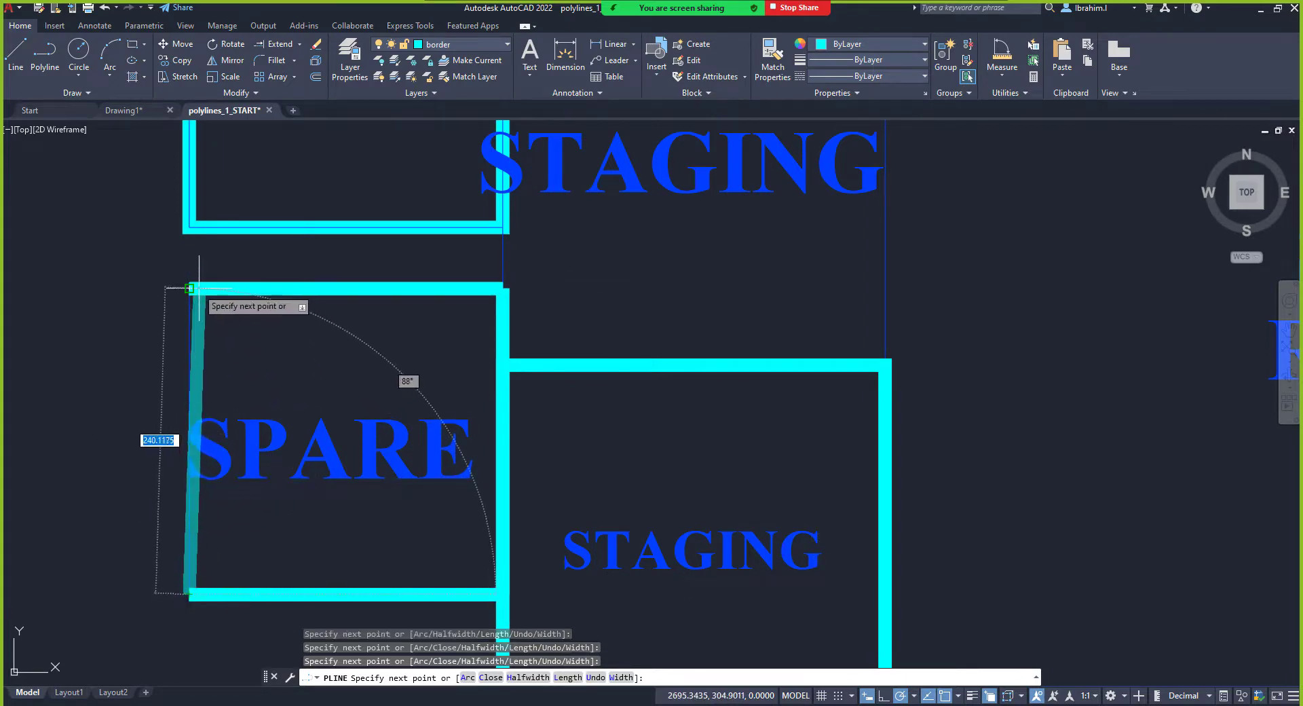
Step: Complete the SPARE border with an arc segment bulging outward on the left, ending at the upper-left start point
{"action": "scroll", "coordinate": [190, 342], "scroll_direction": "down", "scroll_amount": 4}
{"action": "scroll", "coordinate": [132, 365], "scroll_direction": "up", "scroll_amount": 6}
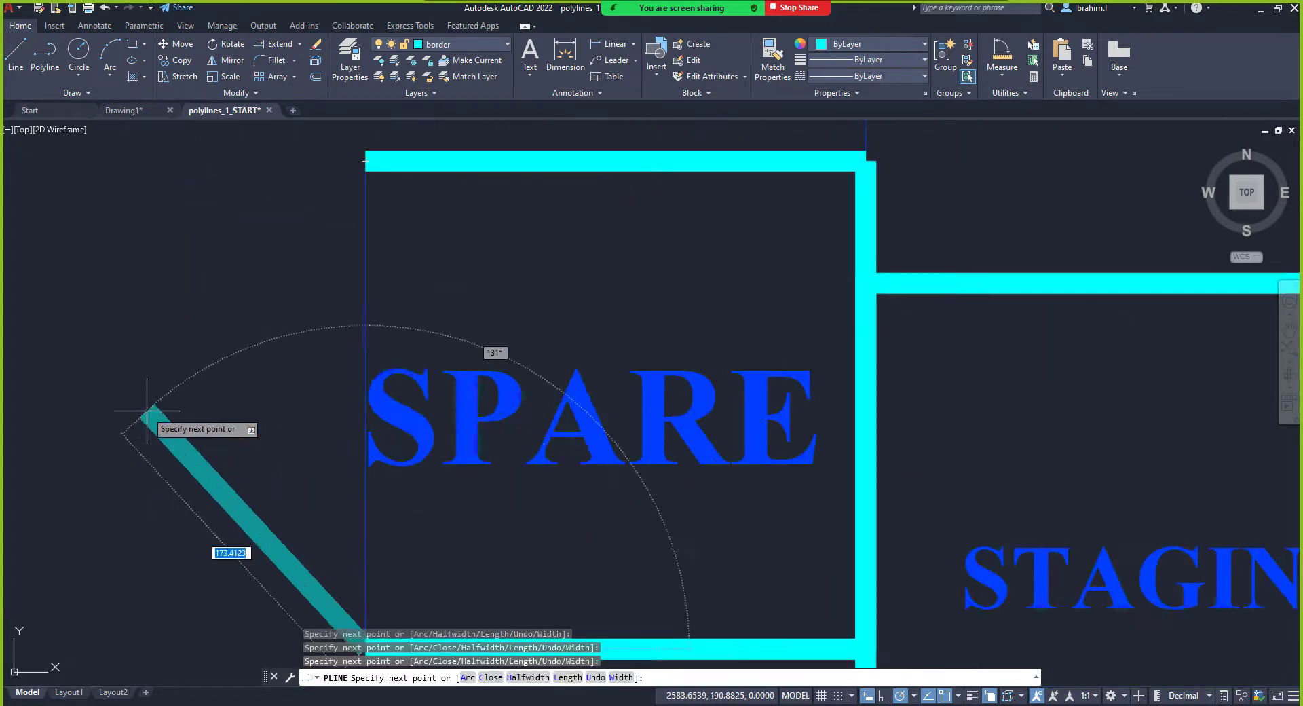
{"action": "scroll", "coordinate": [224, 407], "scroll_direction": "down", "scroll_amount": 4}
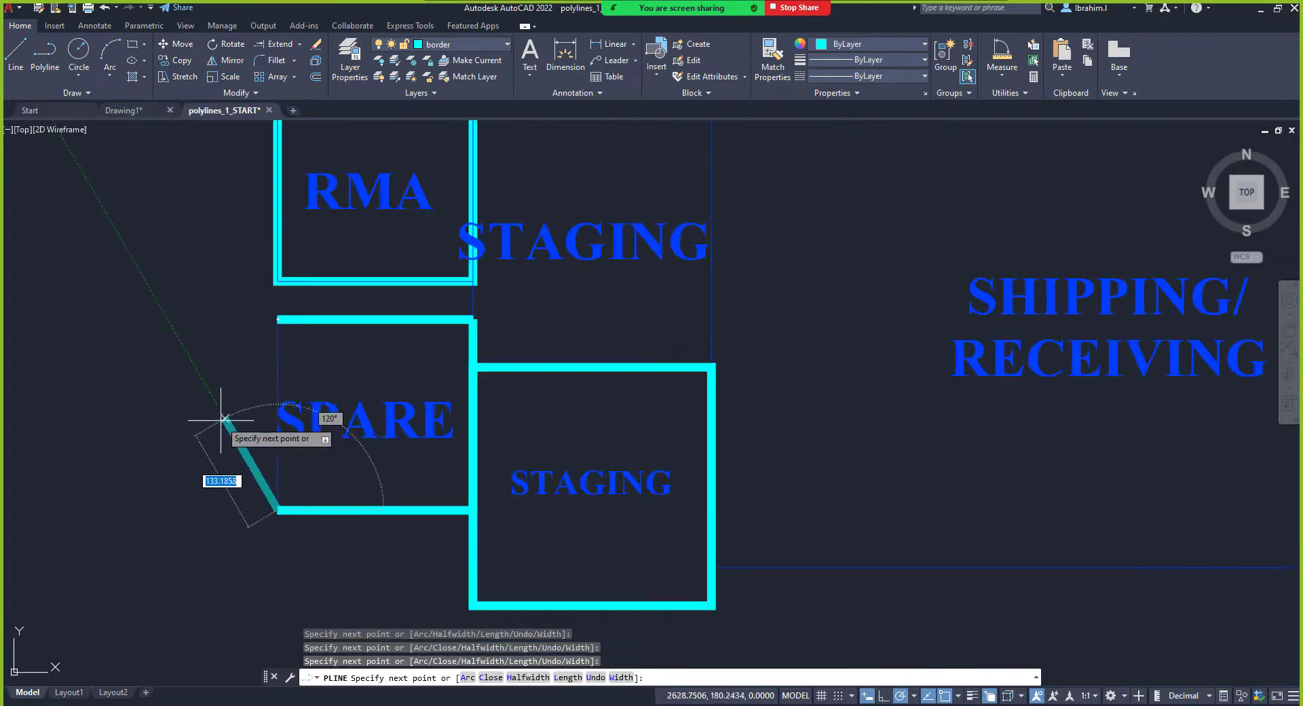
{"action": "right_click", "coordinate": [278, 360]}
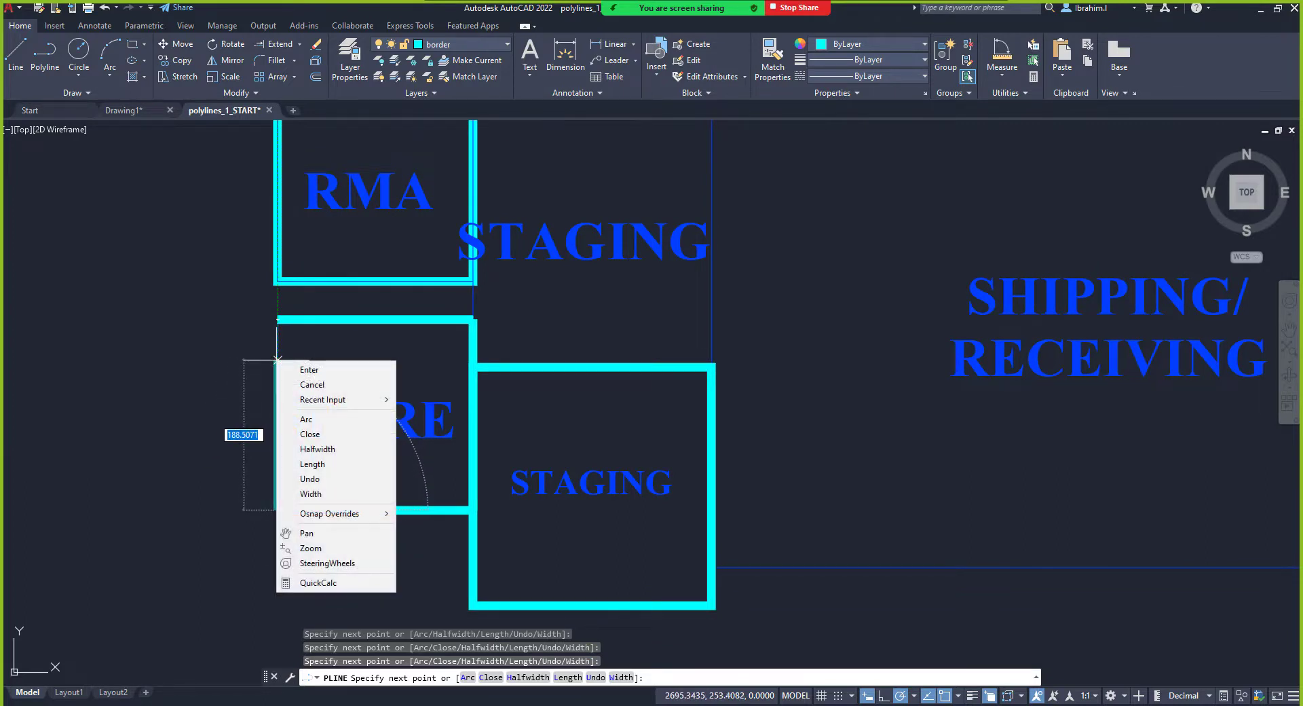
{"action": "left_click", "coordinate": [306, 417]}
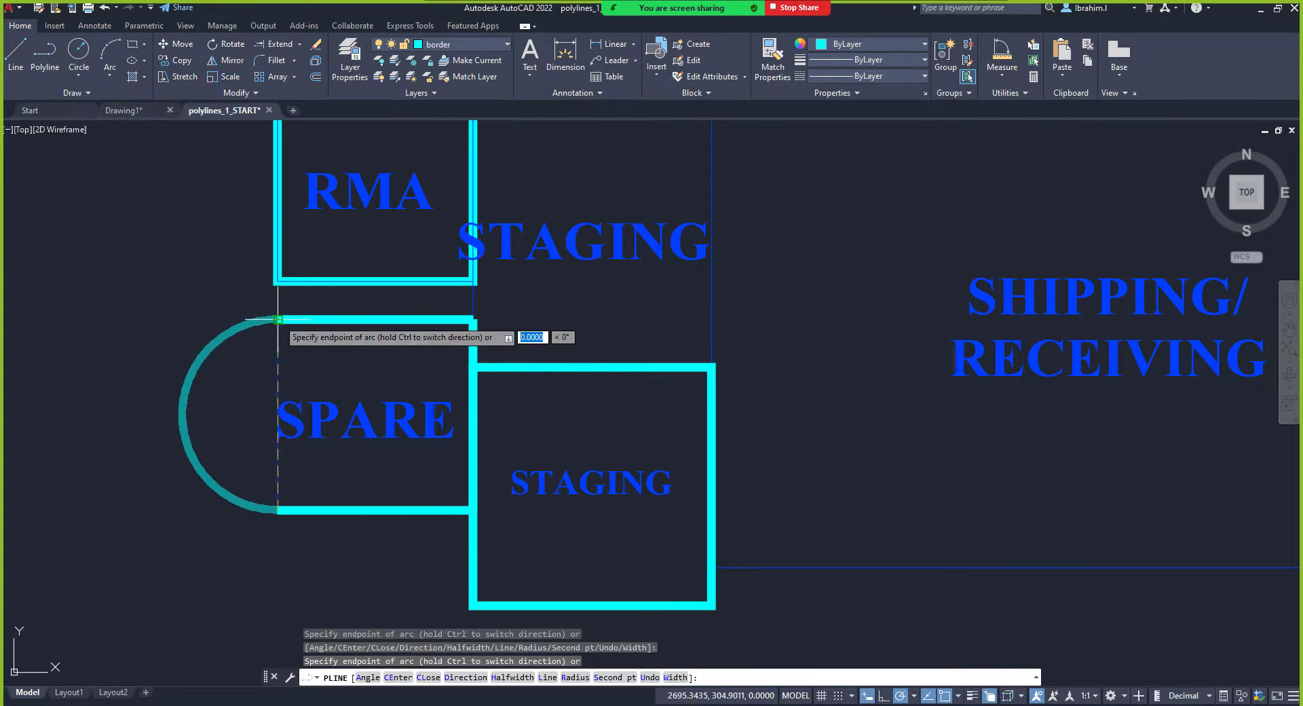
{"action": "left_click", "coordinate": [277, 319]}
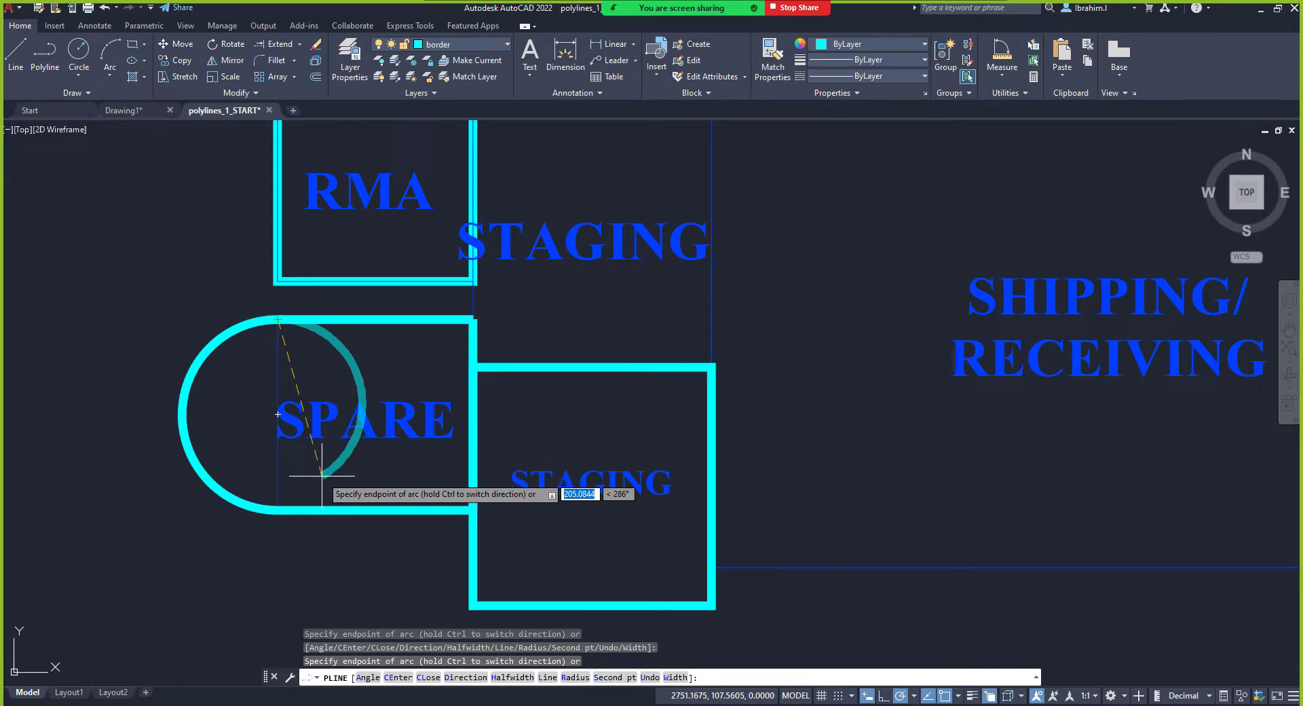
{"action": "key", "text": "Return"}
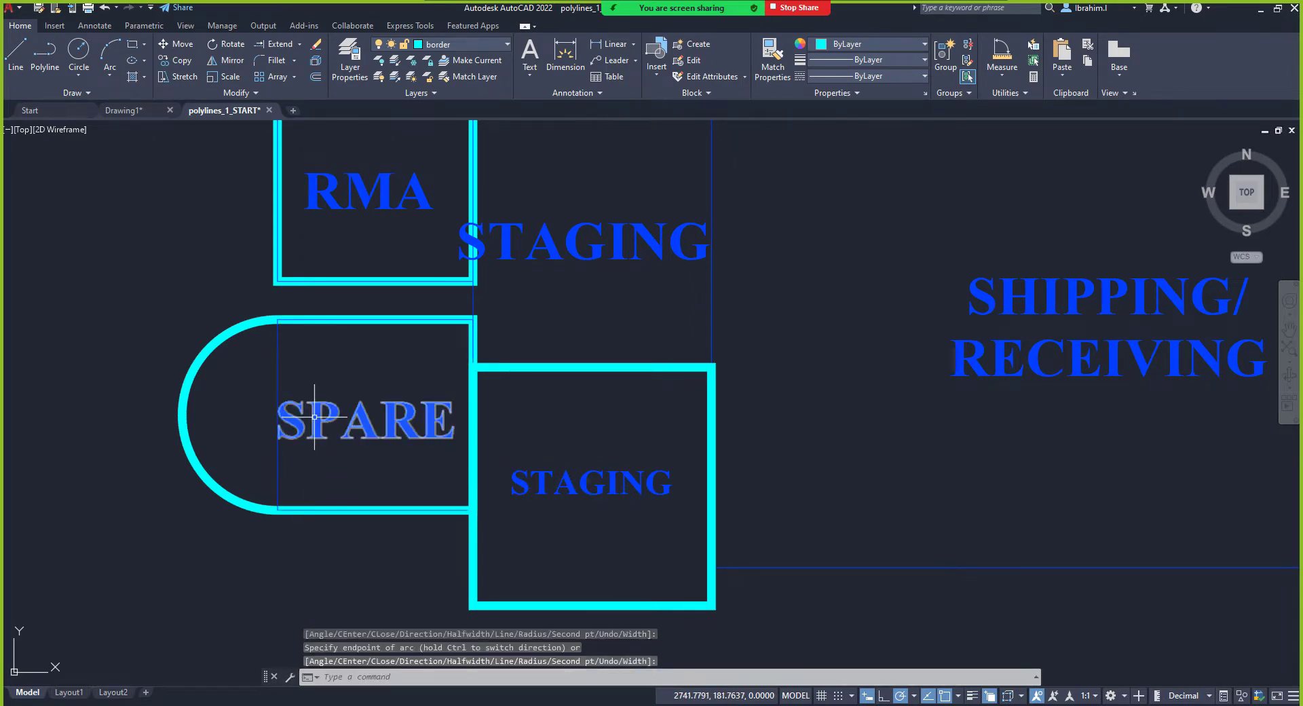
Step: Trace the upper STAGING room with a 10-unit-wide polyline, clockwise from its upper-left corner, and finish with the Close option
{"action": "scroll", "coordinate": [252, 472], "scroll_direction": "down", "scroll_amount": 4}
{"action": "scroll", "coordinate": [292, 451], "scroll_direction": "up", "scroll_amount": 4}
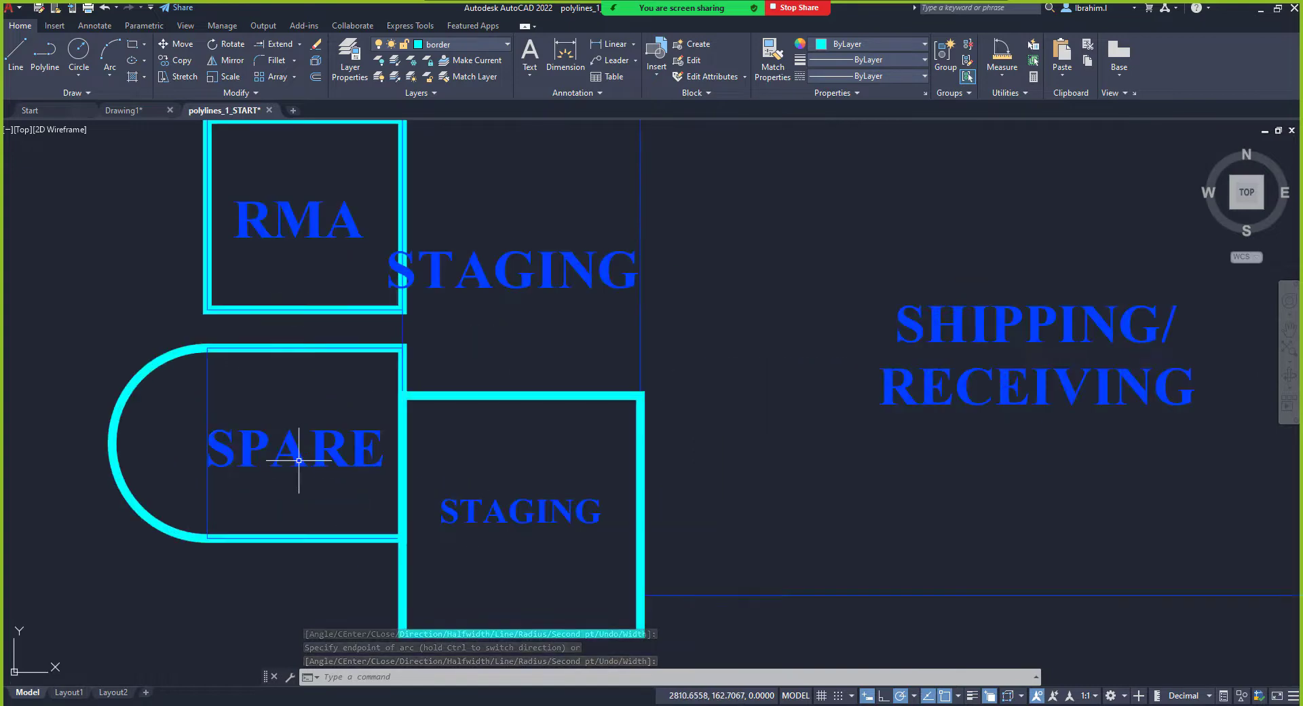
{"action": "scroll", "coordinate": [299, 461], "scroll_direction": "down", "scroll_amount": 2}
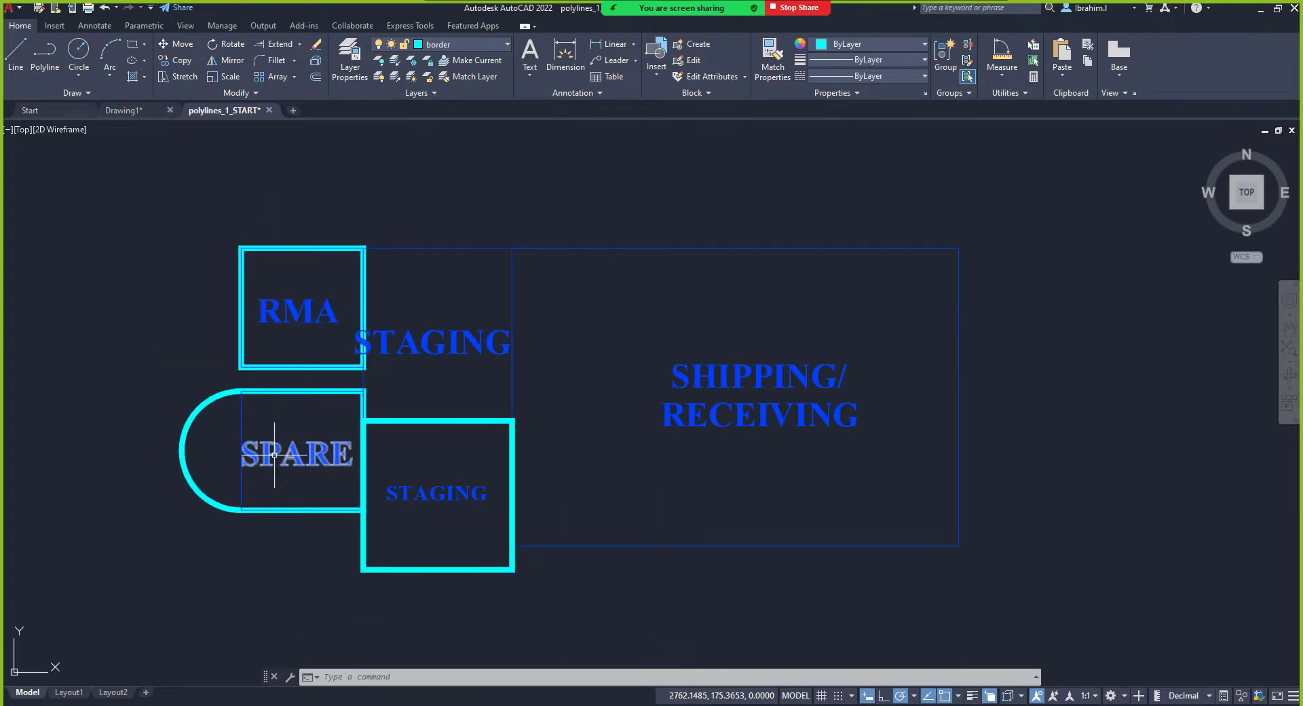
{"action": "scroll", "coordinate": [274, 454], "scroll_direction": "down", "scroll_amount": 2}
{"action": "scroll", "coordinate": [299, 443], "scroll_direction": "up", "scroll_amount": 4}
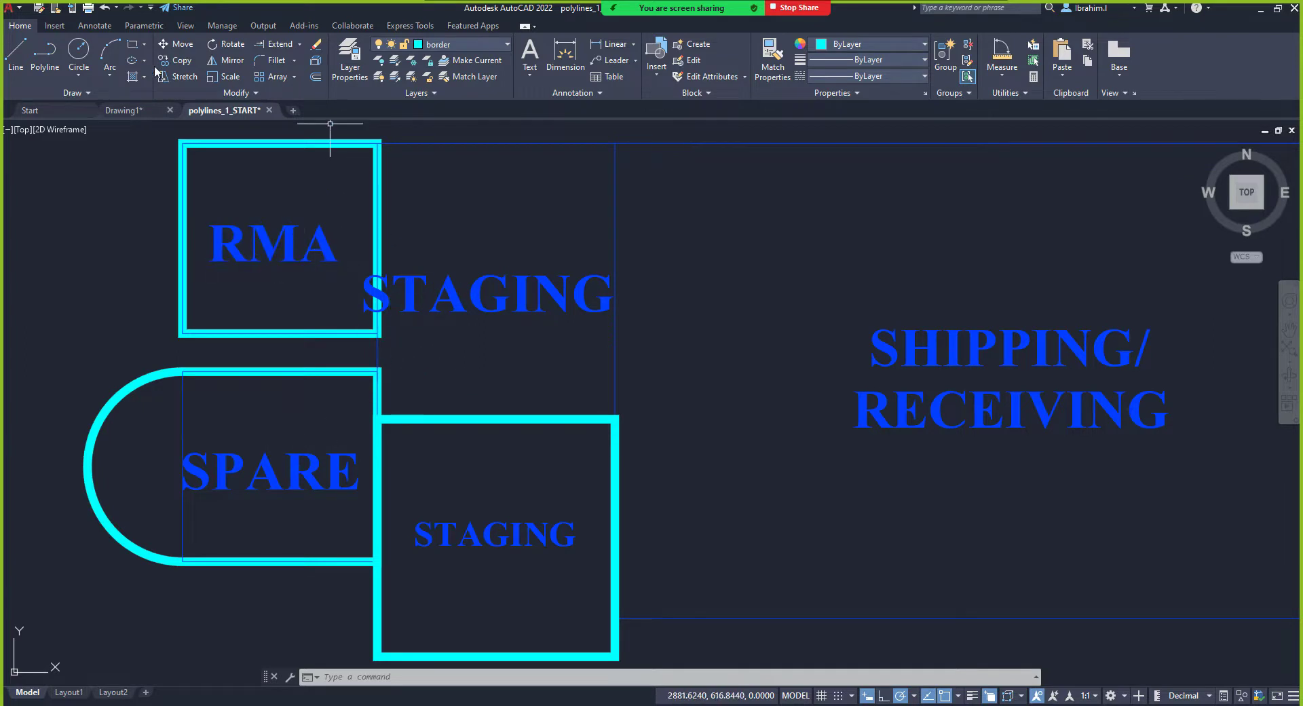
{"action": "left_click", "coordinate": [46, 59]}
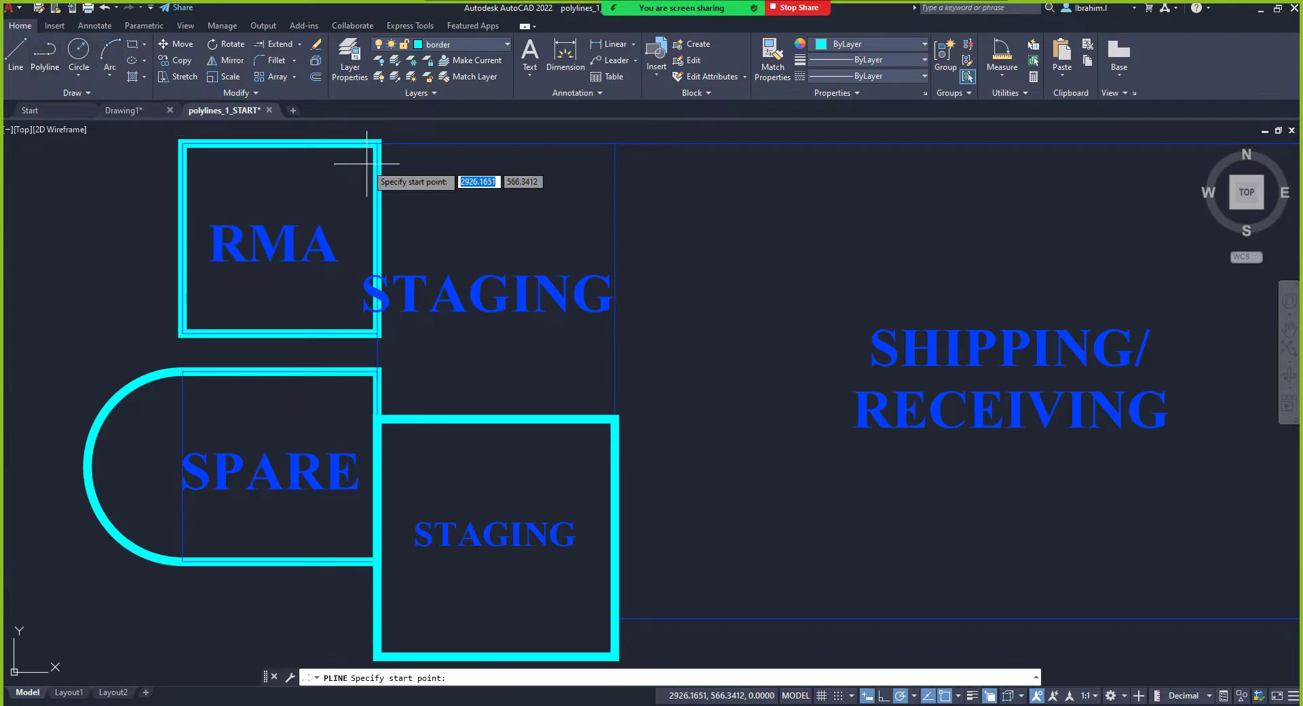
{"action": "left_click", "coordinate": [377, 142]}
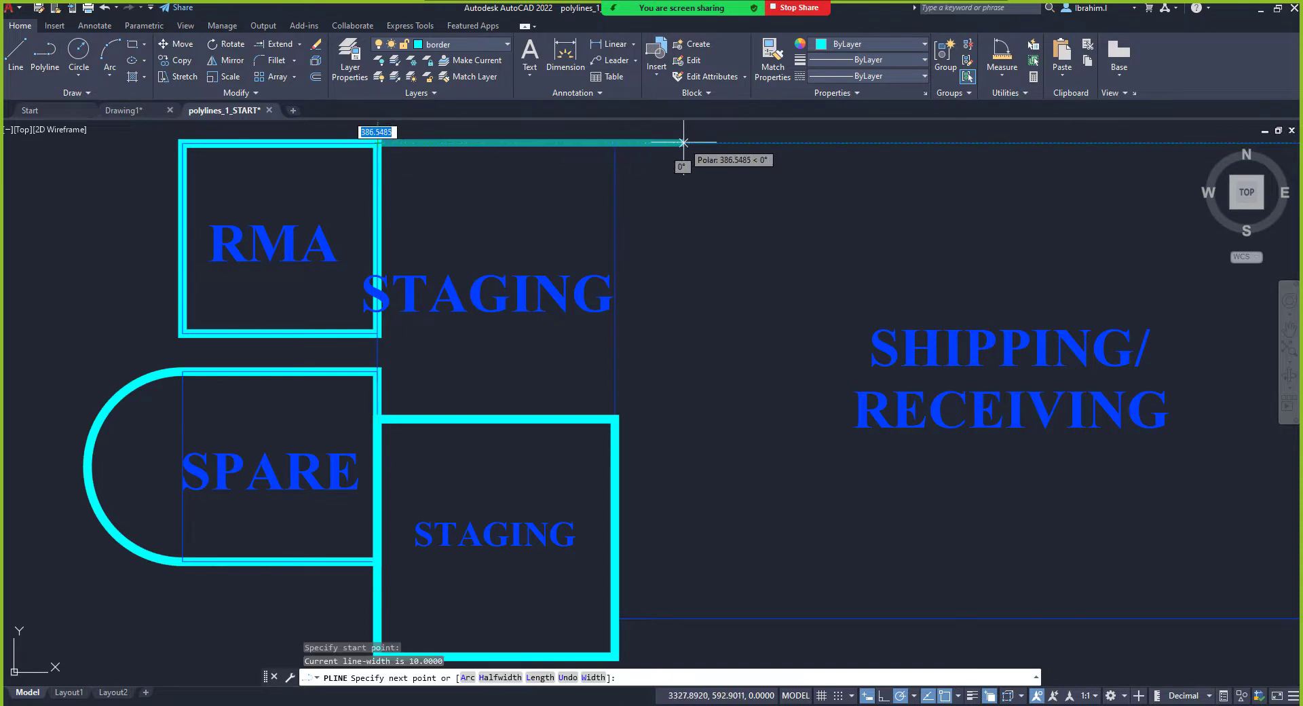
{"action": "left_click", "coordinate": [616, 144]}
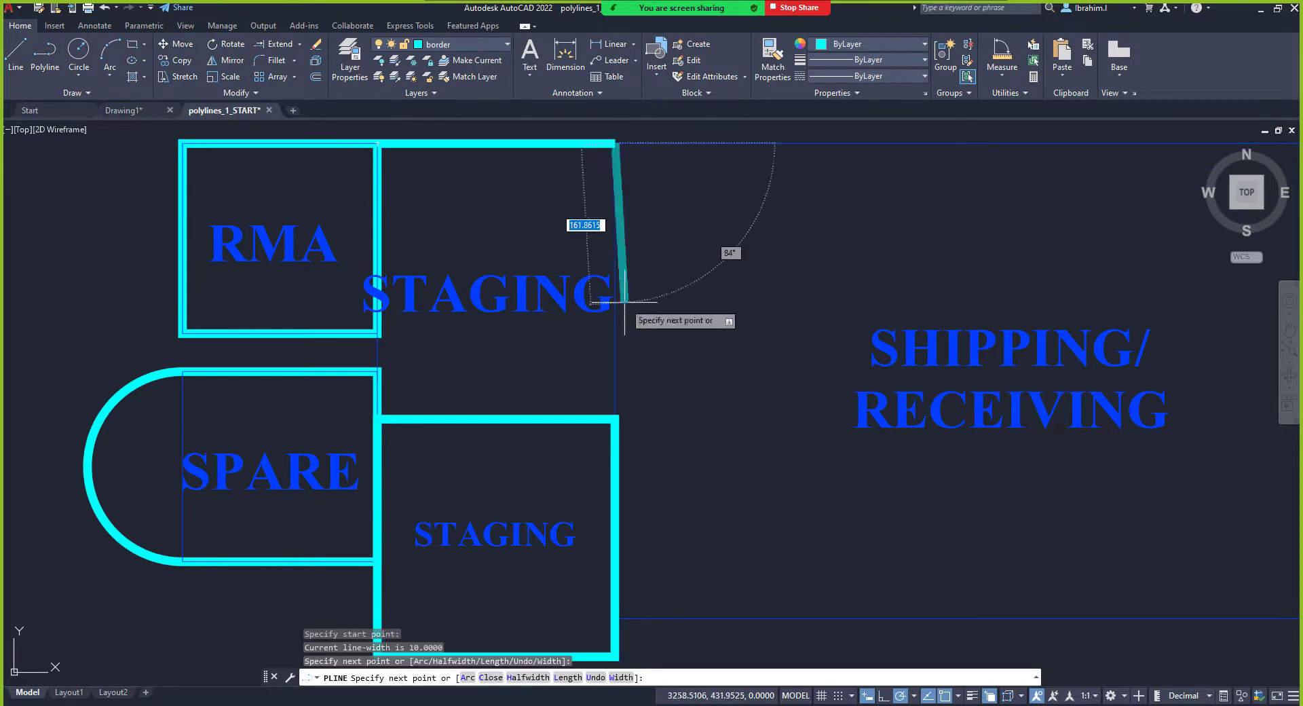
{"action": "left_click", "coordinate": [616, 419]}
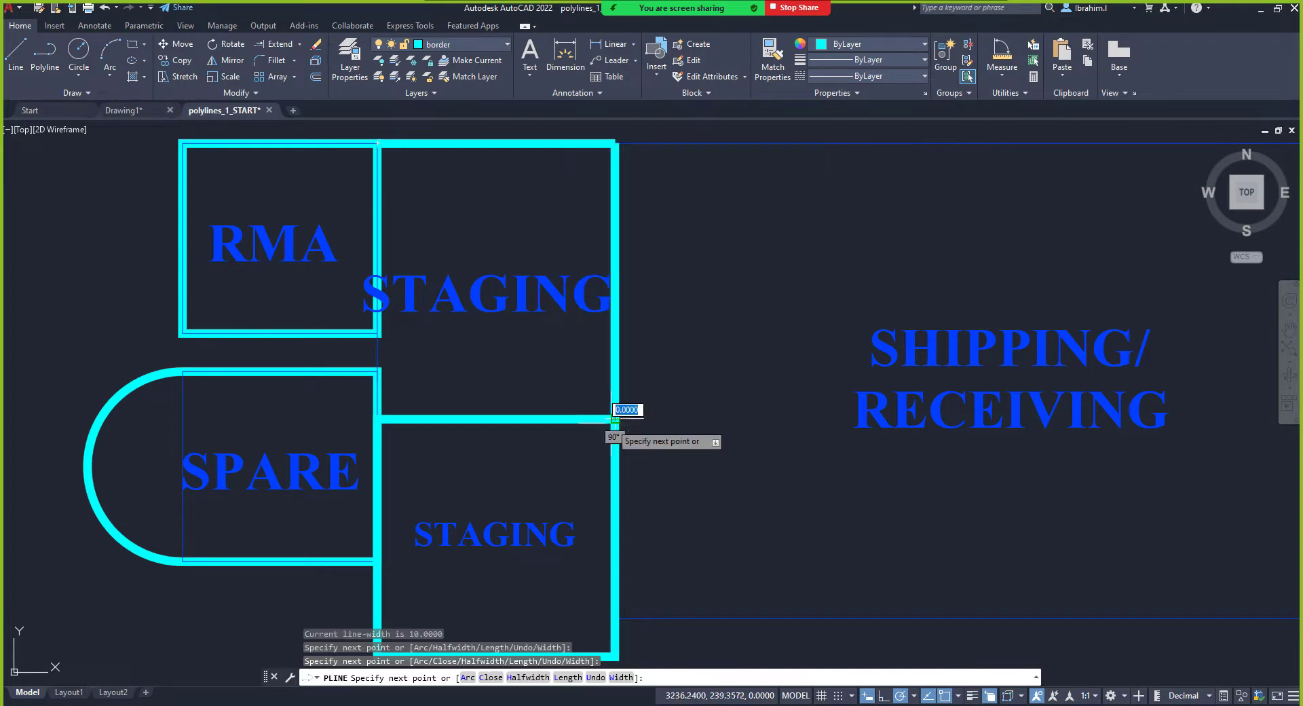
{"action": "left_click", "coordinate": [377, 418]}
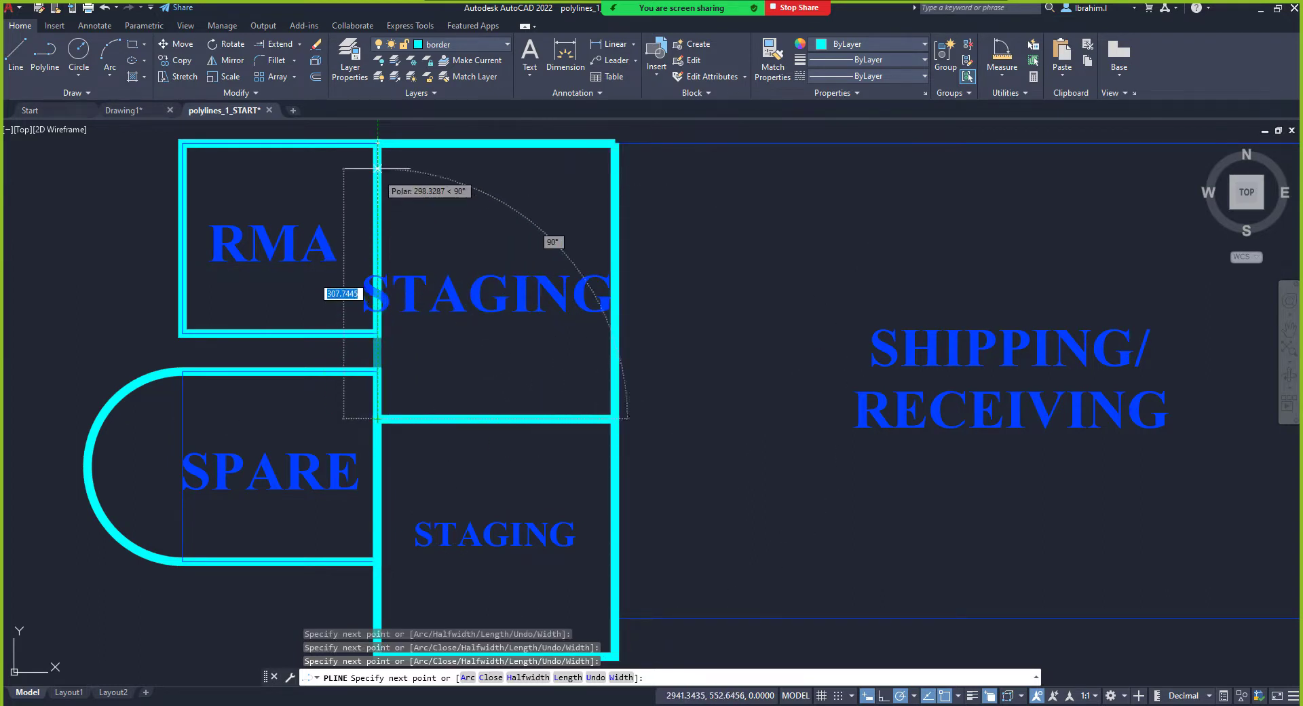
{"action": "right_click", "coordinate": [409, 199]}
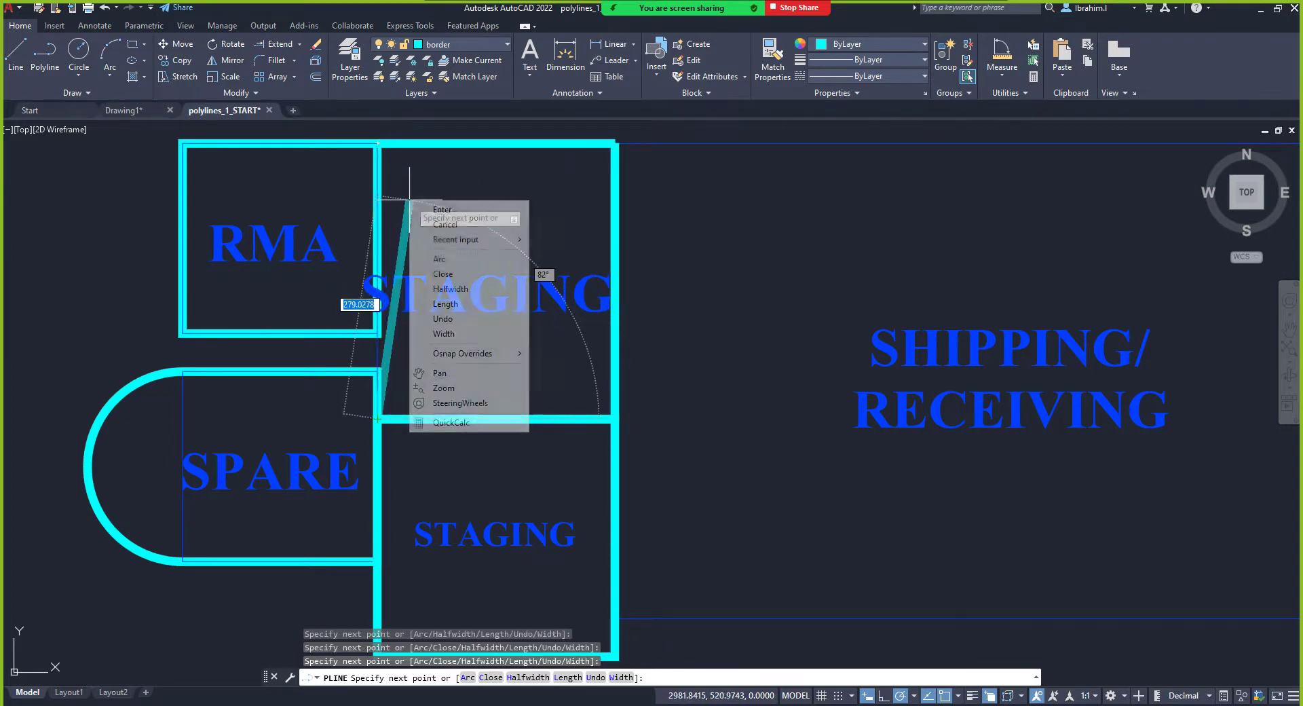
{"action": "left_click", "coordinate": [436, 276]}
{"action": "scroll", "coordinate": [409, 306], "scroll_direction": "down", "scroll_amount": 3}
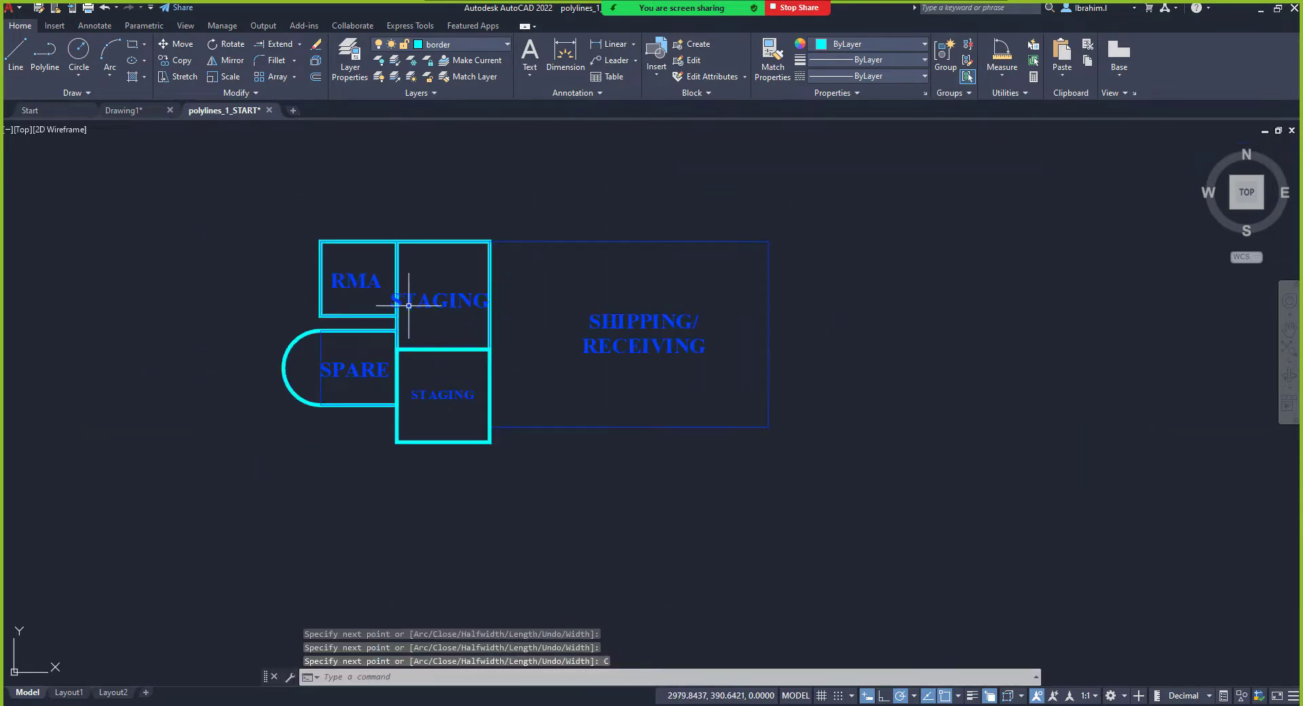
{"action": "scroll", "coordinate": [448, 307], "scroll_direction": "up", "scroll_amount": 2}
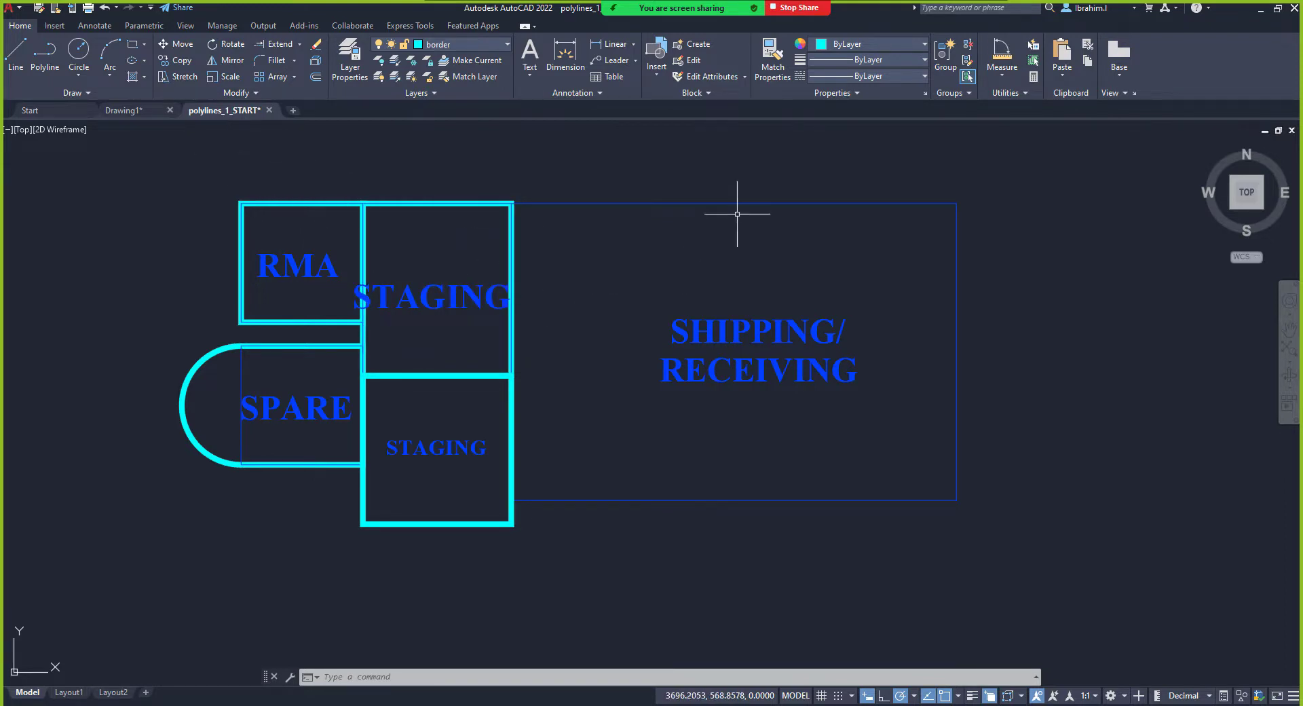
{"action": "scroll", "coordinate": [715, 209], "scroll_direction": "up", "scroll_amount": 2}
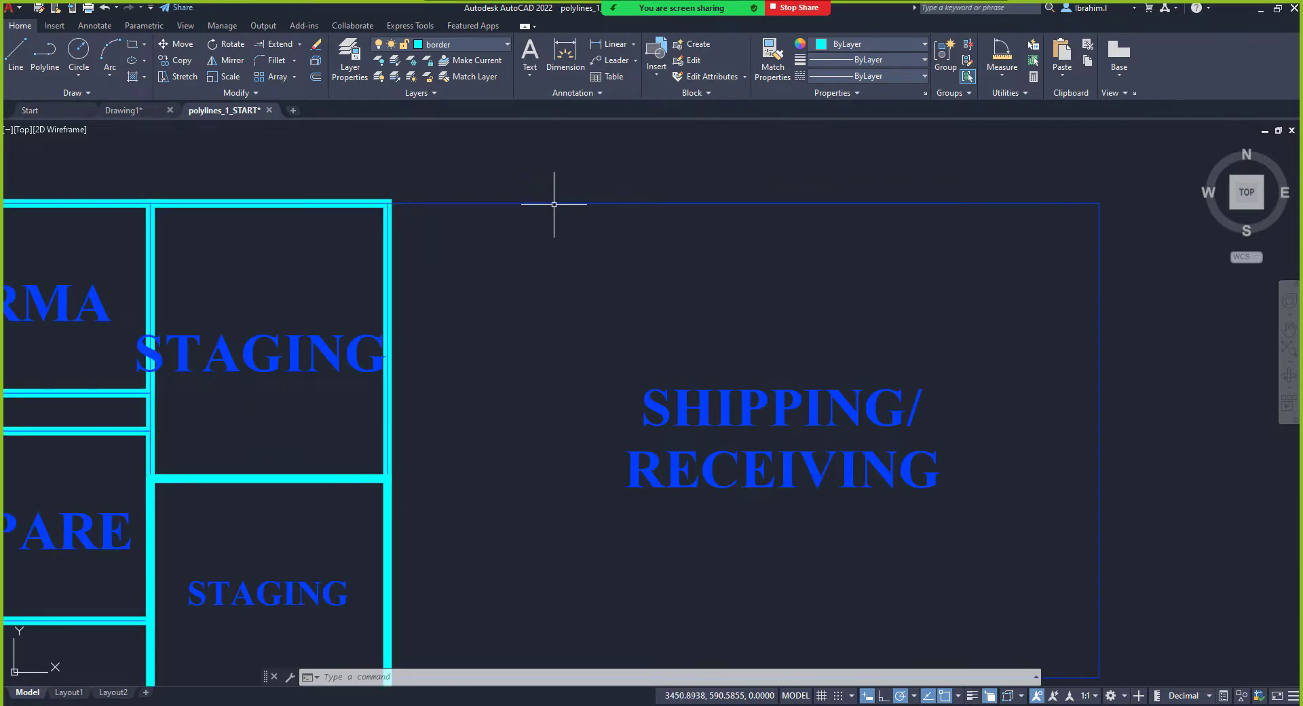
{"action": "scroll", "coordinate": [645, 208], "scroll_direction": "down", "scroll_amount": 3}
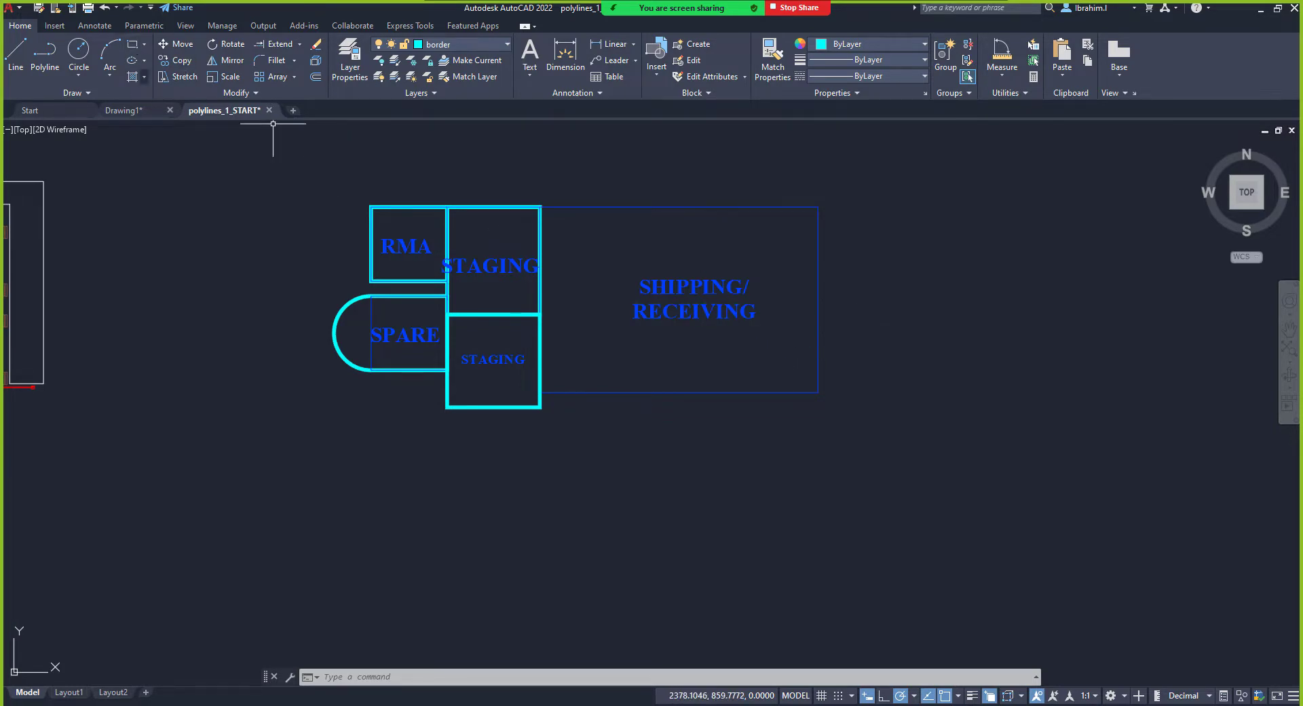
{"action": "scroll", "coordinate": [416, 254], "scroll_direction": "up", "scroll_amount": 4}
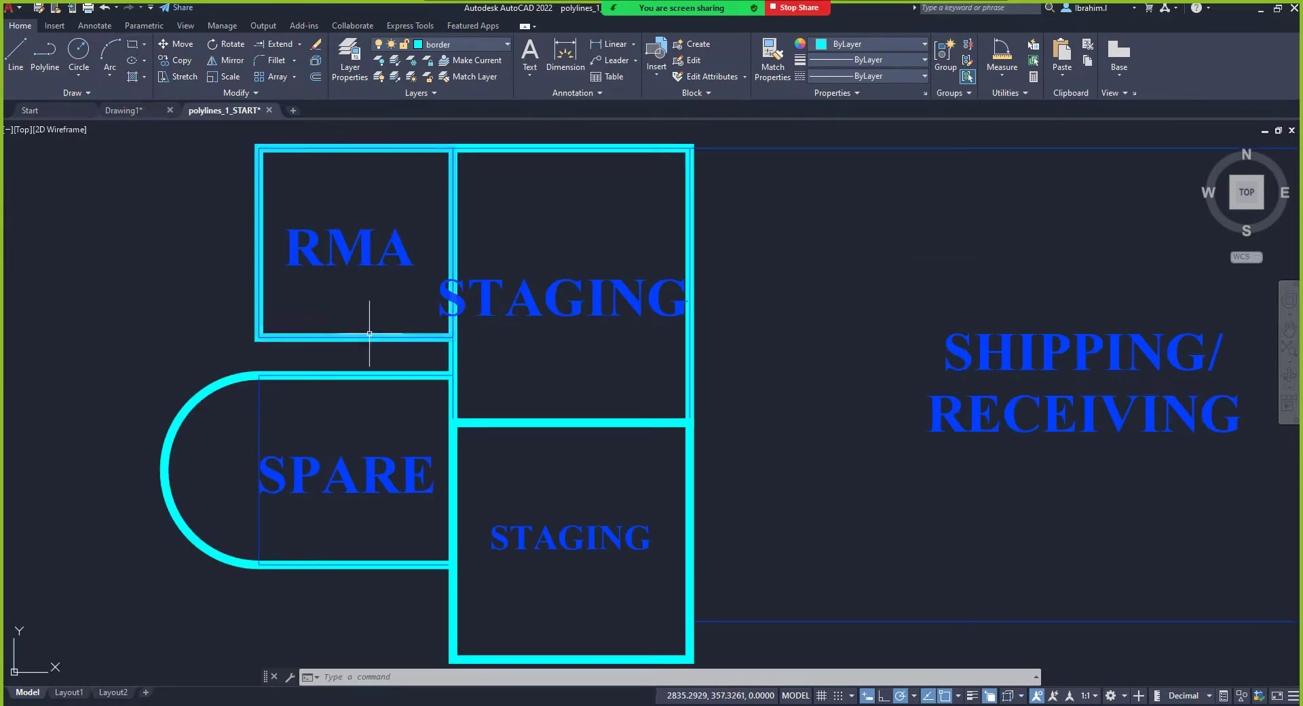
{"action": "scroll", "coordinate": [321, 334], "scroll_direction": "down", "scroll_amount": 2}
{"action": "scroll", "coordinate": [322, 334], "scroll_direction": "down", "scroll_amount": 2}
{"action": "scroll", "coordinate": [479, 314], "scroll_direction": "up", "scroll_amount": 2}
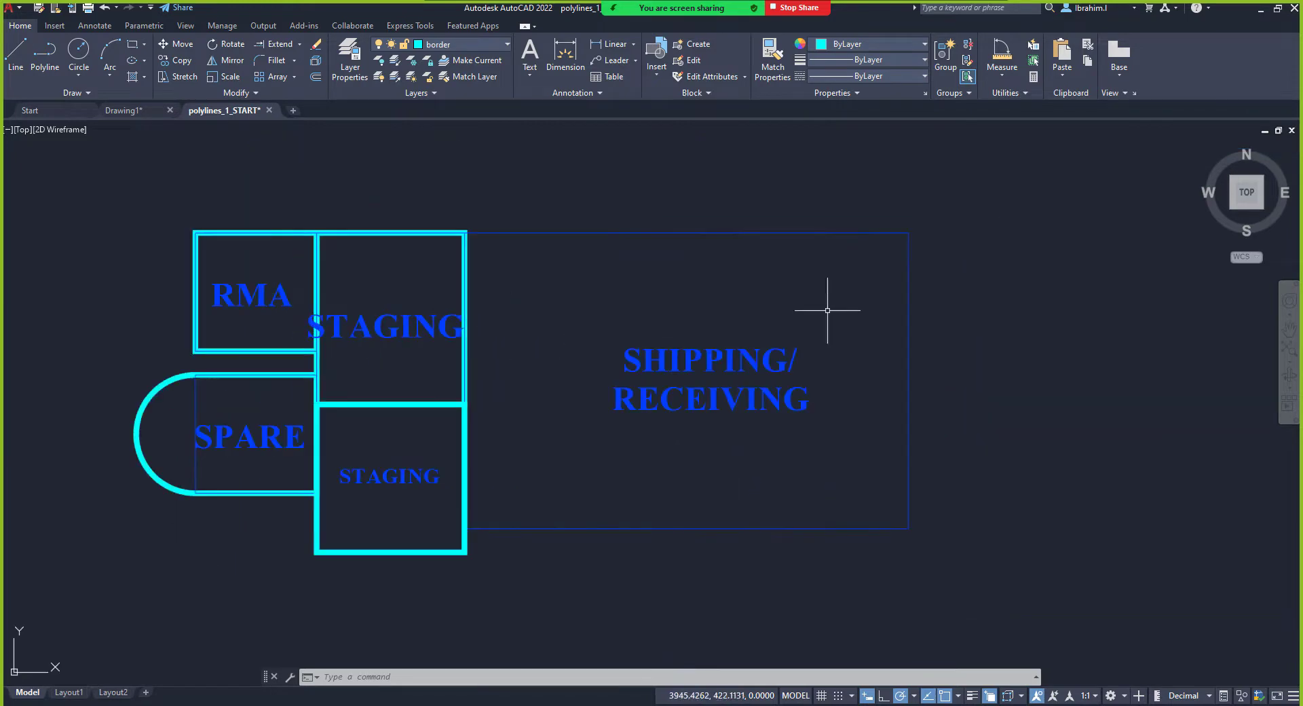
Step: Inspect the top and right sides of the SHIPPING/RECEIVING outline with a crossing selection, and clear the selection
{"action": "left_click", "coordinate": [972, 289]}
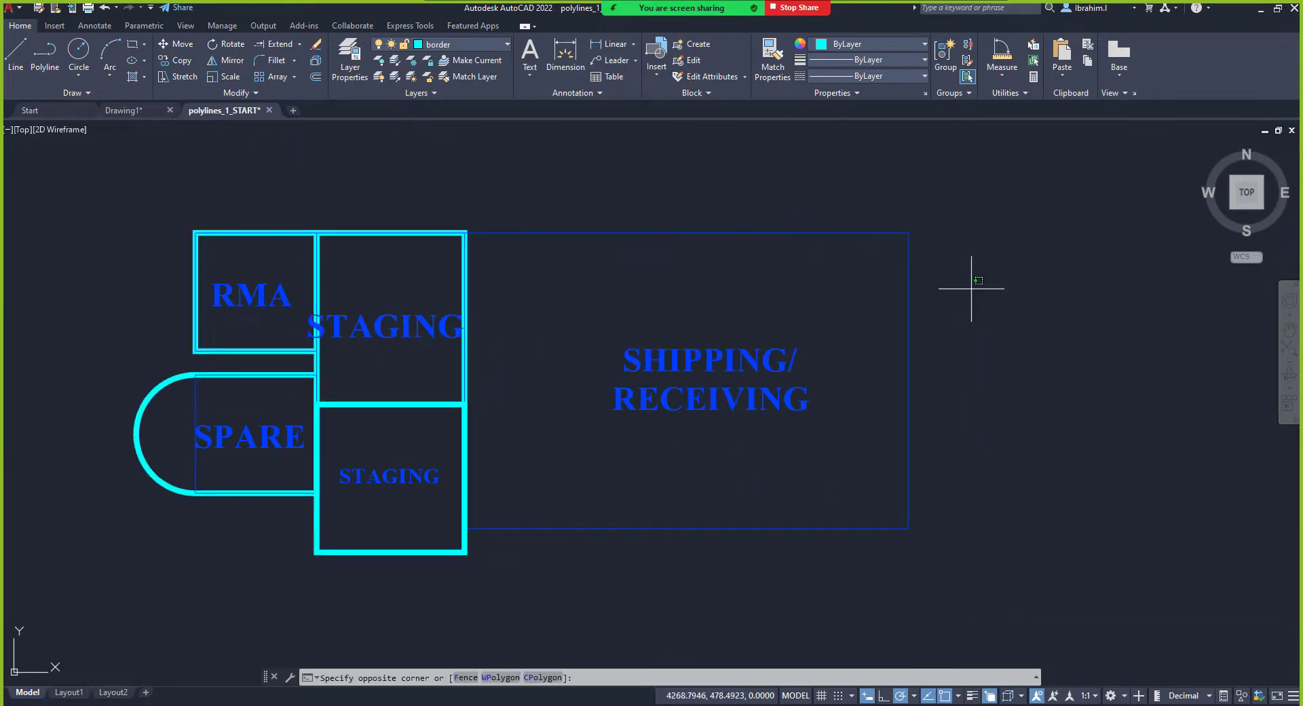
{"action": "left_click", "coordinate": [843, 209]}
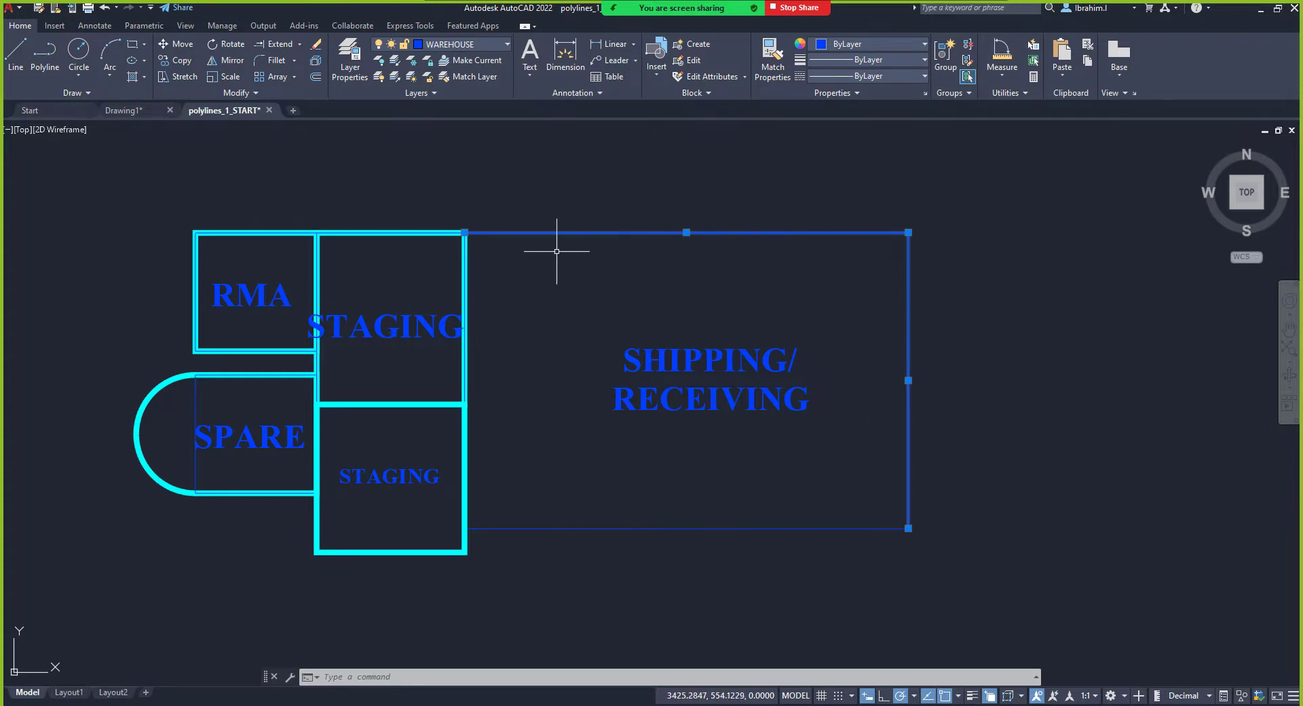
{"action": "key", "text": "Escape"}
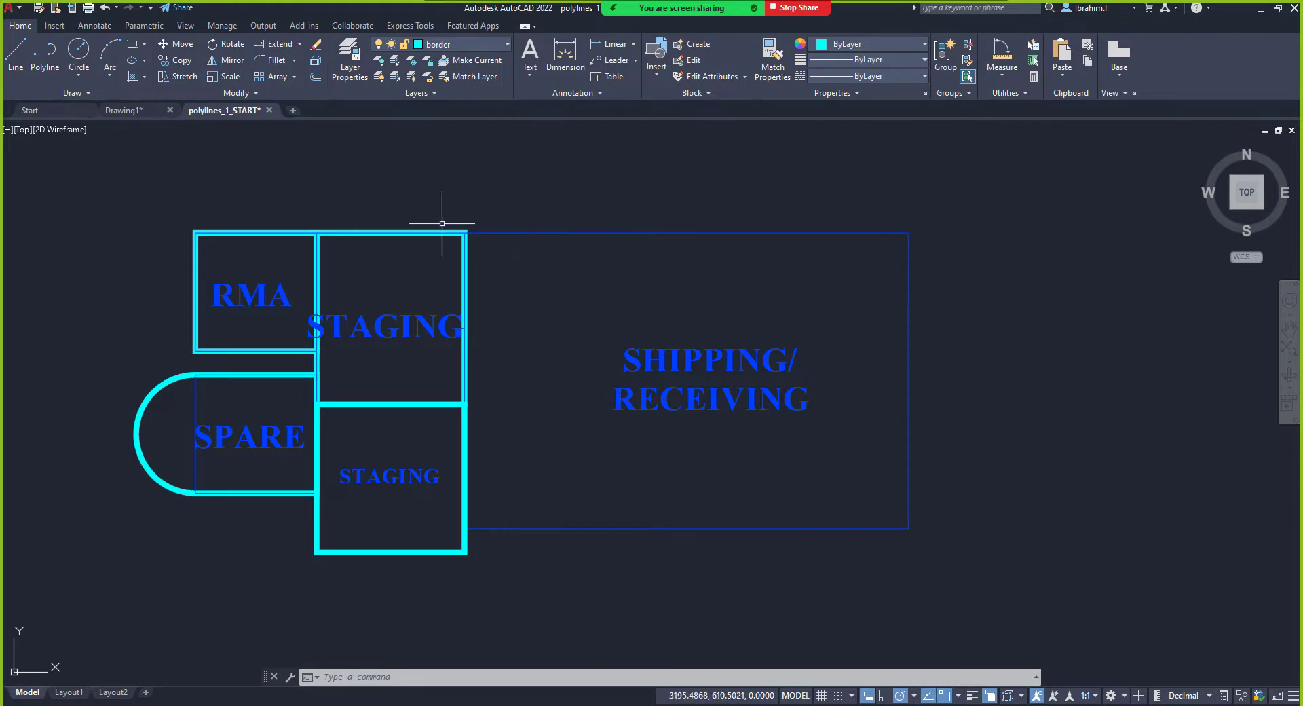
Step: Draw a sample rectangle with the Rectangle command in the empty area above the RMA and STAGING rooms
{"action": "scroll", "coordinate": [414, 316], "scroll_direction": "down", "scroll_amount": 5}
{"action": "scroll", "coordinate": [407, 267], "scroll_direction": "up", "scroll_amount": 4}
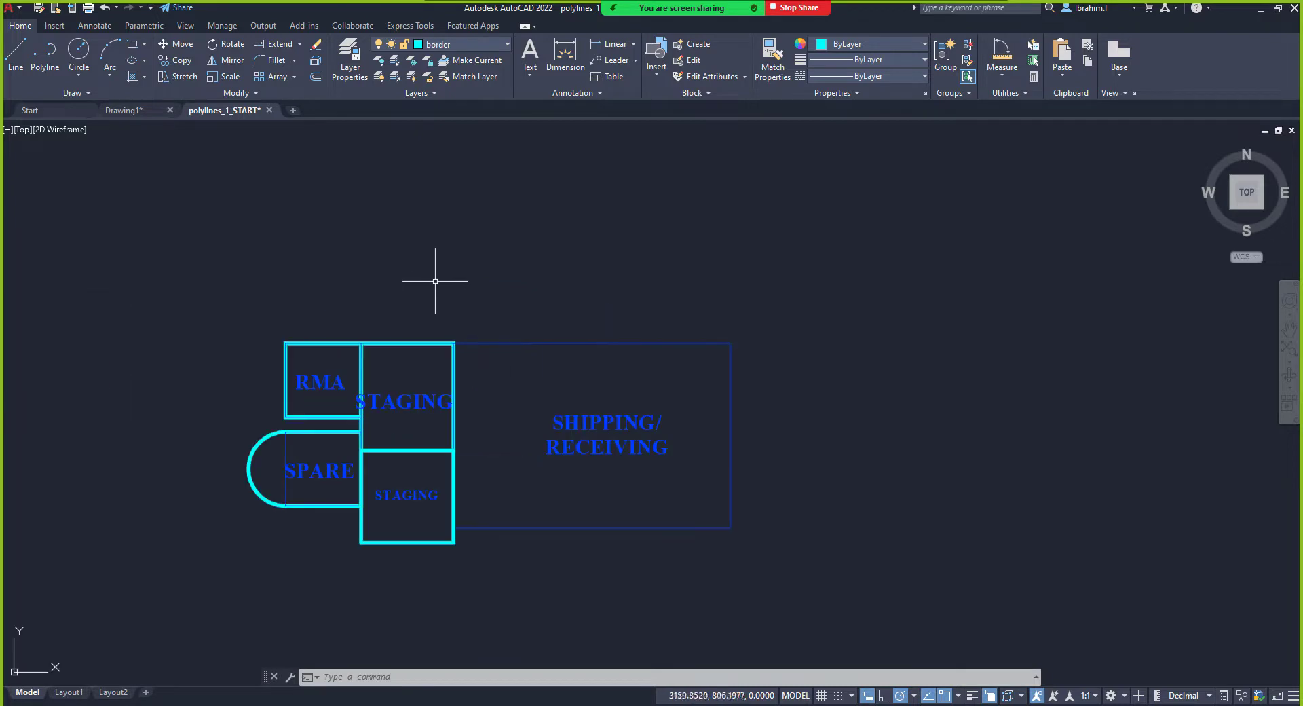
{"action": "scroll", "coordinate": [400, 292], "scroll_direction": "up", "scroll_amount": 2}
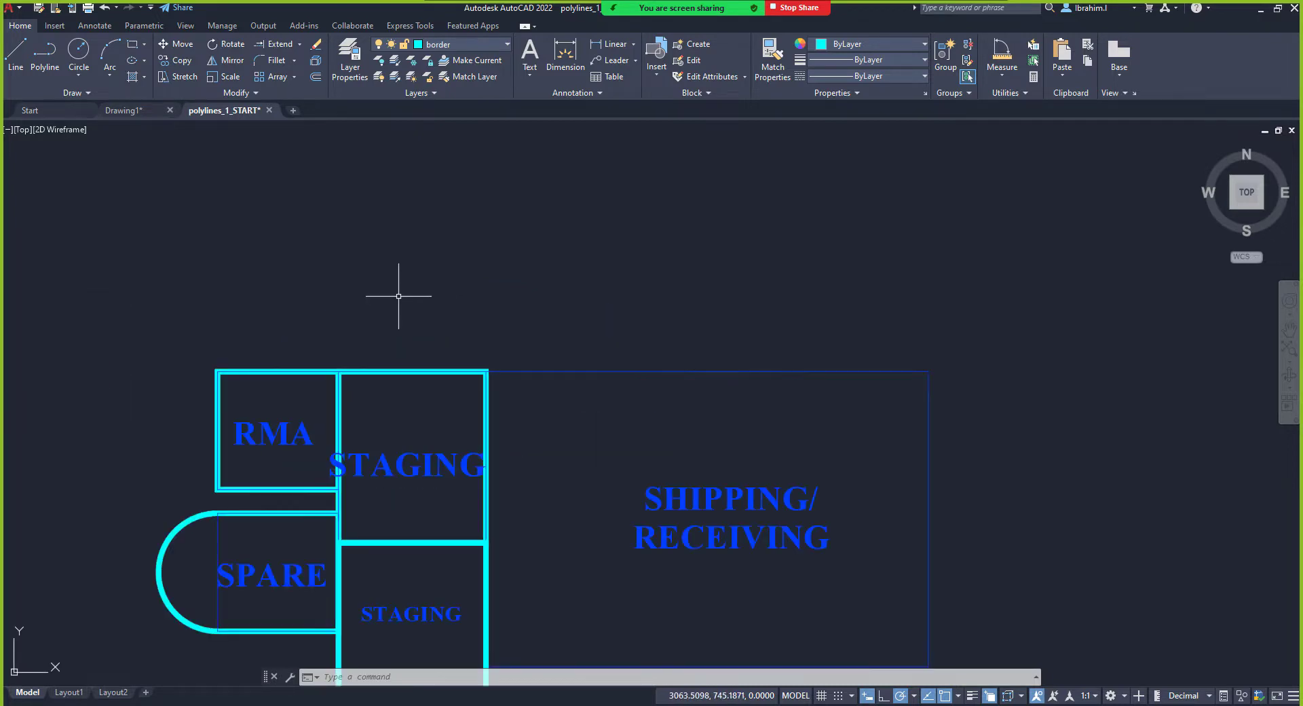
{"action": "left_click", "coordinate": [131, 46]}
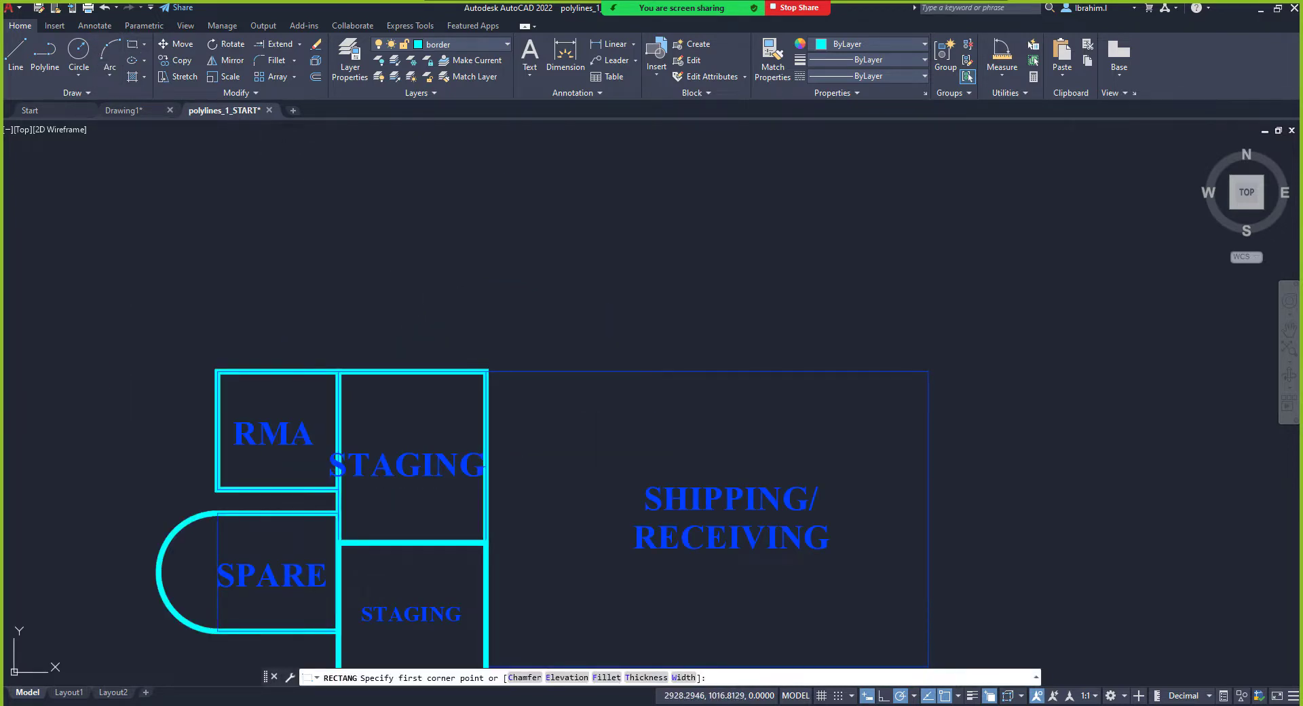
{"action": "left_click", "coordinate": [332, 164]}
{"action": "left_click", "coordinate": [466, 252]}
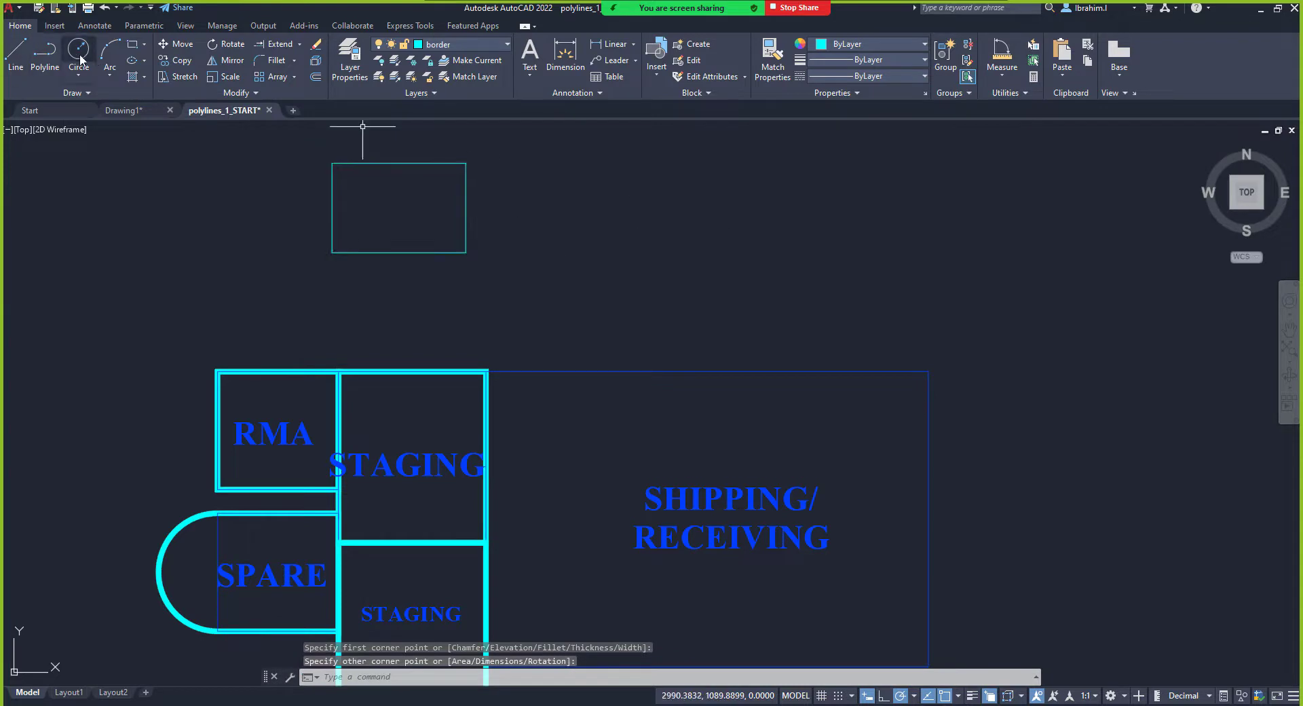
Step: Draw a second rectangle, about 179 units high, from separate Line segments beside the sample rectangle, finishing with the Close option
{"action": "left_click", "coordinate": [16, 51]}
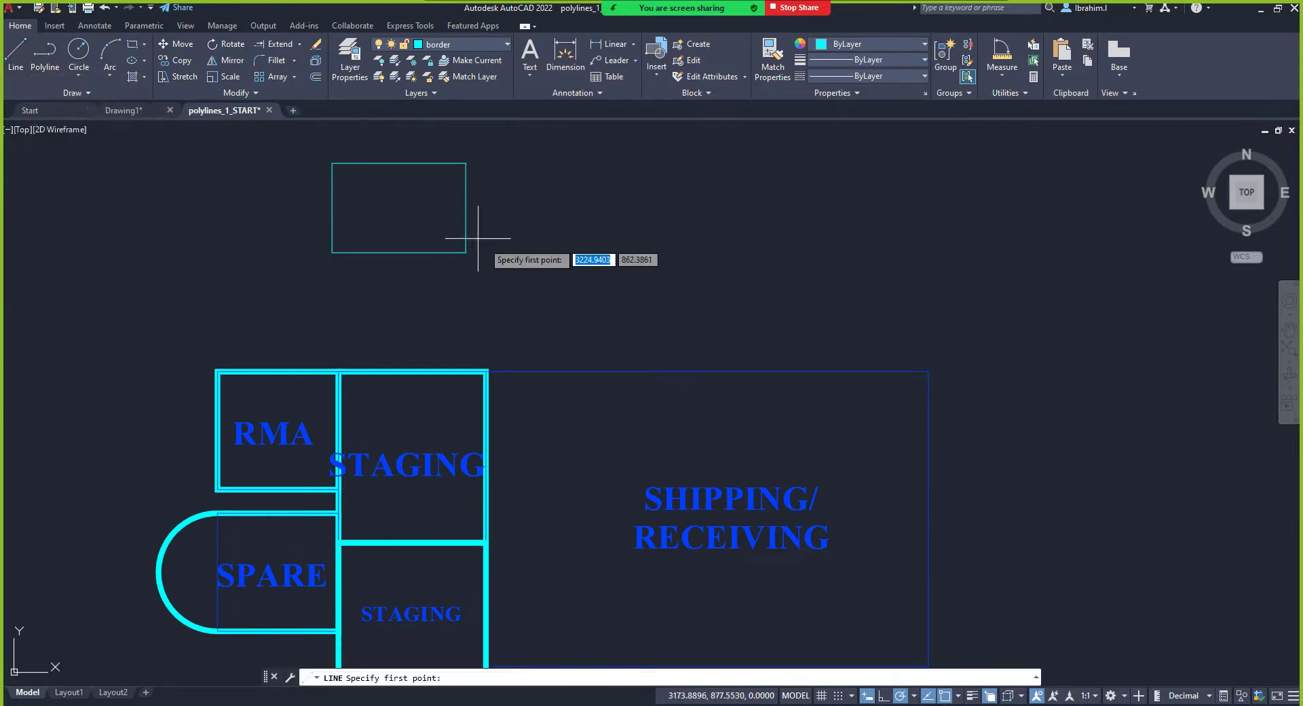
{"action": "left_click", "coordinate": [523, 248]}
{"action": "left_click", "coordinate": [524, 164]}
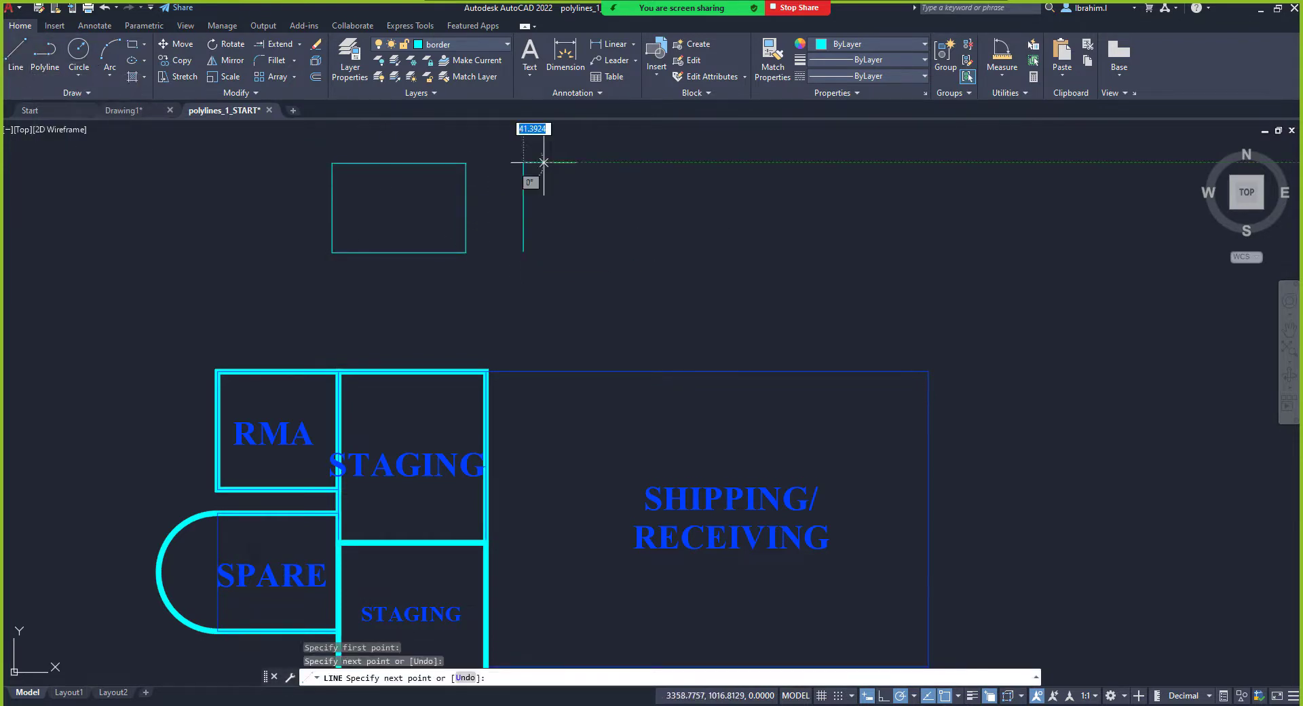
{"action": "left_click", "coordinate": [686, 164]}
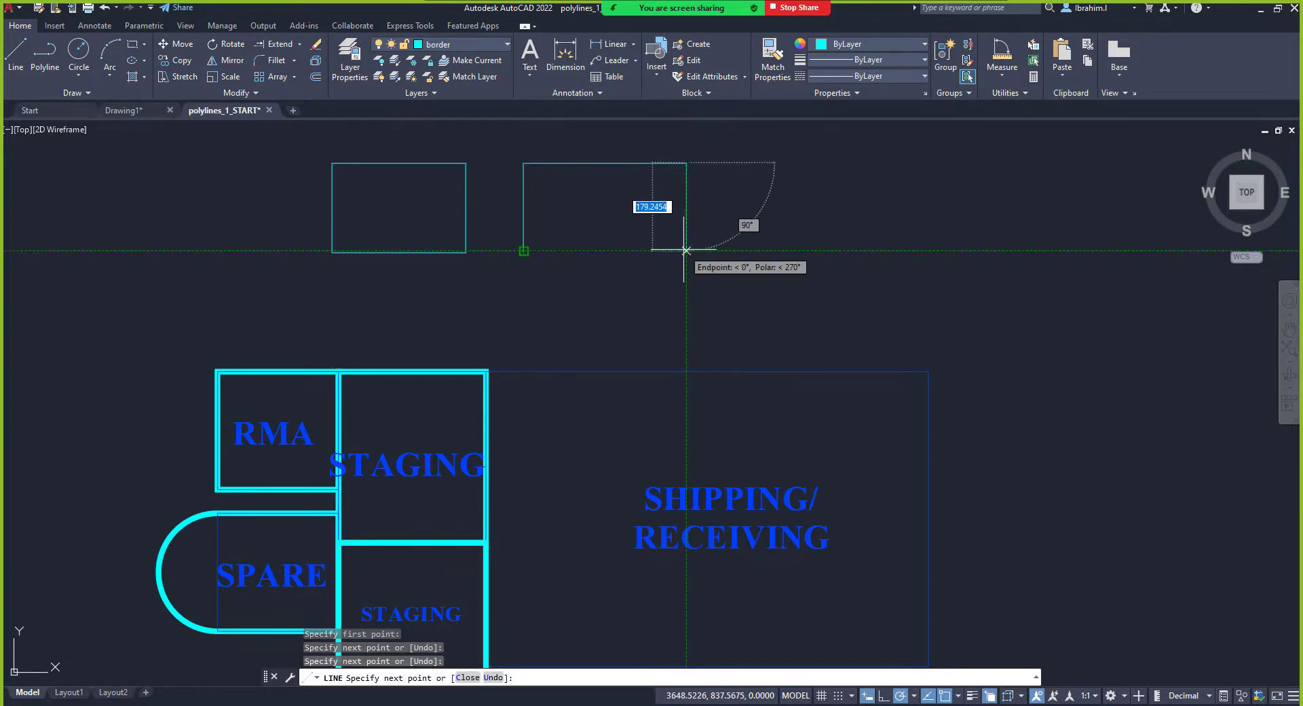
{"action": "left_click", "coordinate": [686, 251]}
{"action": "right_click", "coordinate": [607, 258]}
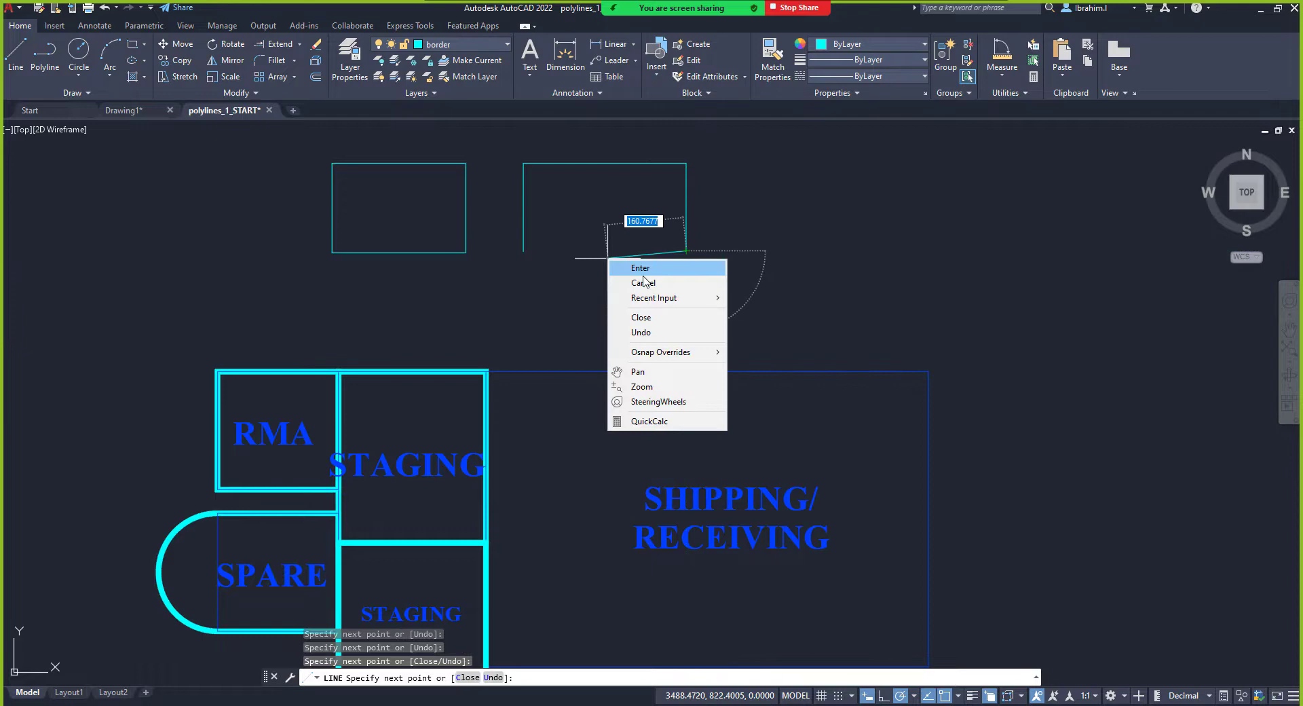
{"action": "left_click", "coordinate": [638, 316]}
Step: Compare the two sample rectangles by selecting the single-object one and individual sides of the line-drawn one, clearing each selection
{"action": "scroll", "coordinate": [414, 218], "scroll_direction": "up", "scroll_amount": 2}
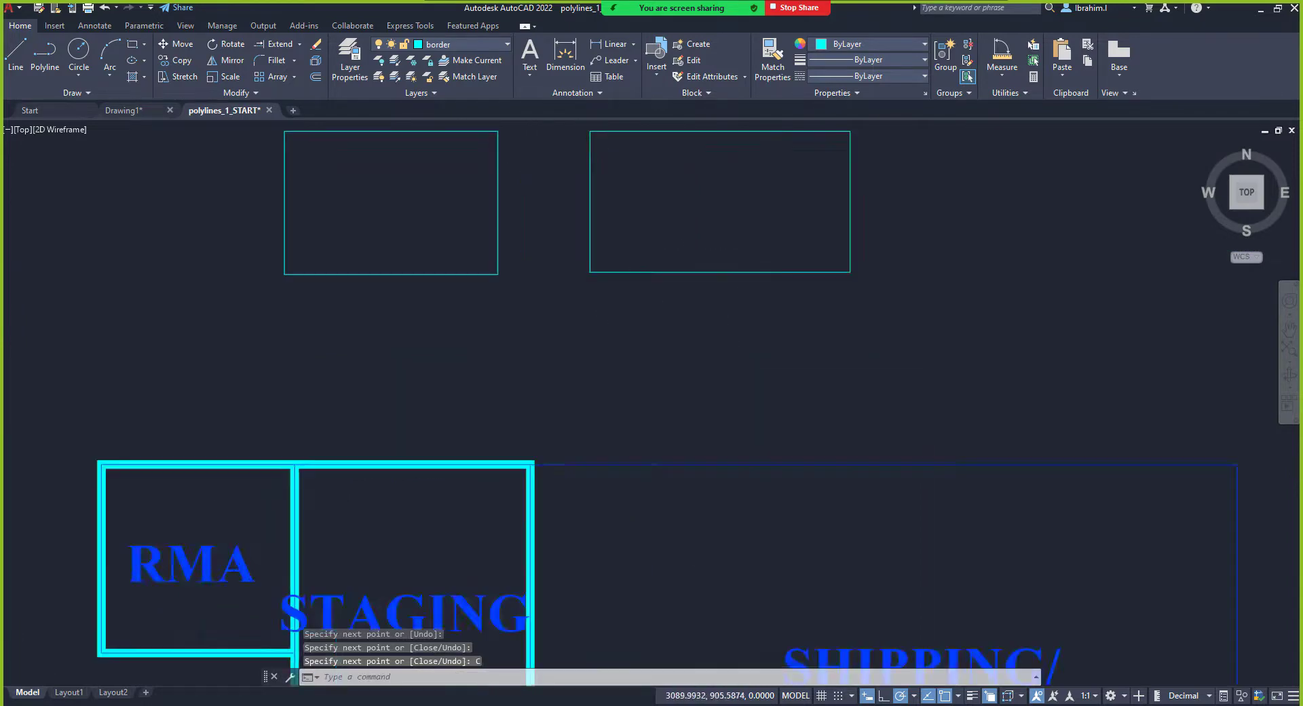
{"action": "scroll", "coordinate": [416, 209], "scroll_direction": "down", "scroll_amount": 5}
{"action": "scroll", "coordinate": [439, 220], "scroll_direction": "up", "scroll_amount": 3}
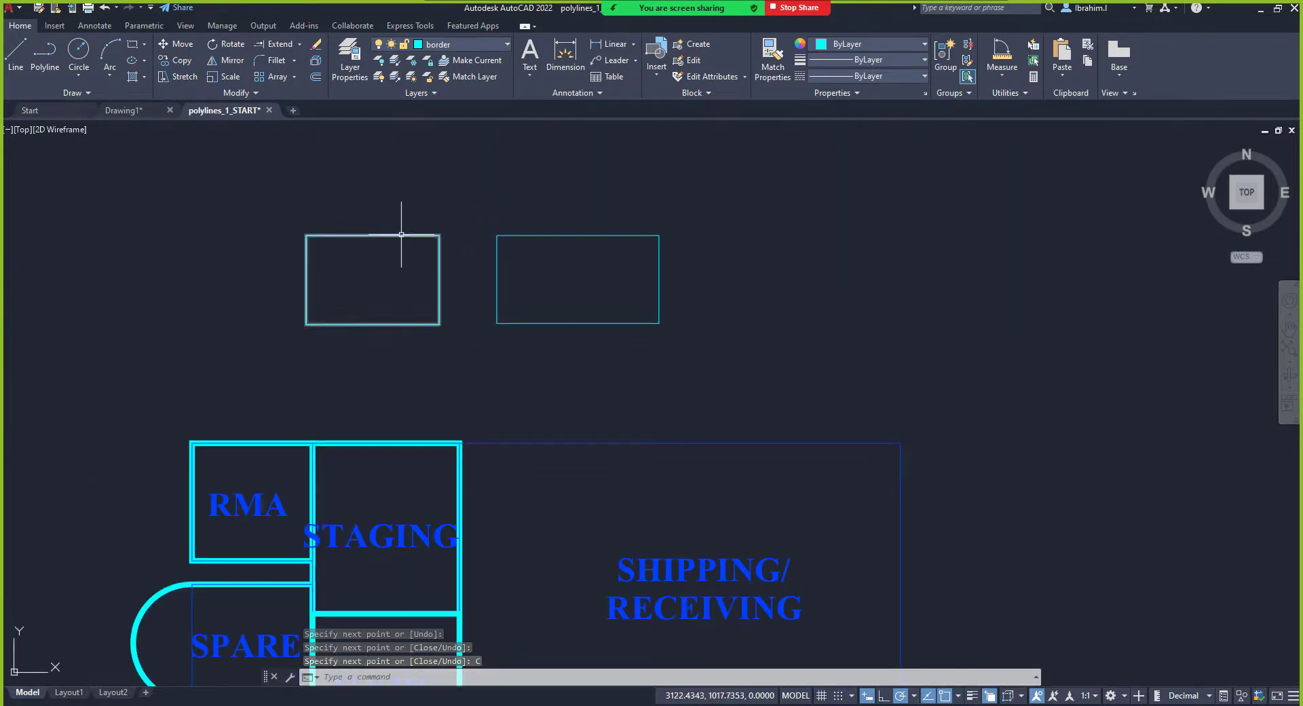
{"action": "left_click", "coordinate": [401, 235]}
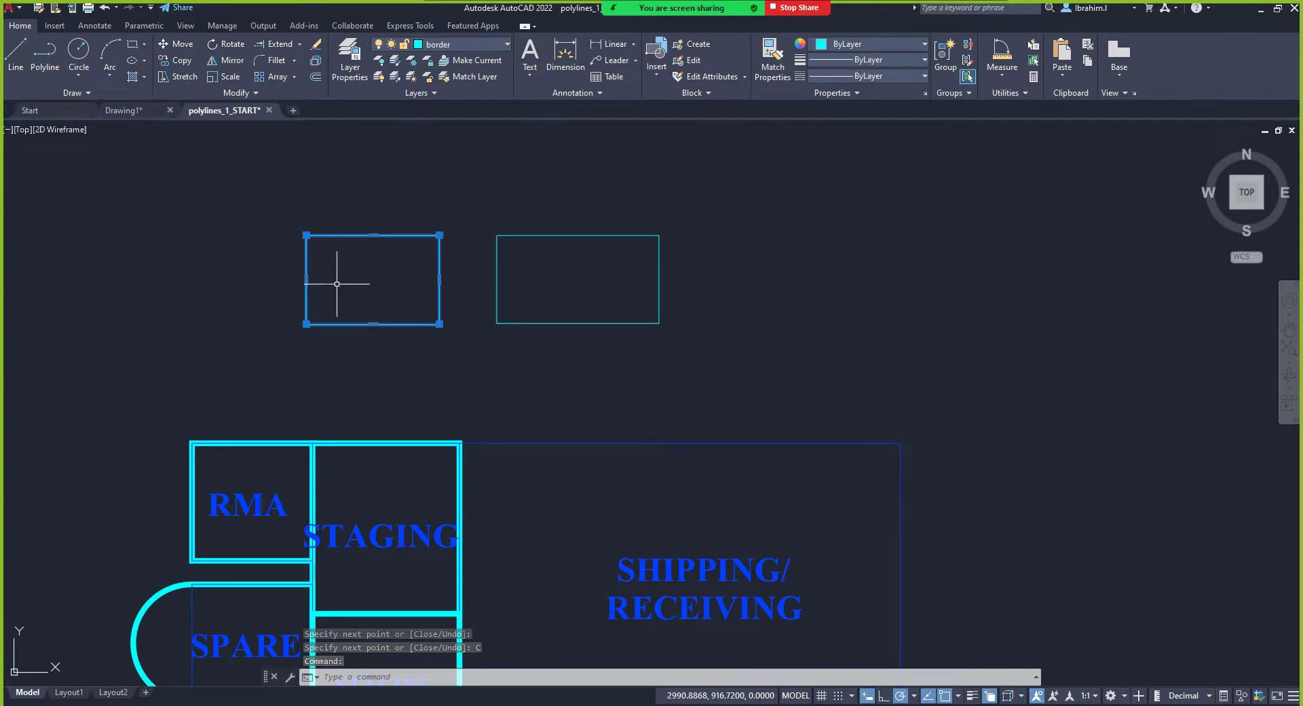
{"action": "key", "text": "Escape"}
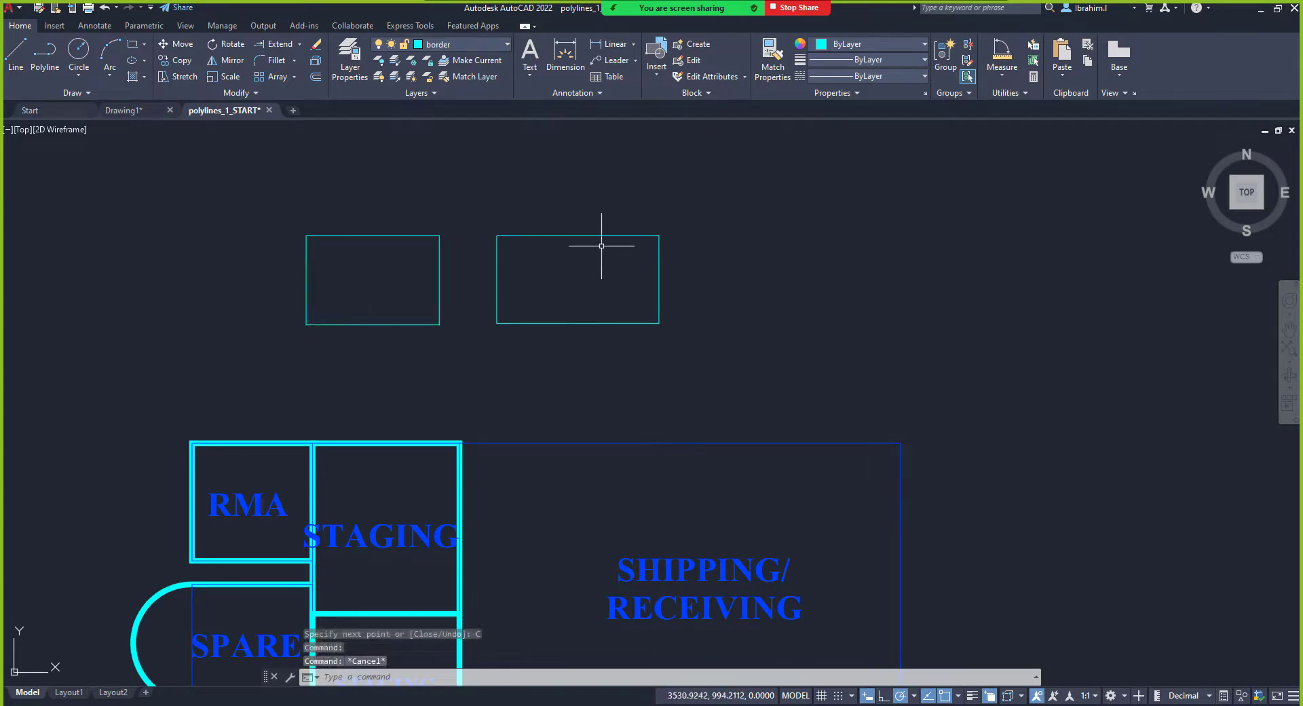
{"action": "left_click", "coordinate": [601, 235]}
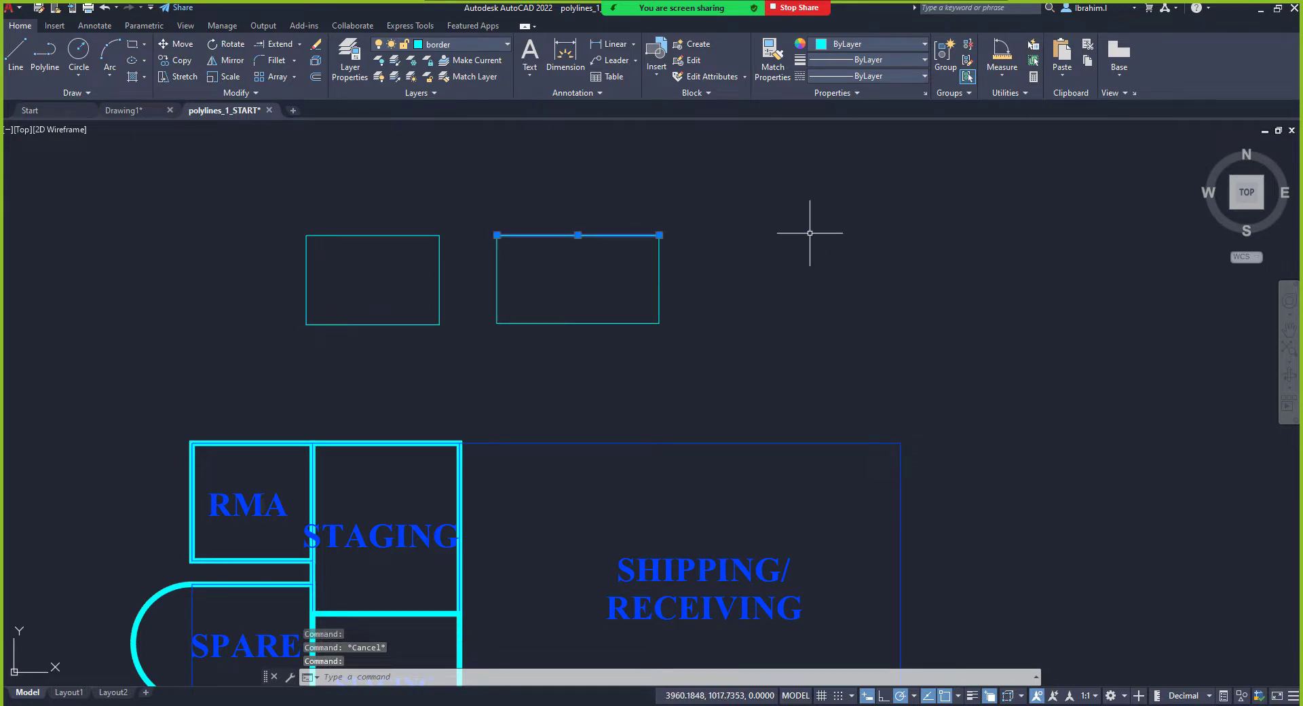
{"action": "key", "text": "Escape"}
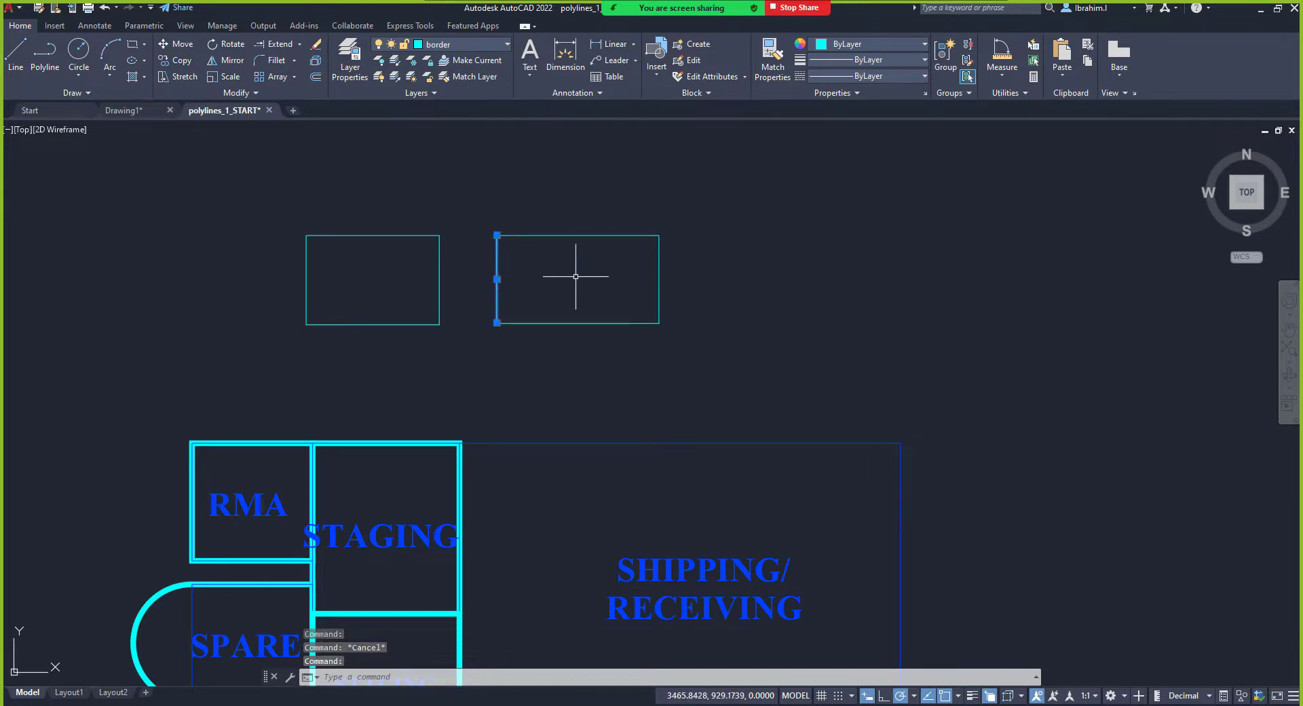
{"action": "left_click", "coordinate": [631, 237]}
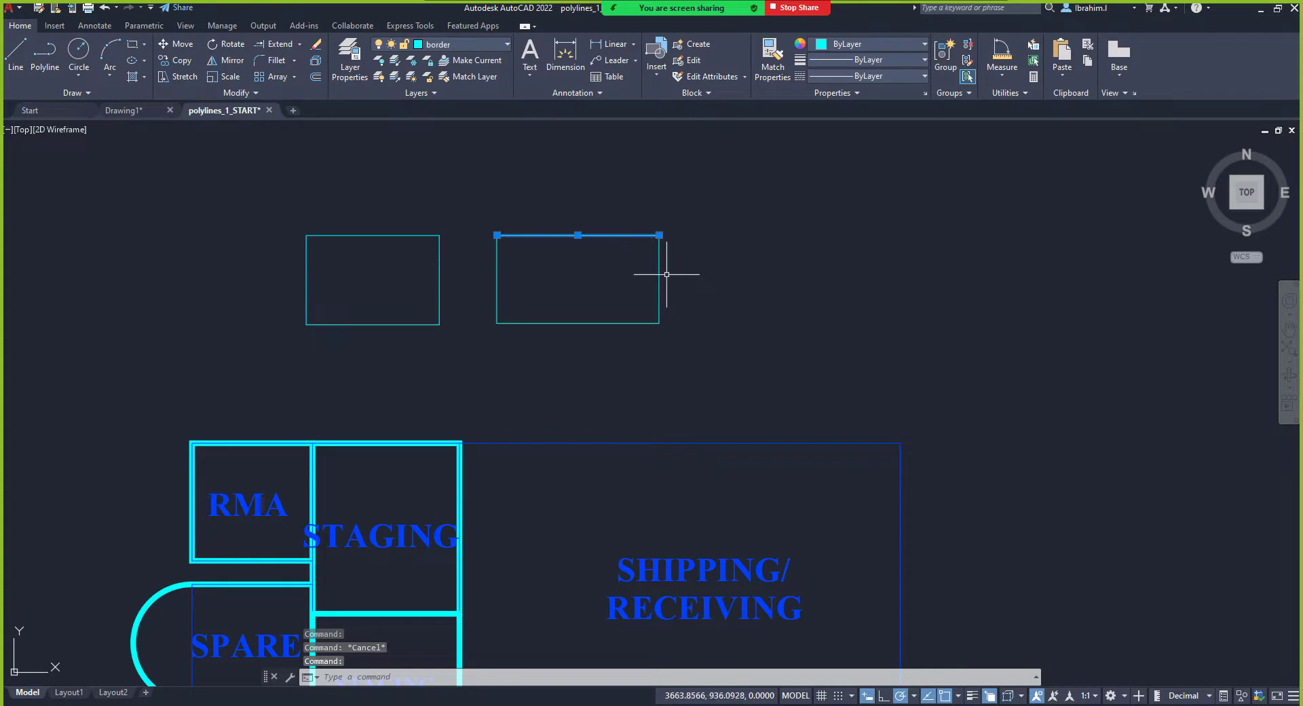
{"action": "key", "text": "Escape"}
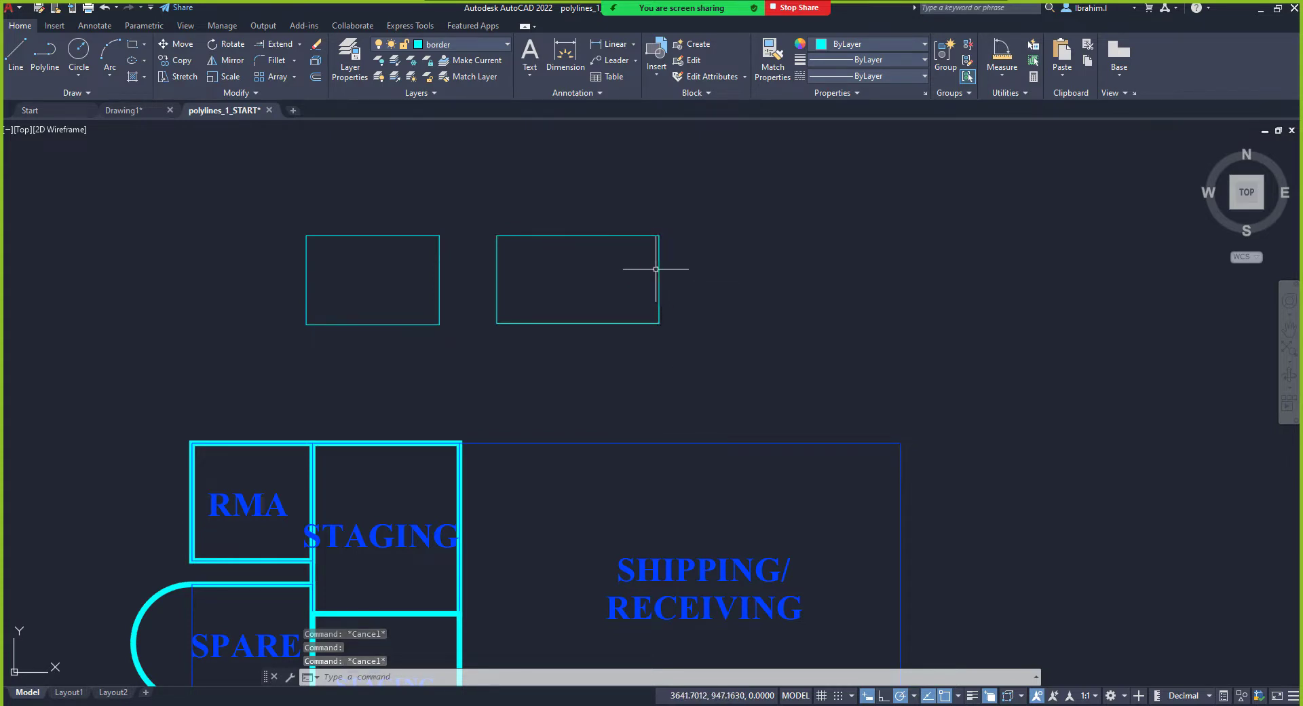
Step: Copy the four lines of the second sample rectangle from their lower-left corner to the empty area directly to the right
{"action": "left_click", "coordinate": [705, 347]}
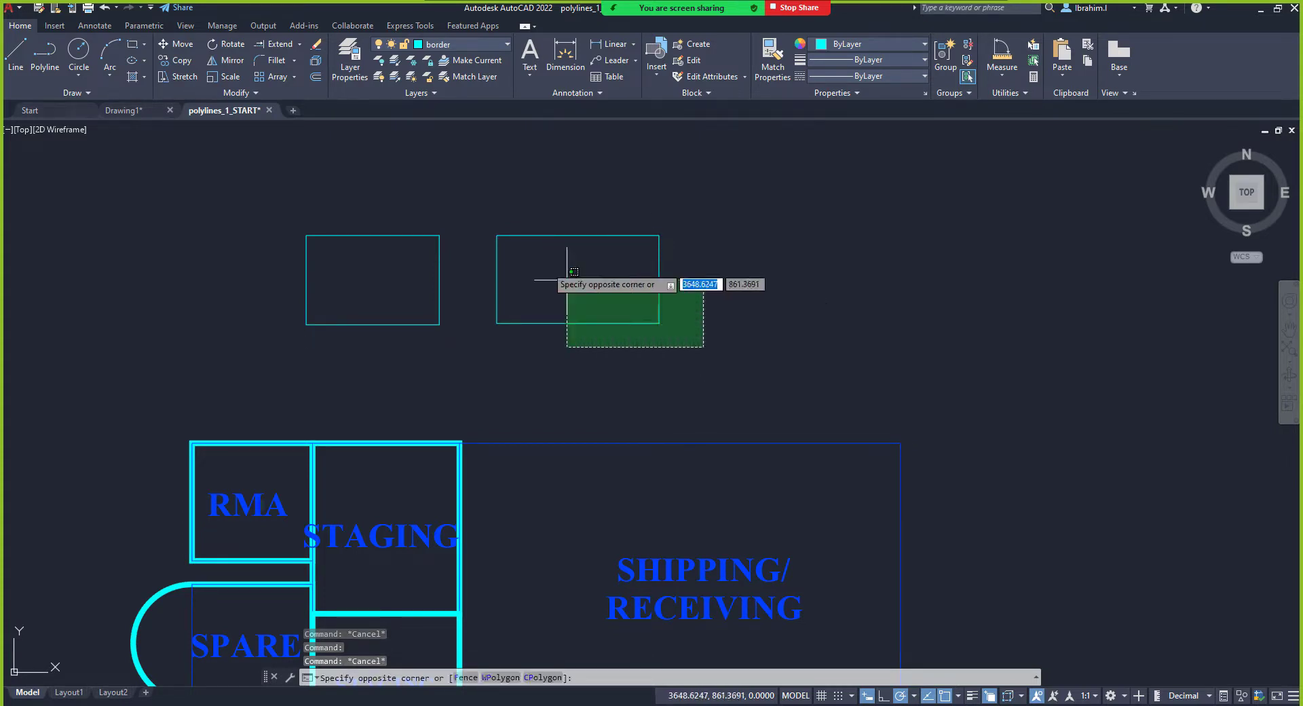
{"action": "left_click", "coordinate": [513, 219]}
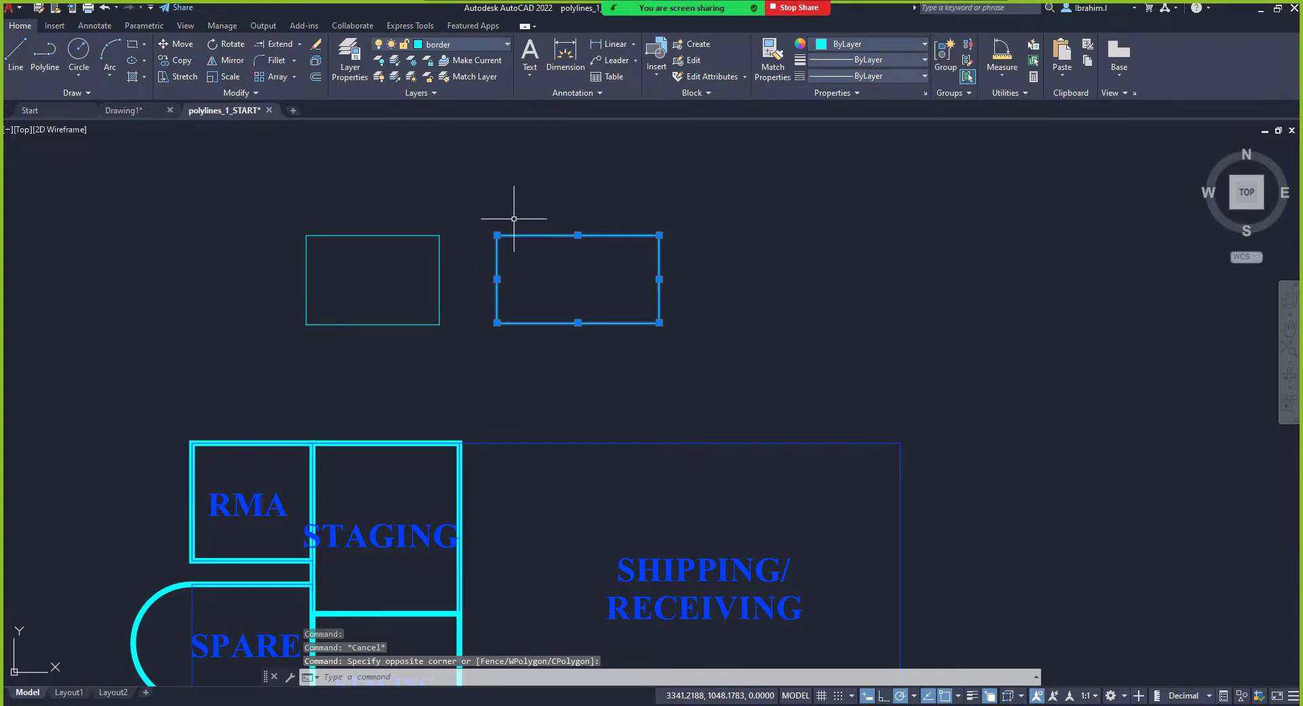
{"action": "left_click", "coordinate": [178, 60]}
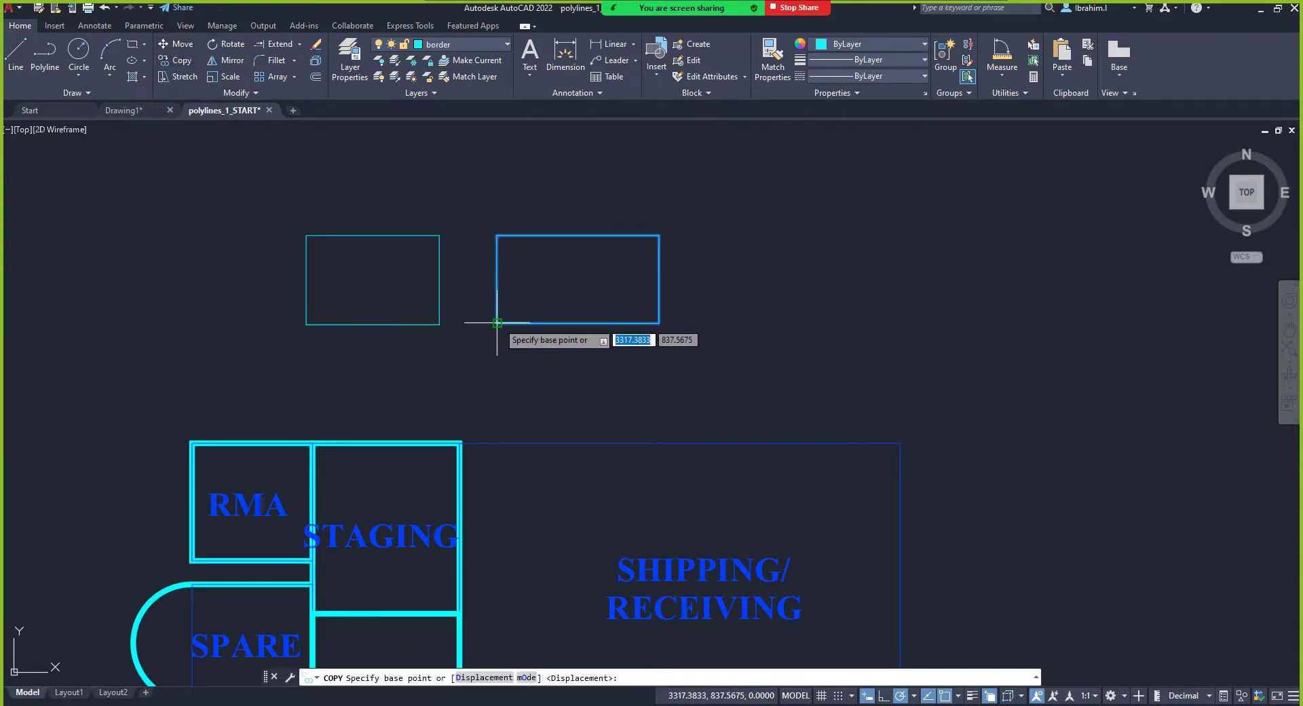
{"action": "left_click", "coordinate": [498, 322]}
{"action": "left_click", "coordinate": [715, 323]}
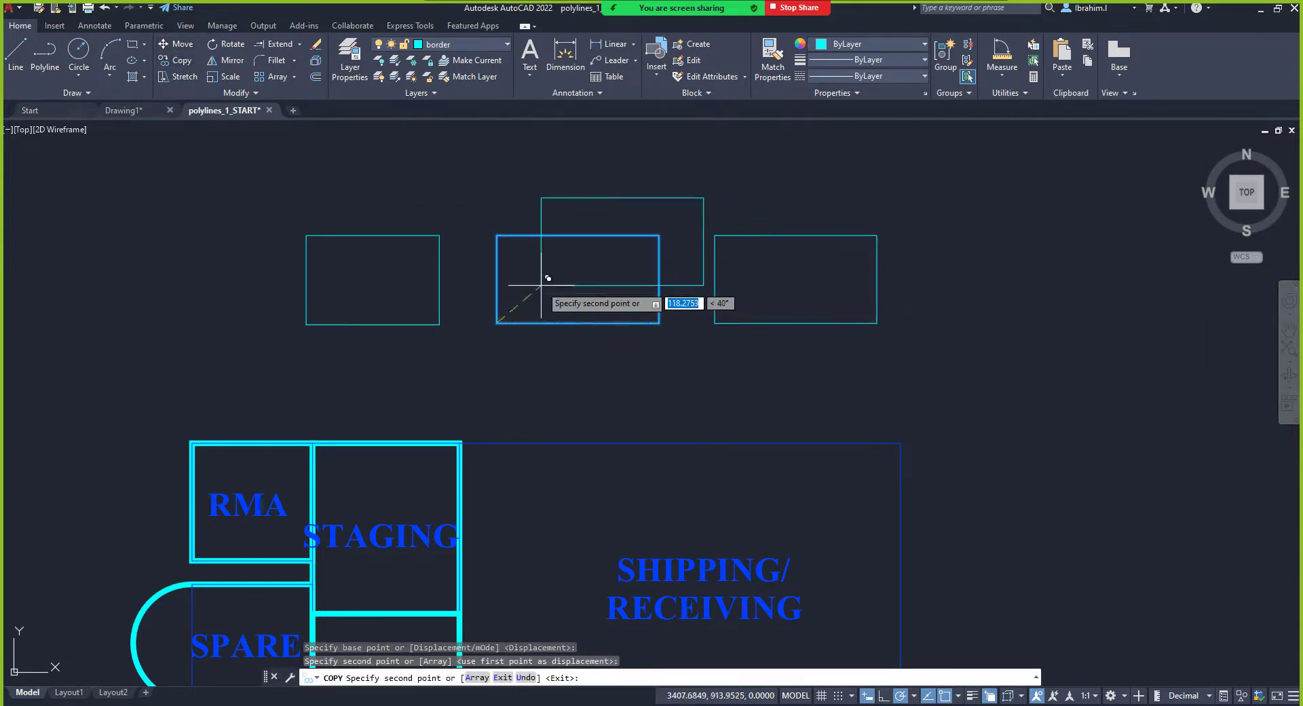
{"action": "key", "text": "Escape"}
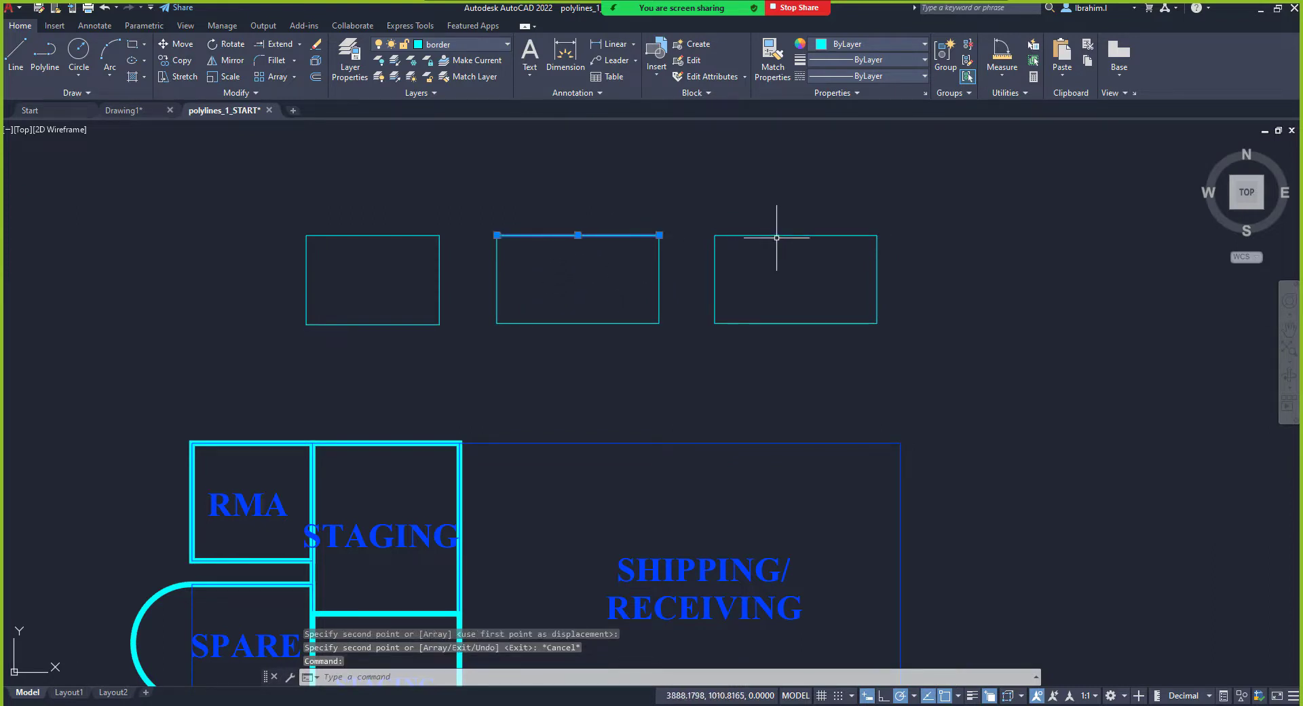
{"action": "key", "text": "Escape"}
{"action": "left_click", "coordinate": [780, 237]}
{"action": "left_click", "coordinate": [781, 234]}
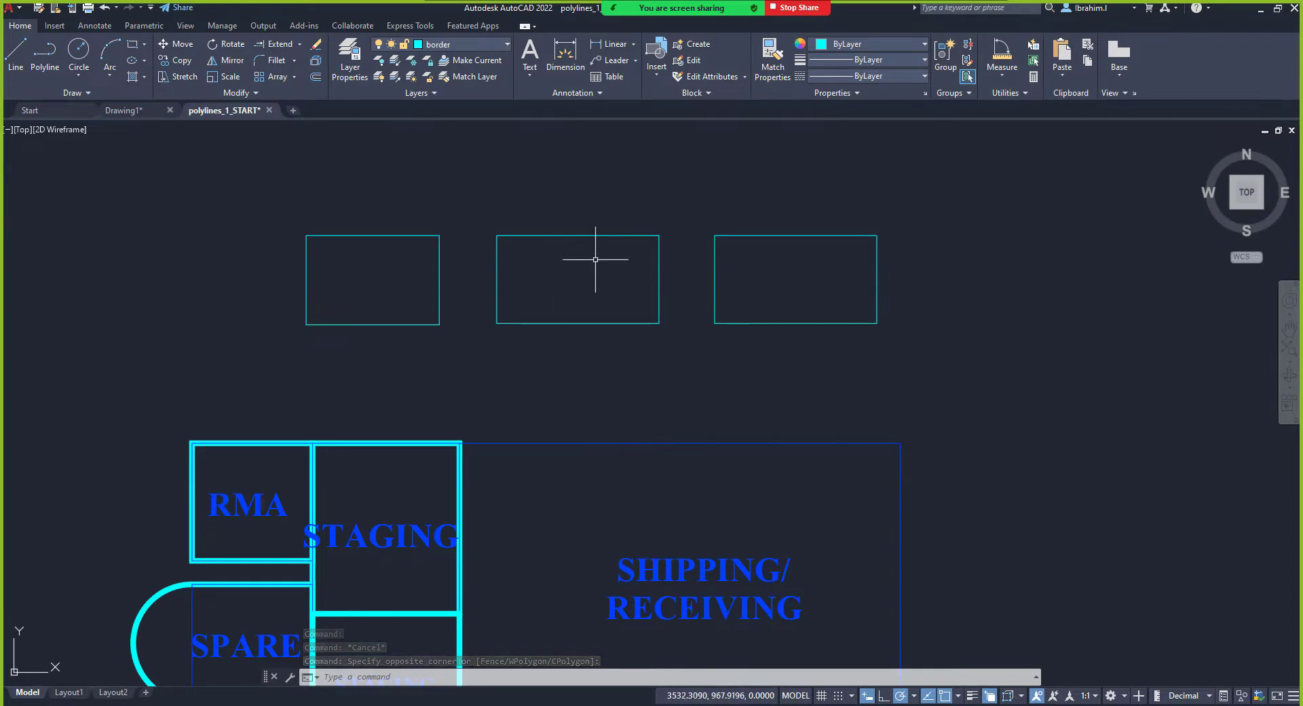
Step: Join the four separate lines of the middle rectangle into one polyline with the Join command, and select it to check
{"action": "left_click", "coordinate": [257, 94]}
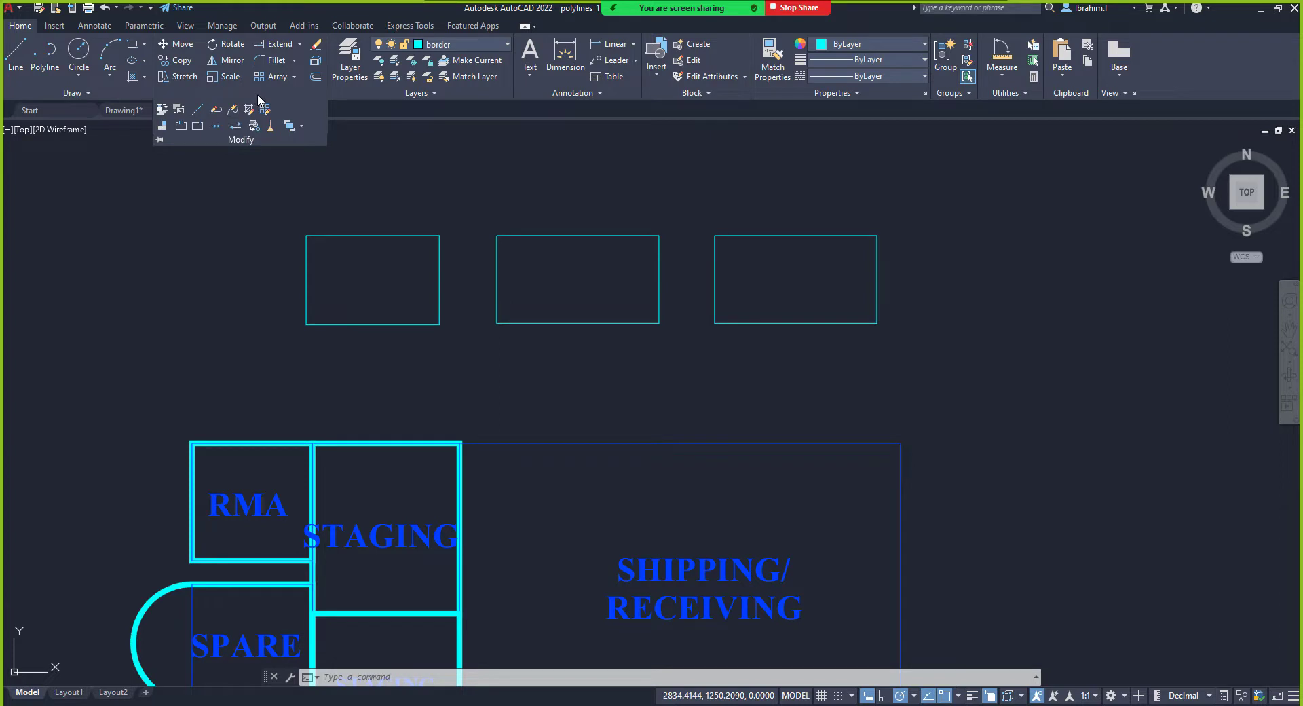
{"action": "left_click", "coordinate": [218, 126]}
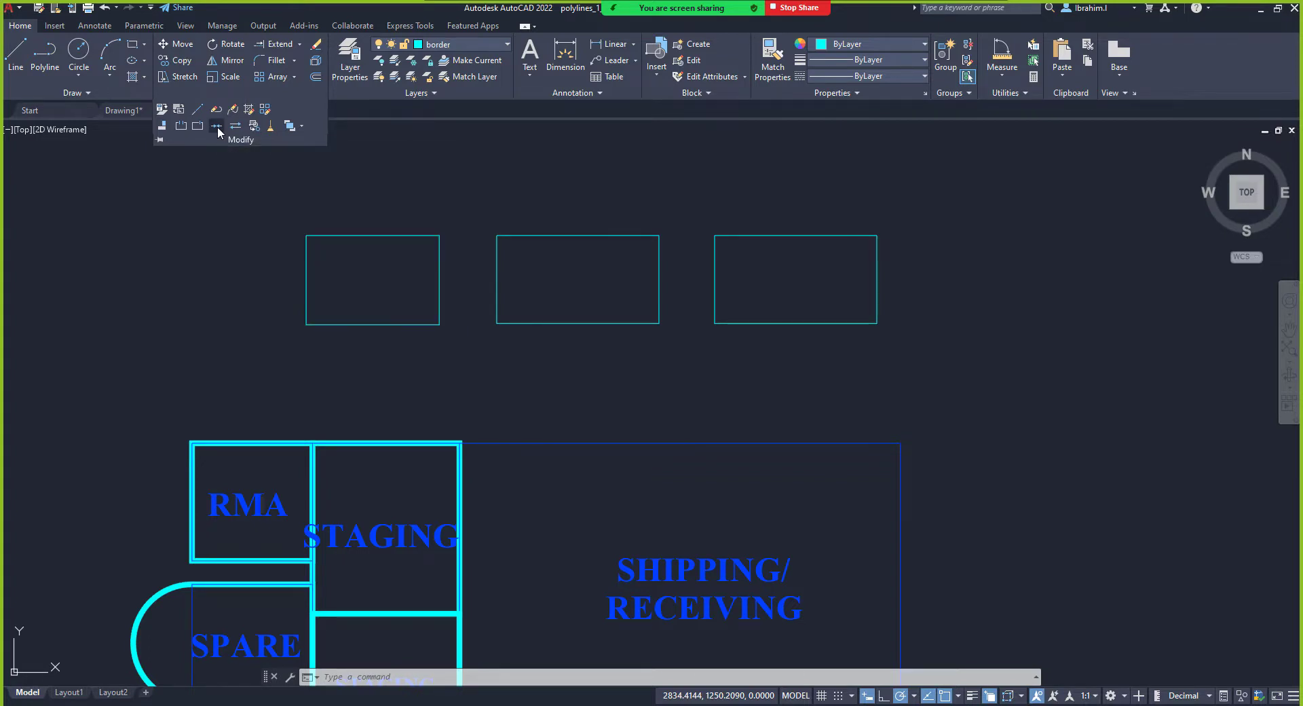
{"action": "left_click", "coordinate": [496, 273]}
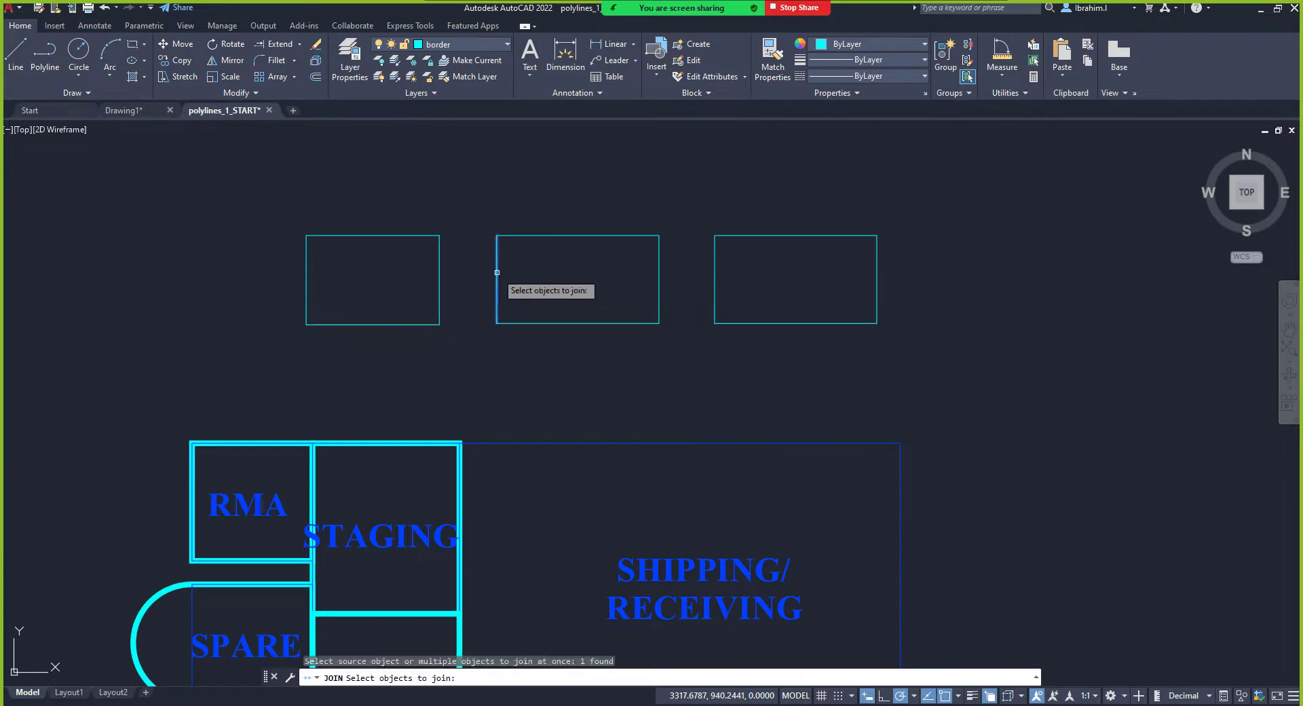
{"action": "left_click", "coordinate": [572, 239]}
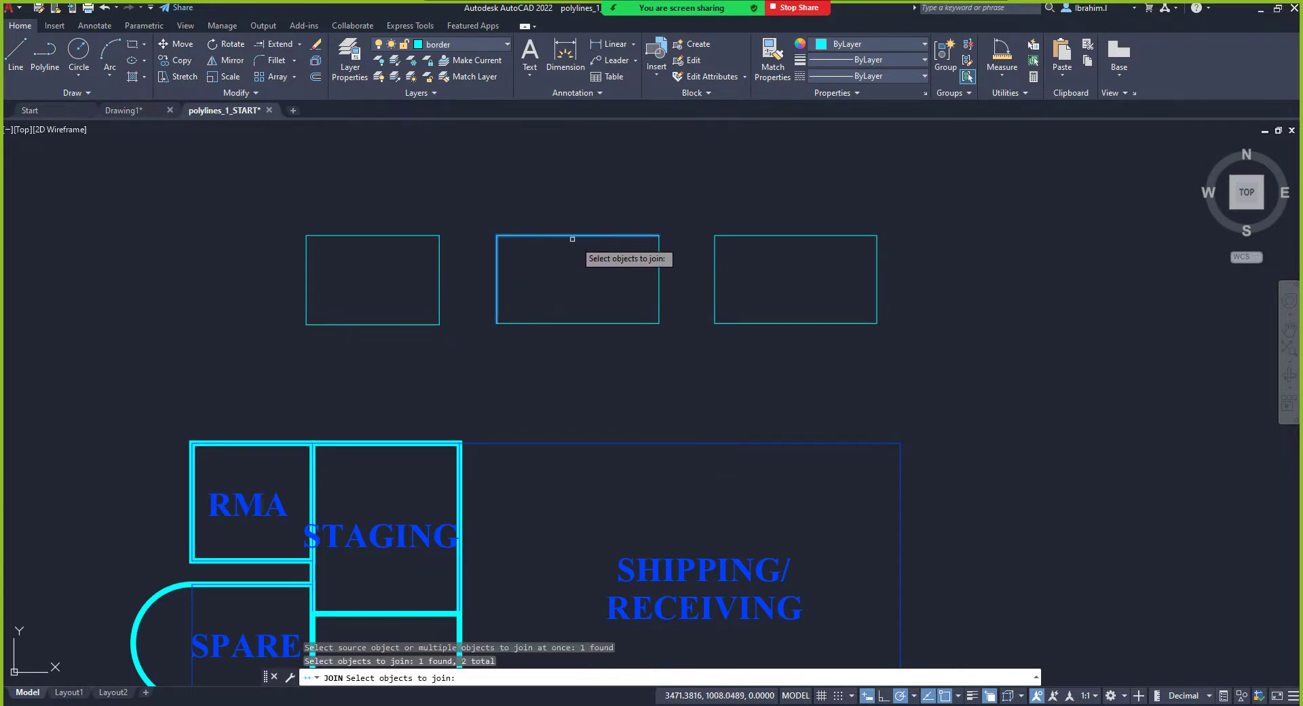
{"action": "left_click", "coordinate": [658, 285]}
{"action": "left_click", "coordinate": [617, 321]}
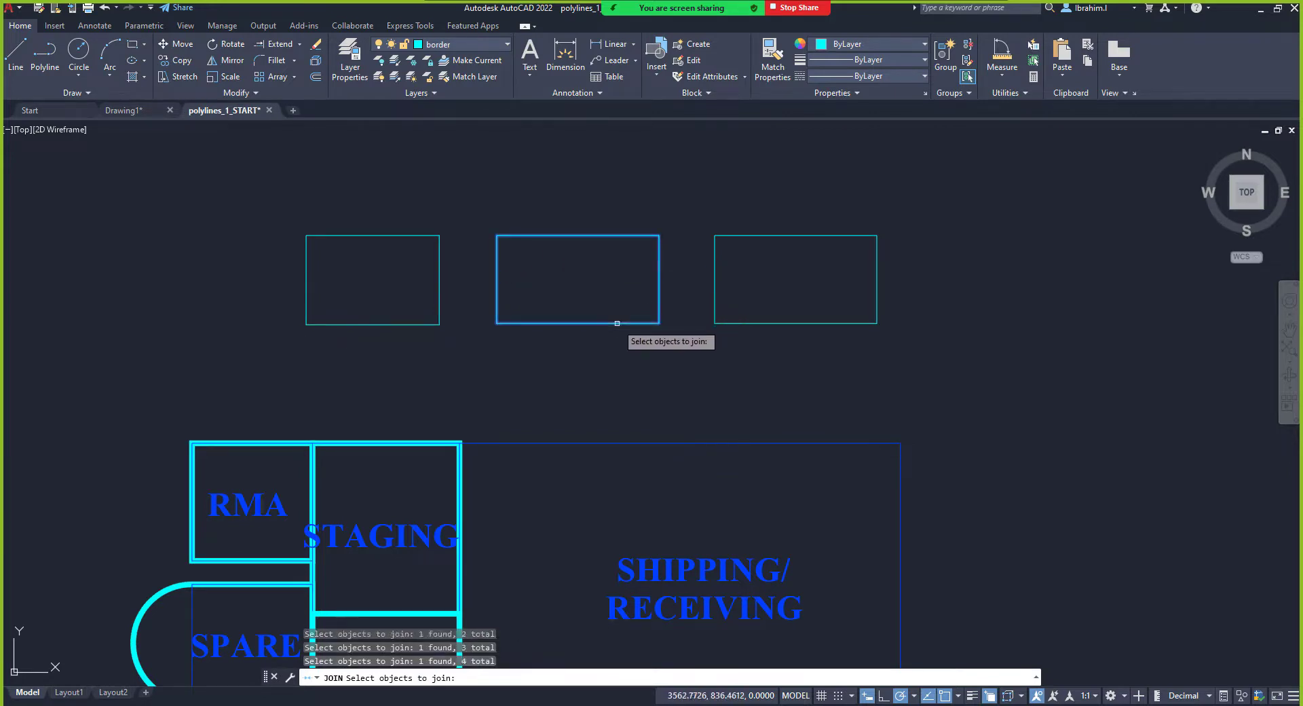
{"action": "key", "text": "Return"}
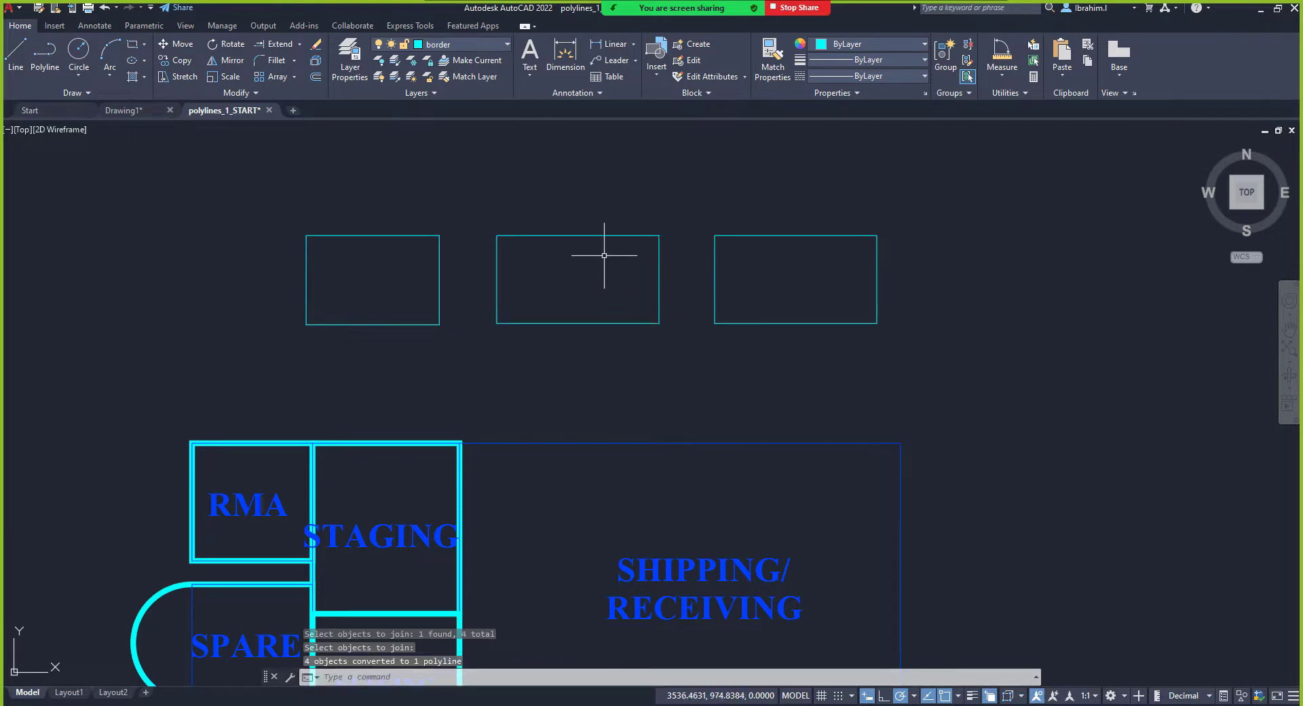
{"action": "left_click", "coordinate": [607, 234]}
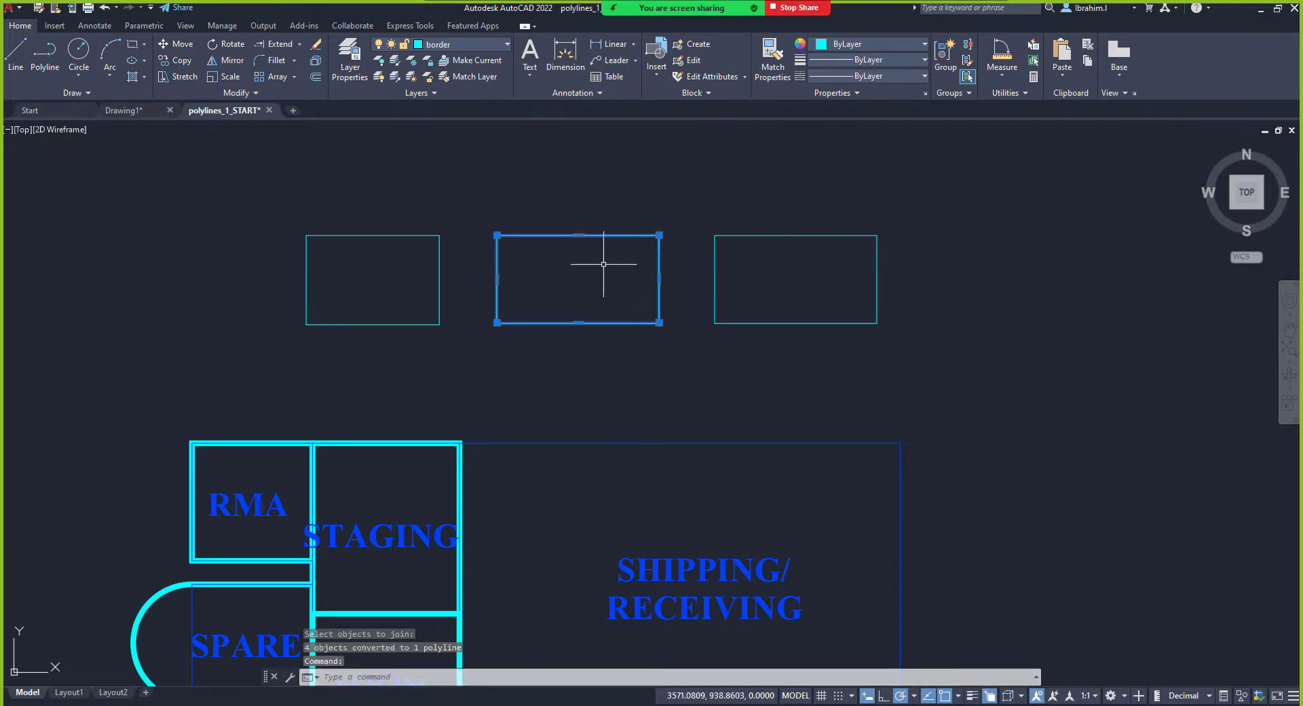
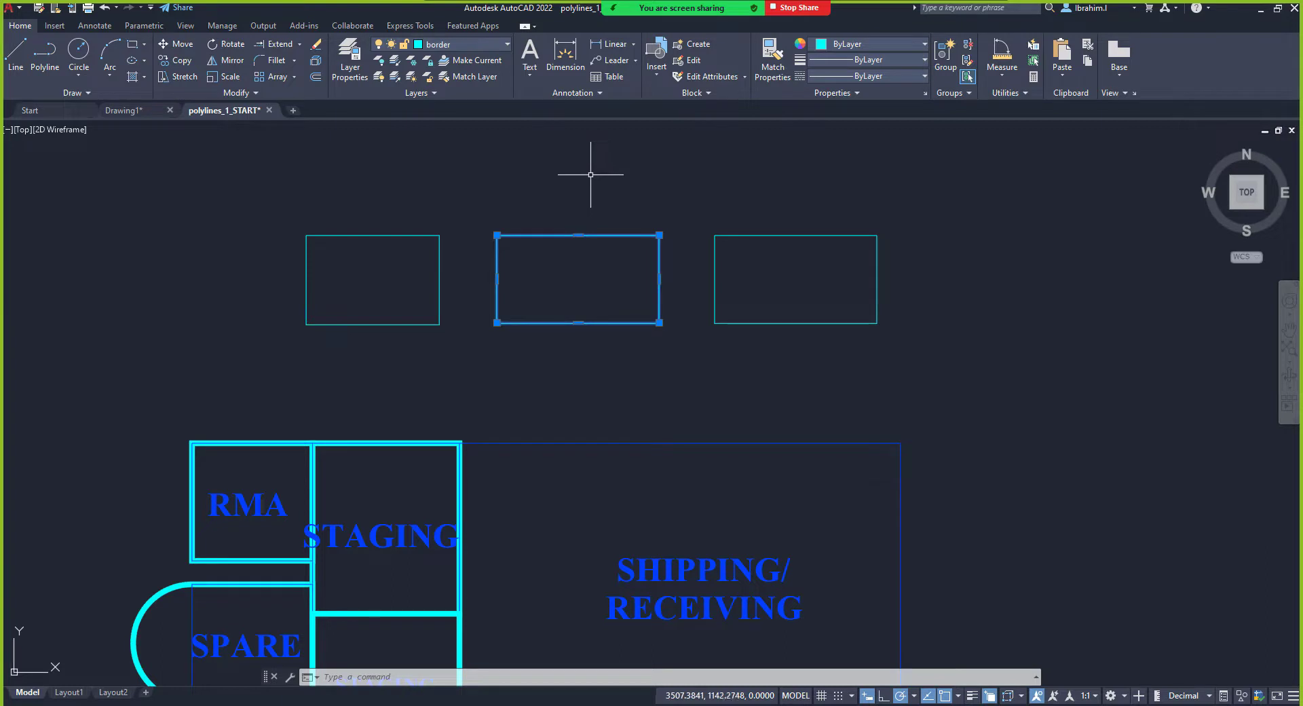
Step: Try the Join option of Edit Polyline on the already joined middle rectangle, and leave the command
{"action": "left_click", "coordinate": [257, 92]}
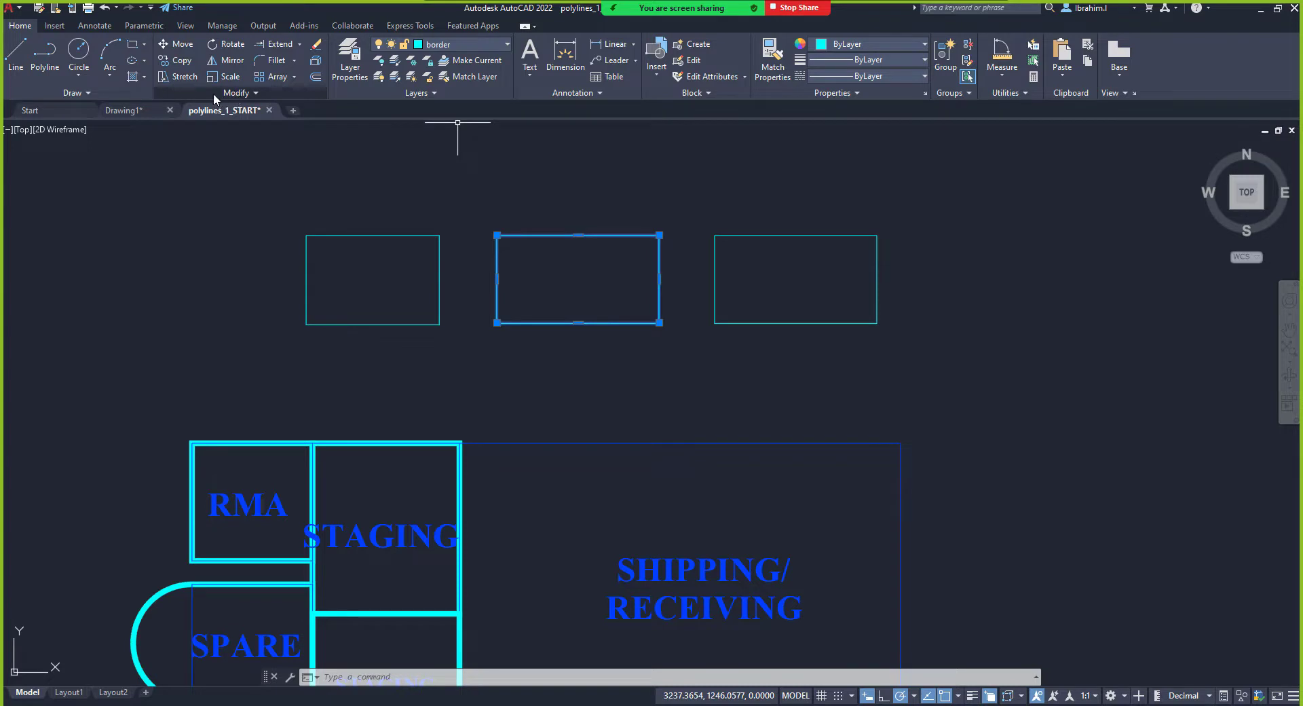
{"action": "left_click", "coordinate": [91, 92]}
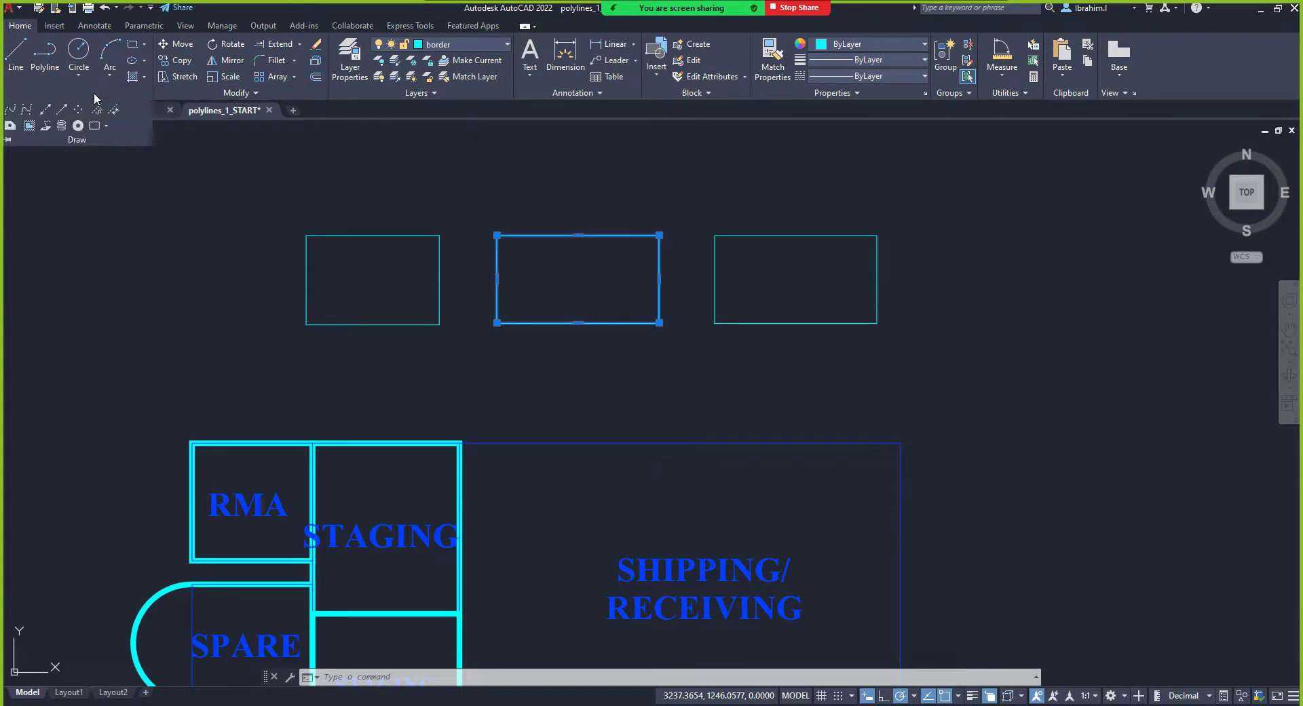
{"action": "left_click", "coordinate": [252, 93]}
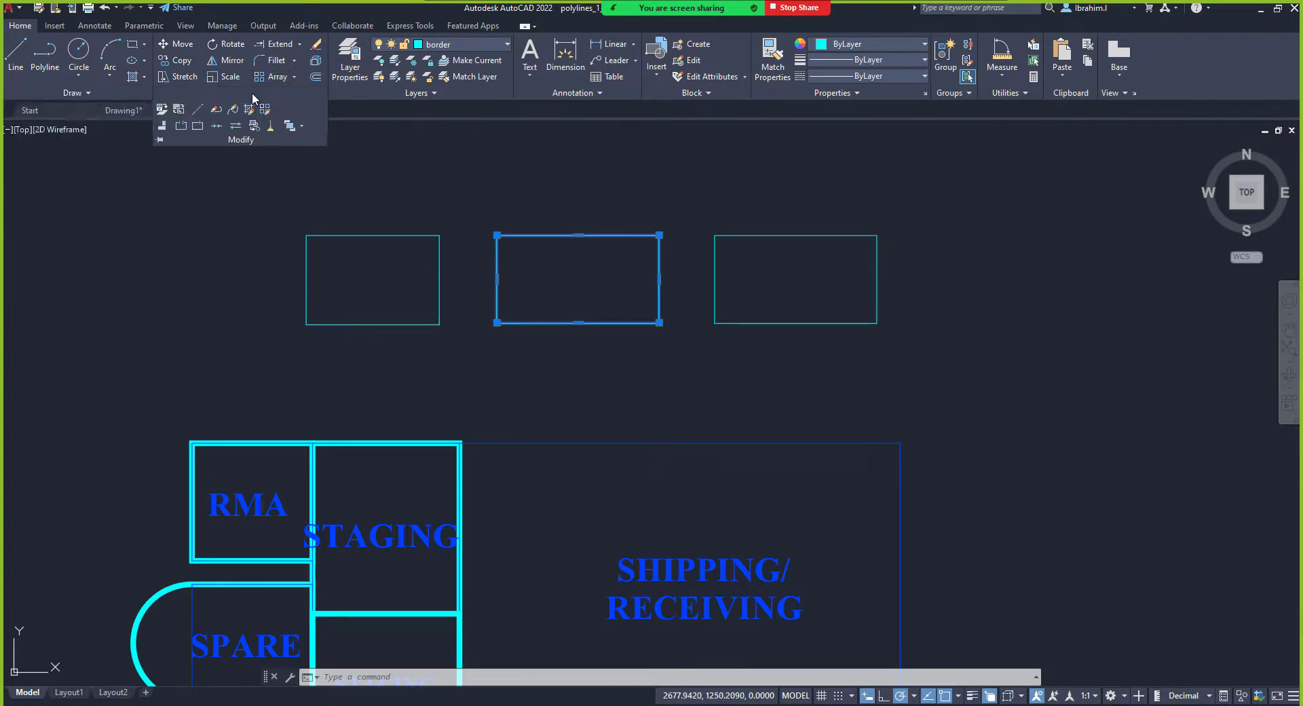
{"action": "left_click", "coordinate": [216, 112]}
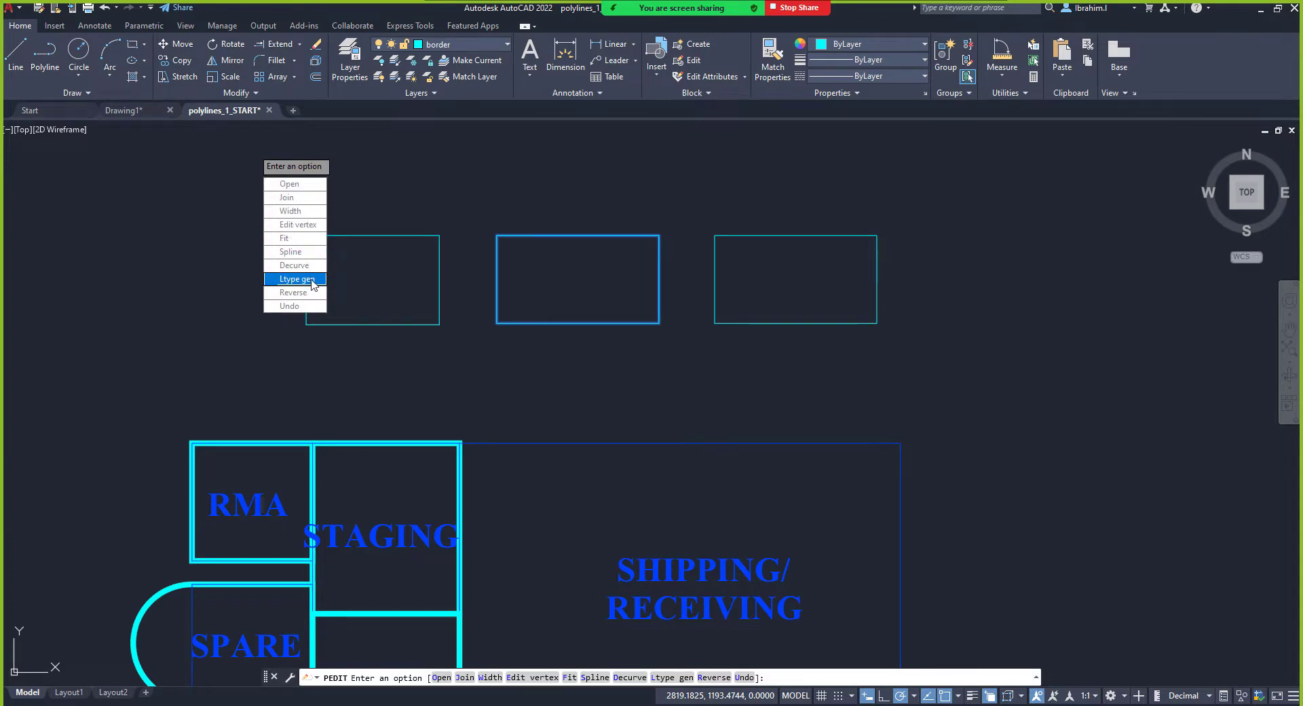
{"action": "left_click", "coordinate": [294, 198]}
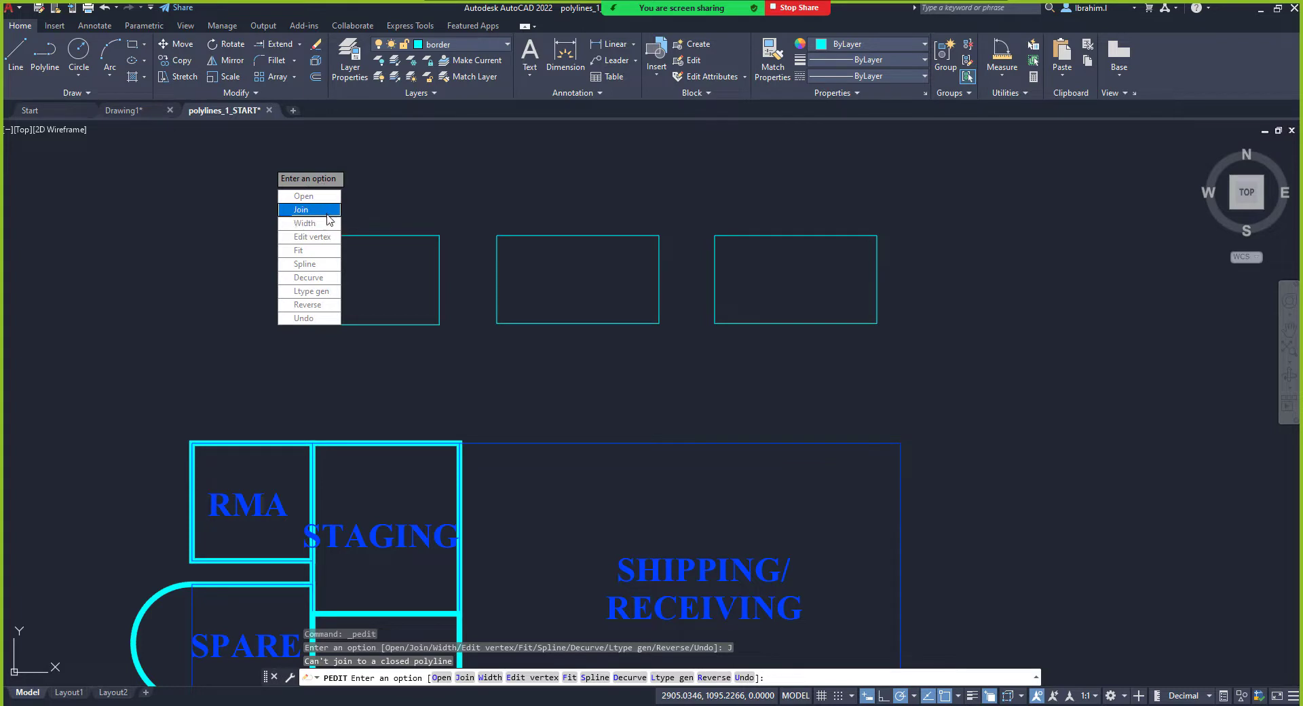
{"action": "left_click", "coordinate": [309, 211]}
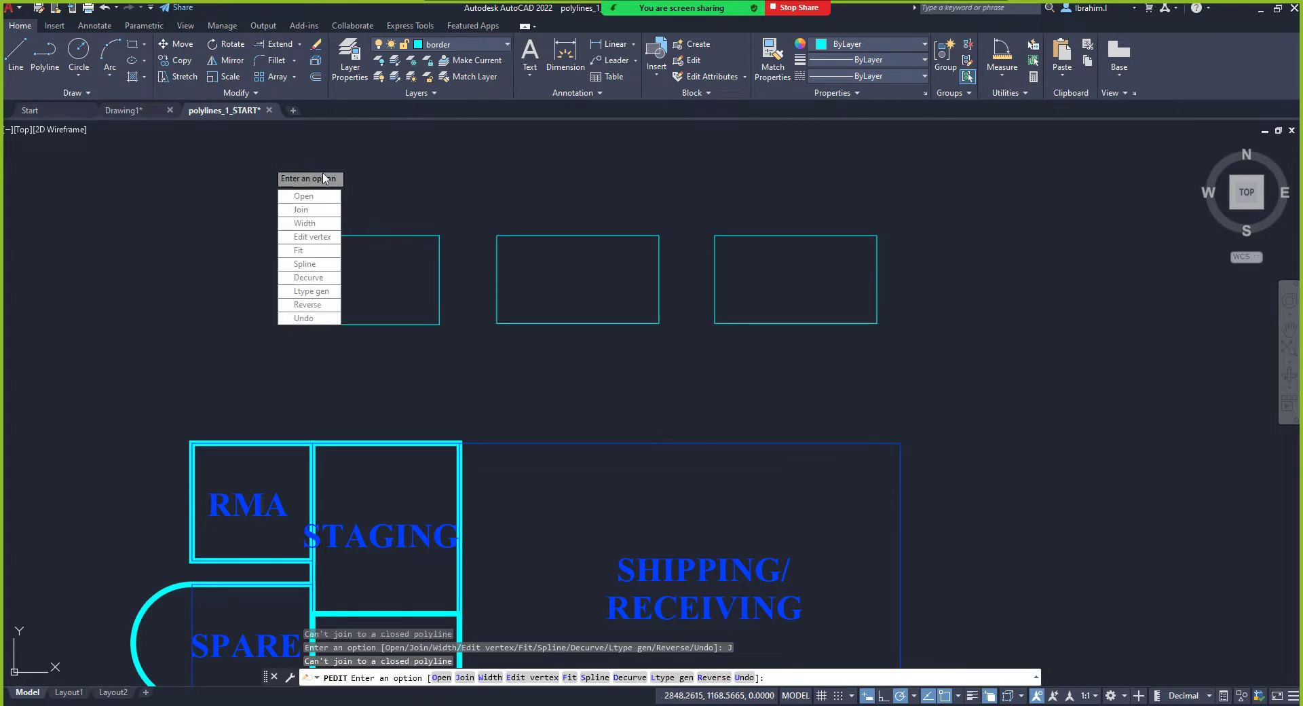
{"action": "key", "text": "Escape"}
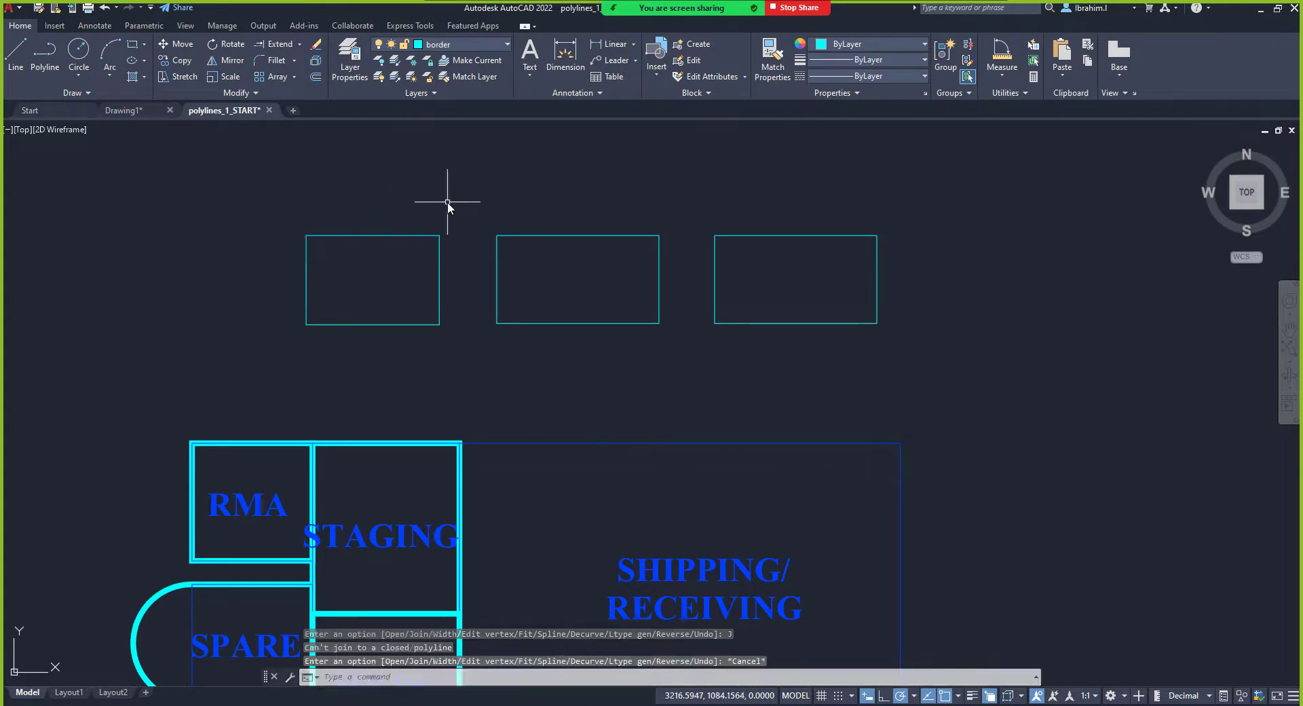
Step: Convert the left side of the copied rectangle into a polyline with the Edit Polyline command
{"action": "scroll", "coordinate": [733, 269], "scroll_direction": "up", "scroll_amount": 2}
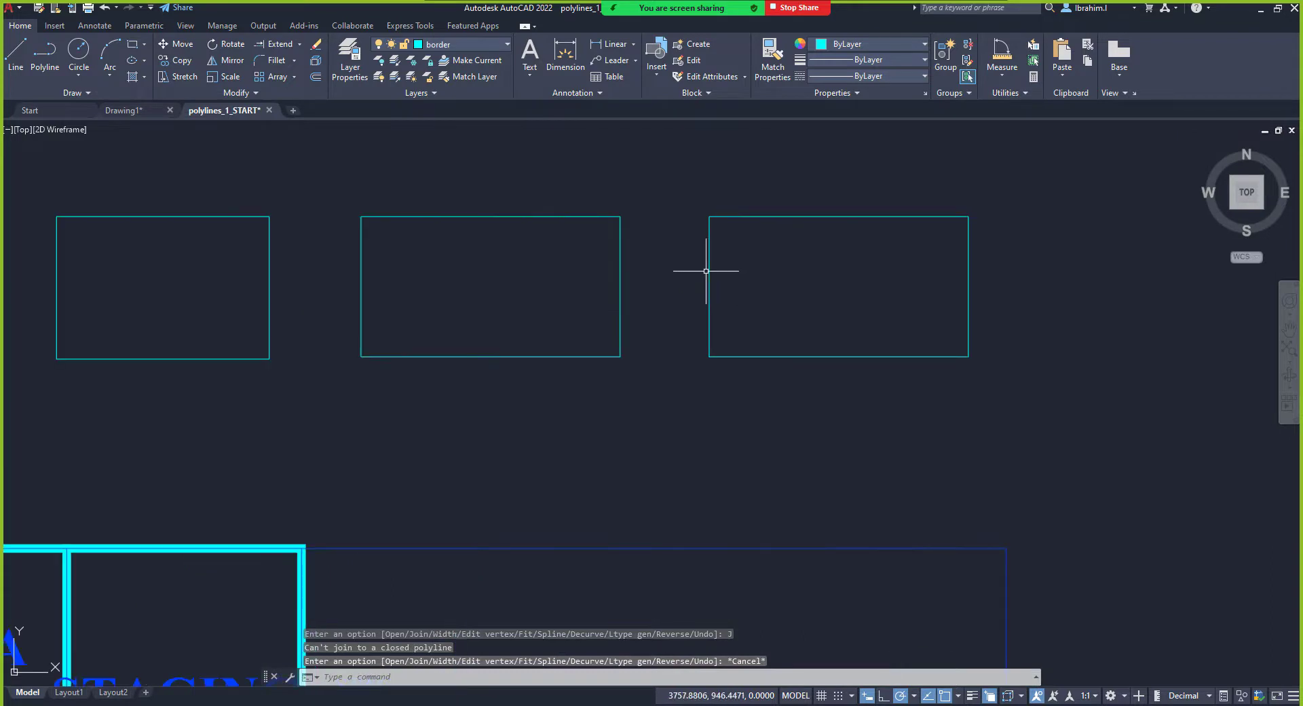
{"action": "left_click", "coordinate": [709, 272]}
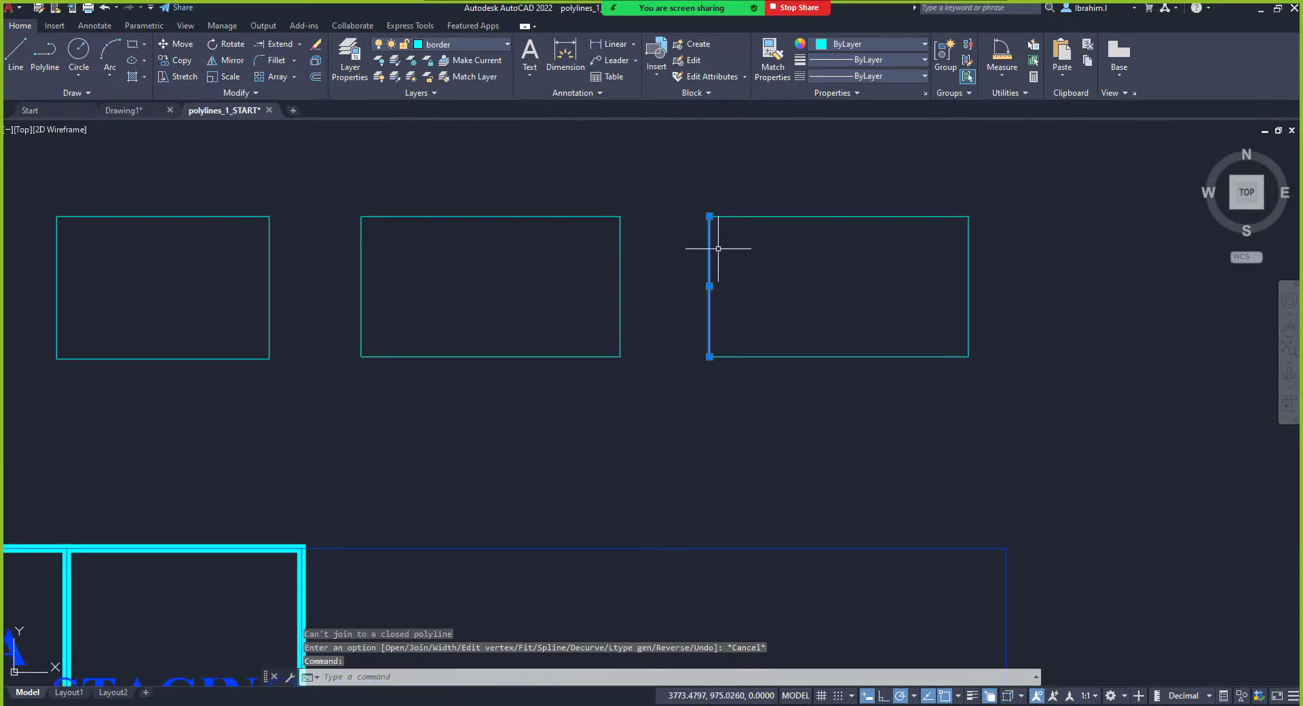
{"action": "left_click", "coordinate": [255, 93]}
{"action": "left_click", "coordinate": [216, 109]}
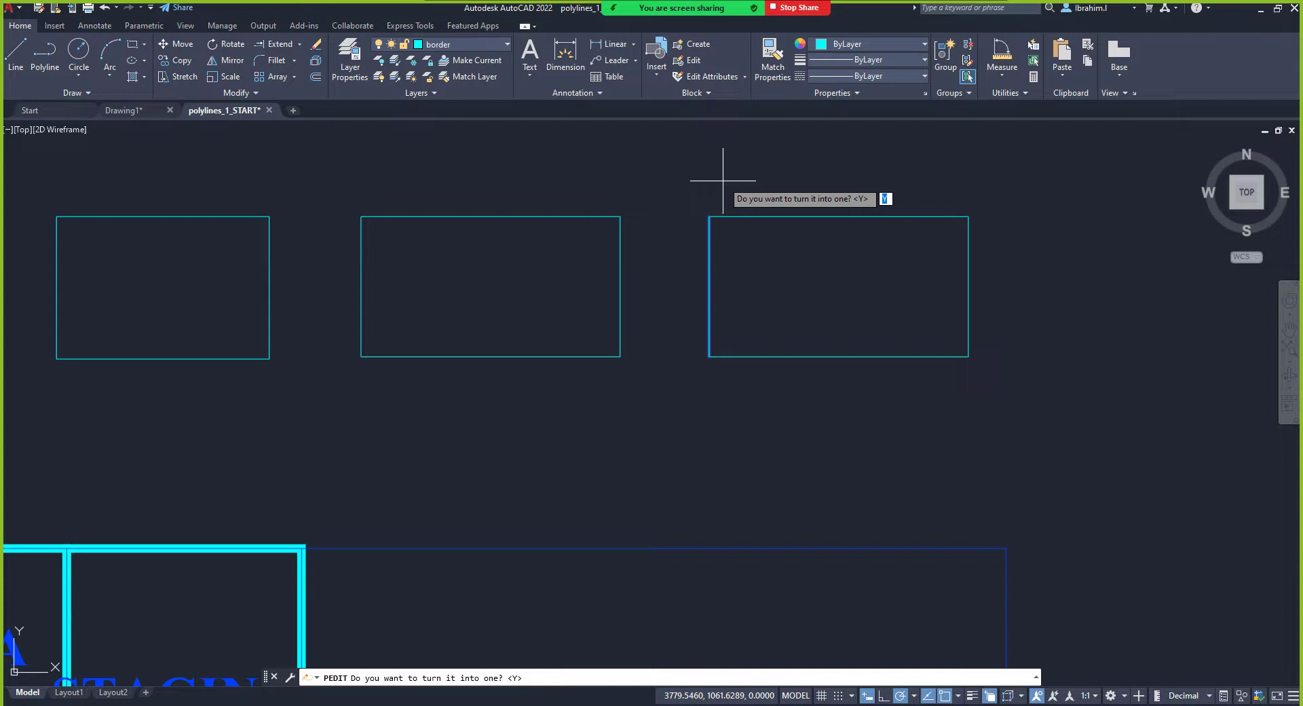
{"action": "type", "text": "y"}
{"action": "key", "text": "Return"}
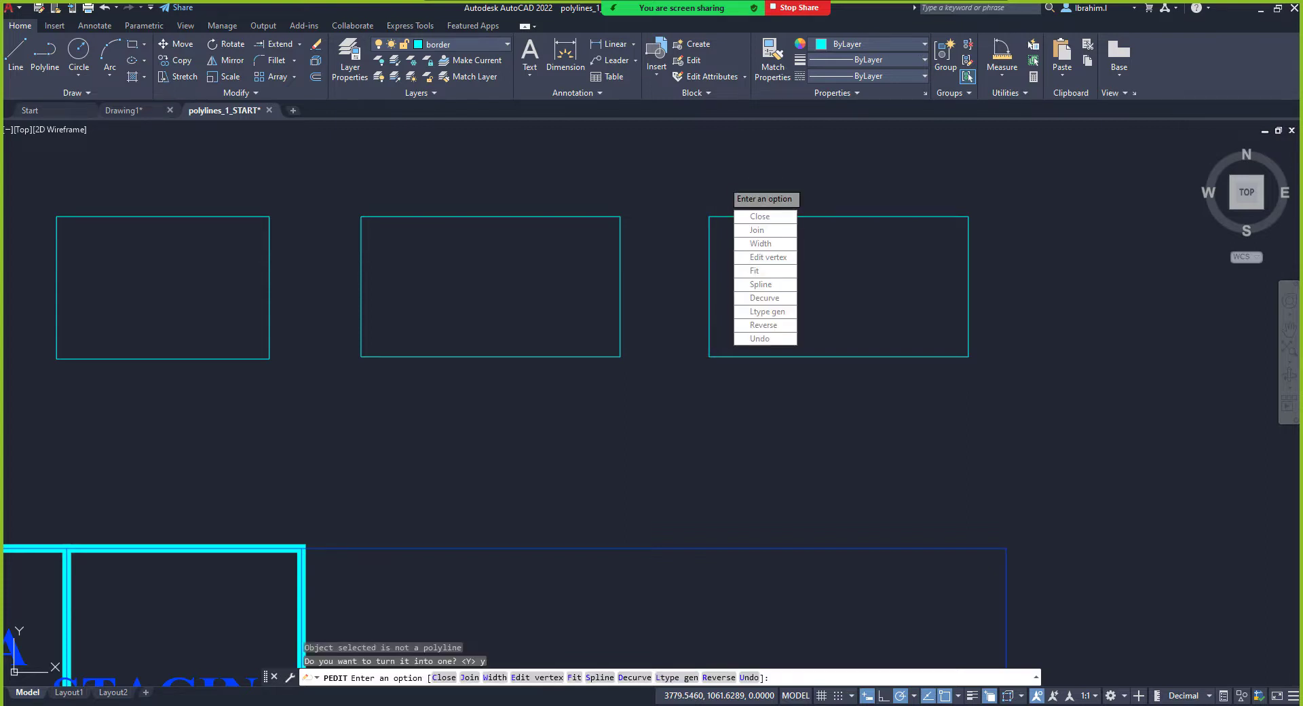
Step: Join all four sides of the rightmost rectangle into one polyline within Edit Polyline, and select the result to check it
{"action": "left_click", "coordinate": [759, 232]}
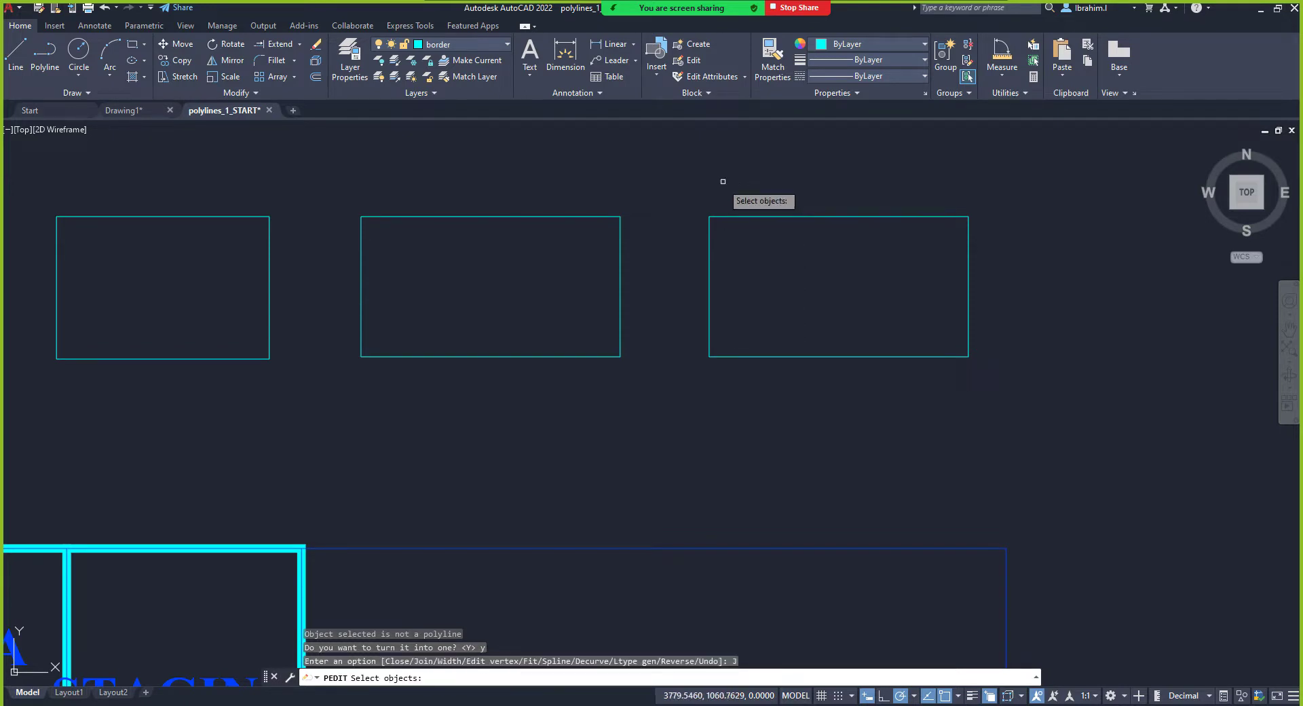
{"action": "left_click", "coordinate": [743, 215]}
{"action": "left_click", "coordinate": [968, 272]}
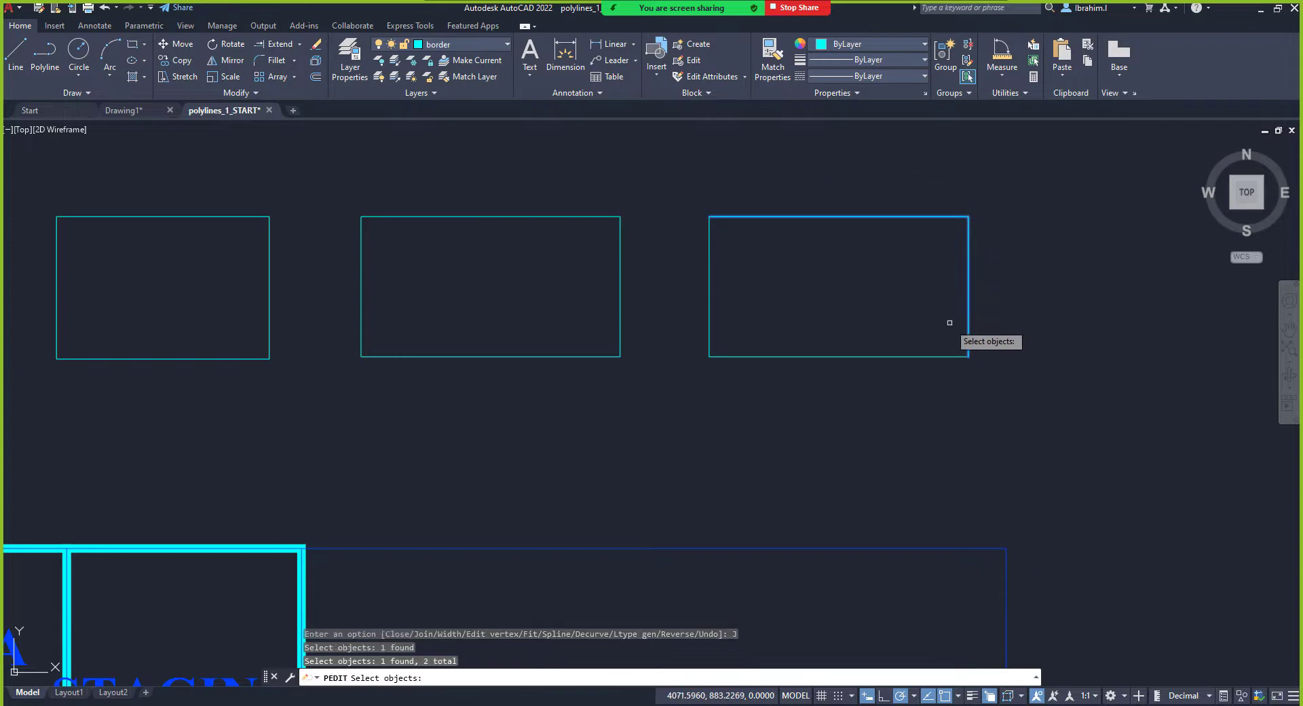
{"action": "left_click", "coordinate": [930, 354]}
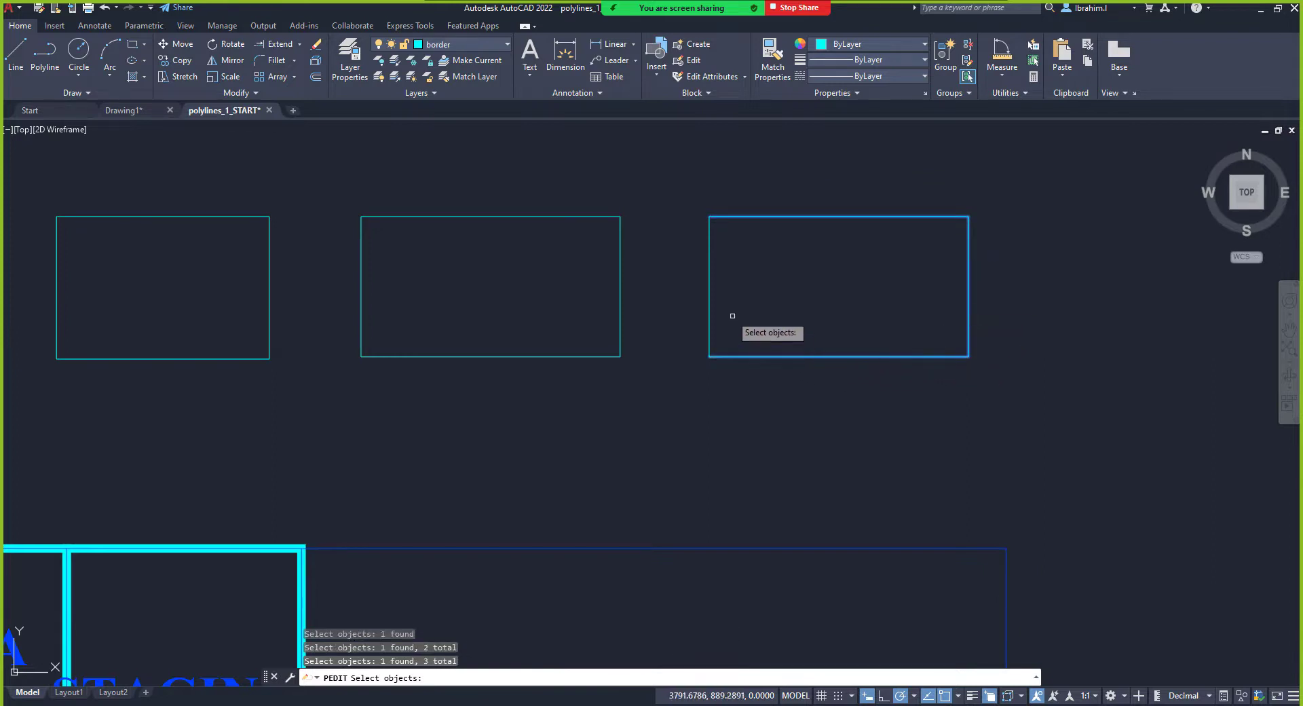
{"action": "left_click", "coordinate": [710, 287]}
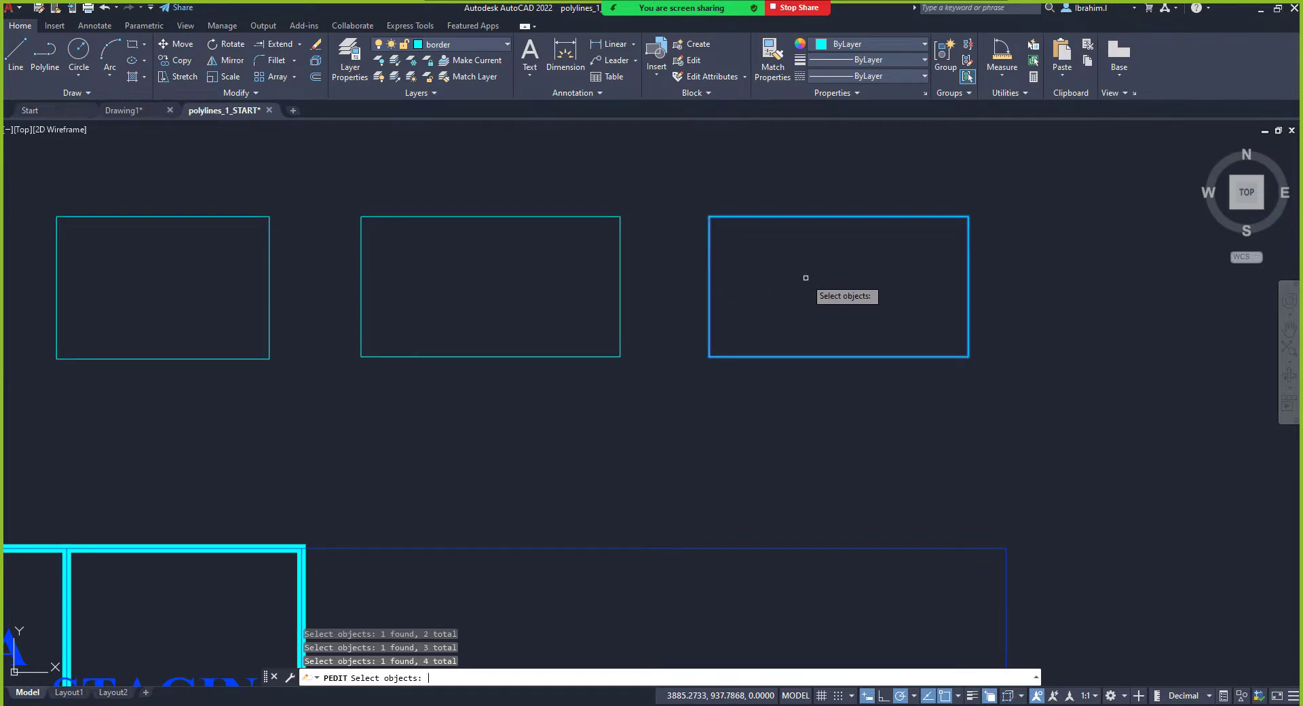
{"action": "key", "text": "Return"}
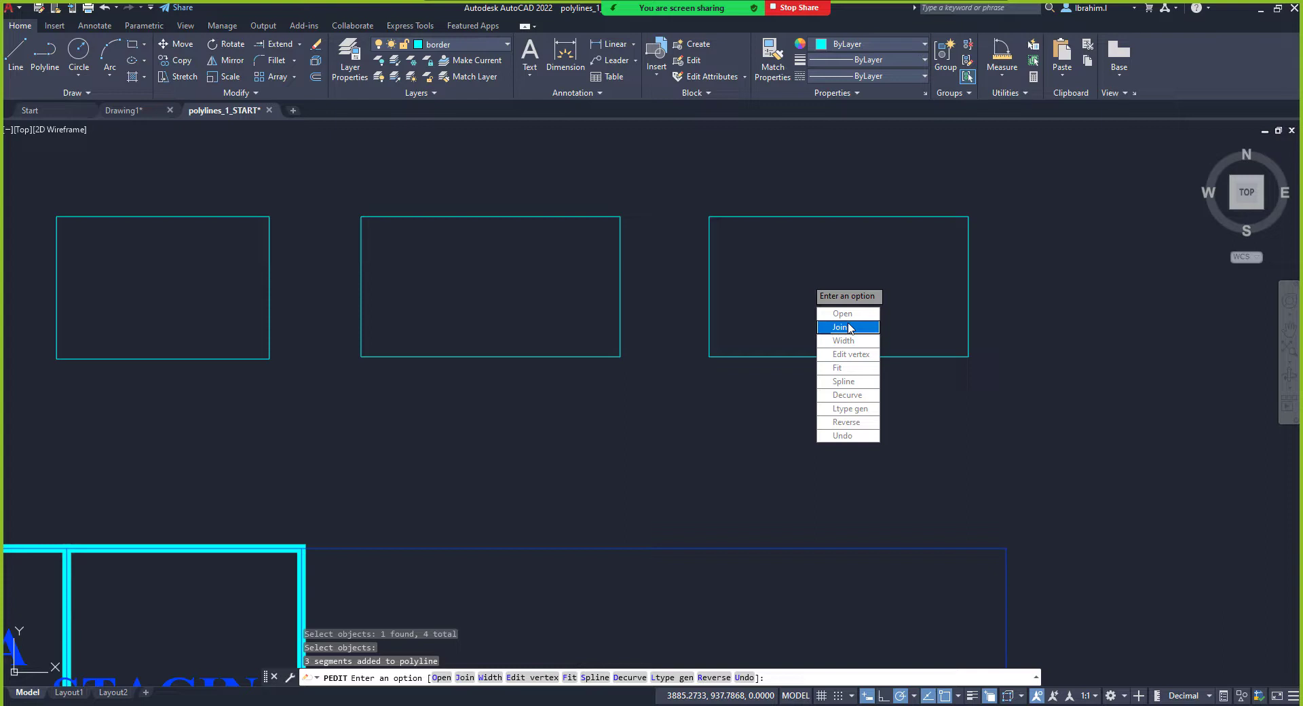
{"action": "key", "text": "Return"}
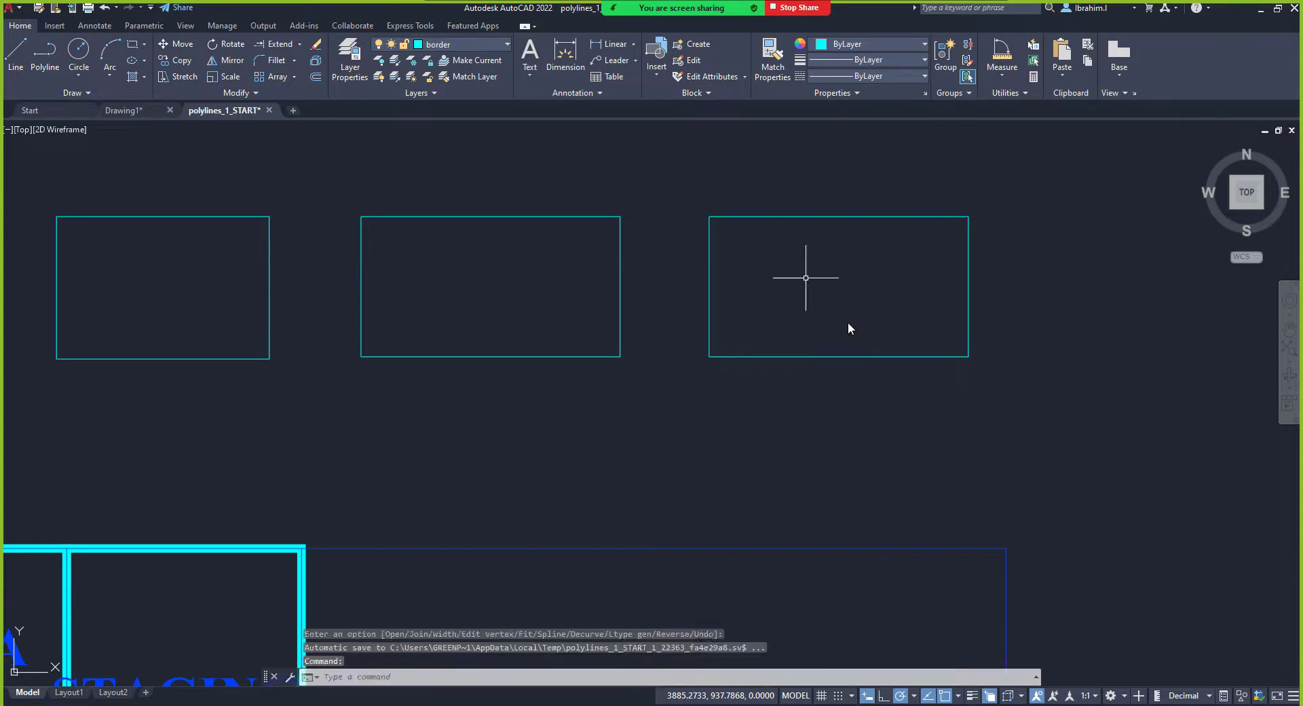
{"action": "left_click", "coordinate": [814, 216]}
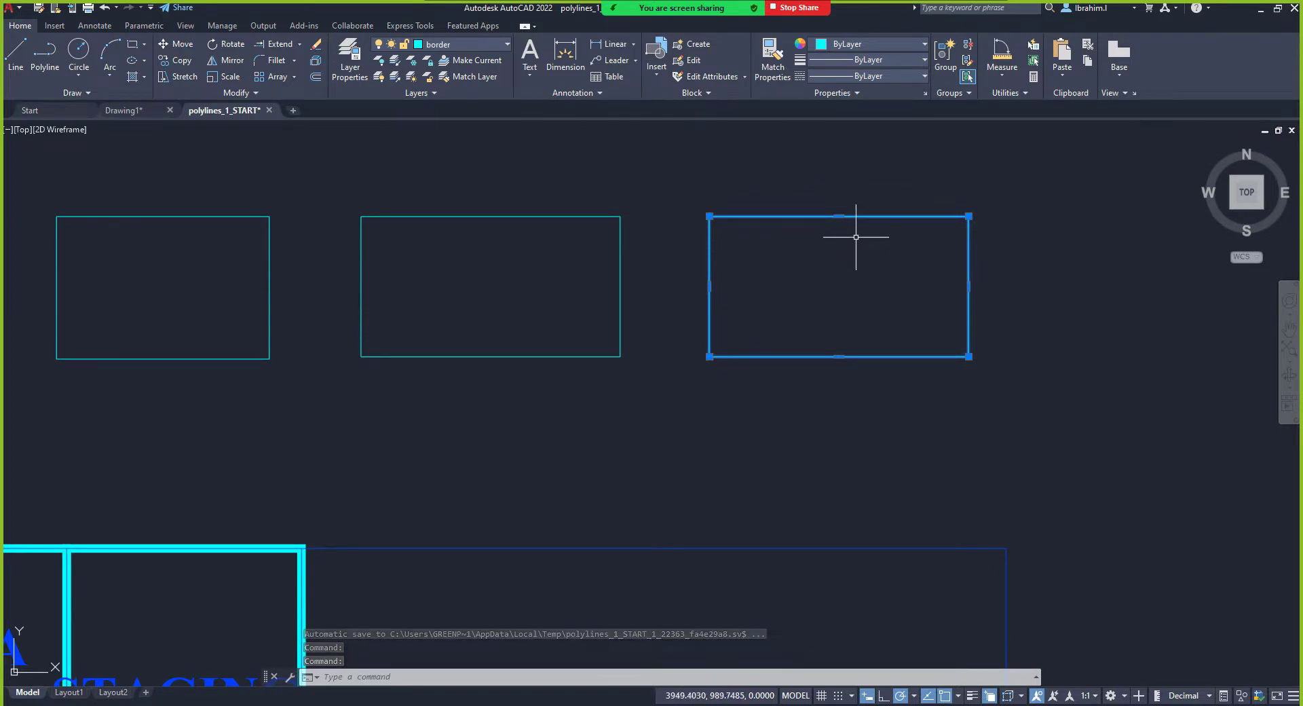
Step: Undo the polyline edit on the rightmost rectangle and check its upper side by selecting it
{"action": "key", "text": "ctrl+z"}
{"action": "left_click", "coordinate": [807, 216]}
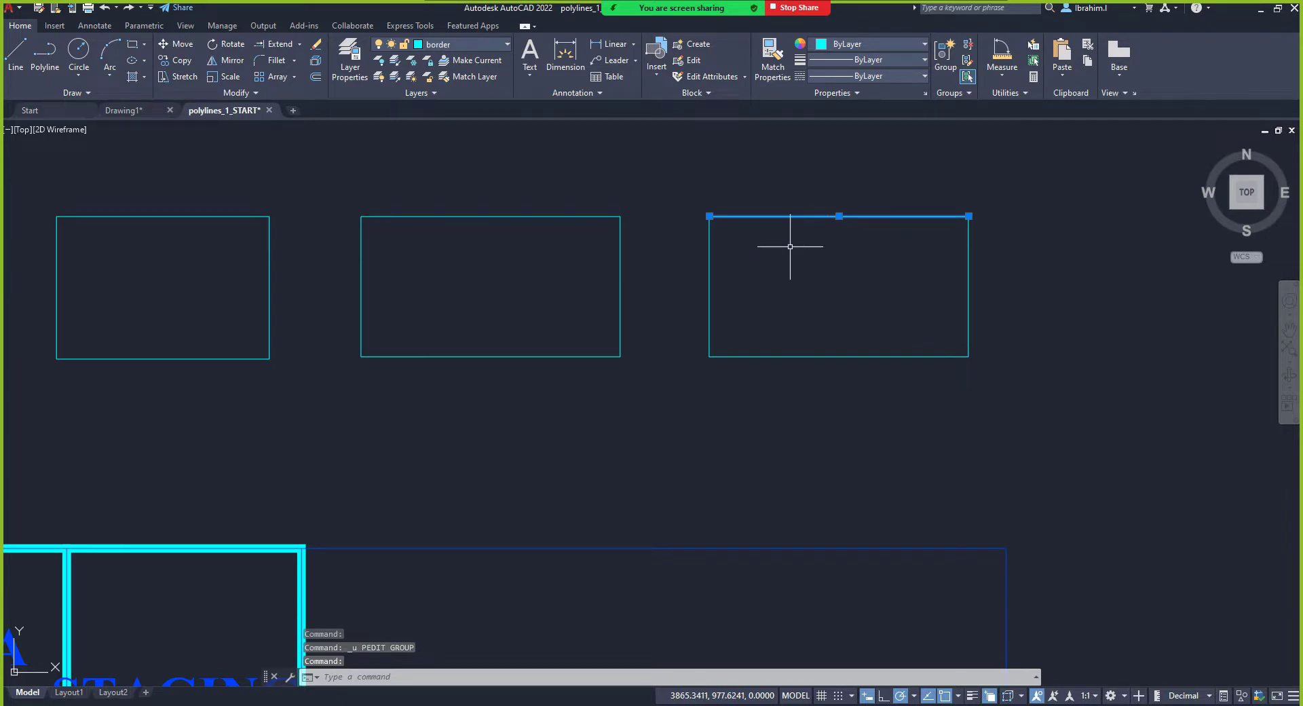
{"action": "key", "text": "Escape"}
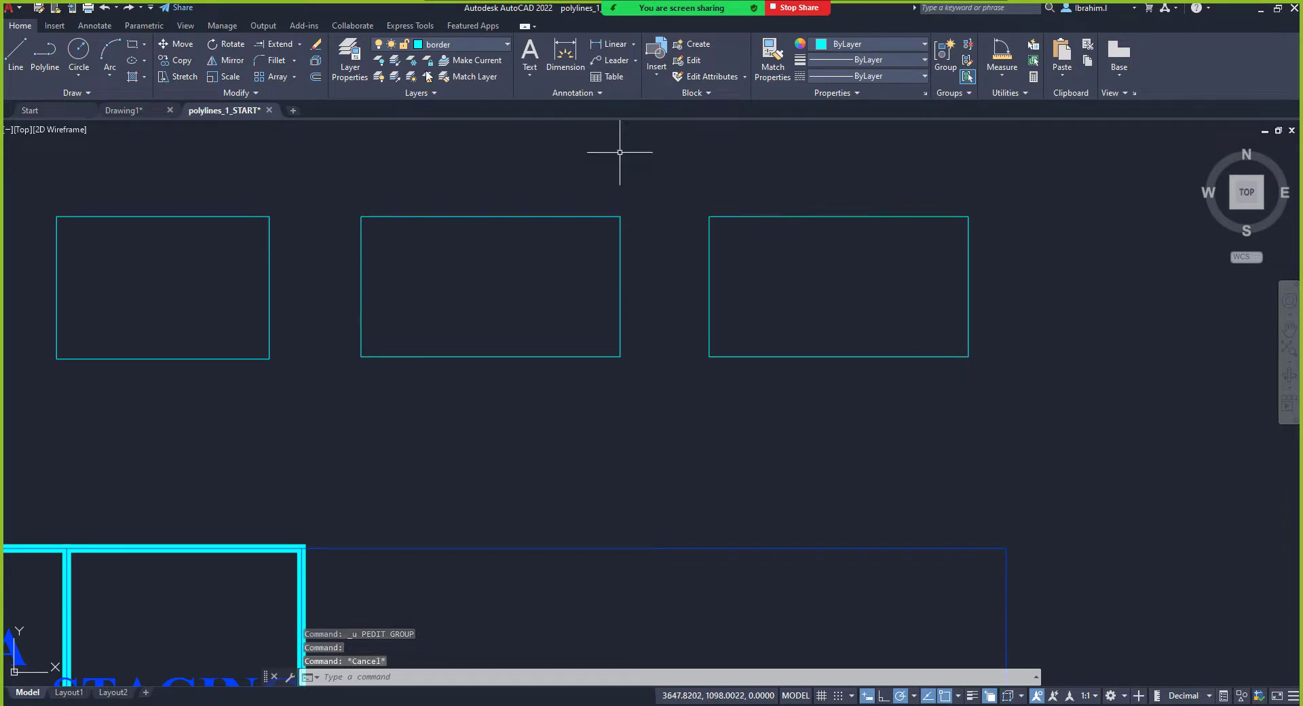
Step: Convert the left side of the rightmost rectangle into a polyline again with Edit Polyline
{"action": "left_click", "coordinate": [709, 279]}
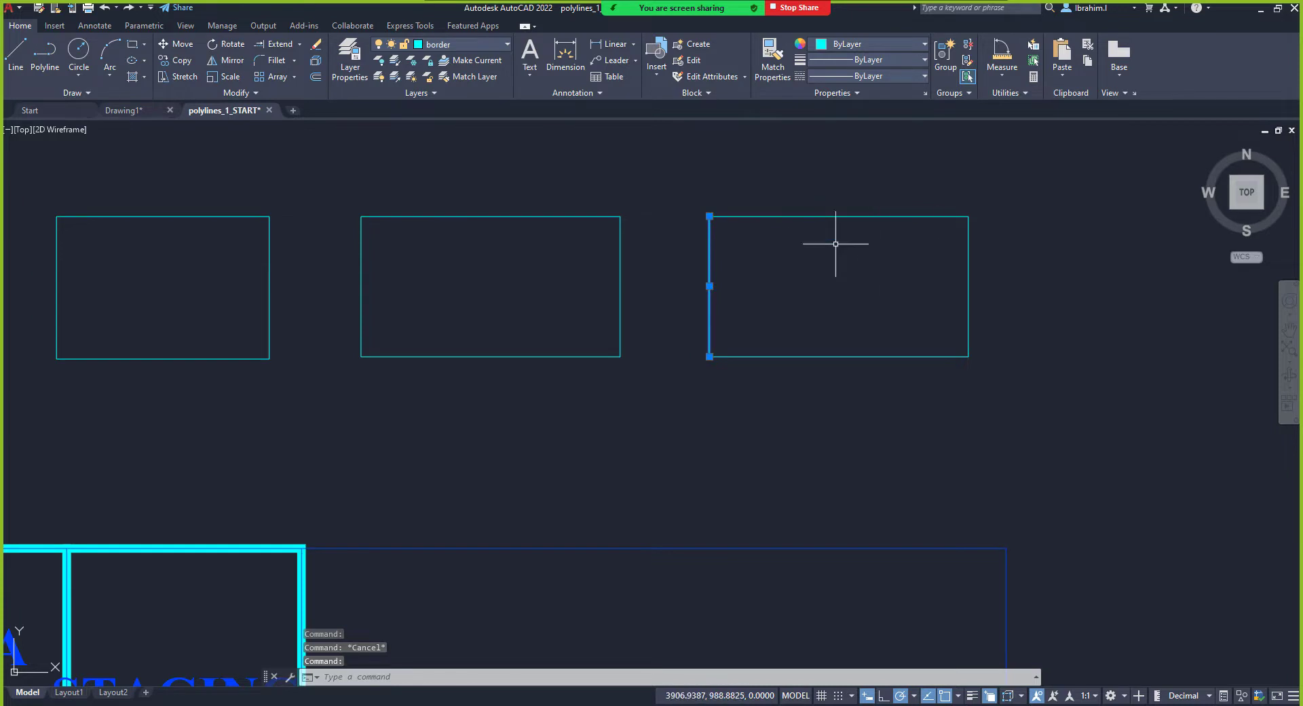
{"action": "left_click", "coordinate": [248, 93]}
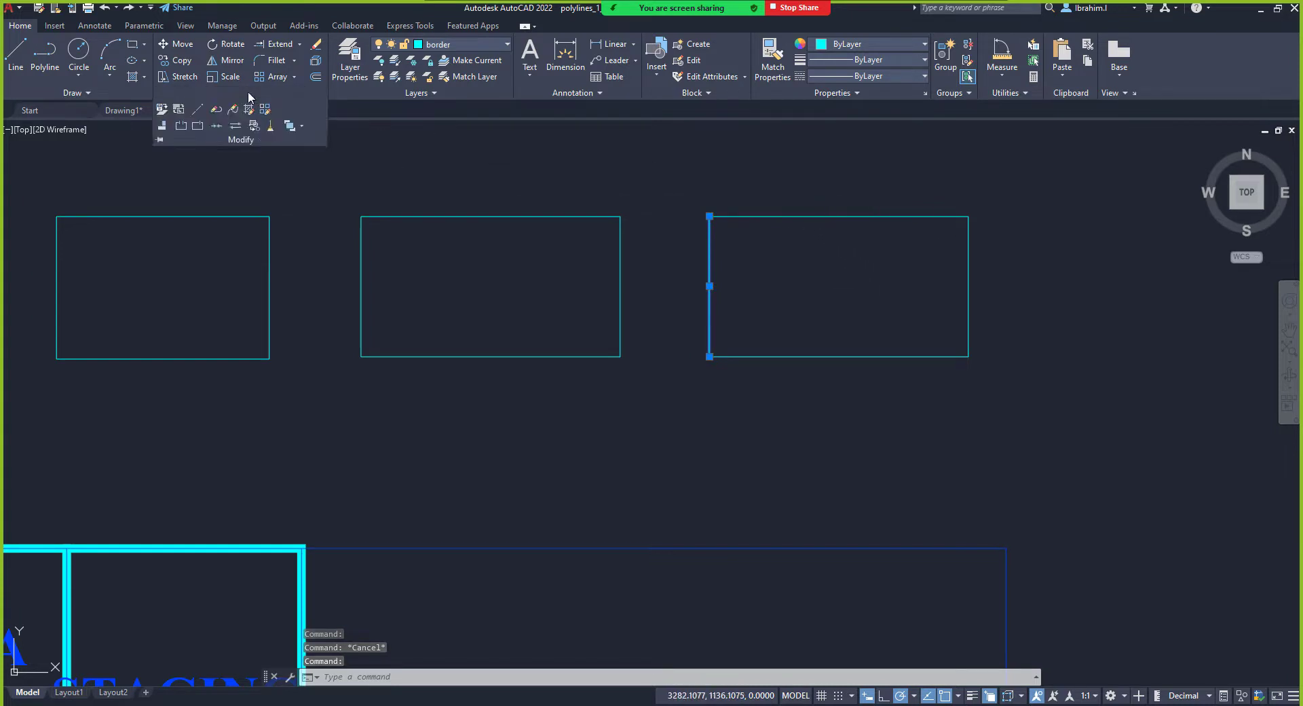
{"action": "left_click", "coordinate": [217, 111]}
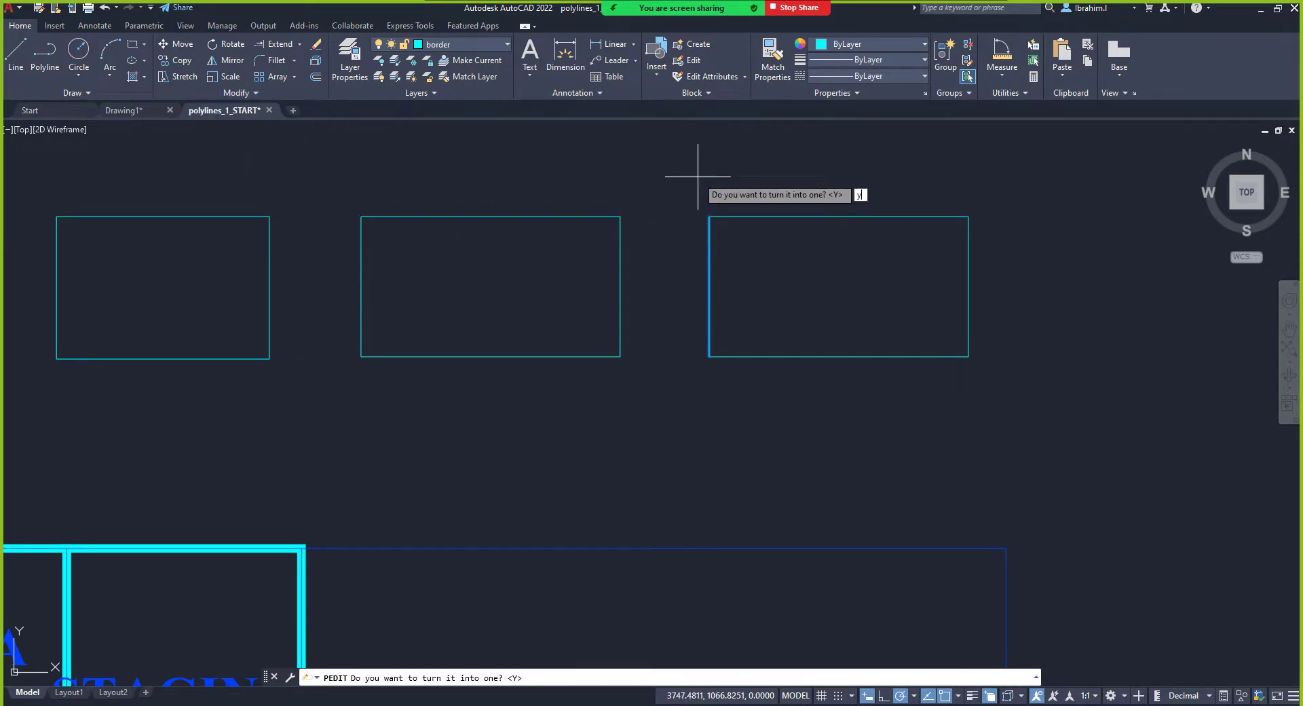
{"action": "key", "text": "Return"}
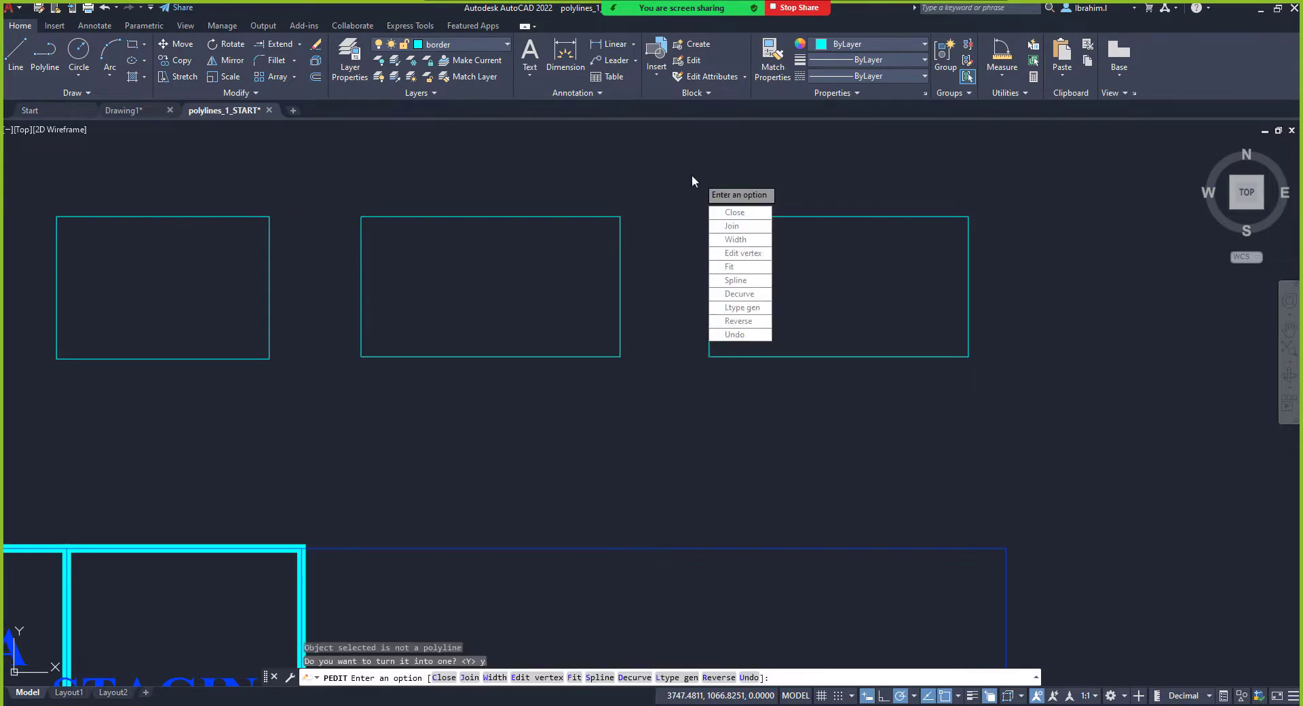
Step: Join the left, upper, right and lower sides of the rightmost rectangle with the Join option of Edit Polyline
{"action": "left_click", "coordinate": [726, 227]}
{"action": "left_click", "coordinate": [708, 243]}
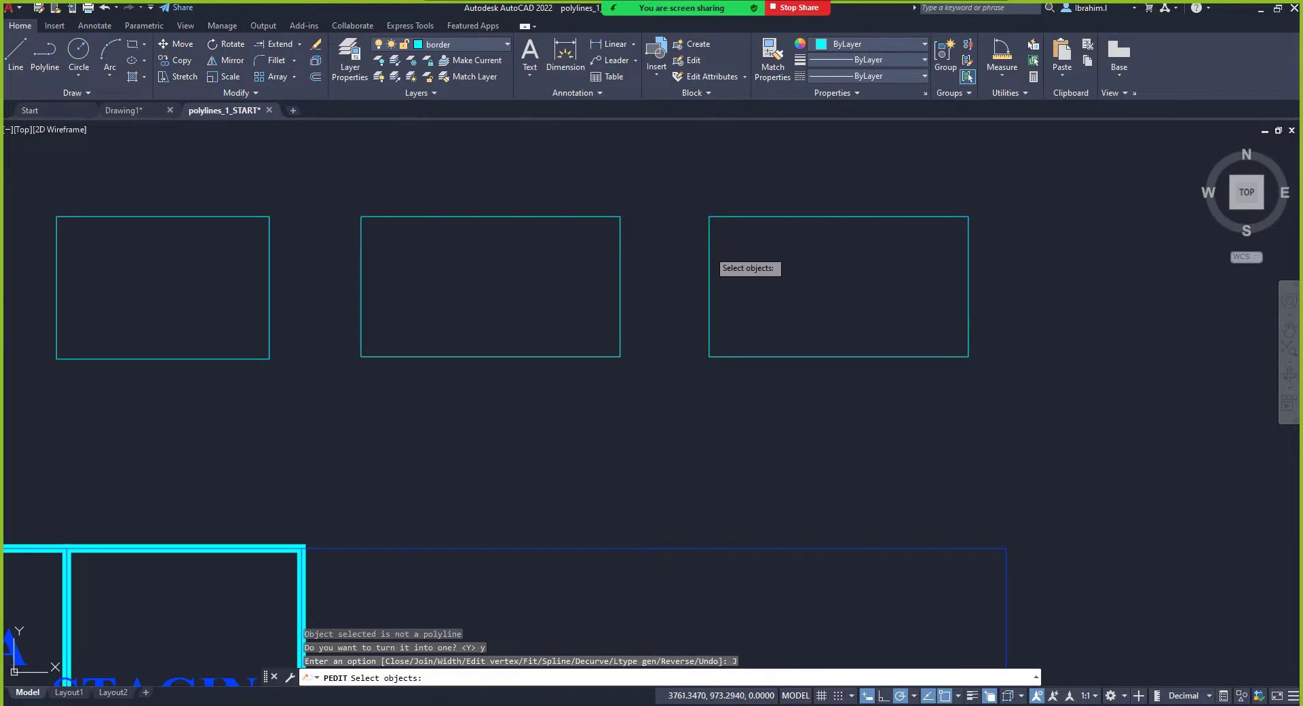
{"action": "left_click", "coordinate": [746, 217]}
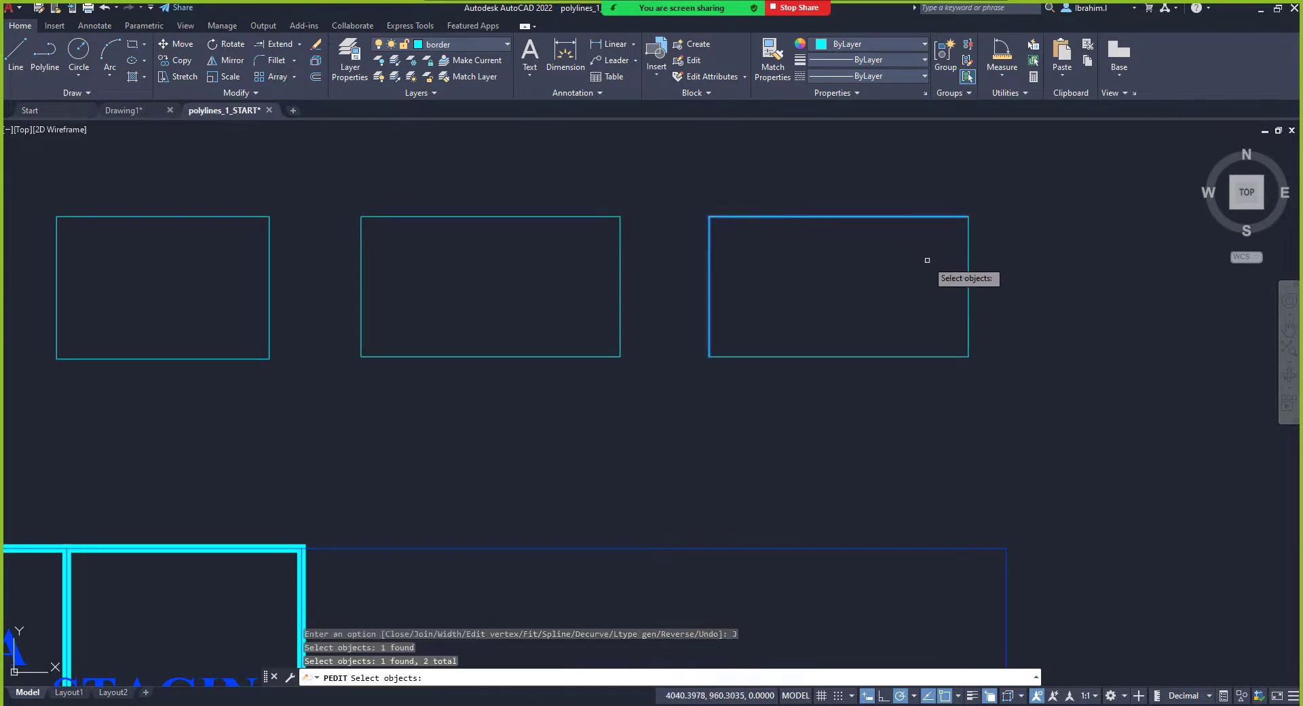
{"action": "left_click", "coordinate": [963, 276]}
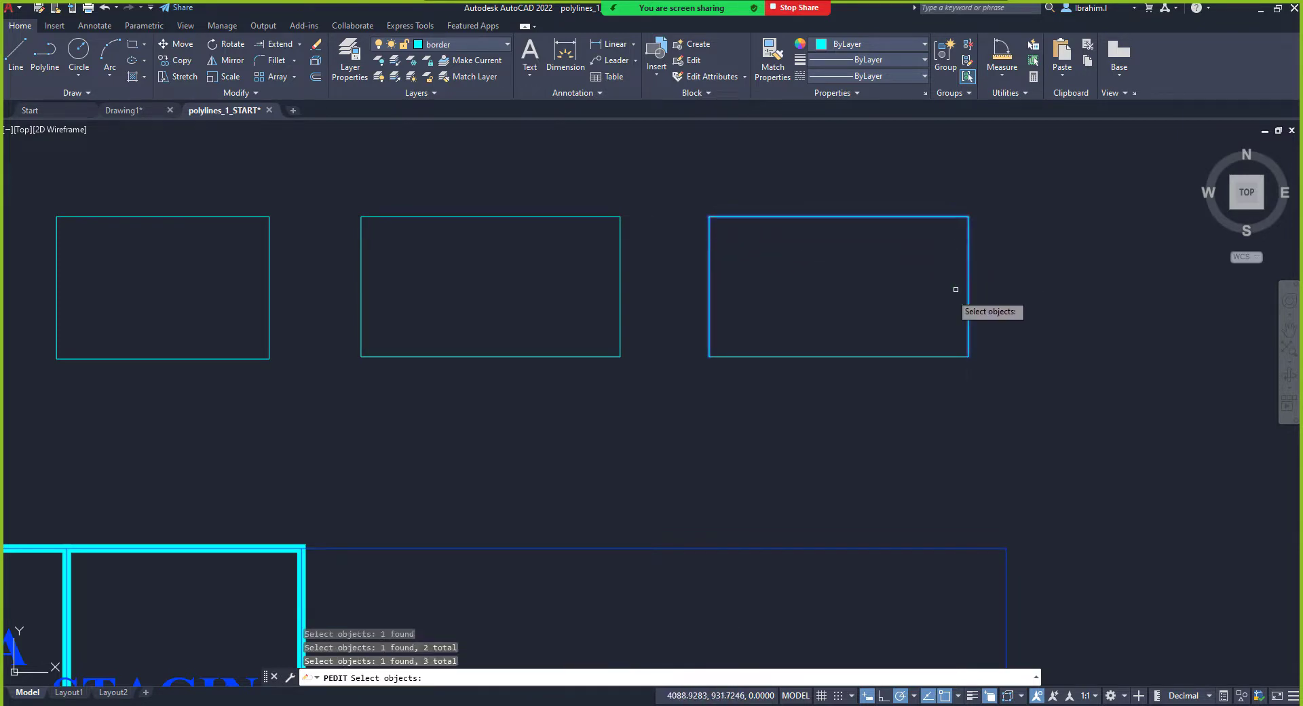
{"action": "left_click", "coordinate": [874, 355]}
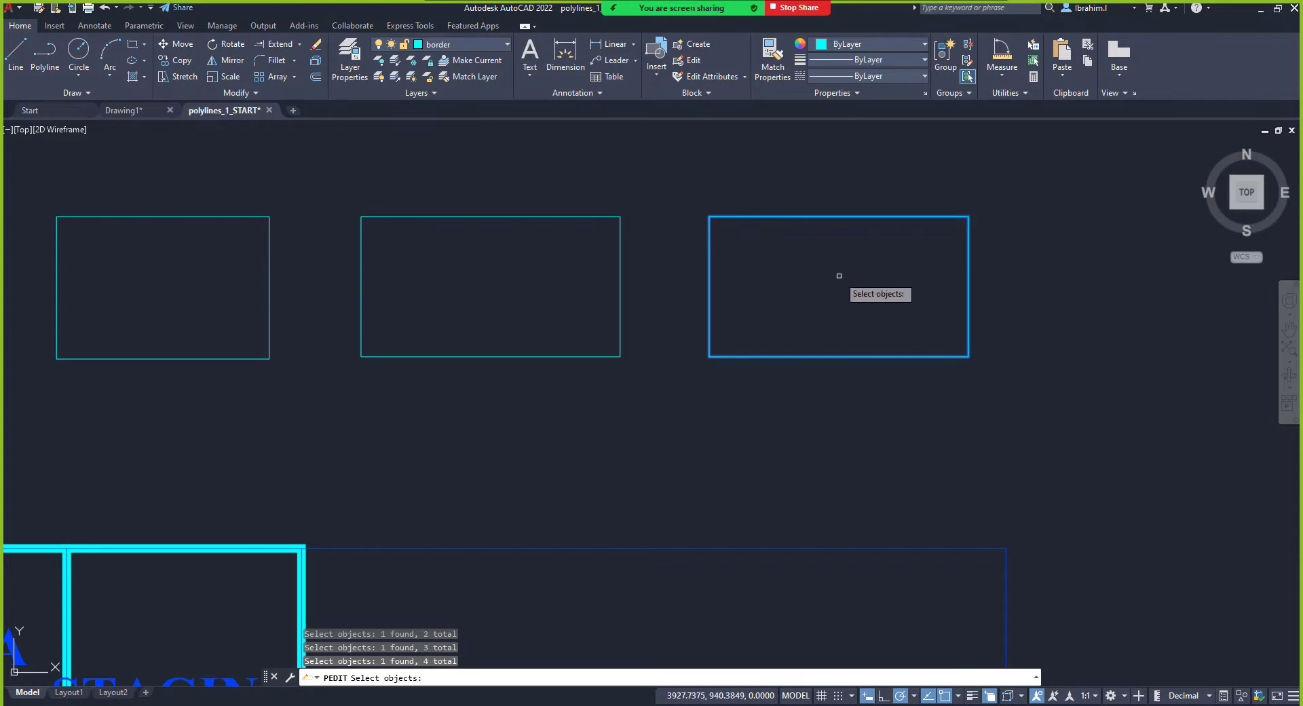
{"action": "key", "text": "Return"}
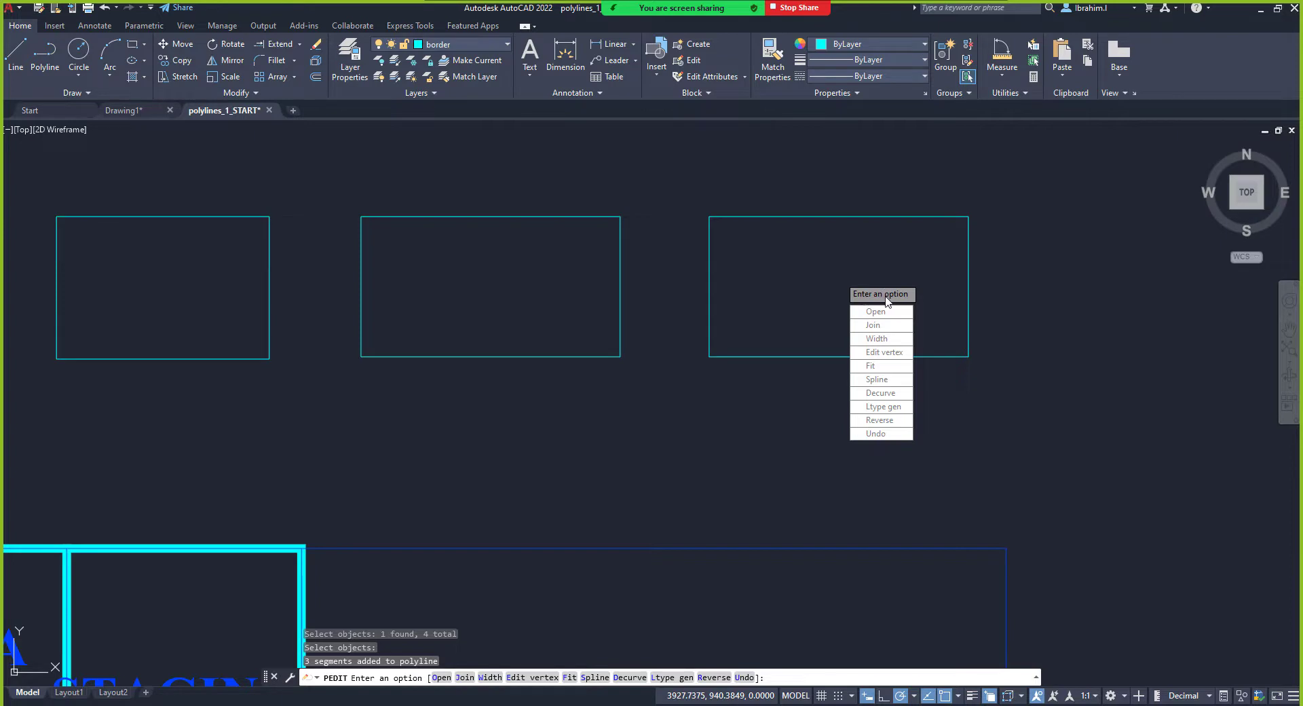
Step: Set the width of all segments of the rightmost rectangle's polyline to 10, and finish Edit Polyline
{"action": "left_click", "coordinate": [875, 339]}
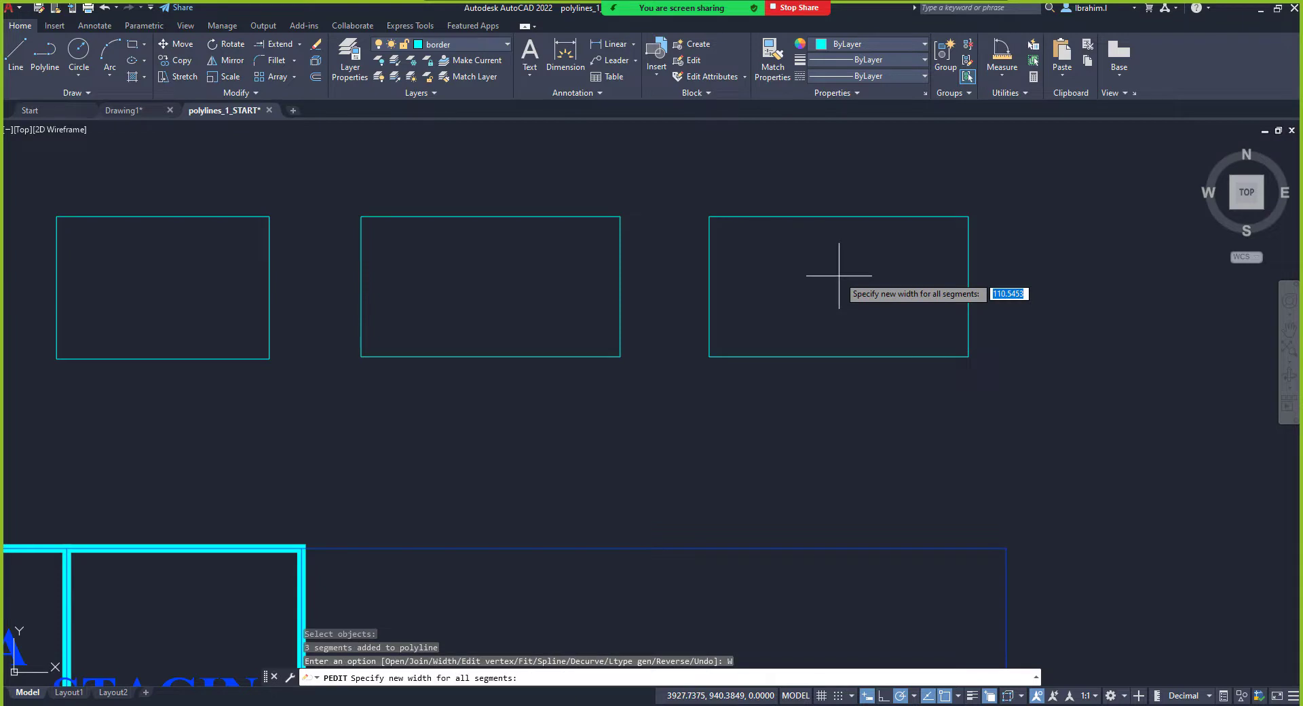
{"action": "type", "text": "10"}
{"action": "key", "text": "Return"}
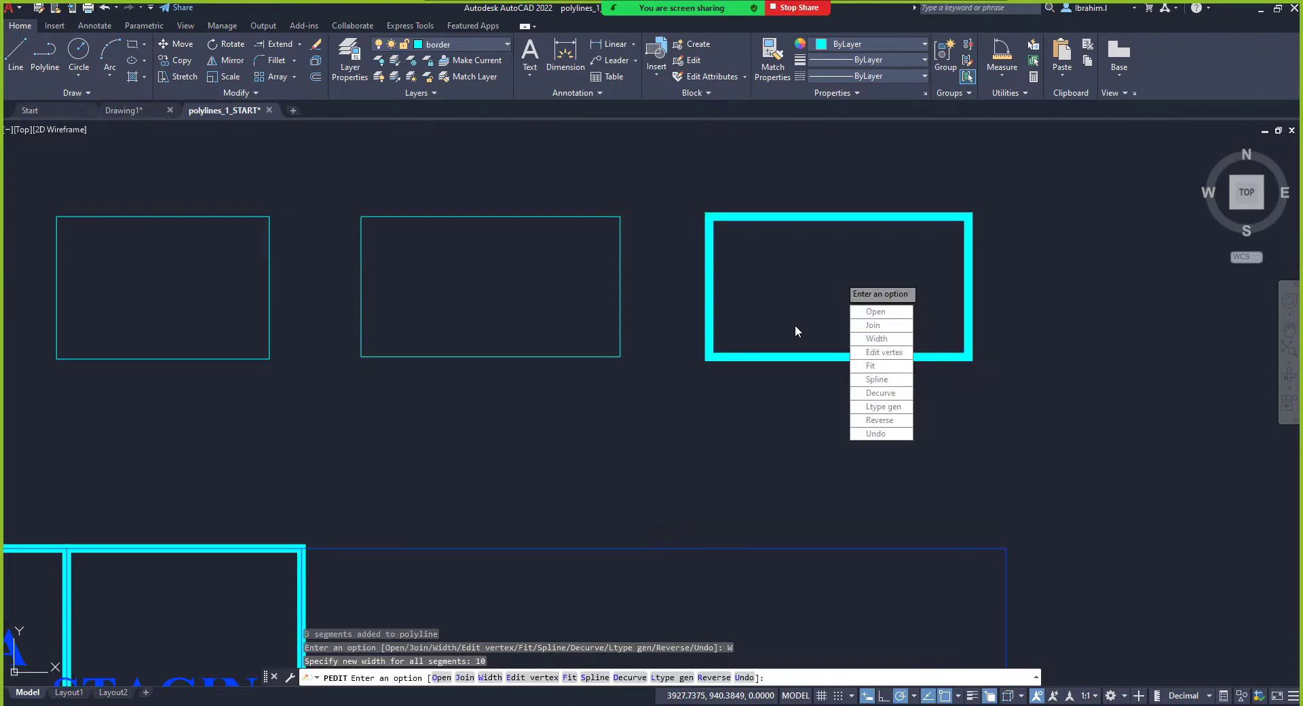
{"action": "key", "text": "Return"}
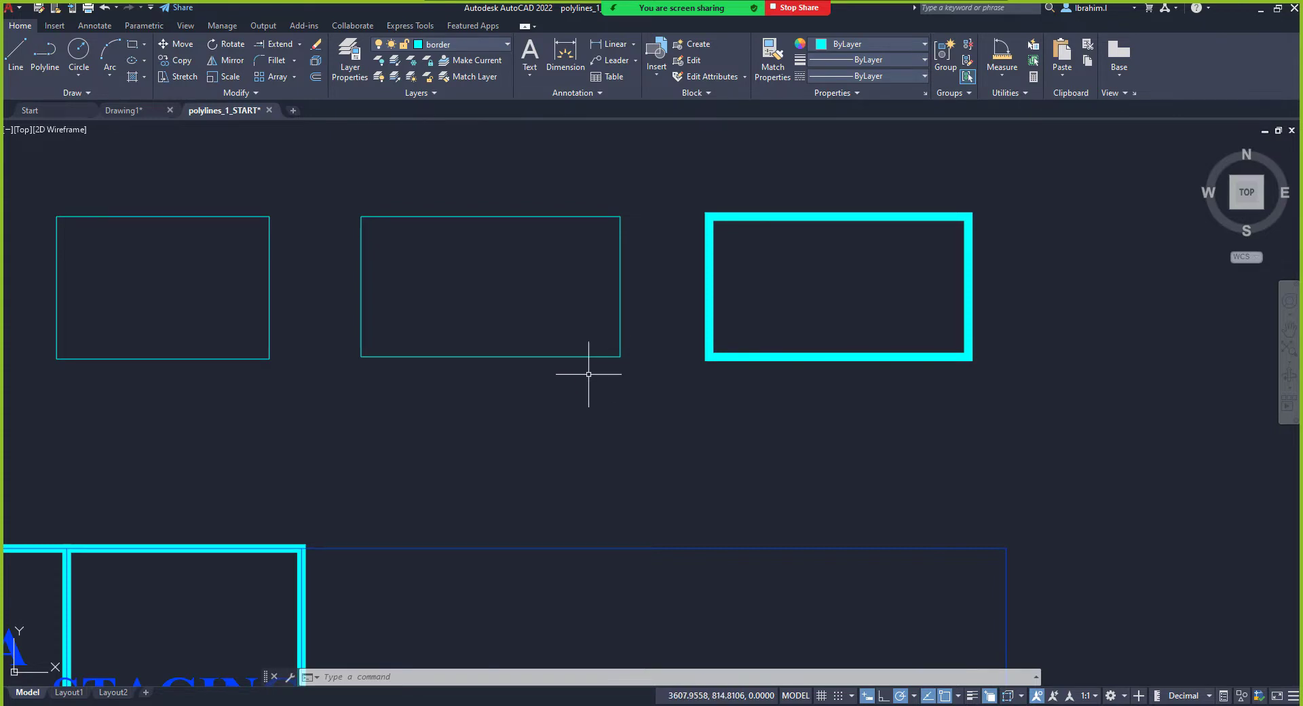
Step: Explode the middle rectangle's polyline and check the result by selecting its upper and left sides
{"action": "left_click", "coordinate": [466, 206]}
{"action": "left_click", "coordinate": [466, 201]}
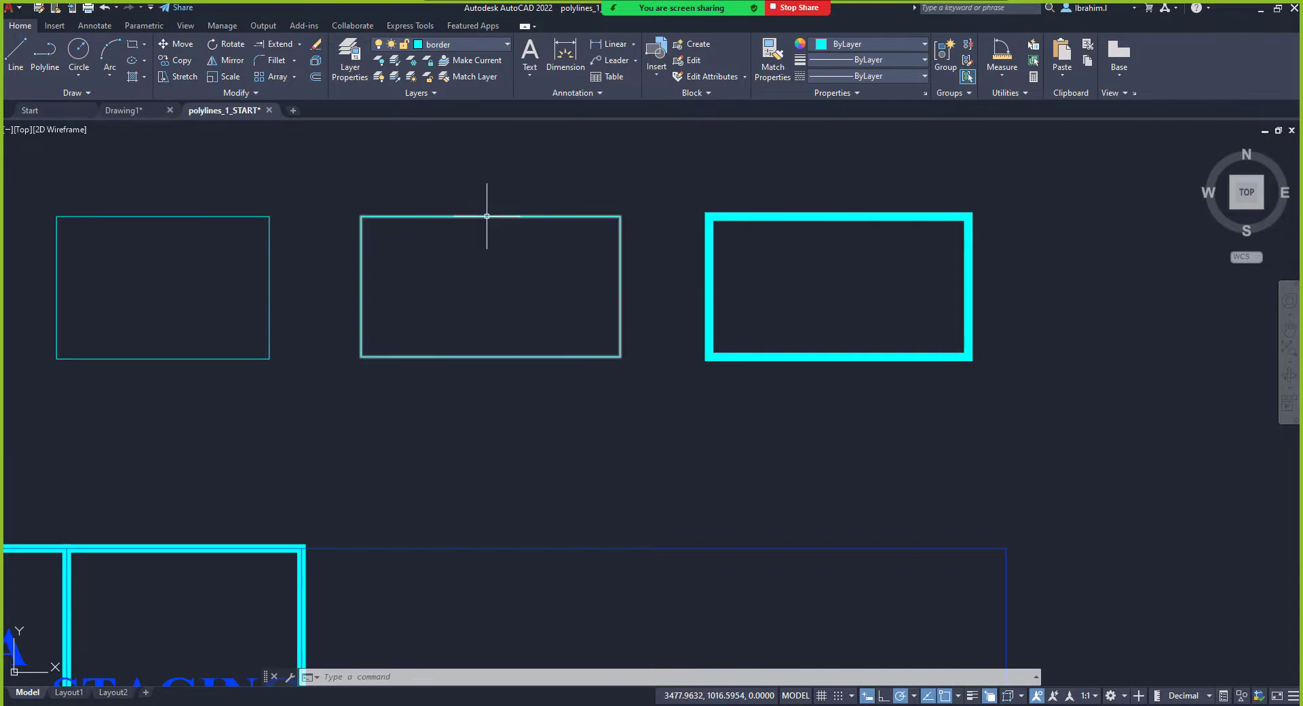
{"action": "left_click", "coordinate": [486, 216]}
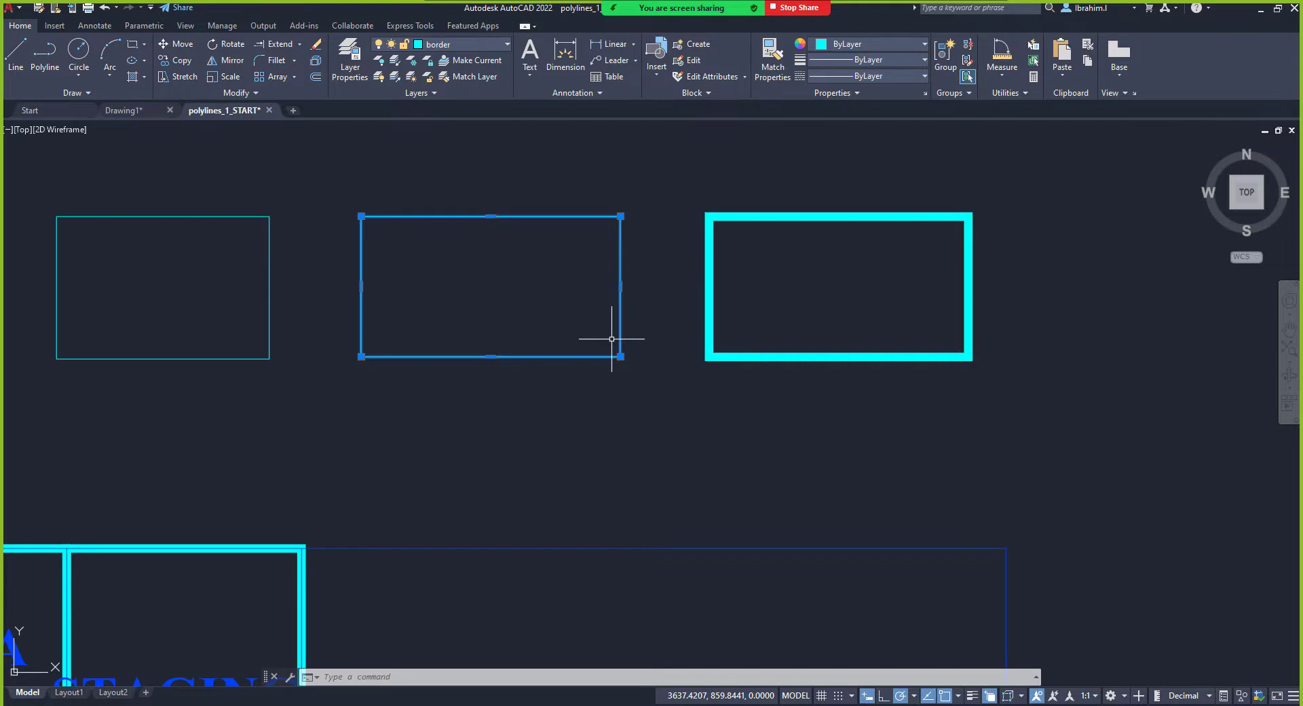
{"action": "left_click", "coordinate": [316, 62]}
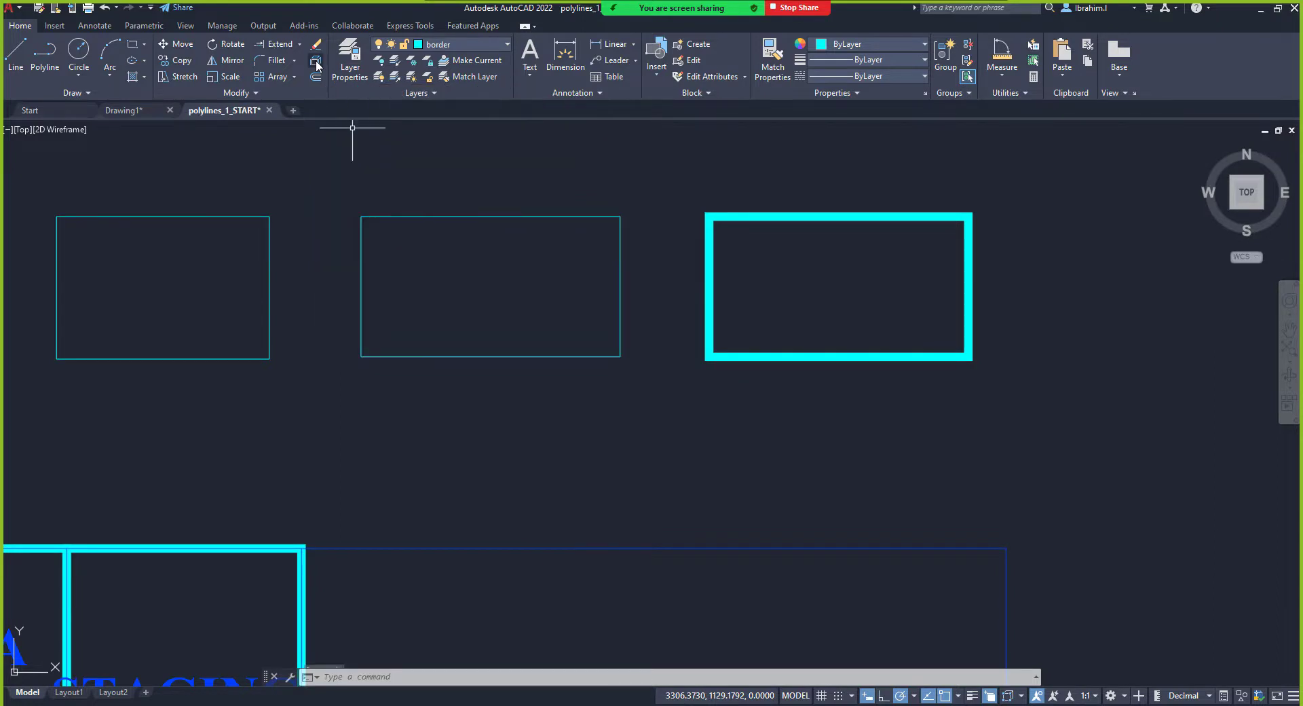
{"action": "left_click", "coordinate": [434, 217]}
{"action": "left_click", "coordinate": [359, 280]}
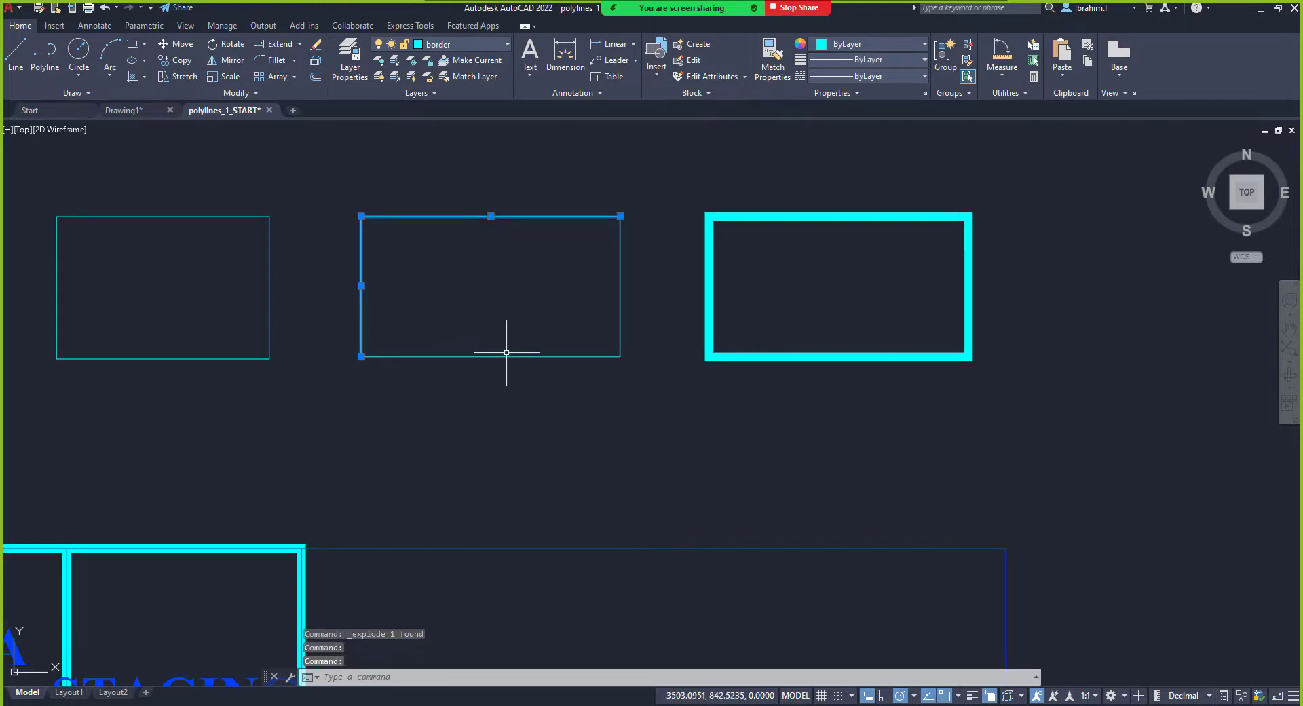
Step: Undo the explosion of the middle rectangle and select the rectangle to check it
{"action": "key", "text": "Escape"}
{"action": "key", "text": "ctrl+z"}
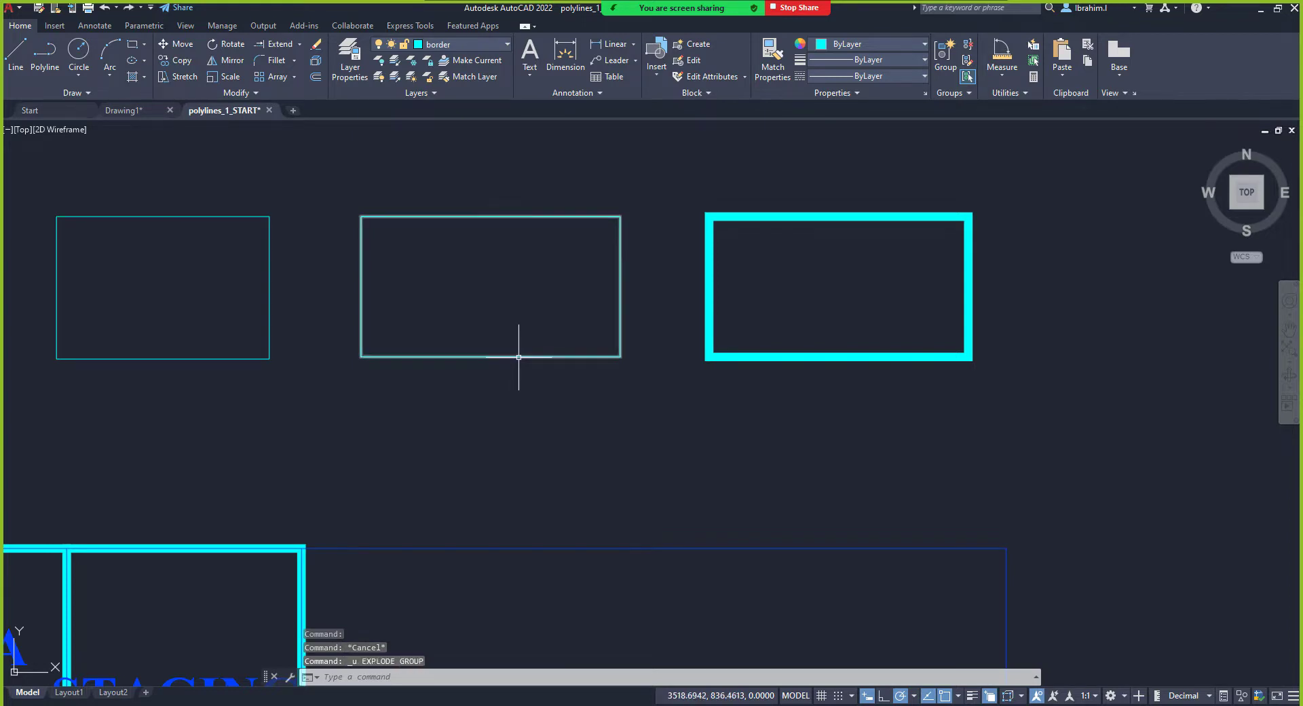
{"action": "left_click", "coordinate": [516, 356]}
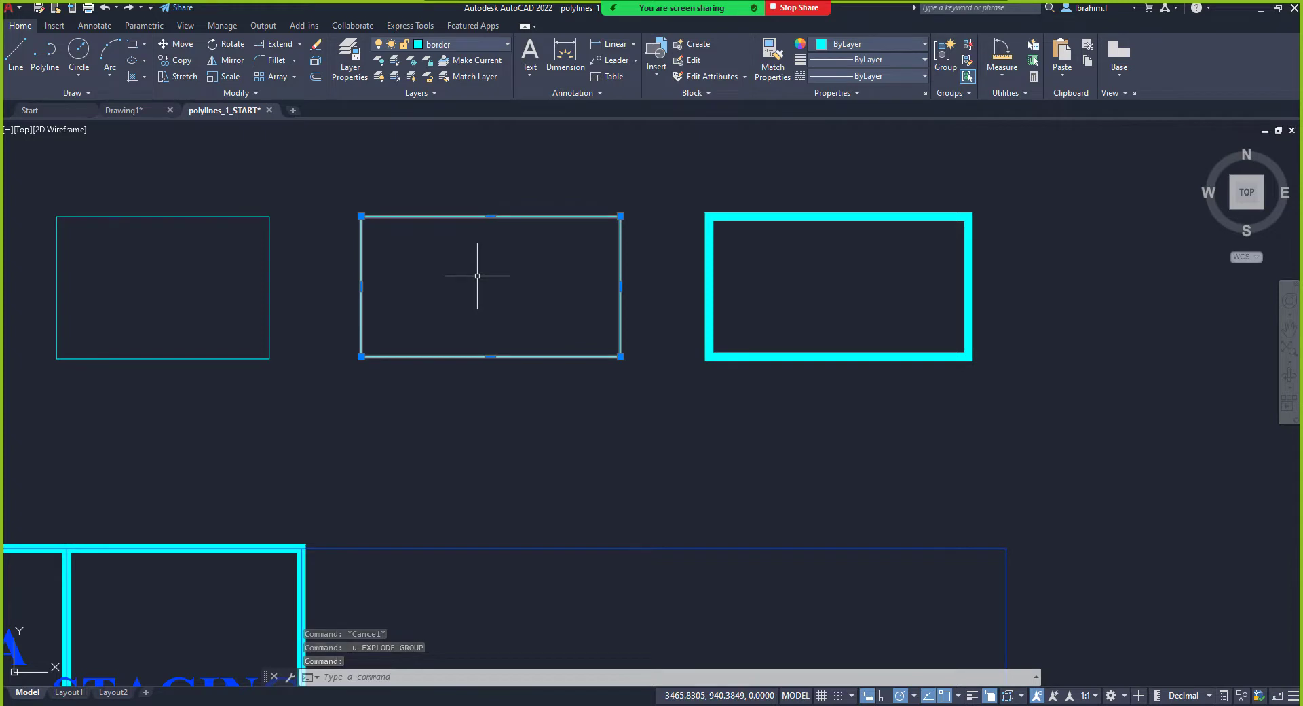
{"action": "key", "text": "Escape"}
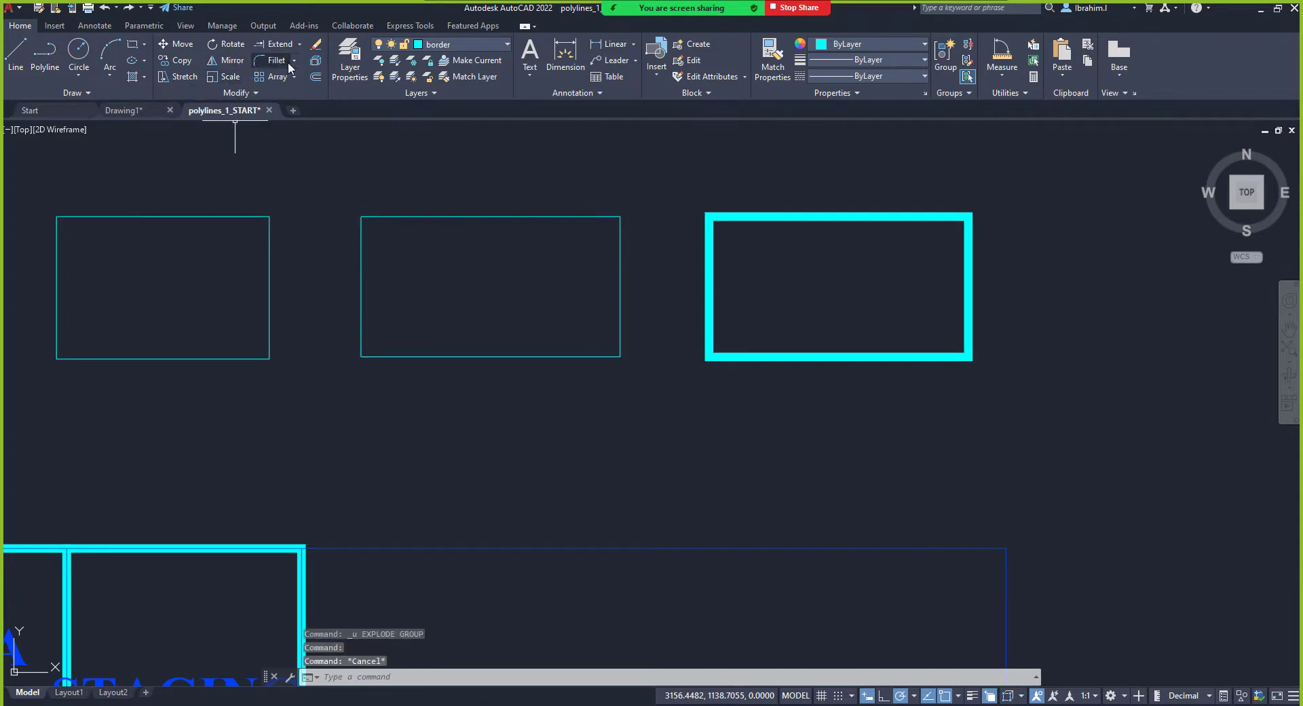
Step: Explode the middle rectangle by starting the Explode command before choosing the object, and check its upper side
{"action": "left_click", "coordinate": [314, 65]}
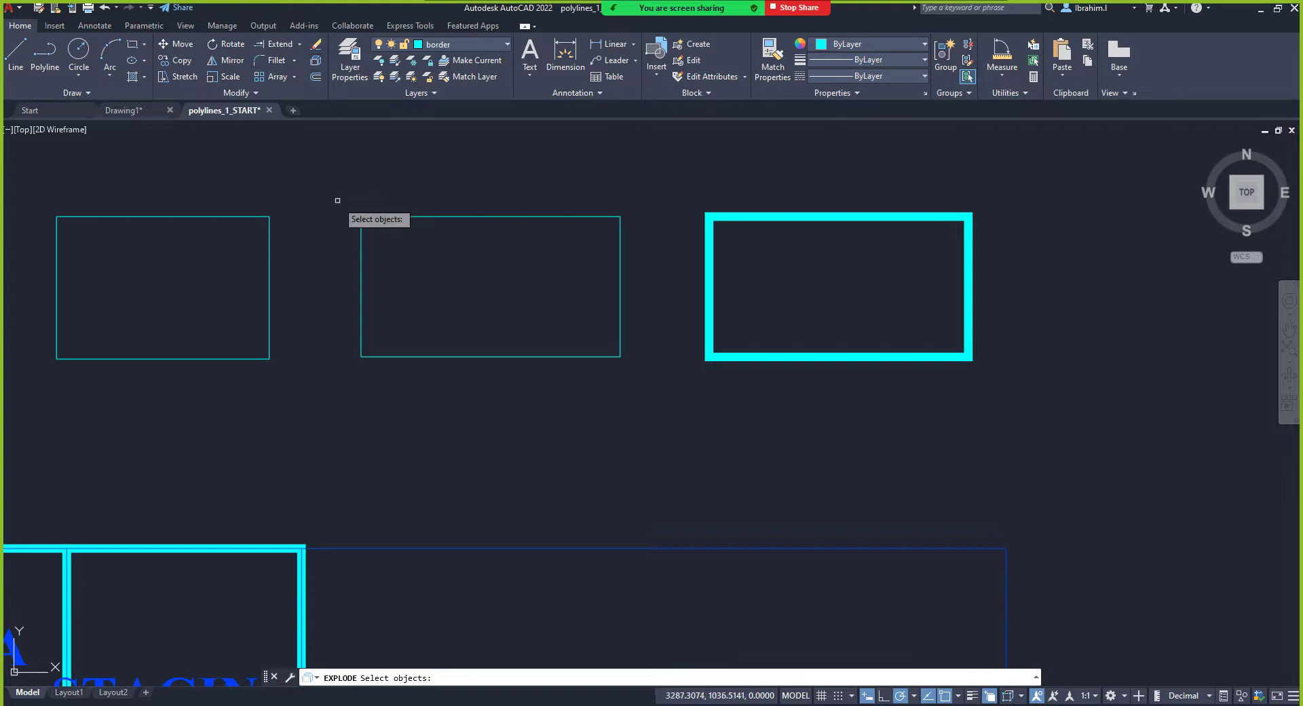
{"action": "left_click", "coordinate": [395, 215]}
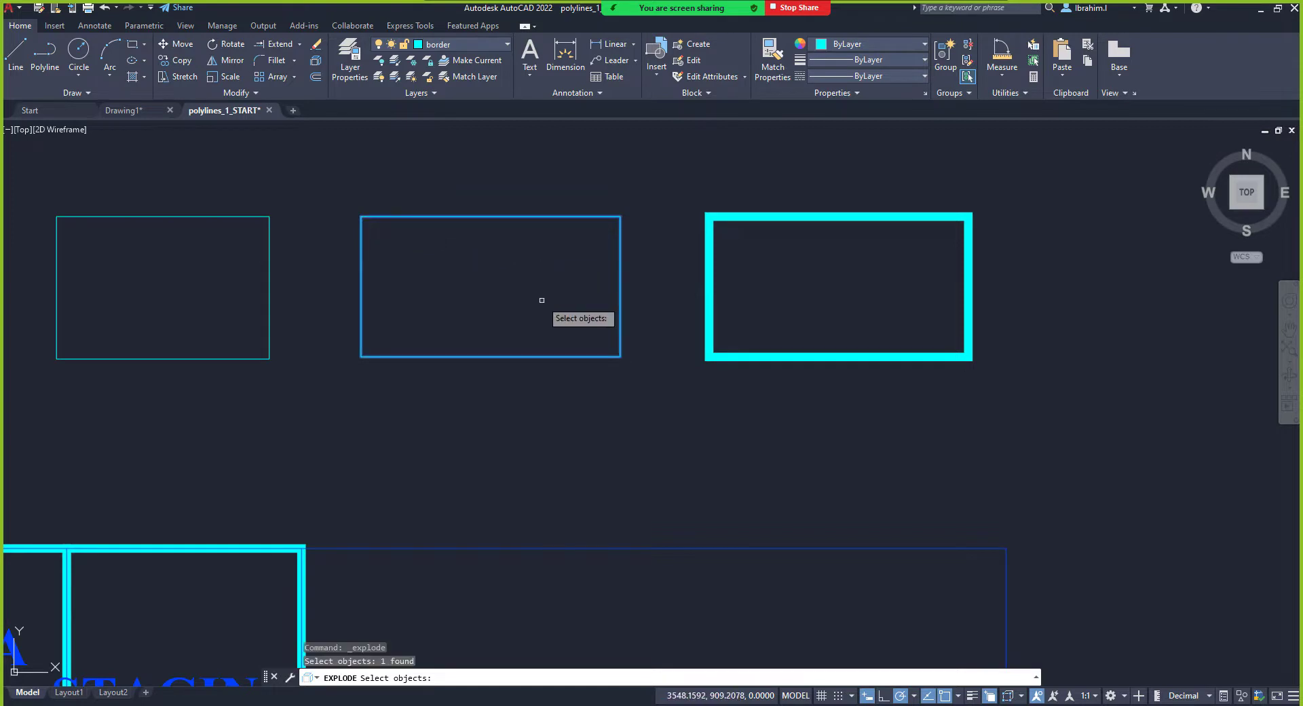
{"action": "key", "text": "Return"}
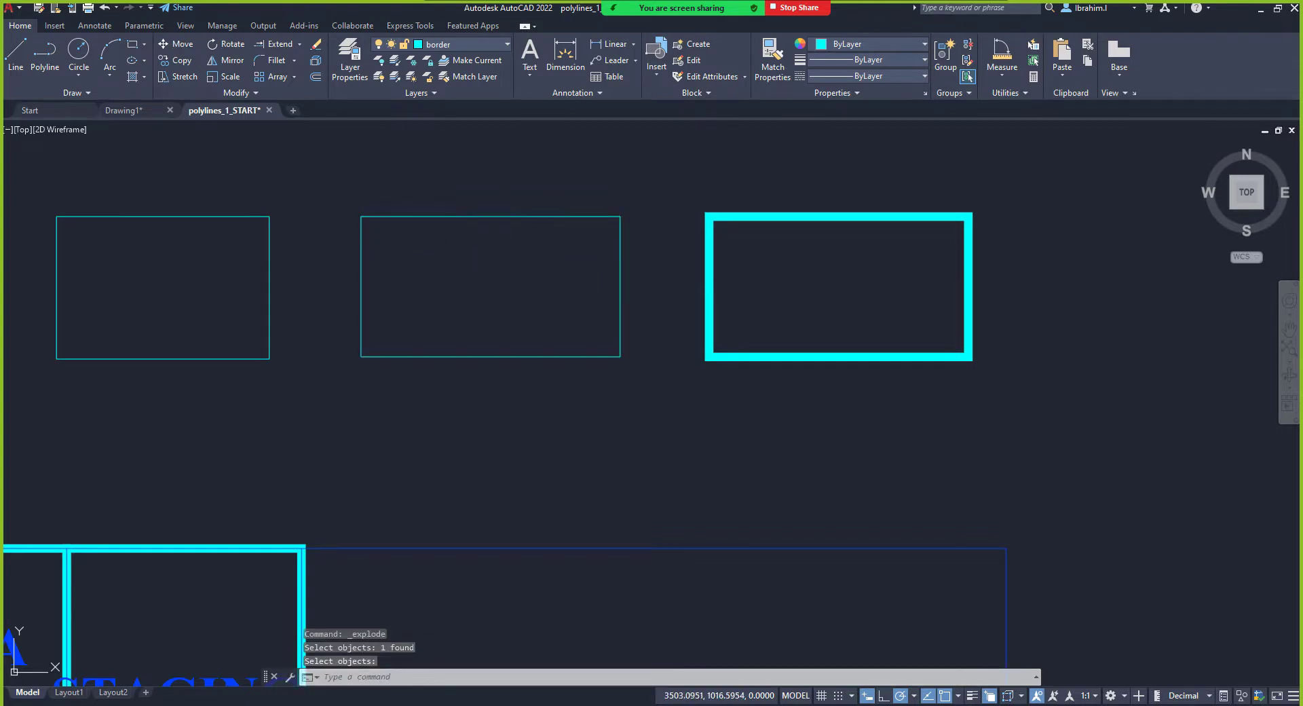
{"action": "left_click", "coordinate": [513, 216]}
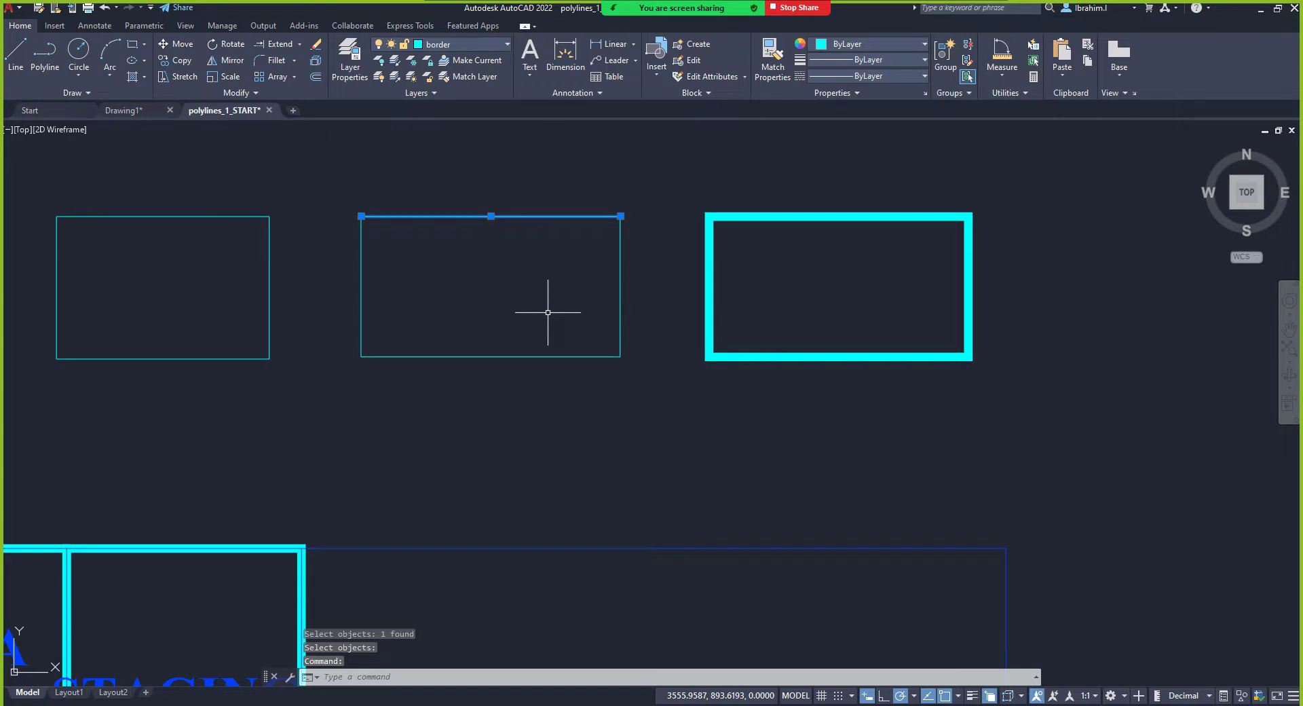
{"action": "key", "text": "Escape"}
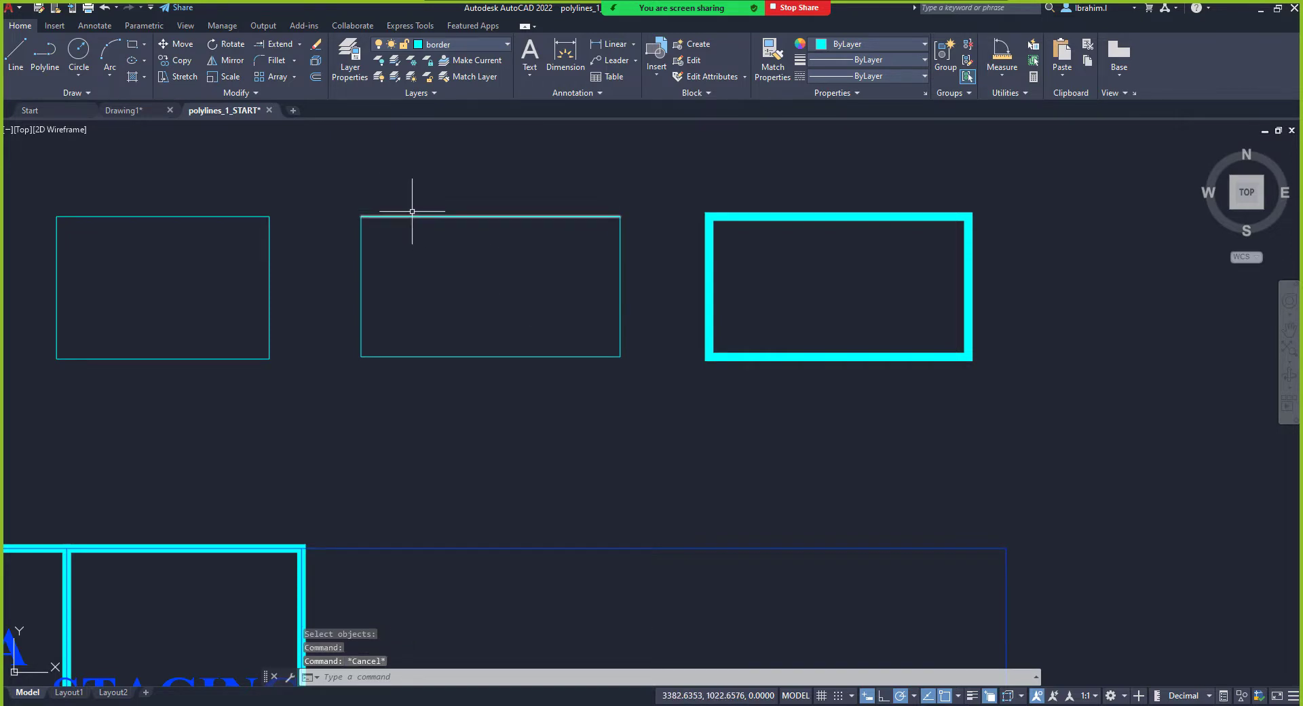
Step: Explode the leftmost rectangle into separate lines
{"action": "left_click", "coordinate": [189, 217]}
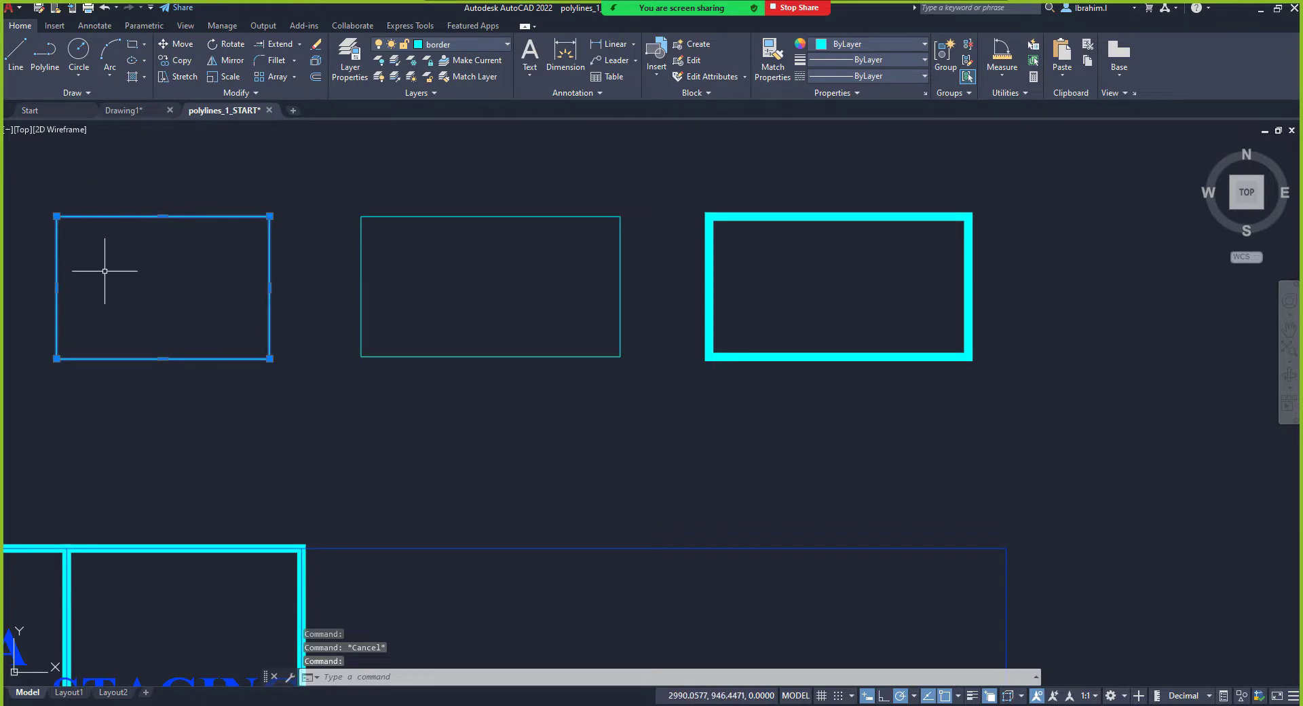
{"action": "left_click", "coordinate": [315, 62]}
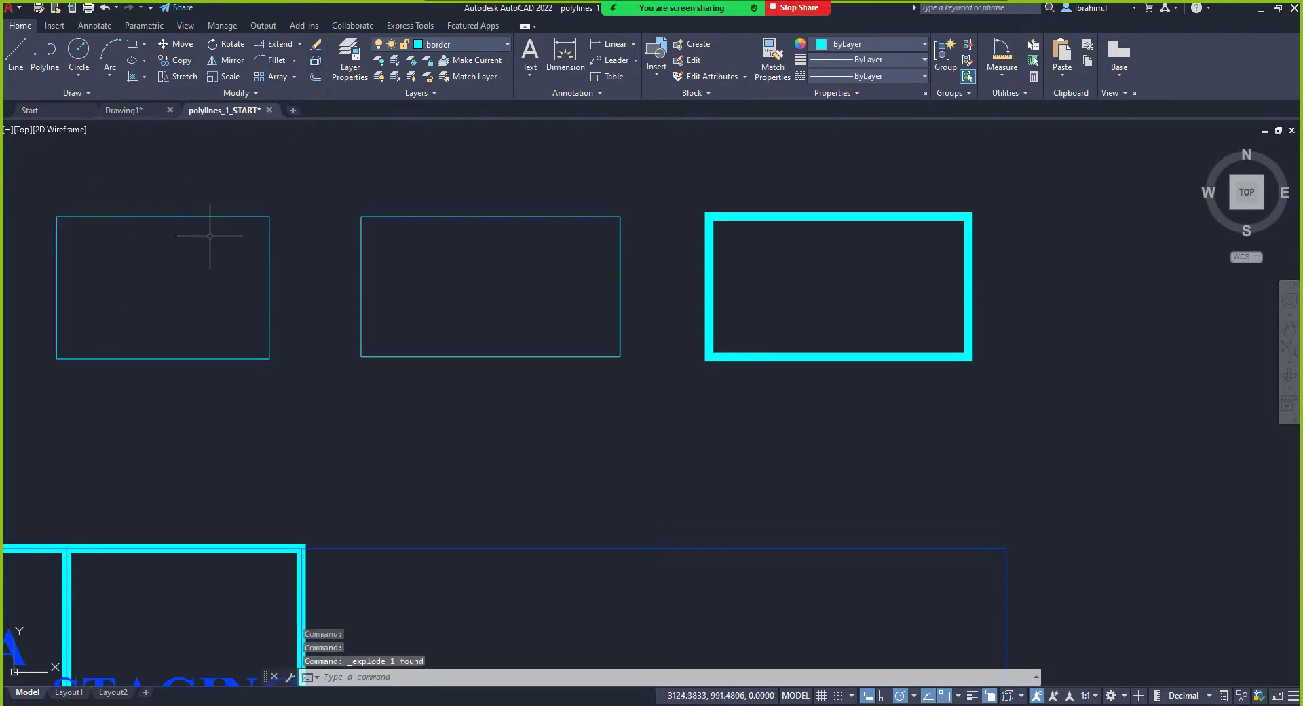
Step: Check the exploded leftmost rectangle by selecting its upper side on its own
{"action": "left_click", "coordinate": [221, 205]}
{"action": "left_click", "coordinate": [220, 223]}
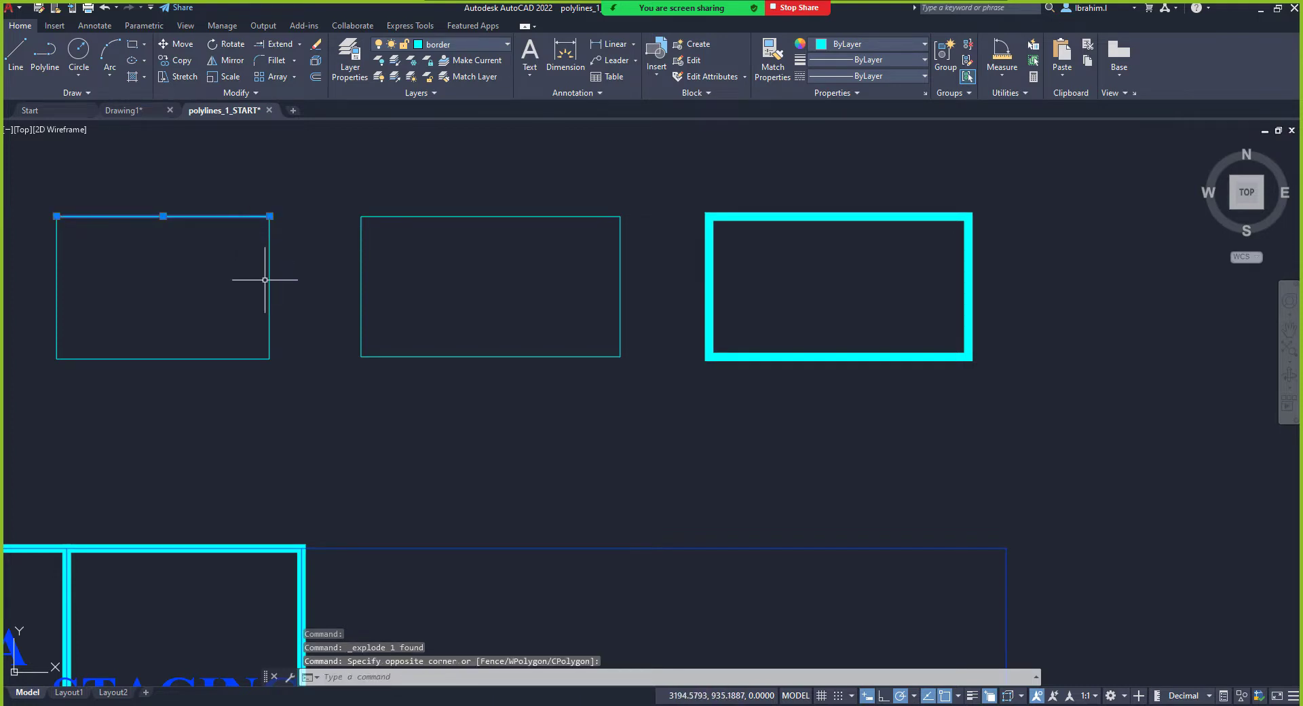
{"action": "key", "text": "Escape"}
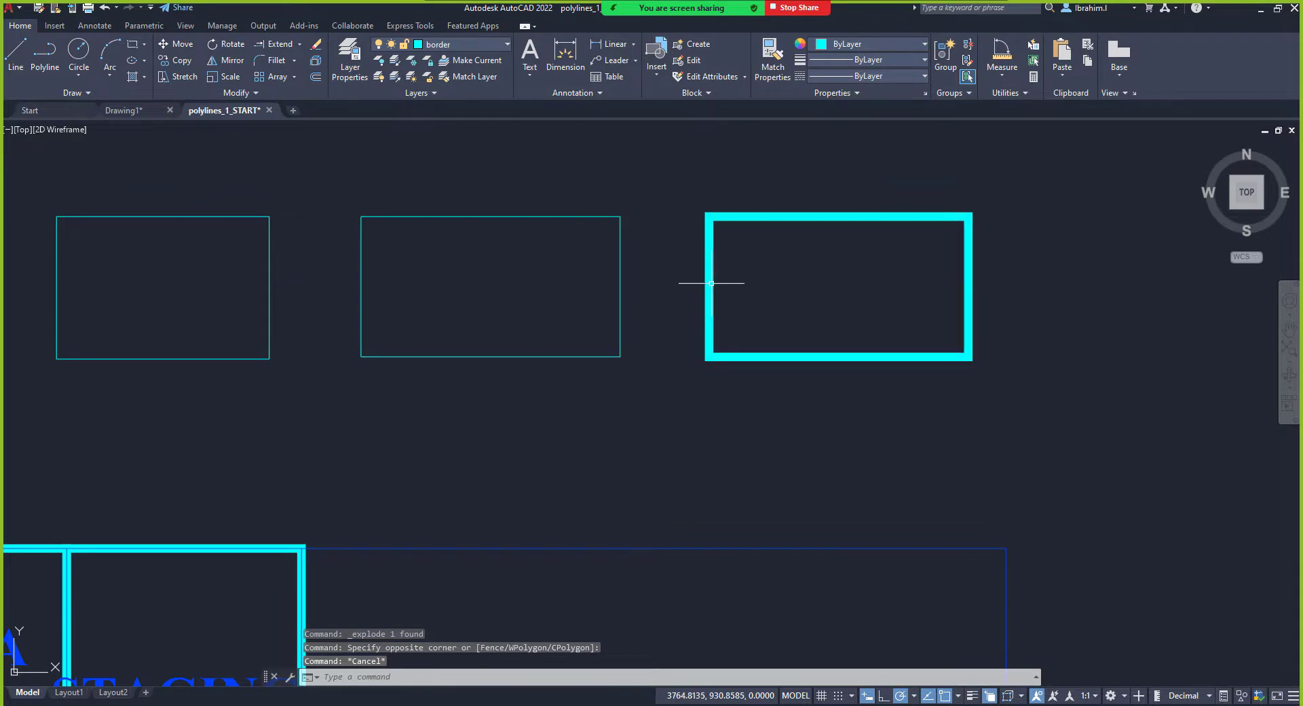
Step: Explode the wide rightmost rectangle and select its left side to check the result
{"action": "left_click", "coordinate": [711, 283]}
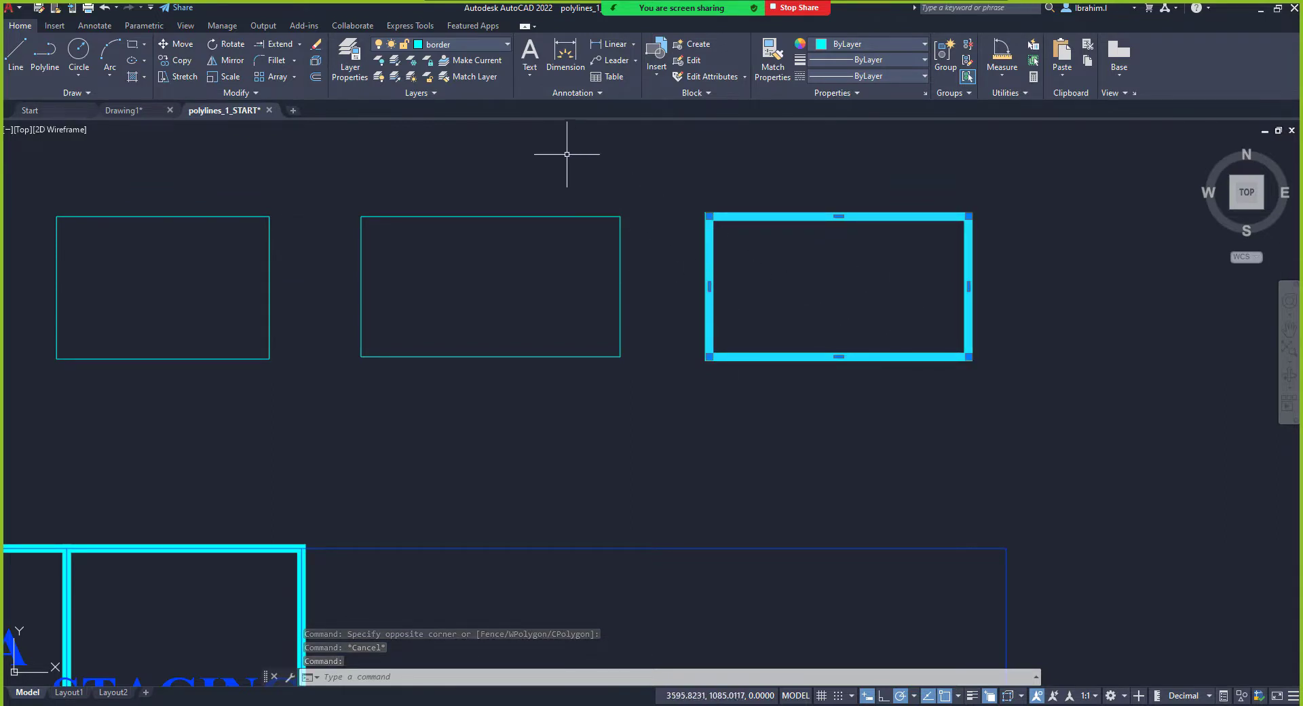
{"action": "left_click", "coordinate": [317, 60]}
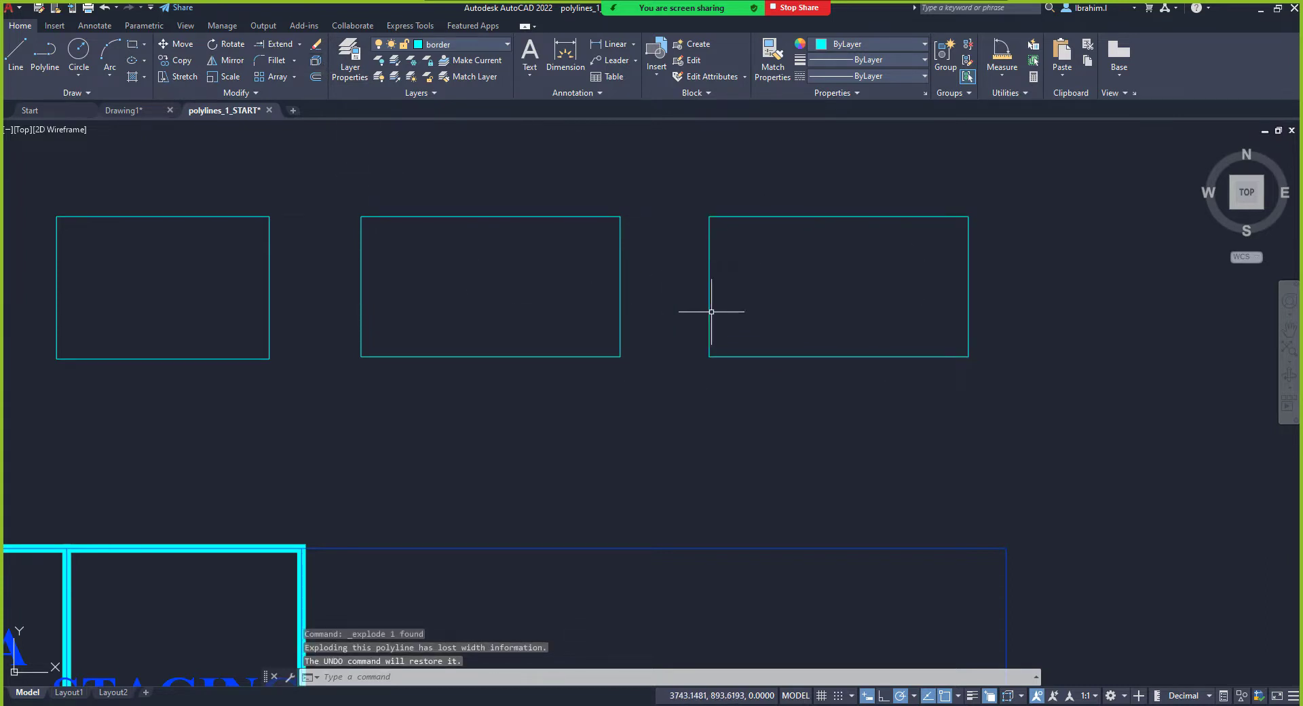
{"action": "left_click", "coordinate": [709, 278]}
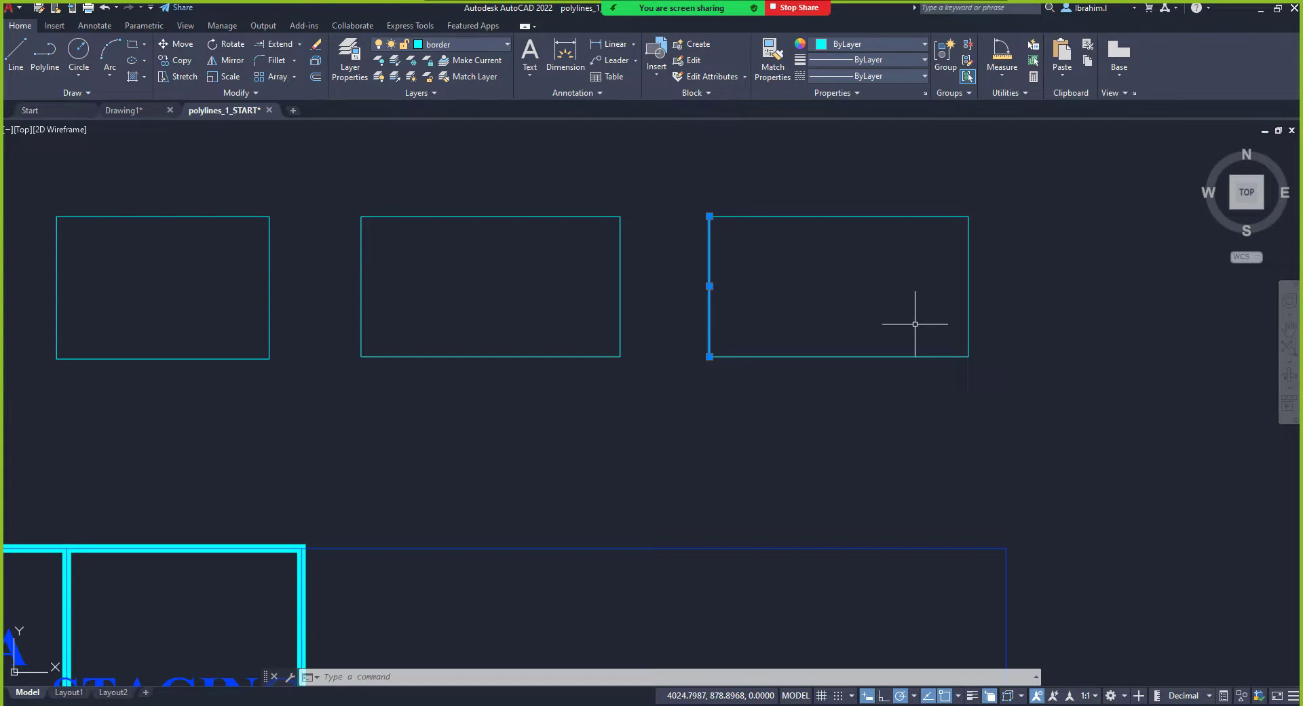
{"action": "key", "text": "Escape"}
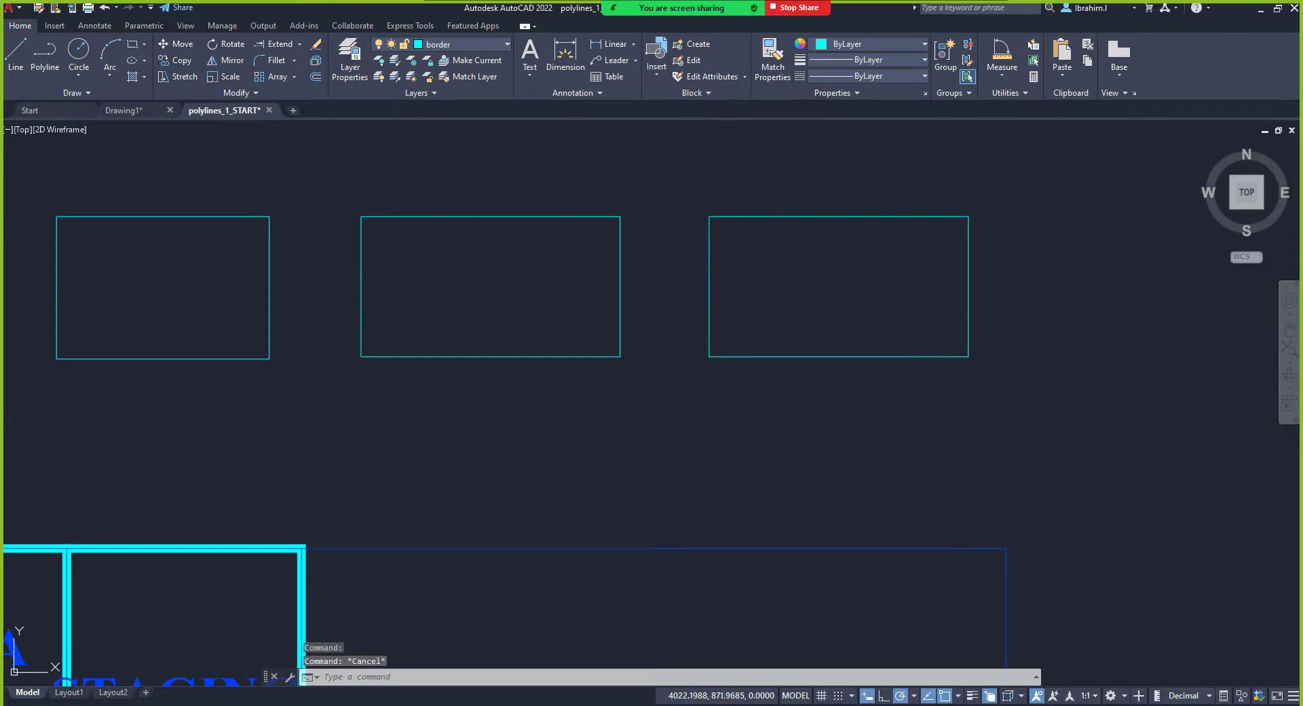
Step: Undo the explosion of the rightmost rectangle and check the right side of the middle rectangle
{"action": "key", "text": "ctrl+z"}
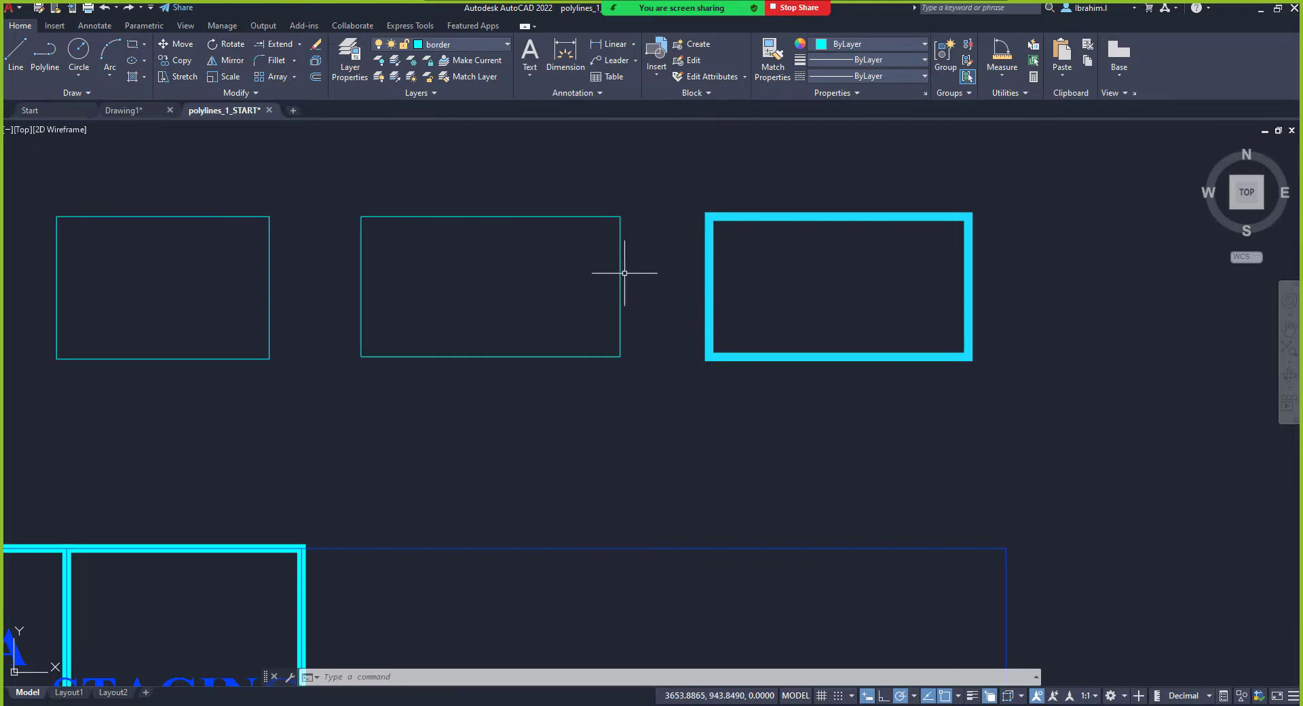
{"action": "left_click", "coordinate": [621, 269]}
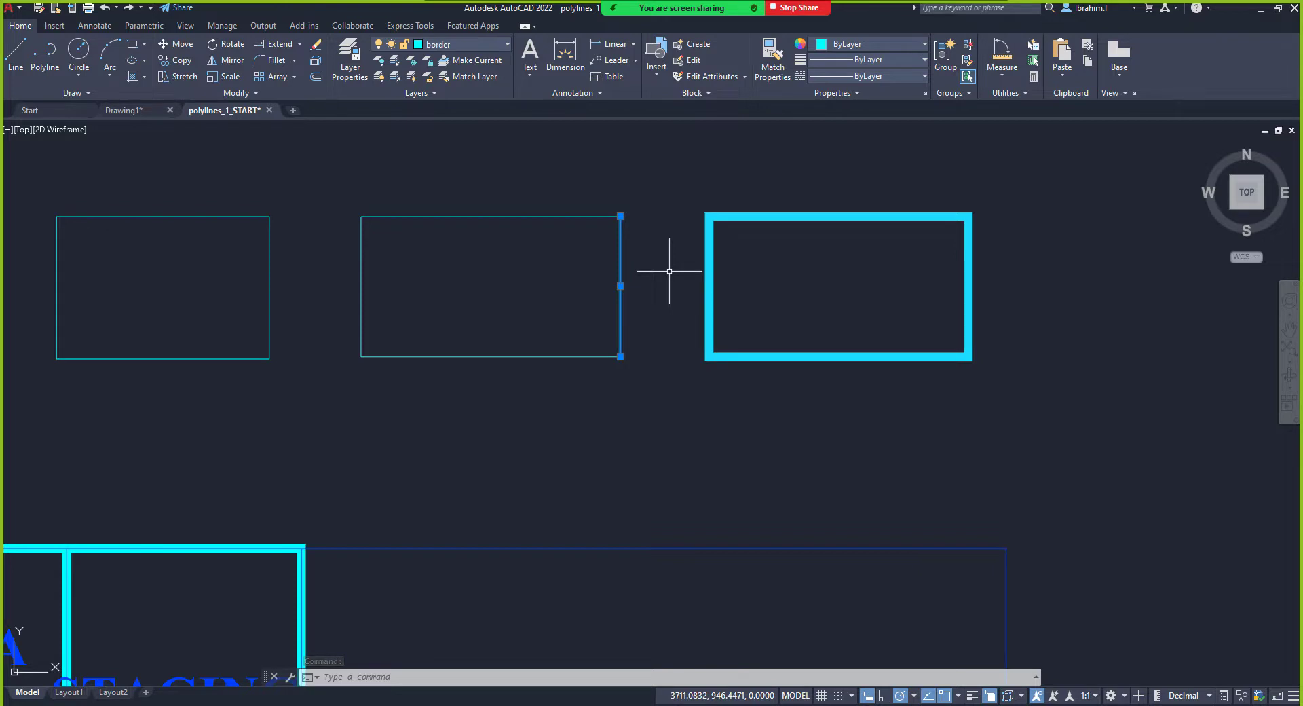
{"action": "key", "text": "Escape"}
Step: Explode the wide rightmost rectangle again and inspect the object type of its left side
{"action": "left_click", "coordinate": [711, 282]}
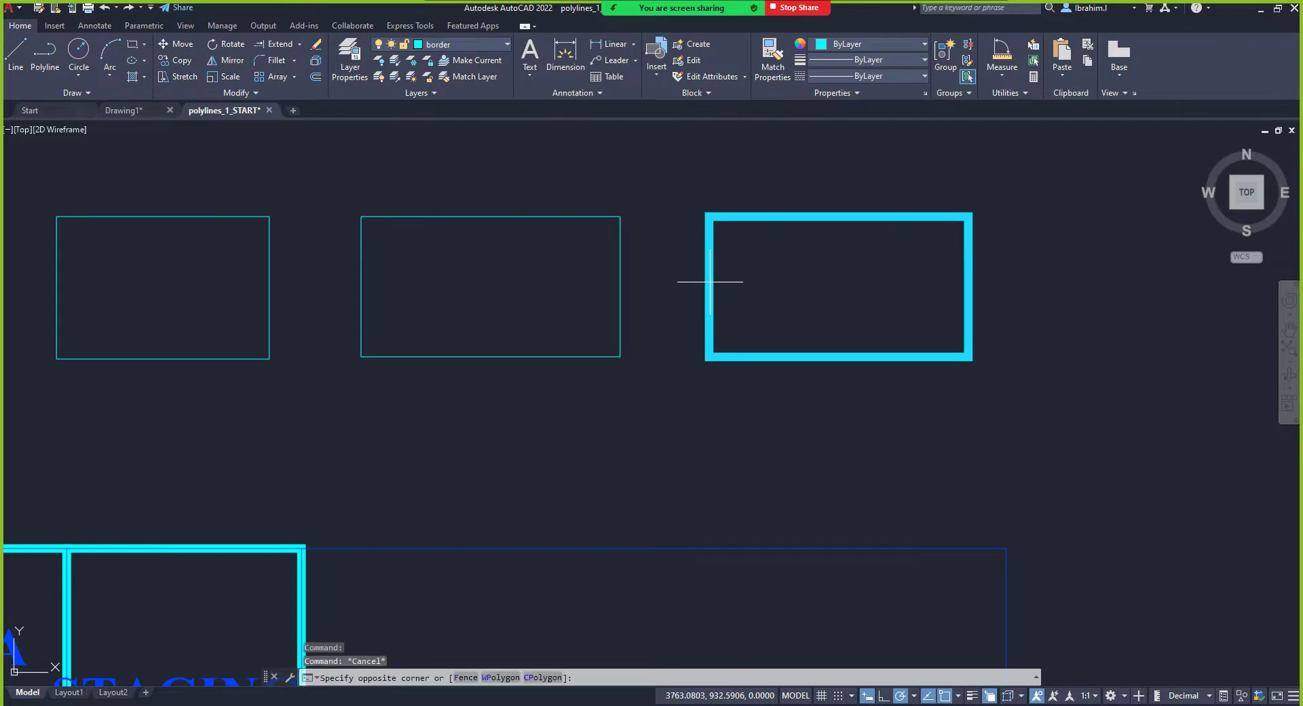
{"action": "left_click", "coordinate": [717, 288]}
{"action": "left_click", "coordinate": [739, 292]}
{"action": "left_click", "coordinate": [685, 275]}
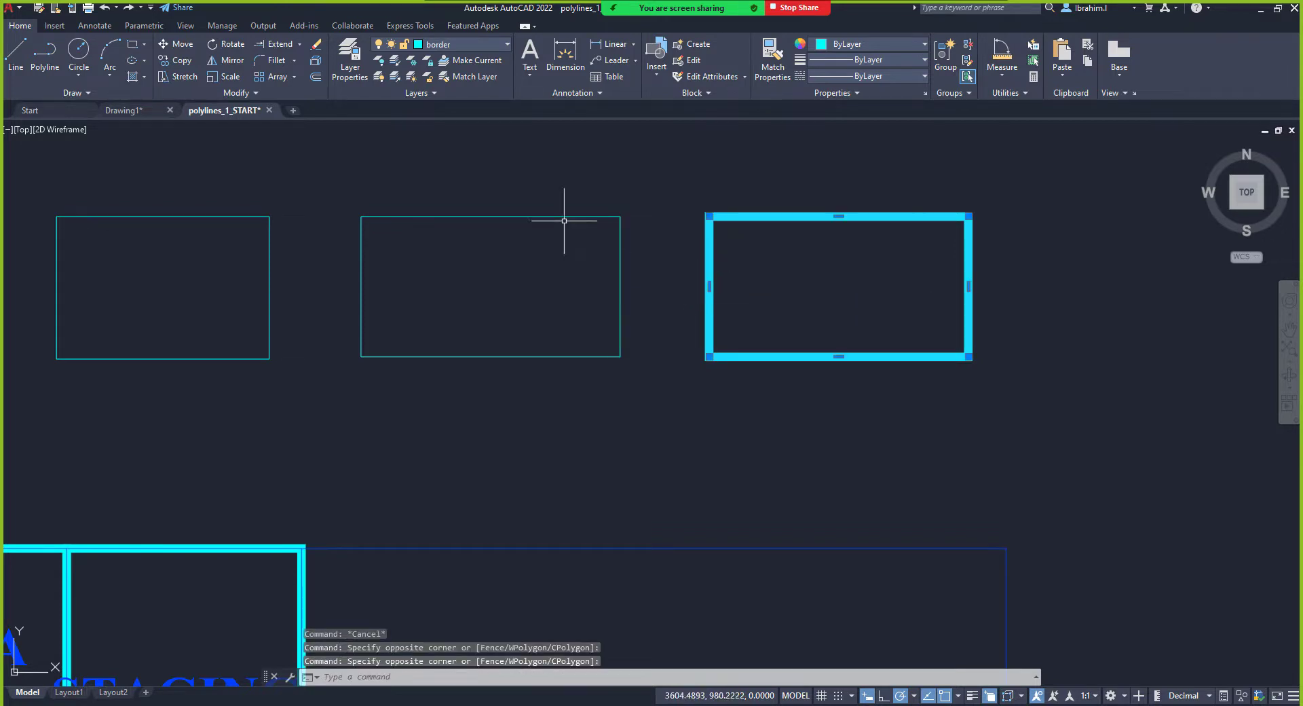
{"action": "left_click", "coordinate": [314, 63]}
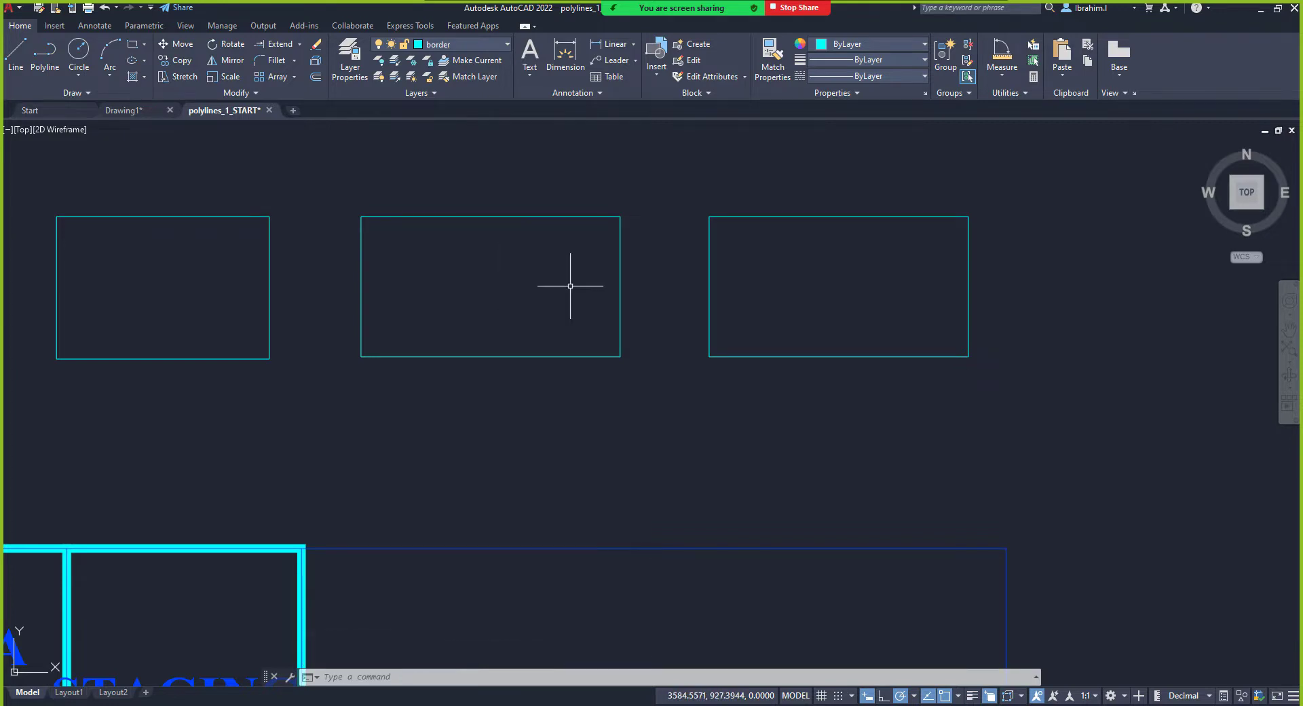
{"action": "scroll", "coordinate": [573, 285], "scroll_direction": "down", "scroll_amount": 2}
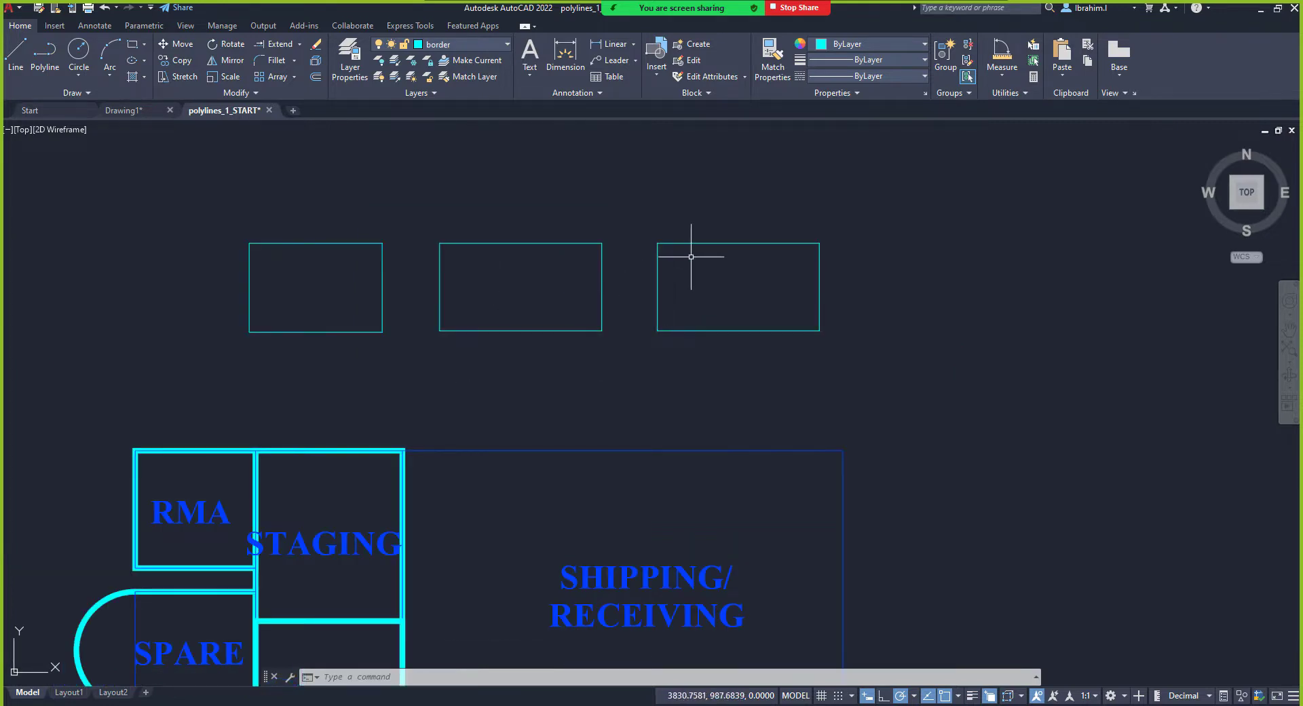
{"action": "scroll", "coordinate": [695, 272], "scroll_direction": "up", "scroll_amount": 4}
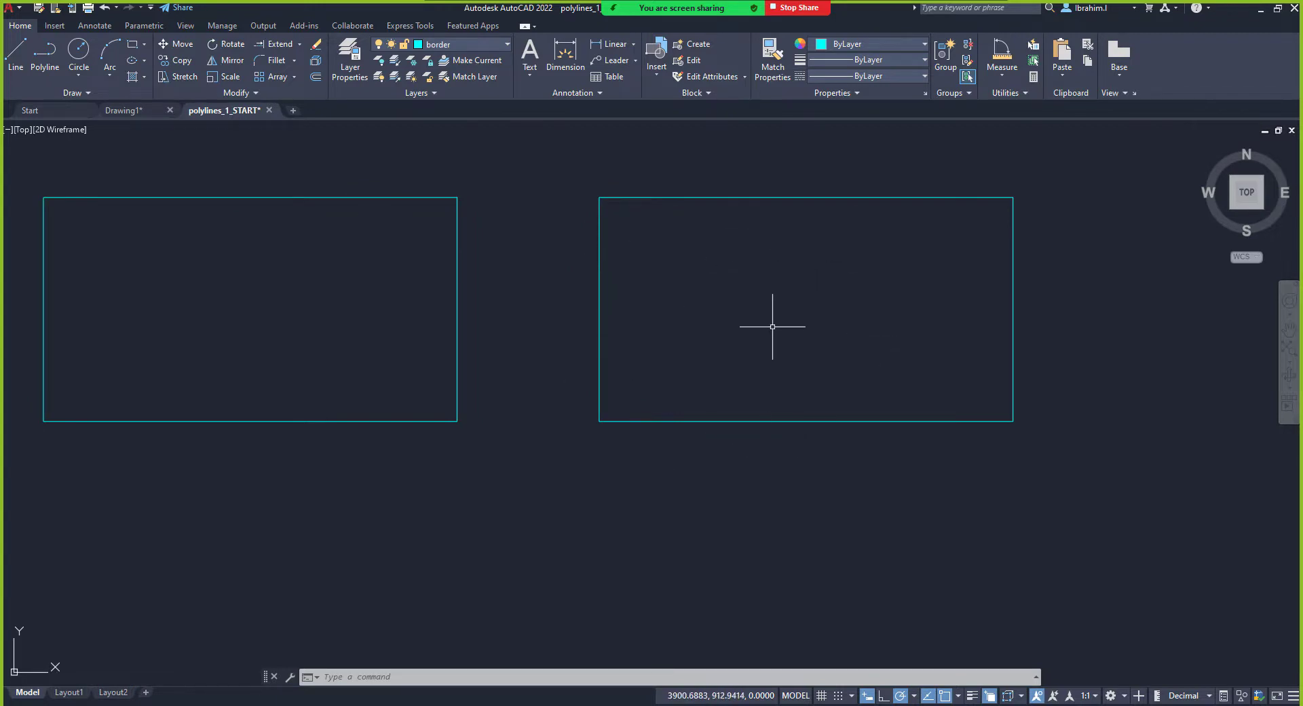
{"action": "mouse_move", "coordinate": [601, 321]}
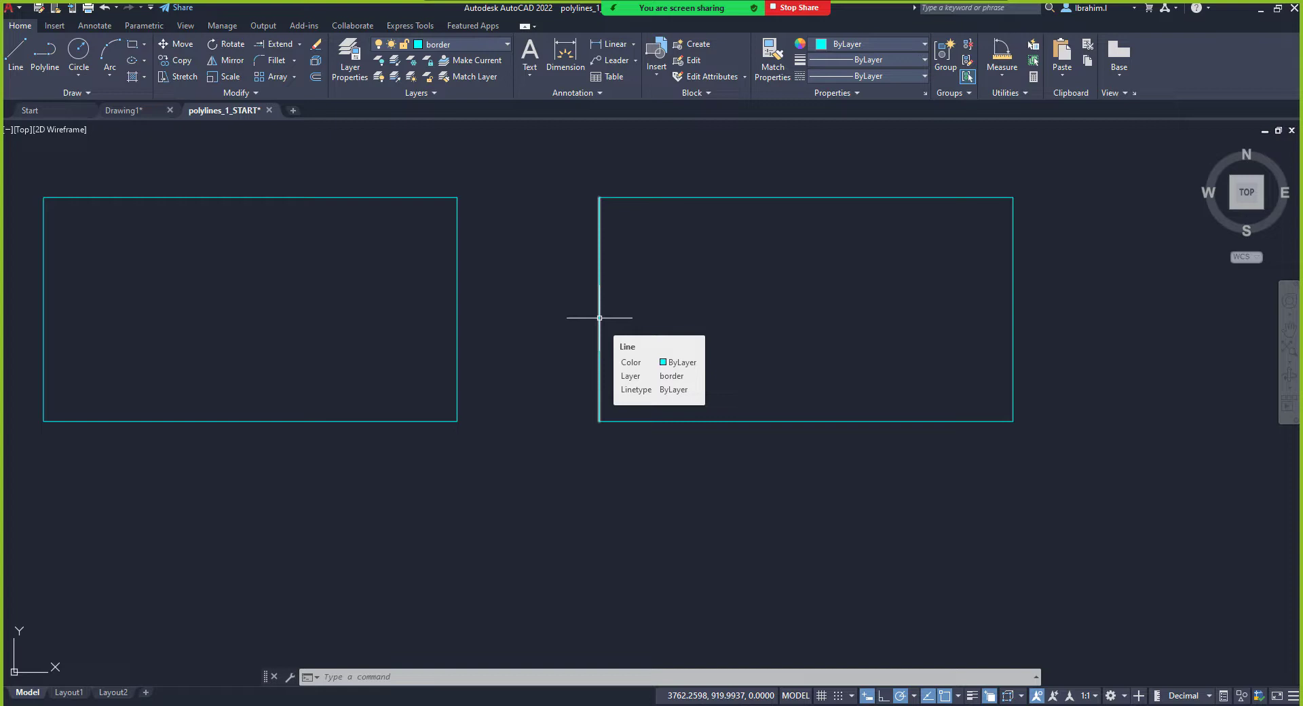
Step: Erase all the lines of the three sample rectangles above the warehouse plan
{"action": "scroll", "coordinate": [611, 349], "scroll_direction": "down", "scroll_amount": 3}
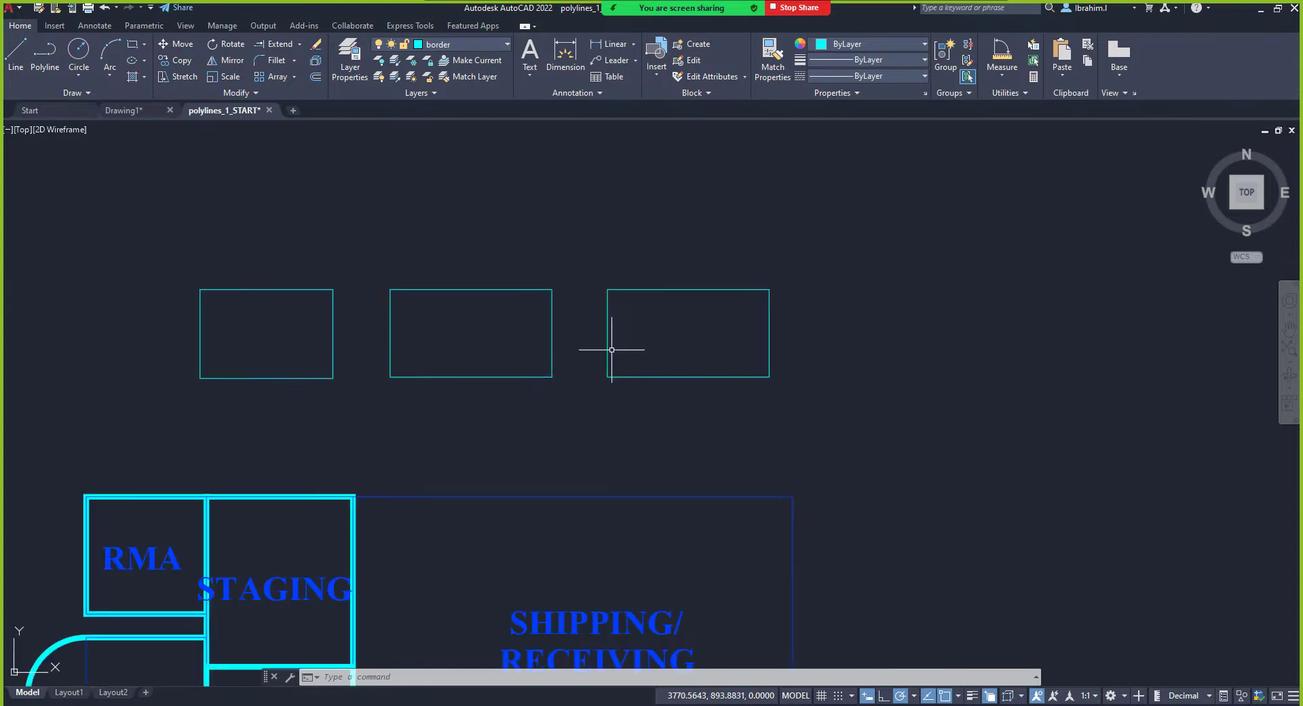
{"action": "scroll", "coordinate": [612, 350], "scroll_direction": "down", "scroll_amount": 3}
{"action": "left_click", "coordinate": [815, 377]}
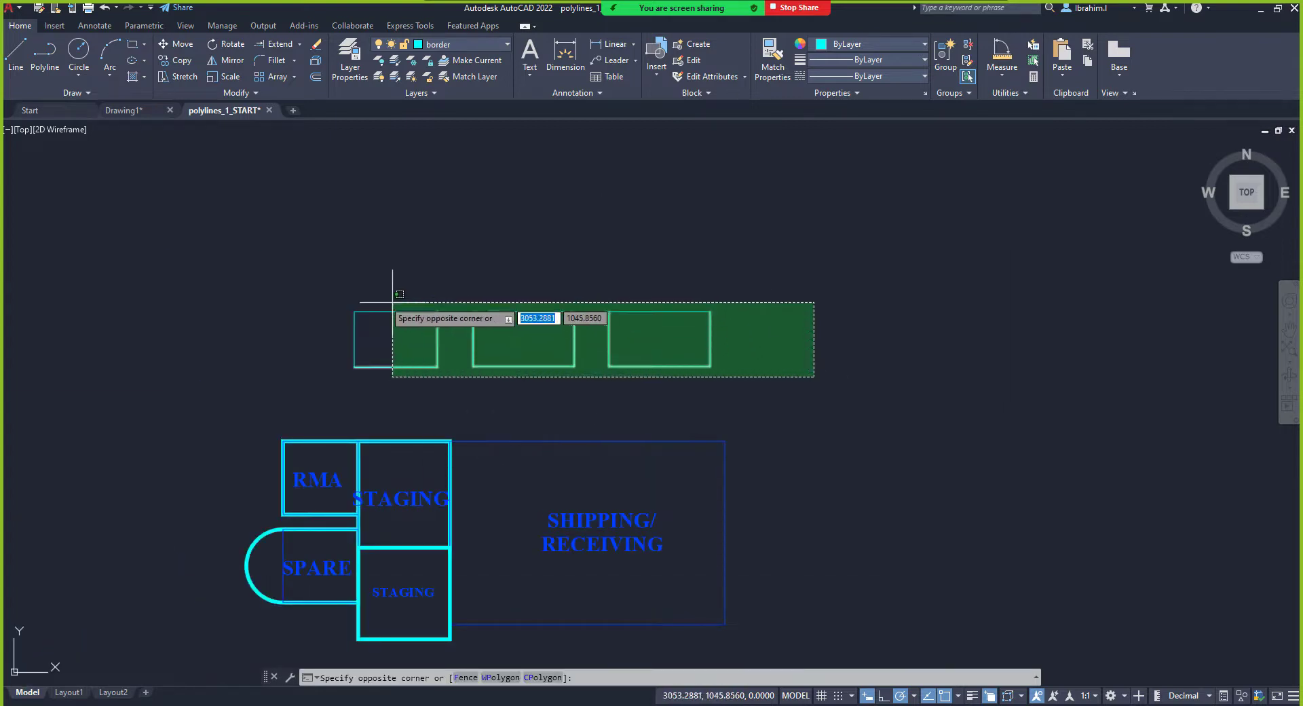
{"action": "left_click", "coordinate": [358, 299]}
{"action": "scroll", "coordinate": [480, 342], "scroll_direction": "up", "scroll_amount": 2}
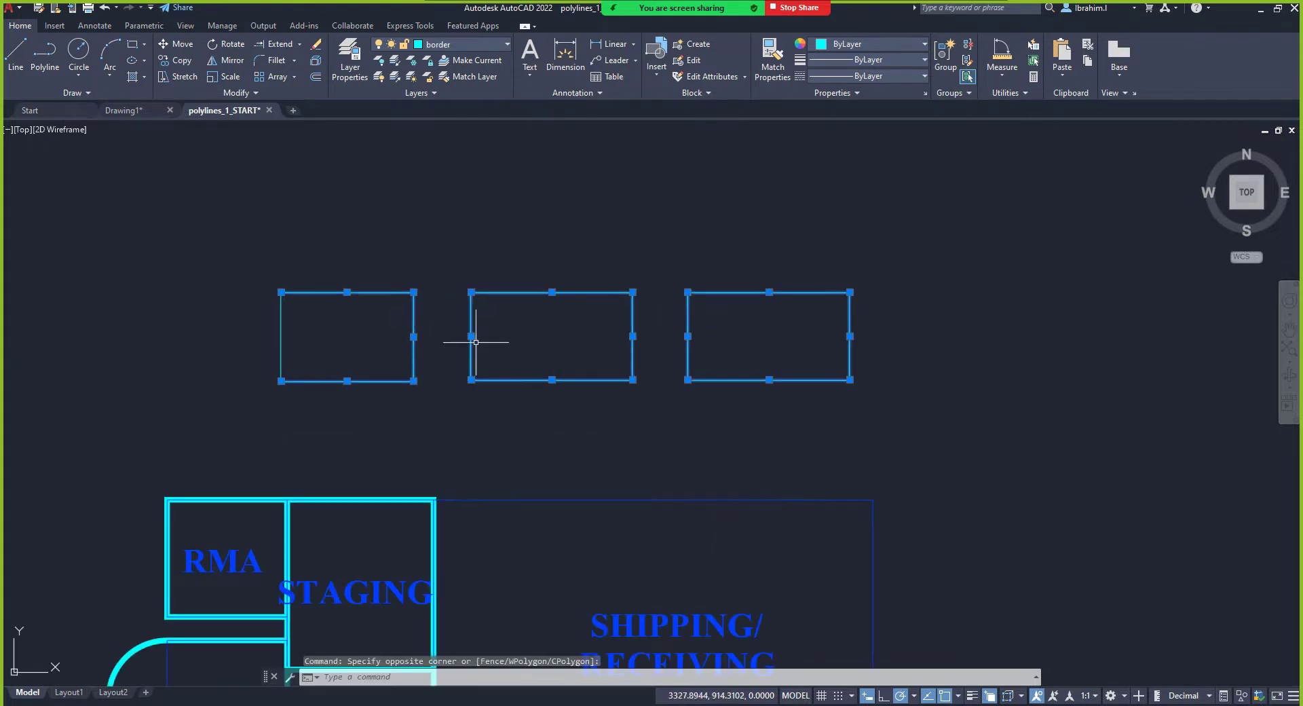
{"action": "key", "text": "Delete"}
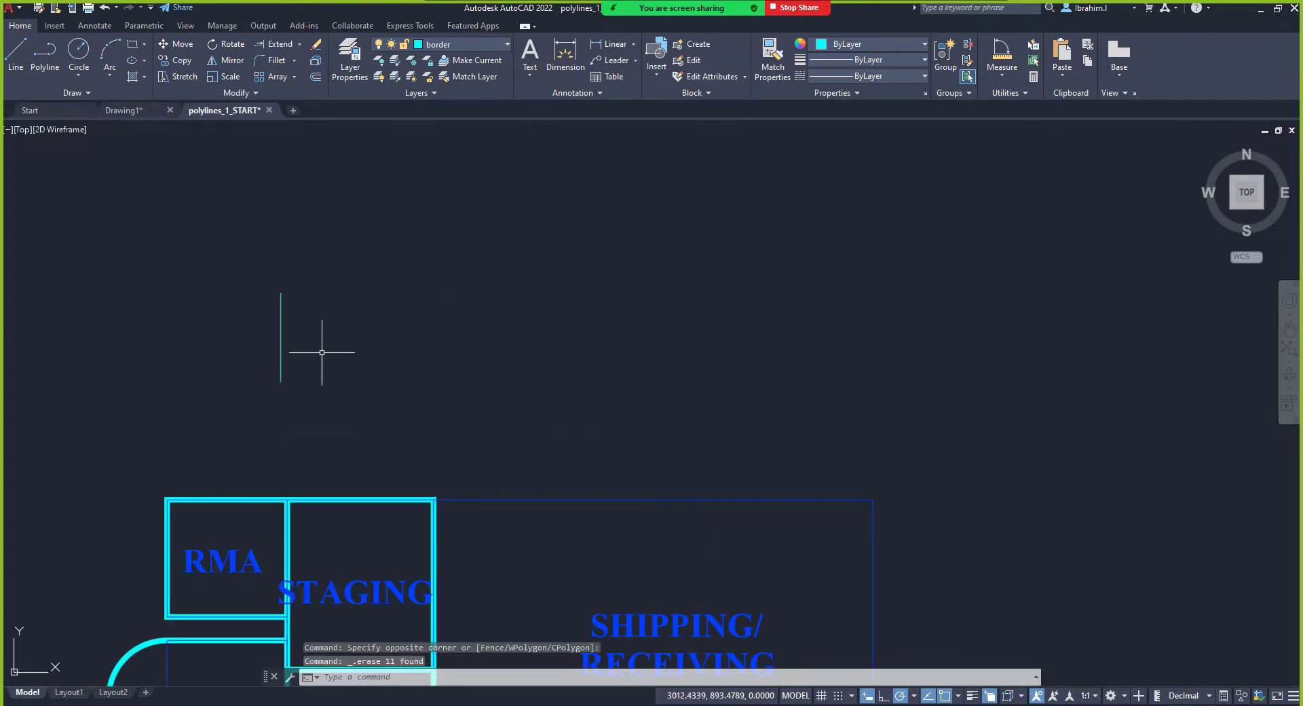
{"action": "key", "text": "Delete"}
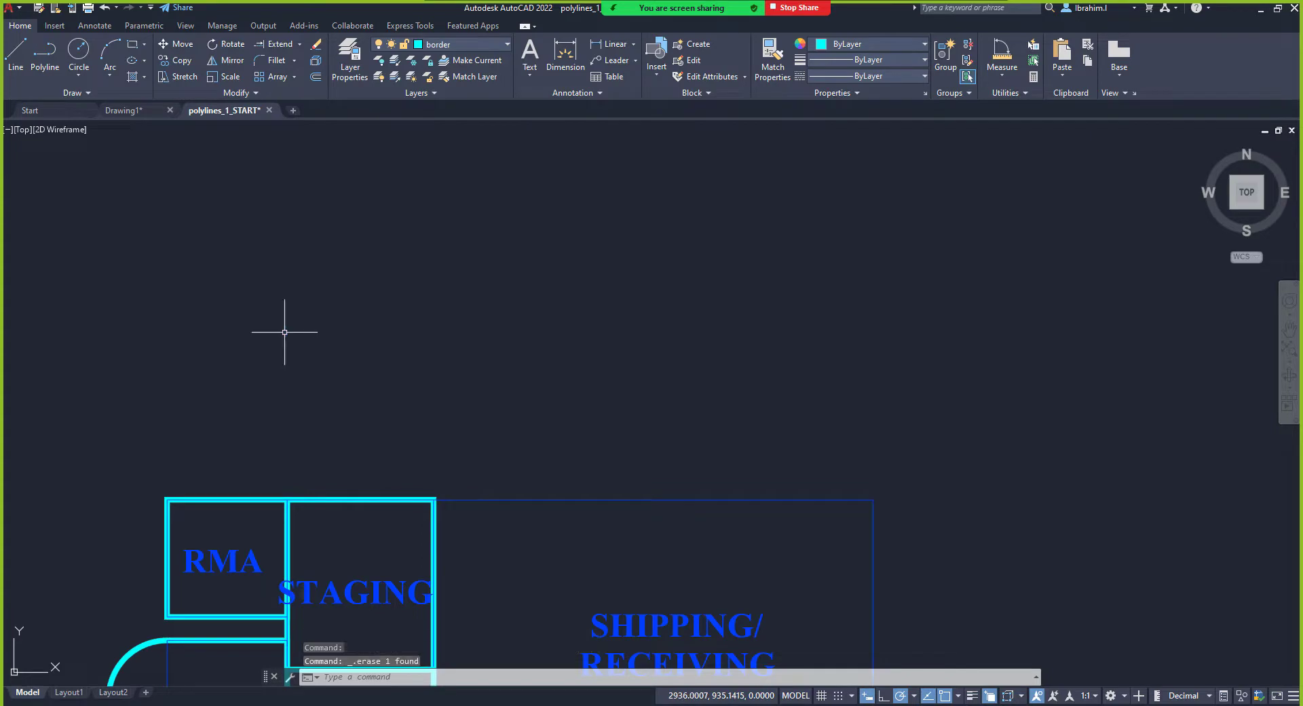
Step: Convert the line along the left side of the SHIPPING/RECEIVING room into a polyline with Edit Polyline
{"action": "scroll", "coordinate": [368, 343], "scroll_direction": "down", "scroll_amount": 5}
{"action": "scroll", "coordinate": [434, 468], "scroll_direction": "up", "scroll_amount": 4}
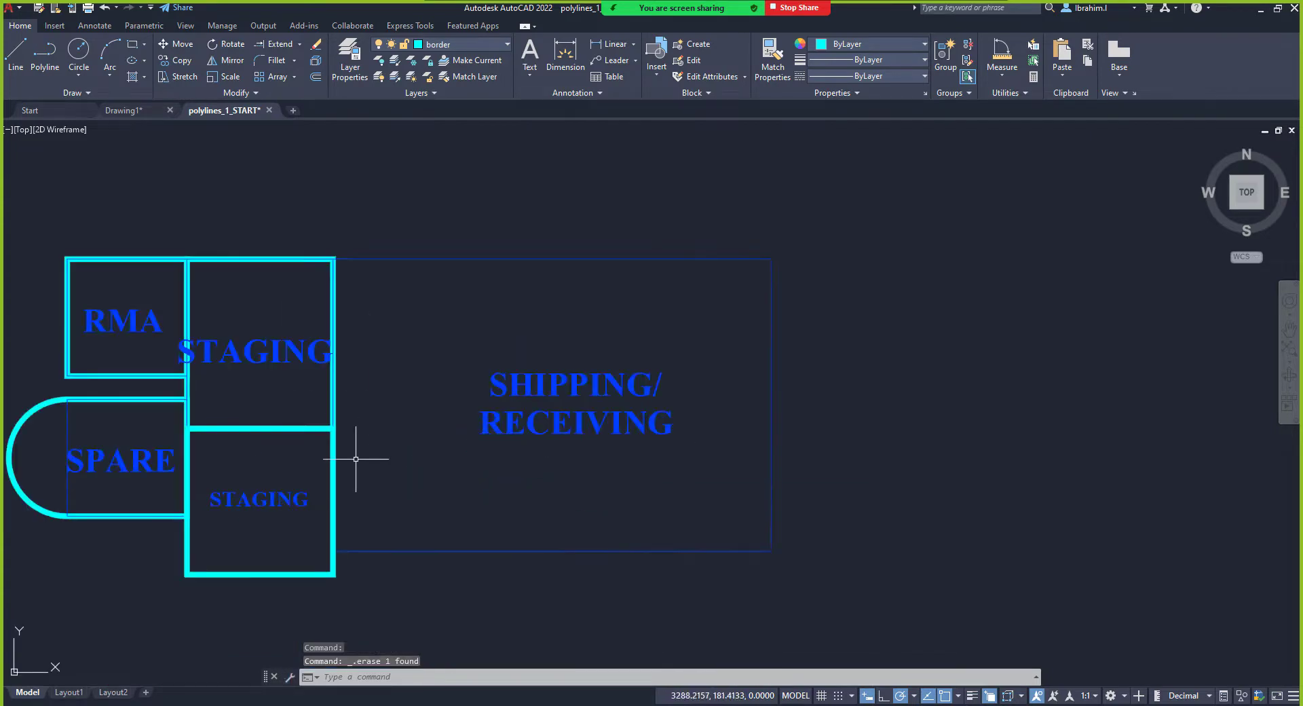
{"action": "scroll", "coordinate": [378, 523], "scroll_direction": "down", "scroll_amount": 1}
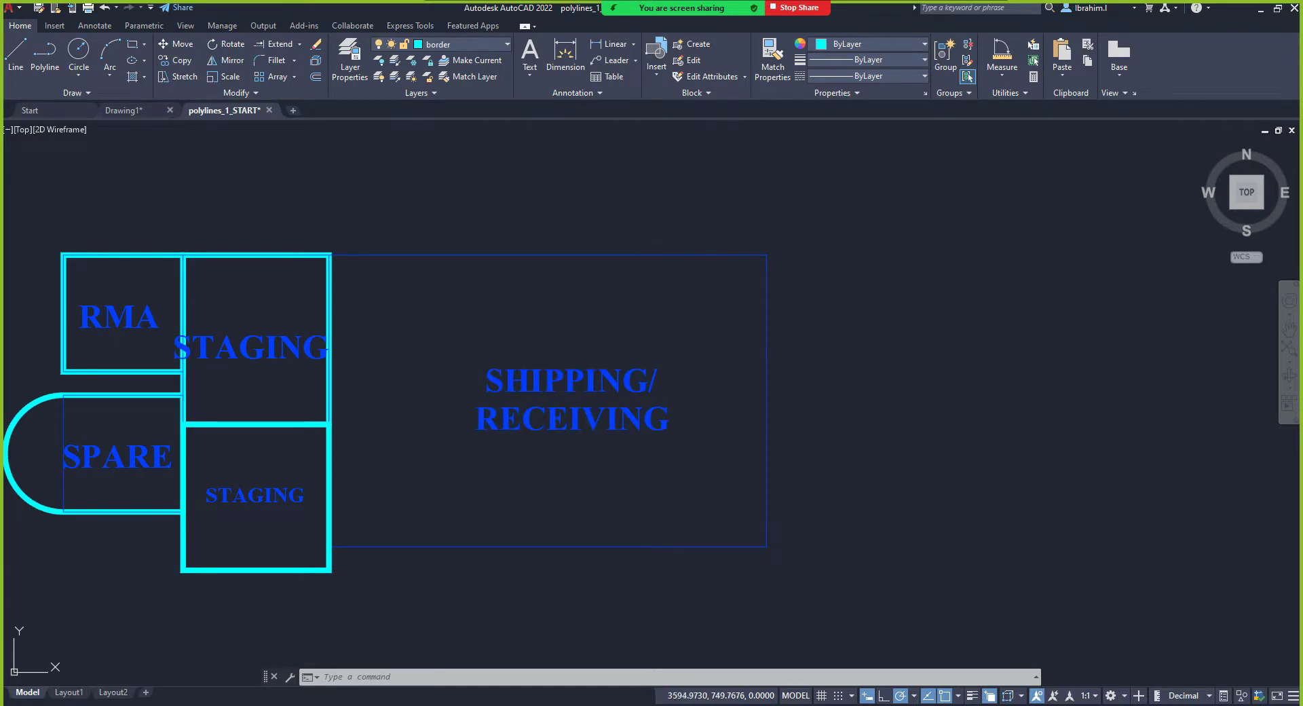
{"action": "key", "text": "Escape"}
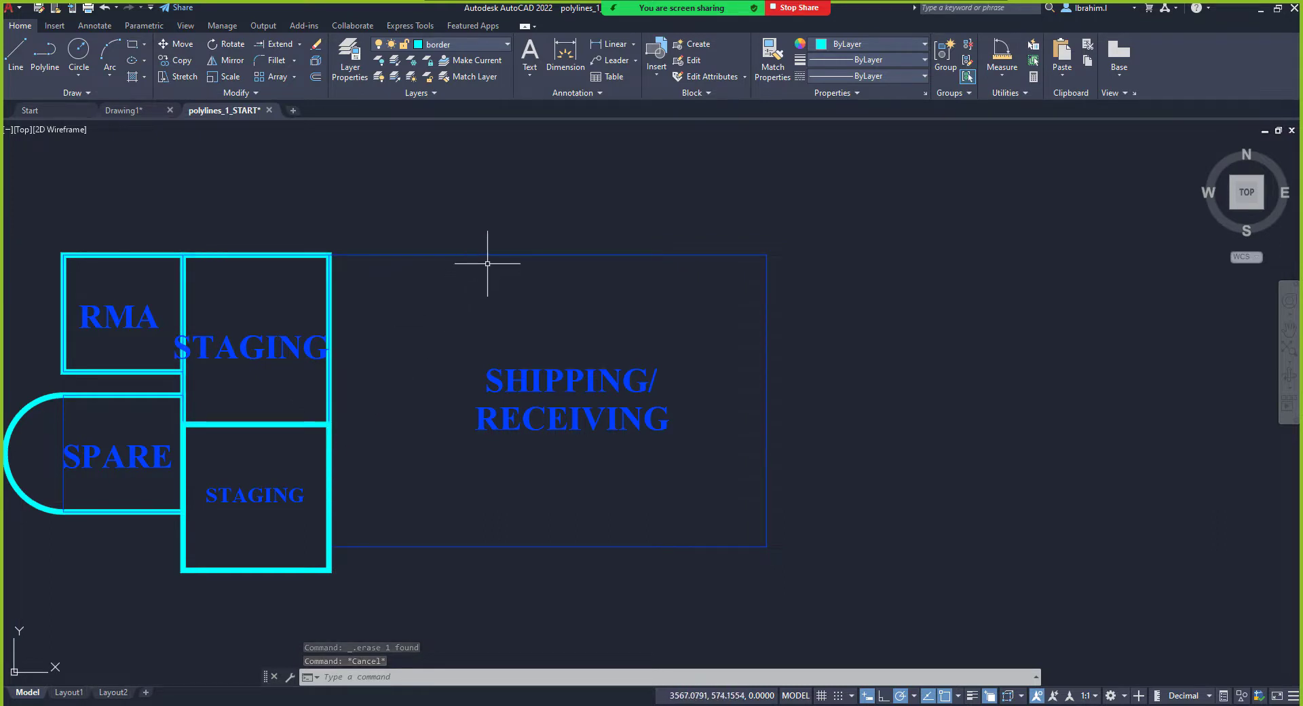
{"action": "left_click", "coordinate": [328, 417]}
{"action": "scroll", "coordinate": [285, 421], "scroll_direction": "up", "scroll_amount": 4}
{"action": "scroll", "coordinate": [333, 354], "scroll_direction": "down", "scroll_amount": 4}
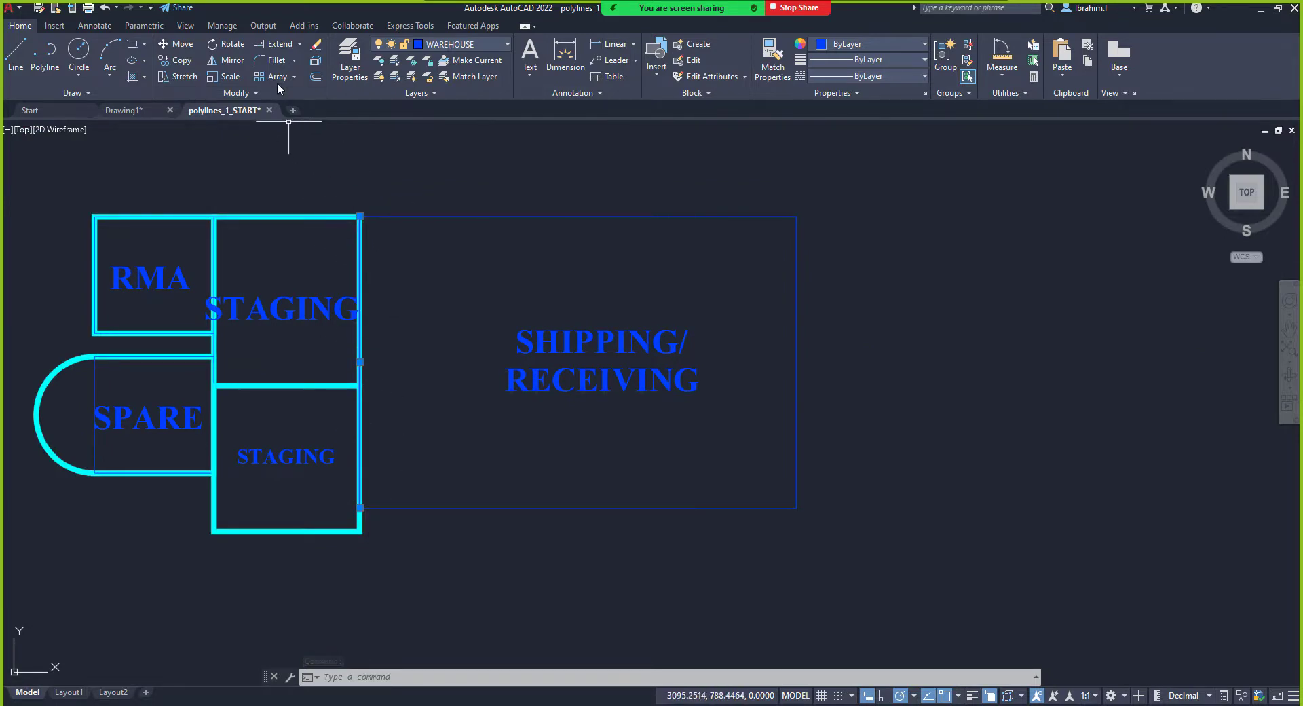
{"action": "left_click", "coordinate": [250, 91]}
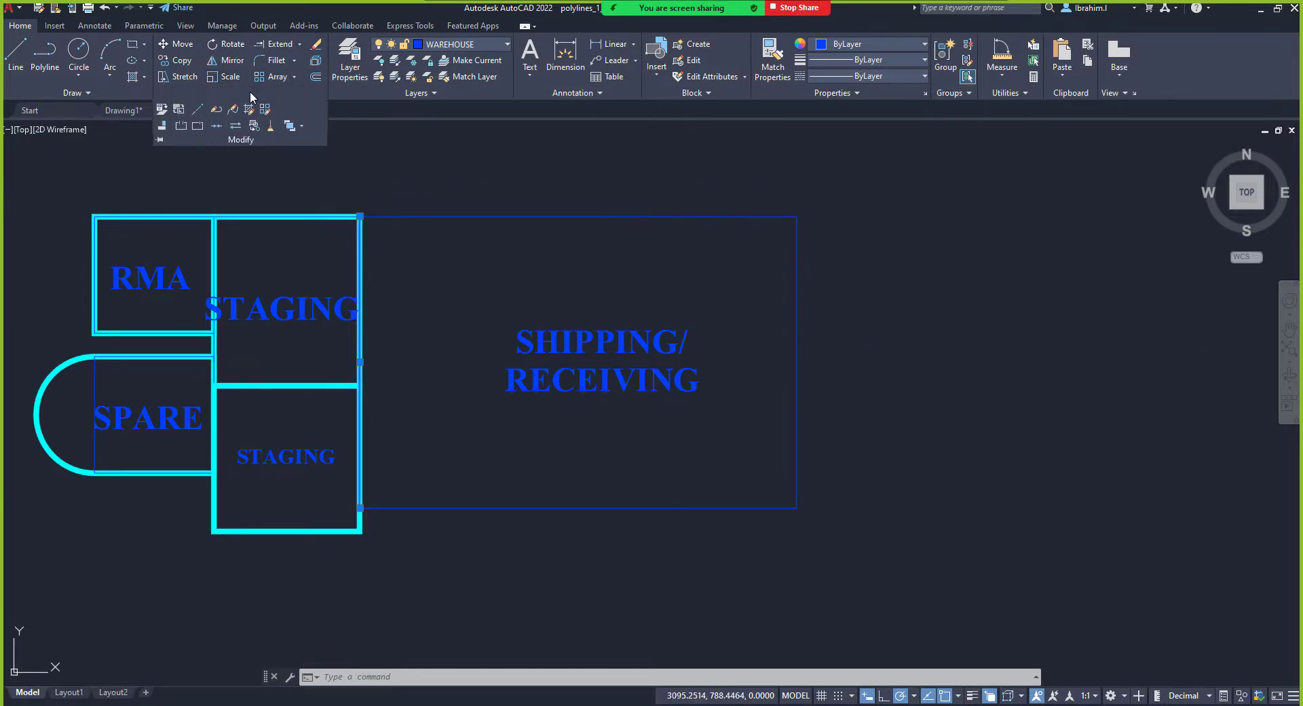
{"action": "left_click", "coordinate": [216, 109]}
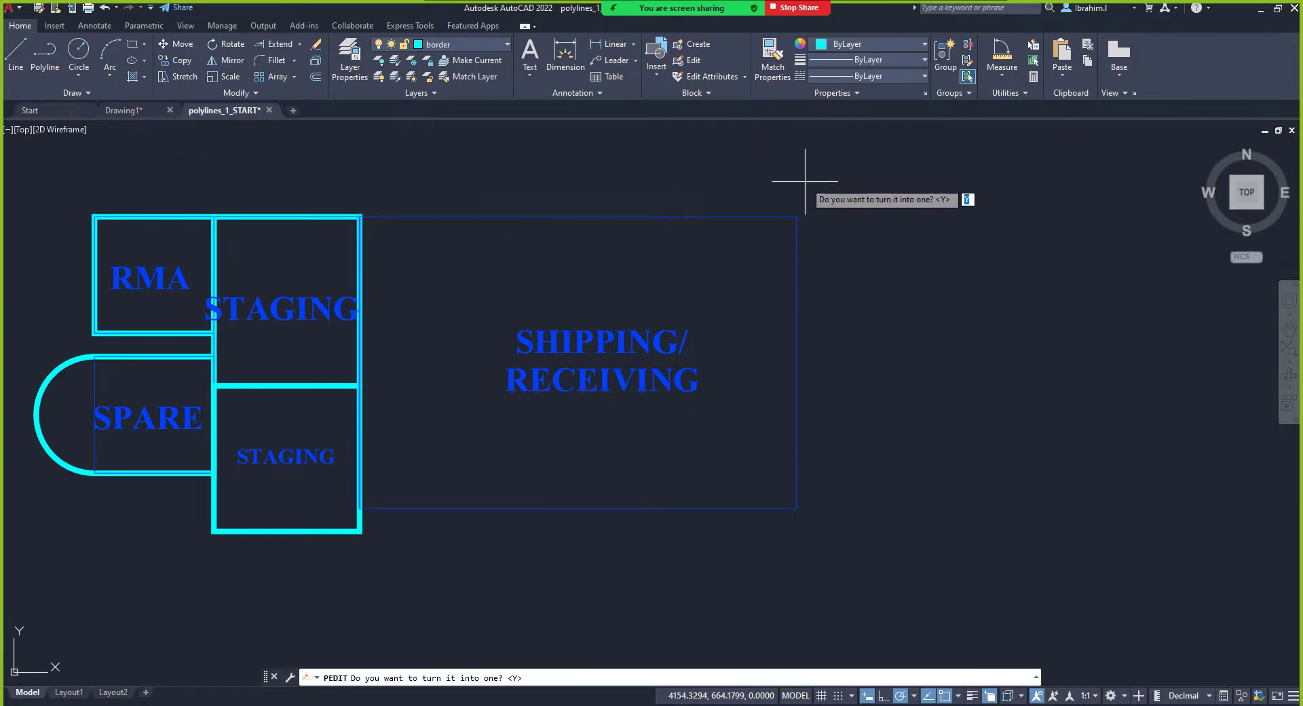
{"action": "key", "text": "Return"}
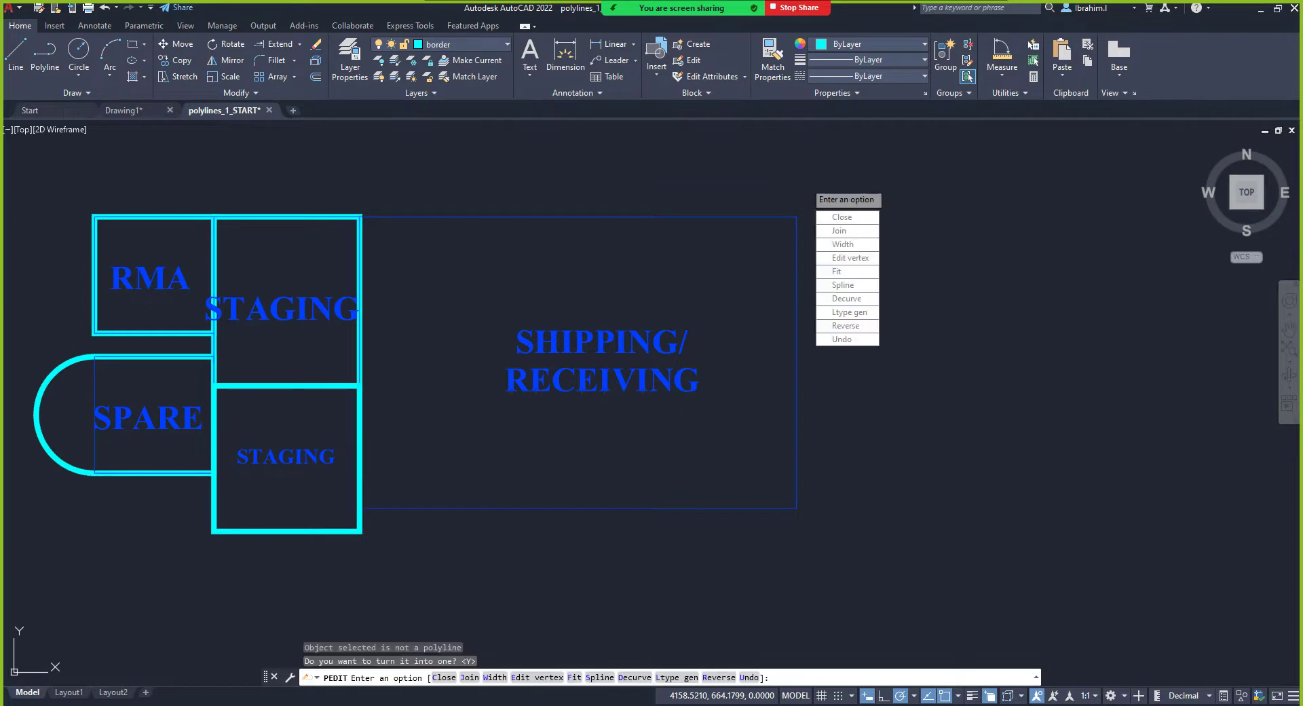
Step: Join the upper, right and lower lines of the SHIPPING/RECEIVING room to the polyline
{"action": "left_click", "coordinate": [841, 230]}
{"action": "left_click", "coordinate": [466, 217]}
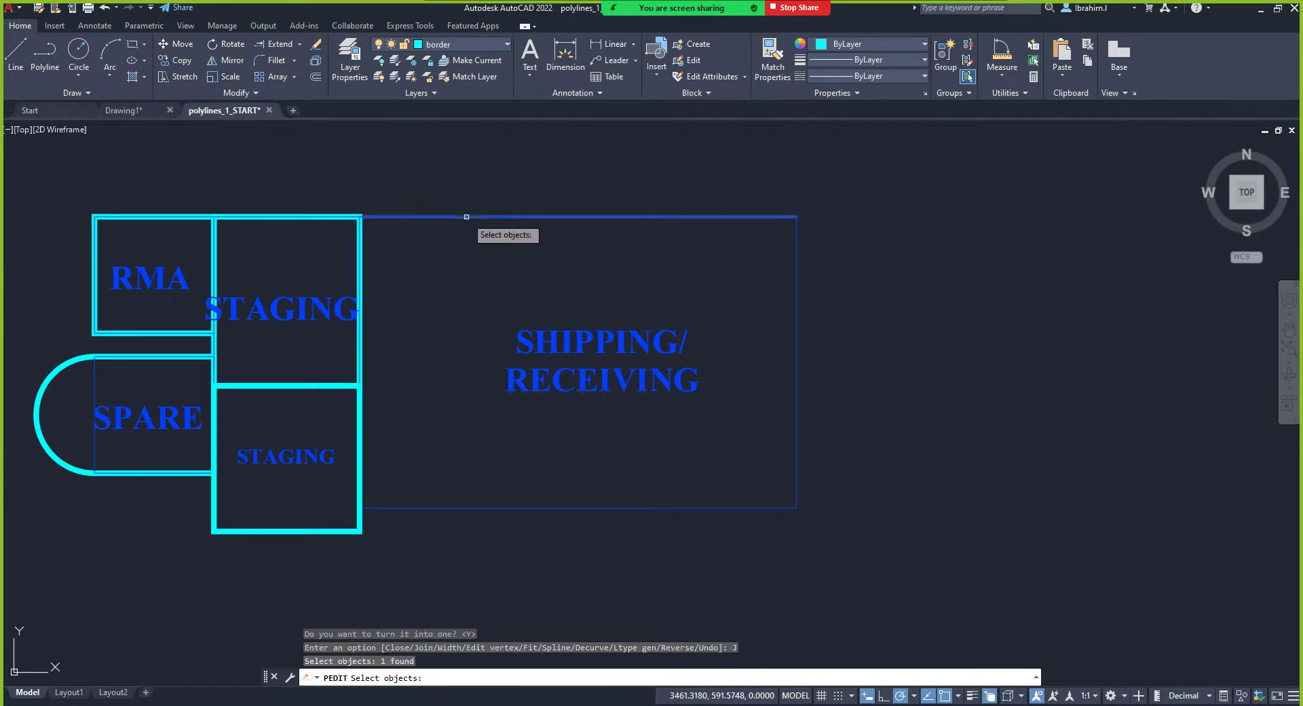
{"action": "left_click", "coordinate": [795, 315]}
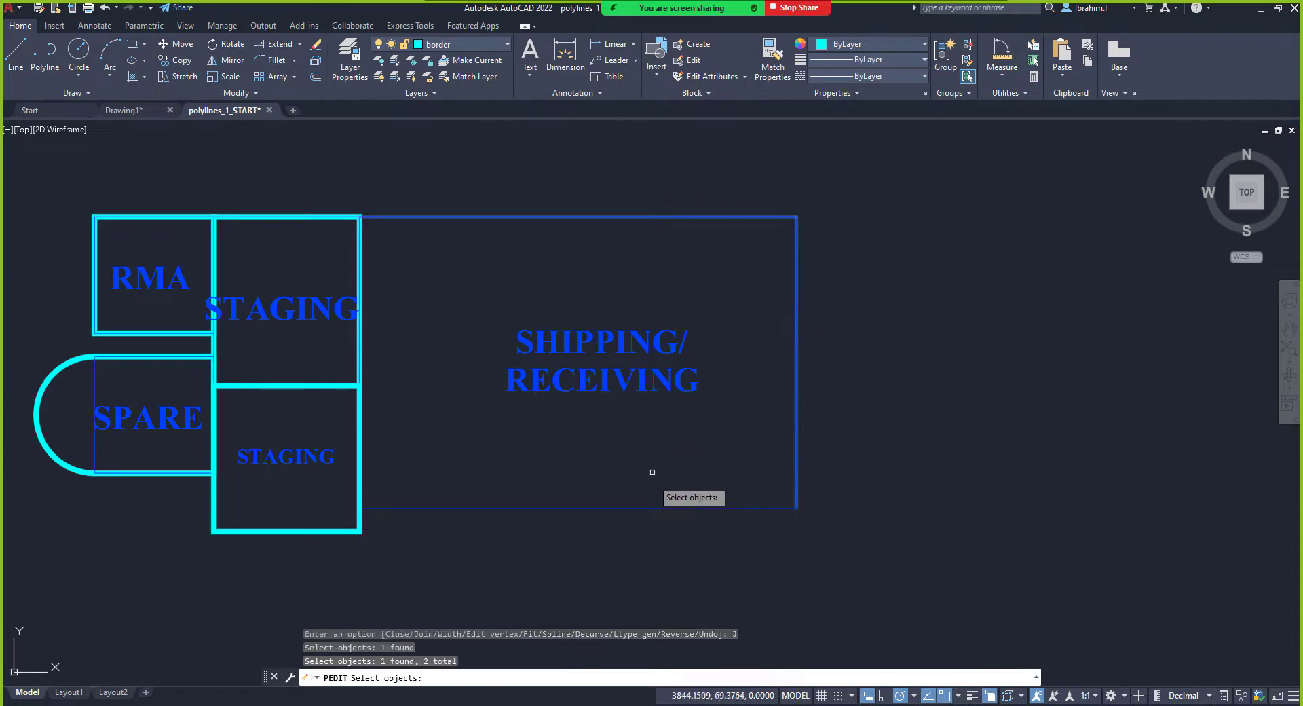
{"action": "left_click", "coordinate": [651, 508]}
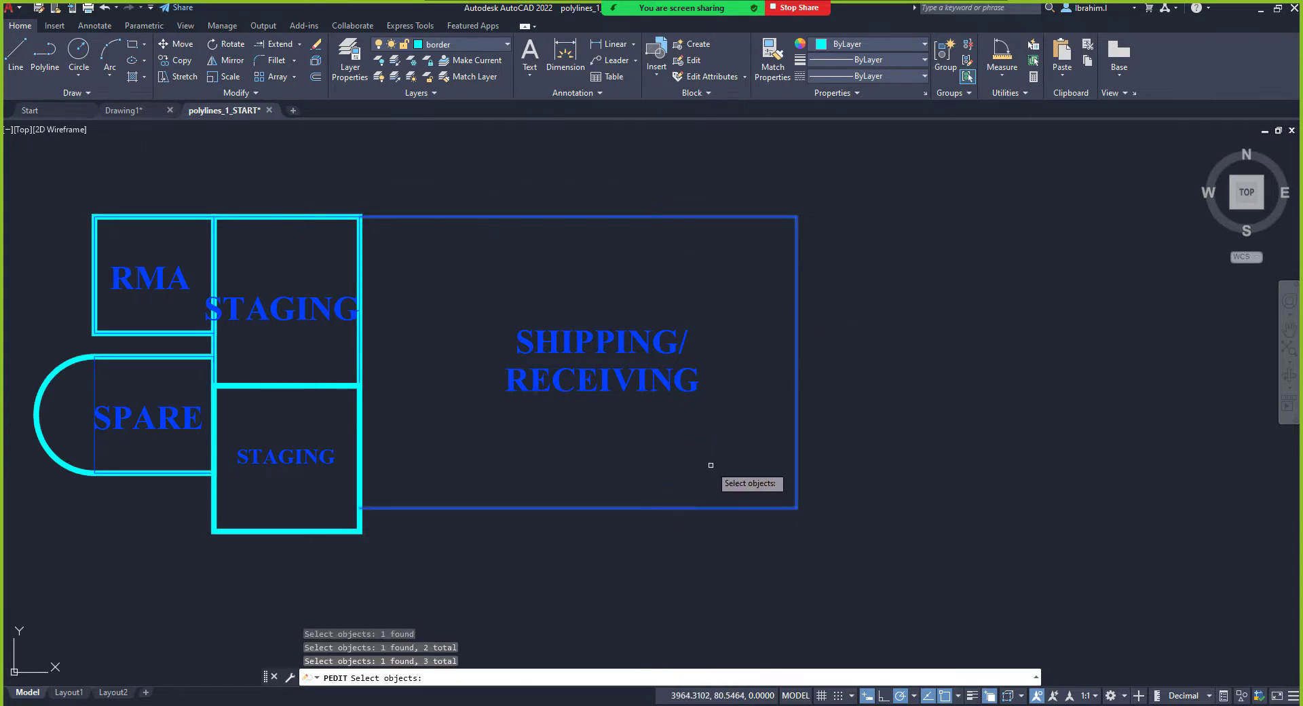
{"action": "key", "text": "Return"}
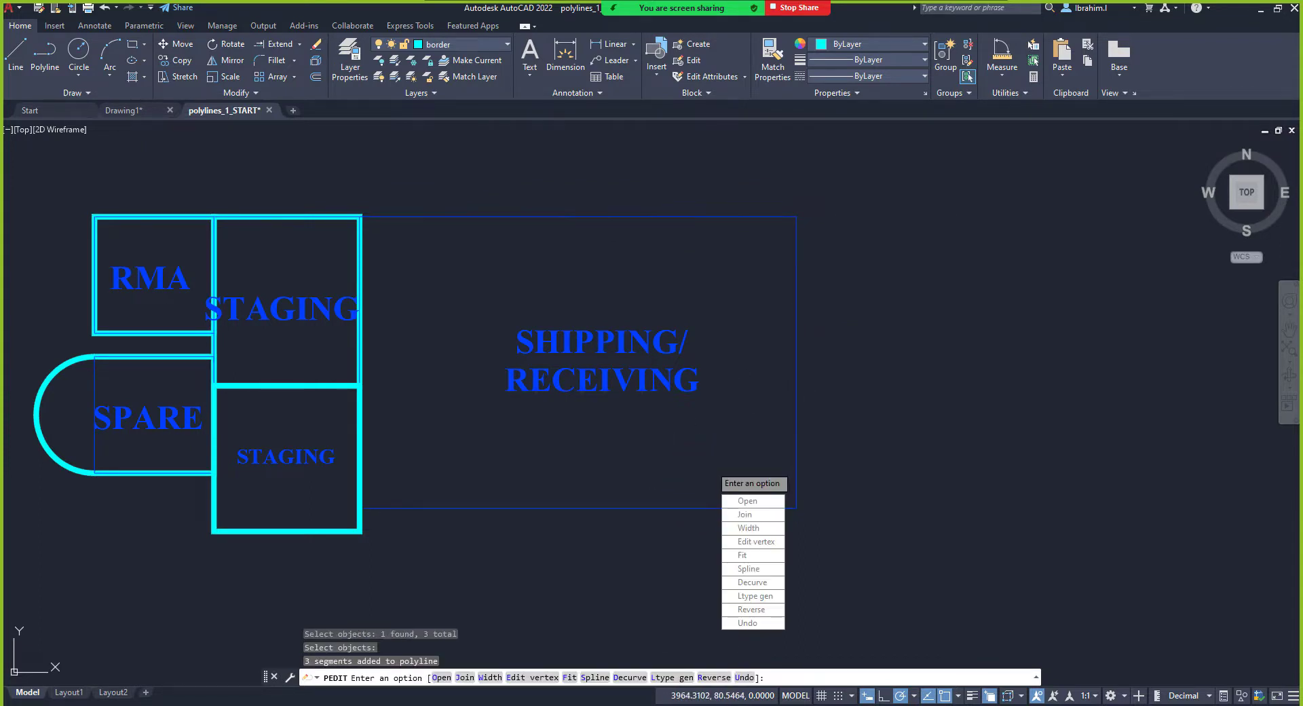
Step: Set the width of all segments of the SHIPPING/RECEIVING polyline to 10 and finish the edit
{"action": "left_click", "coordinate": [748, 528]}
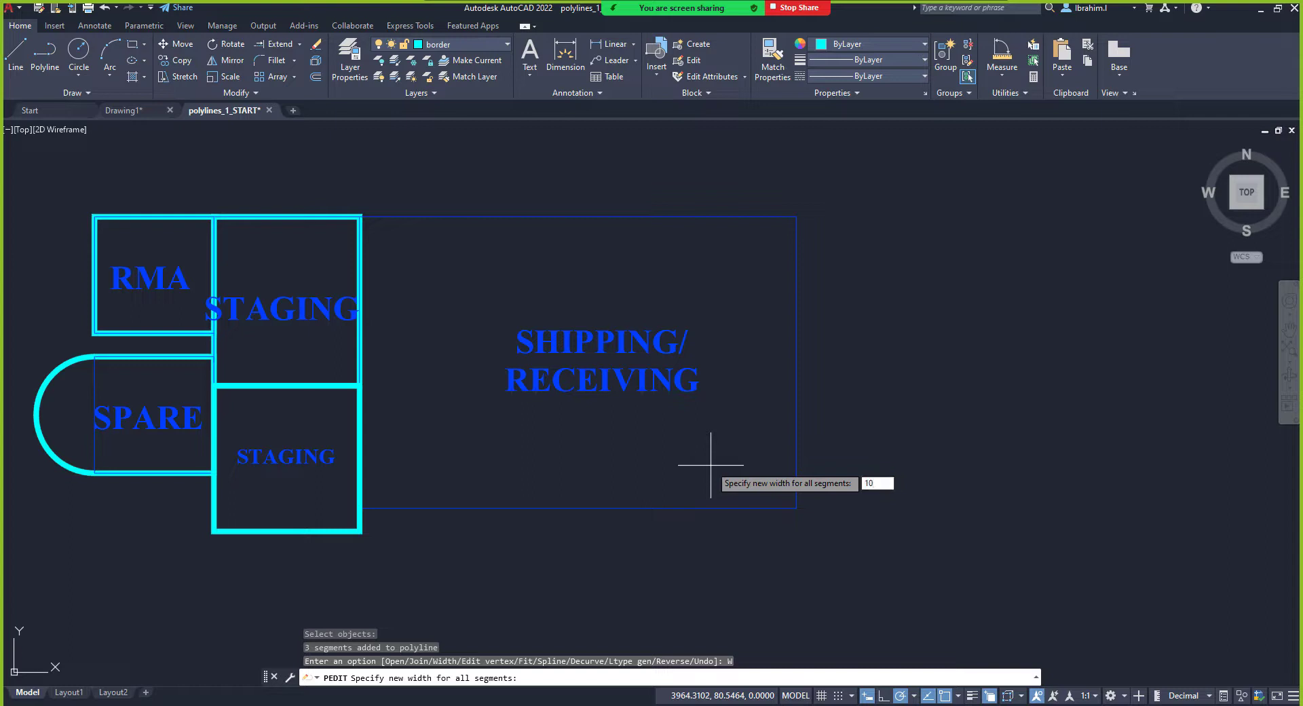
{"action": "key", "text": "Return"}
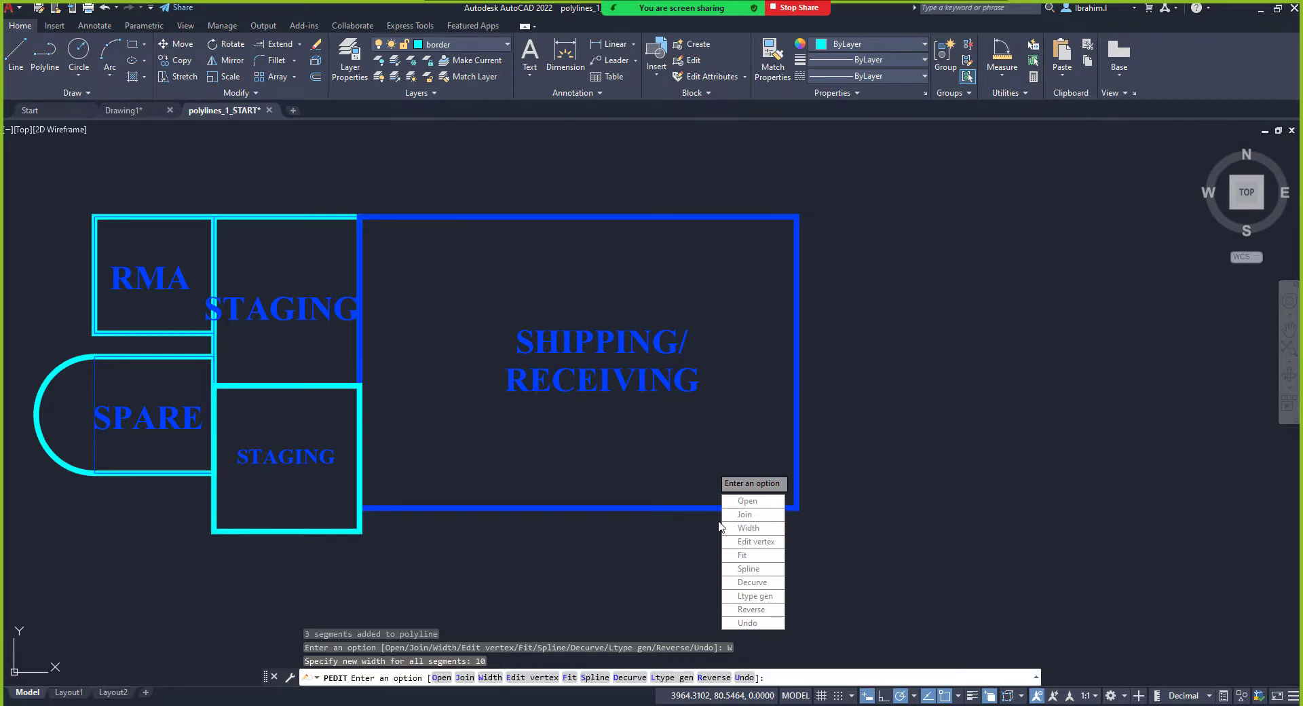
{"action": "key", "text": "Return"}
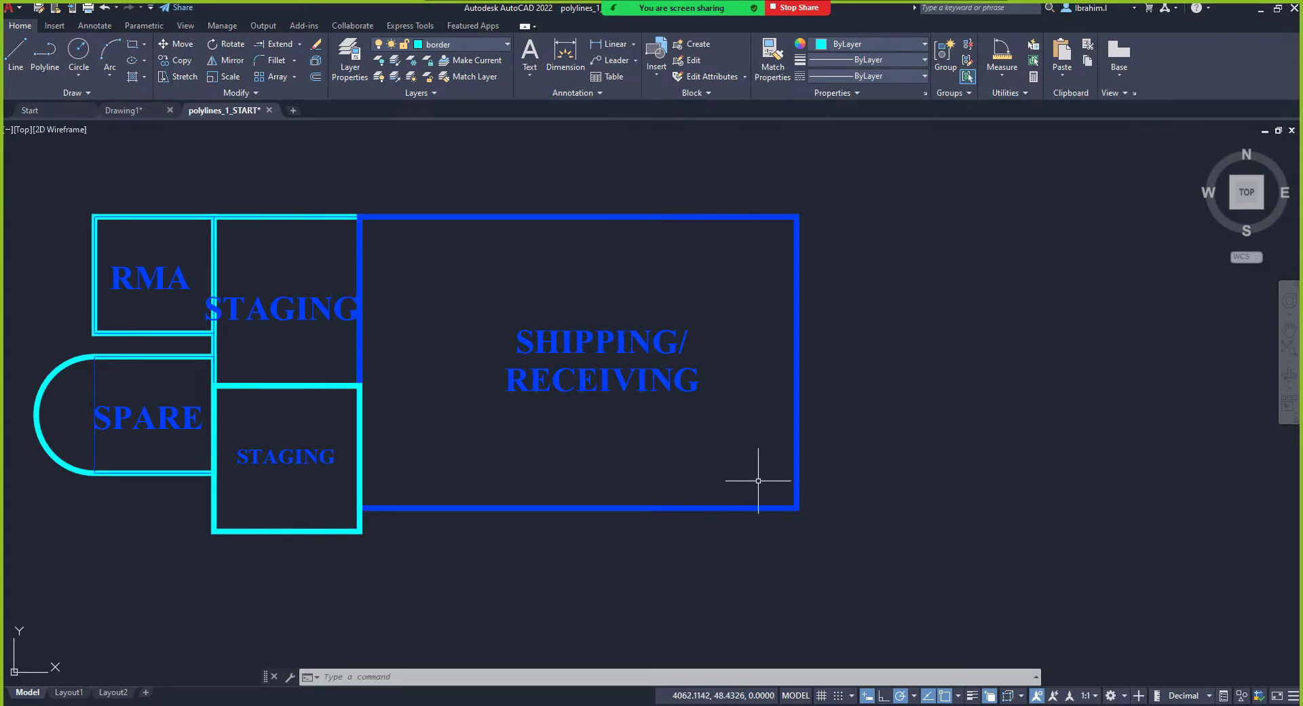
Step: Review the list of layers available in the warehouse drawing without changing the current layer
{"action": "scroll", "coordinate": [769, 485], "scroll_direction": "up", "scroll_amount": 2}
{"action": "scroll", "coordinate": [785, 538], "scroll_direction": "down", "scroll_amount": 2}
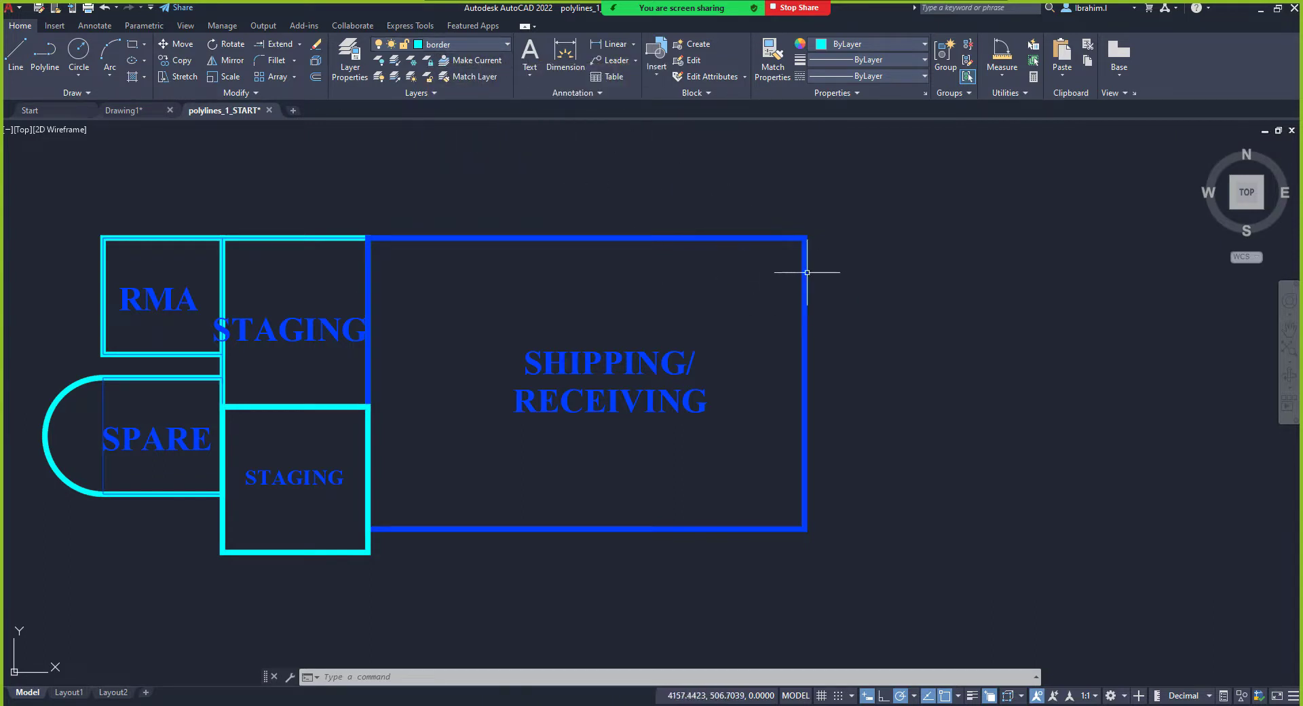
{"action": "left_click", "coordinate": [495, 42]}
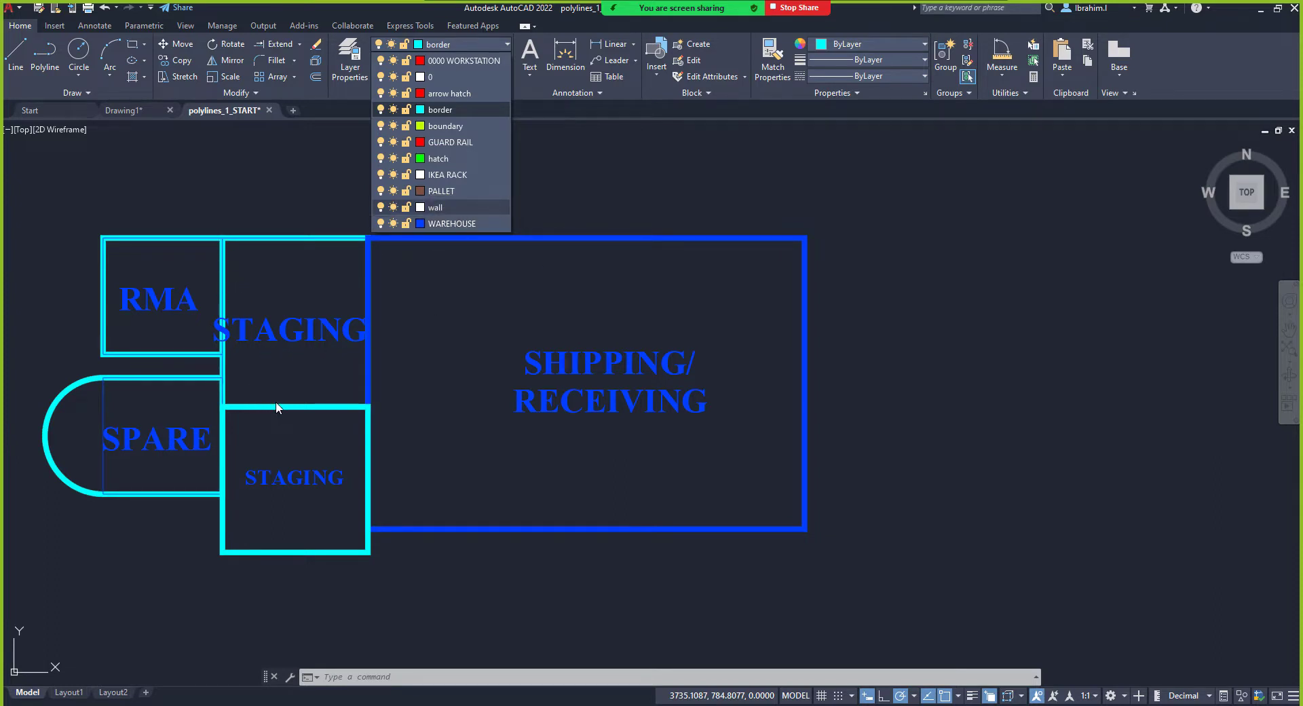
{"action": "left_click", "coordinate": [670, 308]}
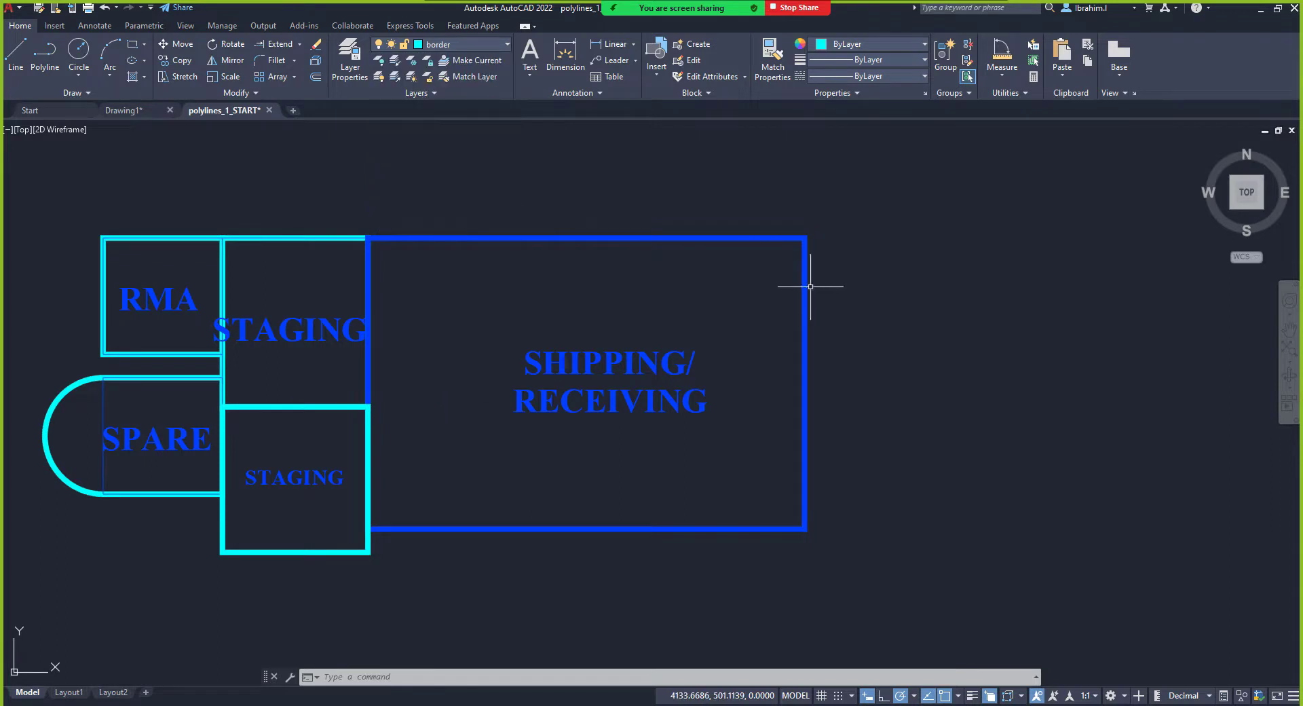
Step: Compare which layers the SHIPPING/RECEIVING outline and the SPARE room outline are on, clearing the selection after each check
{"action": "left_click", "coordinate": [853, 293]}
{"action": "left_click", "coordinate": [780, 205]}
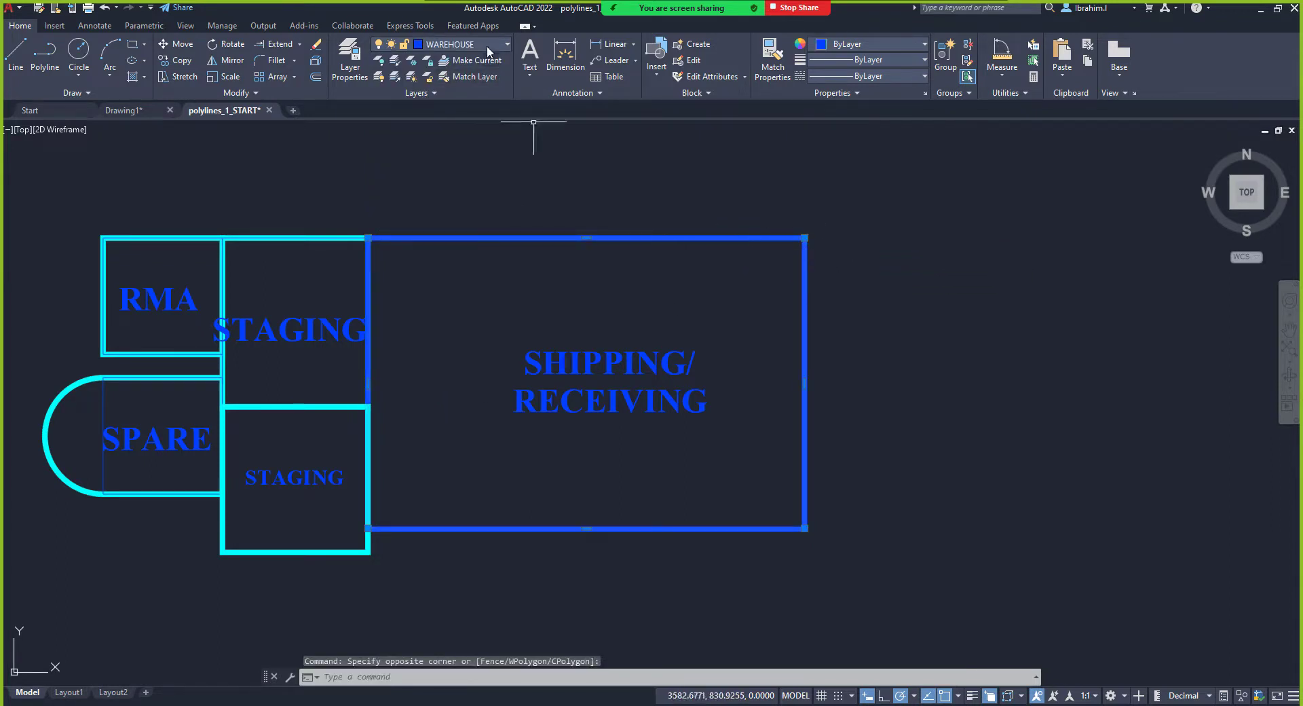
{"action": "left_click", "coordinate": [845, 278]}
{"action": "left_click", "coordinate": [712, 197]}
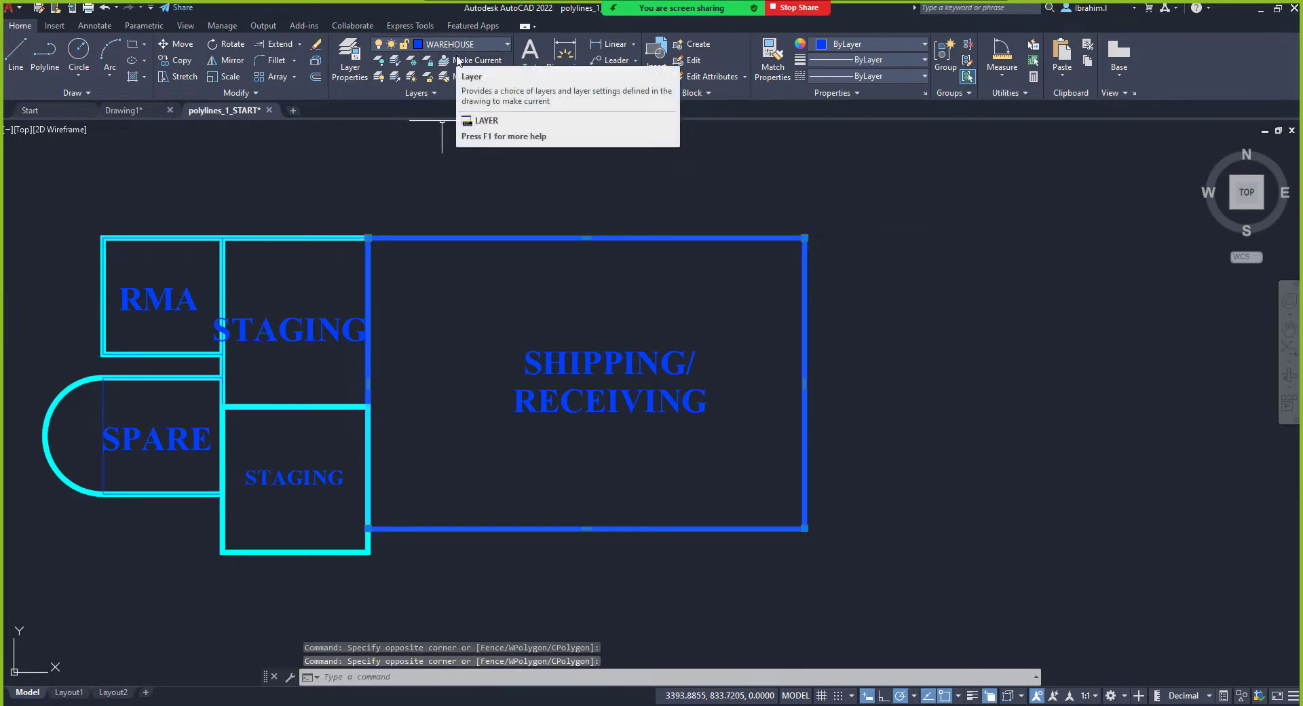
{"action": "key", "text": "Escape"}
{"action": "key", "text": "Escape"}
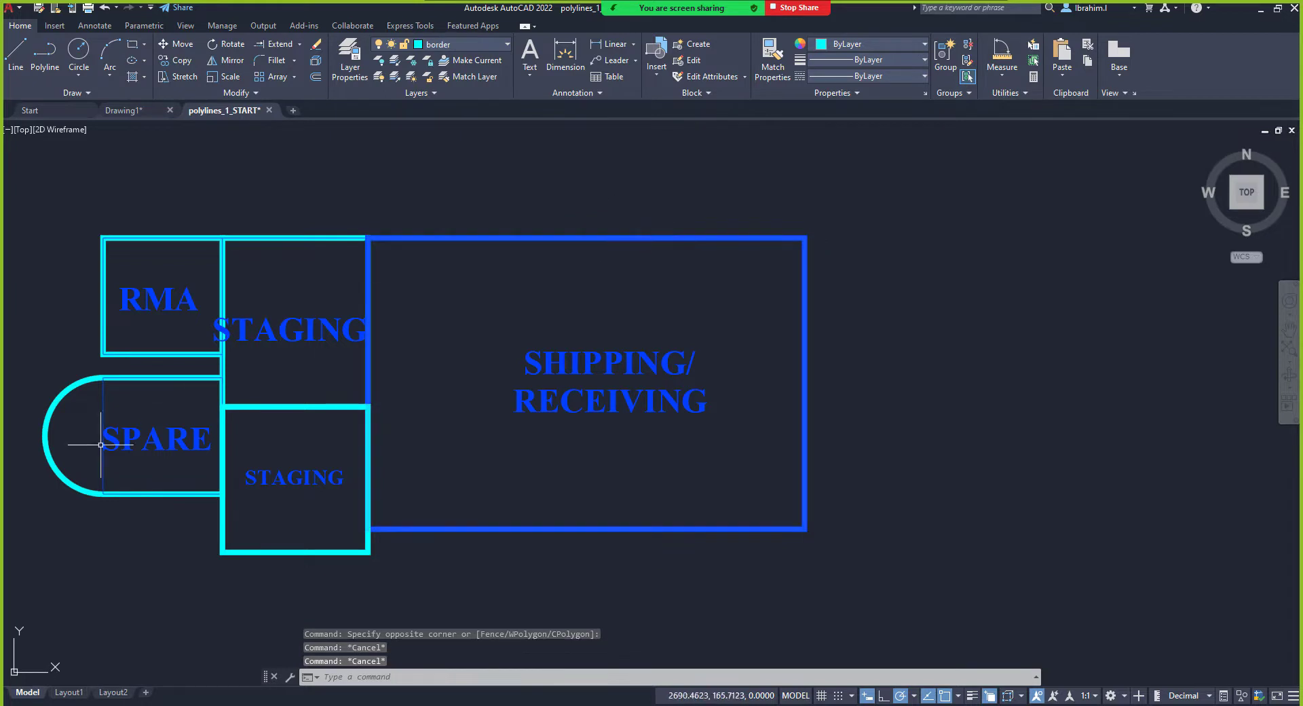
{"action": "left_click", "coordinate": [74, 428]}
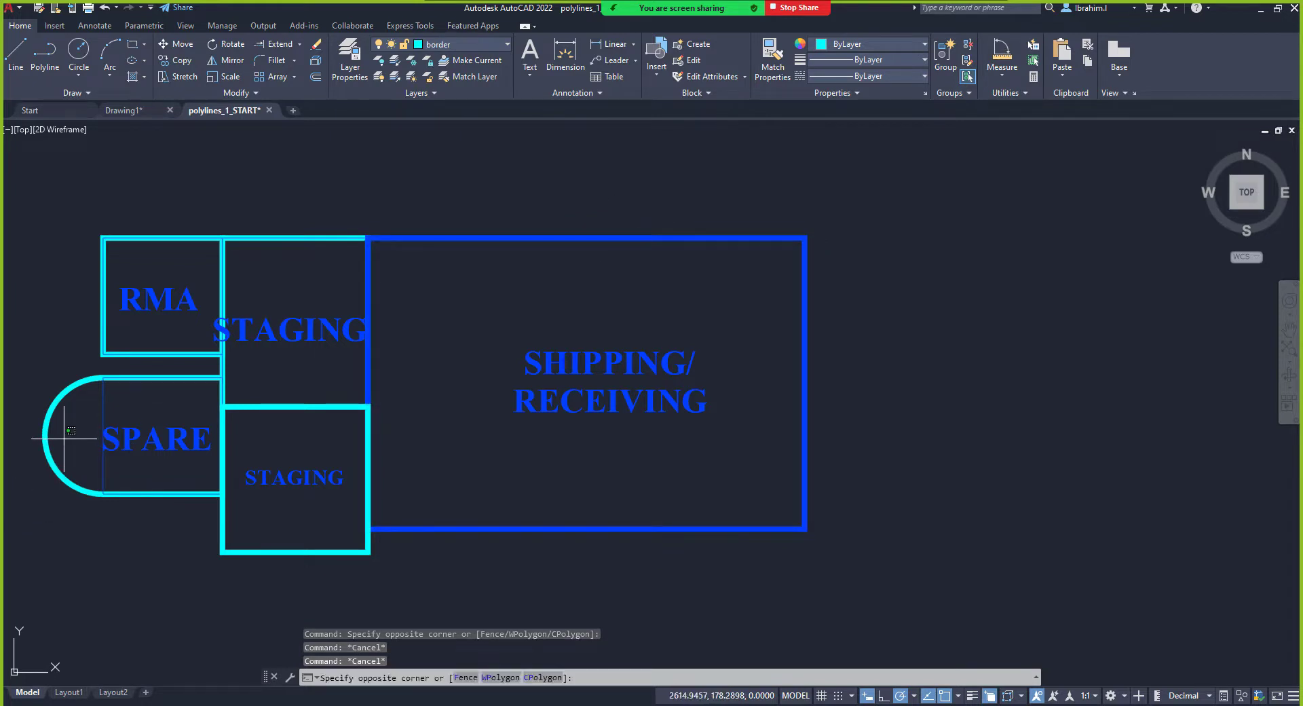
{"action": "left_click", "coordinate": [45, 410]}
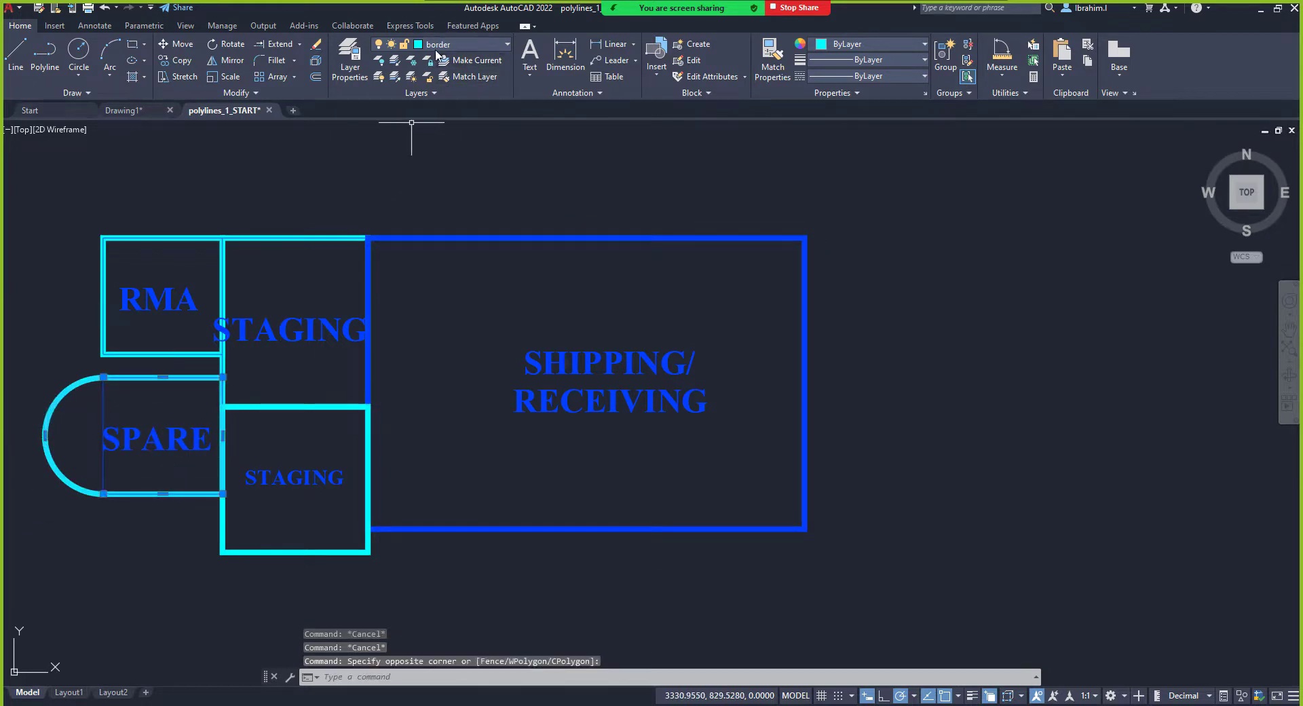
{"action": "key", "text": "Escape"}
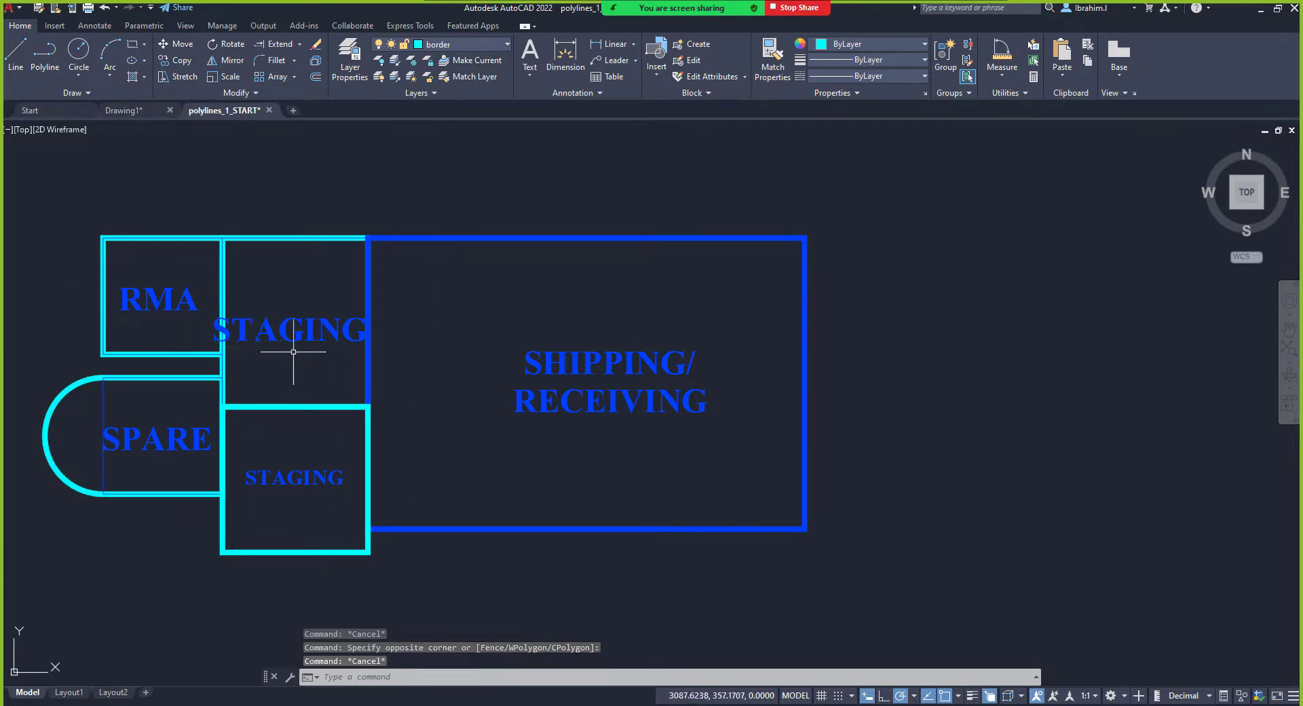
{"action": "key", "text": "Escape"}
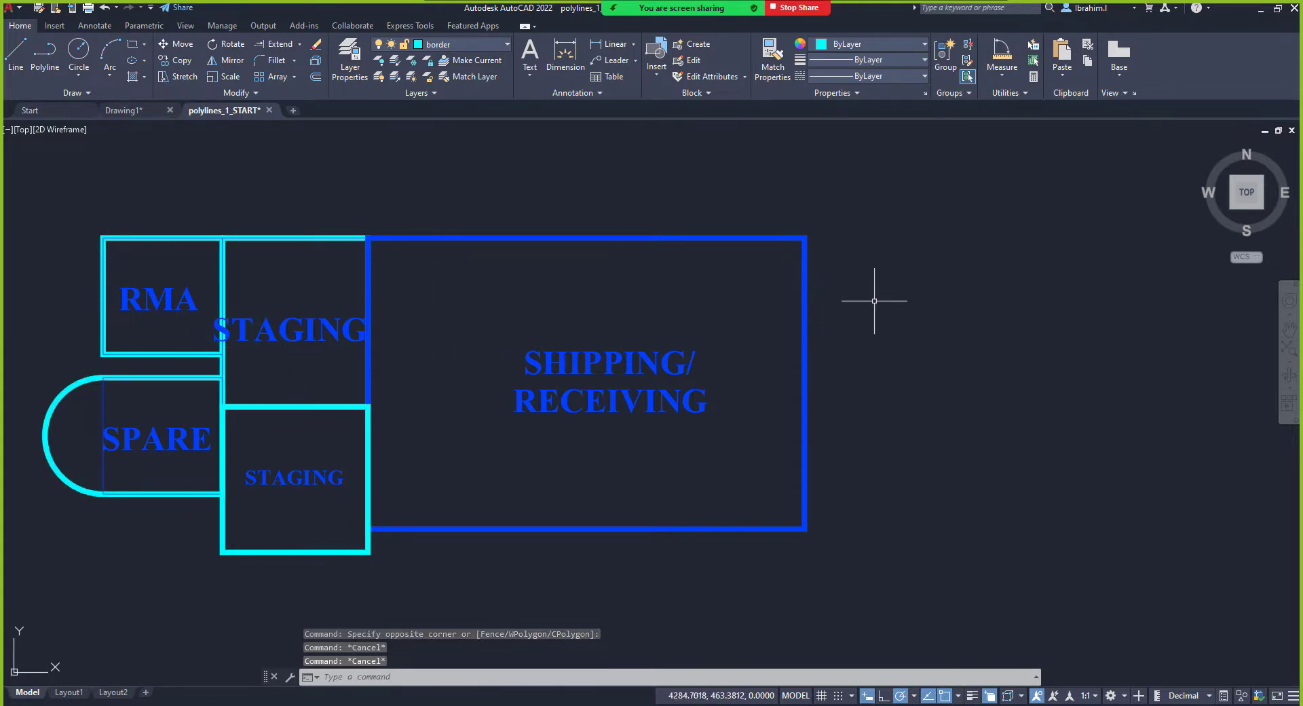
Step: Select the wide polyline outlining the SHIPPING/RECEIVING room
{"action": "left_click", "coordinate": [865, 298]}
{"action": "left_click", "coordinate": [780, 198]}
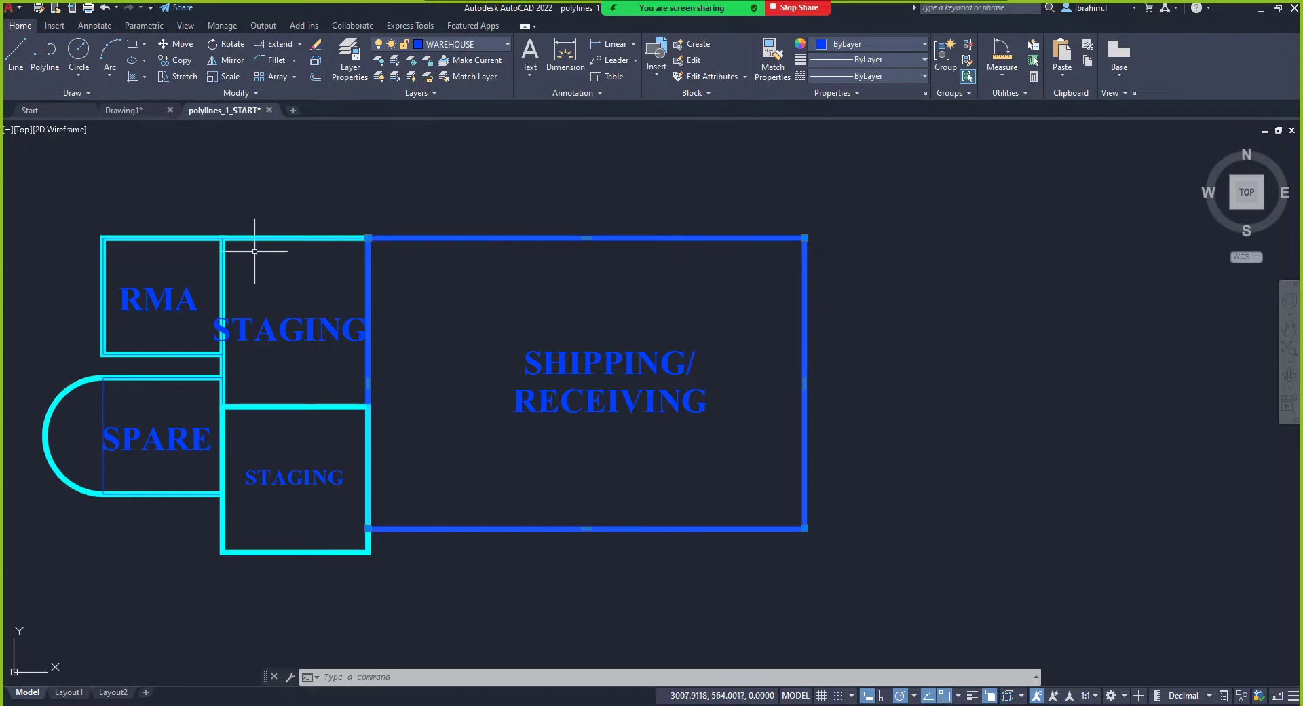
{"action": "left_click", "coordinate": [875, 343]}
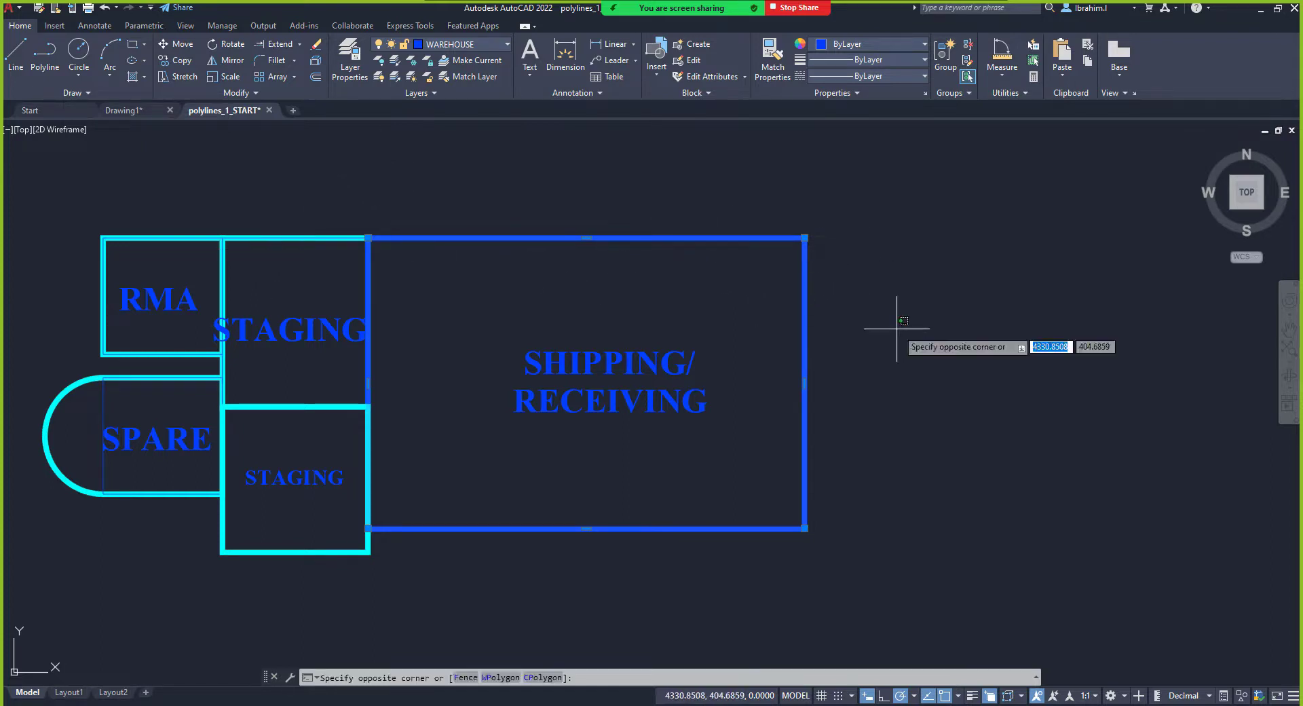
{"action": "key", "text": "Escape"}
{"action": "left_click", "coordinate": [887, 312]}
{"action": "left_click", "coordinate": [761, 207]}
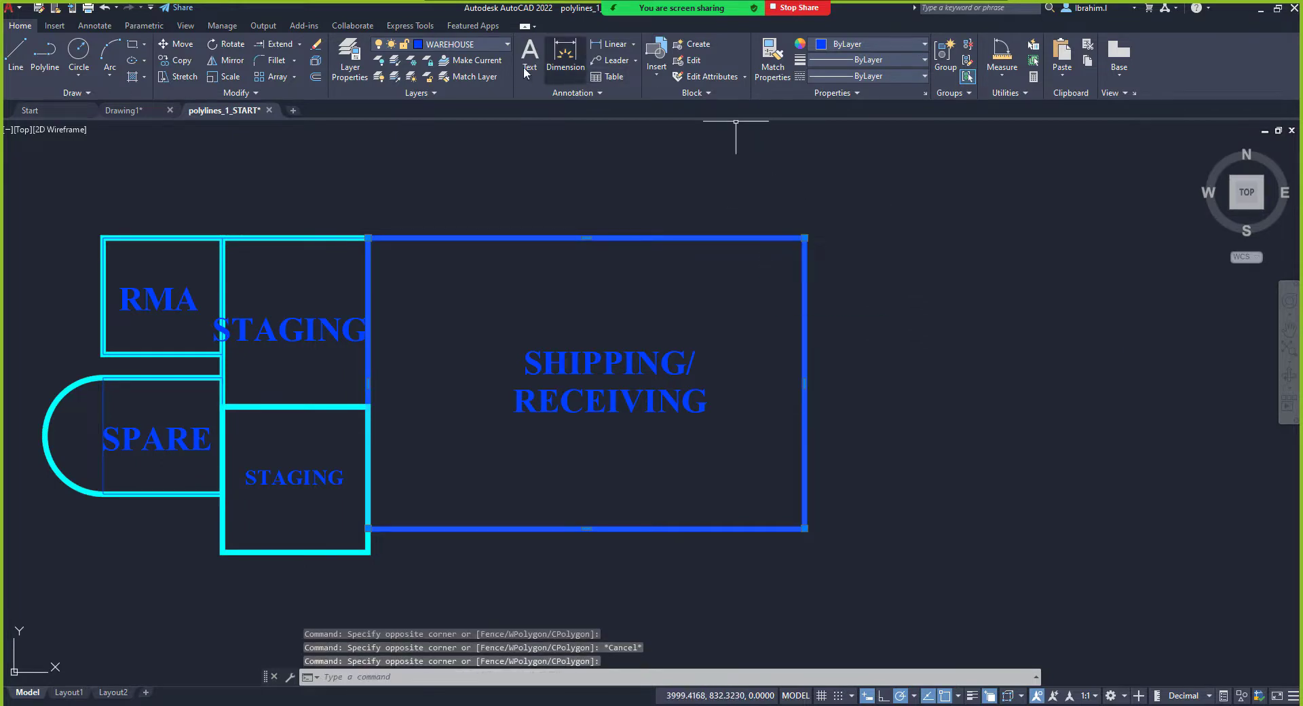
Step: Move the rectangle around SHIPPING/RECEIVING from its current layer to the border layer
{"action": "left_click", "coordinate": [494, 44]}
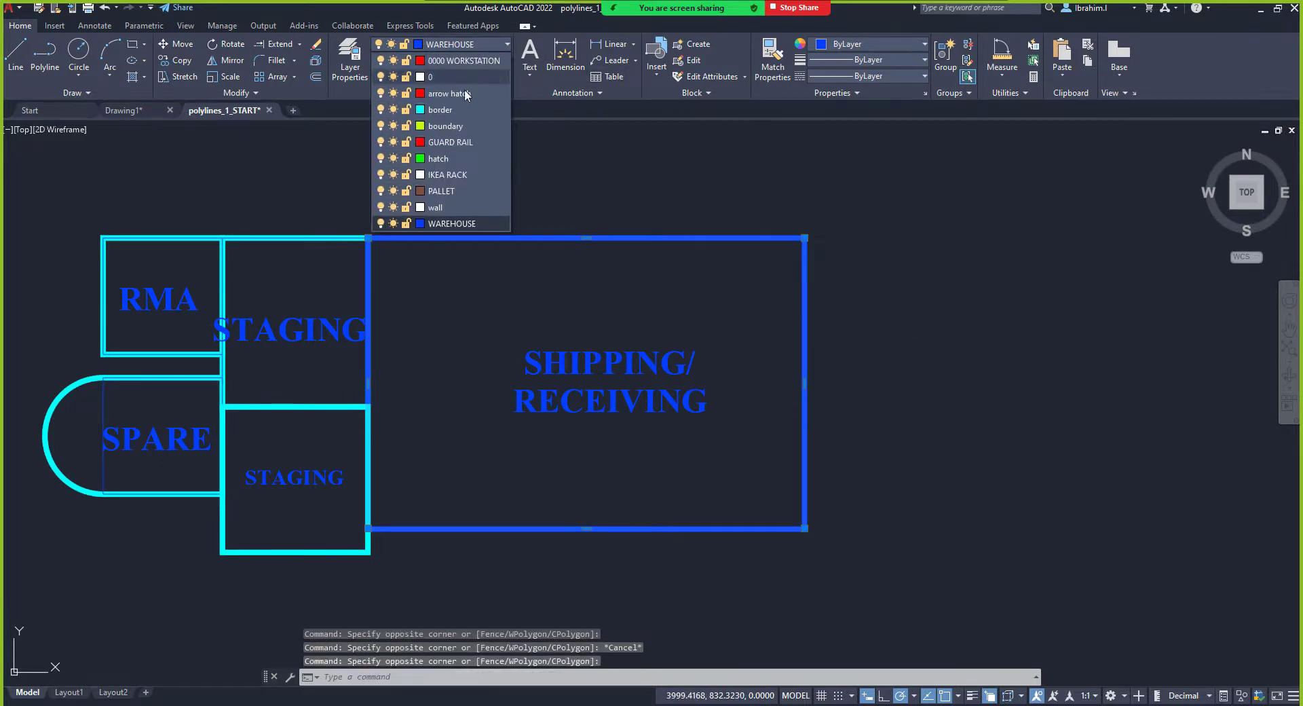
{"action": "left_click", "coordinate": [454, 110]}
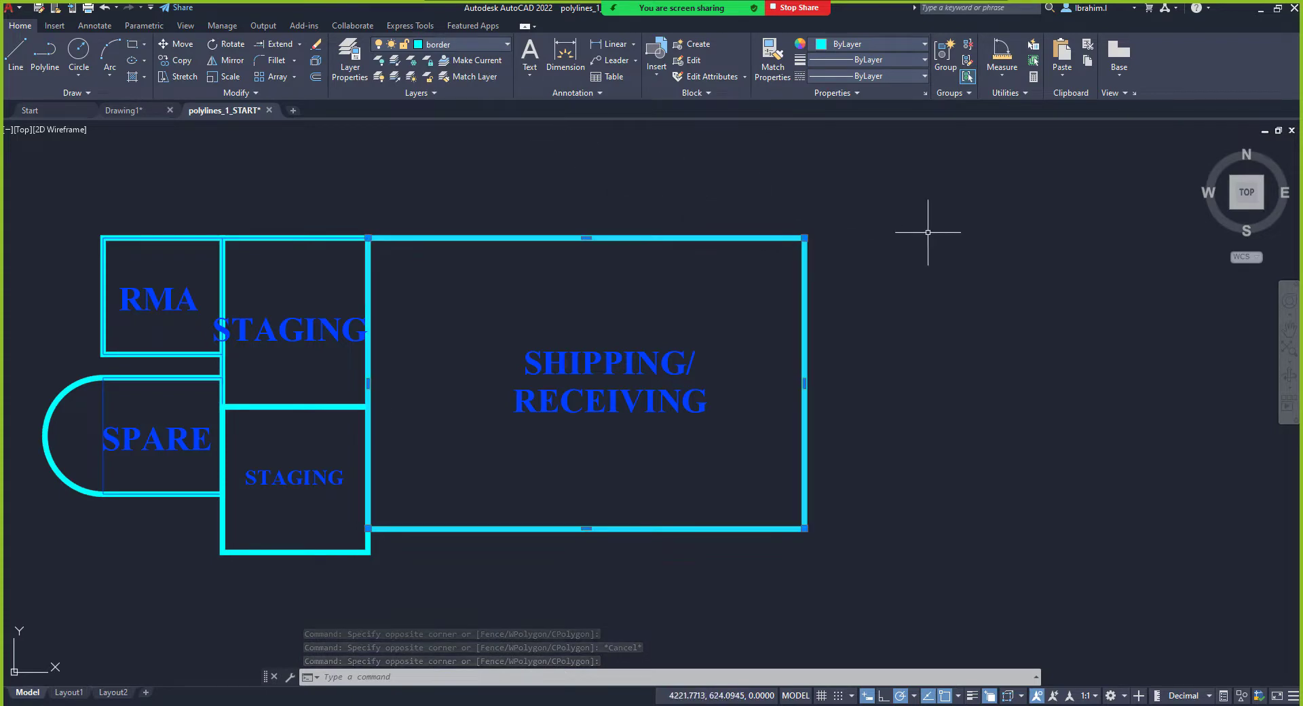
{"action": "key", "text": "Escape"}
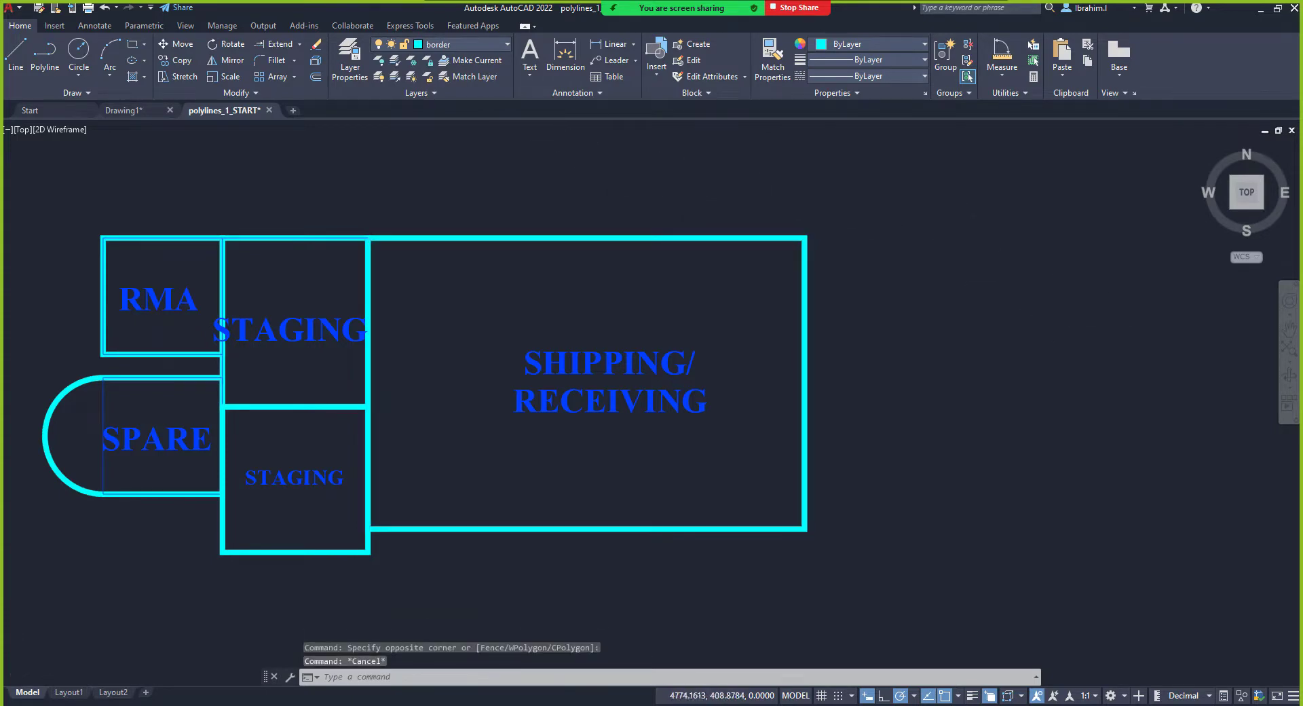
{"action": "scroll", "coordinate": [1110, 329], "scroll_direction": "down", "scroll_amount": 4}
{"action": "scroll", "coordinate": [1051, 336], "scroll_direction": "up", "scroll_amount": 4}
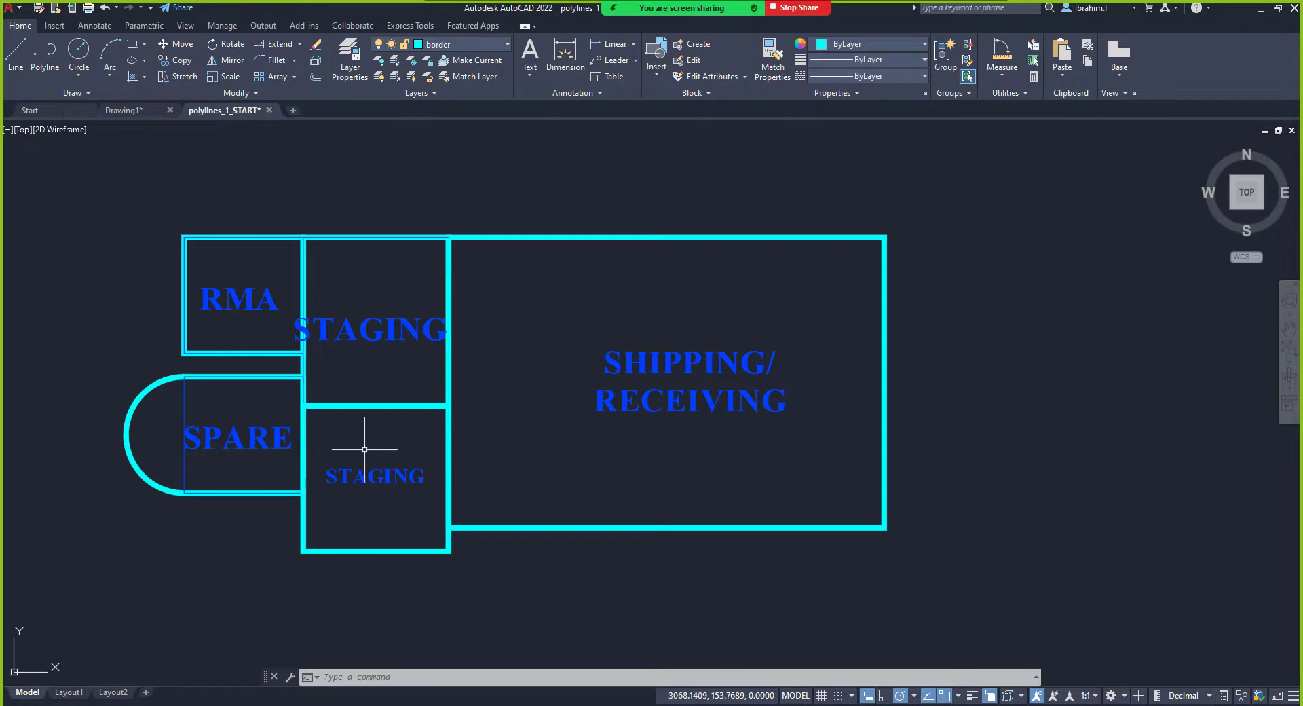
{"action": "left_click", "coordinate": [372, 473]}
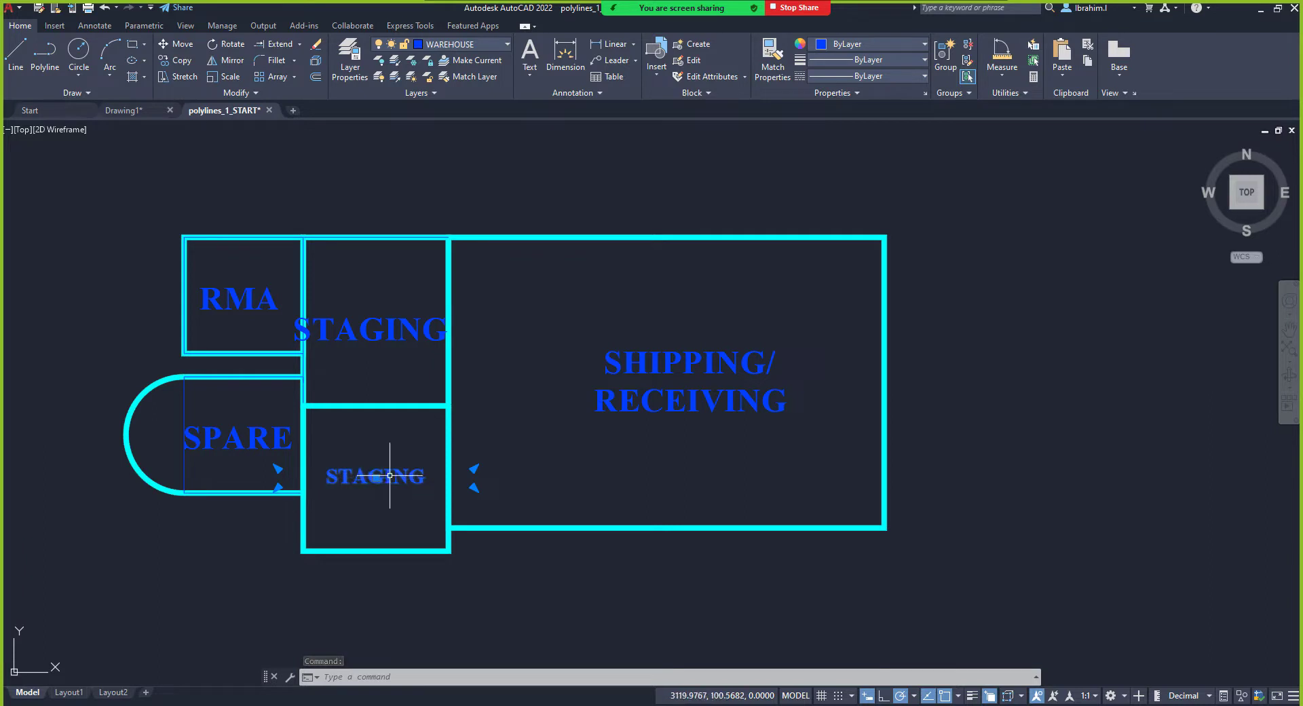
{"action": "left_click", "coordinate": [259, 437]}
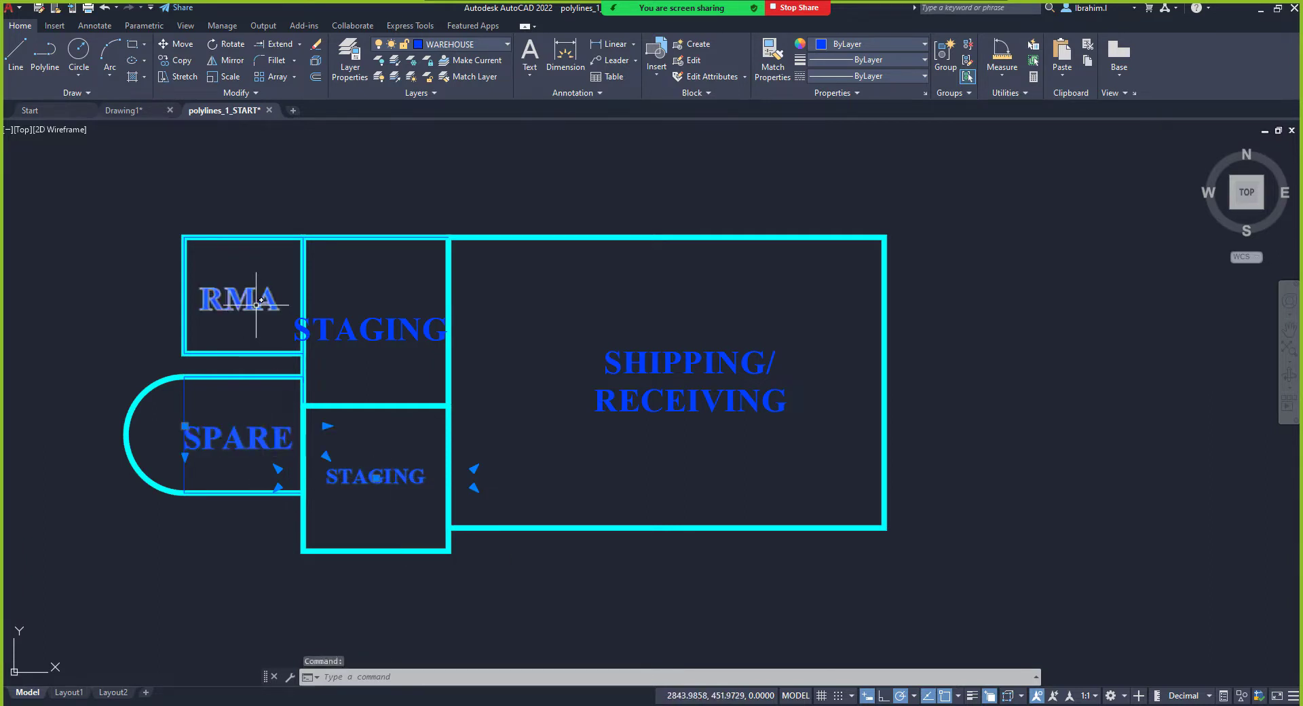
{"action": "left_click", "coordinate": [262, 309]}
{"action": "left_click", "coordinate": [365, 330]}
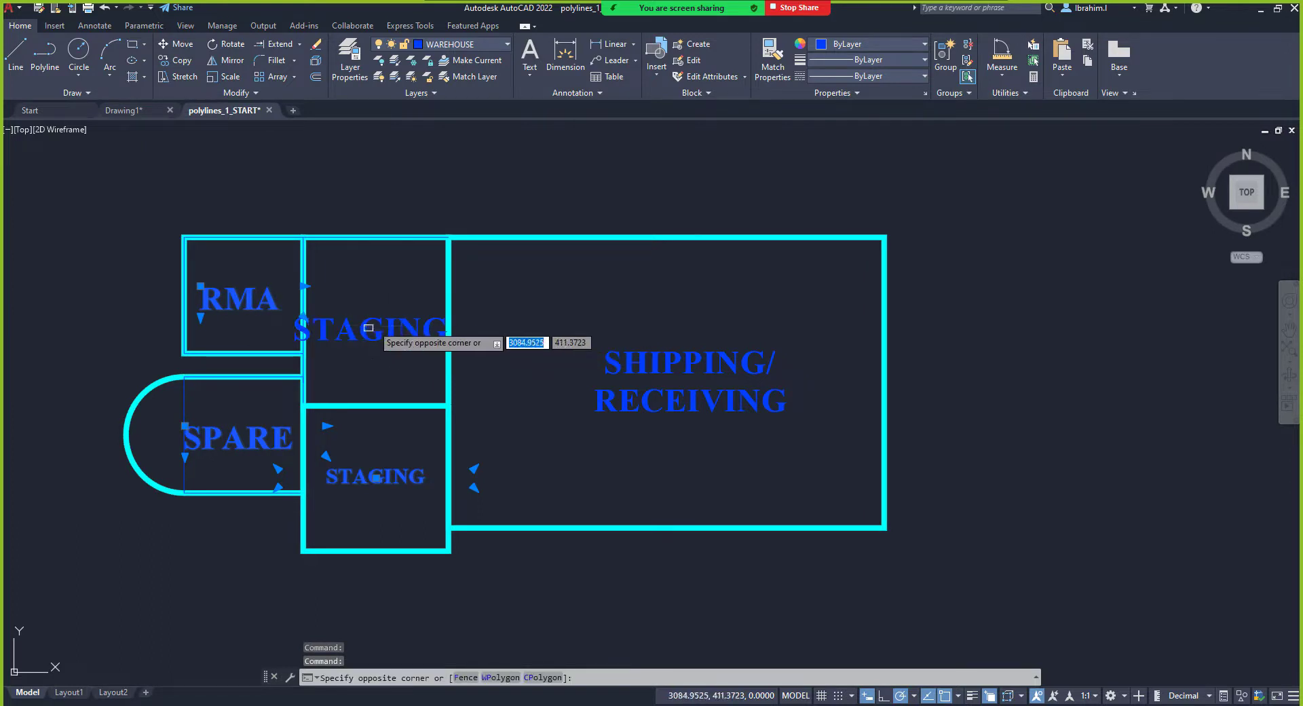
{"action": "left_click", "coordinate": [377, 332]}
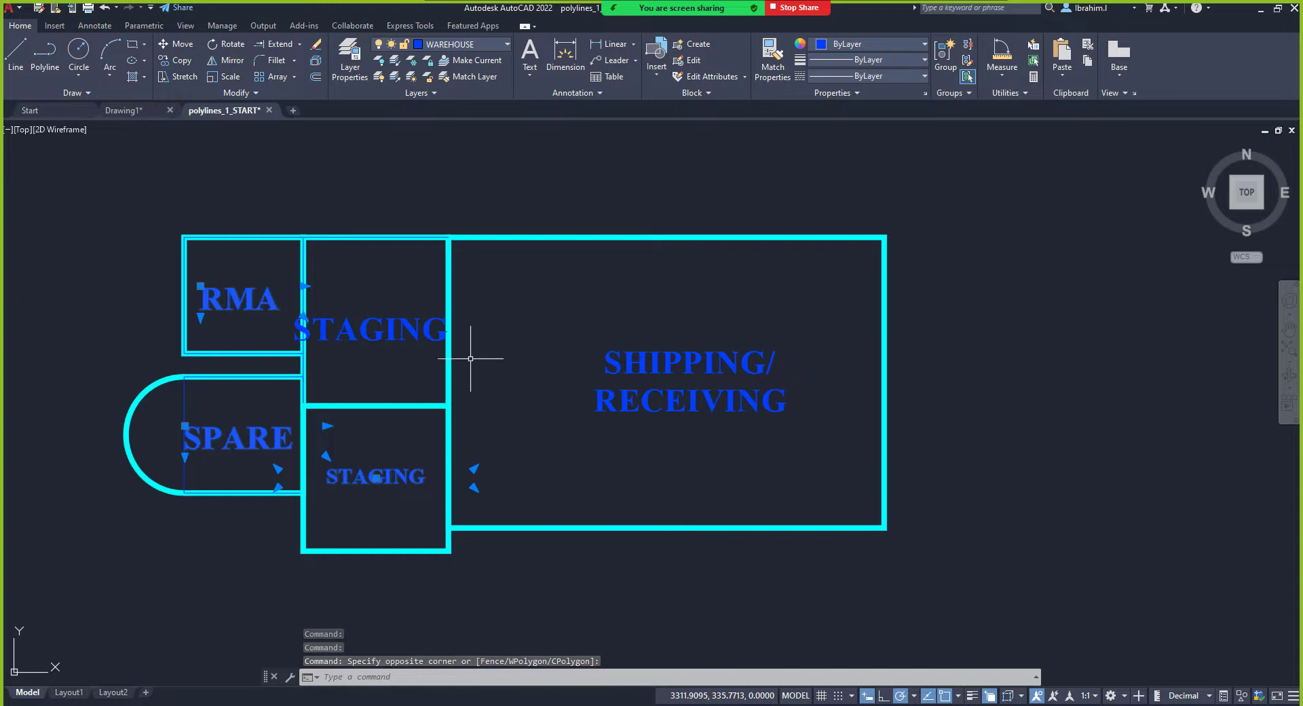
{"action": "left_click", "coordinate": [378, 342]}
{"action": "left_click", "coordinate": [652, 354]}
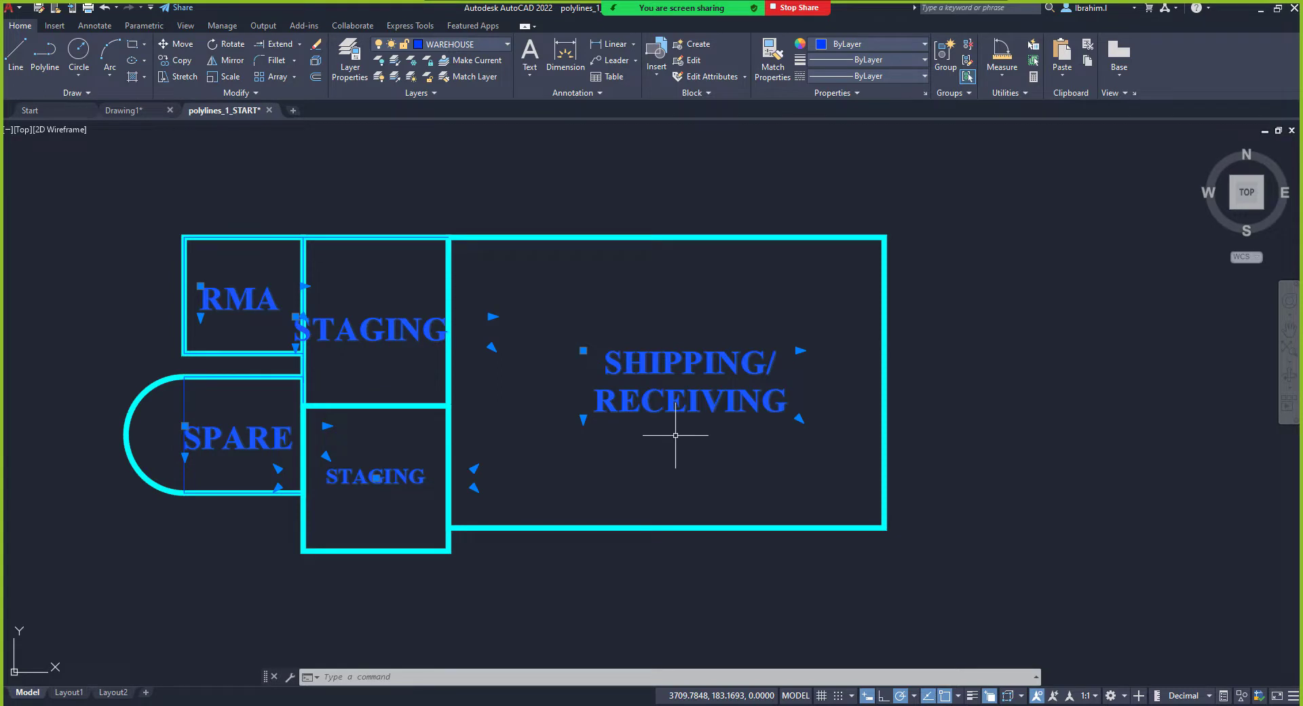
{"action": "key", "text": "Escape"}
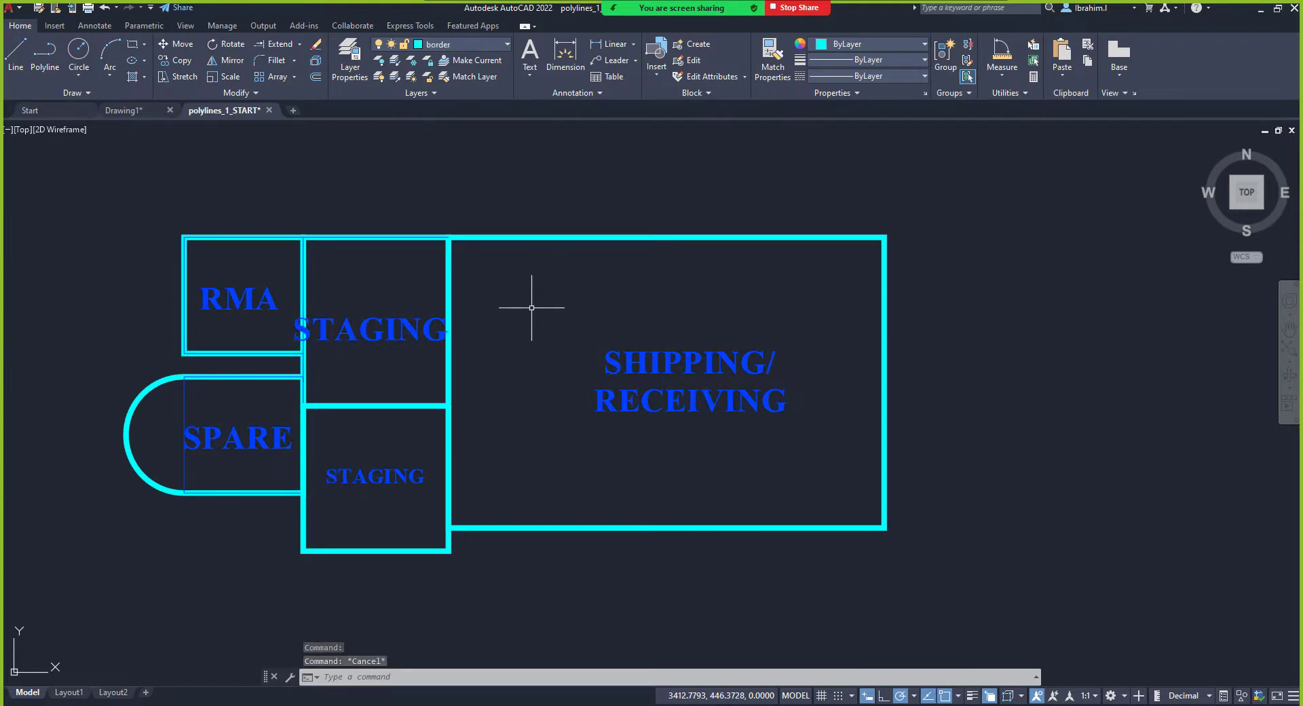
Step: Set the text height of all five room labels, both STAGING, SHIPPING/RECEIVING, RMA and SPARE, to 30
{"action": "left_click", "coordinate": [401, 470]}
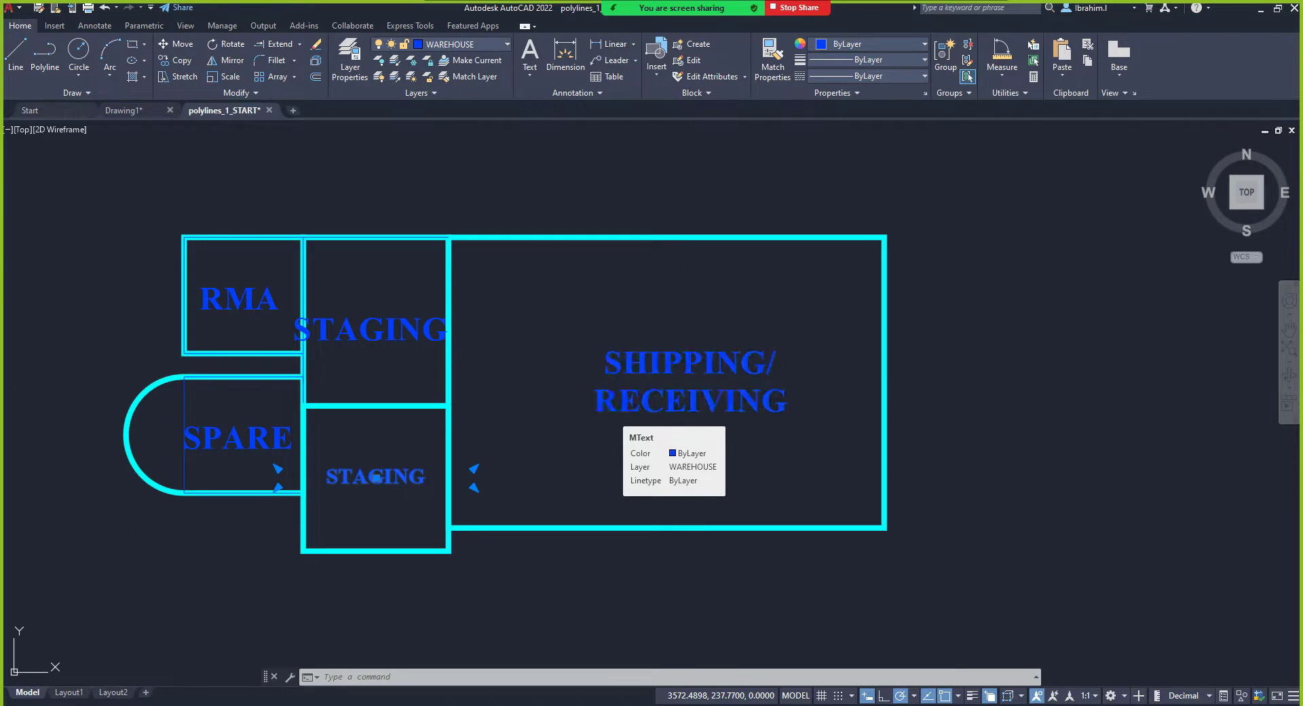
{"action": "left_click", "coordinate": [608, 408]}
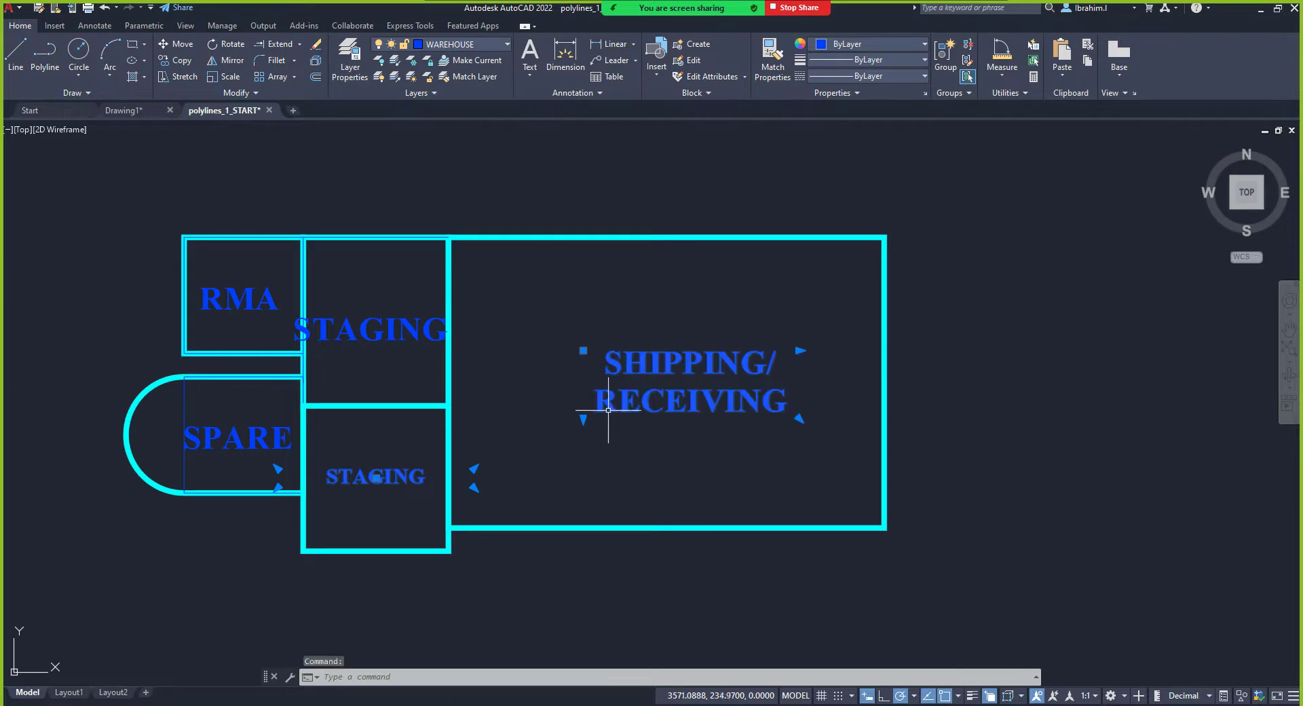
{"action": "left_click", "coordinate": [387, 335]}
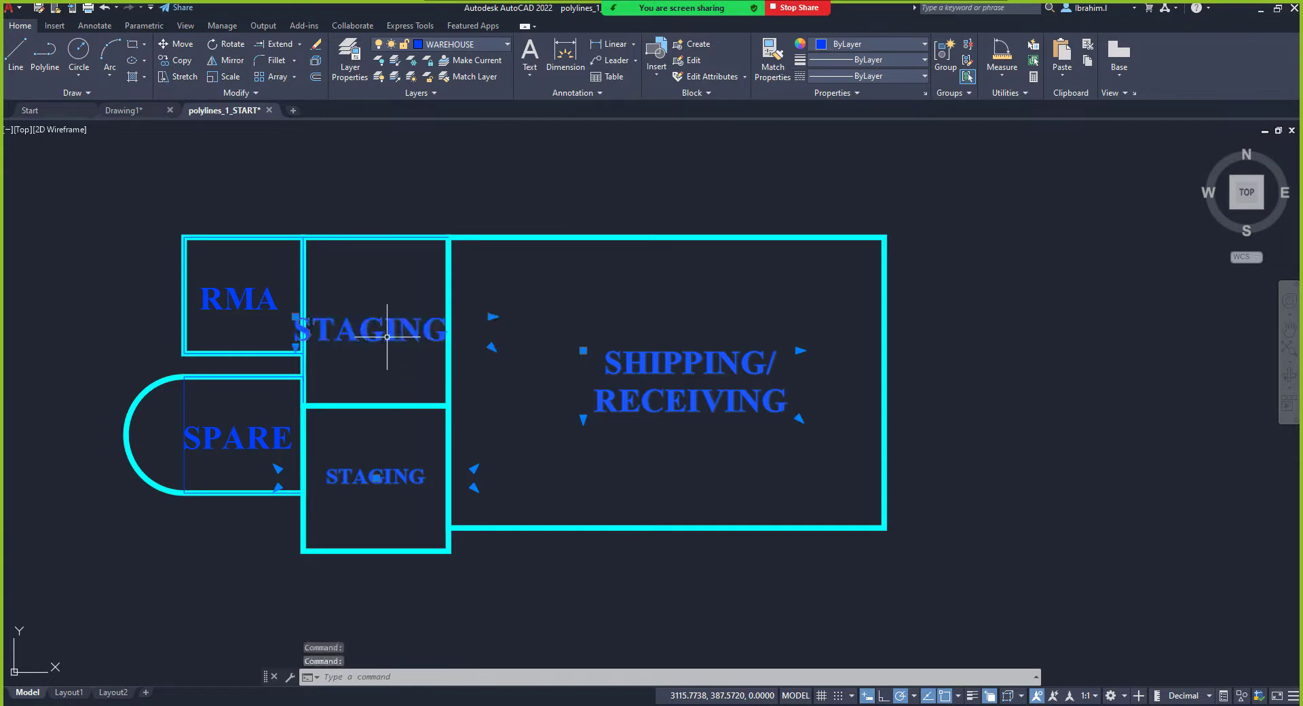
{"action": "left_click", "coordinate": [249, 308]}
{"action": "left_click", "coordinate": [256, 436]}
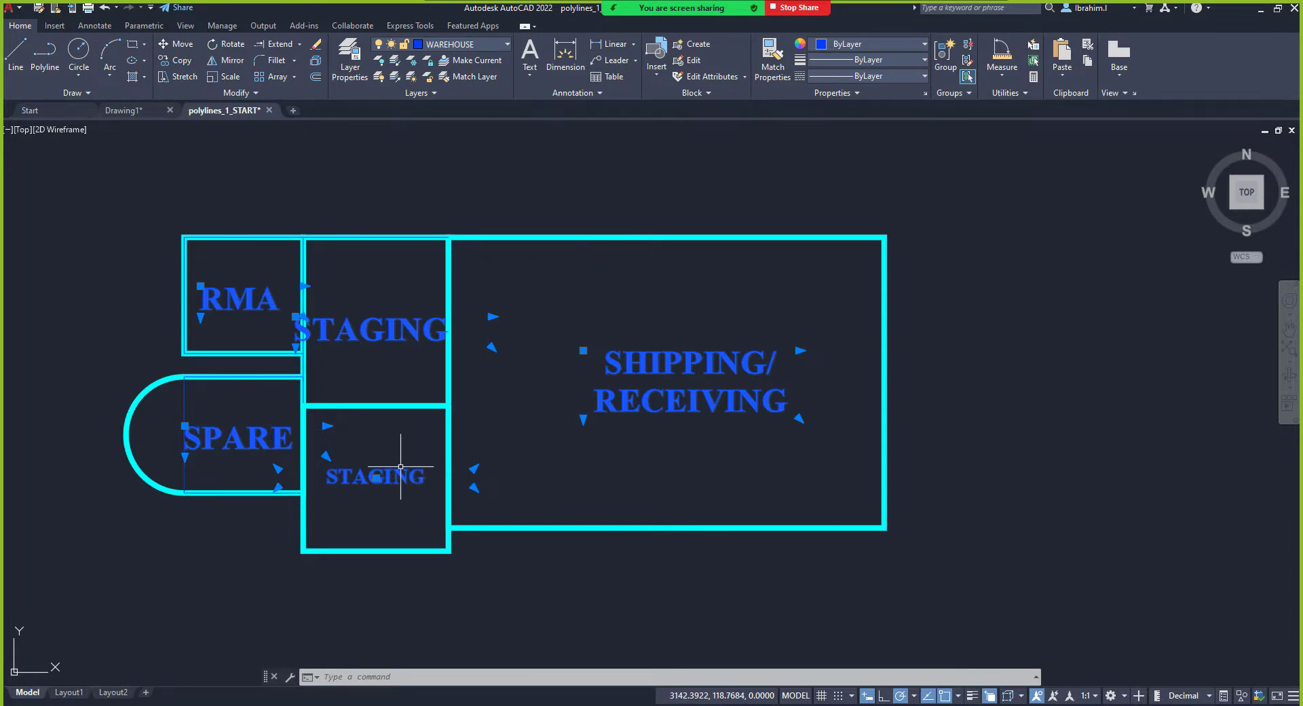
{"action": "right_click", "coordinate": [491, 446]}
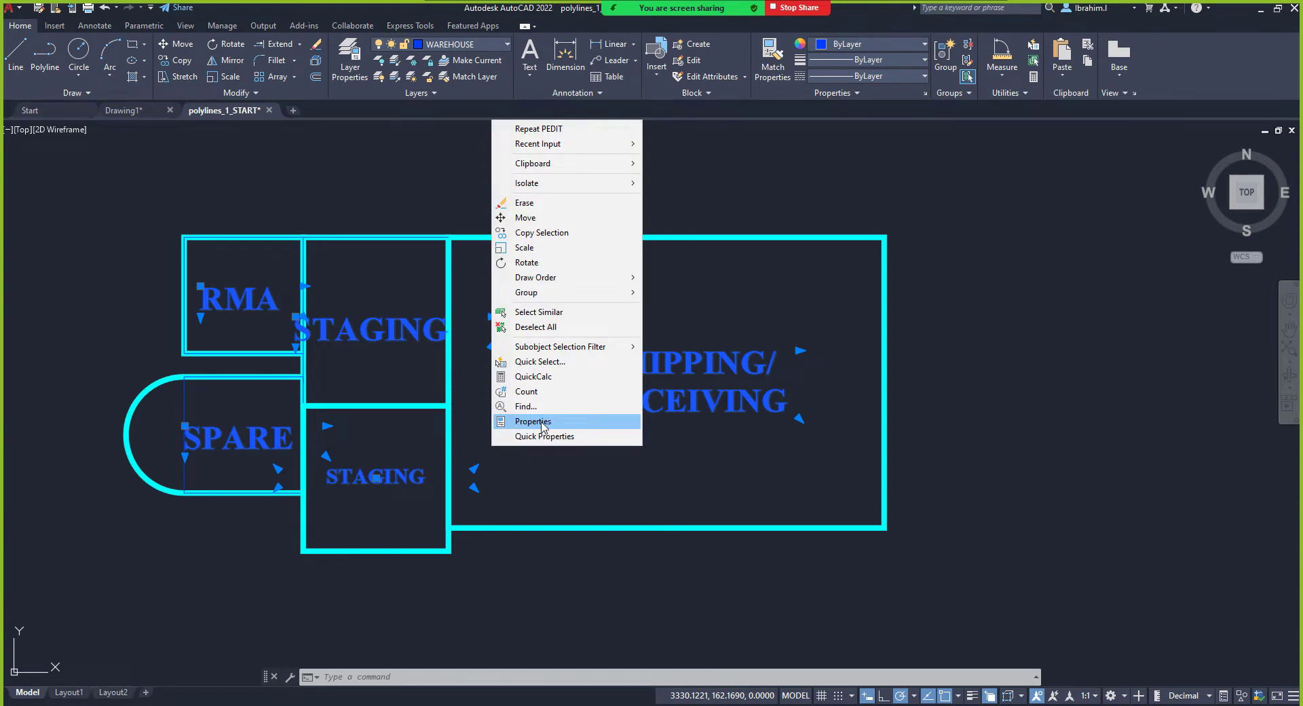
{"action": "left_click", "coordinate": [534, 421]}
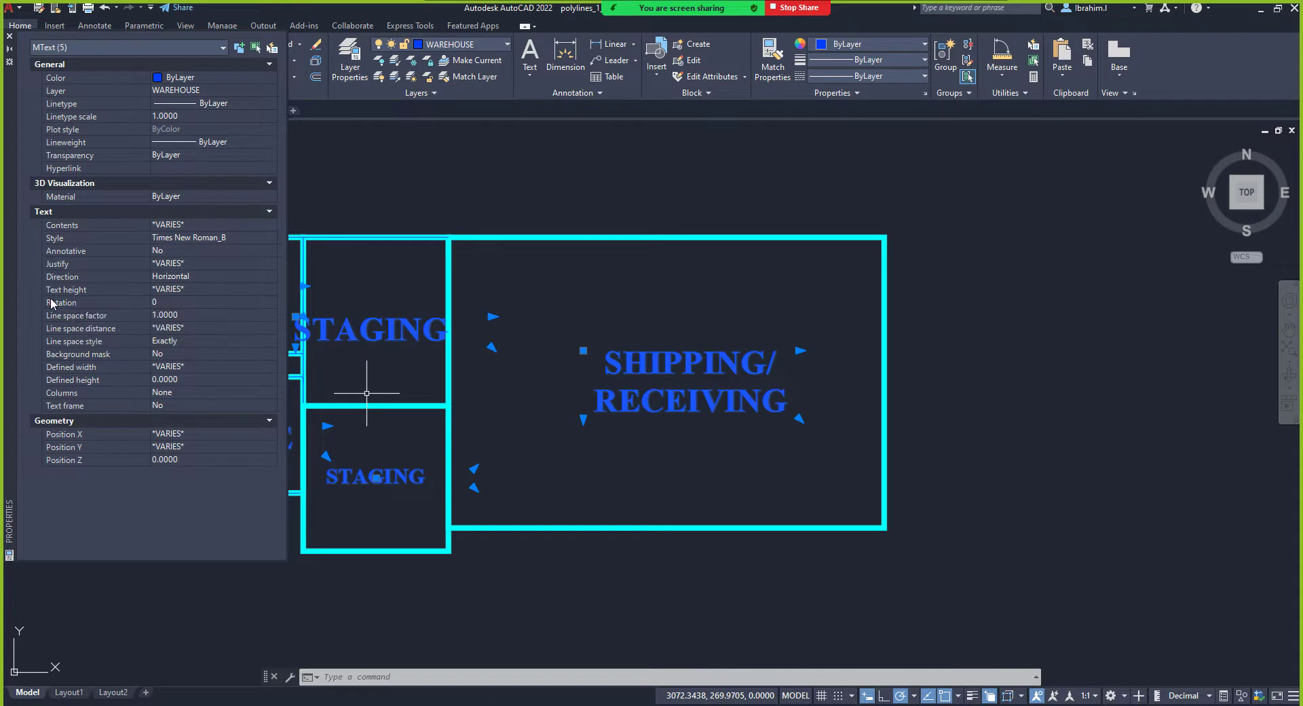
{"action": "left_click", "coordinate": [175, 294]}
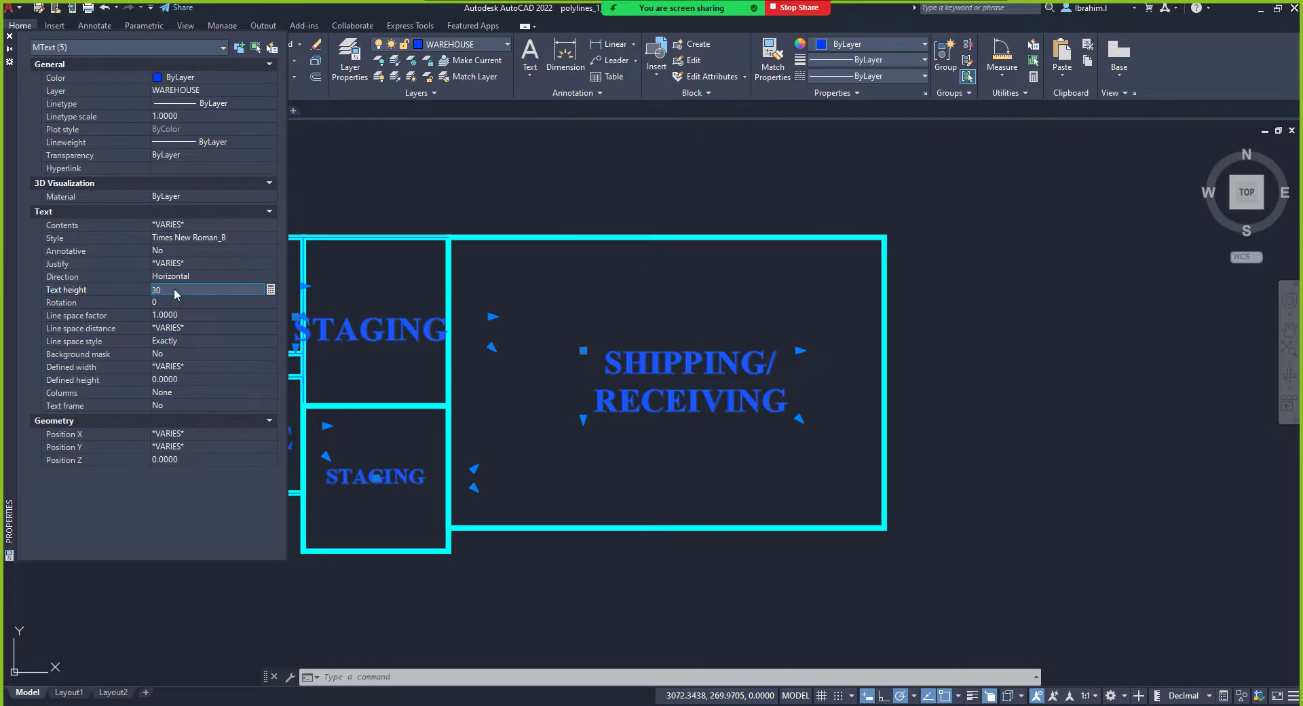
{"action": "key", "text": "Tab"}
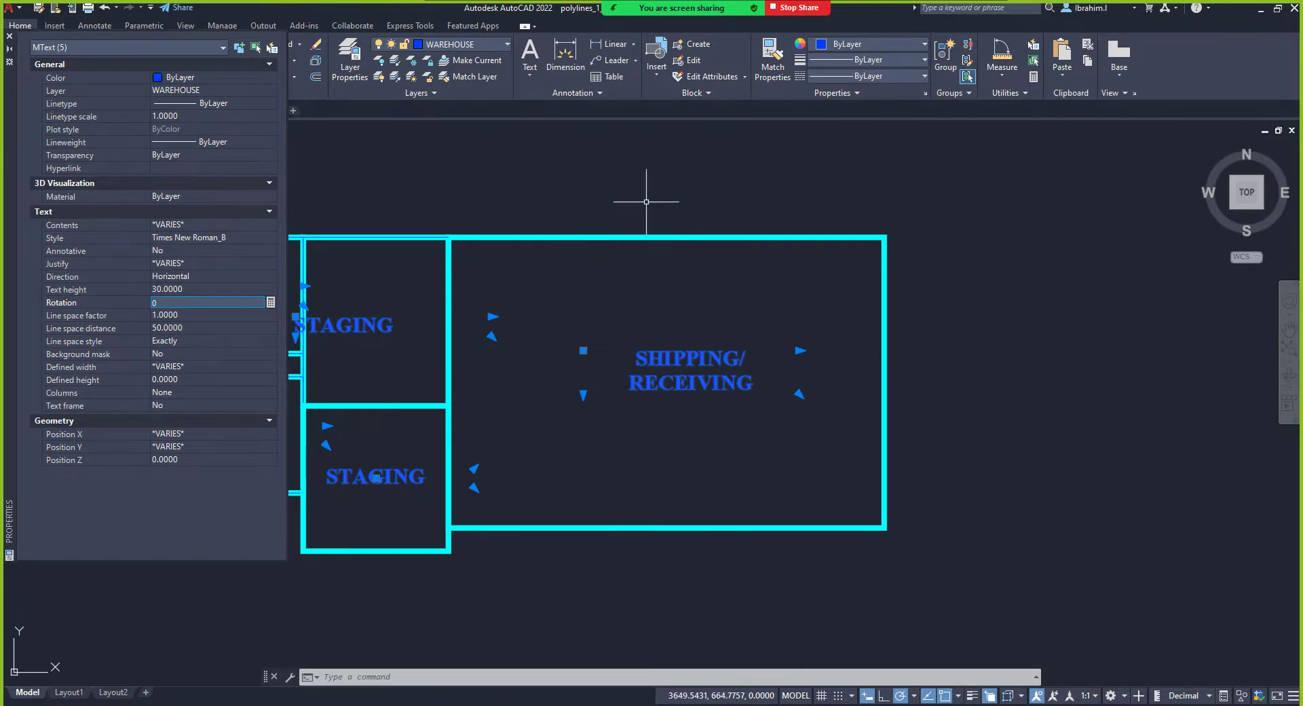
Step: Examine the resized room labels and their insertion points across the warehouse floor plan
{"action": "mouse_move", "coordinate": [694, 203]}
{"action": "middle_mouse_down"}
{"action": "mouse_move", "coordinate": [949, 204]}
{"action": "mouse_move", "coordinate": [851, 261]}
{"action": "mouse_move", "coordinate": [919, 201]}
{"action": "mouse_move", "coordinate": [901, 203]}
{"action": "middle_mouse_up"}
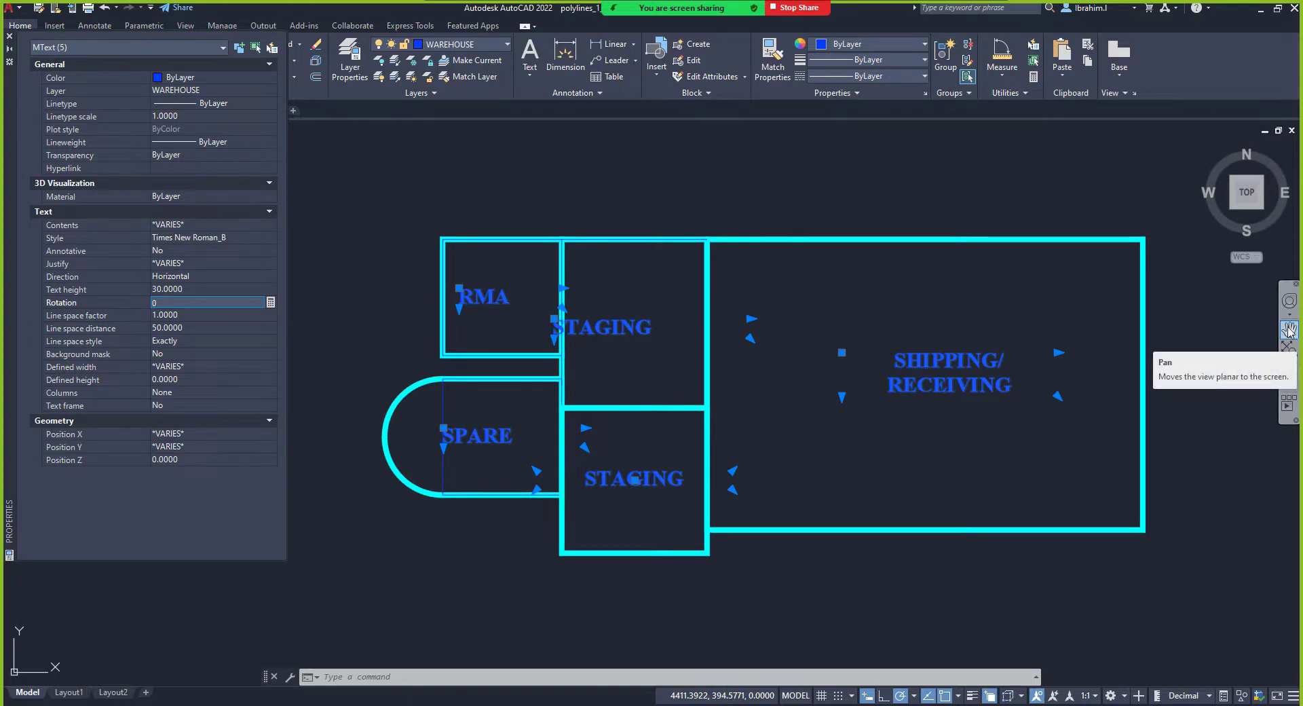
{"action": "right_click", "coordinate": [921, 175]}
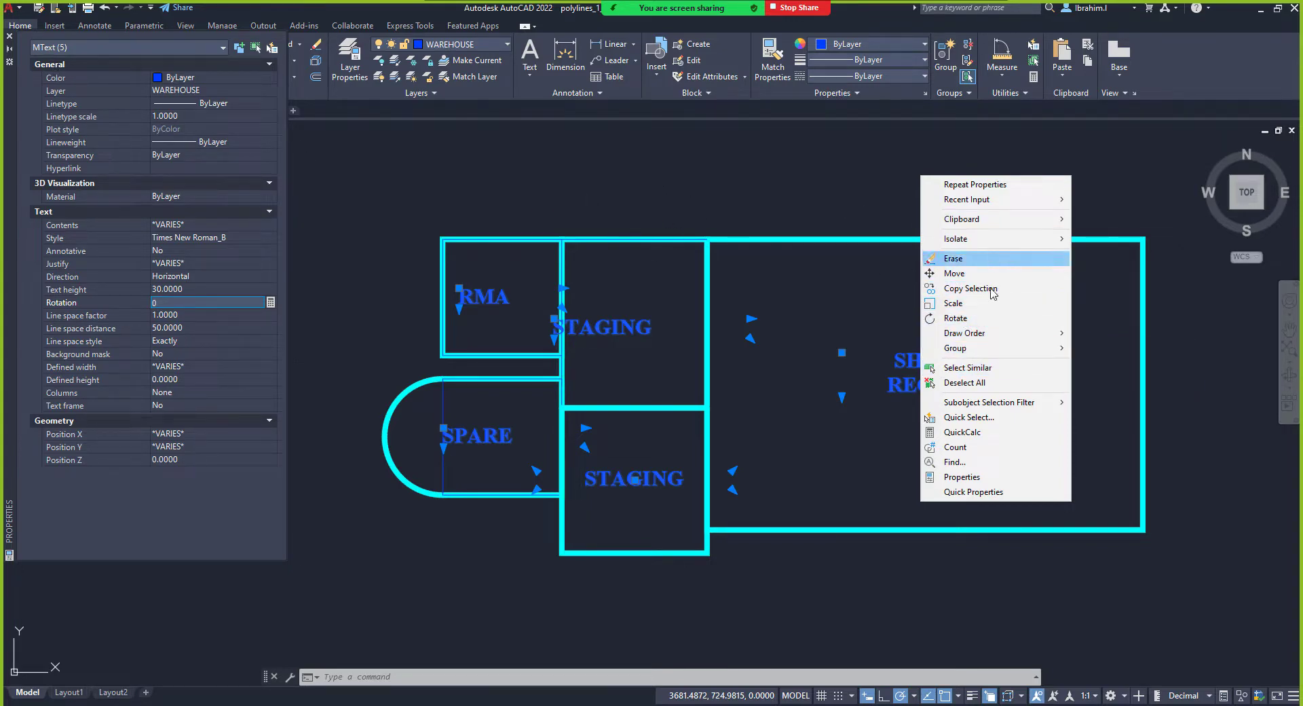
{"action": "left_click", "coordinate": [793, 197]}
{"action": "left_click", "coordinate": [867, 197]}
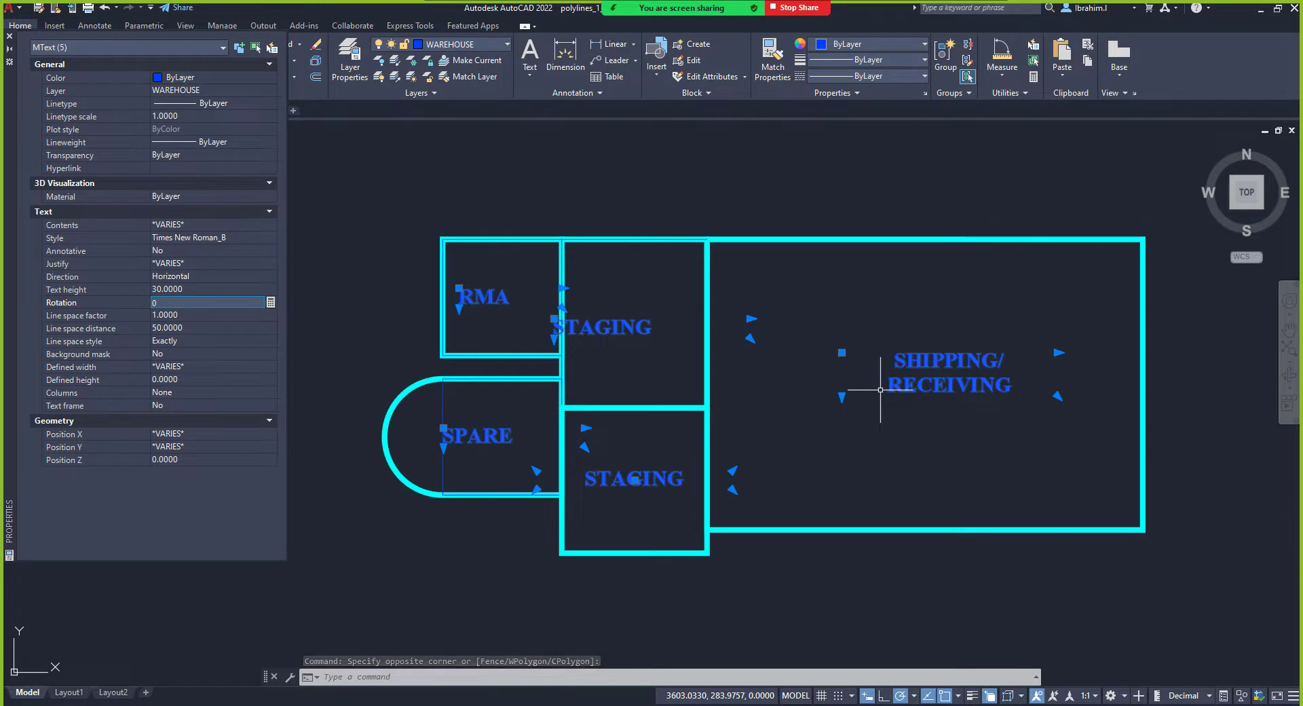
{"action": "scroll", "coordinate": [638, 505], "scroll_direction": "up", "scroll_amount": 4}
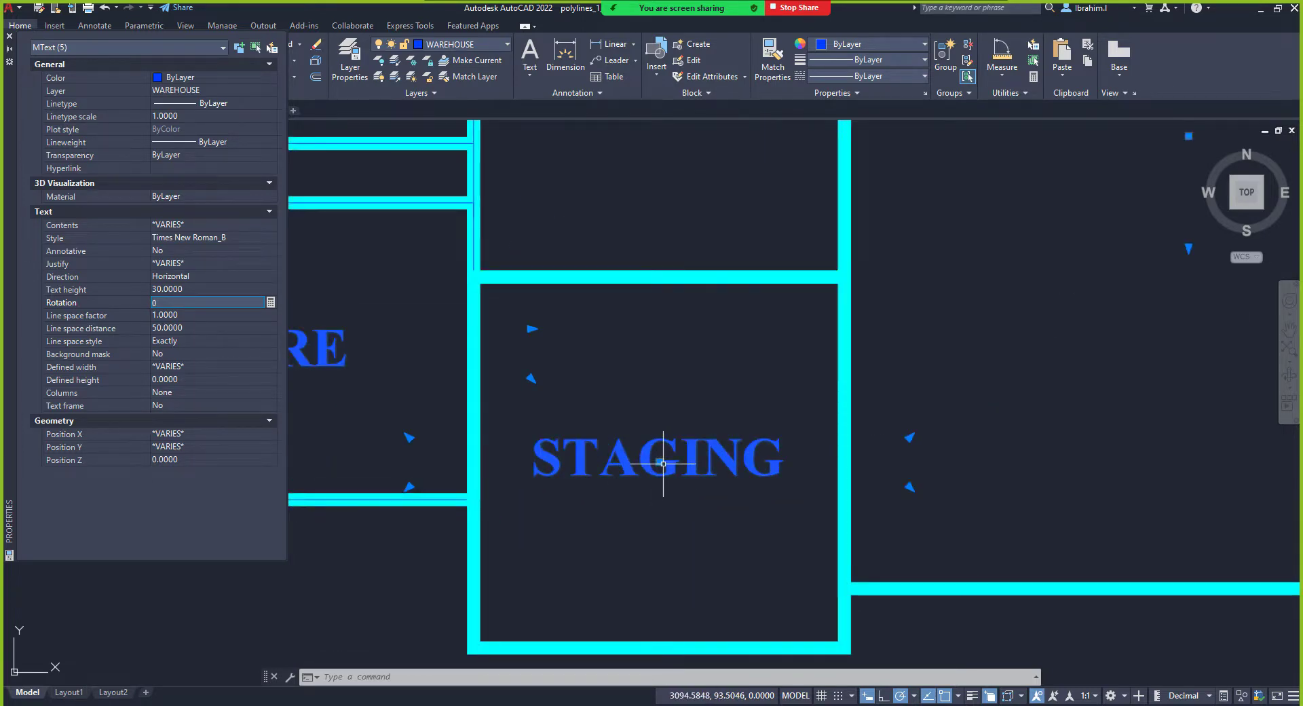
{"action": "scroll", "coordinate": [722, 499], "scroll_direction": "down", "scroll_amount": 4}
{"action": "scroll", "coordinate": [503, 454], "scroll_direction": "up", "scroll_amount": 2}
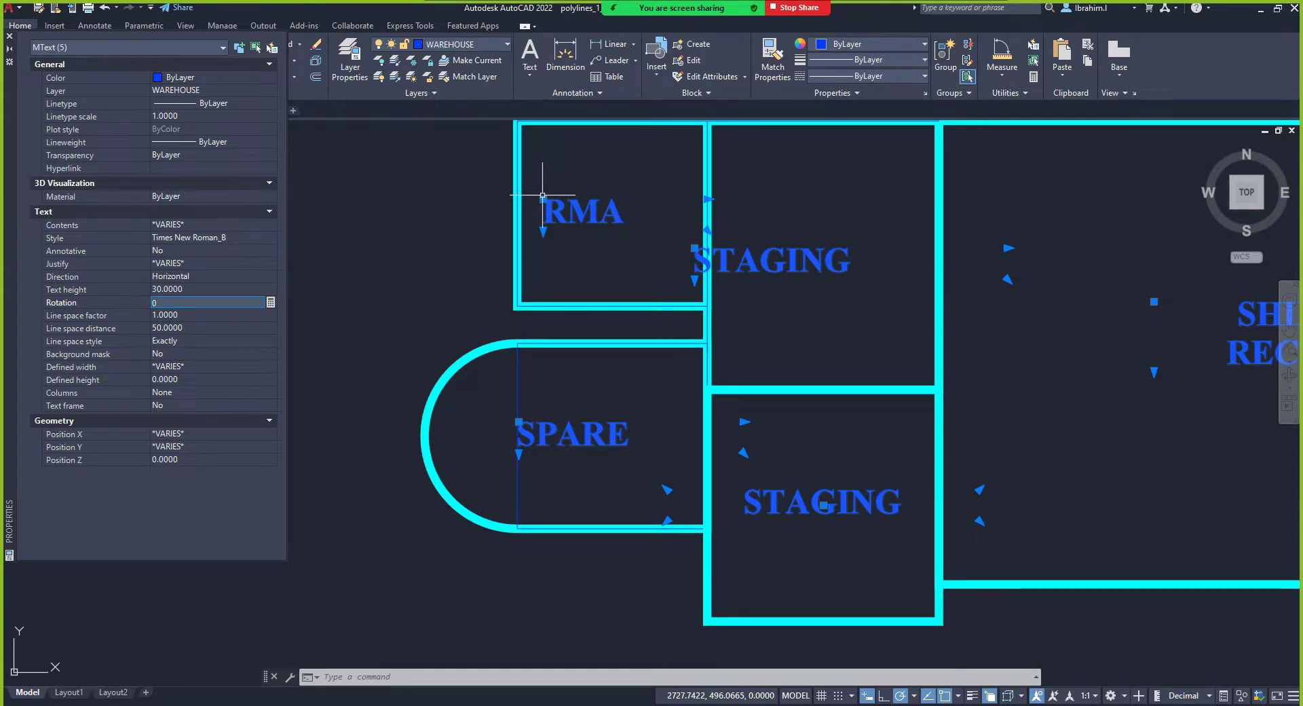
{"action": "scroll", "coordinate": [678, 278], "scroll_direction": "down", "scroll_amount": 4}
{"action": "scroll", "coordinate": [888, 289], "scroll_direction": "up", "scroll_amount": 2}
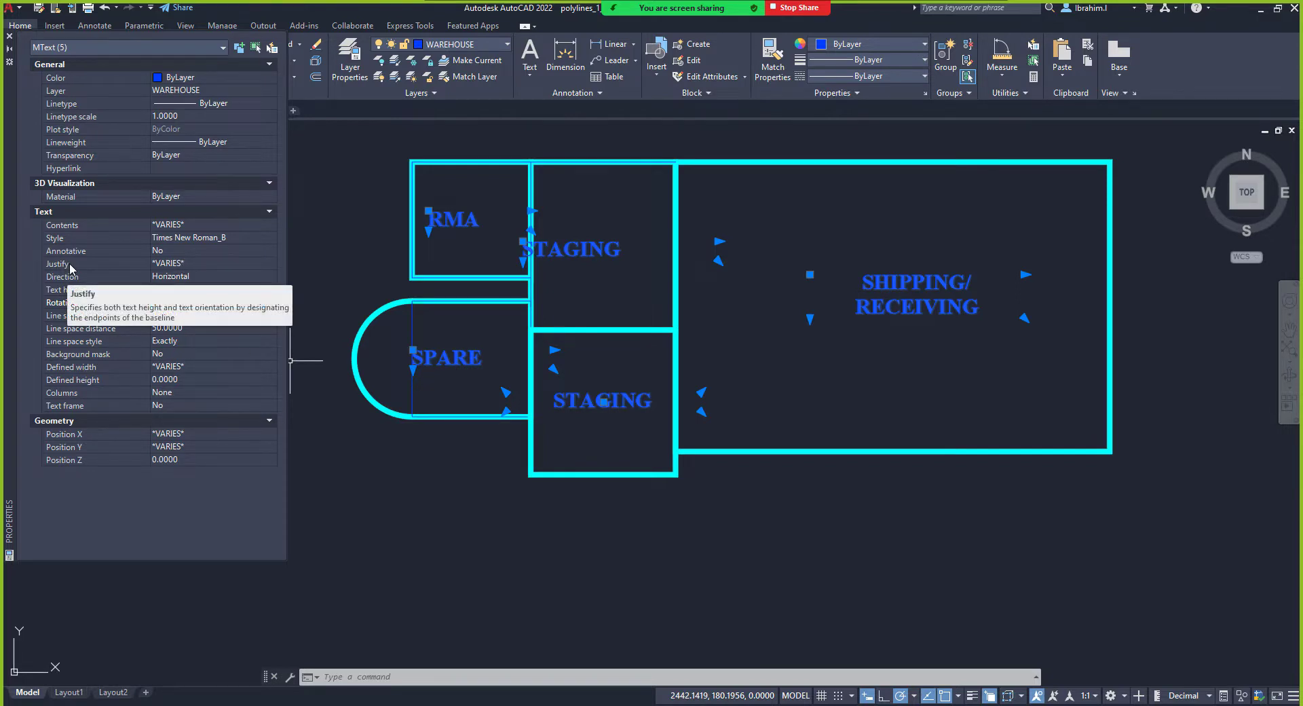
Step: Set the justification of all five room labels to Middle center and deselect them
{"action": "left_click", "coordinate": [171, 265]}
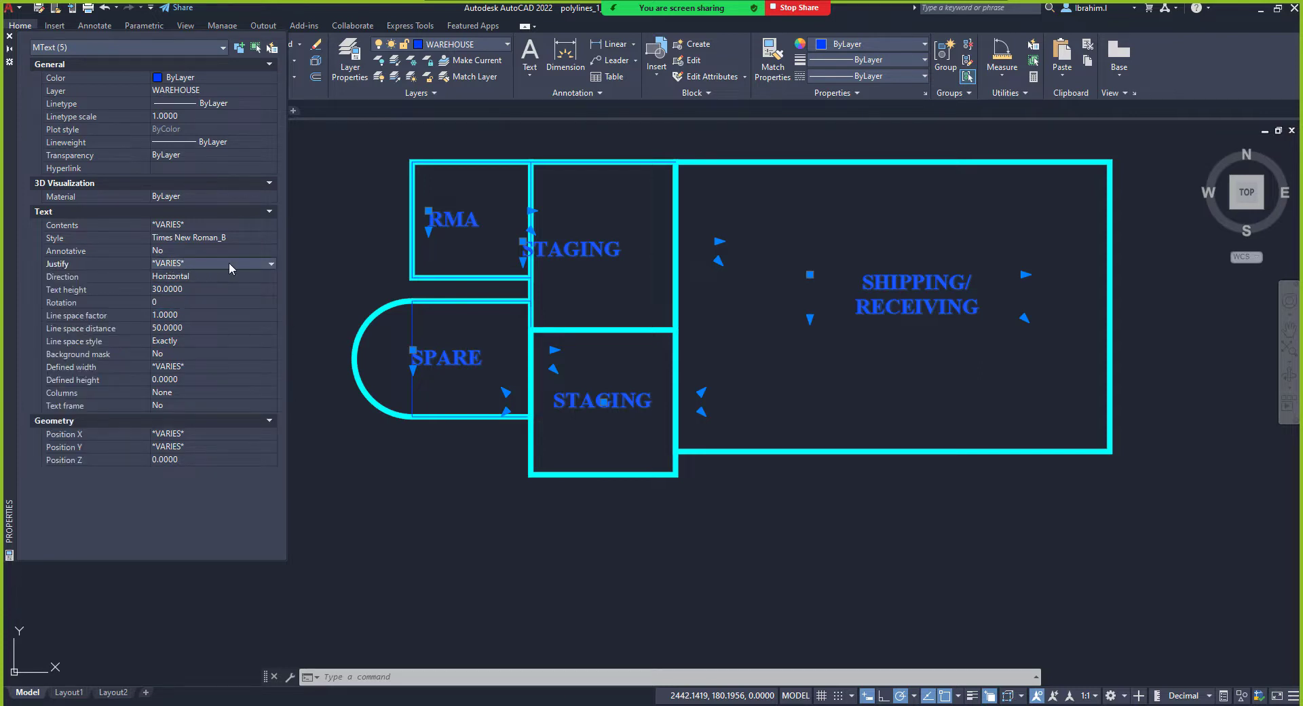
{"action": "left_click", "coordinate": [270, 265]}
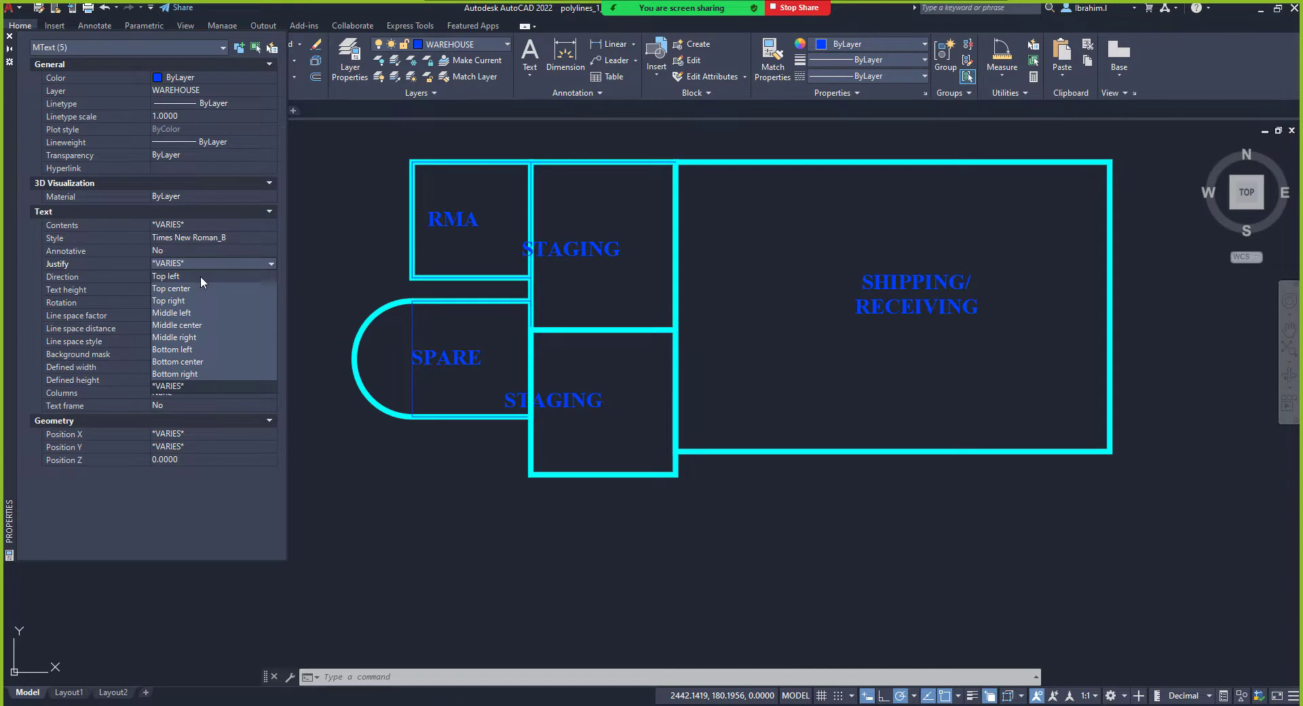
{"action": "left_click", "coordinate": [200, 326]}
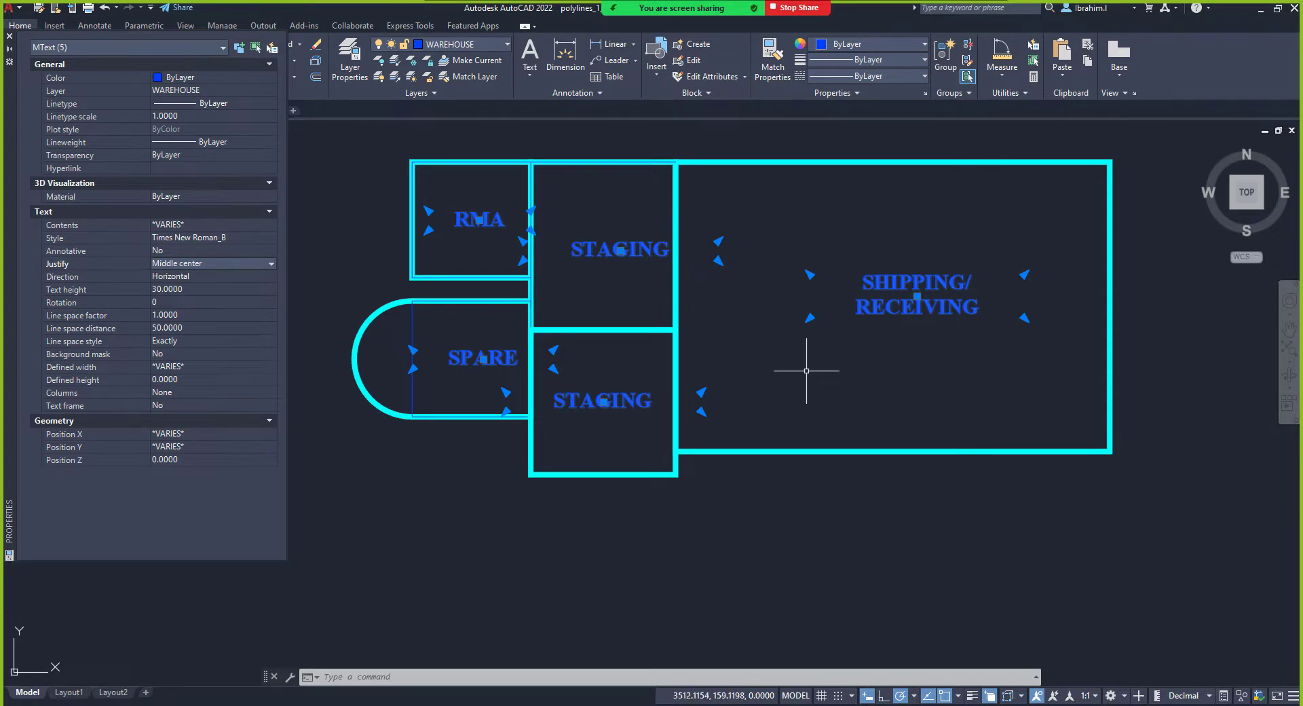
{"action": "left_click", "coordinate": [9, 36]}
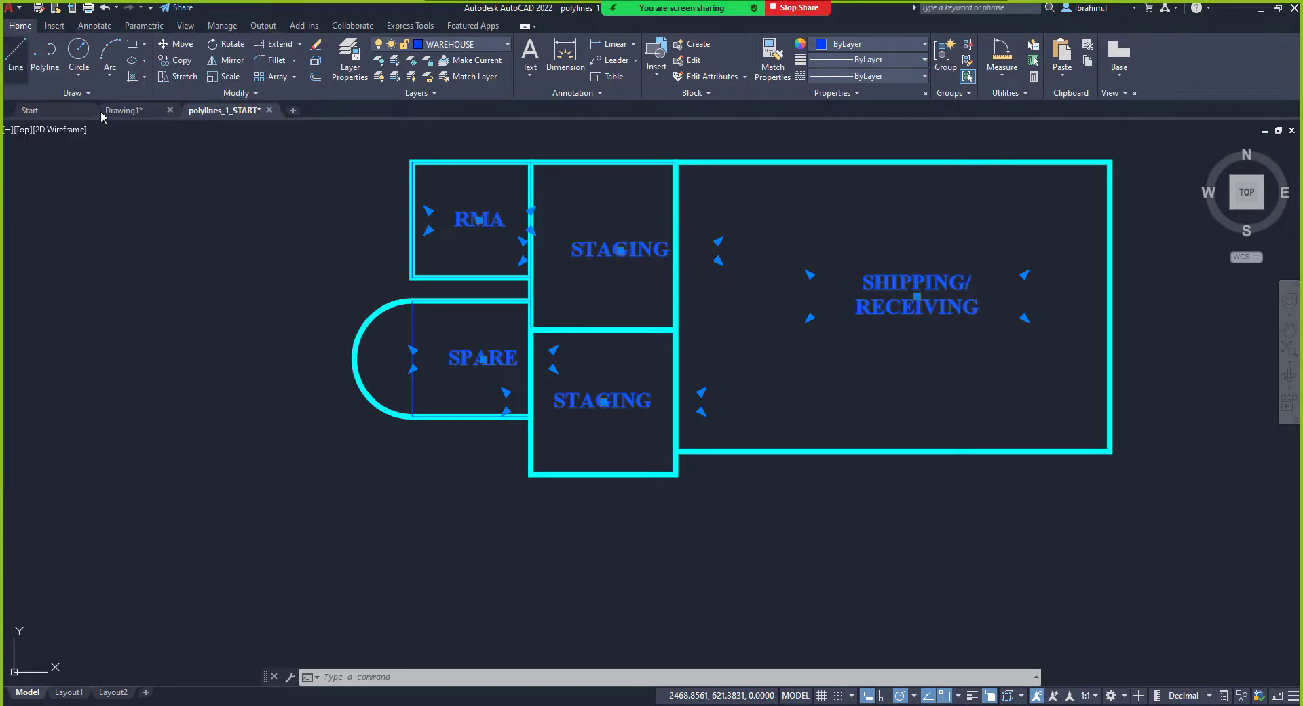
{"action": "key", "text": "Escape"}
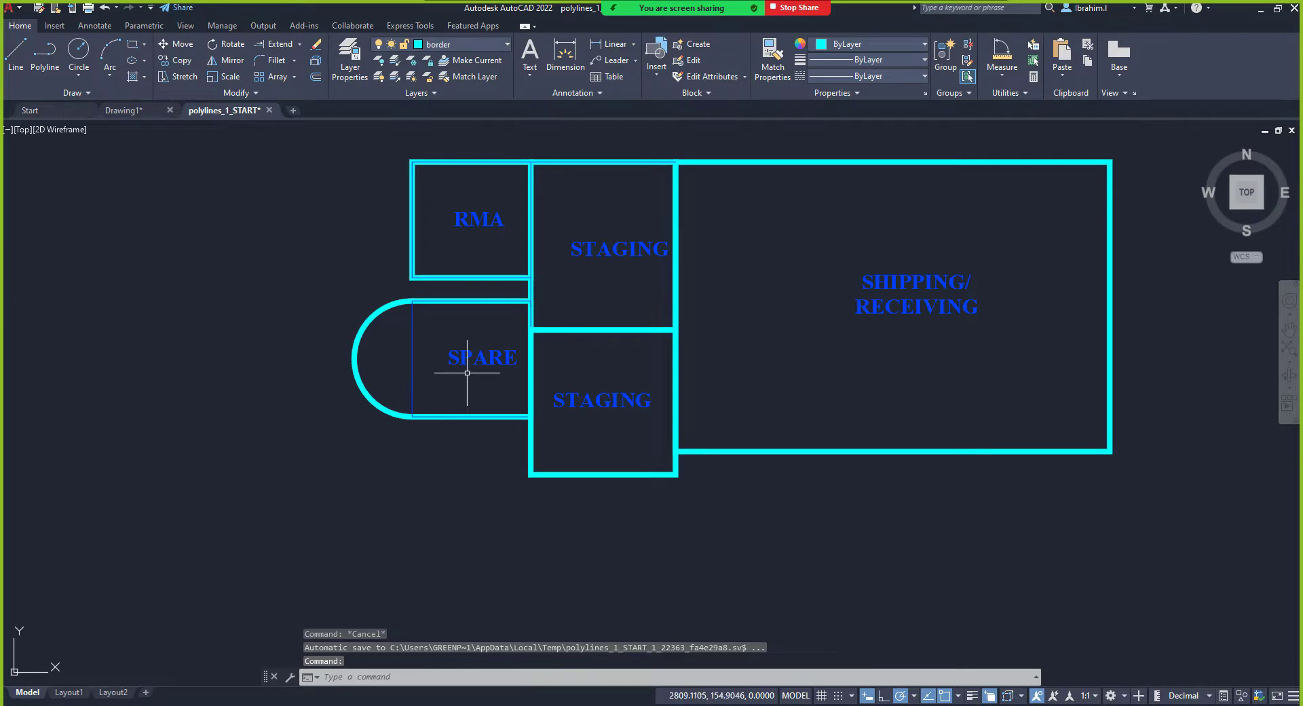
Step: Shift the SPARE label horizontally about 84 units toward the curved wall to centre it in its rounded room
{"action": "left_click", "coordinate": [483, 358]}
{"action": "left_click", "coordinate": [483, 359]}
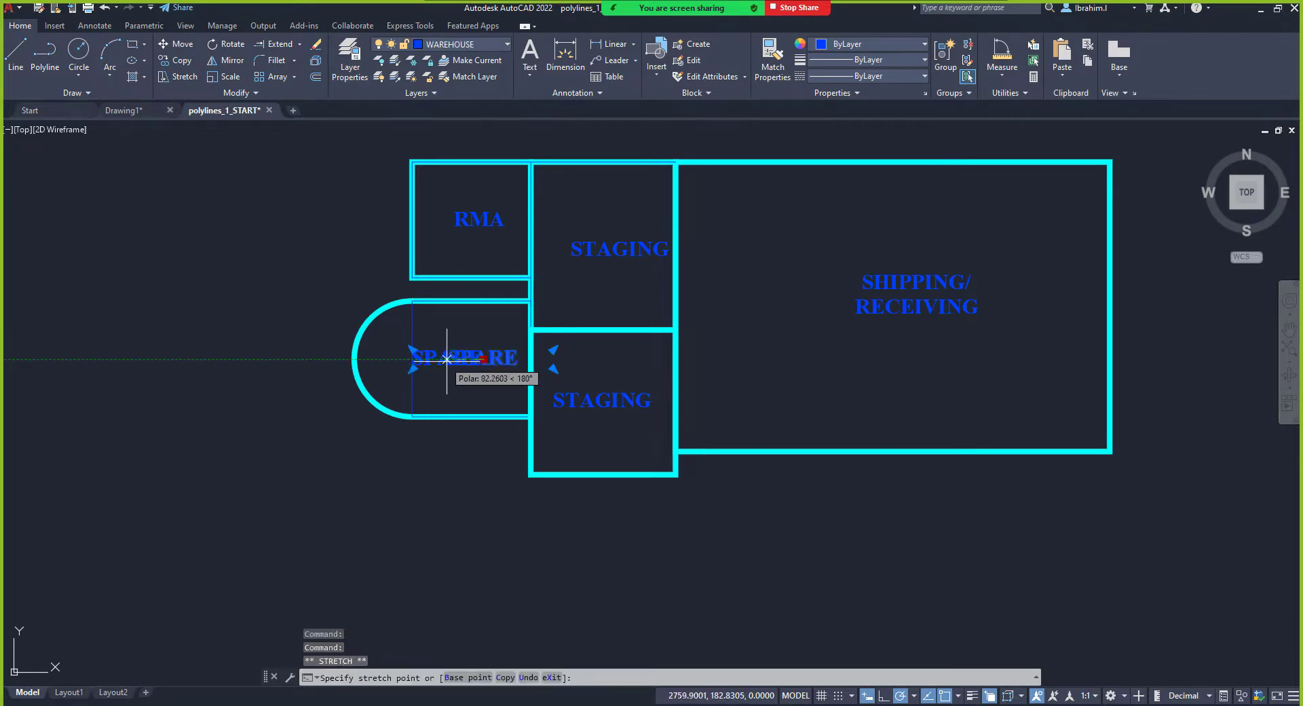
{"action": "left_click", "coordinate": [442, 358]}
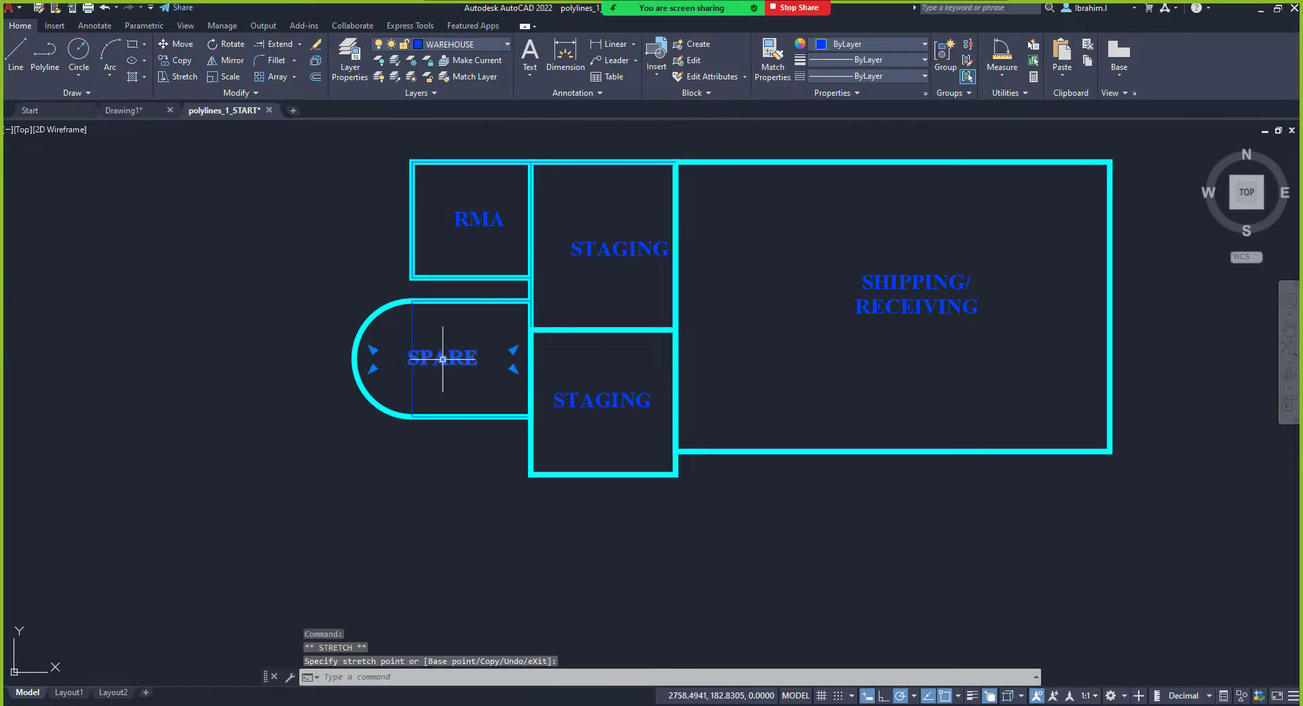
{"action": "left_click", "coordinate": [479, 232]}
{"action": "double_click", "coordinate": [482, 220]}
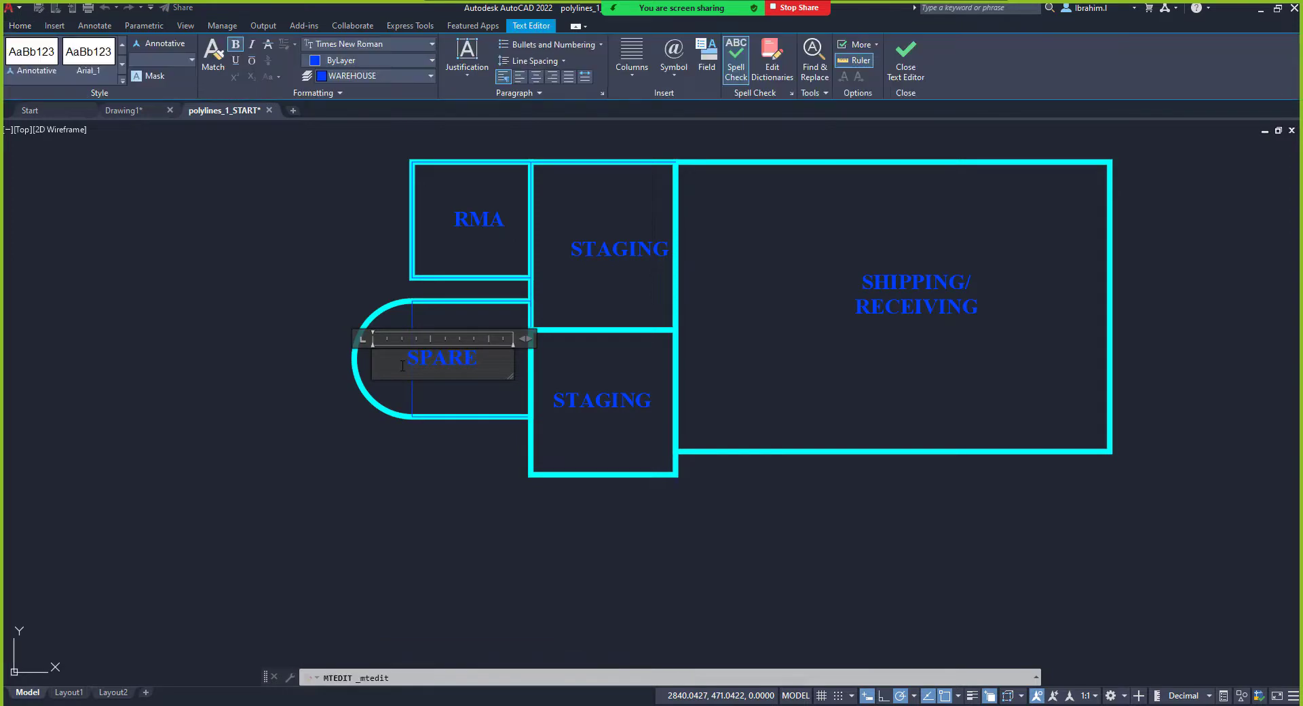
{"action": "key", "text": "Escape"}
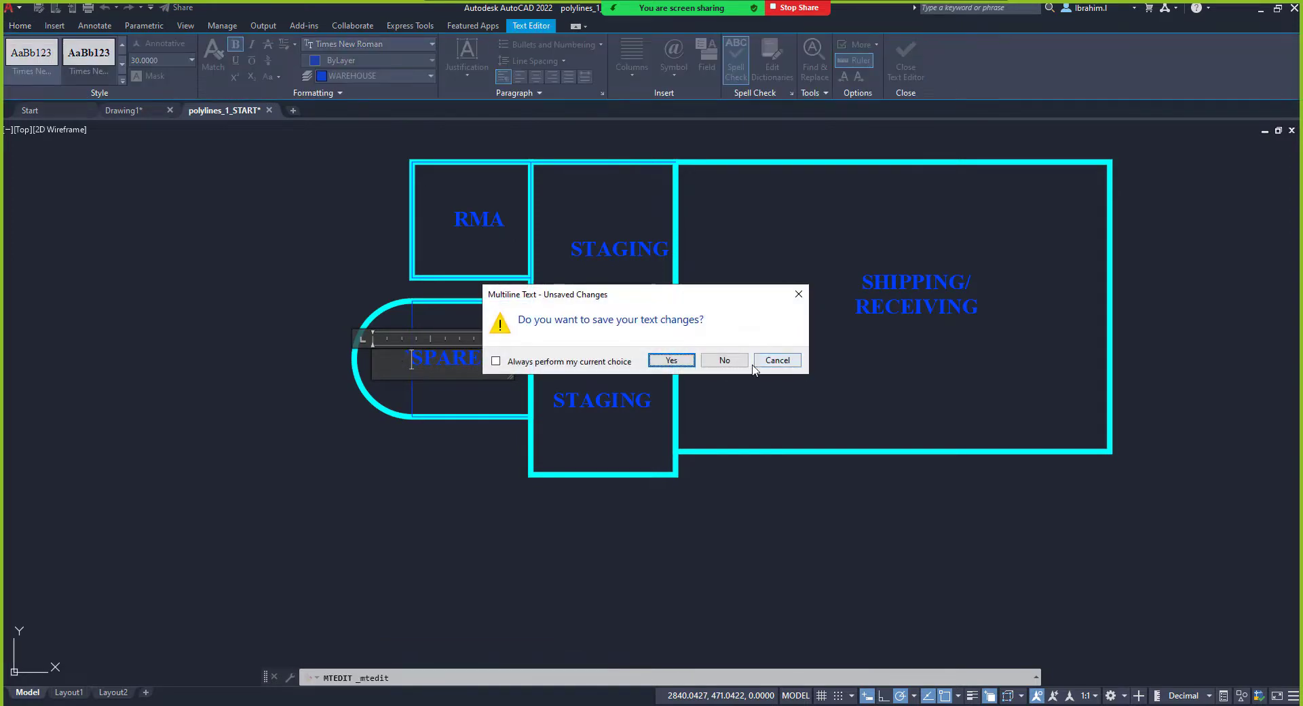
{"action": "left_click", "coordinate": [735, 363]}
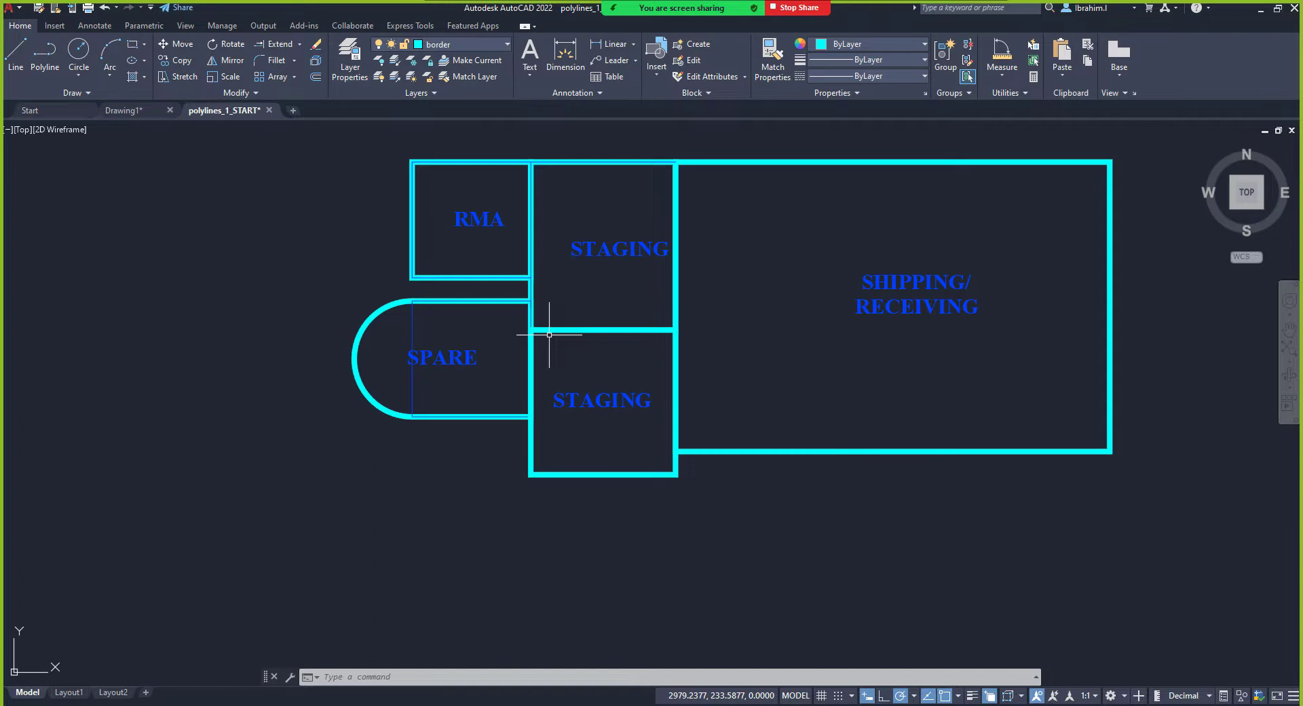
{"action": "scroll", "coordinate": [446, 343], "scroll_direction": "down", "scroll_amount": 2}
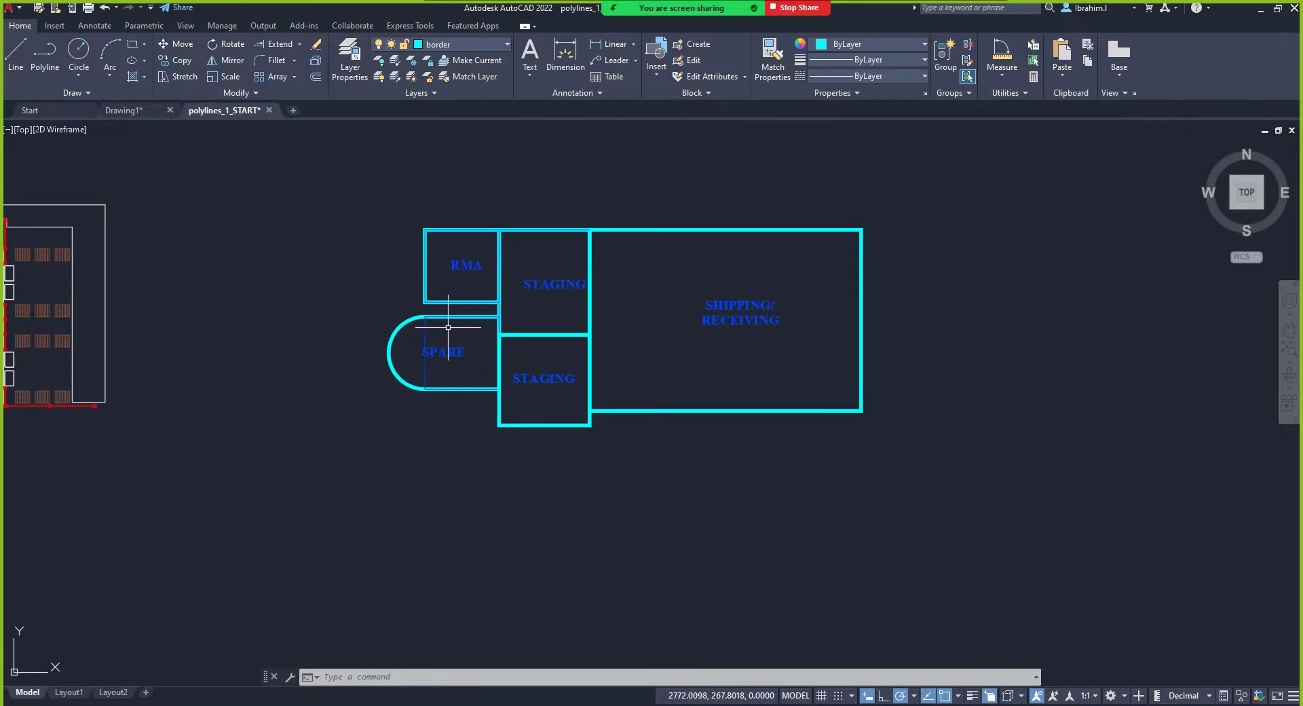
Step: Move the SPARE label up and to the right within its rounded room, close to the staging wall
{"action": "scroll", "coordinate": [435, 340], "scroll_direction": "up", "scroll_amount": 4}
{"action": "scroll", "coordinate": [449, 325], "scroll_direction": "down", "scroll_amount": 2}
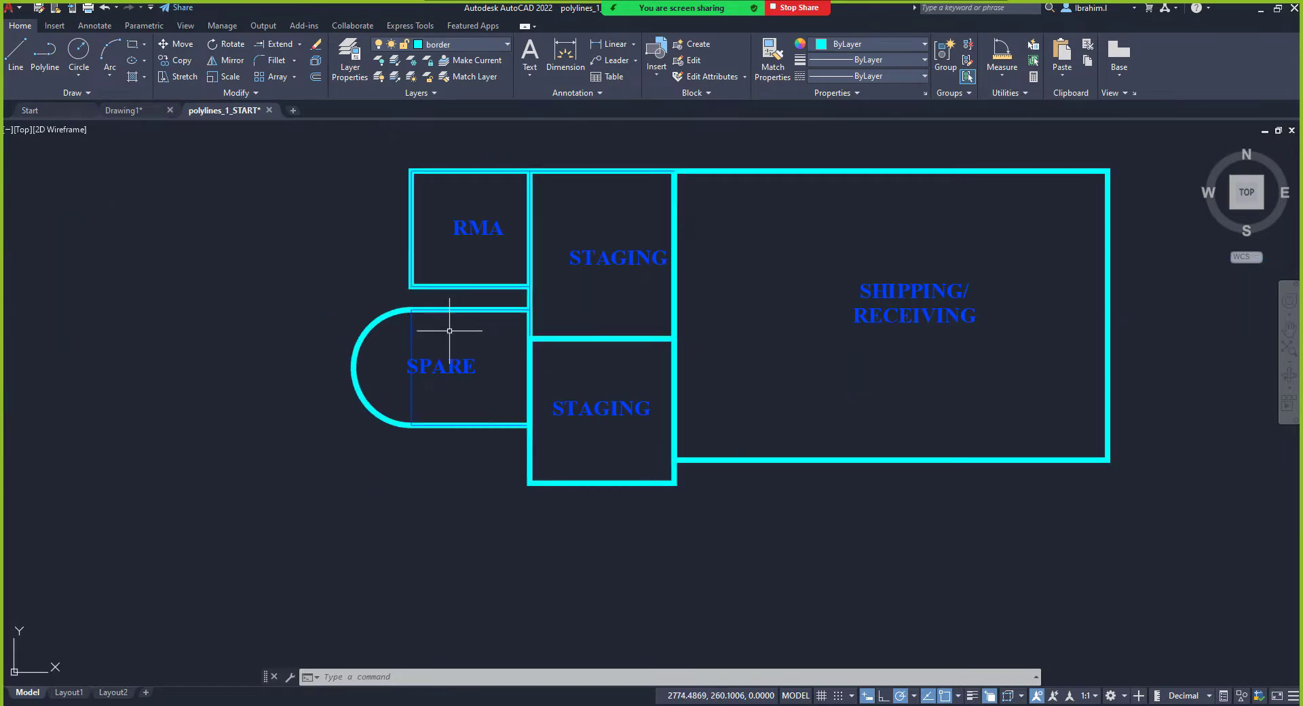
{"action": "scroll", "coordinate": [438, 360], "scroll_direction": "up", "scroll_amount": 2}
{"action": "scroll", "coordinate": [441, 363], "scroll_direction": "down", "scroll_amount": 2}
{"action": "left_click", "coordinate": [447, 368]}
{"action": "scroll", "coordinate": [447, 369], "scroll_direction": "up", "scroll_amount": 2}
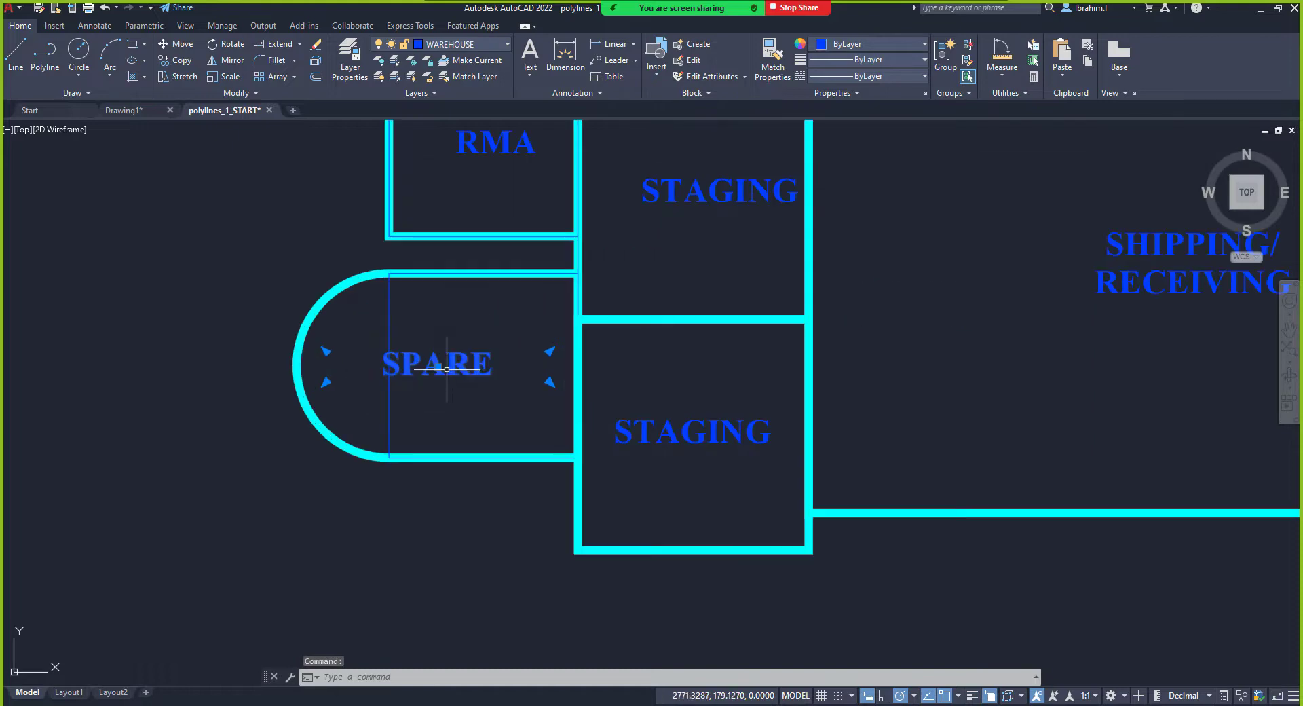
{"action": "left_click", "coordinate": [443, 366]}
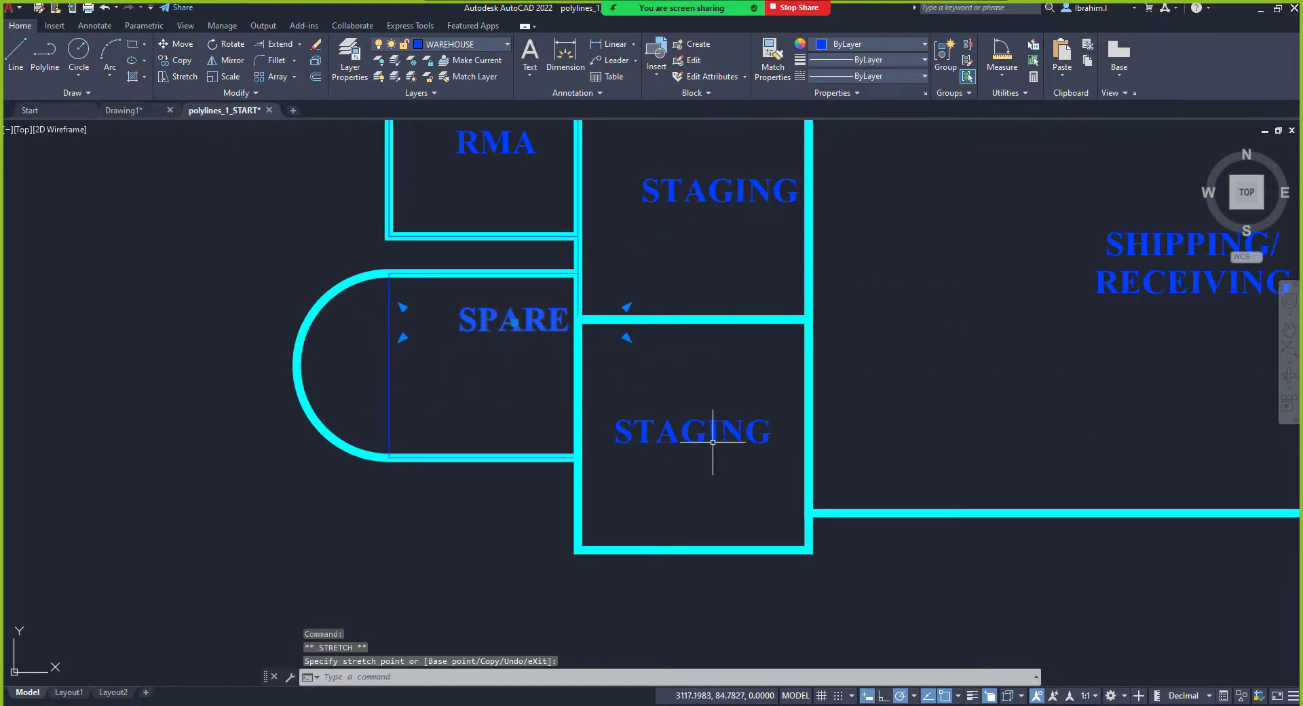
{"action": "scroll", "coordinate": [611, 434], "scroll_direction": "down", "scroll_amount": 2}
{"action": "scroll", "coordinate": [878, 360], "scroll_direction": "up", "scroll_amount": 2}
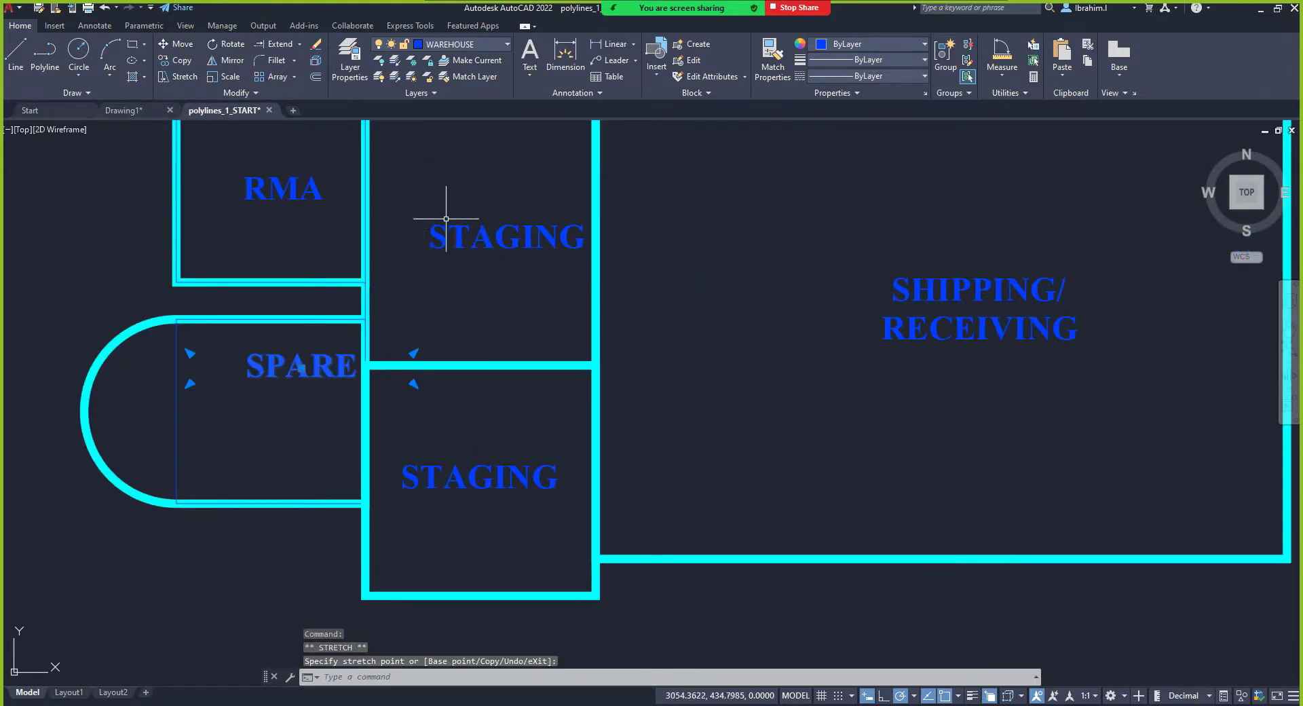
{"action": "scroll", "coordinate": [393, 362], "scroll_direction": "down", "scroll_amount": 2}
{"action": "scroll", "coordinate": [316, 384], "scroll_direction": "up", "scroll_amount": 2}
{"action": "key", "text": "Escape"}
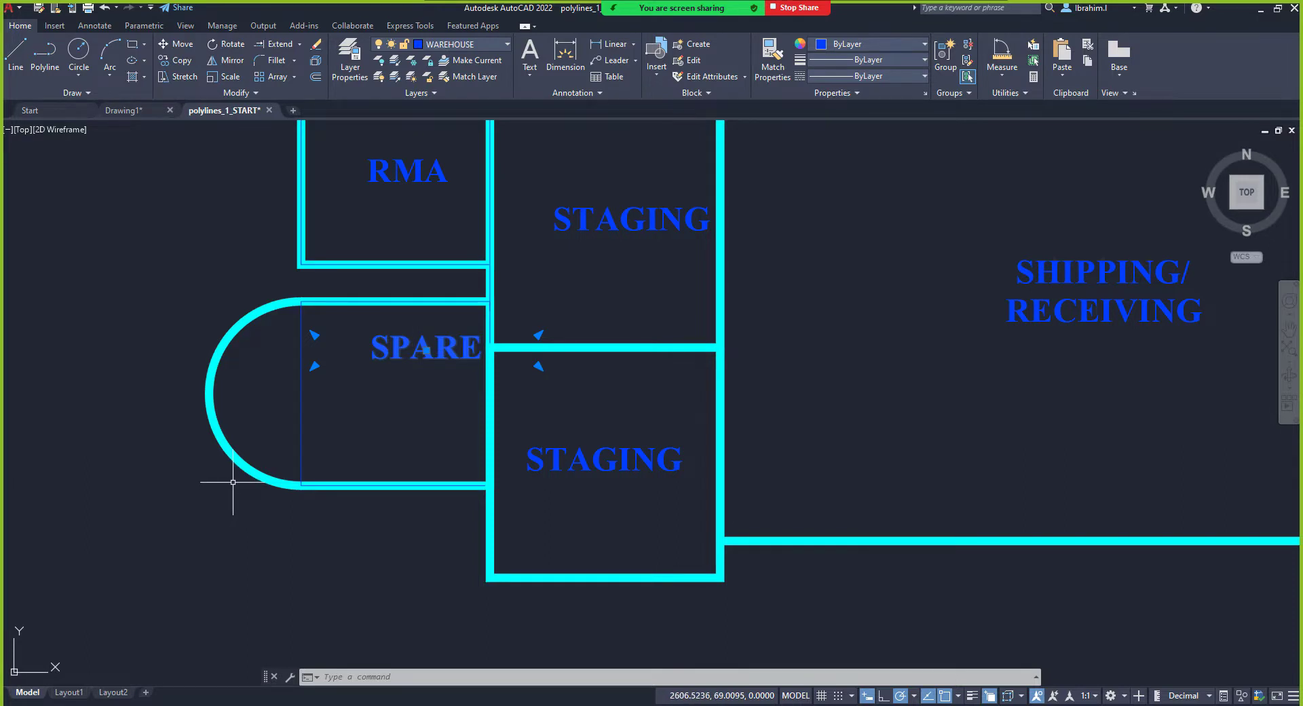
Step: Move the SPARE label down and left to the visual centre of its rounded room
{"action": "scroll", "coordinate": [233, 481], "scroll_direction": "down", "scroll_amount": 3}
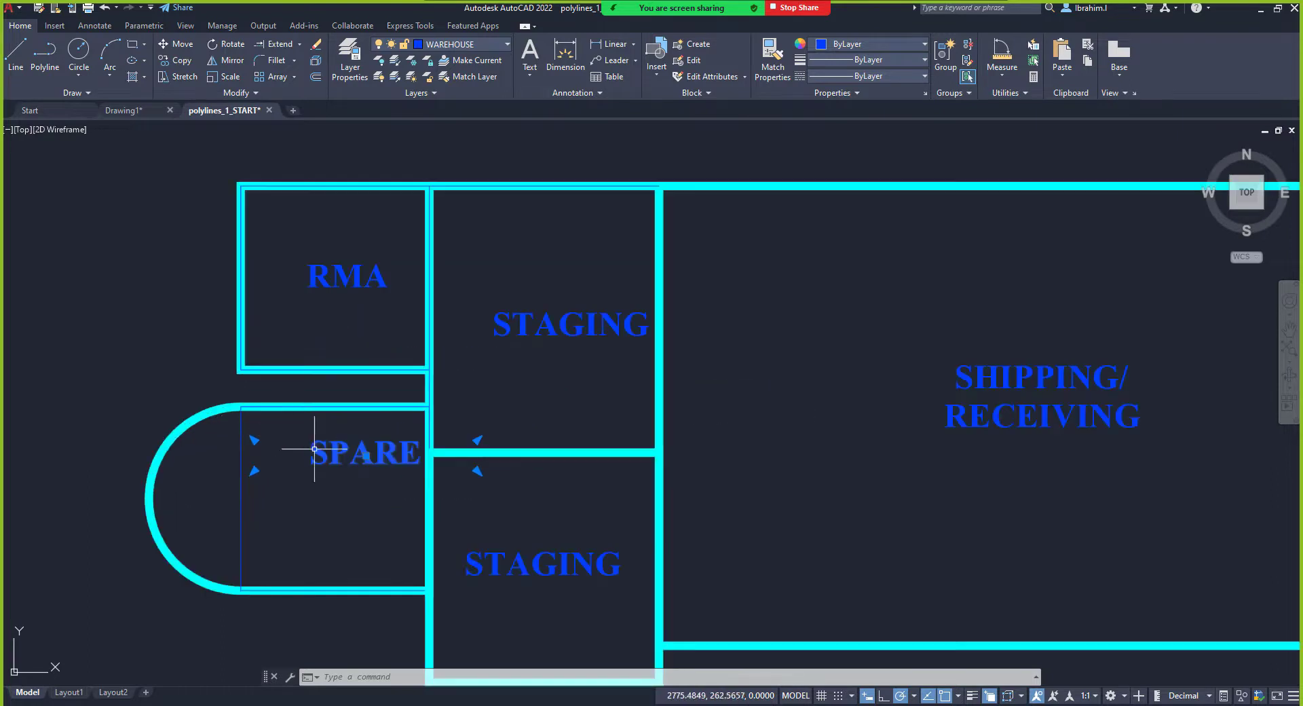
{"action": "scroll", "coordinate": [285, 427], "scroll_direction": "up", "scroll_amount": 4}
{"action": "left_click", "coordinate": [366, 455]}
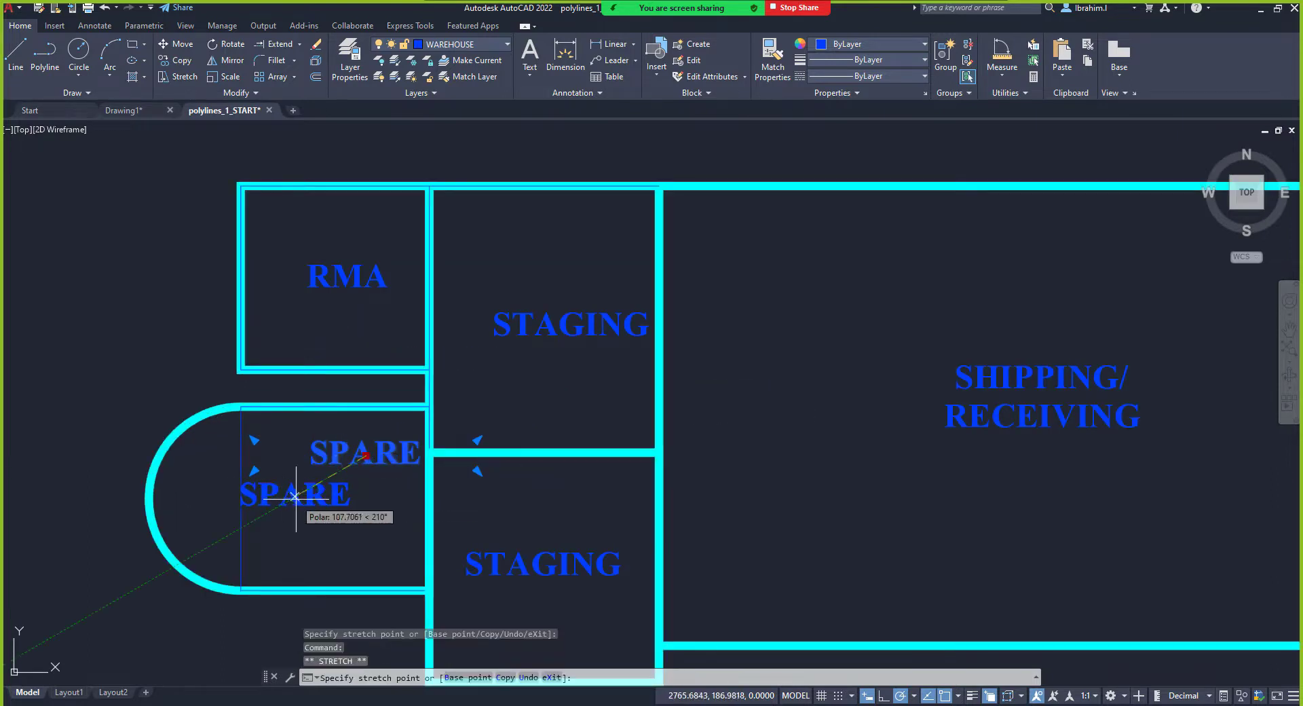
{"action": "left_click", "coordinate": [291, 498]}
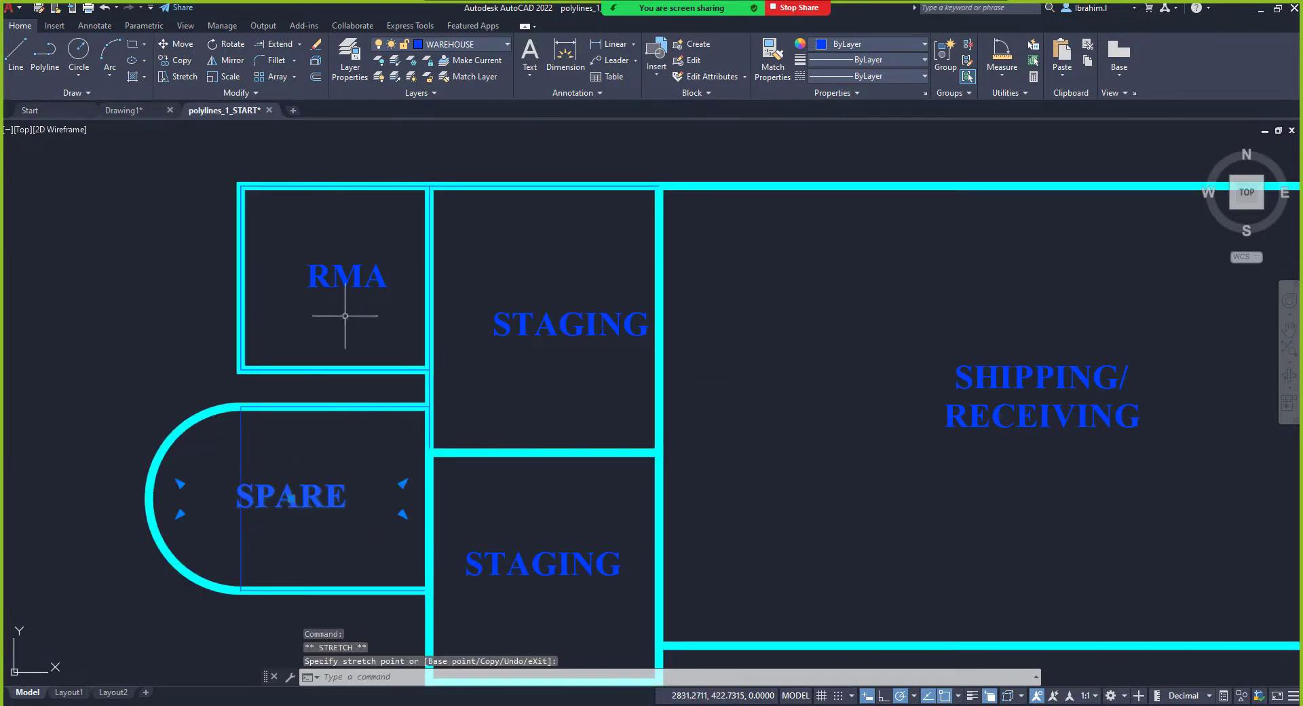
Step: Centre the RMA label in its room by eye and move the upper STAGING label about 41 units at 150° toward its room's centre
{"action": "left_click", "coordinate": [359, 277]}
{"action": "left_click", "coordinate": [346, 278]}
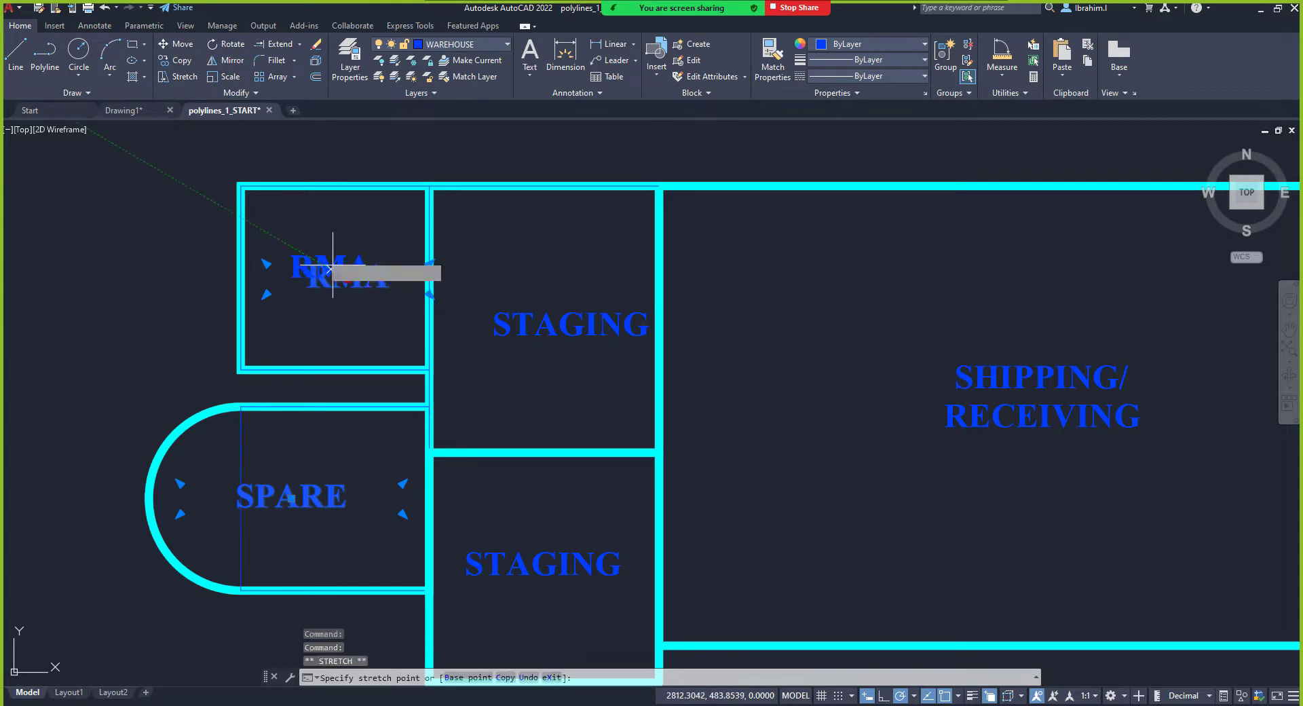
{"action": "left_click", "coordinate": [339, 294]}
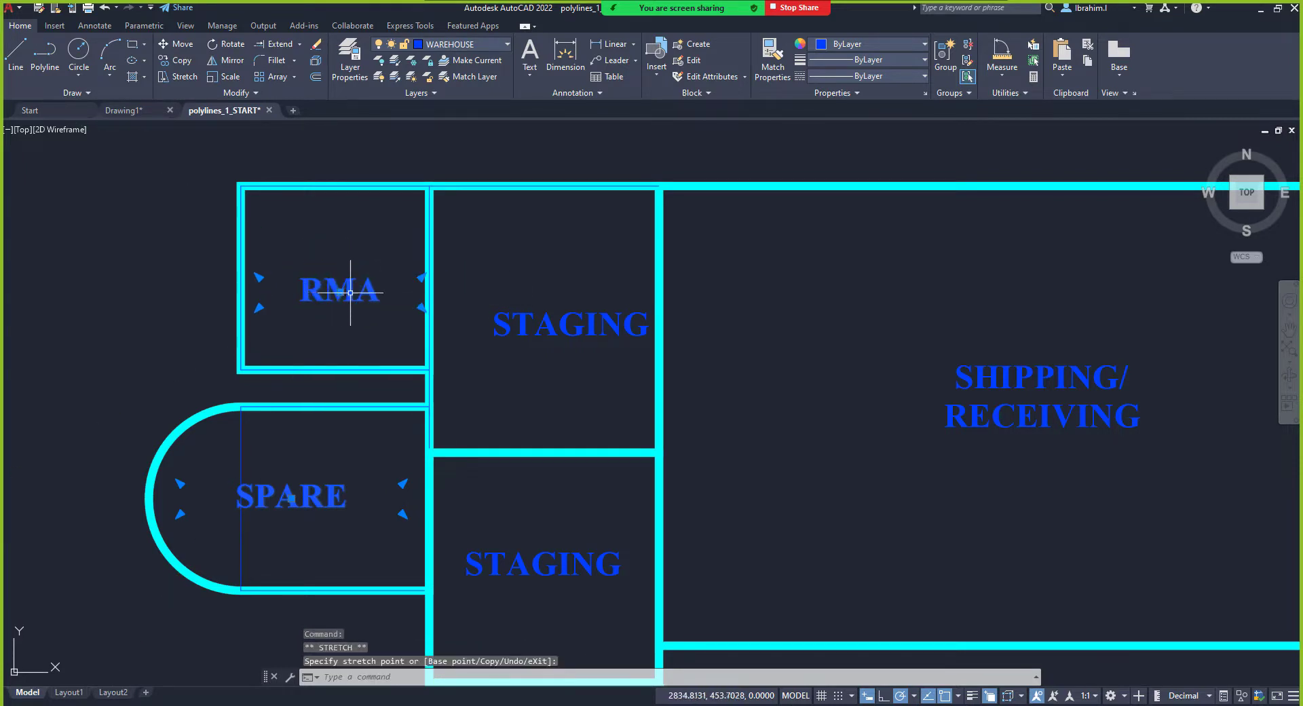
{"action": "left_click", "coordinate": [597, 327]}
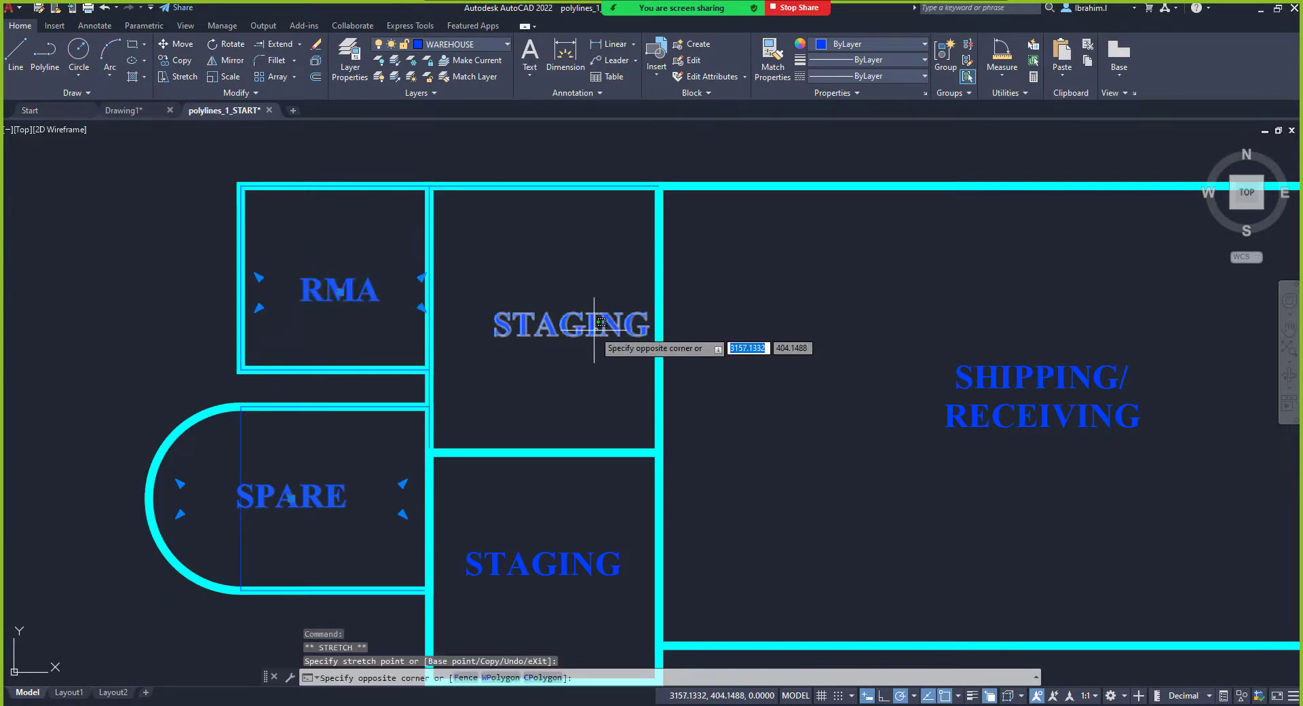
{"action": "left_click", "coordinate": [589, 329]}
{"action": "left_click", "coordinate": [576, 329]}
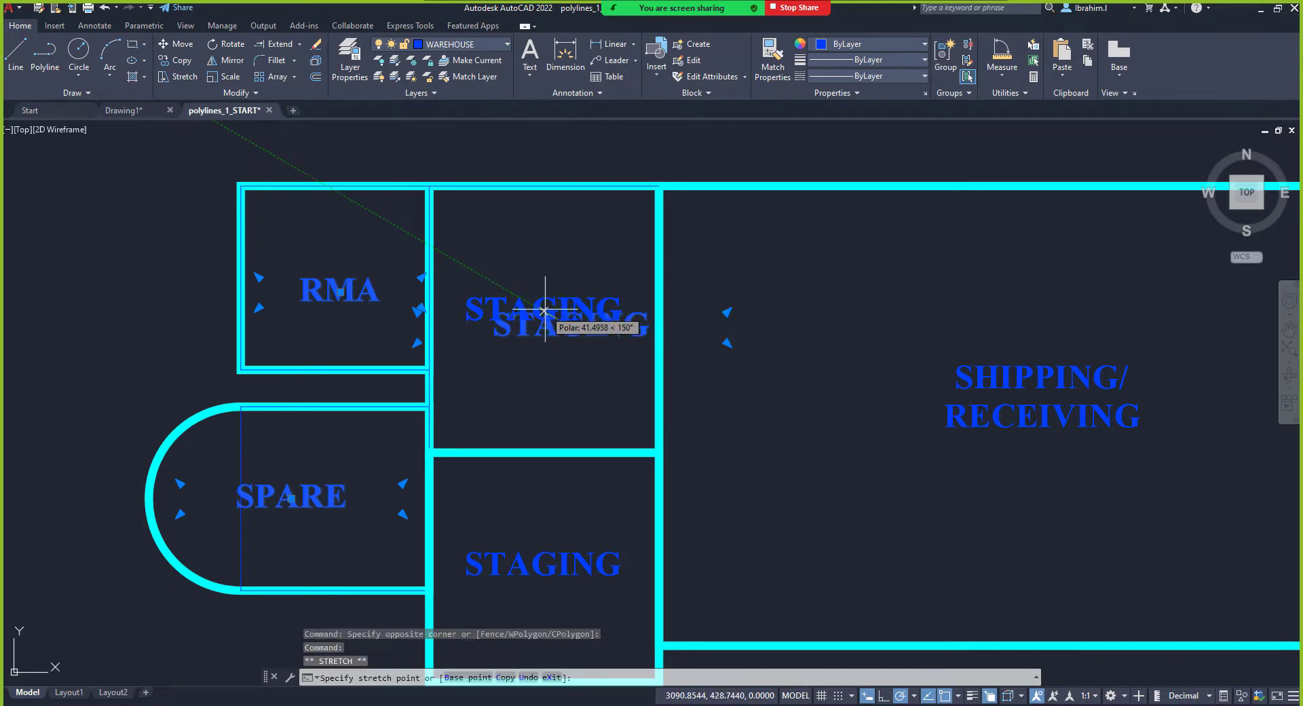
{"action": "key", "text": "Escape"}
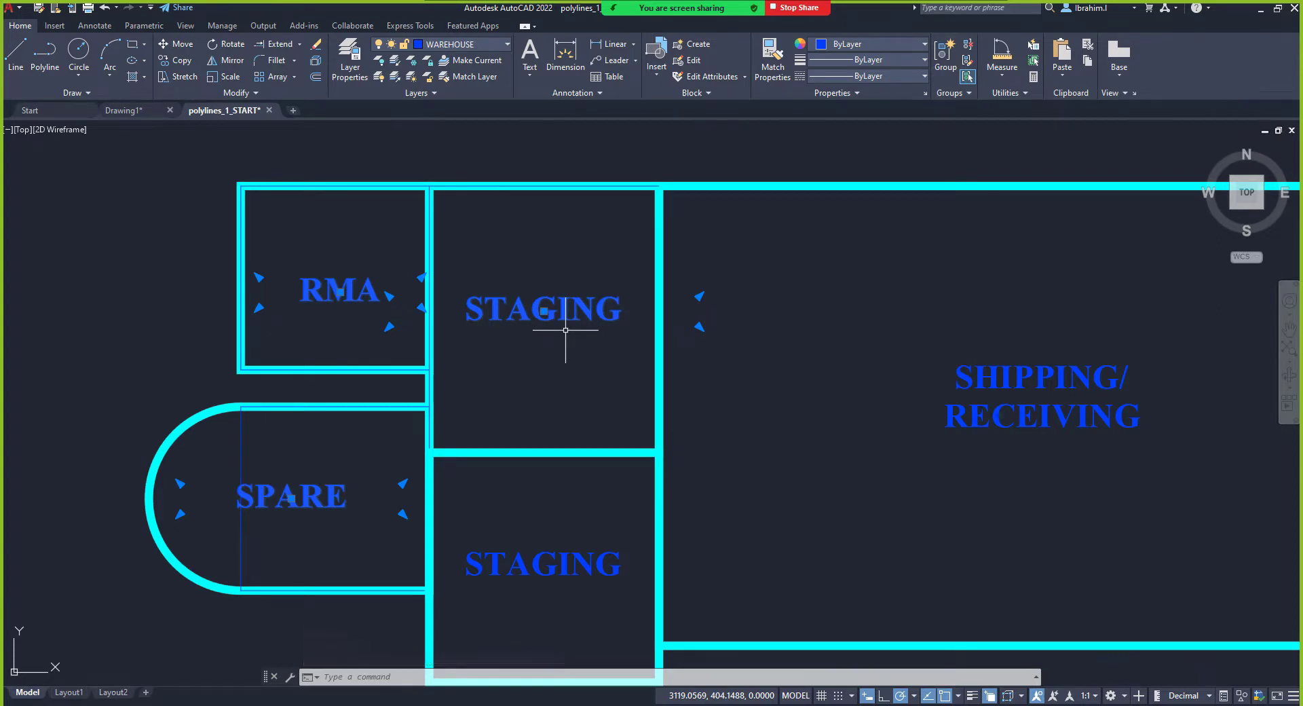
Step: Move the RMA, SPARE and upper STAGING labels up and to the right, off the centres of their rooms
{"action": "scroll", "coordinate": [475, 380], "scroll_direction": "down", "scroll_amount": 2}
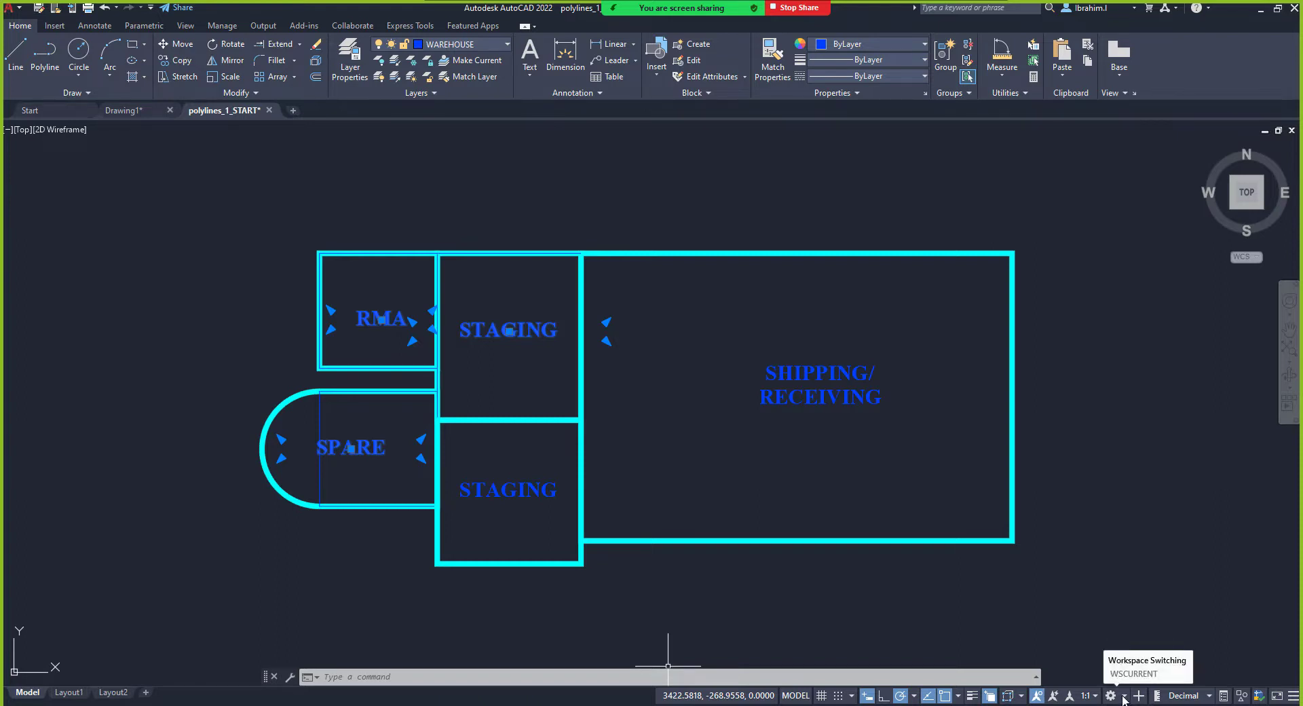
{"action": "scroll", "coordinate": [332, 350], "scroll_direction": "up", "scroll_amount": 2}
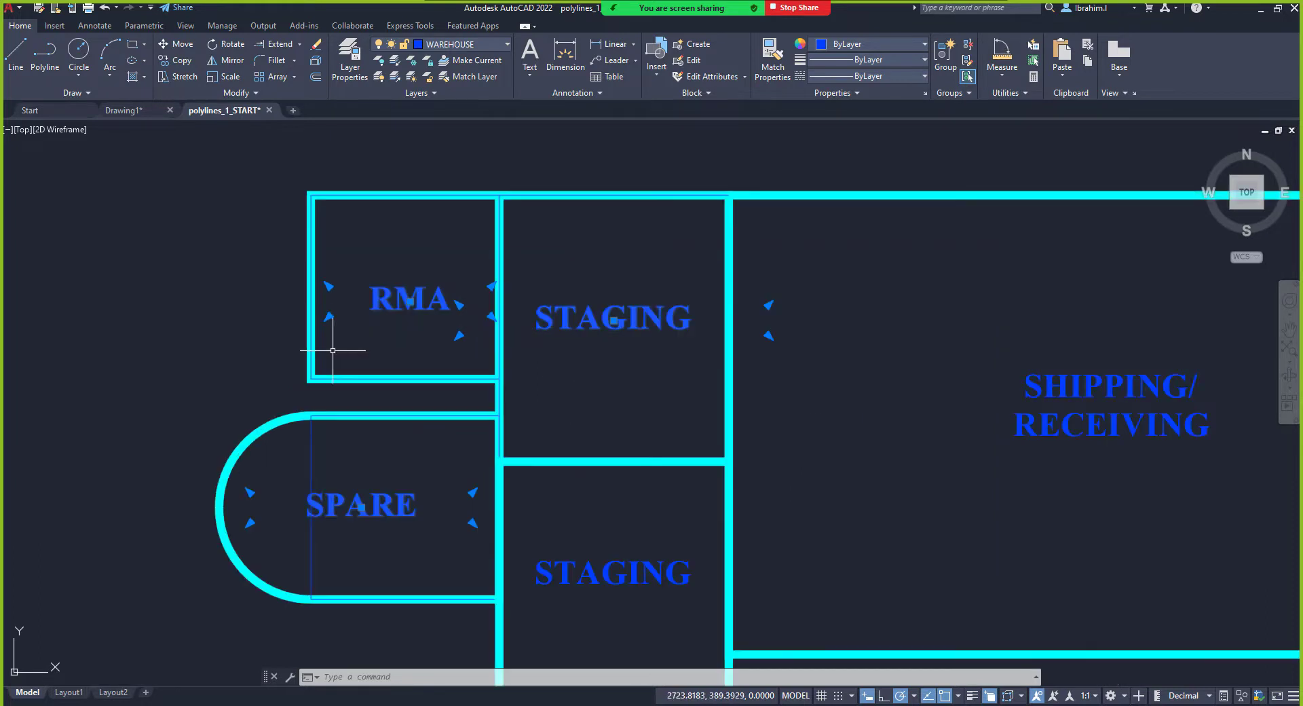
{"action": "left_click", "coordinate": [409, 300]}
{"action": "left_click", "coordinate": [470, 230]}
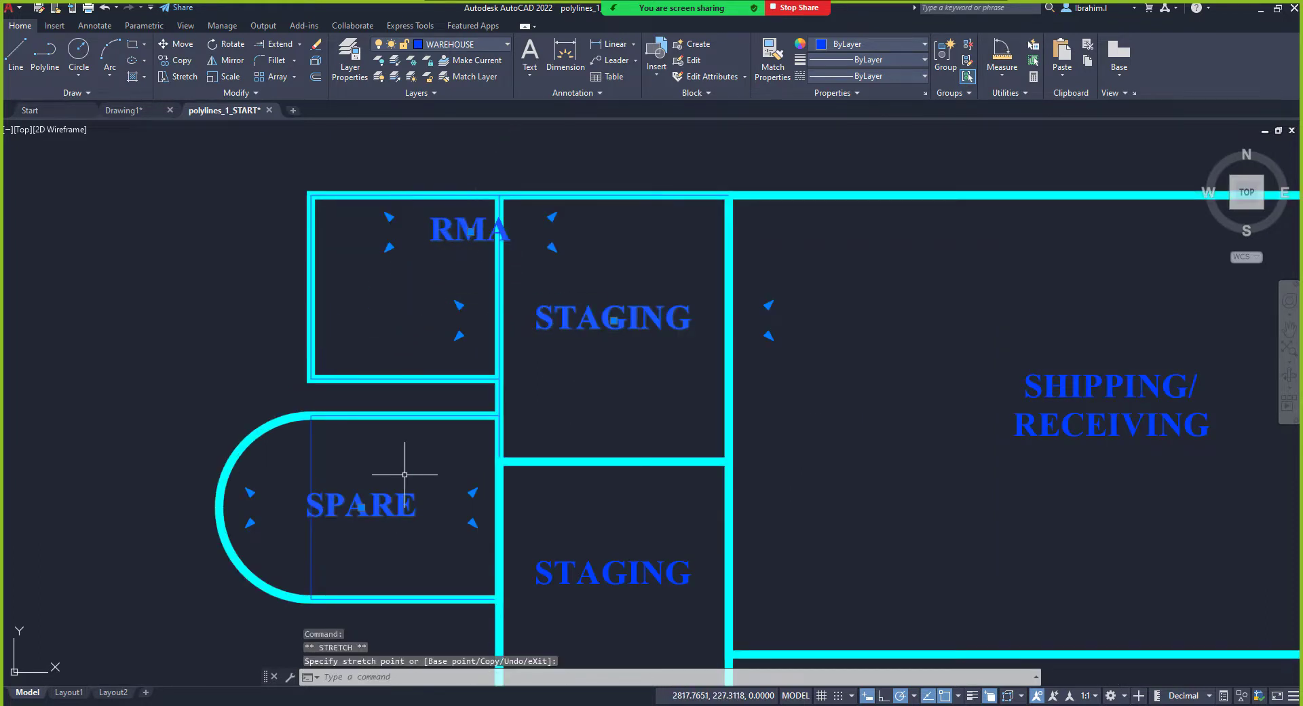
{"action": "left_click", "coordinate": [361, 505]}
{"action": "left_click", "coordinate": [442, 459]}
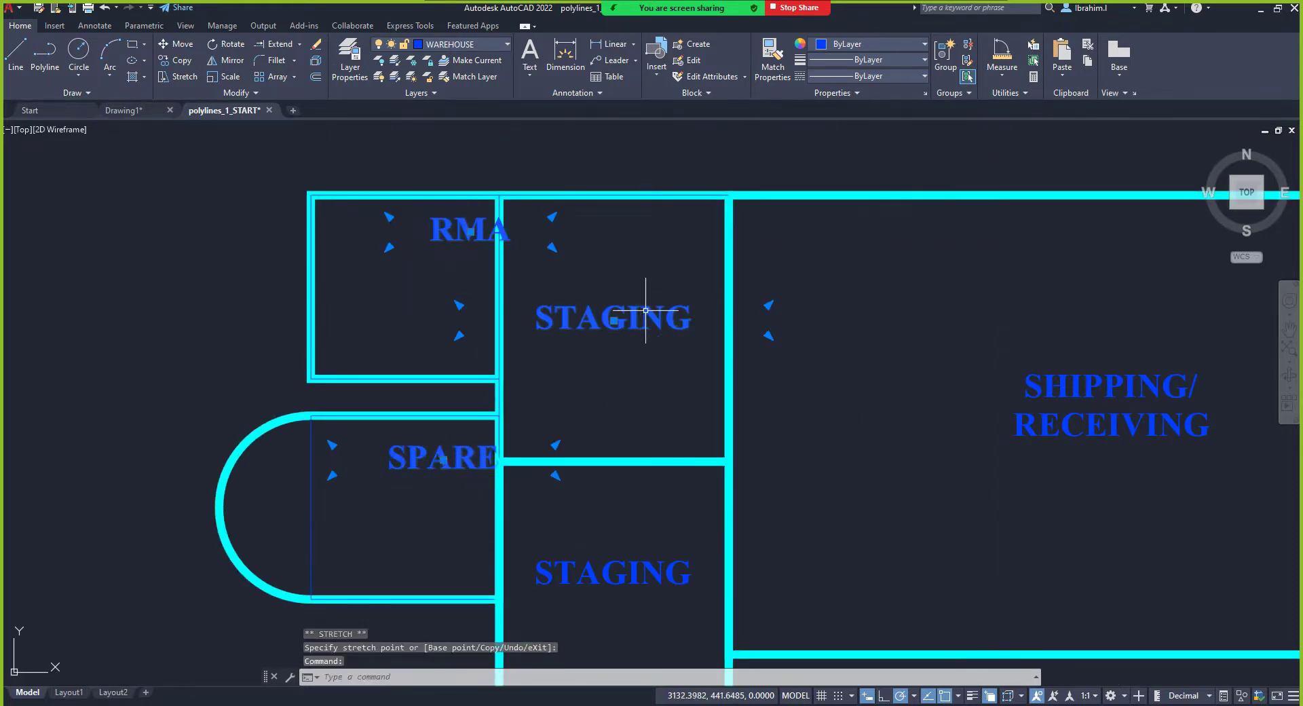
{"action": "key", "text": "Escape"}
{"action": "key", "text": "Escape"}
{"action": "left_click", "coordinate": [614, 320]}
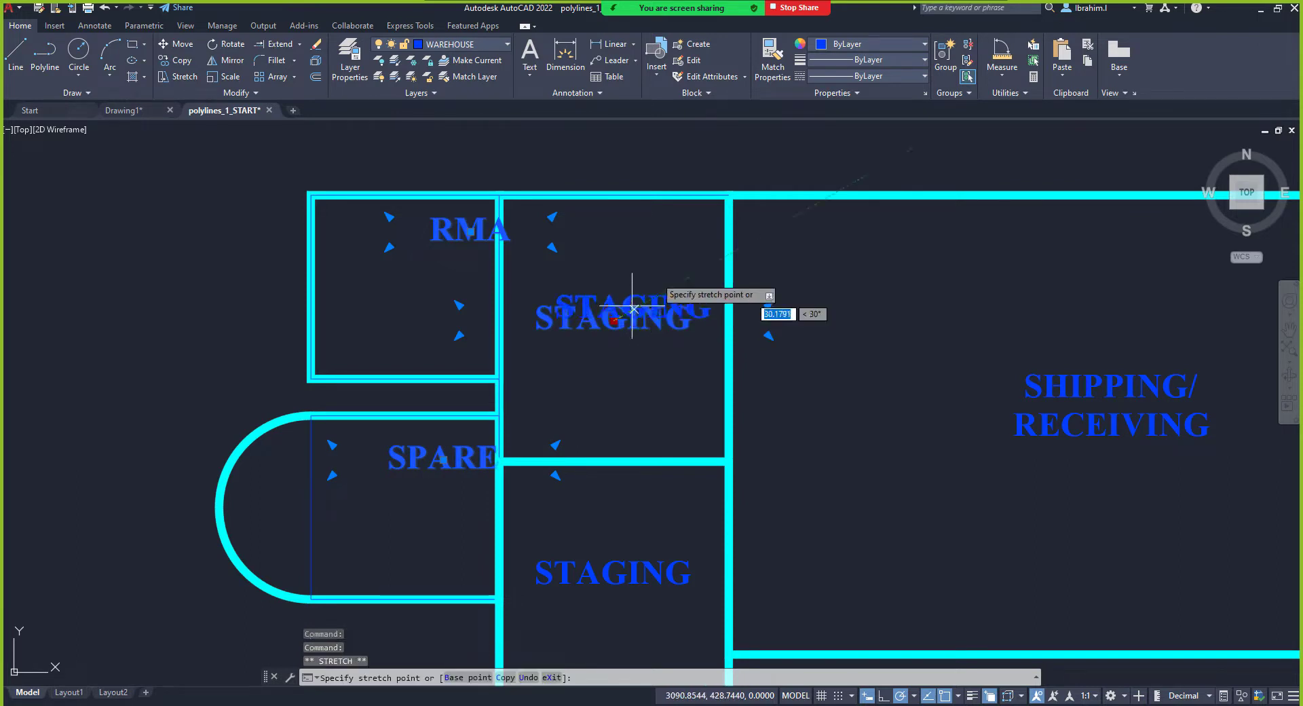
{"action": "left_click", "coordinate": [655, 271]}
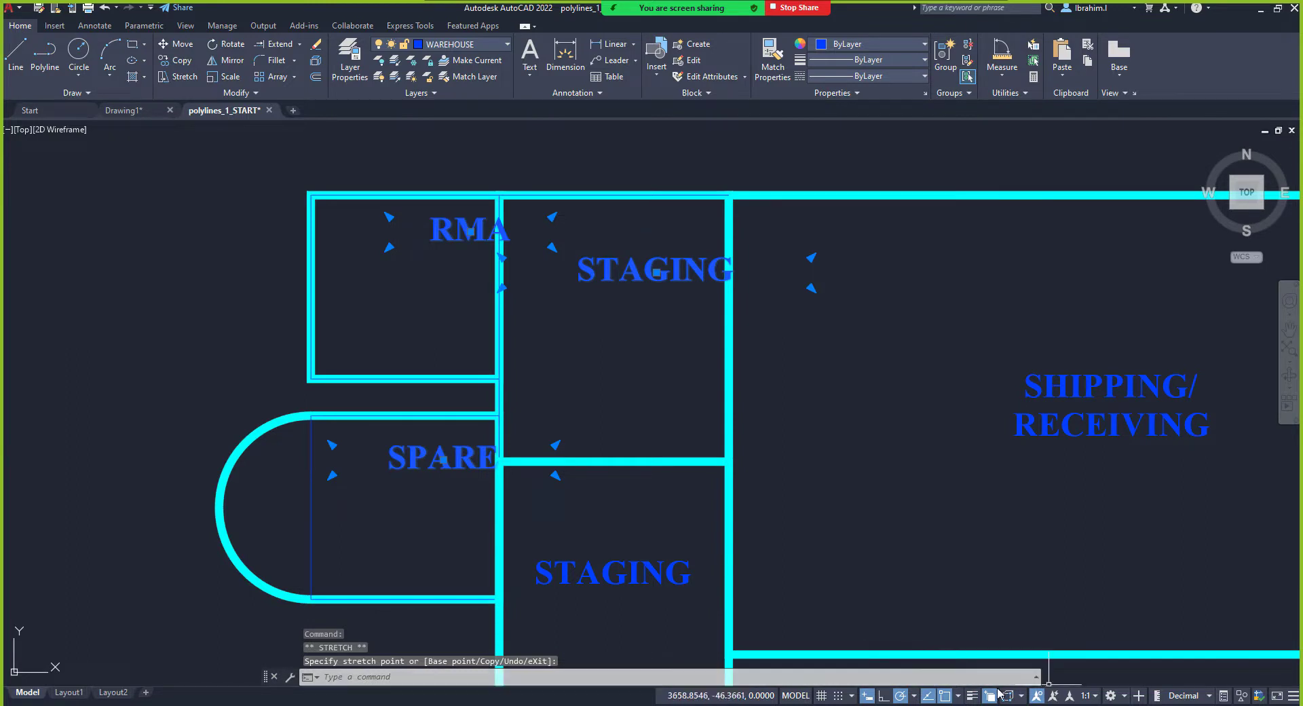
Step: Review which object snap modes are enabled for the drawing
{"action": "left_click", "coordinate": [957, 696]}
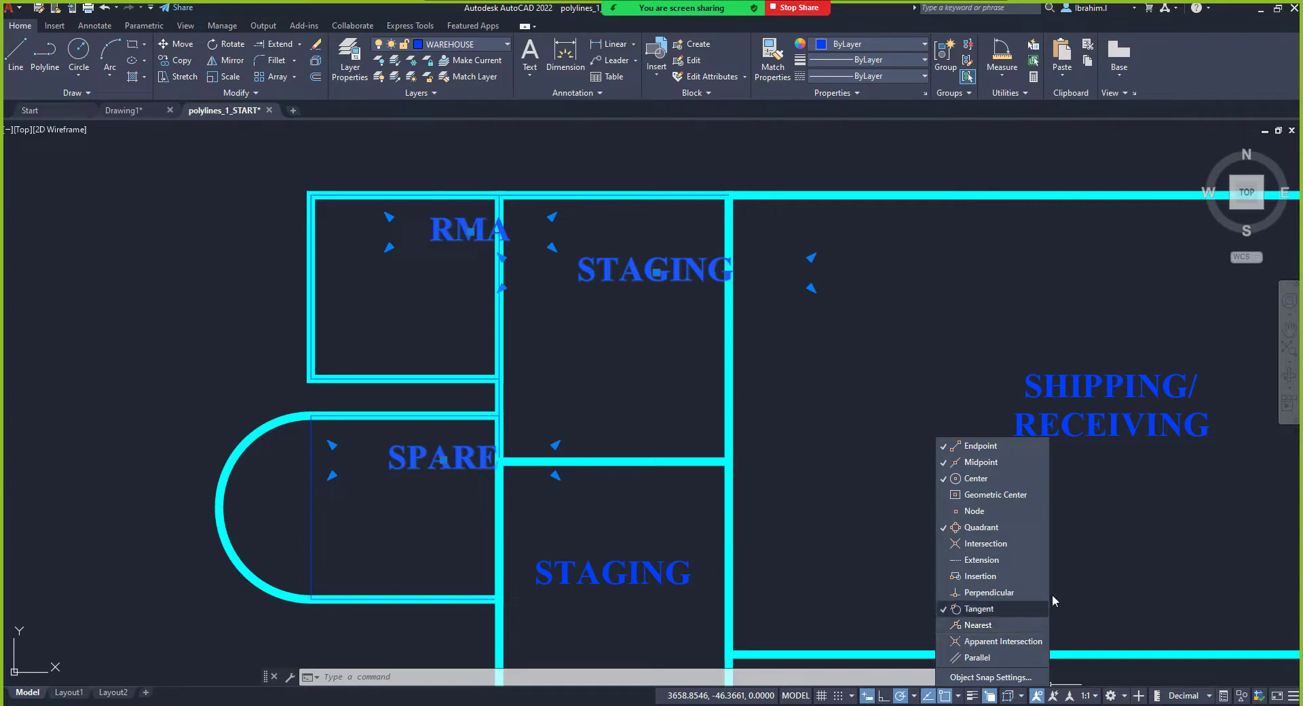
{"action": "left_click", "coordinate": [845, 484]}
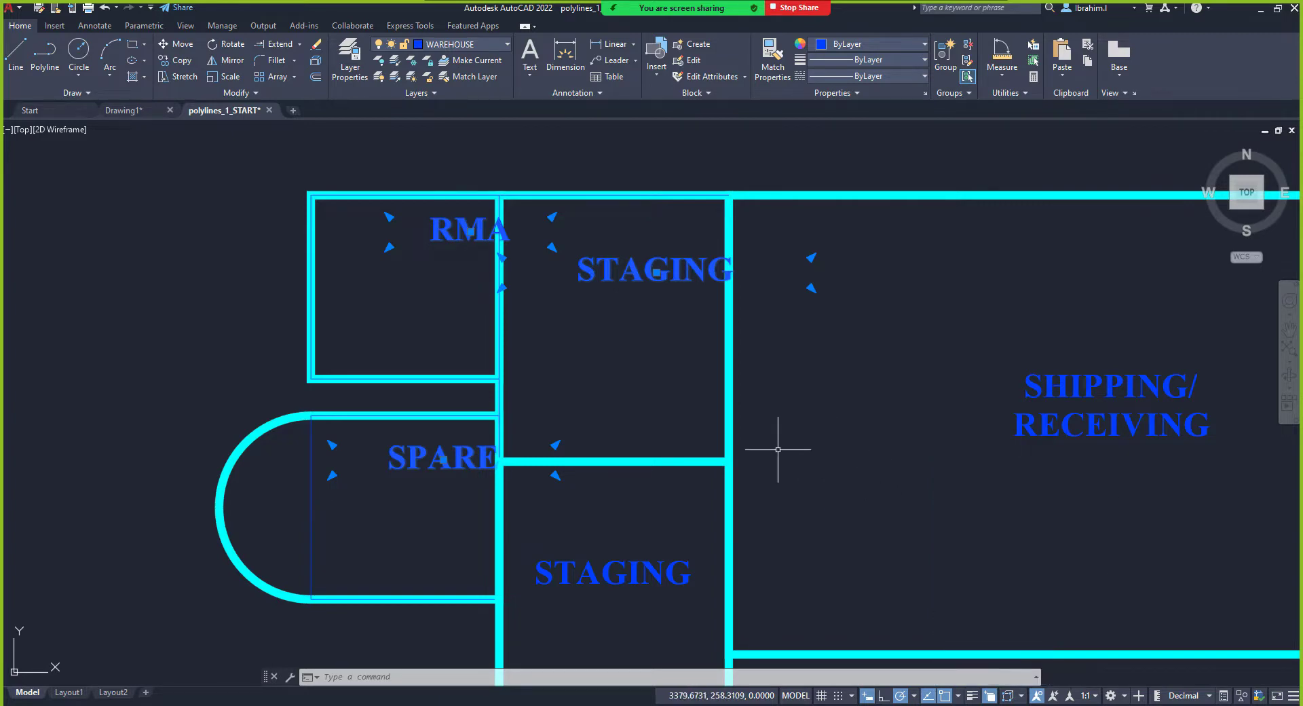
{"action": "scroll", "coordinate": [753, 502], "scroll_direction": "down", "scroll_amount": 2}
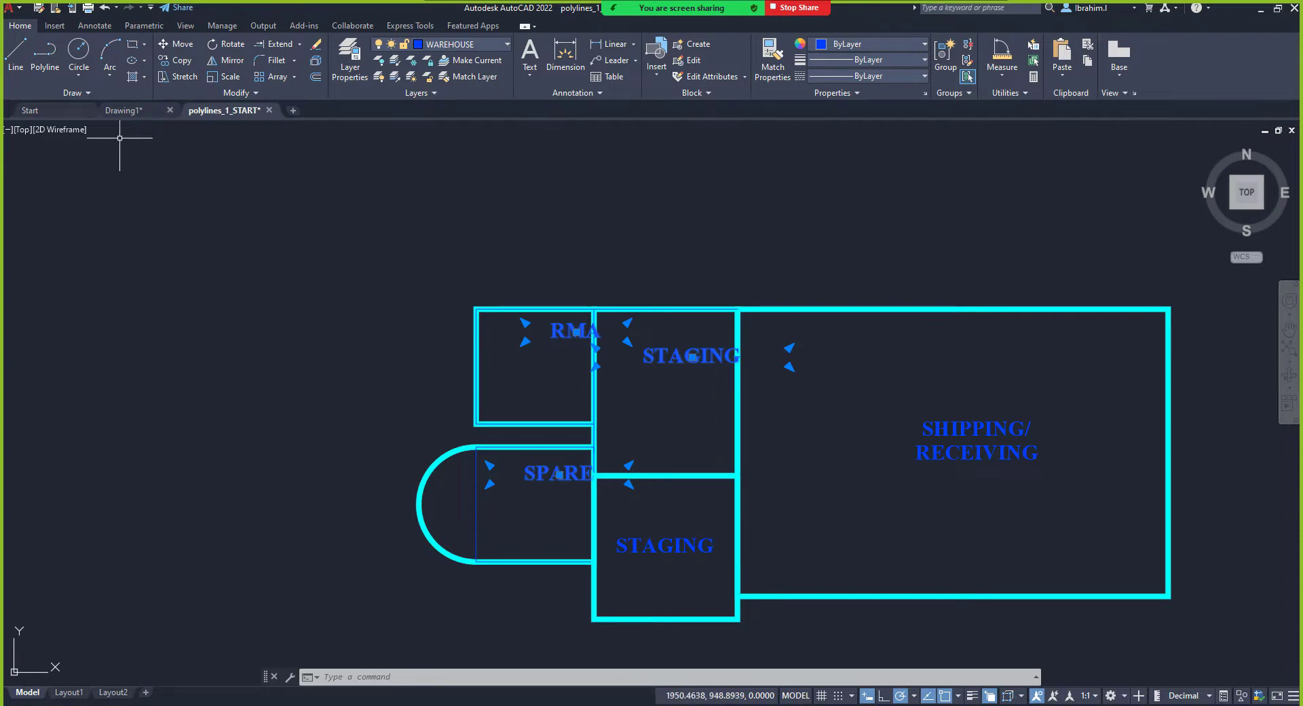
Step: Switch to Drawing1 and look over its rectangles, circles and polylines
{"action": "left_click", "coordinate": [136, 111]}
{"action": "scroll", "coordinate": [427, 500], "scroll_direction": "down", "scroll_amount": 6}
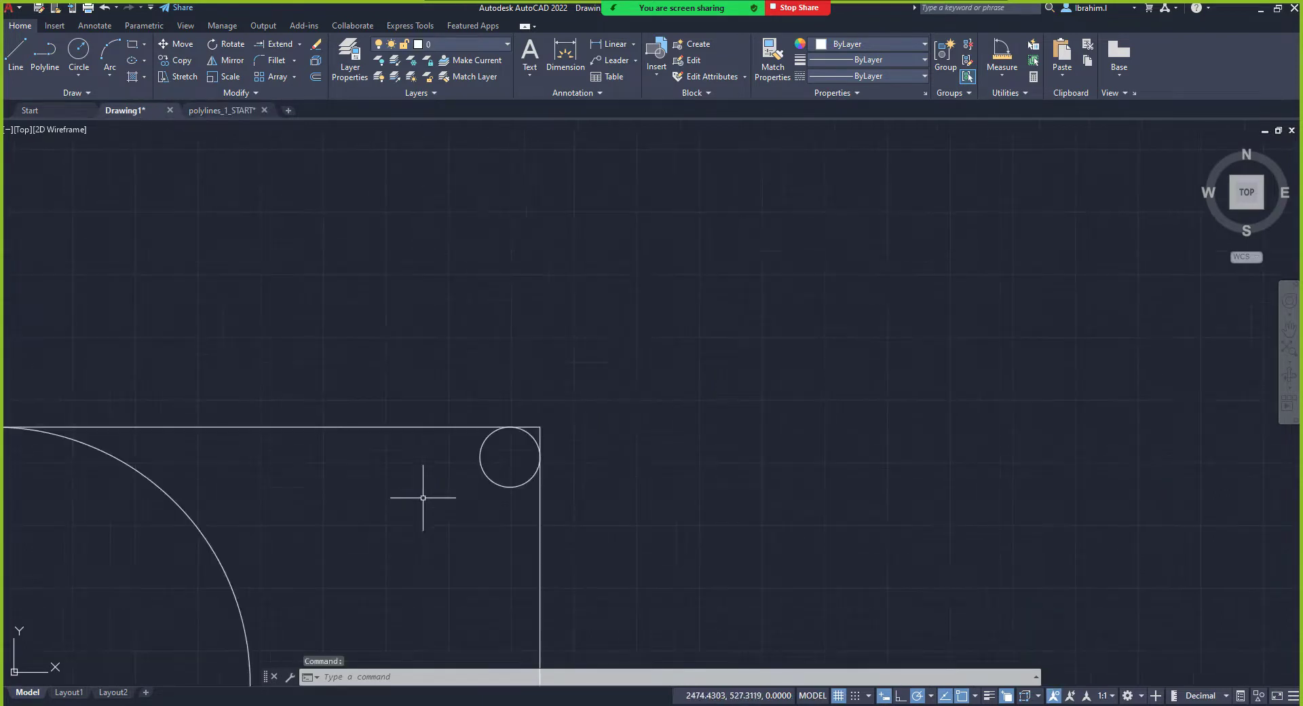
{"action": "scroll", "coordinate": [605, 340], "scroll_direction": "down", "scroll_amount": 8}
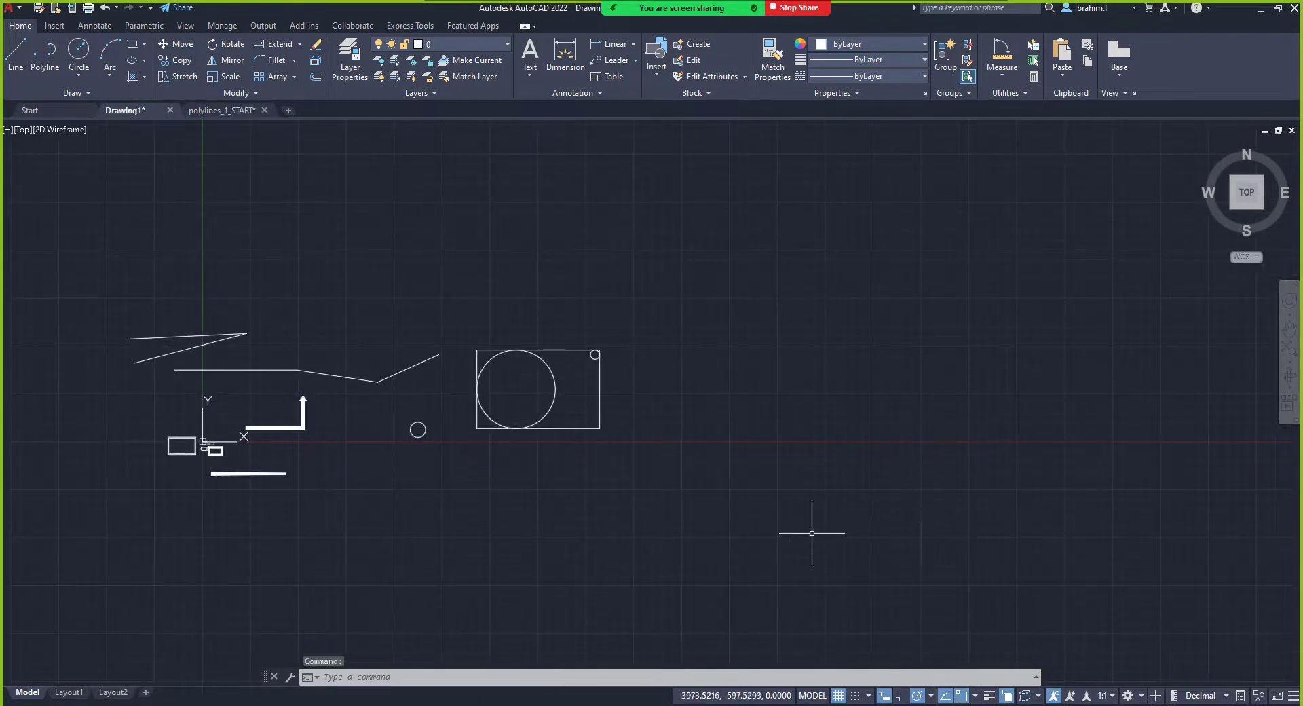
Step: Return to the polylines_1_START drawing and check the object snap modes against the floor plan
{"action": "left_click", "coordinate": [218, 111]}
{"action": "scroll", "coordinate": [501, 331], "scroll_direction": "down", "scroll_amount": 4}
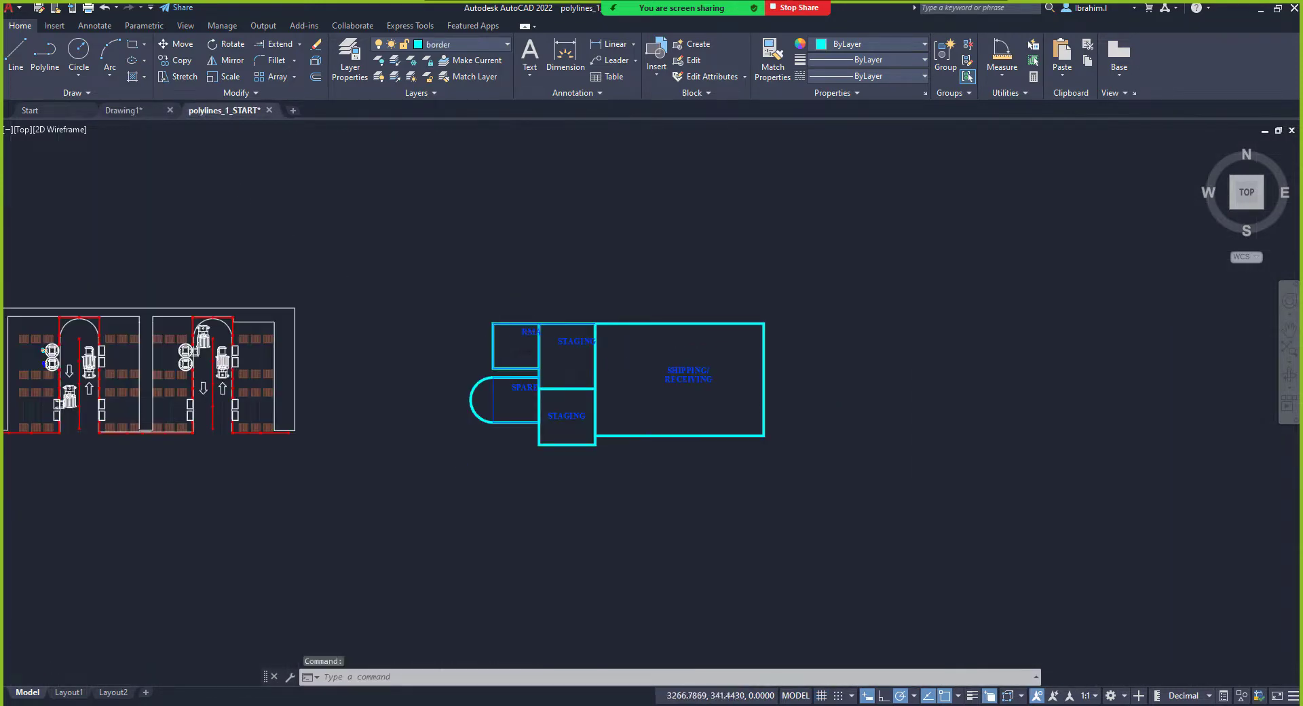
{"action": "scroll", "coordinate": [799, 422], "scroll_direction": "up", "scroll_amount": 2}
{"action": "scroll", "coordinate": [646, 378], "scroll_direction": "up", "scroll_amount": 2}
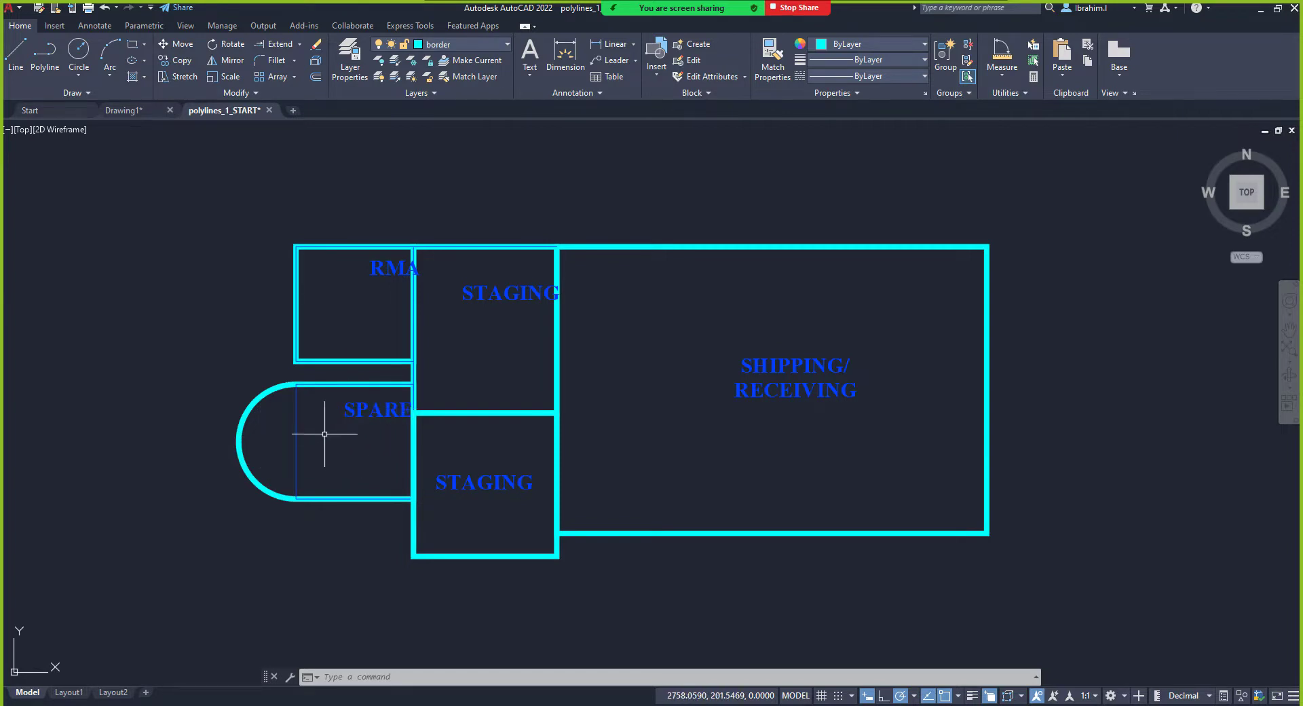
{"action": "left_click", "coordinate": [958, 697]}
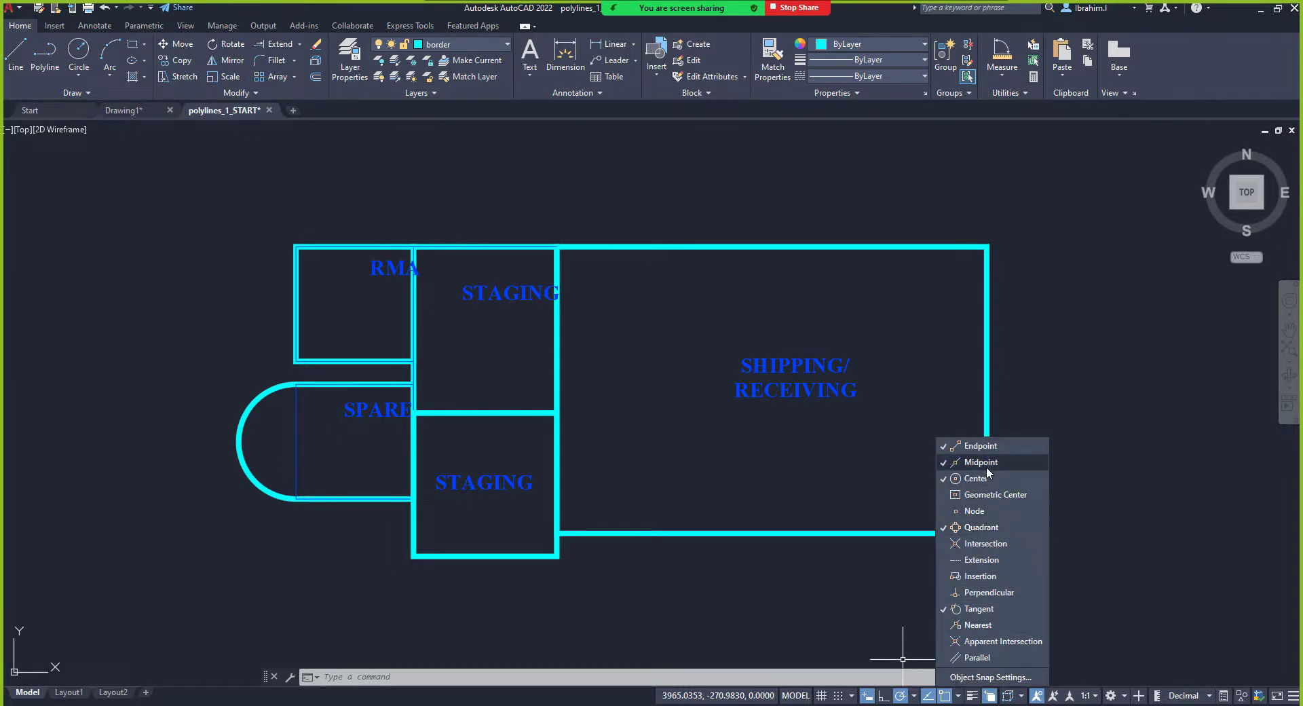
Step: Draw a rectangle about 507 units wide in the empty space above the warehouse floor plan
{"action": "left_click", "coordinate": [131, 49]}
{"action": "scroll", "coordinate": [388, 462], "scroll_direction": "down", "scroll_amount": 5}
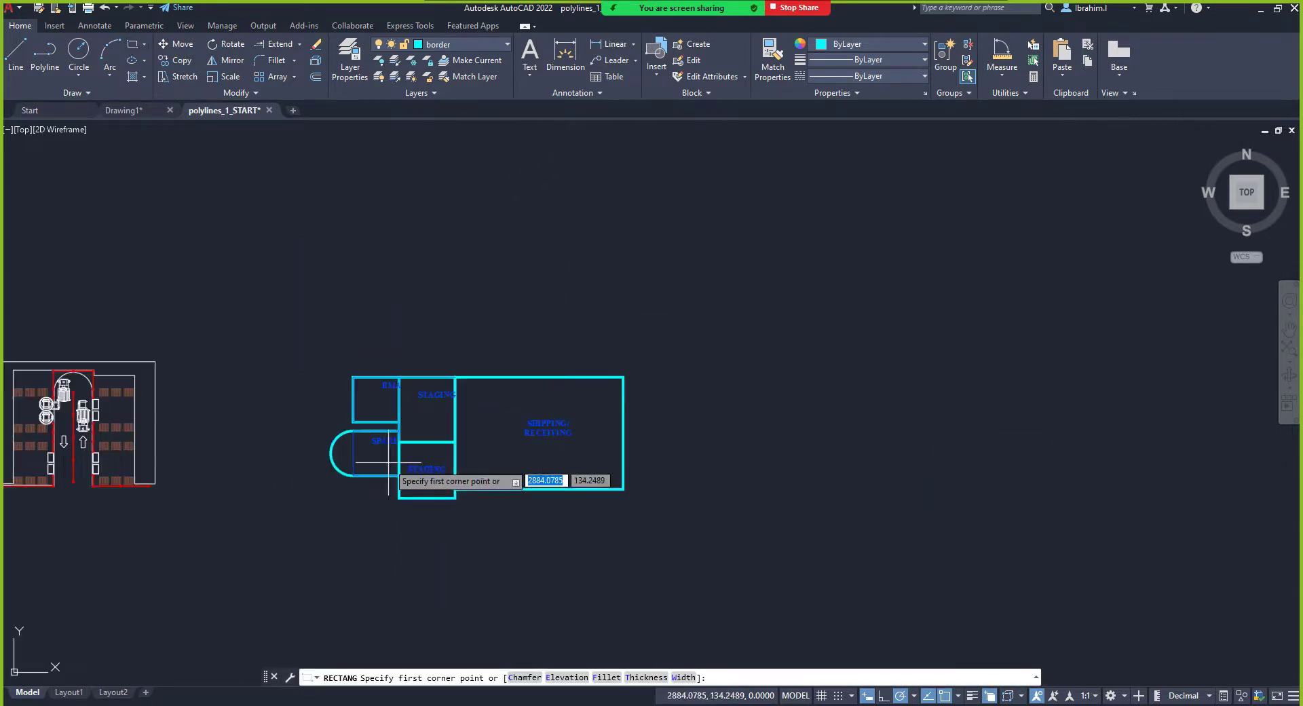
{"action": "scroll", "coordinate": [431, 319], "scroll_direction": "up", "scroll_amount": 2}
{"action": "left_click", "coordinate": [434, 244]}
{"action": "left_click", "coordinate": [587, 332]}
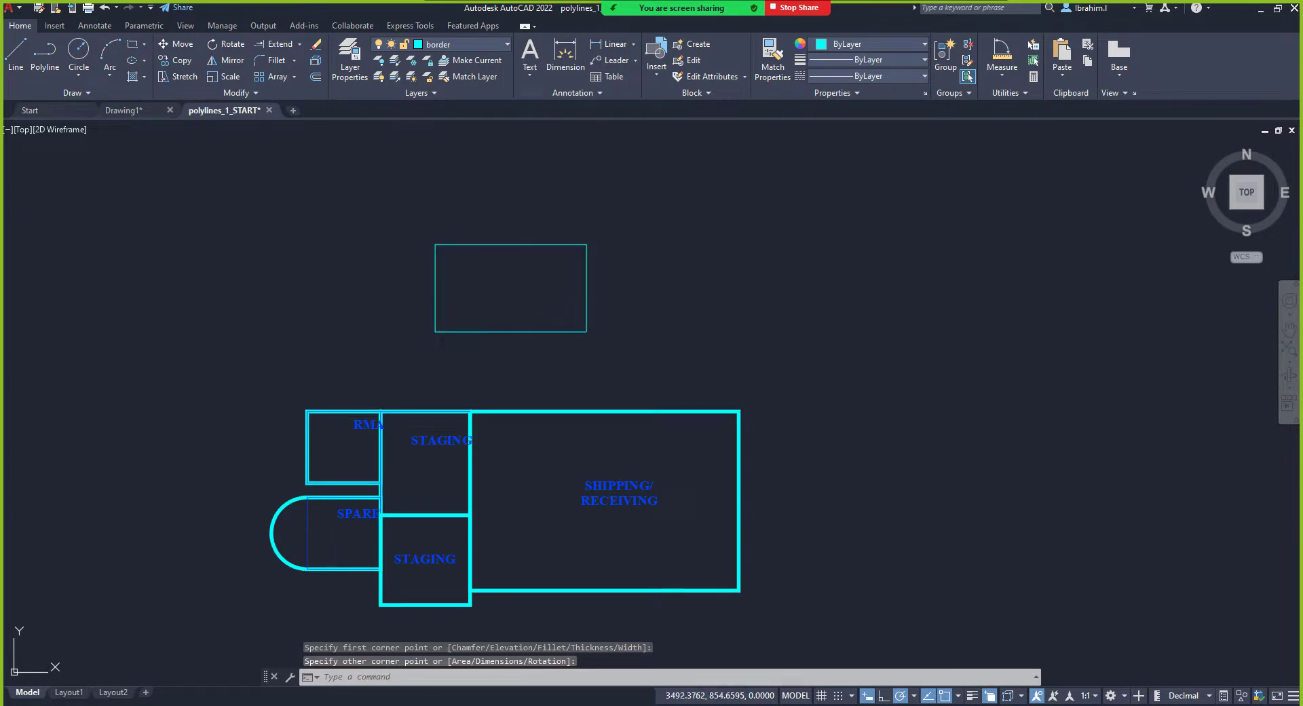
Step: Remove the upper-right vertex of the new rectangle to turn it into a triangle
{"action": "left_click", "coordinate": [547, 332]}
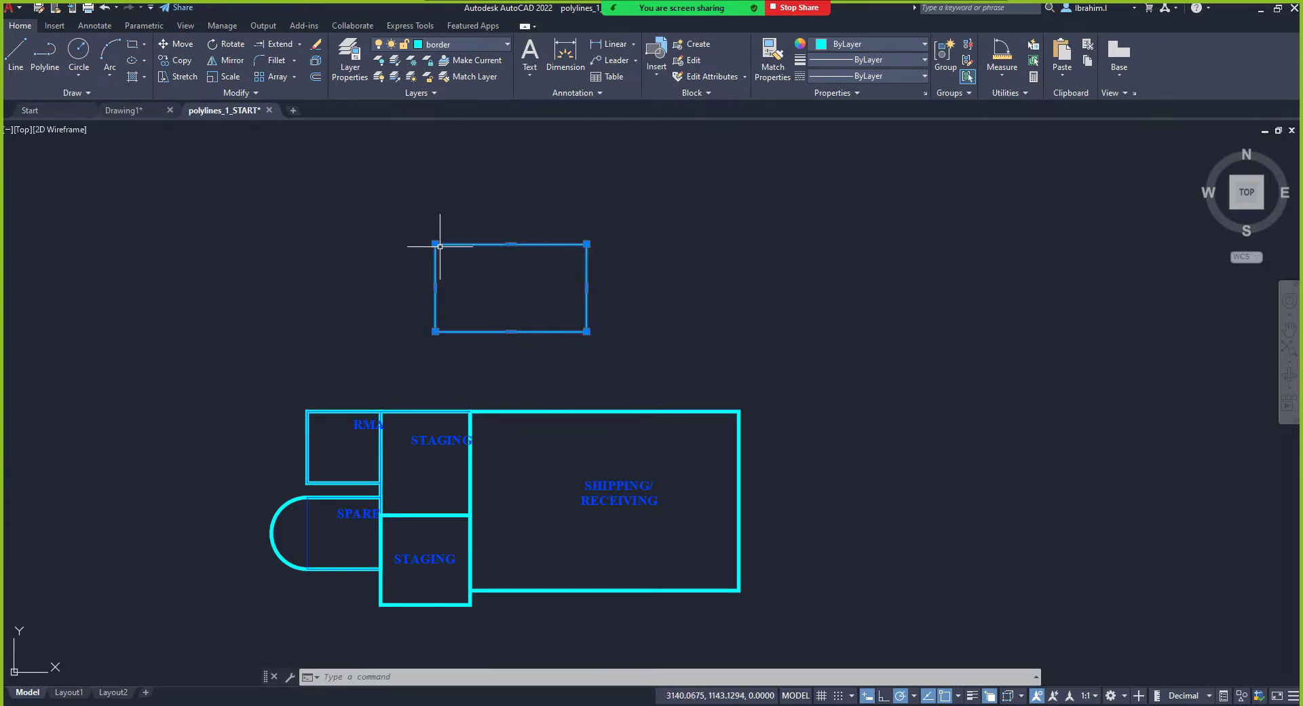
{"action": "mouse_move", "coordinate": [435, 244]}
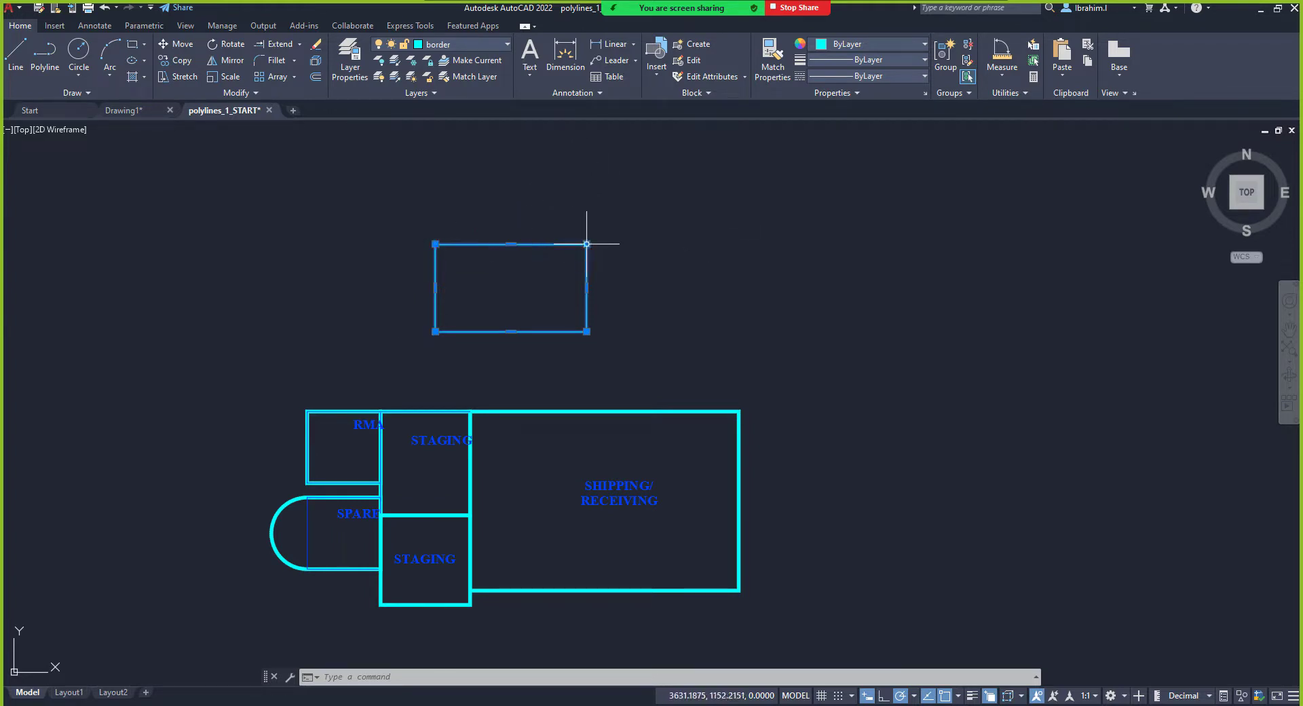
{"action": "mouse_move", "coordinate": [587, 244]}
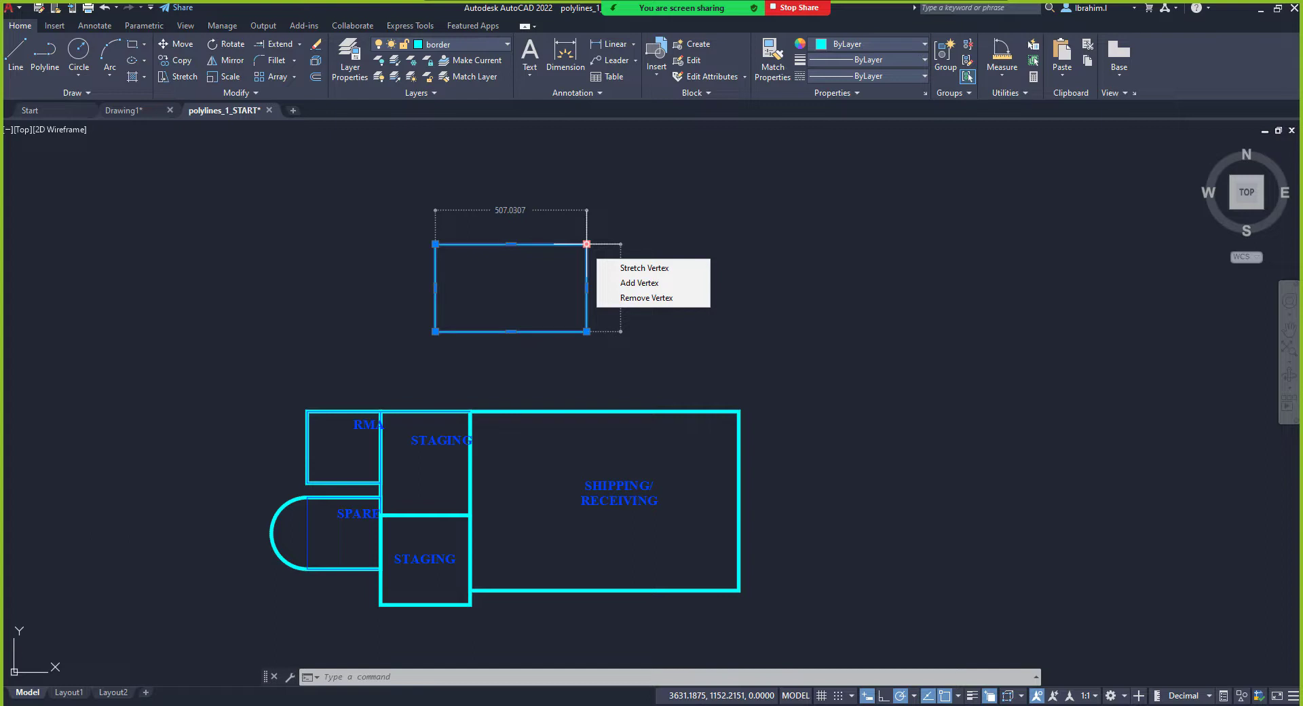
{"action": "left_click", "coordinate": [621, 298]}
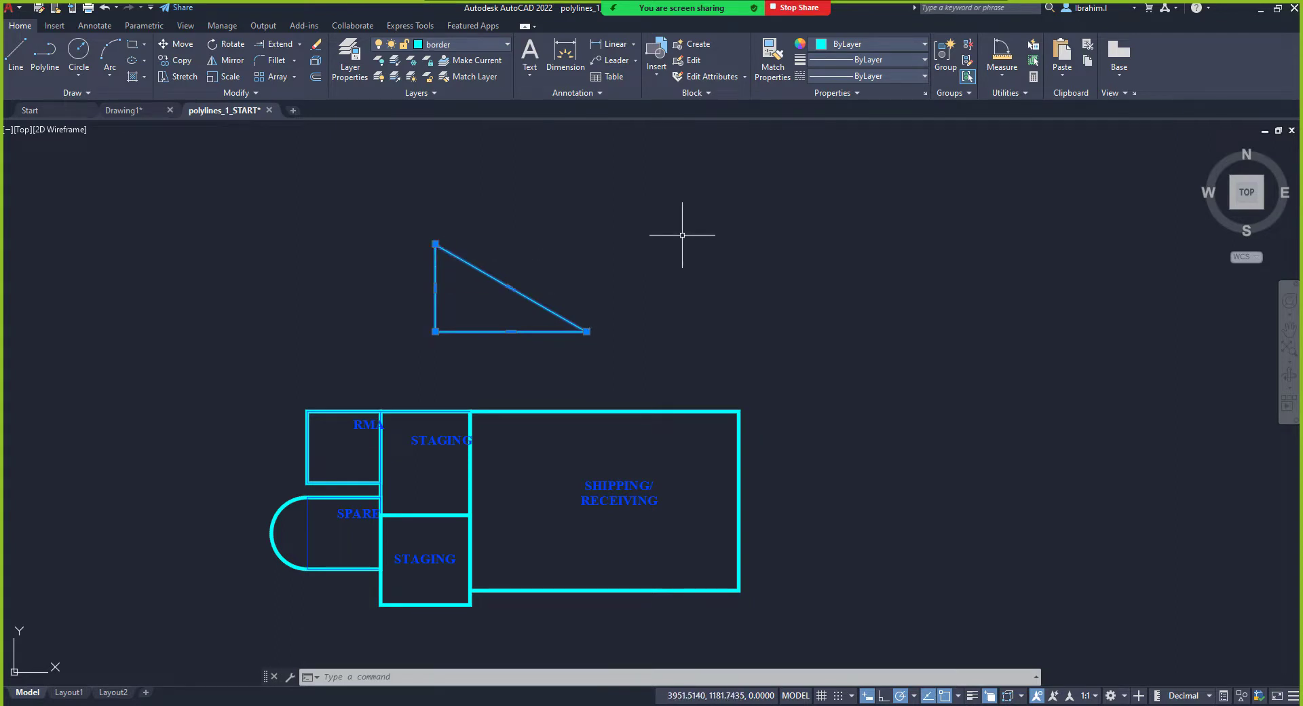
{"action": "left_click", "coordinate": [587, 331]}
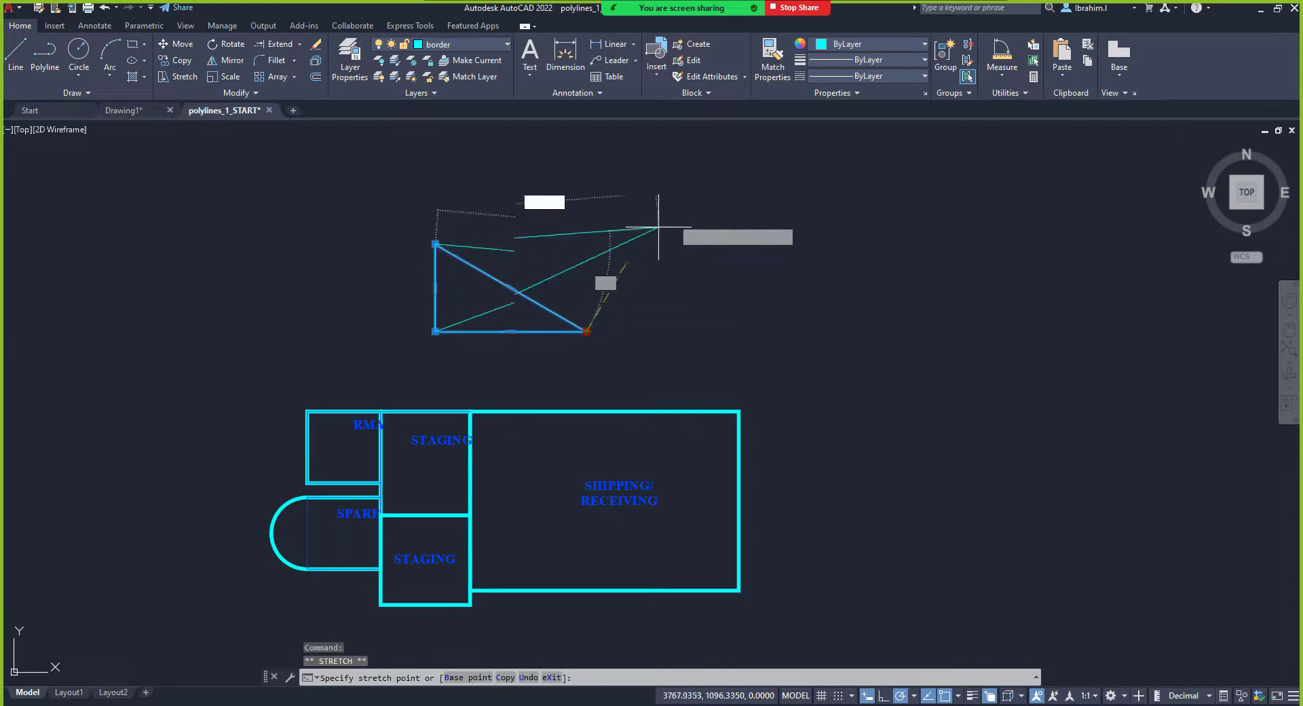
{"action": "key", "text": "Escape"}
{"action": "key", "text": "Escape"}
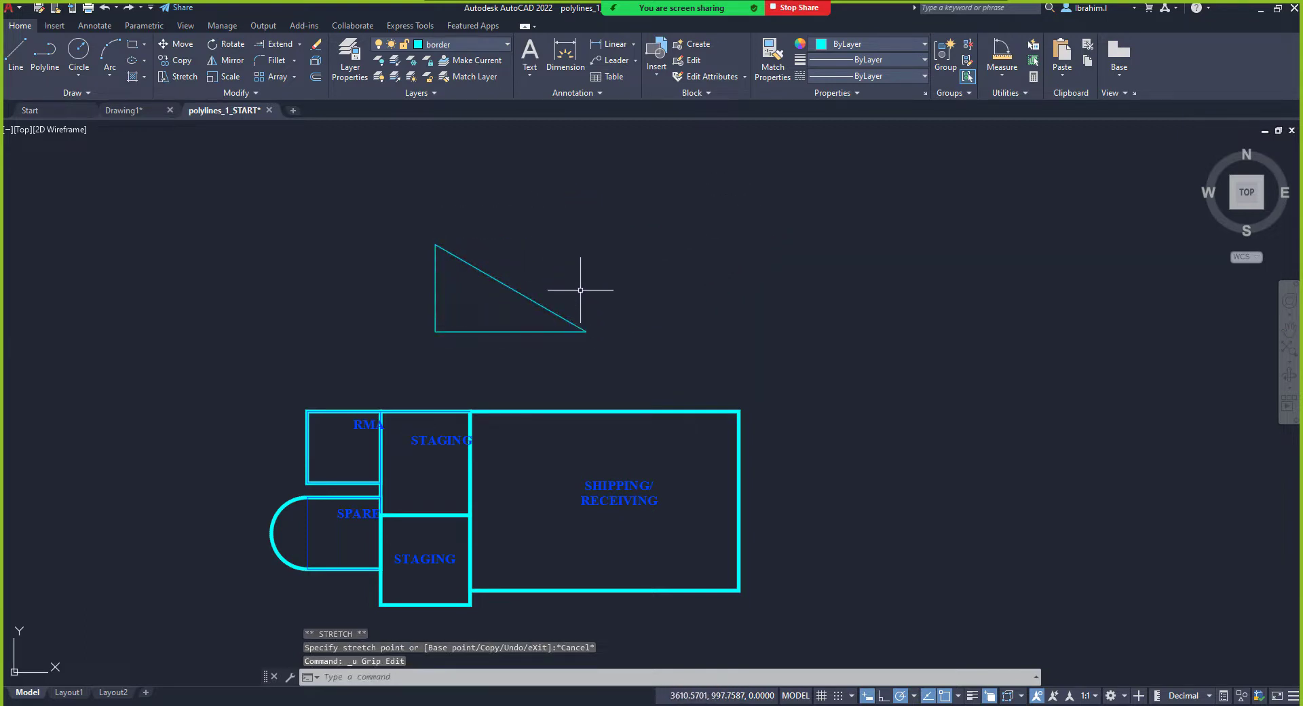
Step: Undo the vertex removal on the practice rectangle and inspect the grips on its corners and edges
{"action": "key", "text": "ctrl+z"}
{"action": "left_click", "coordinate": [595, 252]}
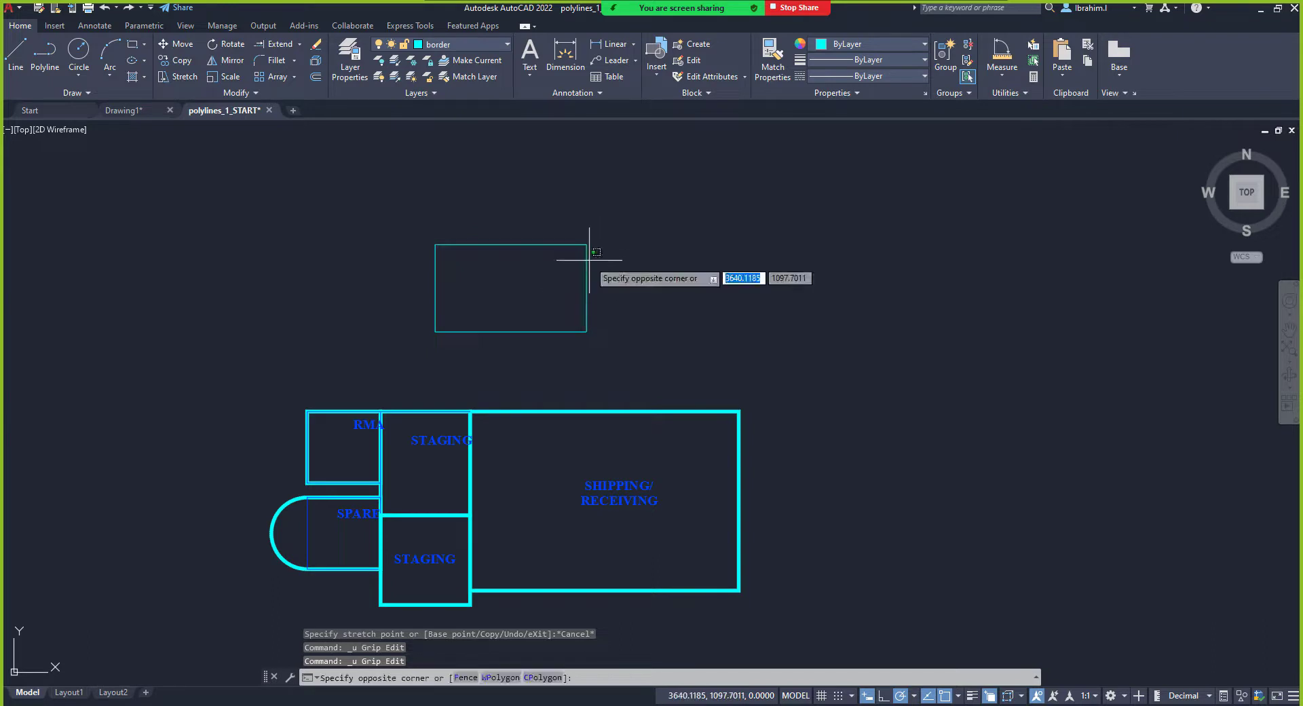
{"action": "left_click", "coordinate": [586, 259]}
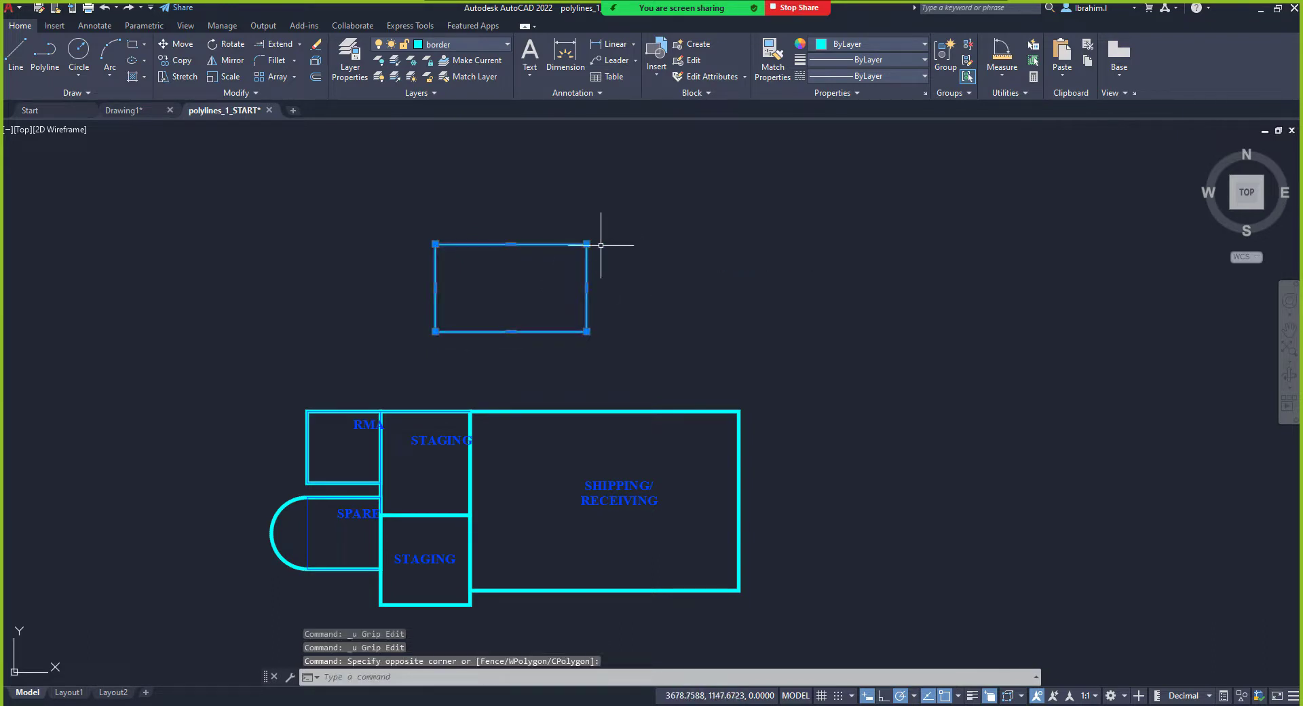
{"action": "mouse_move", "coordinate": [586, 243]}
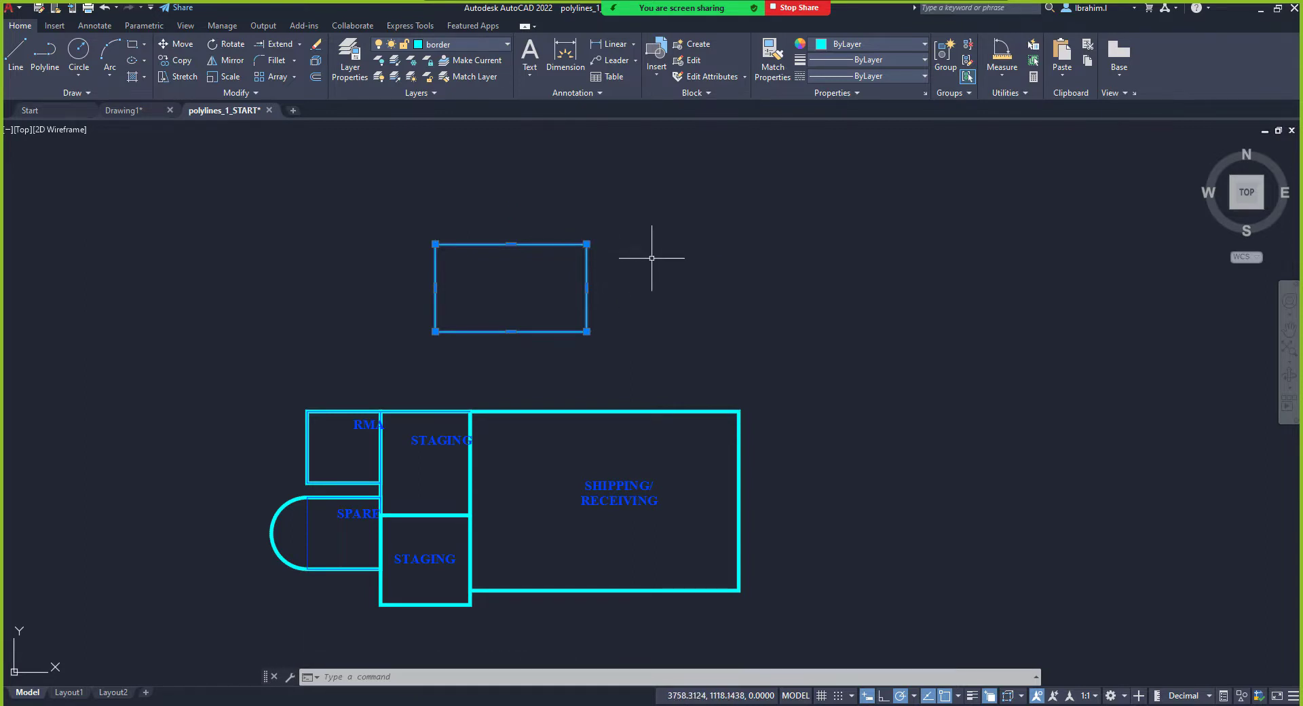
{"action": "key", "text": "Escape"}
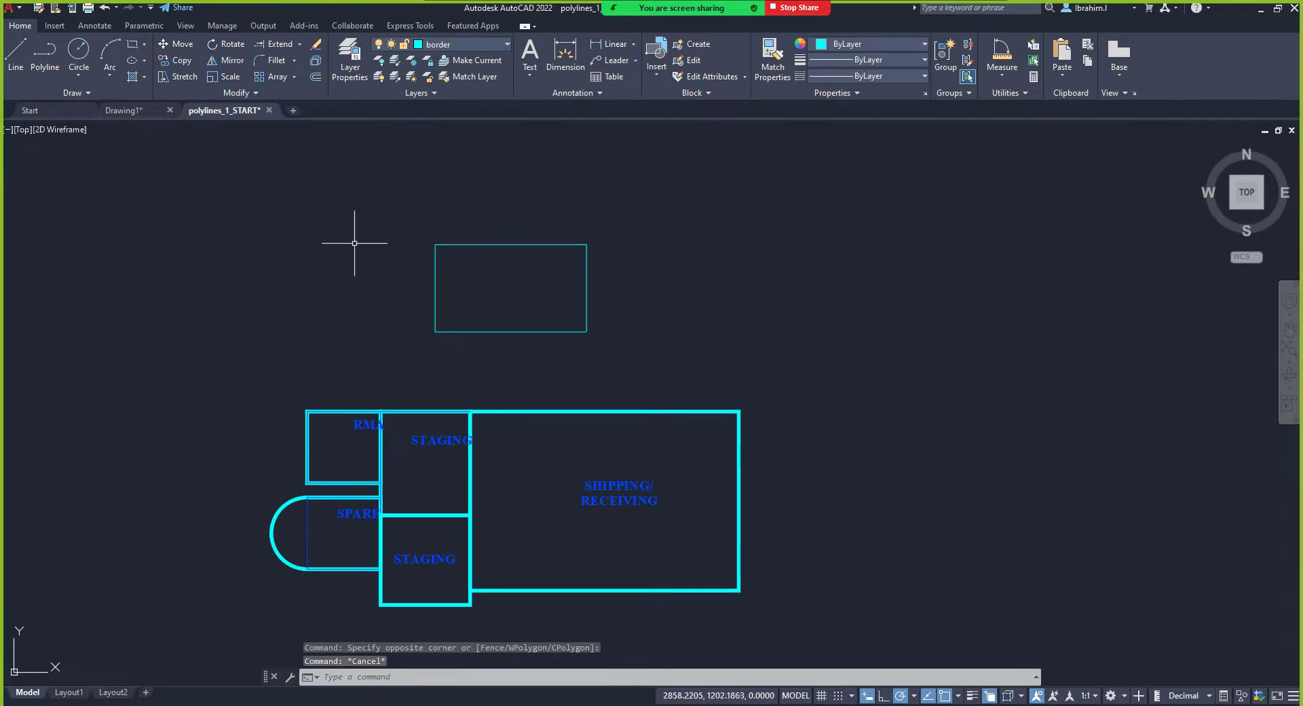
{"action": "left_click", "coordinate": [493, 243]}
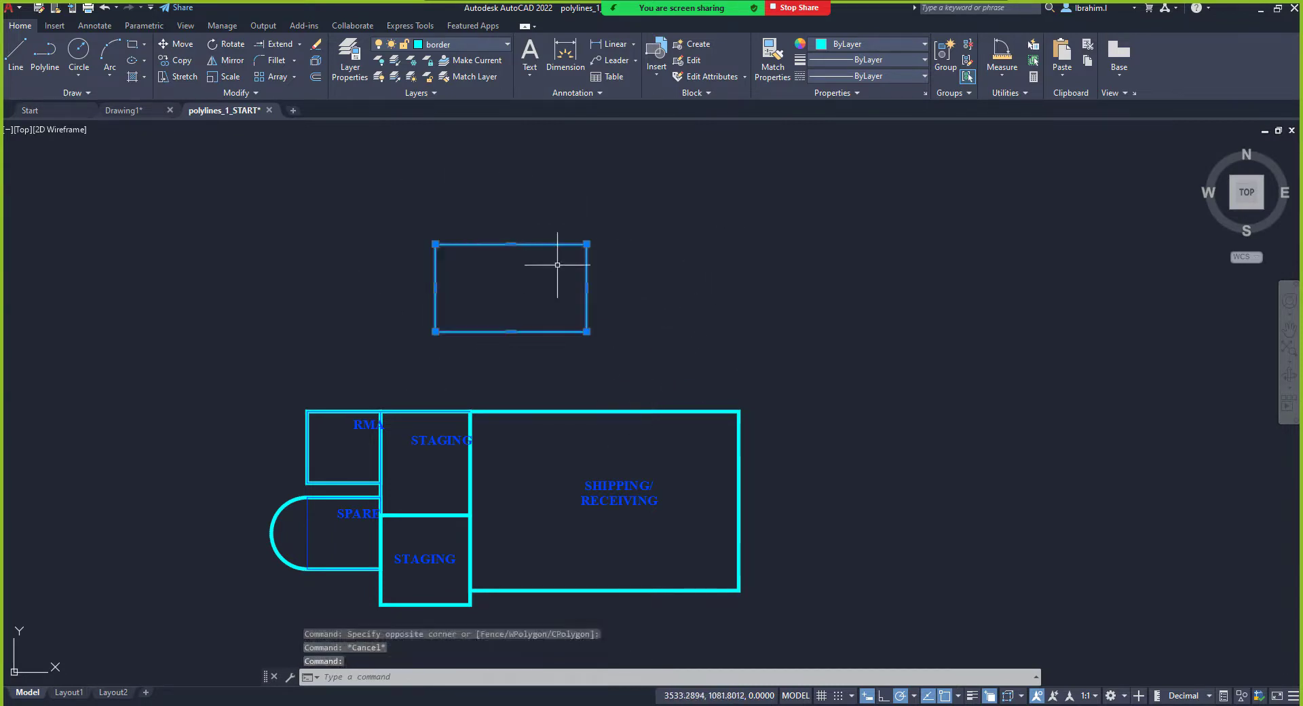
{"action": "key", "text": "Escape"}
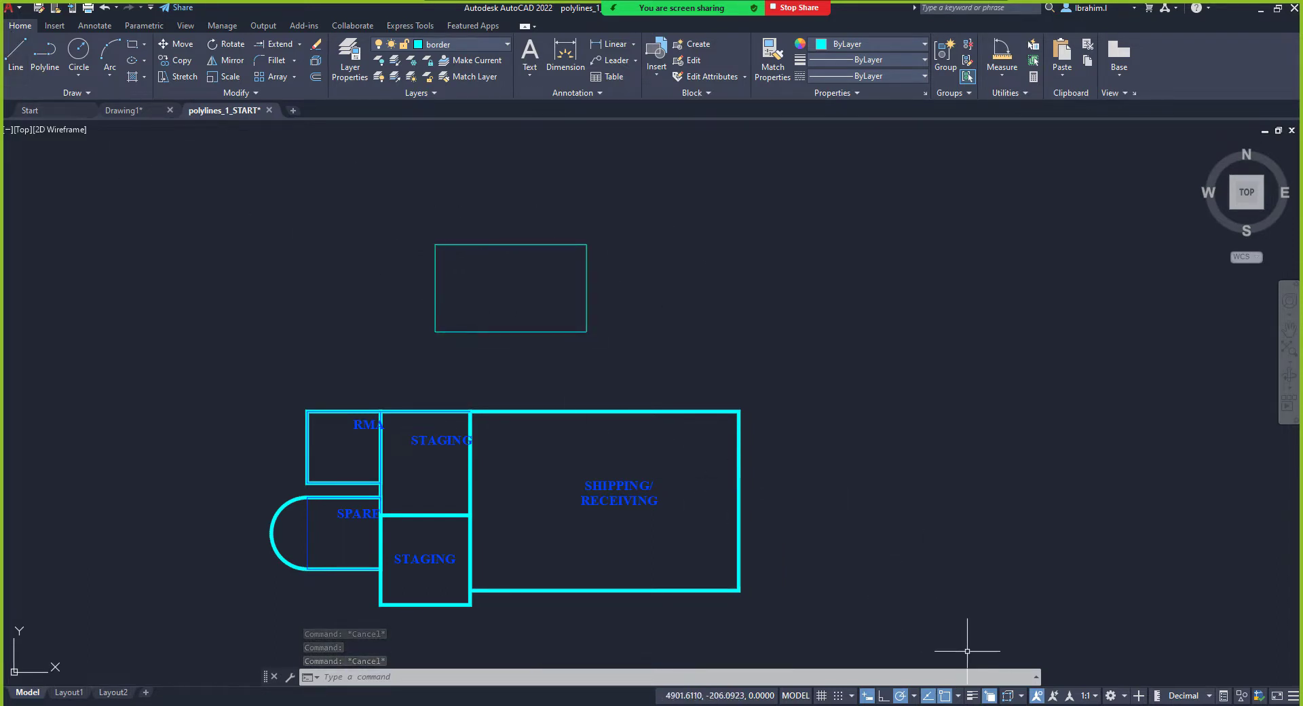
Step: Turn off the Tangent, Quadrant, Center and Midpoint object snaps, keeping only Endpoint active
{"action": "left_click", "coordinate": [957, 694]}
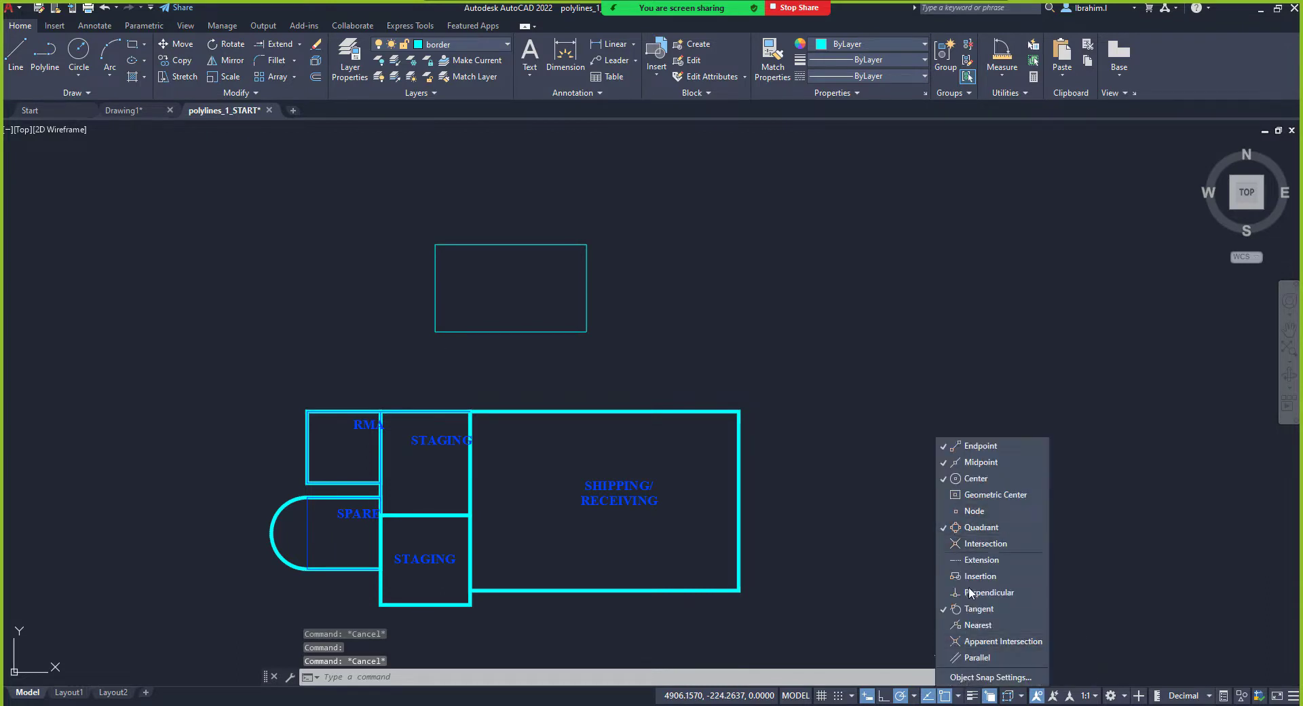
{"action": "left_click", "coordinate": [970, 608]}
{"action": "left_click", "coordinate": [969, 534]}
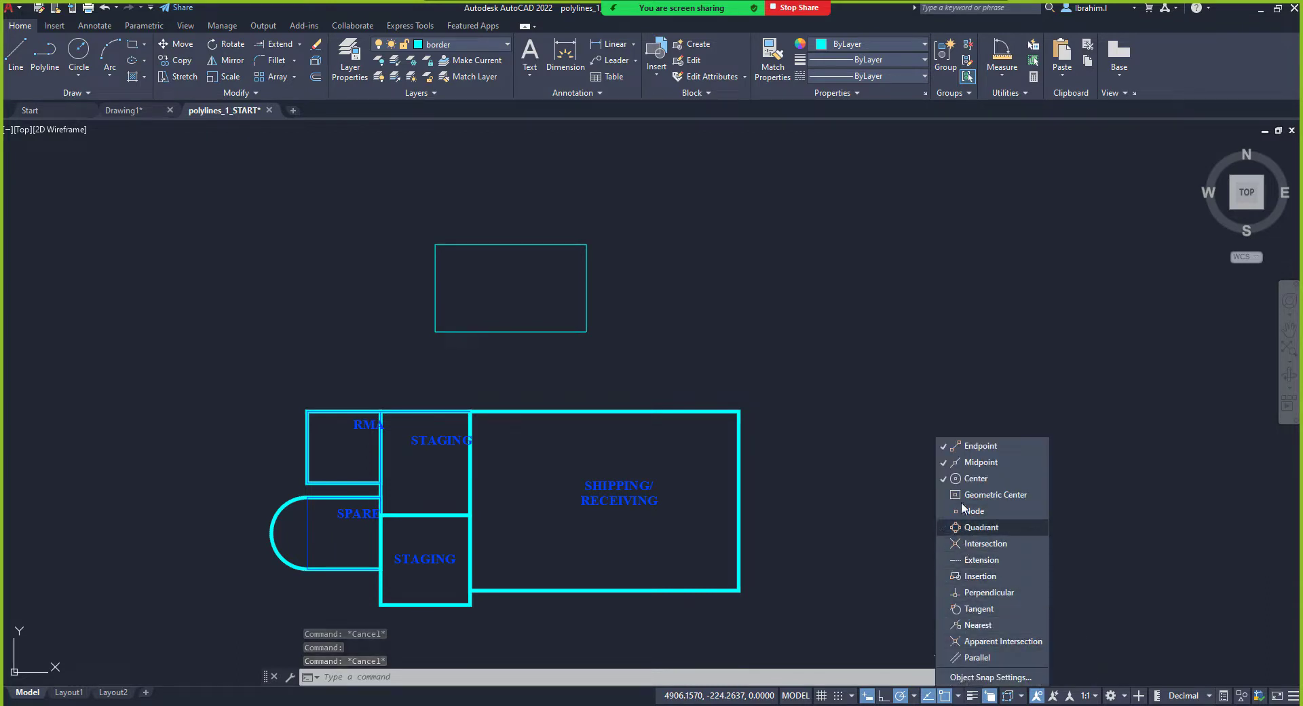
{"action": "left_click", "coordinate": [970, 462]}
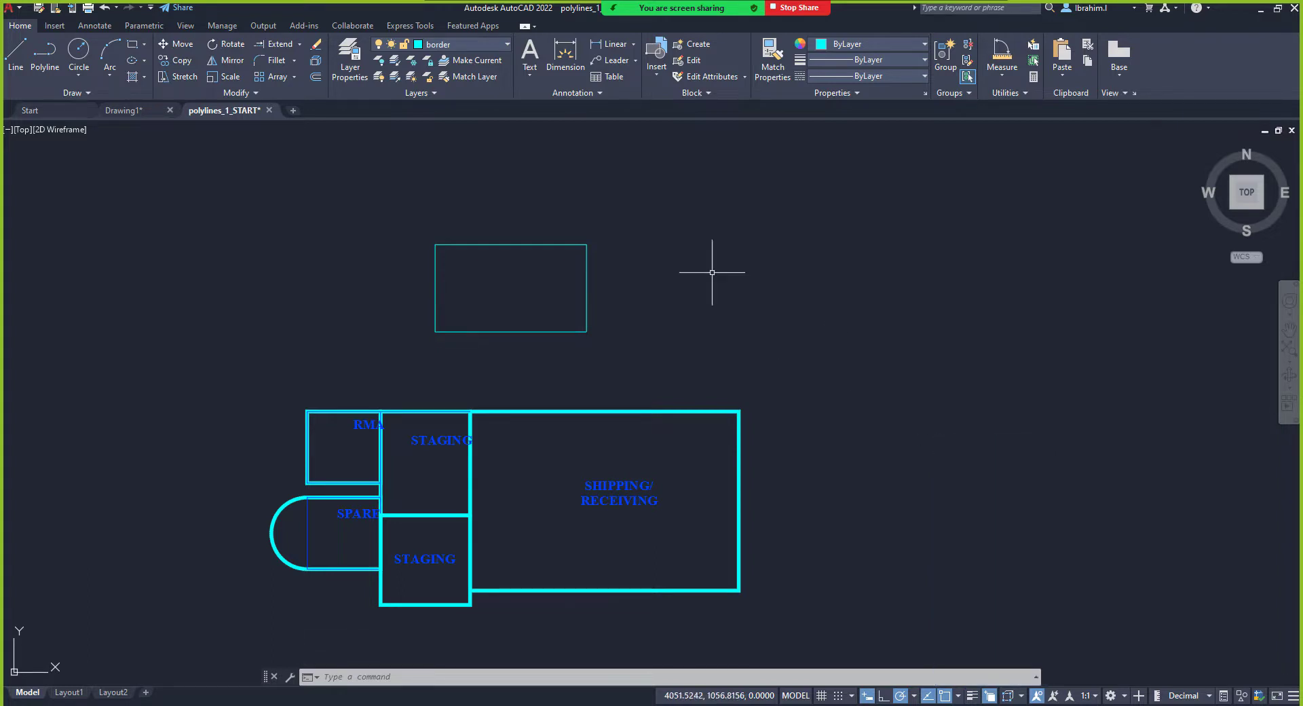
Step: Check the Endpoint snap at the practice rectangle's upper-left corner with the Line tool
{"action": "left_click", "coordinate": [17, 58]}
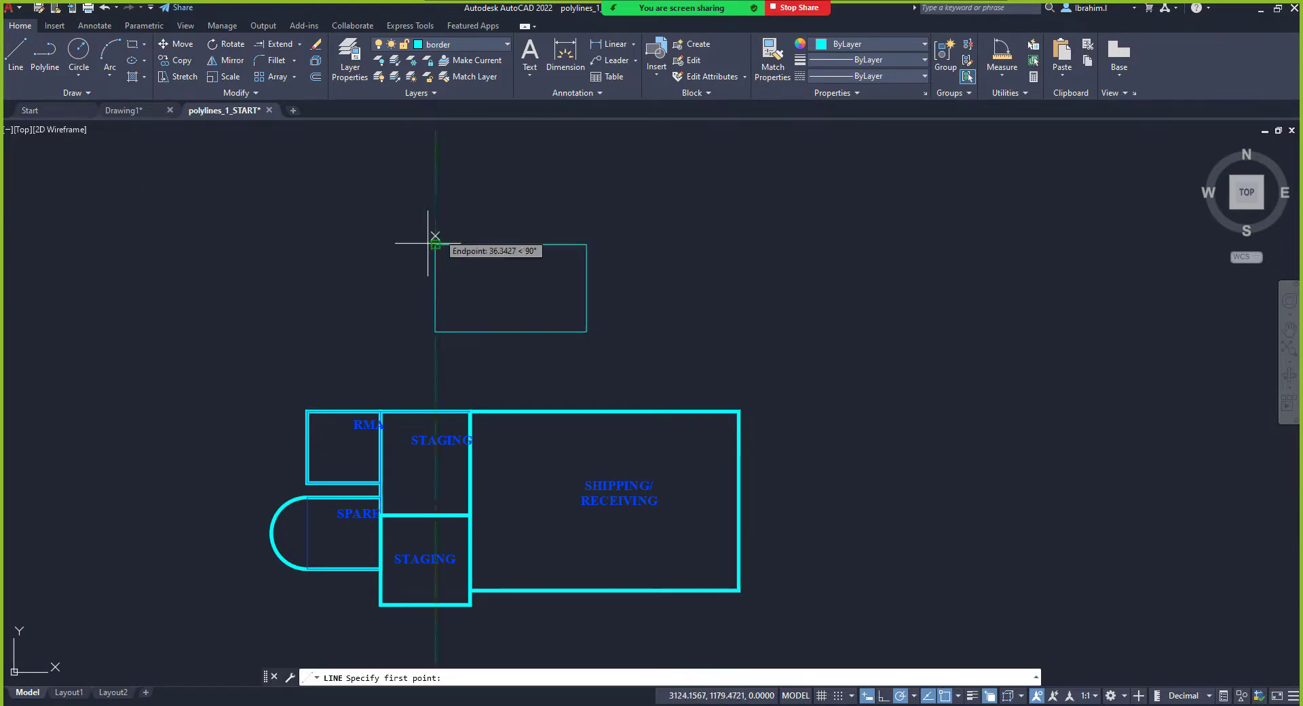
{"action": "scroll", "coordinate": [431, 242], "scroll_direction": "up", "scroll_amount": 2}
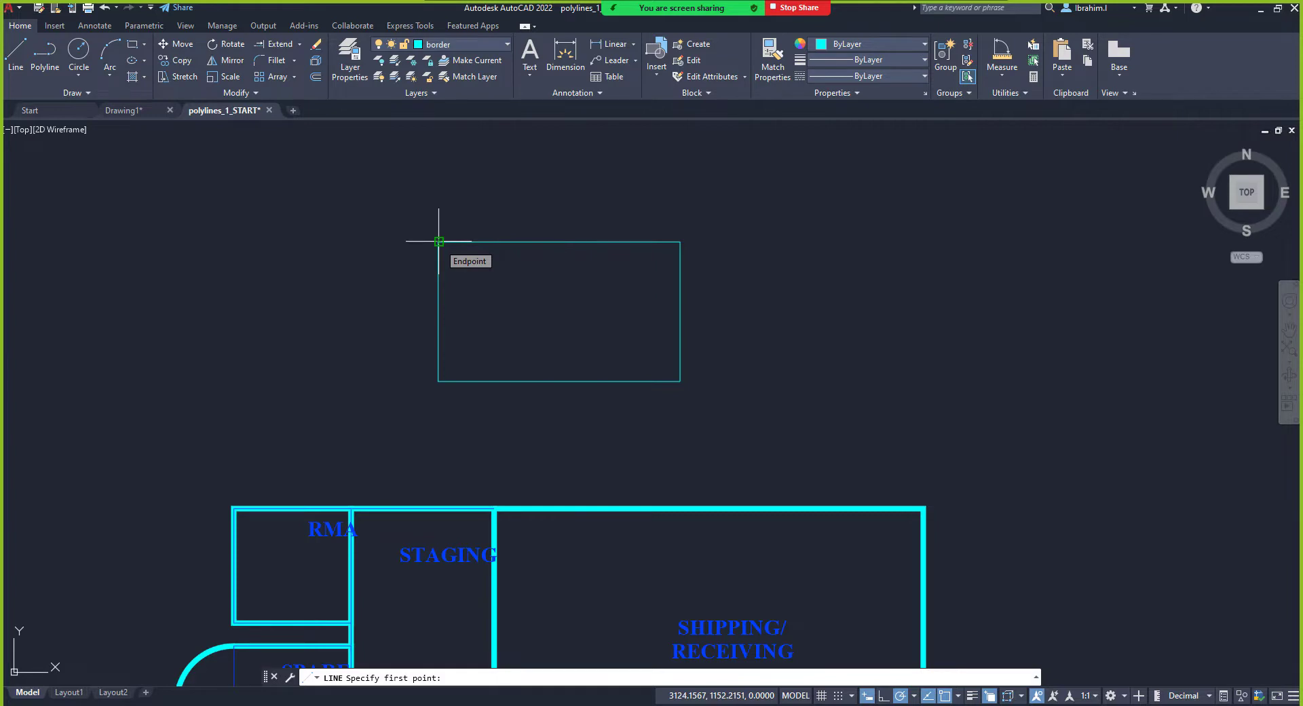
{"action": "scroll", "coordinate": [353, 323], "scroll_direction": "down", "scroll_amount": 2}
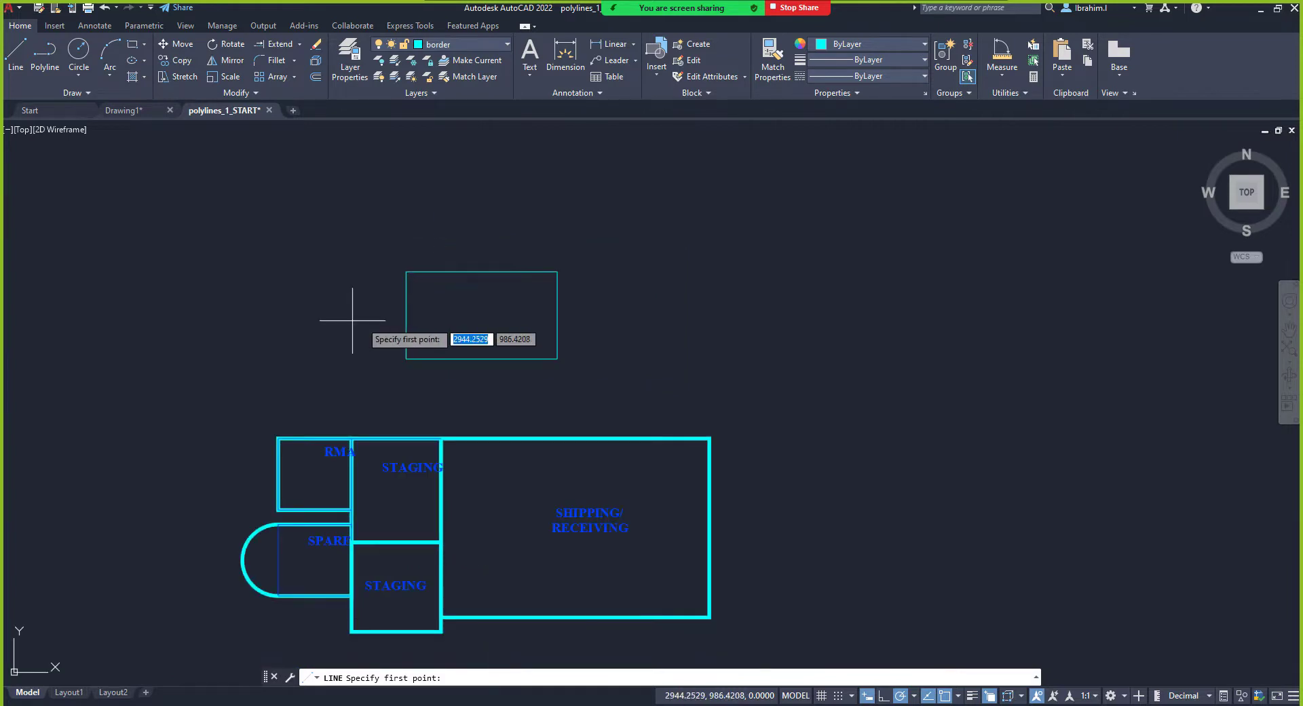
Step: Draw a single slanted line in the empty space to the right of the practice rectangle
{"action": "left_click", "coordinate": [16, 53]}
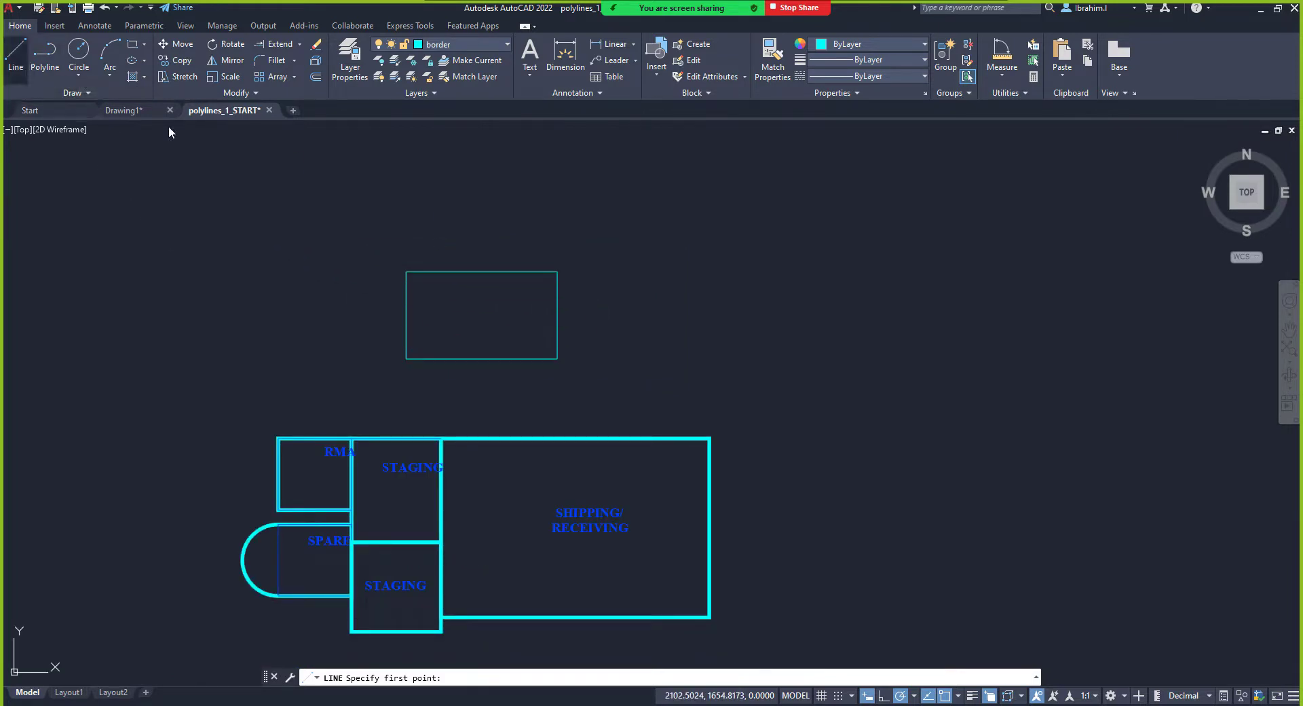
{"action": "left_click", "coordinate": [704, 339]}
{"action": "left_click", "coordinate": [772, 221]}
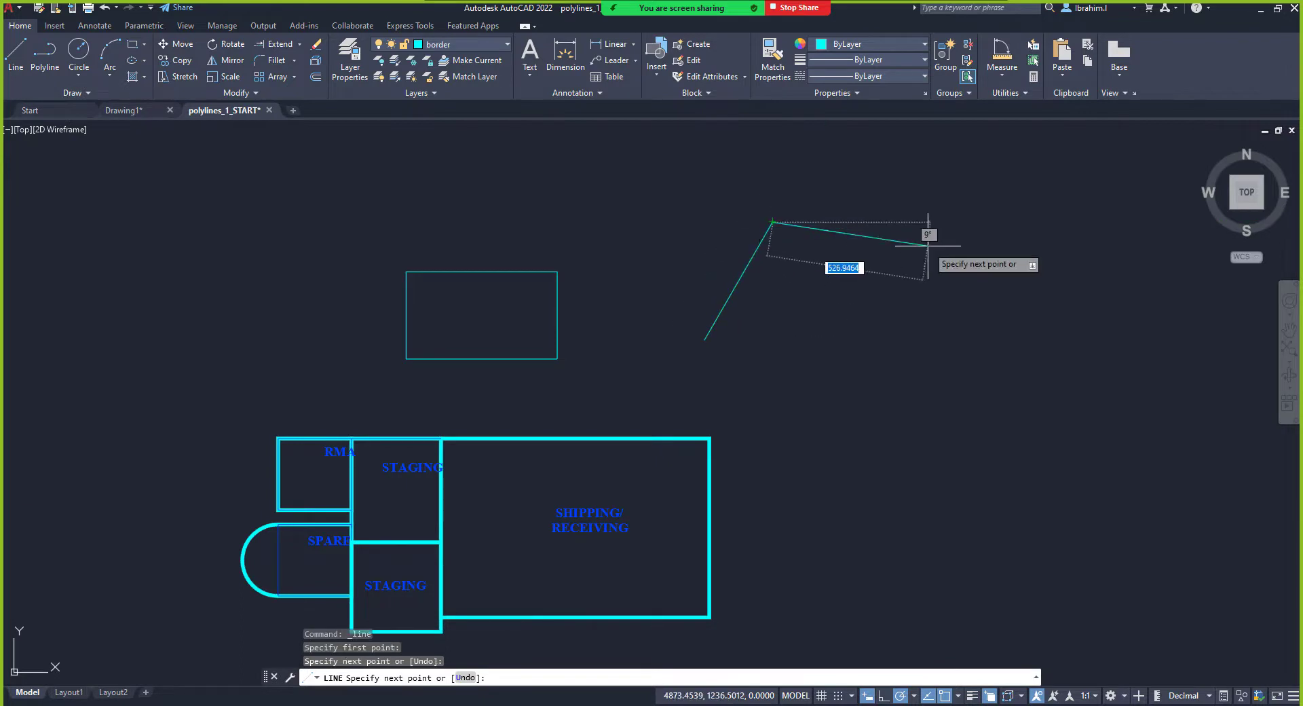
{"action": "left_click", "coordinate": [16, 52]}
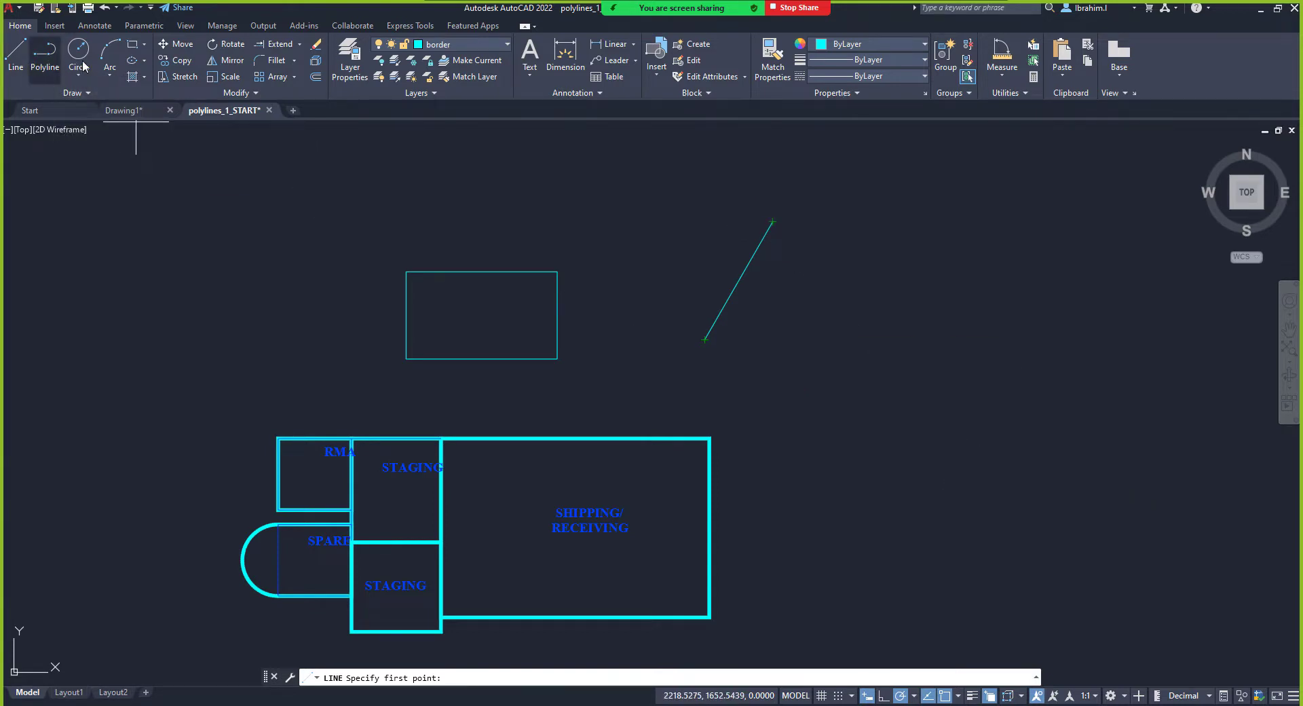
Step: Draw a three-point arc to the right of the slanted line, bulging upward
{"action": "left_click", "coordinate": [110, 55]}
{"action": "left_click", "coordinate": [856, 359]}
{"action": "left_click", "coordinate": [878, 262]}
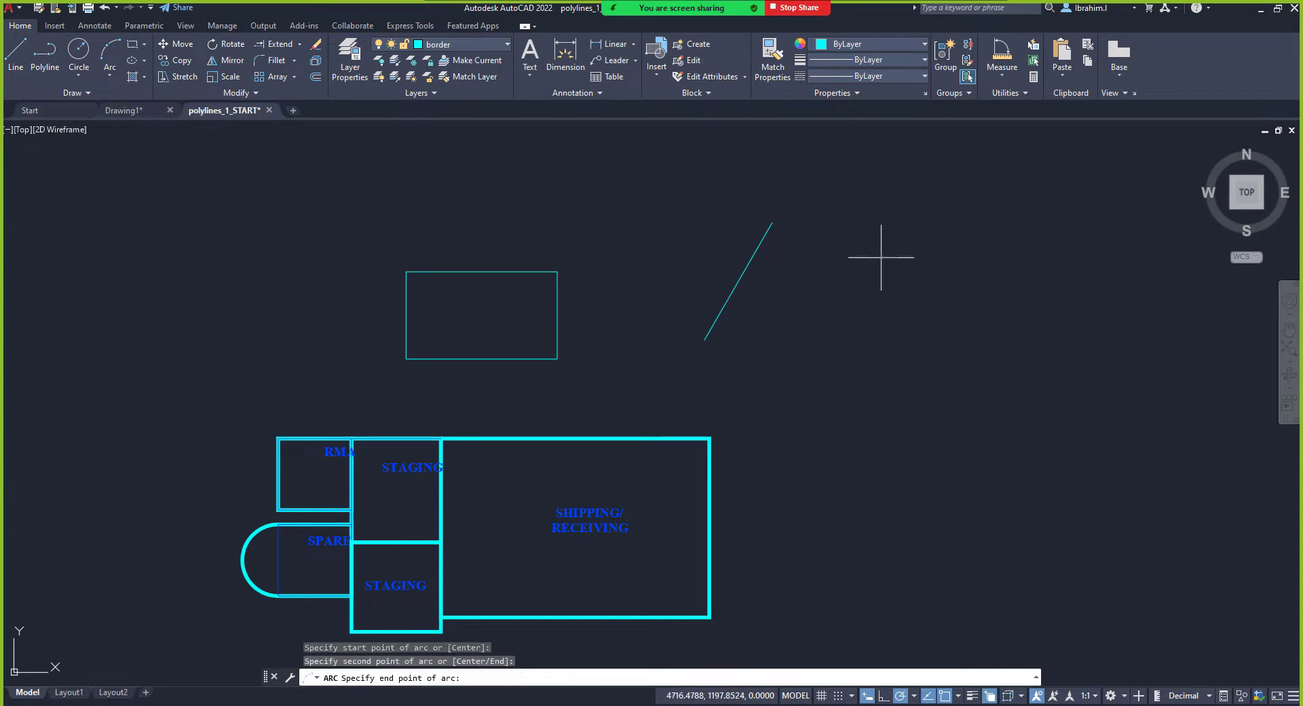
{"action": "left_click", "coordinate": [1059, 271]}
Step: Draw a large circle below the arc, to the right of the warehouse floor plan
{"action": "left_click", "coordinate": [6, 66]}
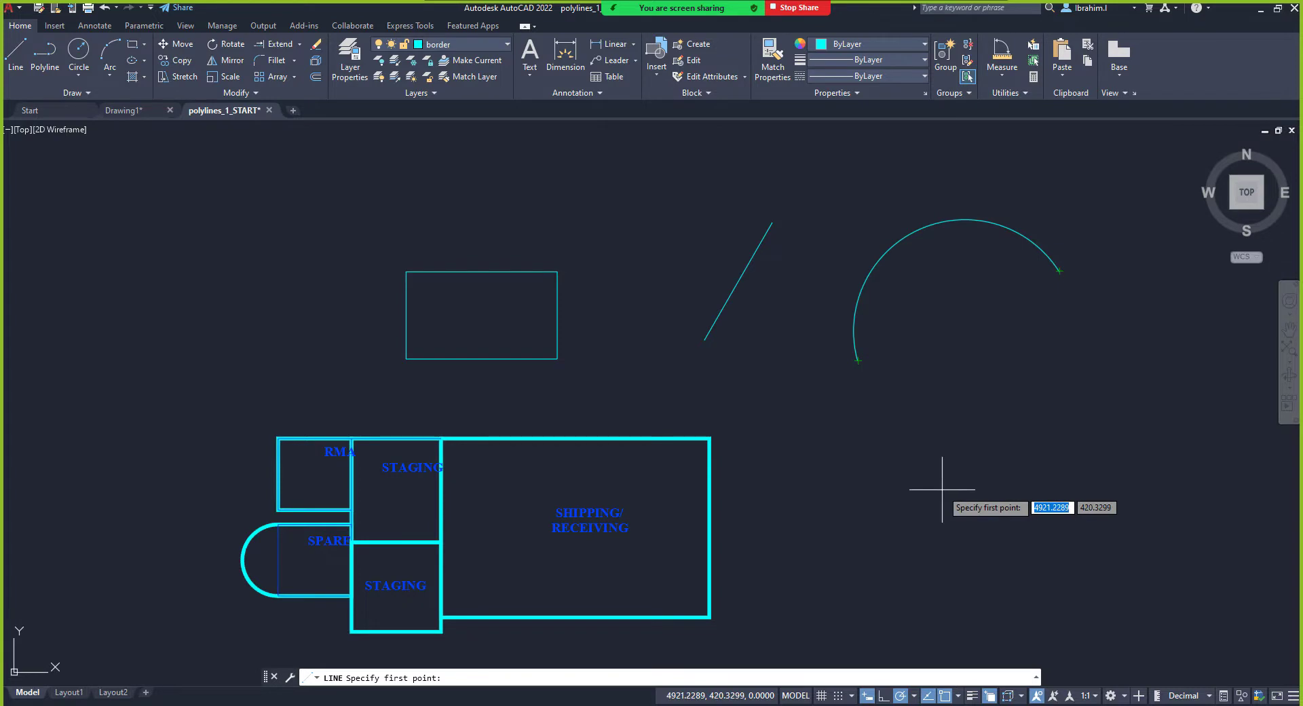
{"action": "left_click", "coordinate": [78, 51]}
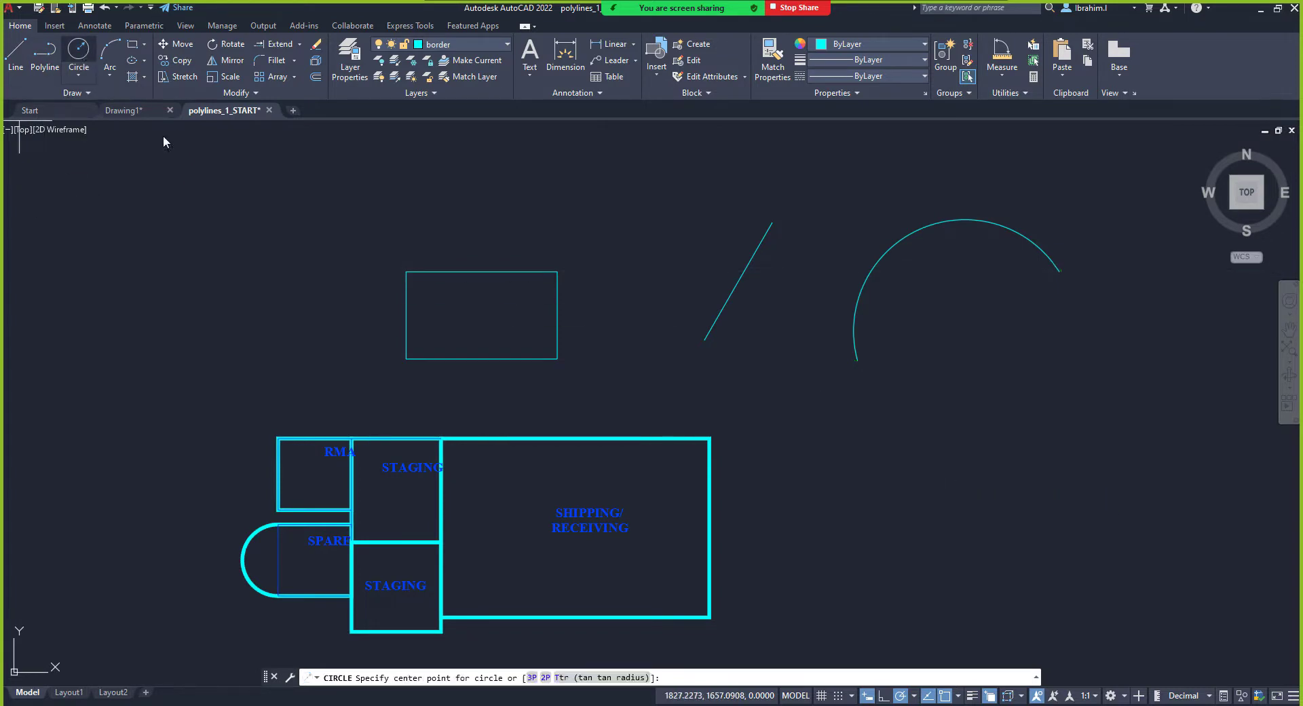
{"action": "left_click", "coordinate": [1030, 462]}
{"action": "left_click", "coordinate": [1100, 375]}
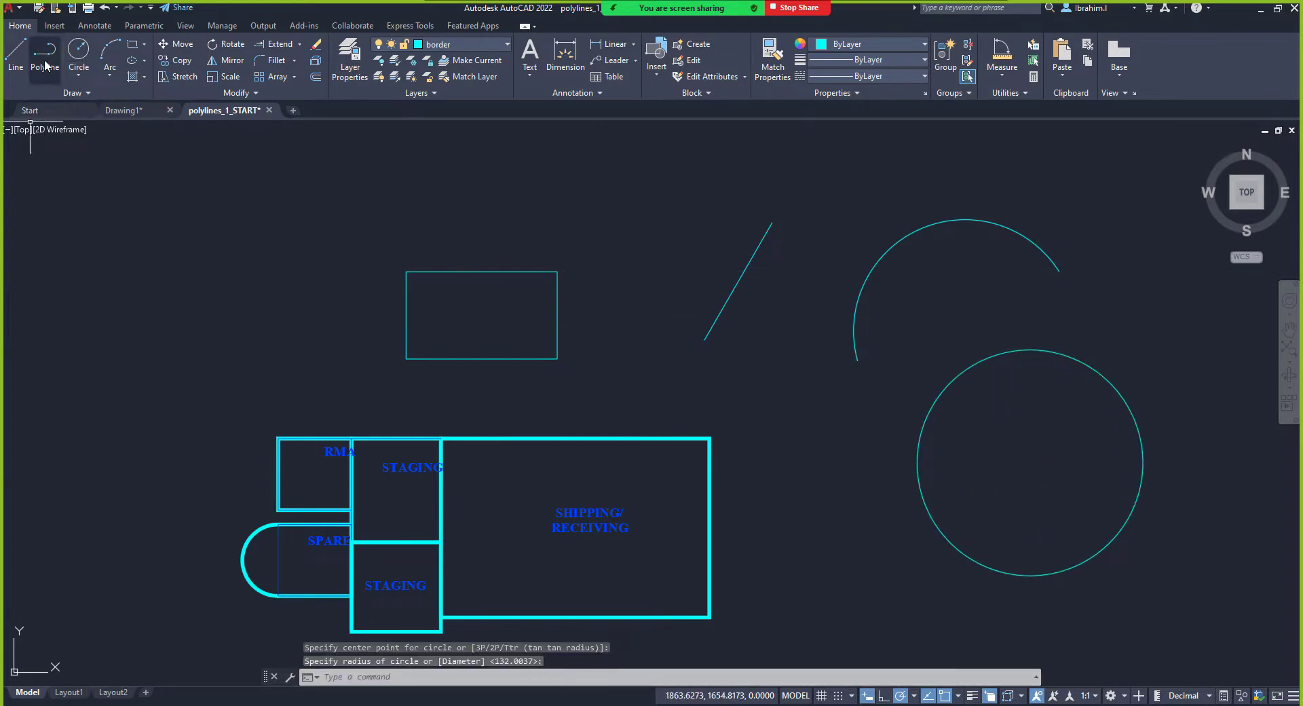
Step: Enable the Center and Midpoint object snaps and test them on the circle, arc and slanted line with the Line tool
{"action": "left_click", "coordinate": [16, 51]}
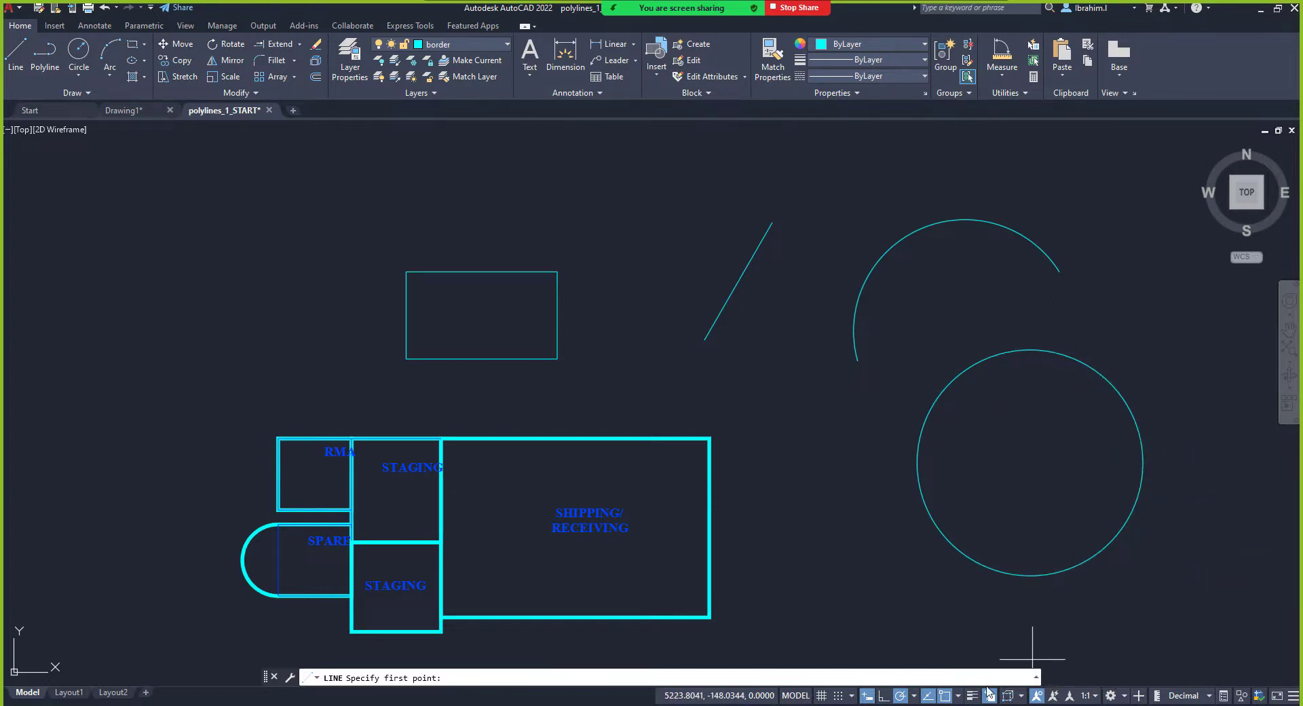
{"action": "left_click", "coordinate": [958, 695]}
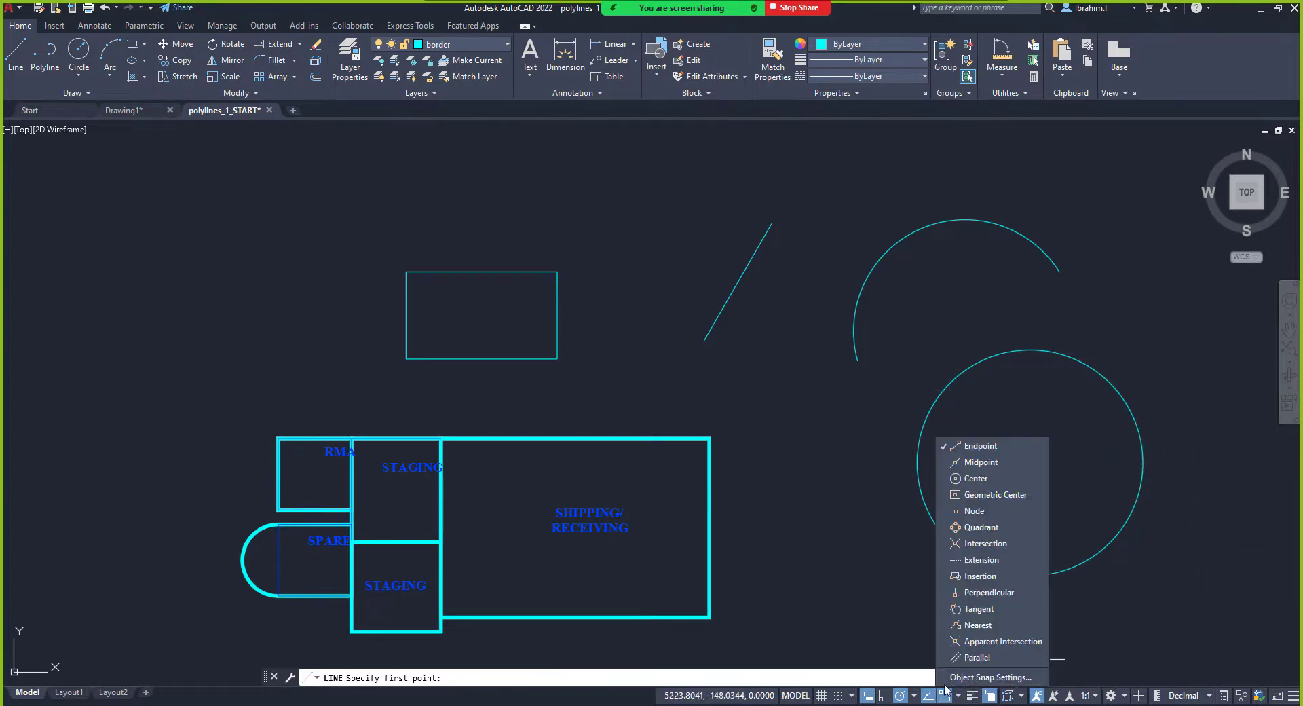
{"action": "left_click", "coordinate": [976, 485]}
{"action": "left_click", "coordinate": [859, 541]}
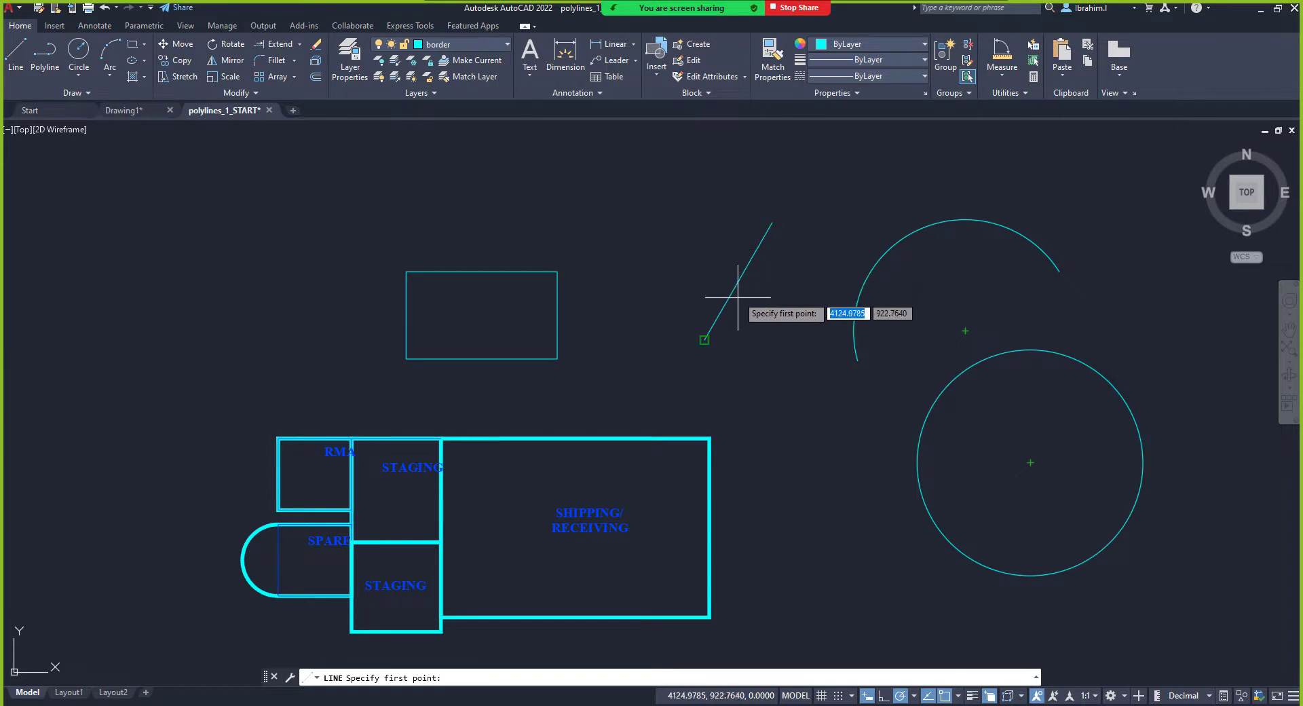
{"action": "left_click", "coordinate": [959, 697]}
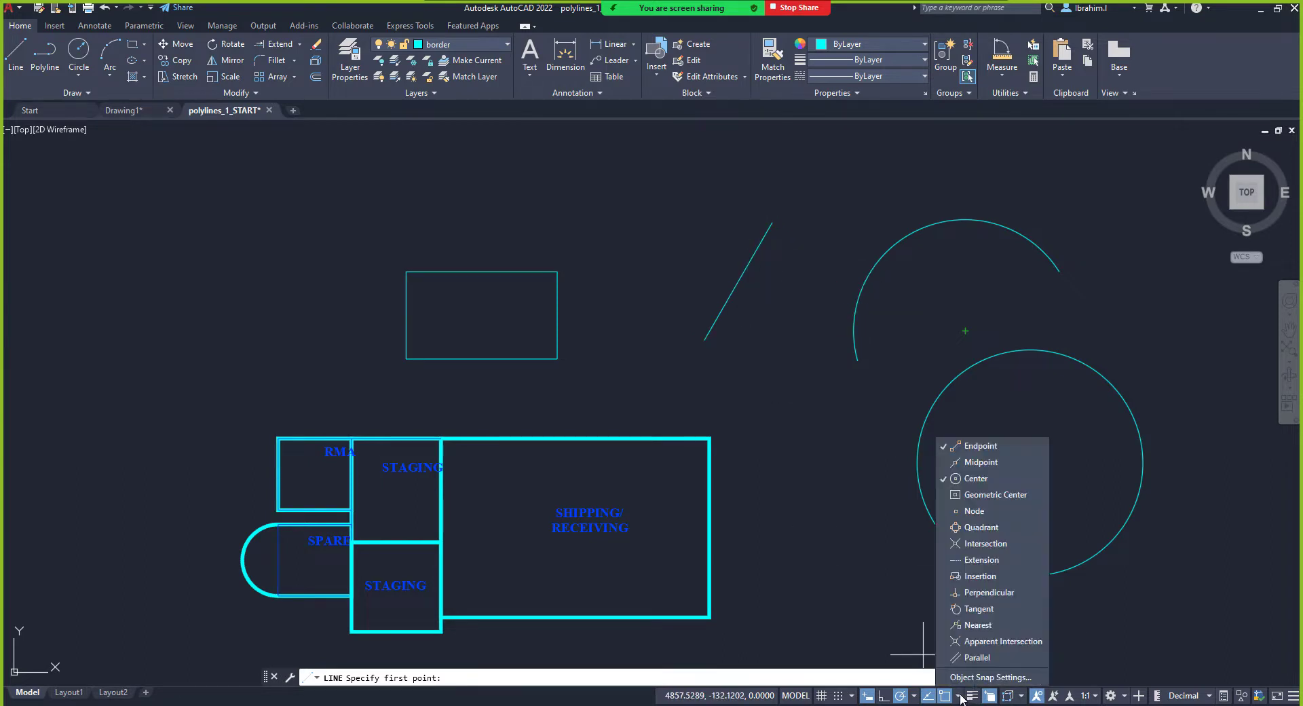
{"action": "left_click", "coordinate": [969, 466]}
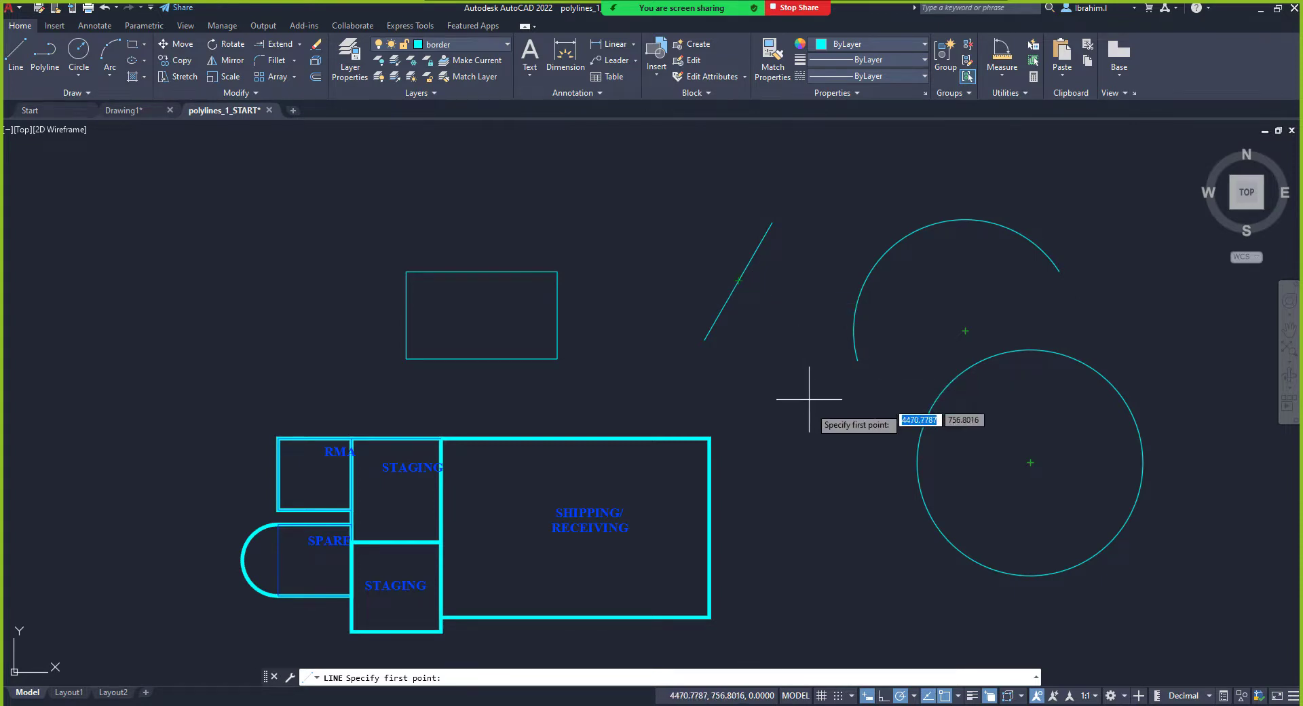
Step: Enable every object snap mode at once in the Drafting Settings
{"action": "left_click", "coordinate": [959, 695]}
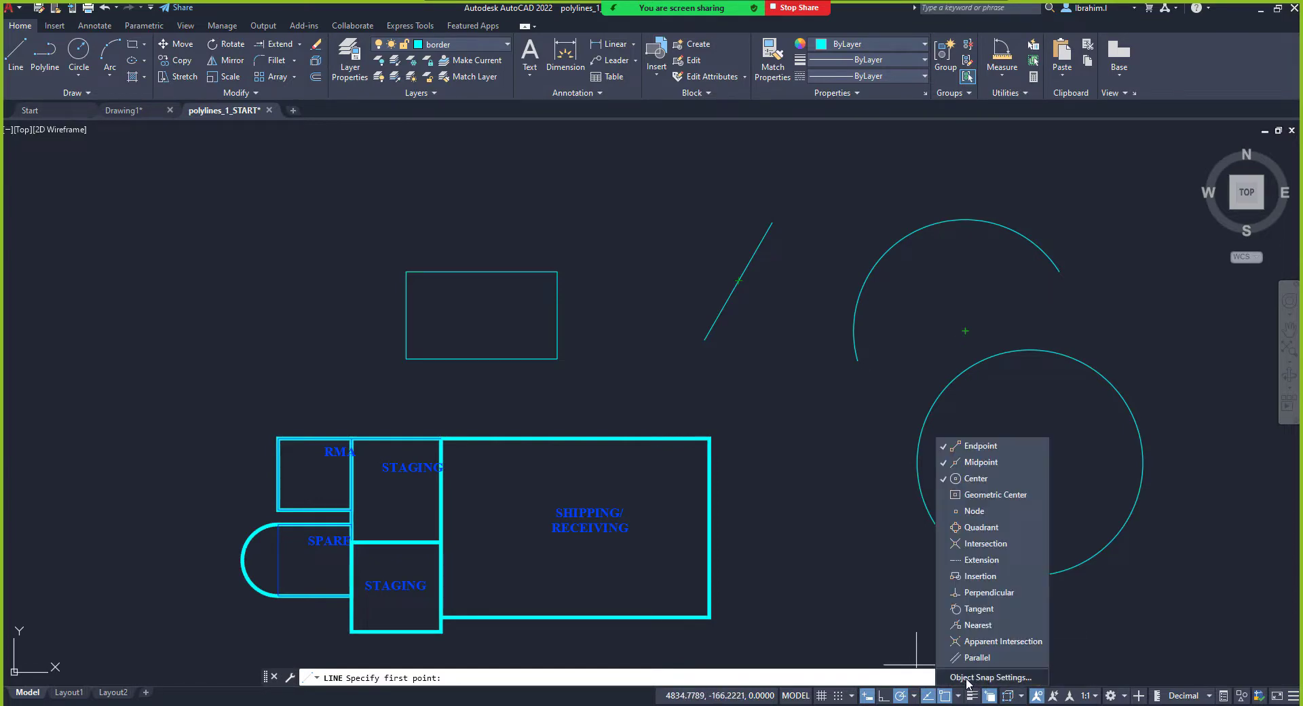
{"action": "left_click", "coordinate": [967, 677]}
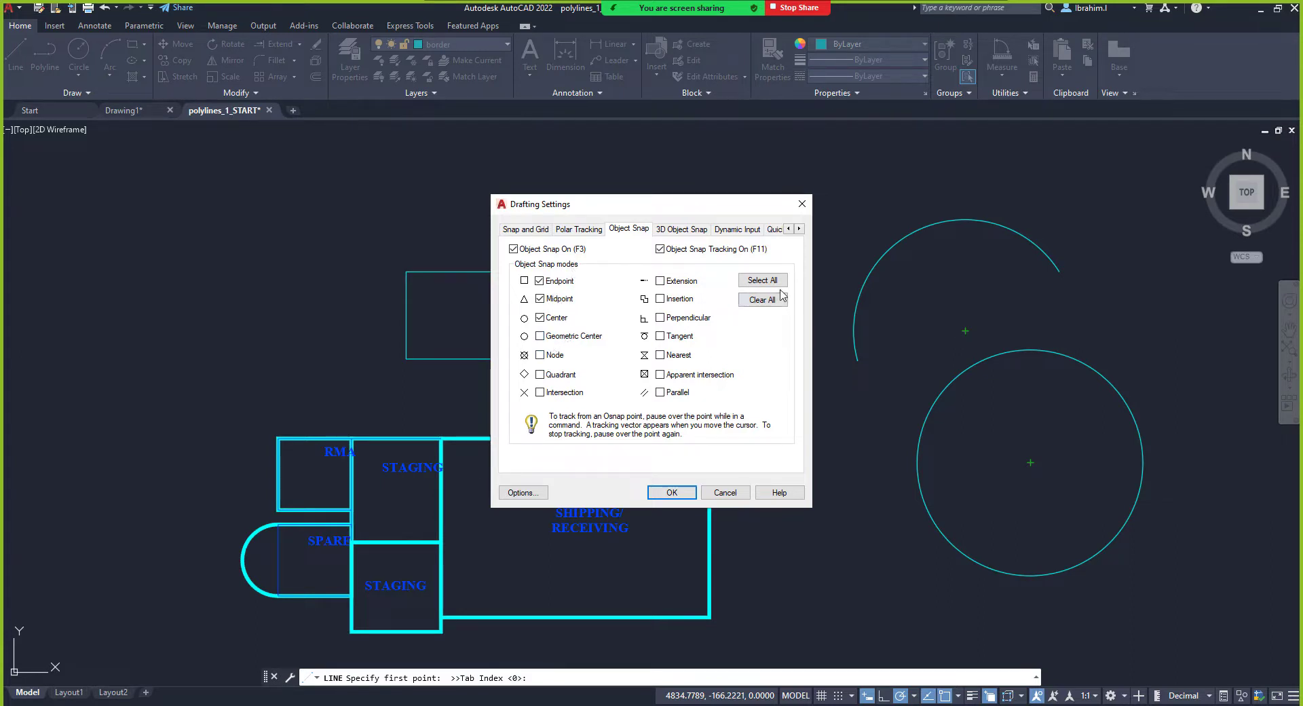
{"action": "left_click", "coordinate": [761, 280]}
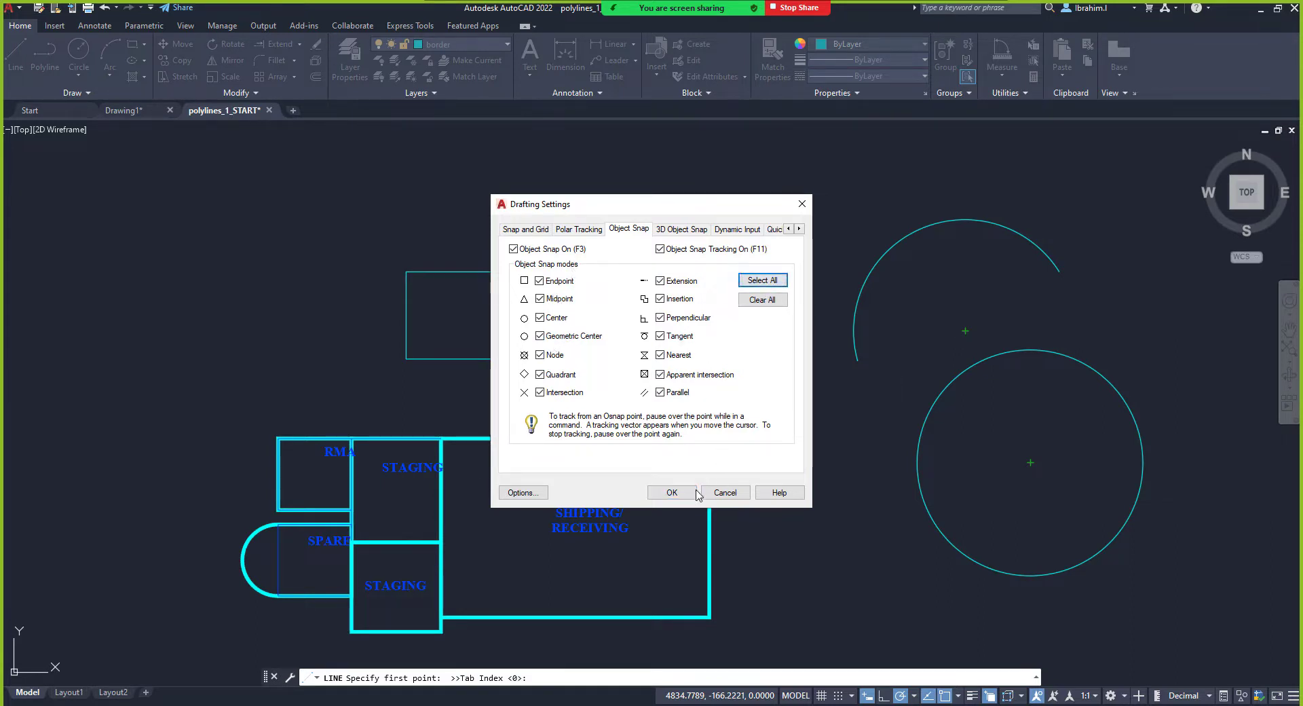
{"action": "left_click", "coordinate": [671, 492]}
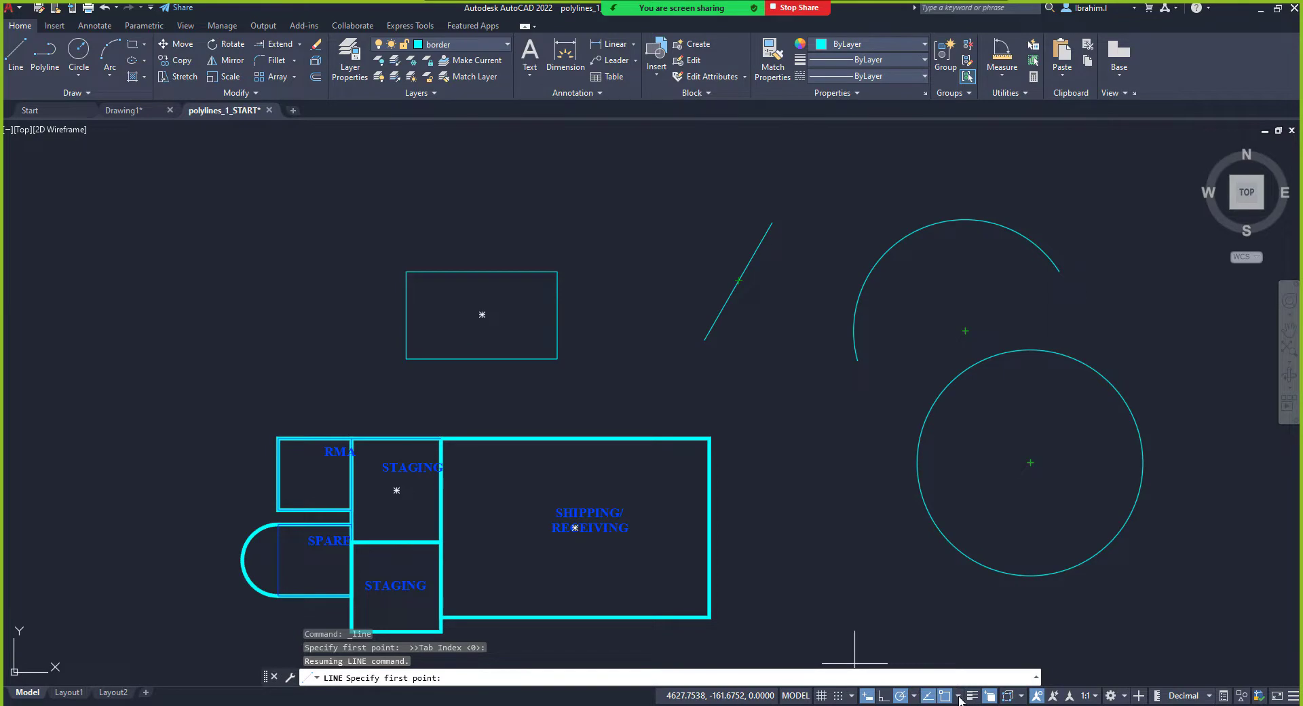
Step: Clear all object snap modes in the Drafting Settings, enable only Endpoint, Midpoint and Center, and apply the choice
{"action": "left_click", "coordinate": [958, 696]}
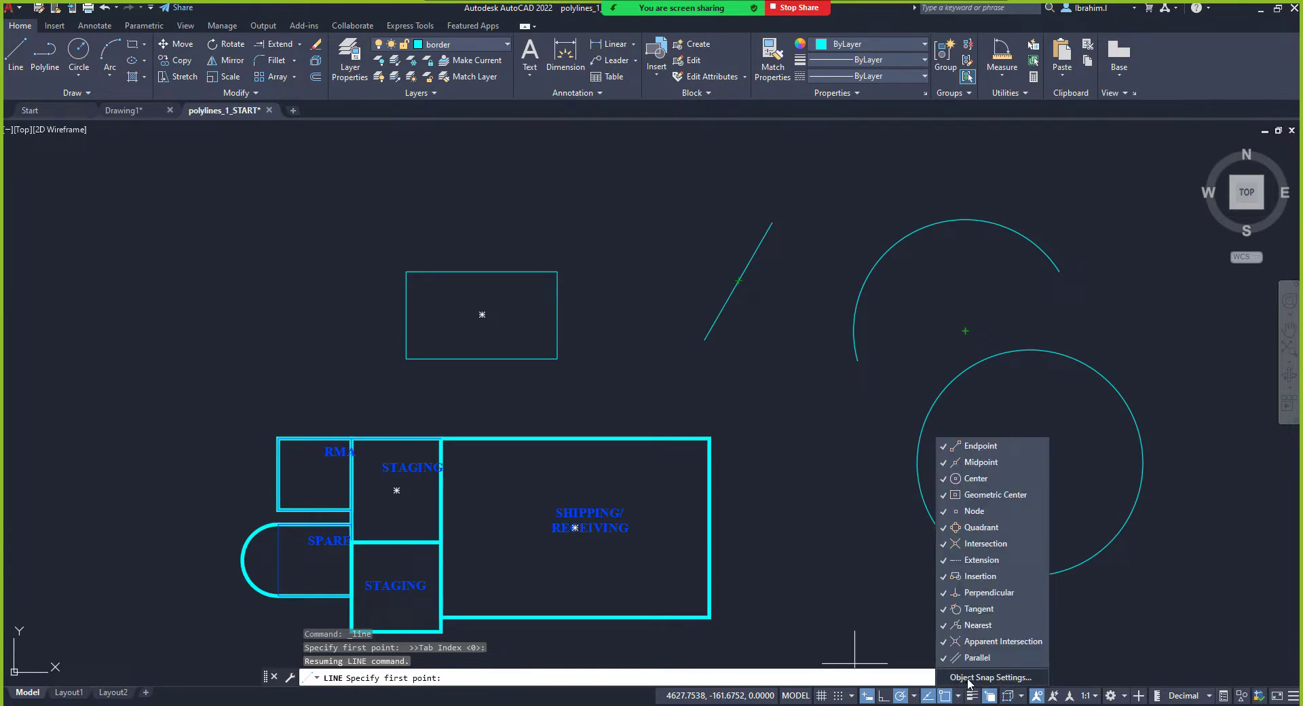
{"action": "left_click", "coordinate": [968, 677]}
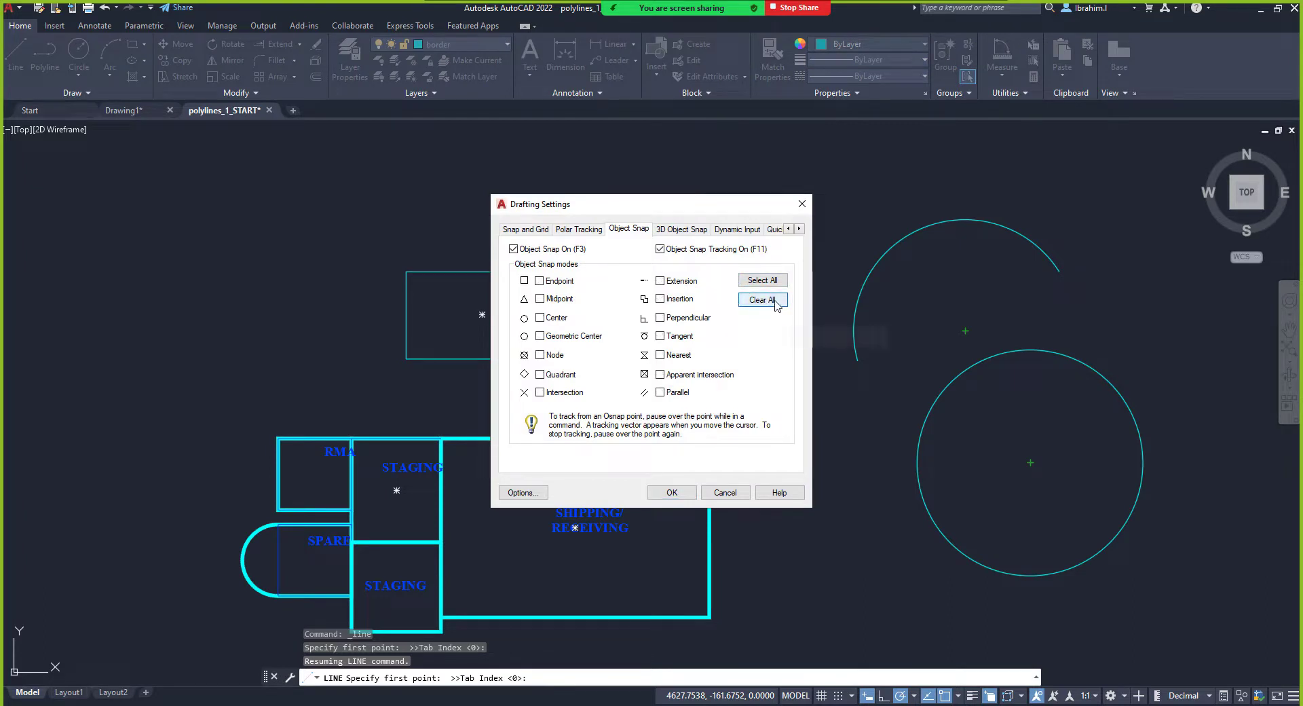
{"action": "left_click", "coordinate": [538, 281]}
{"action": "left_click", "coordinate": [540, 298]}
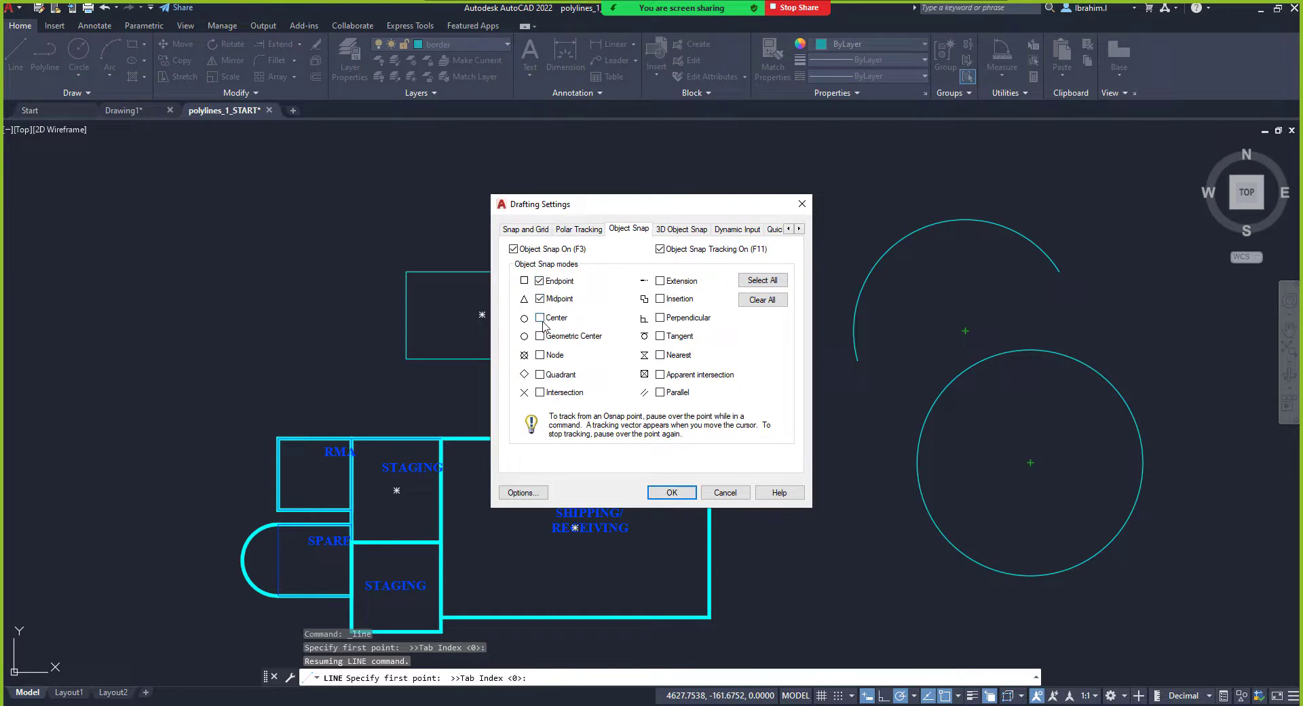
{"action": "left_click", "coordinate": [540, 318]}
{"action": "left_click", "coordinate": [671, 492]}
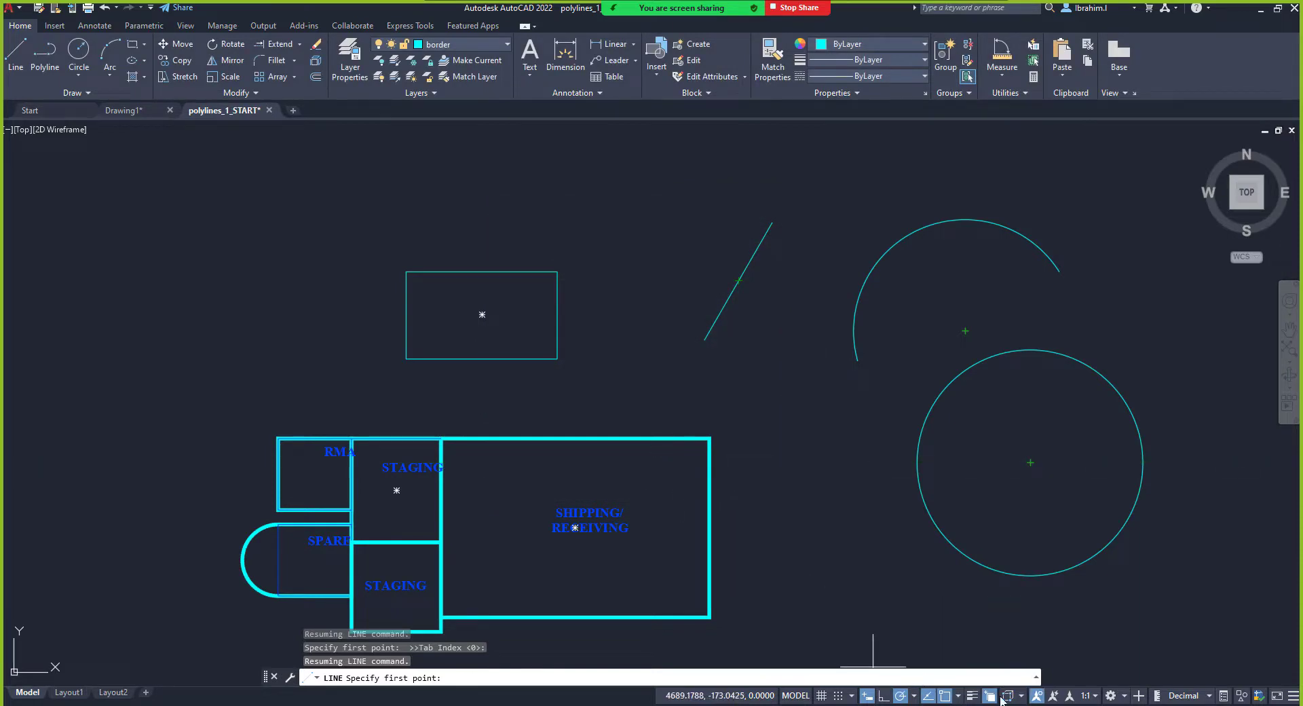
Step: Check which object snap modes are active, cancel the pending line and look over the floor plan
{"action": "left_click", "coordinate": [958, 696]}
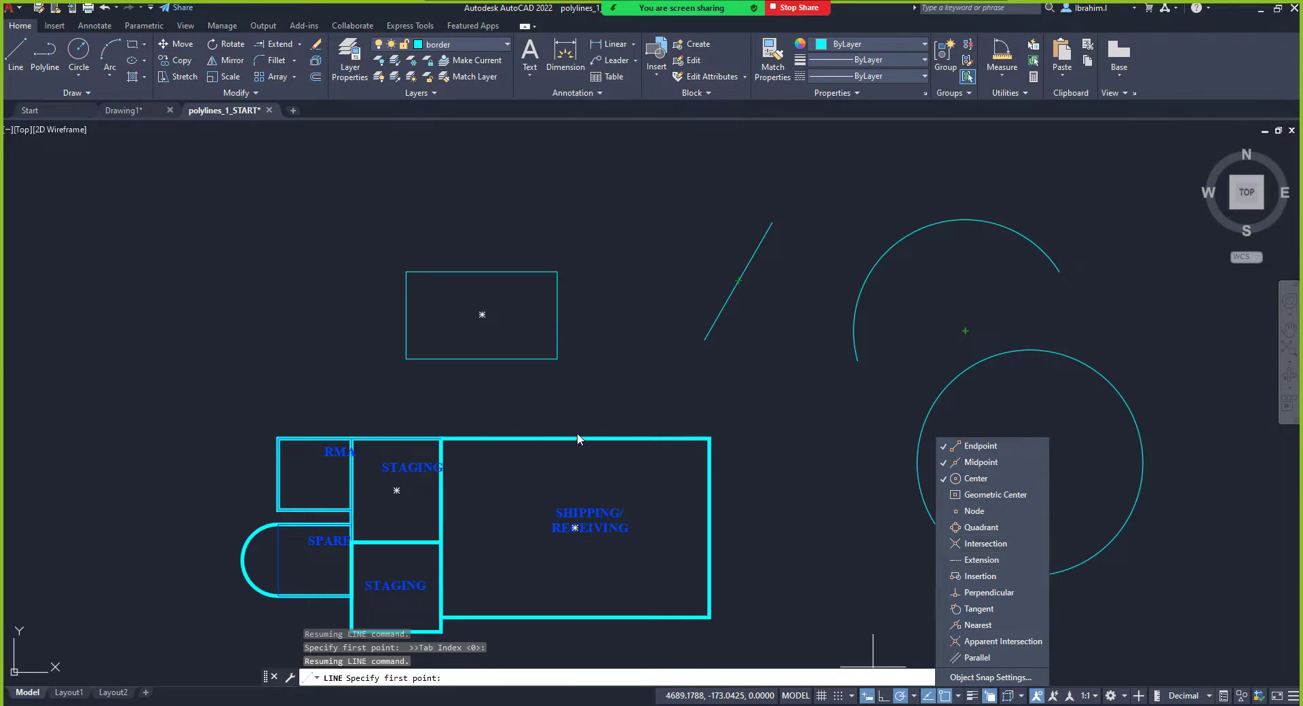
{"action": "key", "text": "Escape"}
{"action": "key", "text": "Escape"}
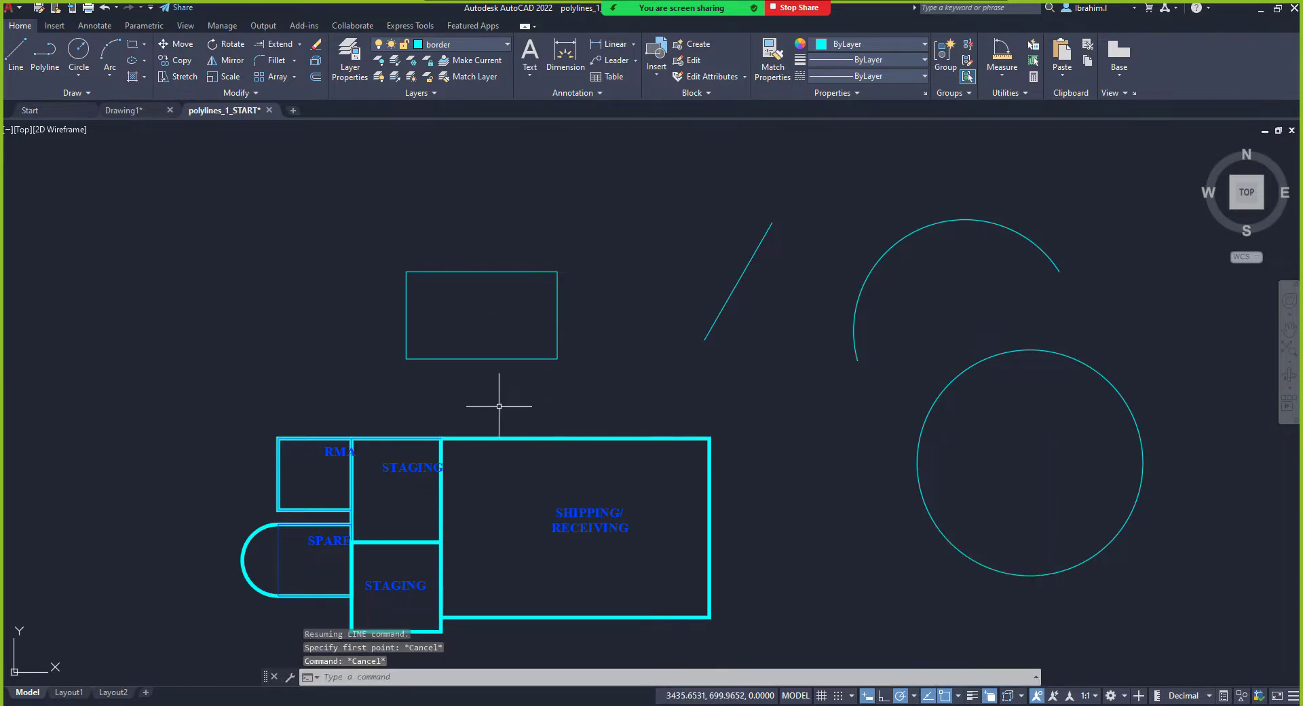
{"action": "scroll", "coordinate": [349, 535], "scroll_direction": "down", "scroll_amount": 6}
{"action": "scroll", "coordinate": [399, 517], "scroll_direction": "up", "scroll_amount": 8}
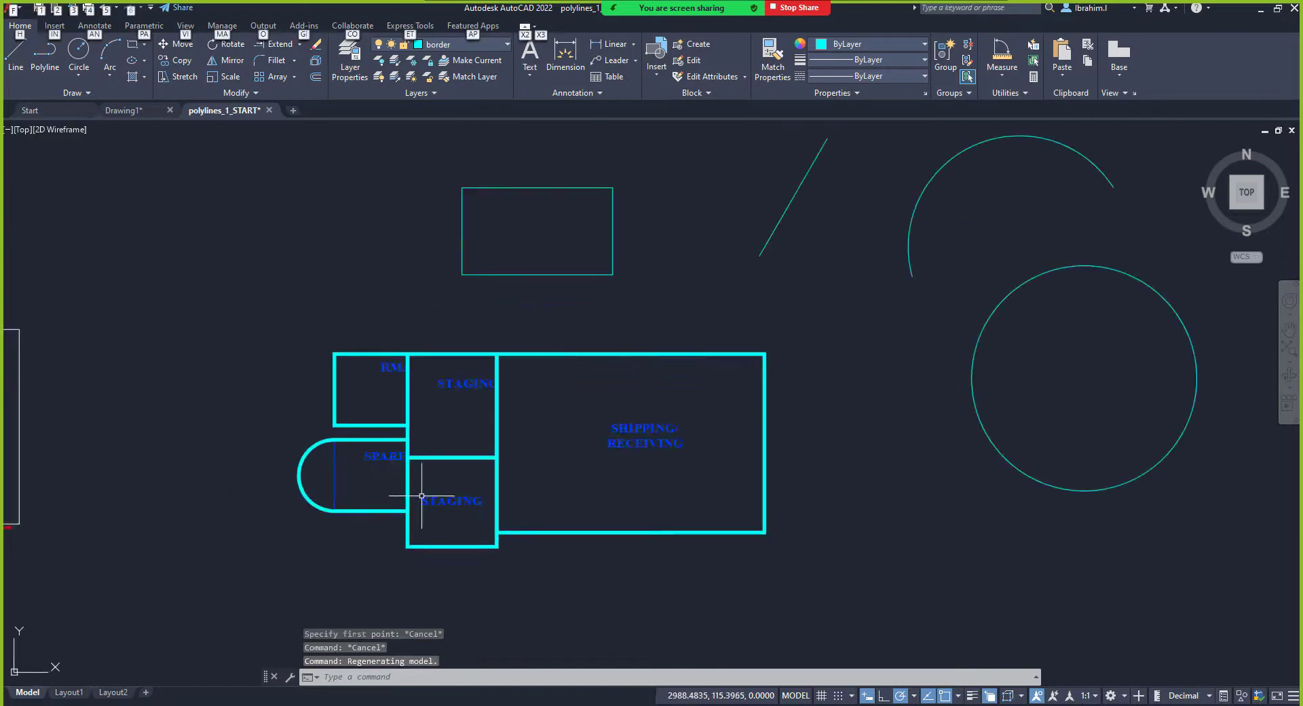
Step: Disable the Endpoint and Midpoint object snaps so that only Center stays active
{"action": "key", "text": "alt"}
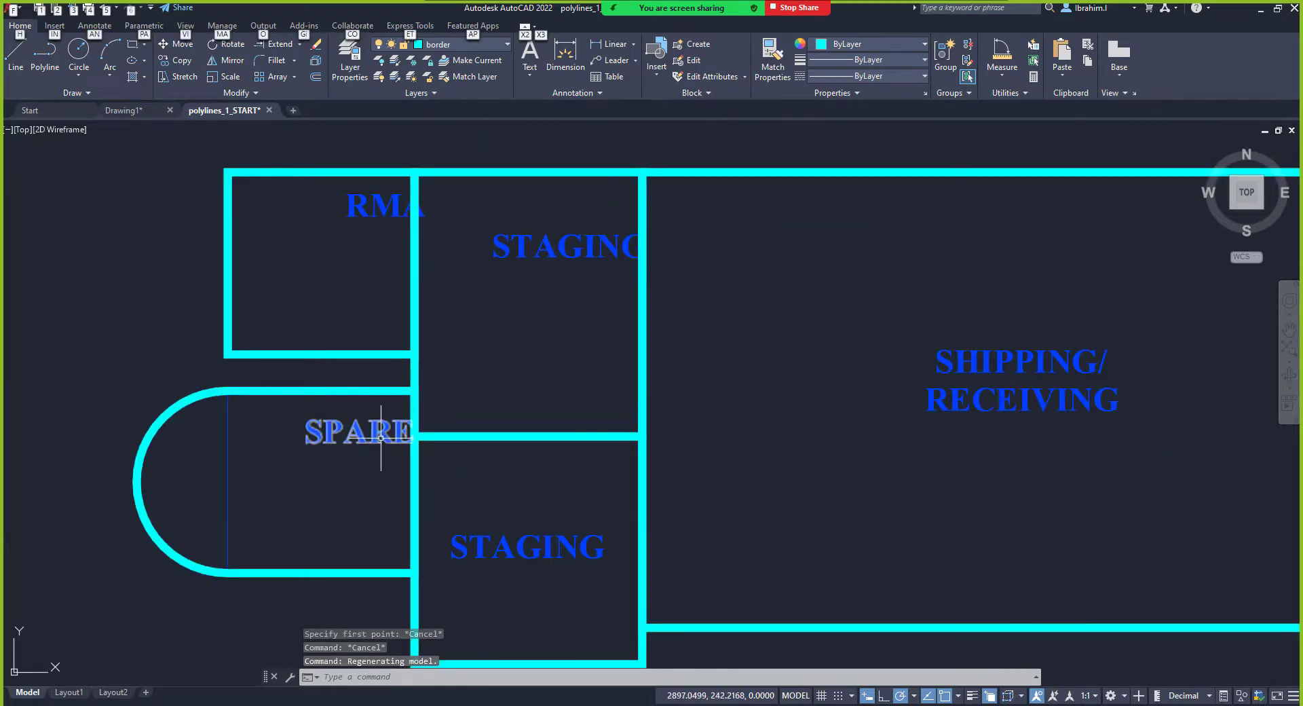
{"action": "key", "text": "alt"}
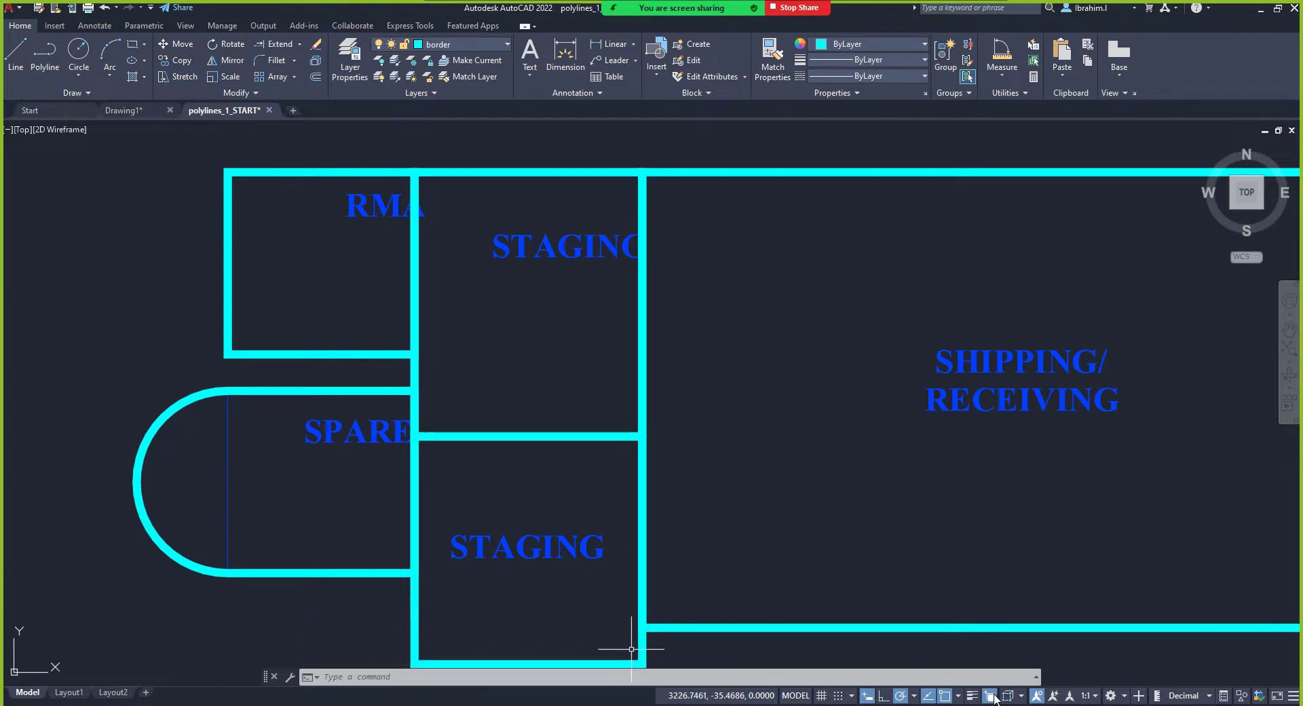
{"action": "left_click", "coordinate": [958, 696]}
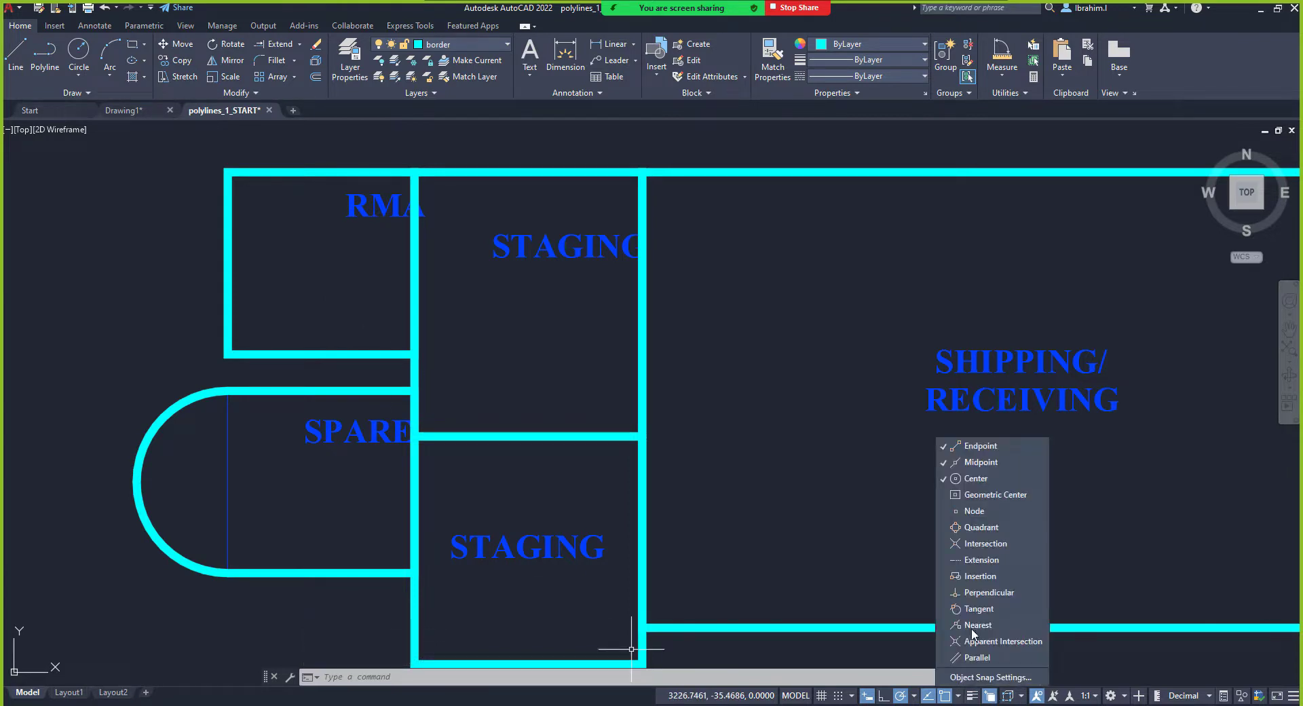
{"action": "left_click", "coordinate": [984, 446]}
{"action": "scroll", "coordinate": [367, 475], "scroll_direction": "down", "scroll_amount": 5}
{"action": "scroll", "coordinate": [372, 479], "scroll_direction": "up", "scroll_amount": 3}
{"action": "left_click", "coordinate": [342, 461]}
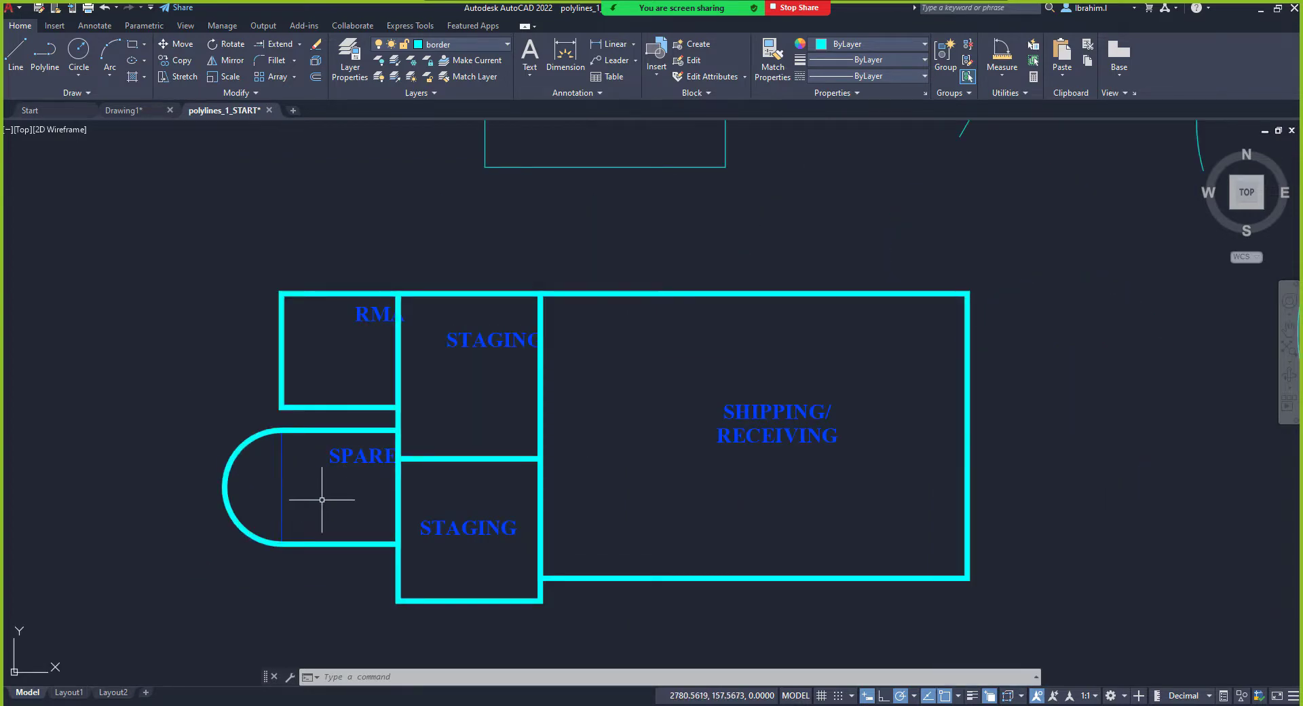
Step: Move the SPARE label by eye to the middle of its rounded room and check the active object snap modes
{"action": "scroll", "coordinate": [321, 503], "scroll_direction": "up", "scroll_amount": 2}
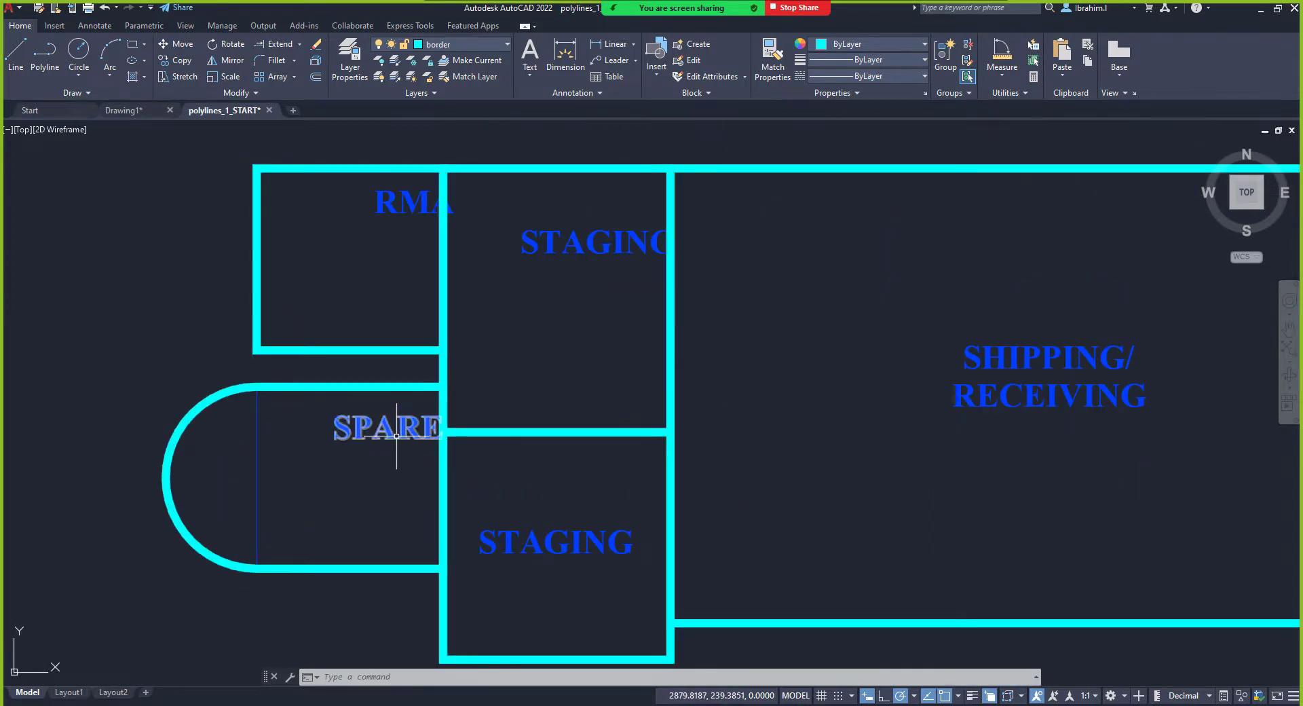
{"action": "left_click", "coordinate": [398, 436]}
{"action": "left_click", "coordinate": [388, 430]}
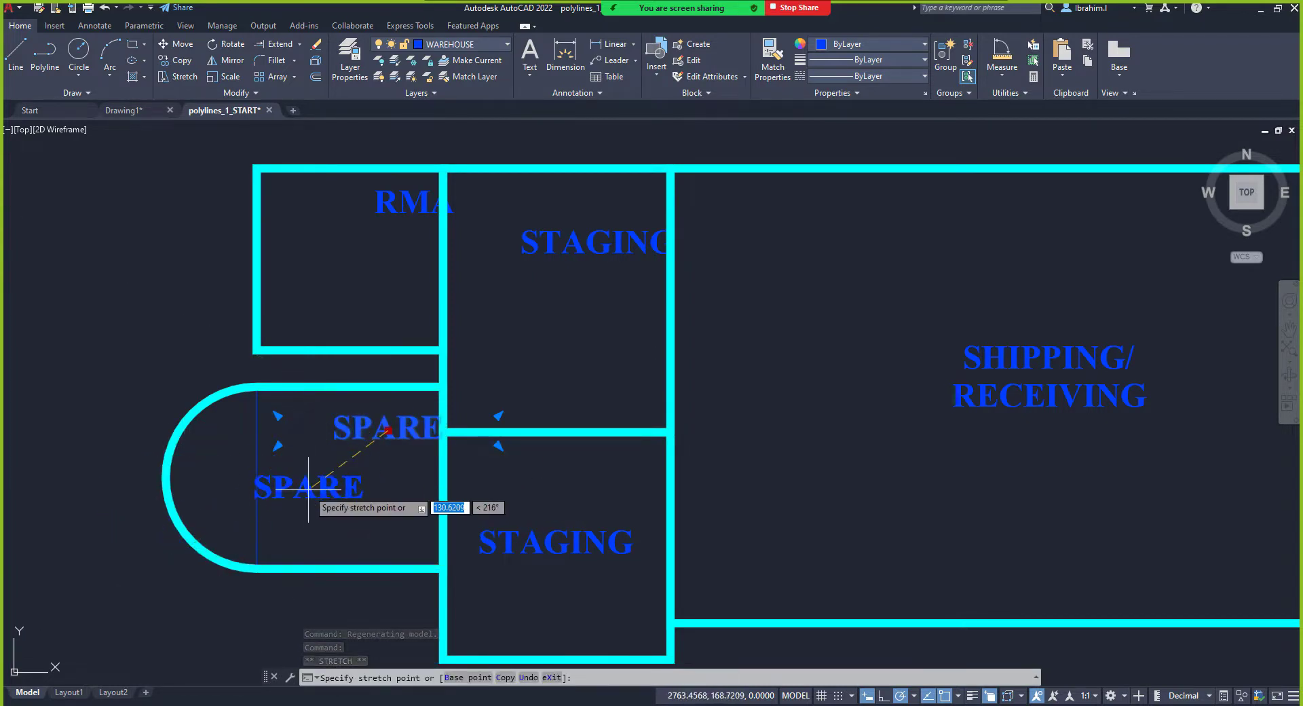
{"action": "left_click", "coordinate": [309, 481]}
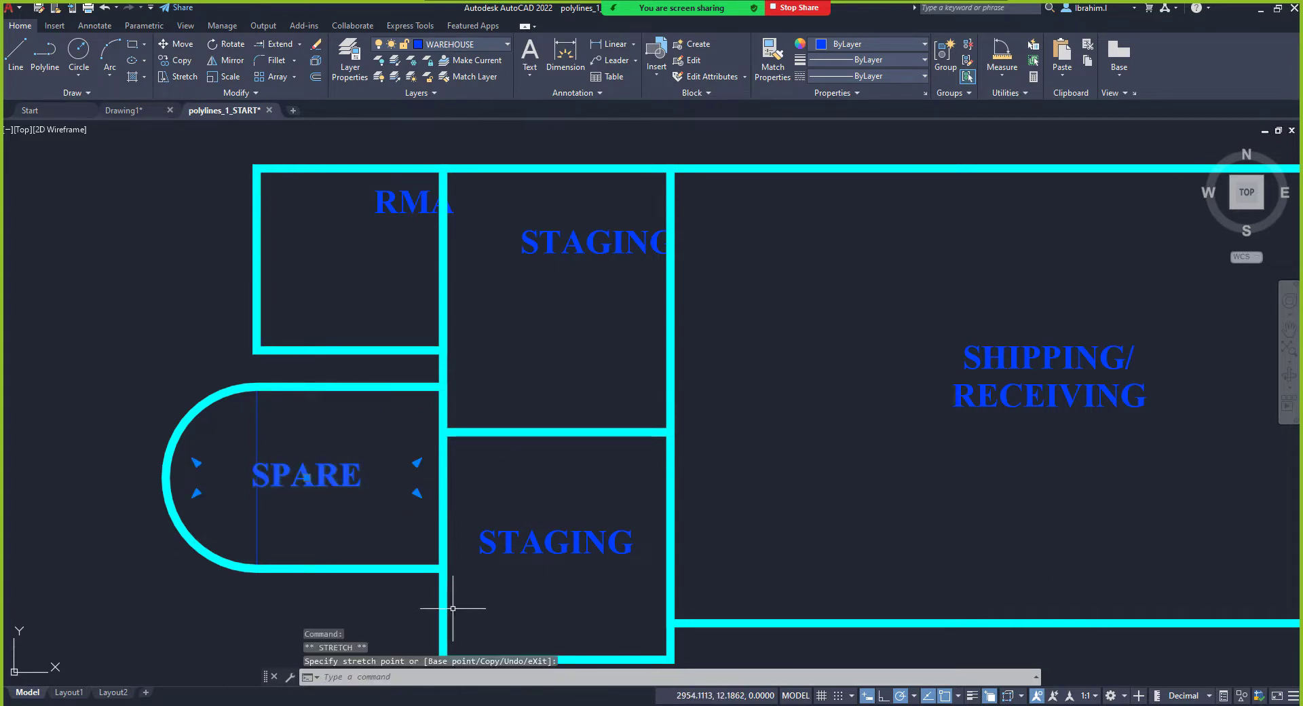
{"action": "left_click", "coordinate": [957, 695]}
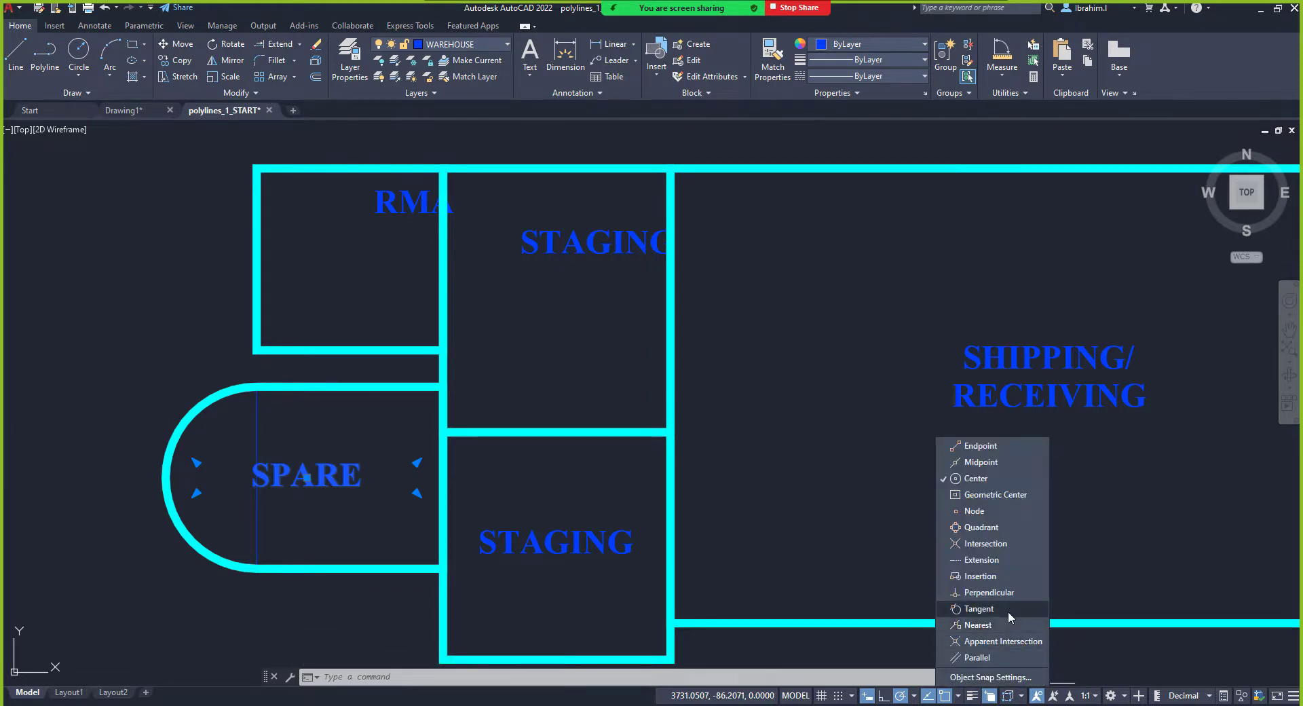
{"action": "left_click", "coordinate": [469, 278]}
Step: Move the SPARE label back toward the upper right corner of its room
{"action": "scroll", "coordinate": [466, 354], "scroll_direction": "down", "scroll_amount": 3}
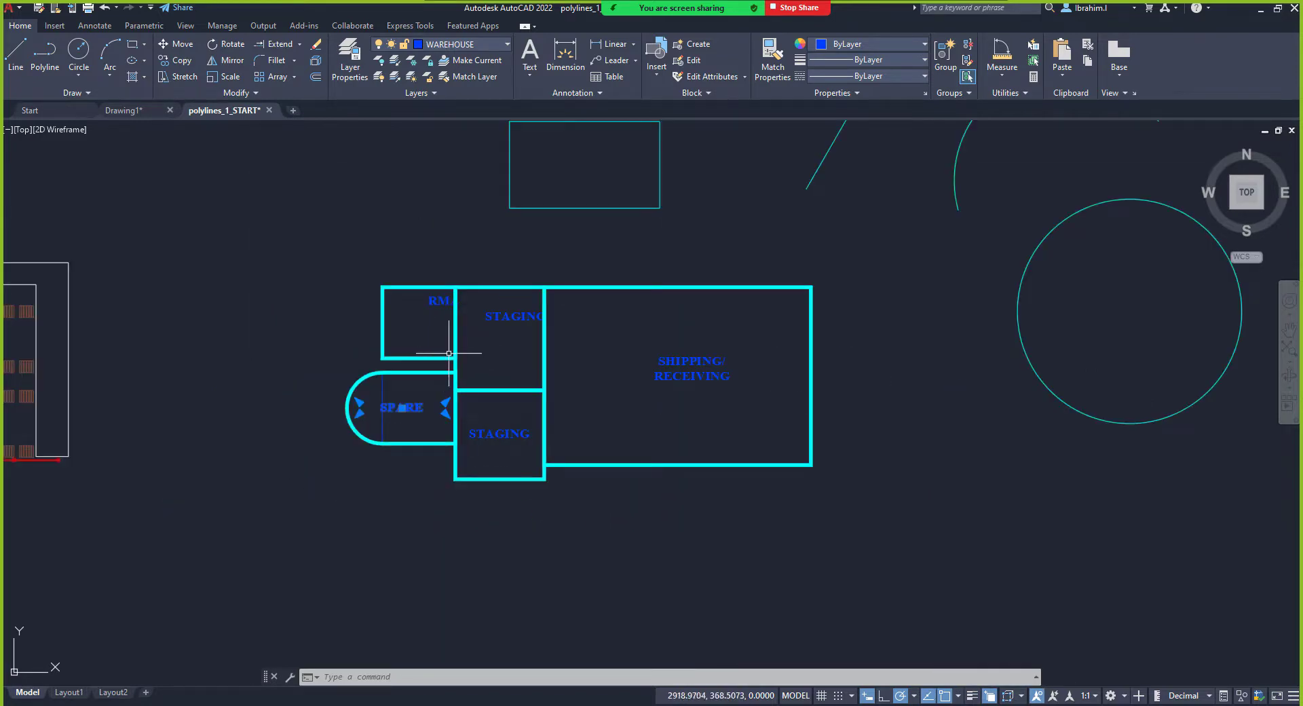
{"action": "scroll", "coordinate": [451, 349], "scroll_direction": "up", "scroll_amount": 2}
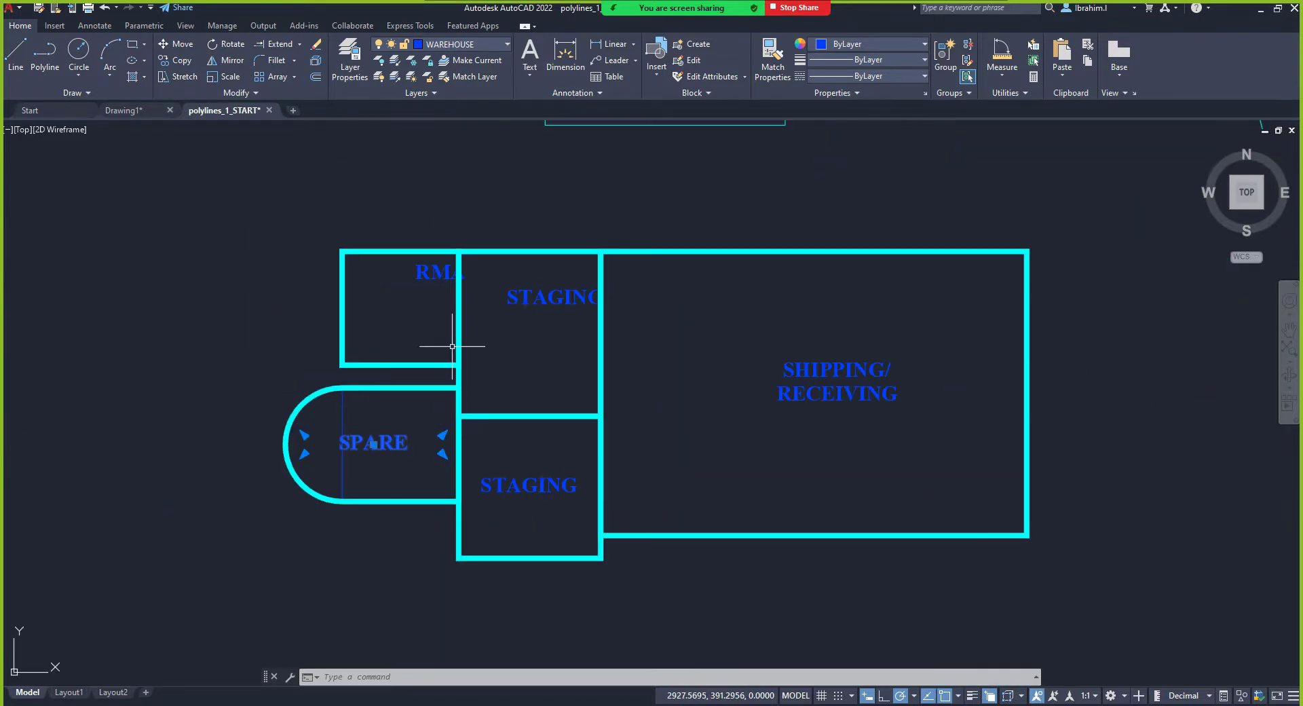
{"action": "left_click", "coordinate": [373, 445]}
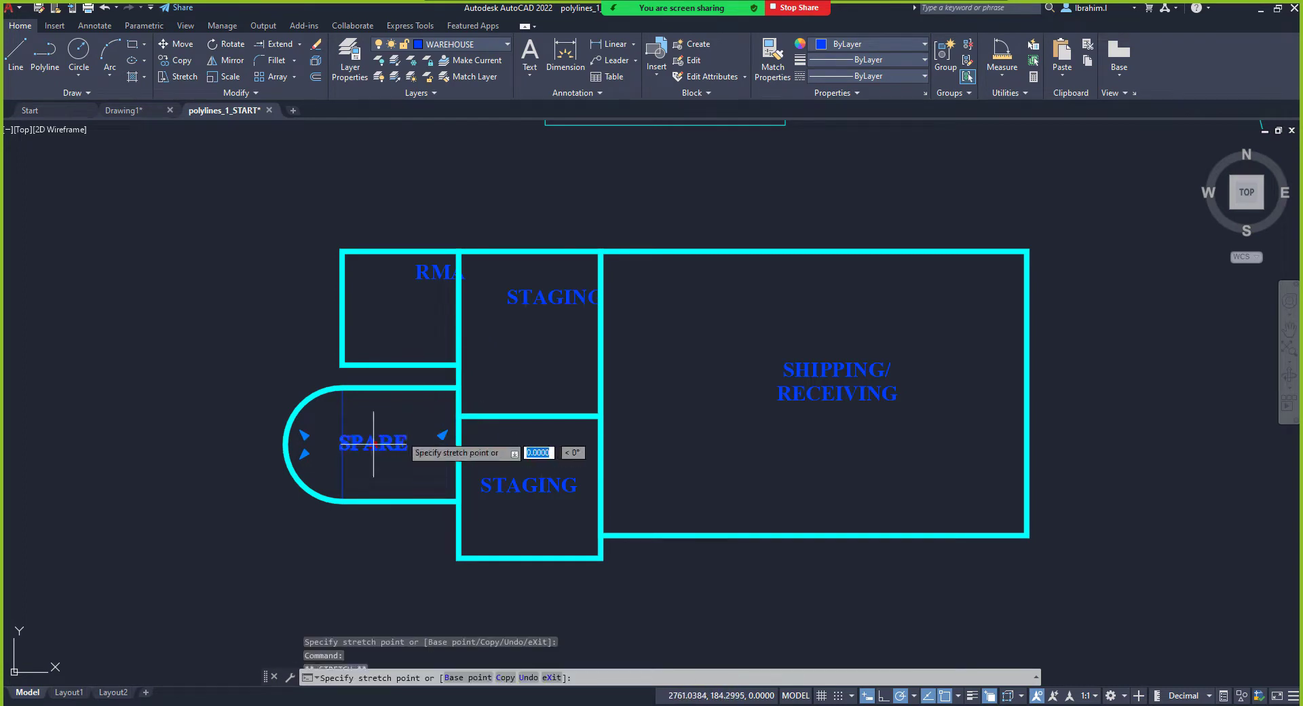
{"action": "left_click", "coordinate": [422, 413]}
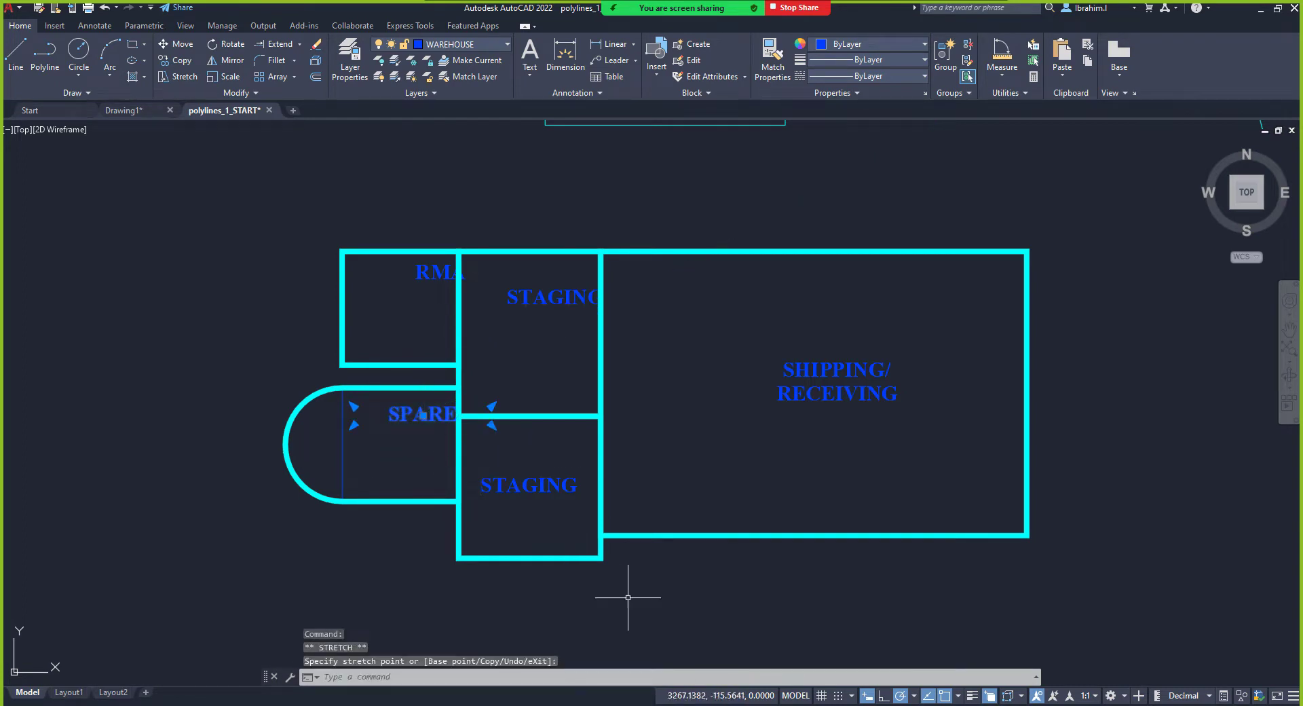
Step: Switch the object snap from Center to Geometric Center and move the SPARE label to the geometric center of its rounded room
{"action": "left_click", "coordinate": [957, 696]}
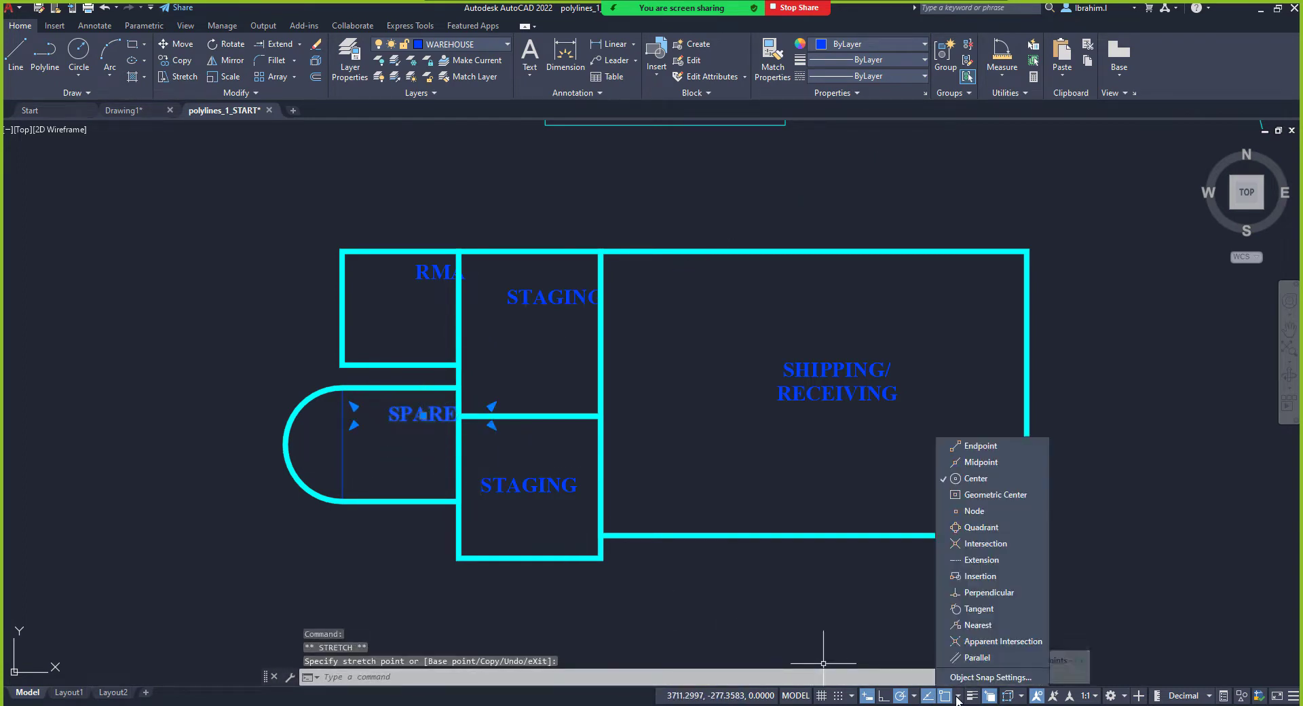
{"action": "left_click", "coordinate": [981, 478]}
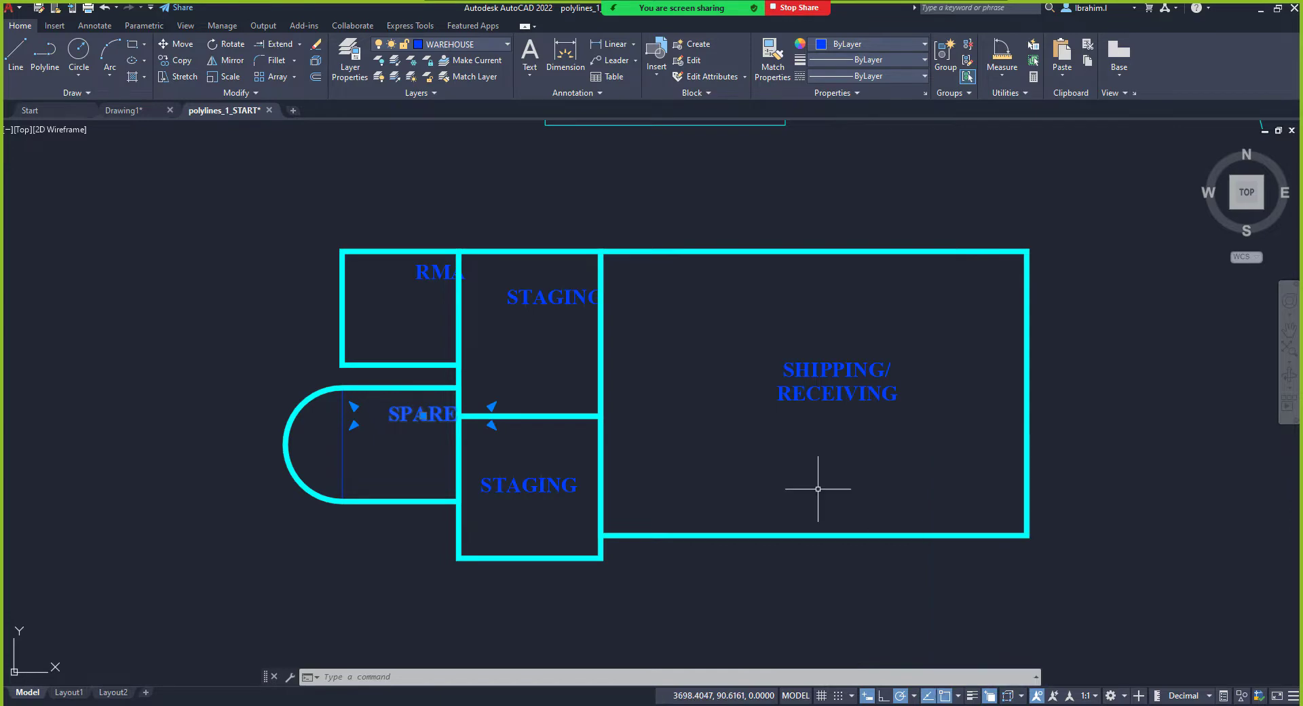
{"action": "scroll", "coordinate": [363, 436], "scroll_direction": "up", "scroll_amount": 4}
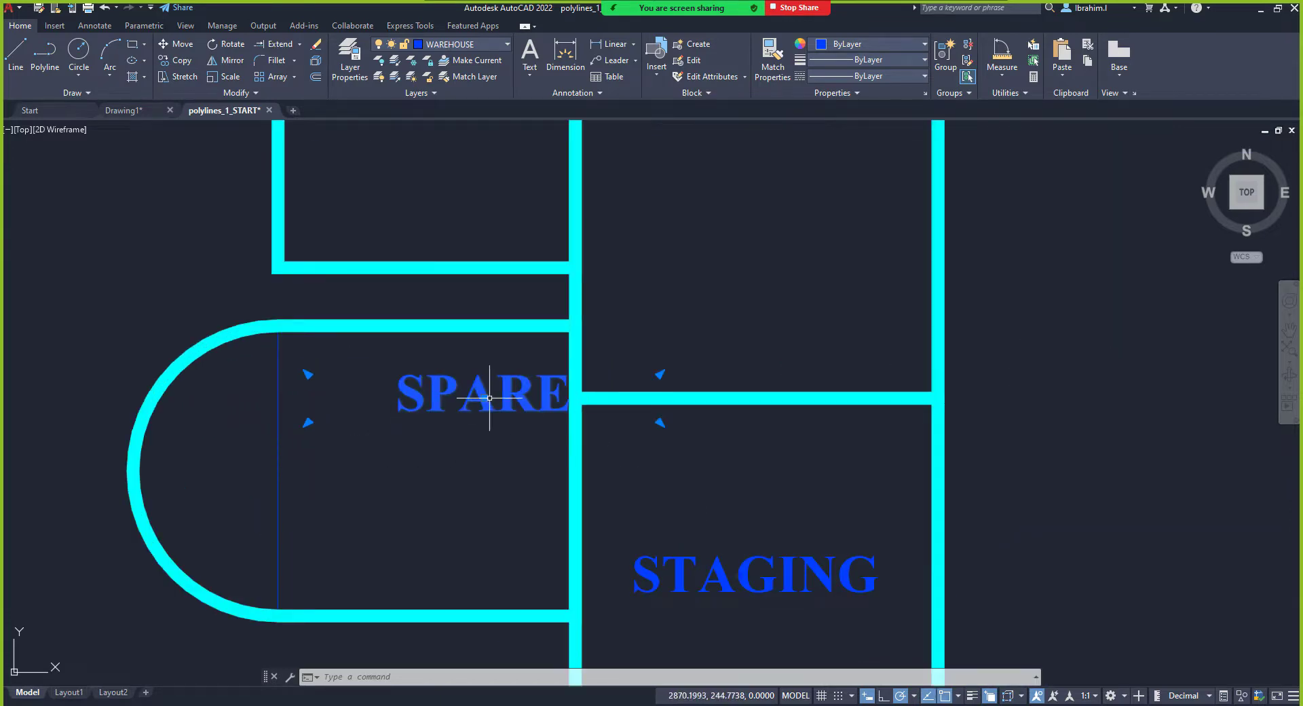
{"action": "left_click", "coordinate": [487, 398]}
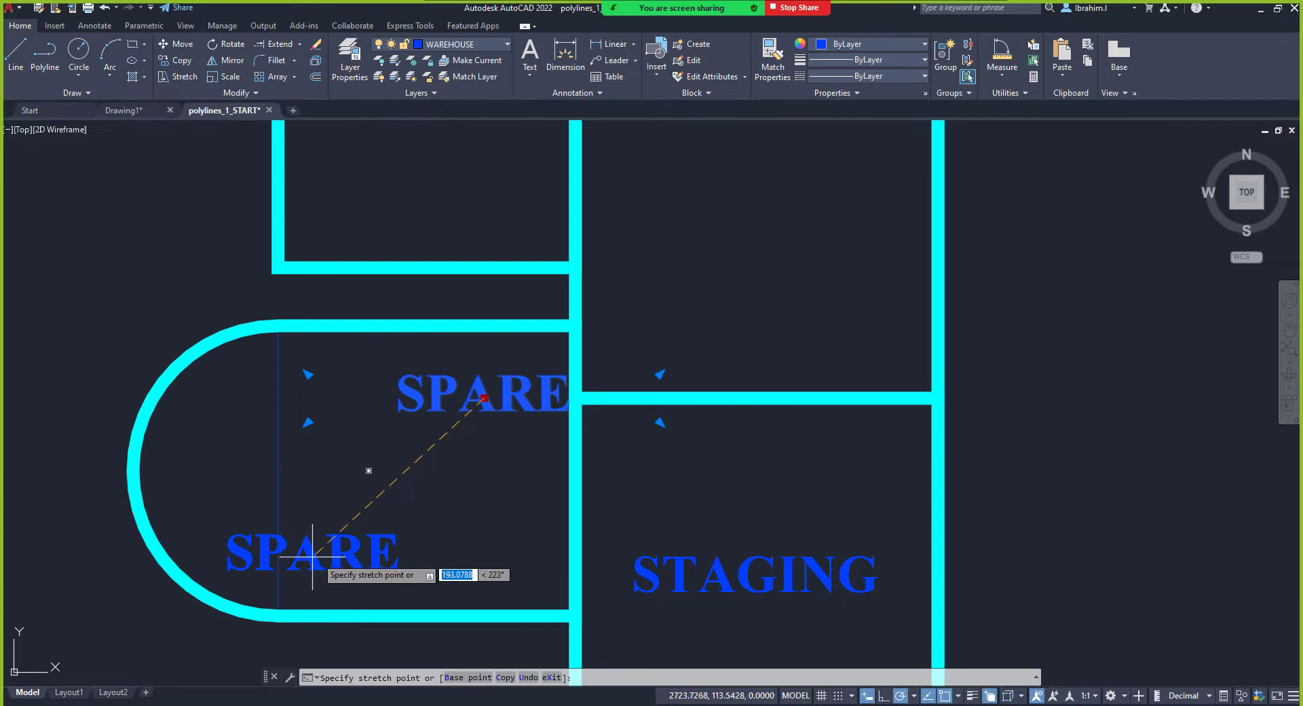
{"action": "left_click", "coordinate": [367, 470]}
Step: Move the RMA label to the geometric center of its room
{"action": "scroll", "coordinate": [349, 357], "scroll_direction": "down", "scroll_amount": 4}
{"action": "scroll", "coordinate": [400, 367], "scroll_direction": "up", "scroll_amount": 4}
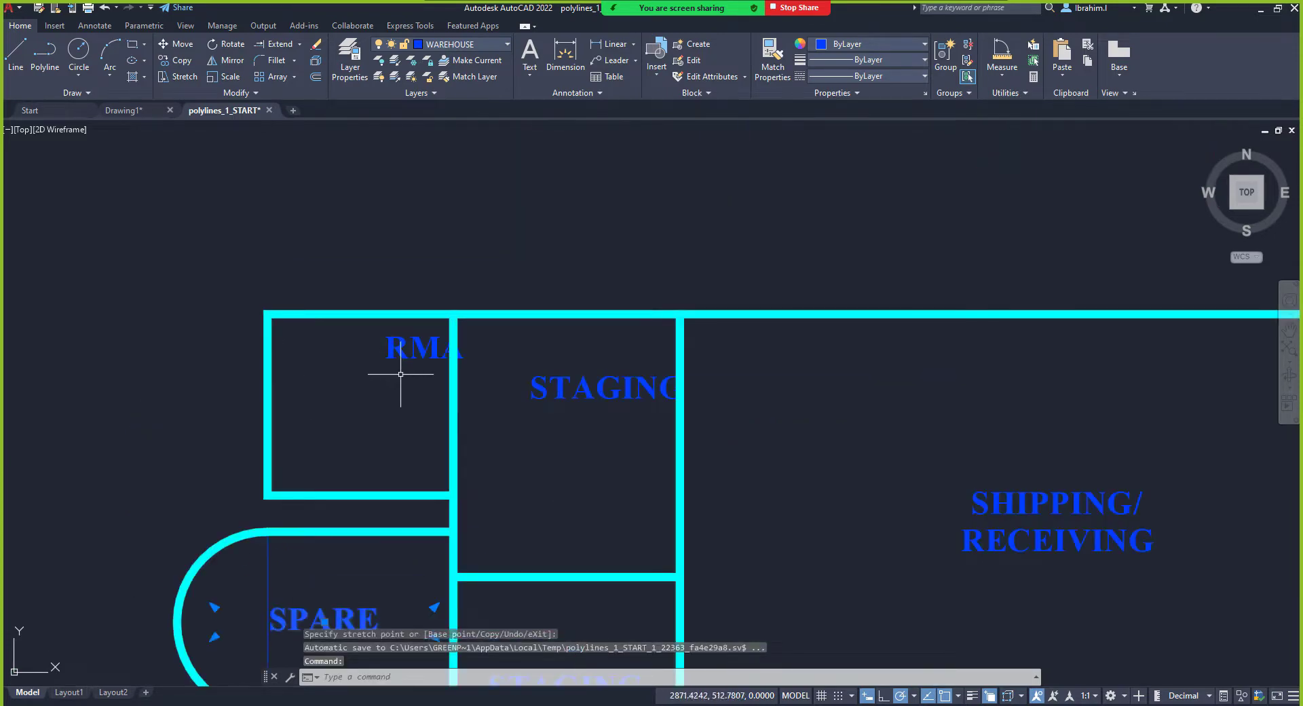
{"action": "left_click", "coordinate": [425, 349]}
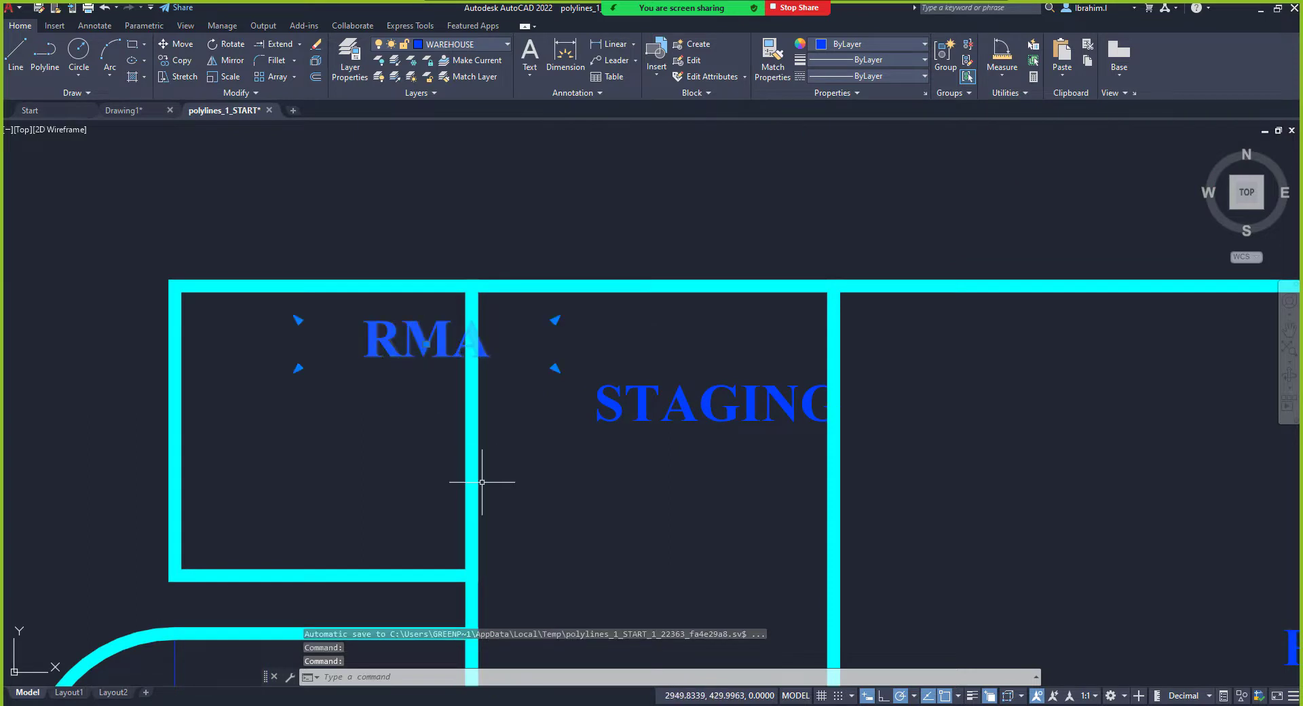
{"action": "left_click", "coordinate": [426, 344]}
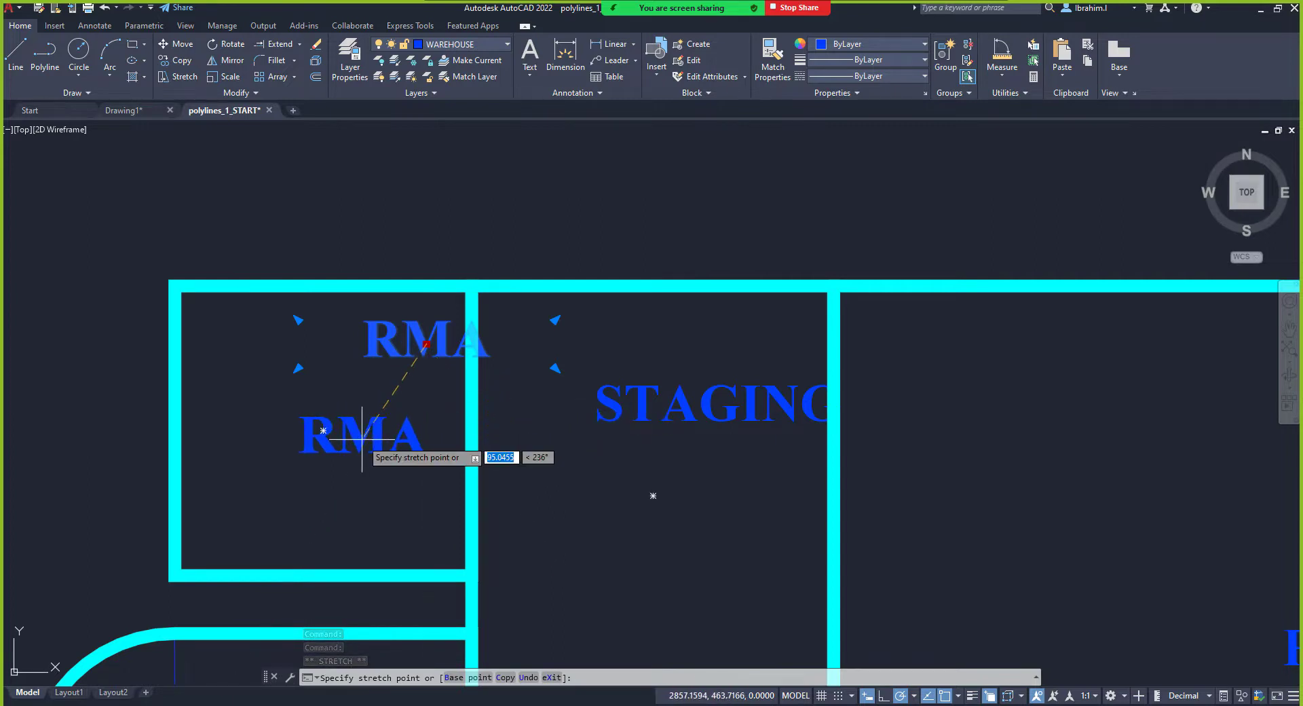
{"action": "left_click", "coordinate": [323, 430]}
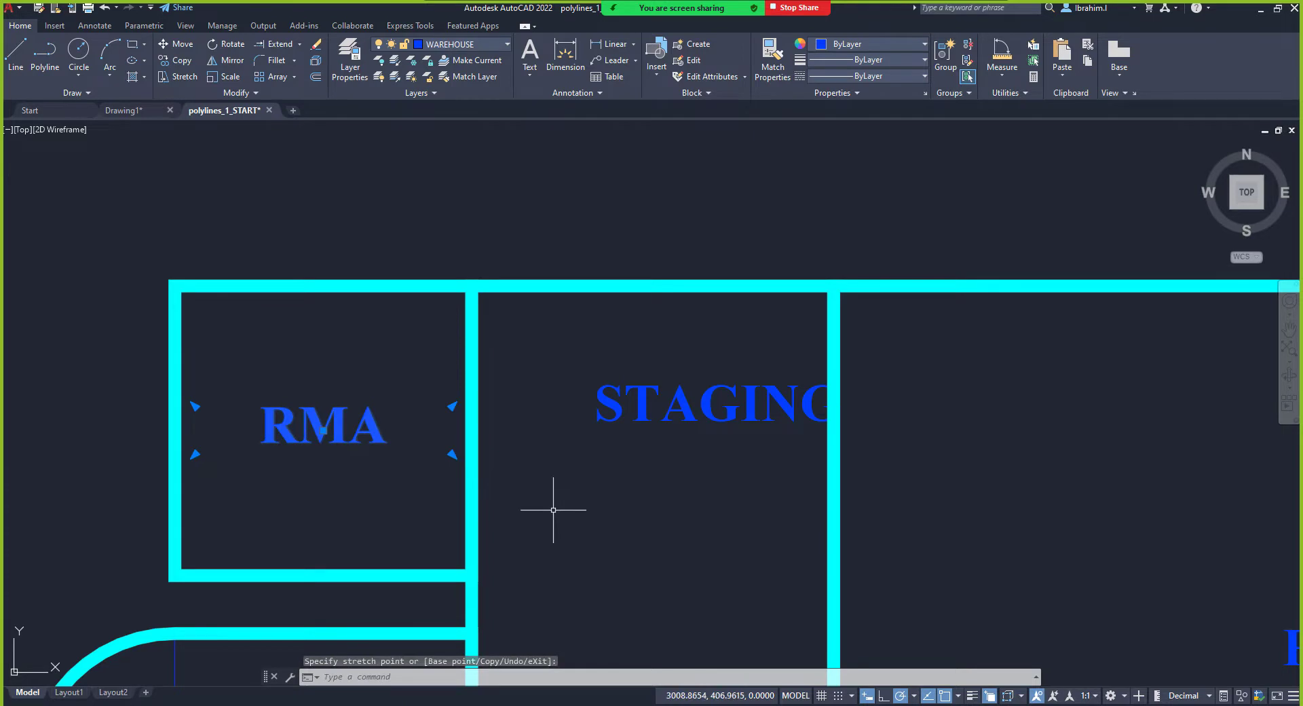
Step: Move the upper STAGING label to the geometric center of its room
{"action": "scroll", "coordinate": [551, 504], "scroll_direction": "down", "scroll_amount": 2}
{"action": "scroll", "coordinate": [533, 451], "scroll_direction": "up", "scroll_amount": 2}
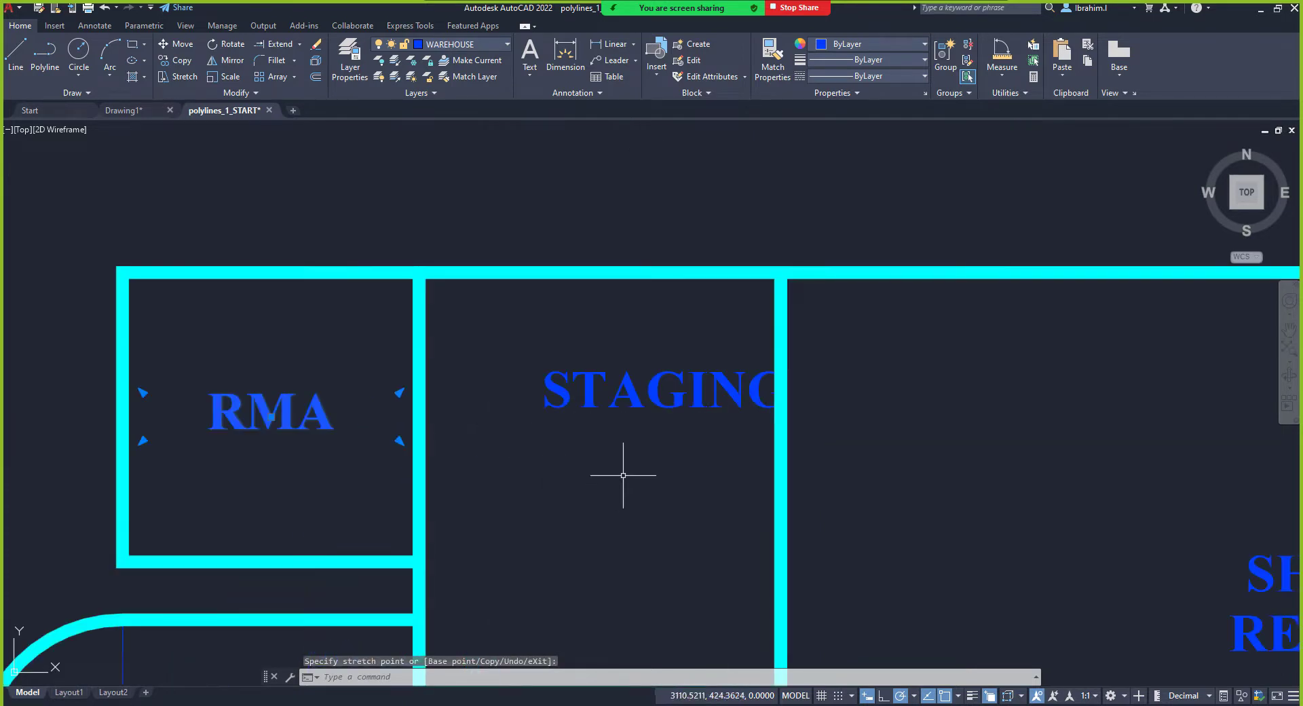
{"action": "left_click", "coordinate": [689, 415]}
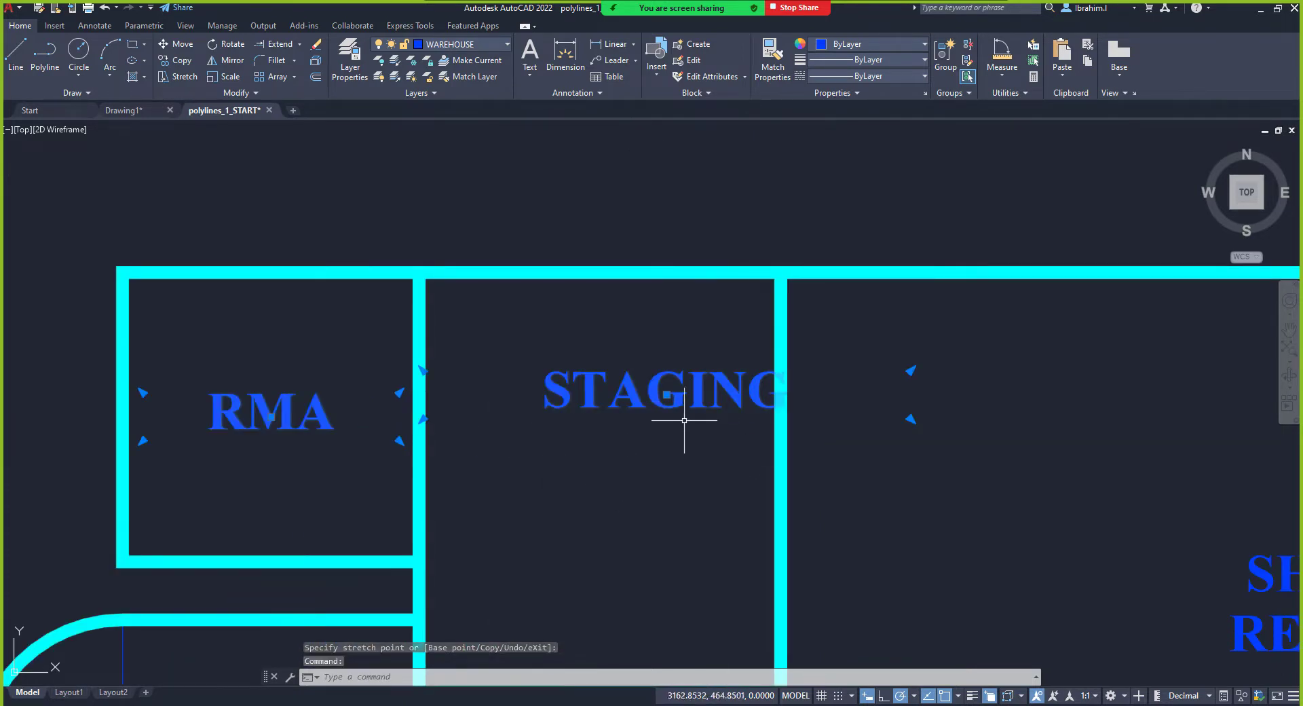
{"action": "left_click", "coordinate": [666, 395]}
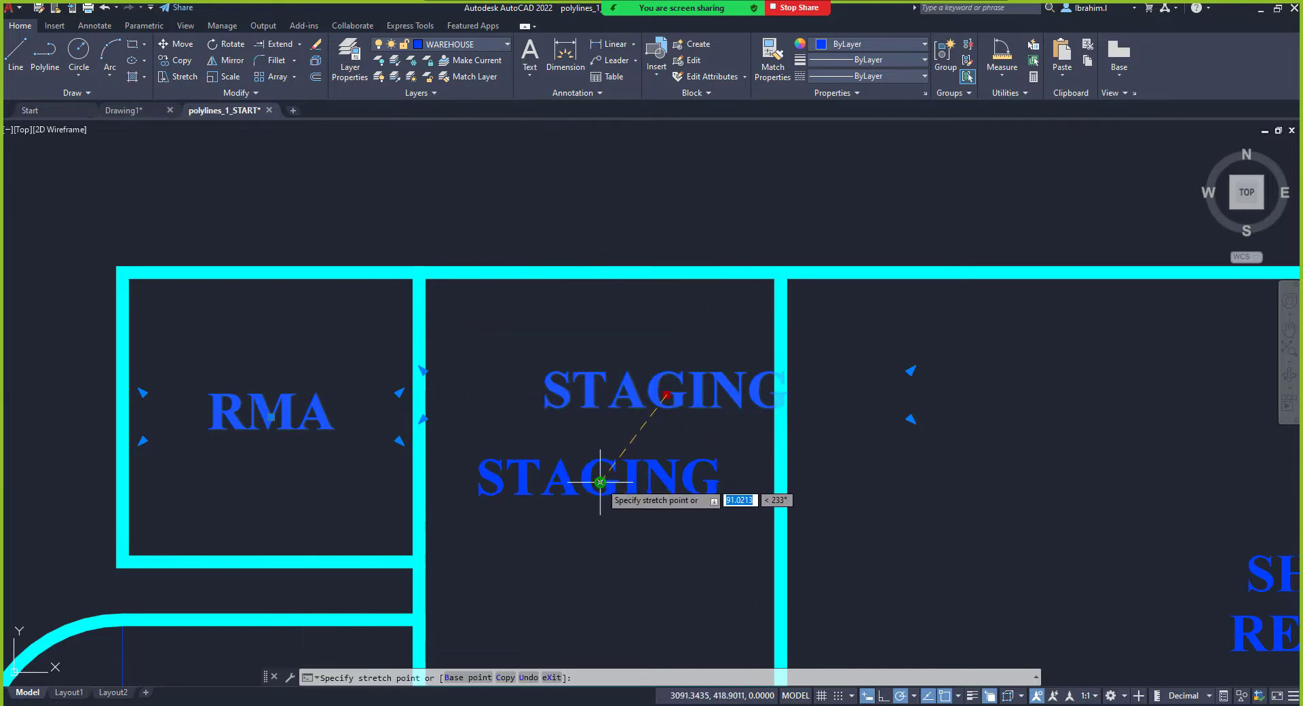
{"action": "left_click", "coordinate": [600, 482]}
Step: Move the SHIPPING/RECEIVING label to the geometric center of the large room
{"action": "scroll", "coordinate": [600, 482], "scroll_direction": "down", "scroll_amount": 8}
{"action": "scroll", "coordinate": [597, 582], "scroll_direction": "up", "scroll_amount": 4}
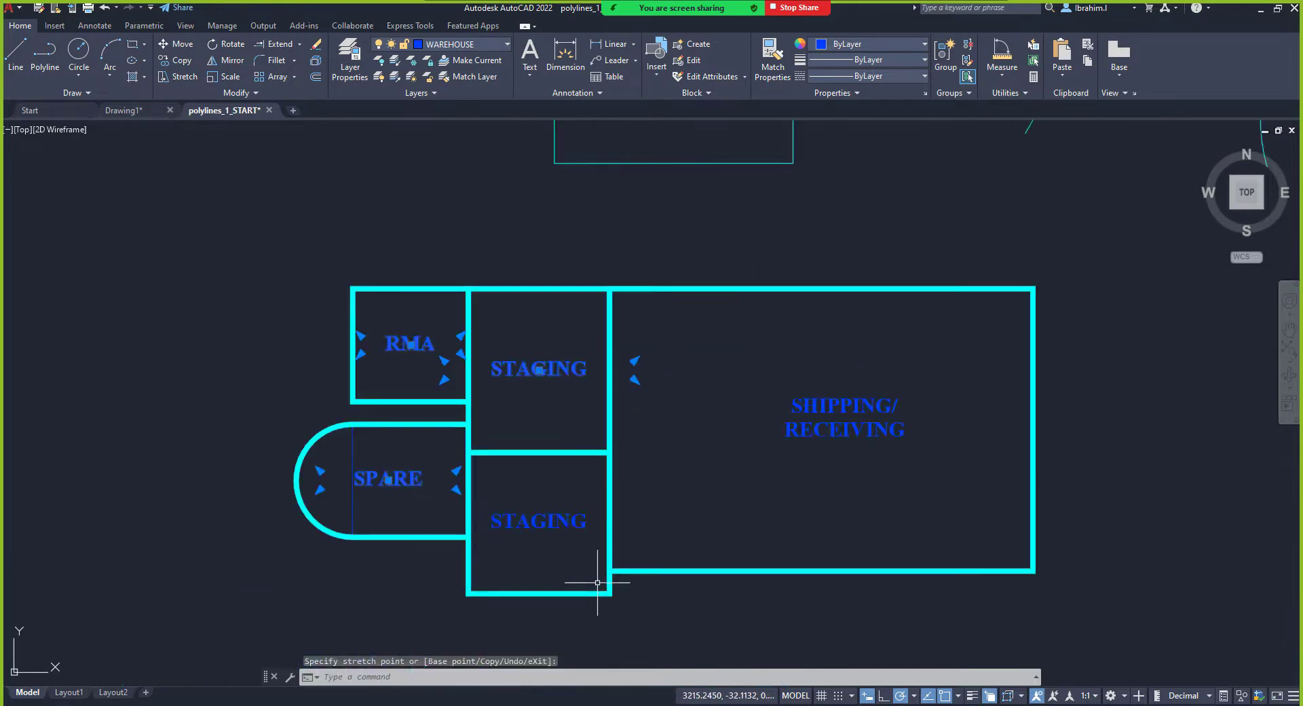
{"action": "scroll", "coordinate": [857, 415], "scroll_direction": "up", "scroll_amount": 4}
{"action": "left_click", "coordinate": [840, 402]}
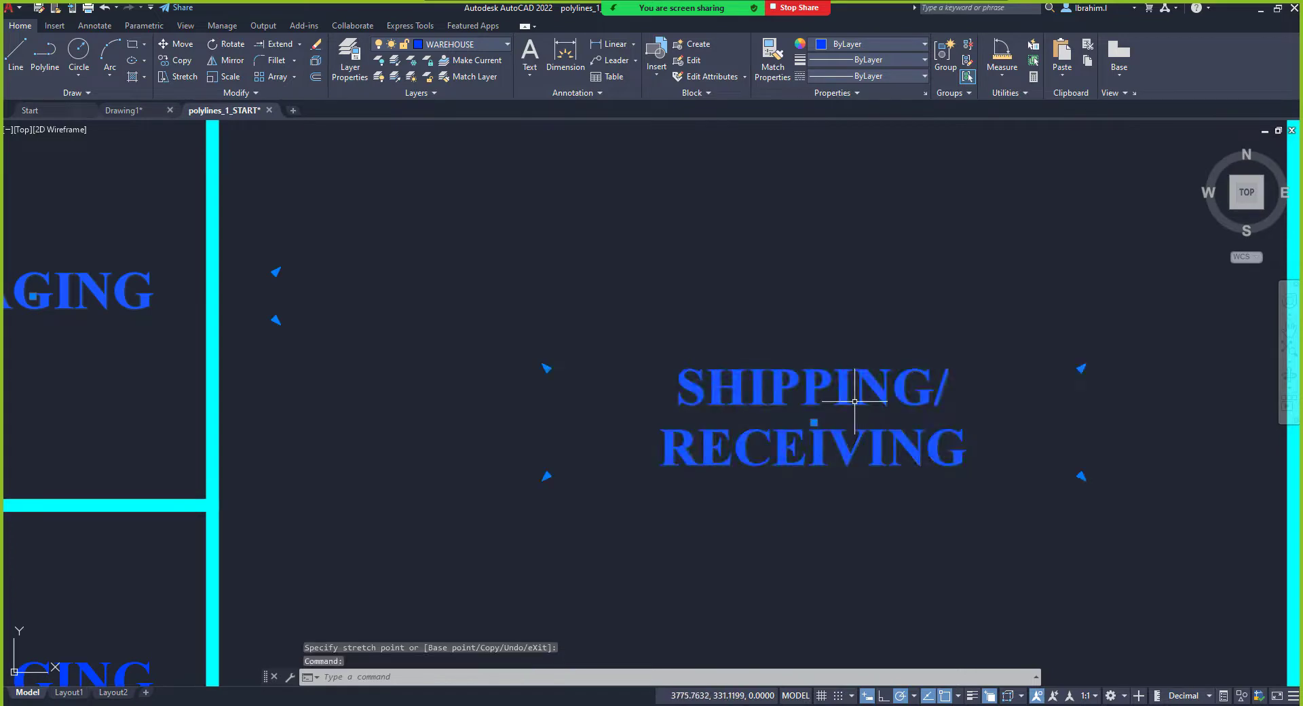
{"action": "scroll", "coordinate": [845, 461], "scroll_direction": "down", "scroll_amount": 4}
{"action": "left_click", "coordinate": [835, 446]}
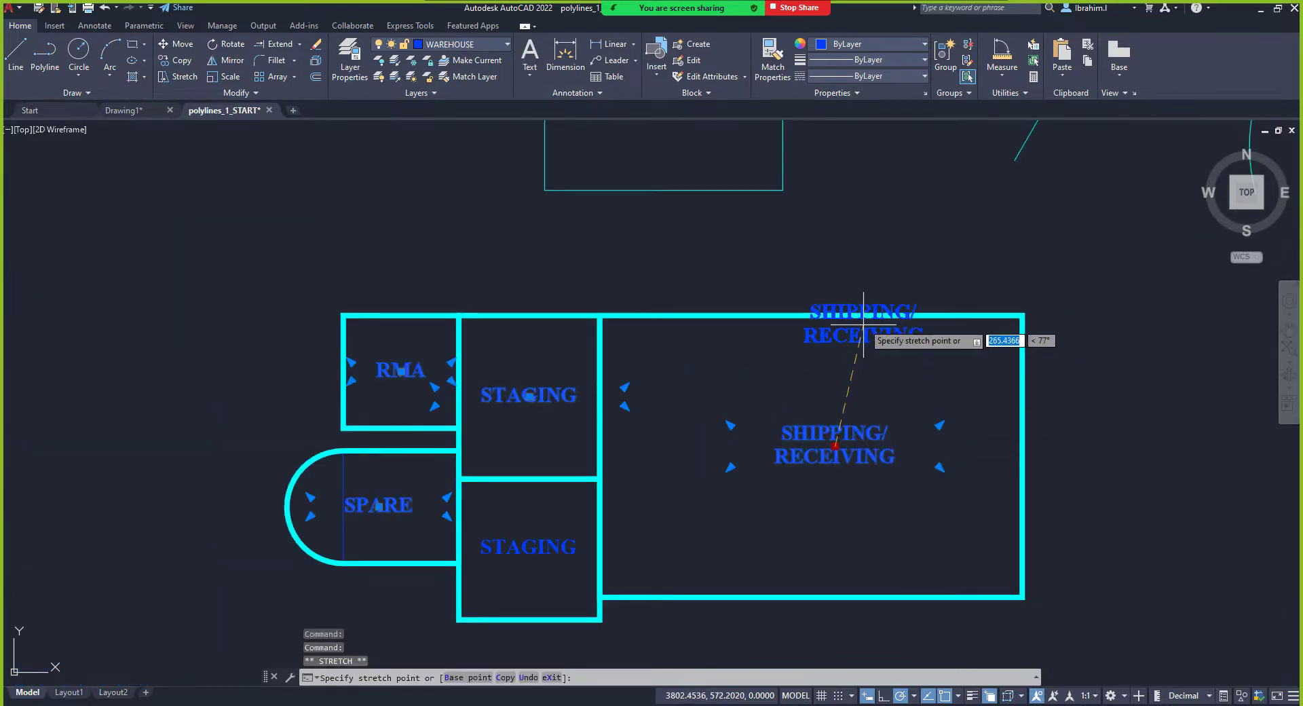
{"action": "left_click", "coordinate": [810, 453]}
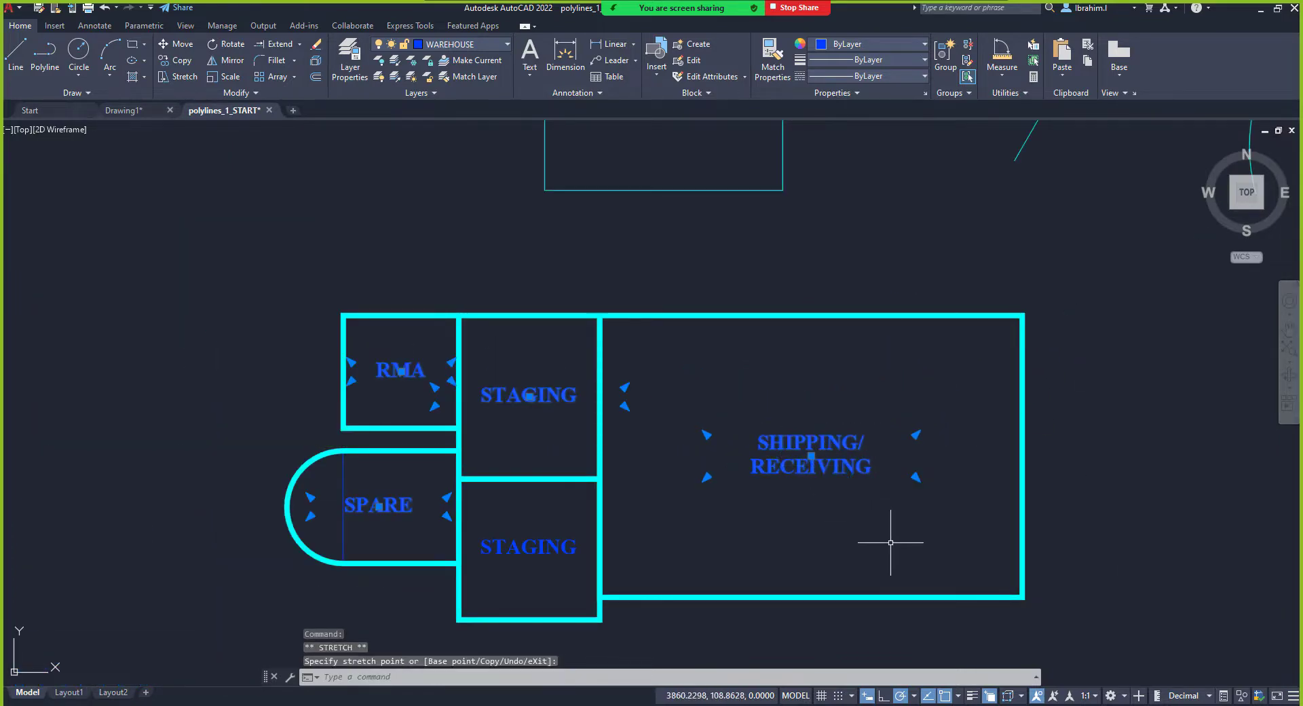
Step: Look over the label positions across the floor plan and clear the label selection
{"action": "scroll", "coordinate": [886, 538], "scroll_direction": "down", "scroll_amount": 3}
{"action": "scroll", "coordinate": [878, 532], "scroll_direction": "up", "scroll_amount": 3}
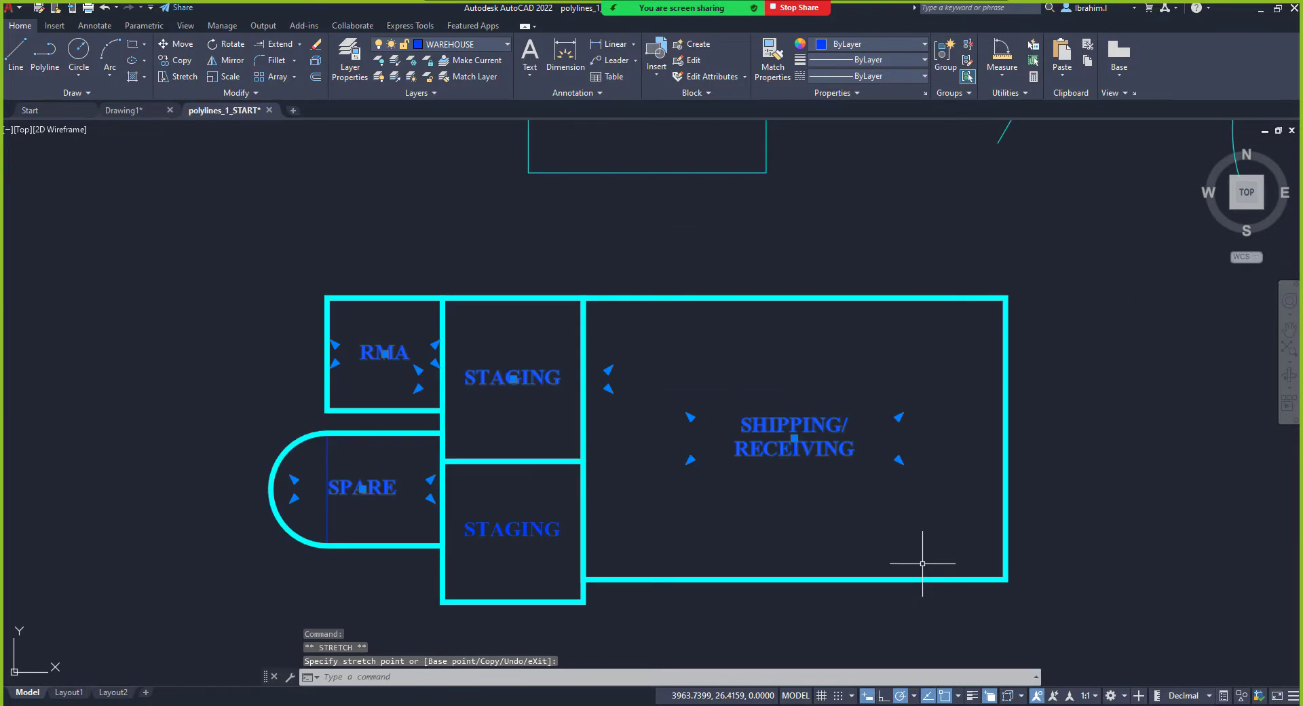
{"action": "scroll", "coordinate": [837, 548], "scroll_direction": "down", "scroll_amount": 2}
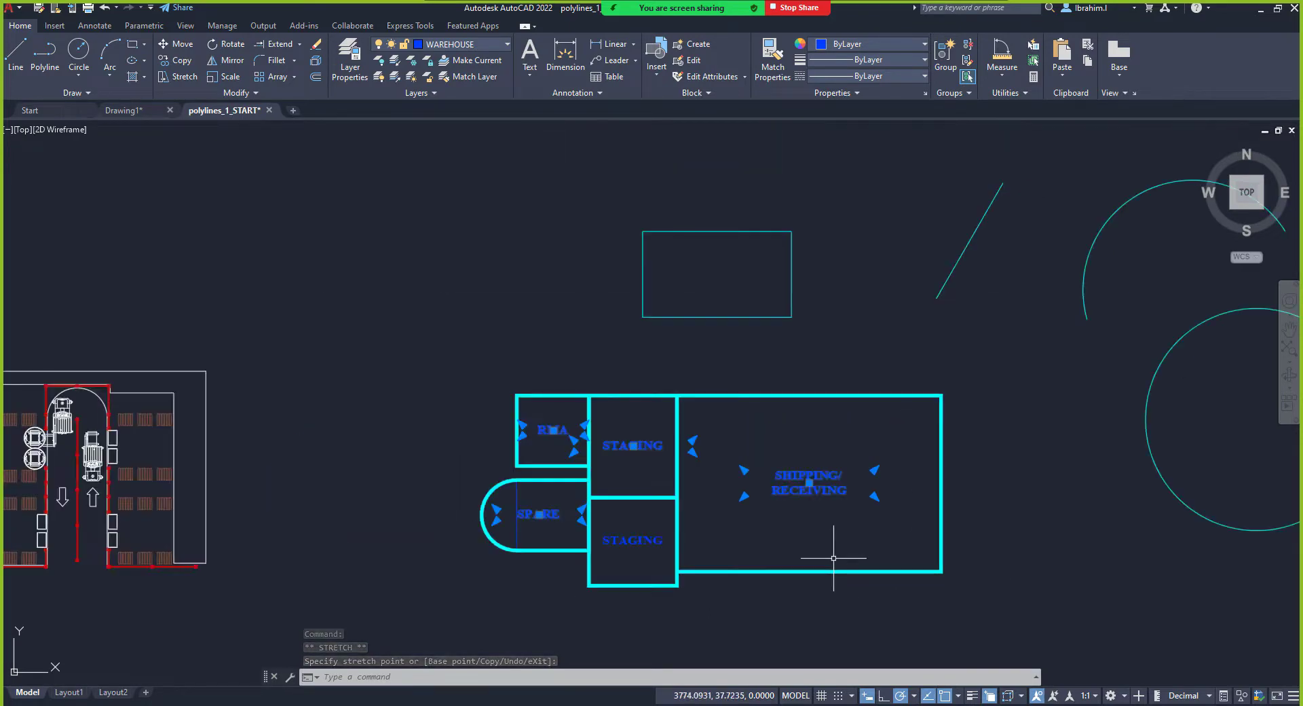
{"action": "scroll", "coordinate": [771, 518], "scroll_direction": "up", "scroll_amount": 2}
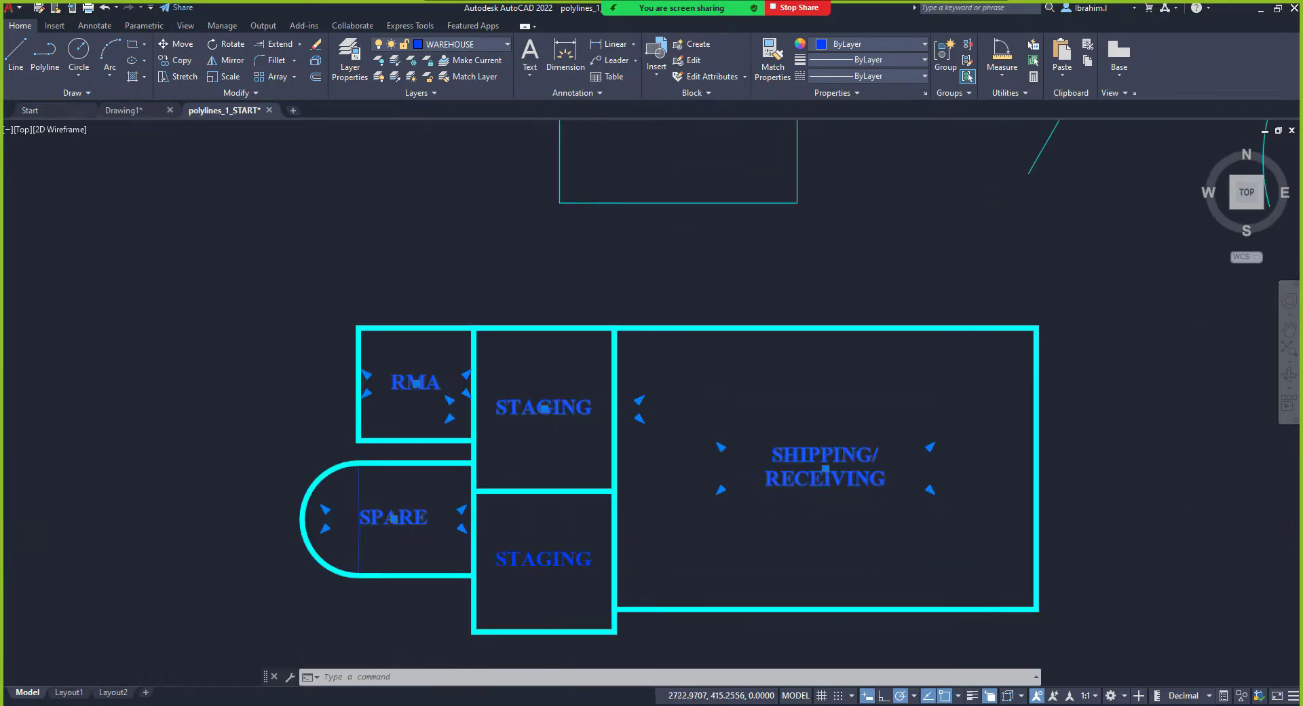
{"action": "scroll", "coordinate": [357, 411], "scroll_direction": "down", "scroll_amount": 2}
{"action": "key", "text": "Escape"}
{"action": "scroll", "coordinate": [574, 479], "scroll_direction": "up", "scroll_amount": 2}
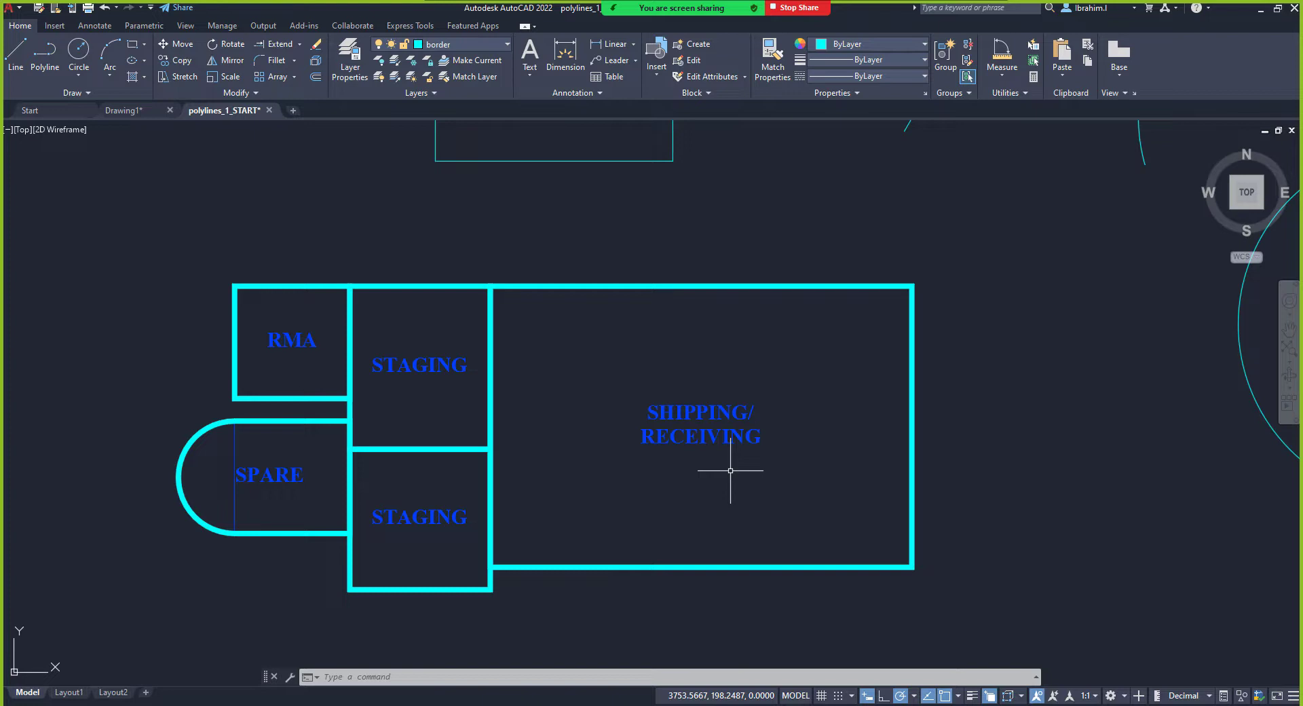
Step: Delete the leftover vertical construction lines inside the SPARE room and along the outer wall of the RMA room
{"action": "left_click", "coordinate": [236, 469]}
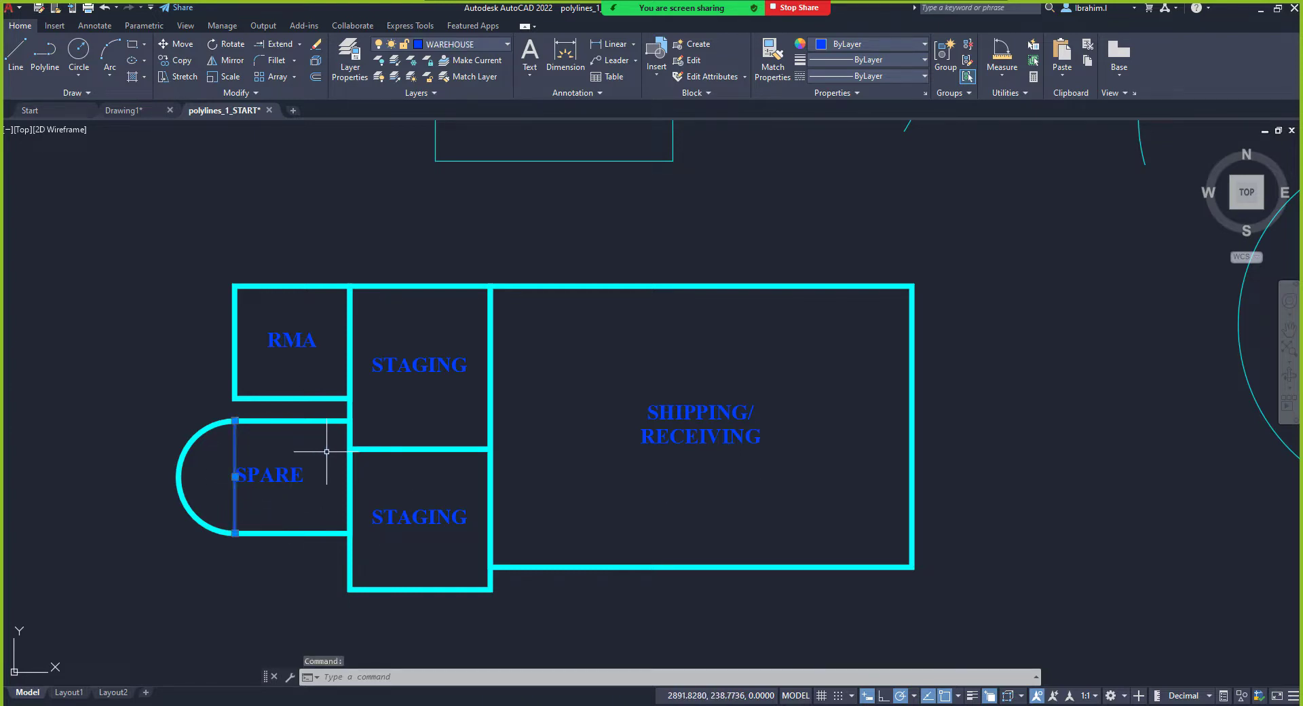
{"action": "key", "text": "Delete"}
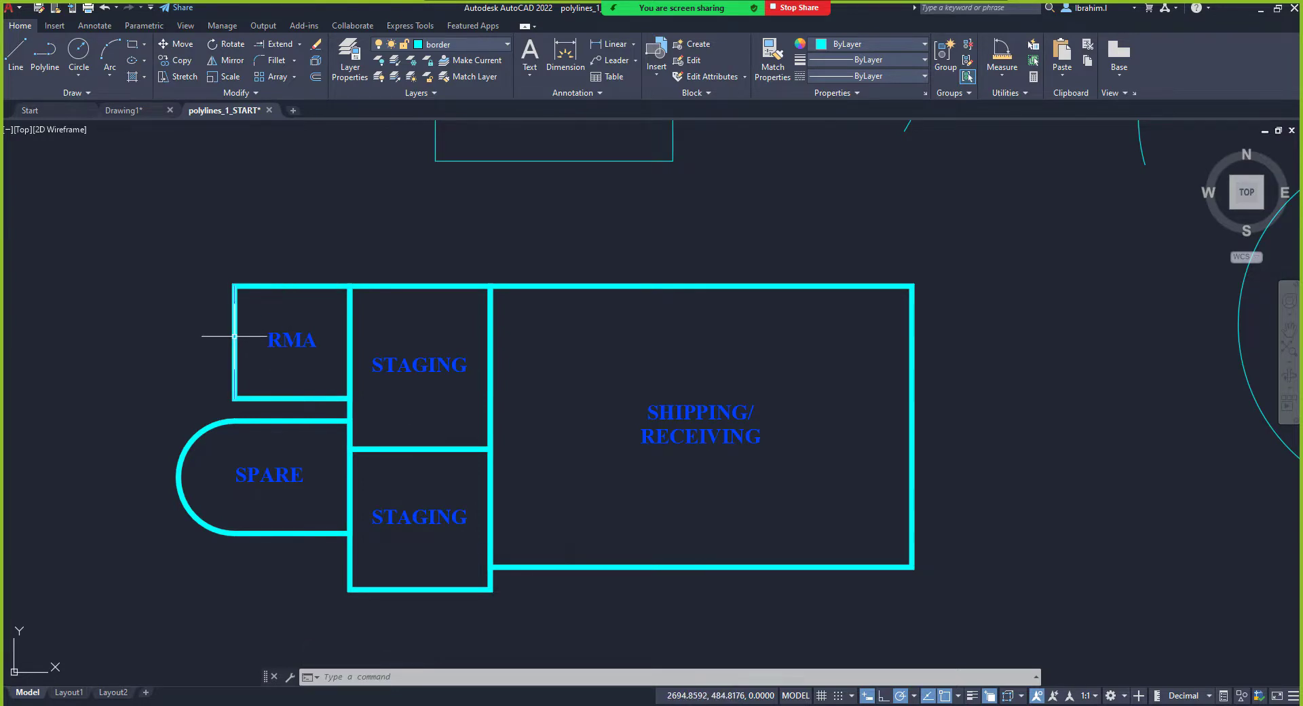
{"action": "scroll", "coordinate": [232, 330], "scroll_direction": "up", "scroll_amount": 2}
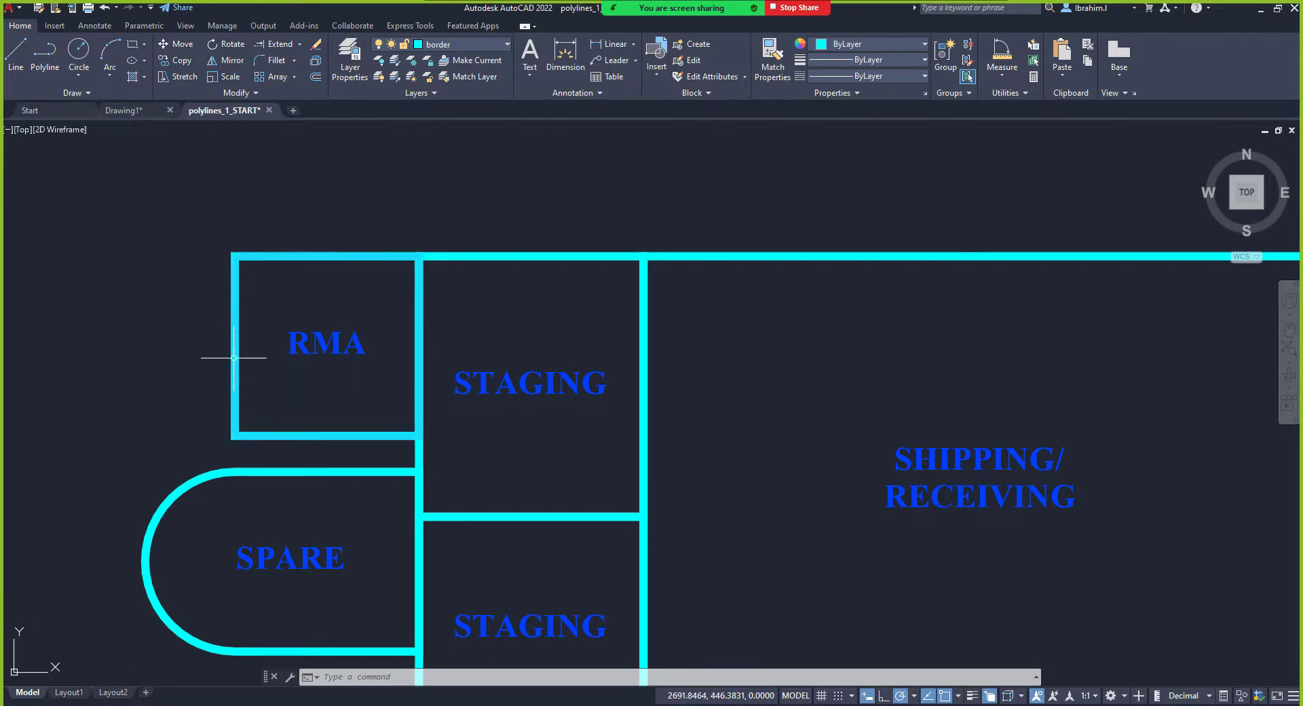
{"action": "left_click", "coordinate": [234, 349]}
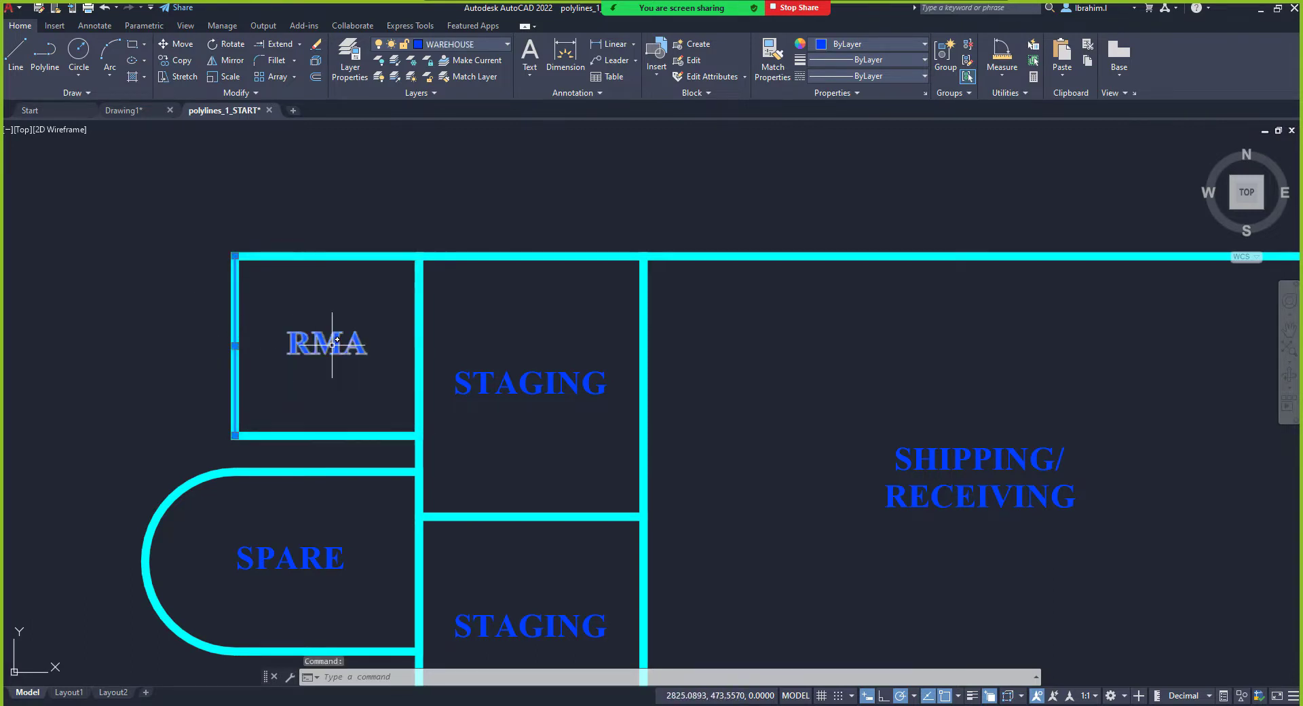
{"action": "key", "text": "Delete"}
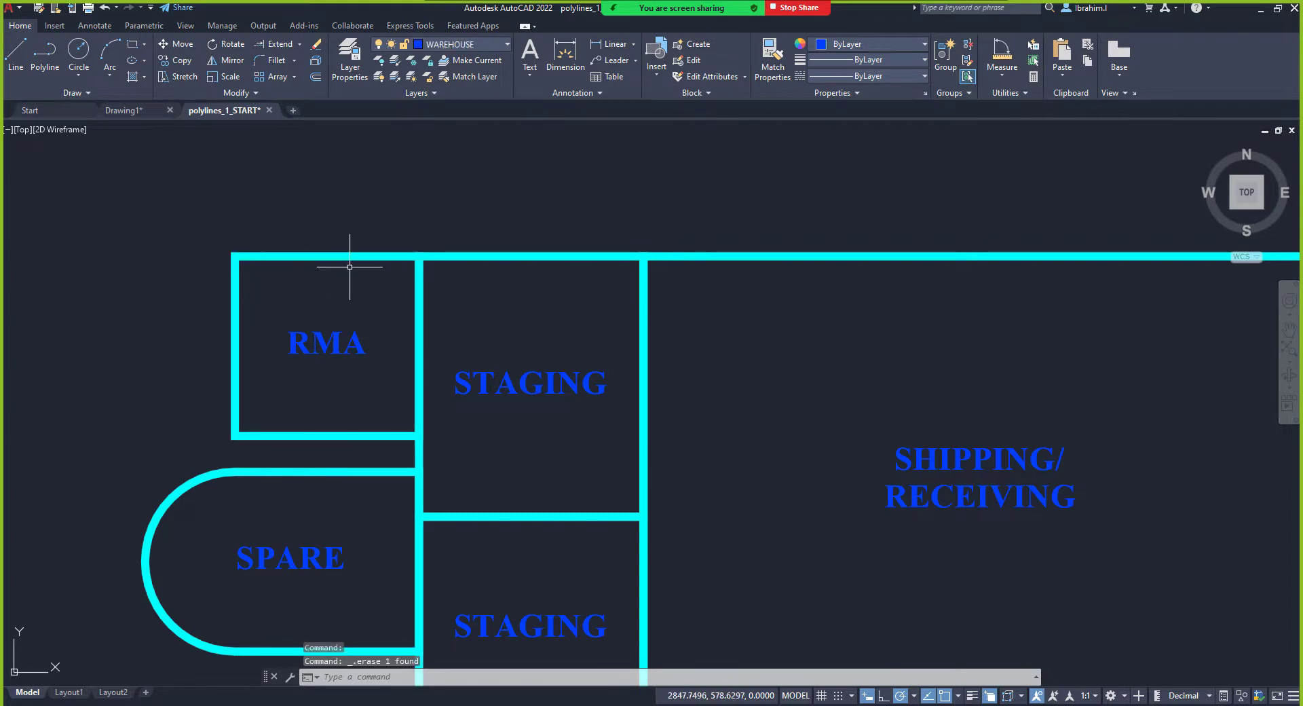
Step: Delete the leftover construction lines on the walls separating the RMA and SPARE rooms from the STAGING rooms
{"action": "left_click", "coordinate": [419, 348]}
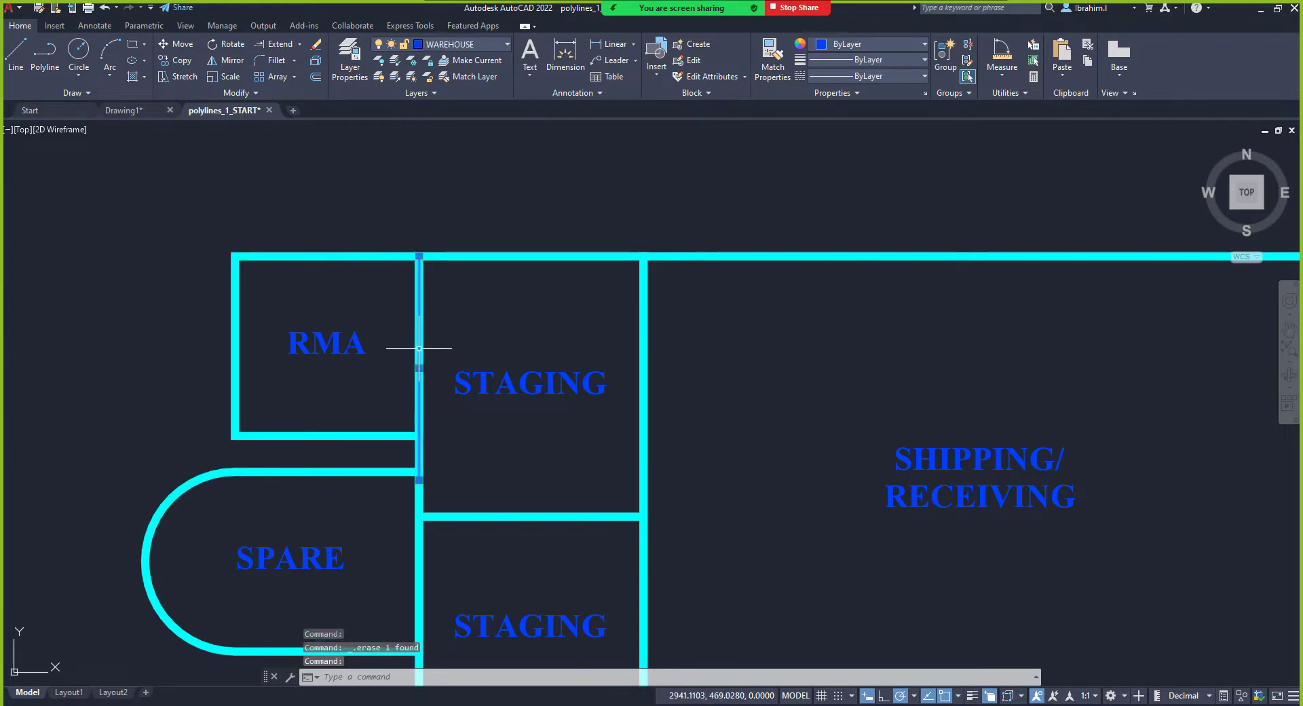
{"action": "key", "text": "Delete"}
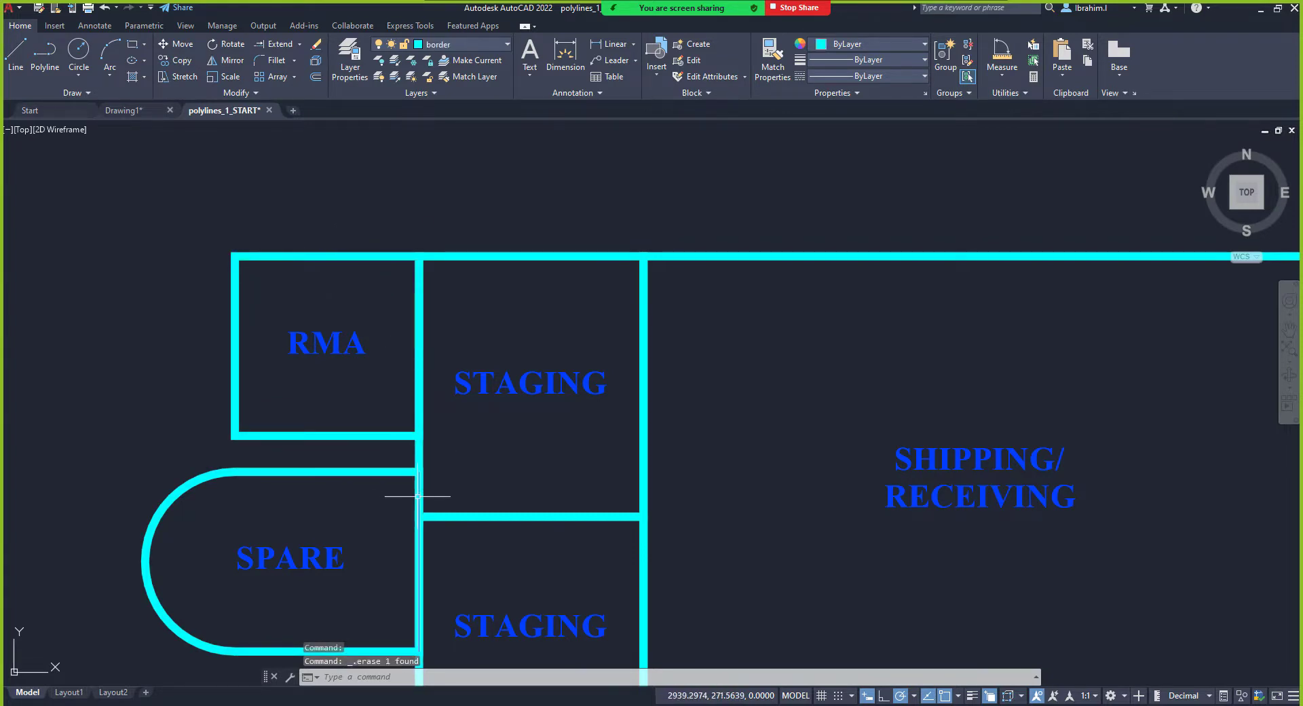
{"action": "left_click", "coordinate": [418, 496]}
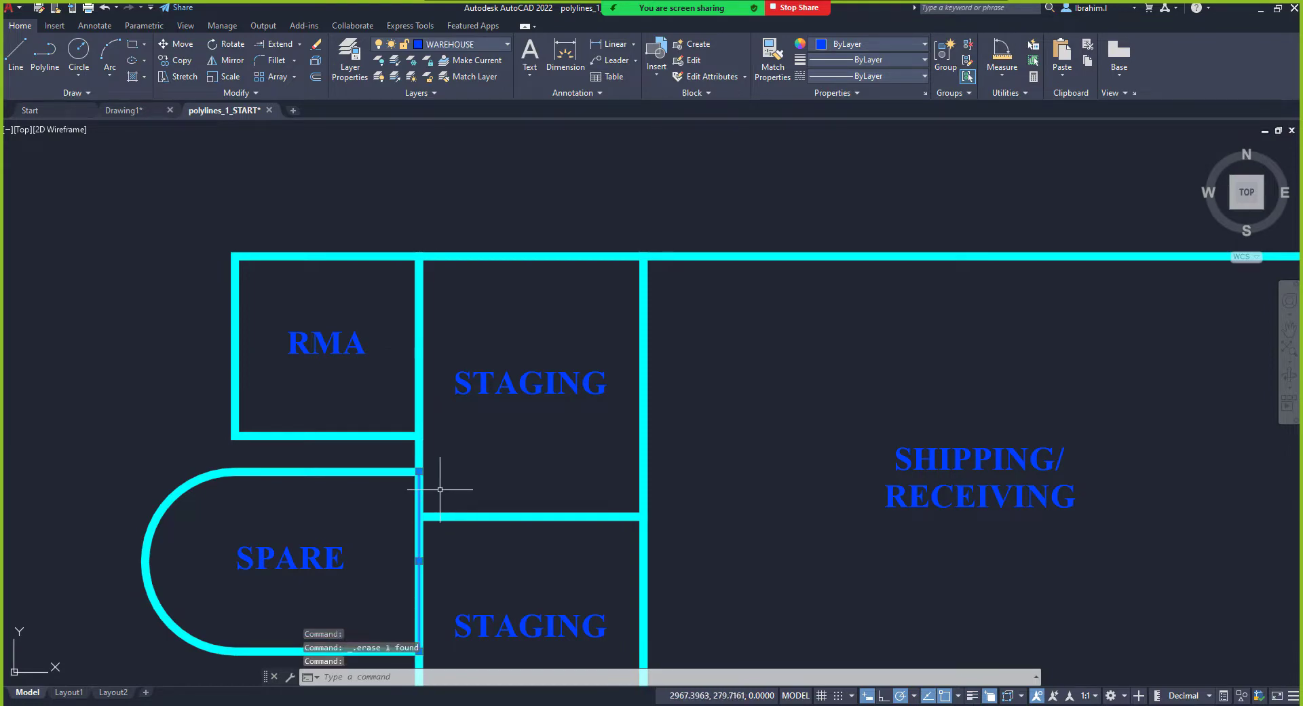
{"action": "key", "text": "Delete"}
Step: Examine the cleaned-up floor plan for remaining construction lines and check the room labels
{"action": "scroll", "coordinate": [391, 456], "scroll_direction": "down", "scroll_amount": 8}
{"action": "scroll", "coordinate": [410, 476], "scroll_direction": "up", "scroll_amount": 6}
{"action": "scroll", "coordinate": [316, 494], "scroll_direction": "up", "scroll_amount": 4}
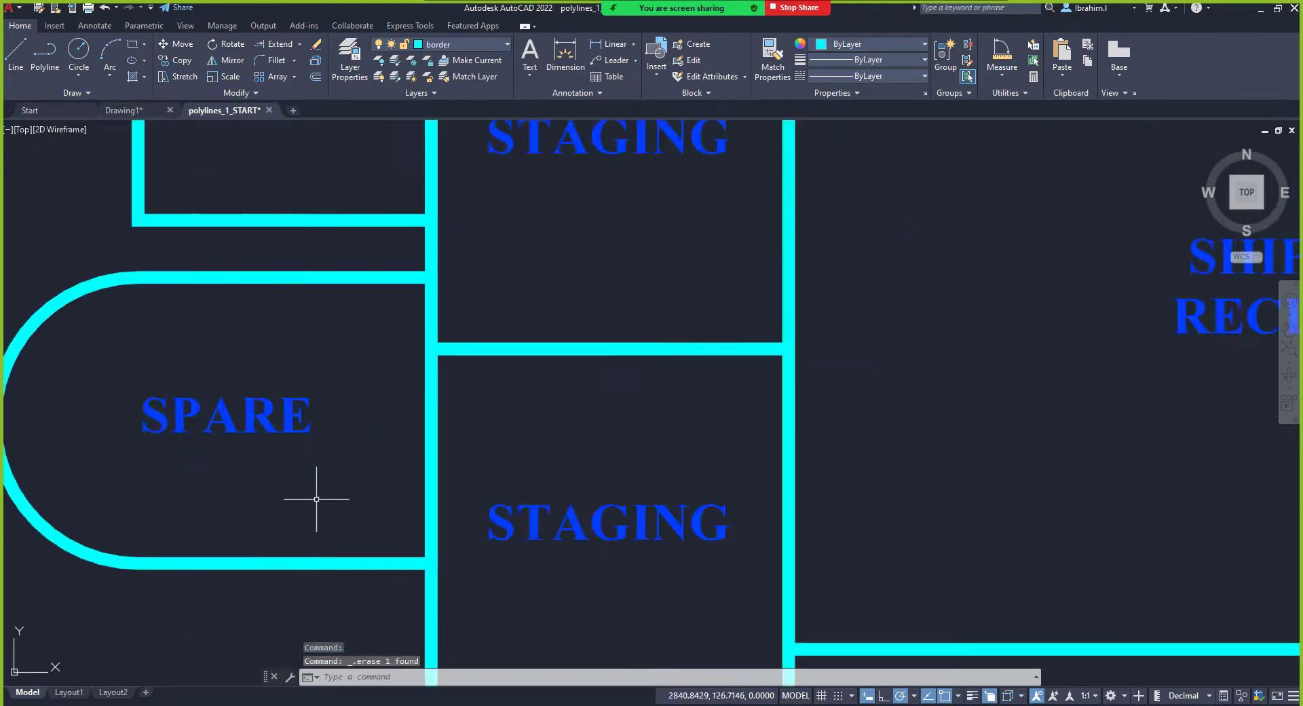
{"action": "scroll", "coordinate": [301, 476], "scroll_direction": "down", "scroll_amount": 4}
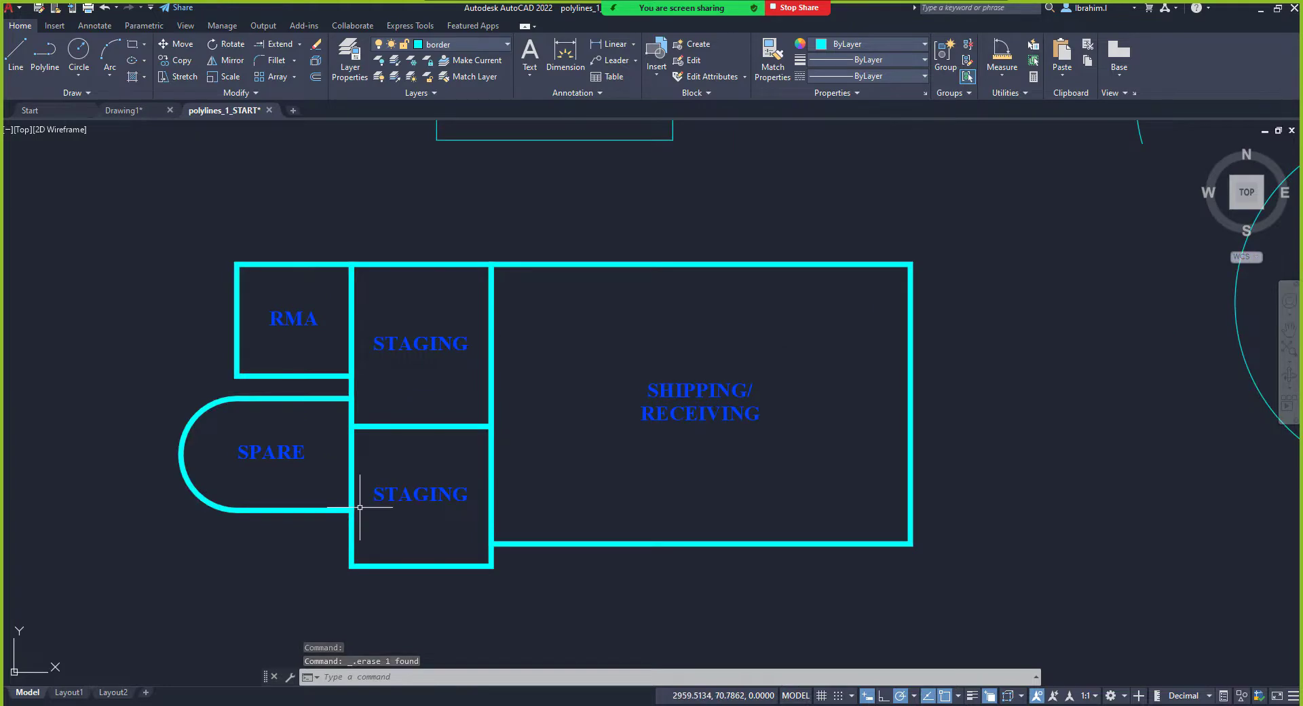
{"action": "scroll", "coordinate": [388, 515], "scroll_direction": "down", "scroll_amount": 4}
{"action": "scroll", "coordinate": [425, 511], "scroll_direction": "up", "scroll_amount": 2}
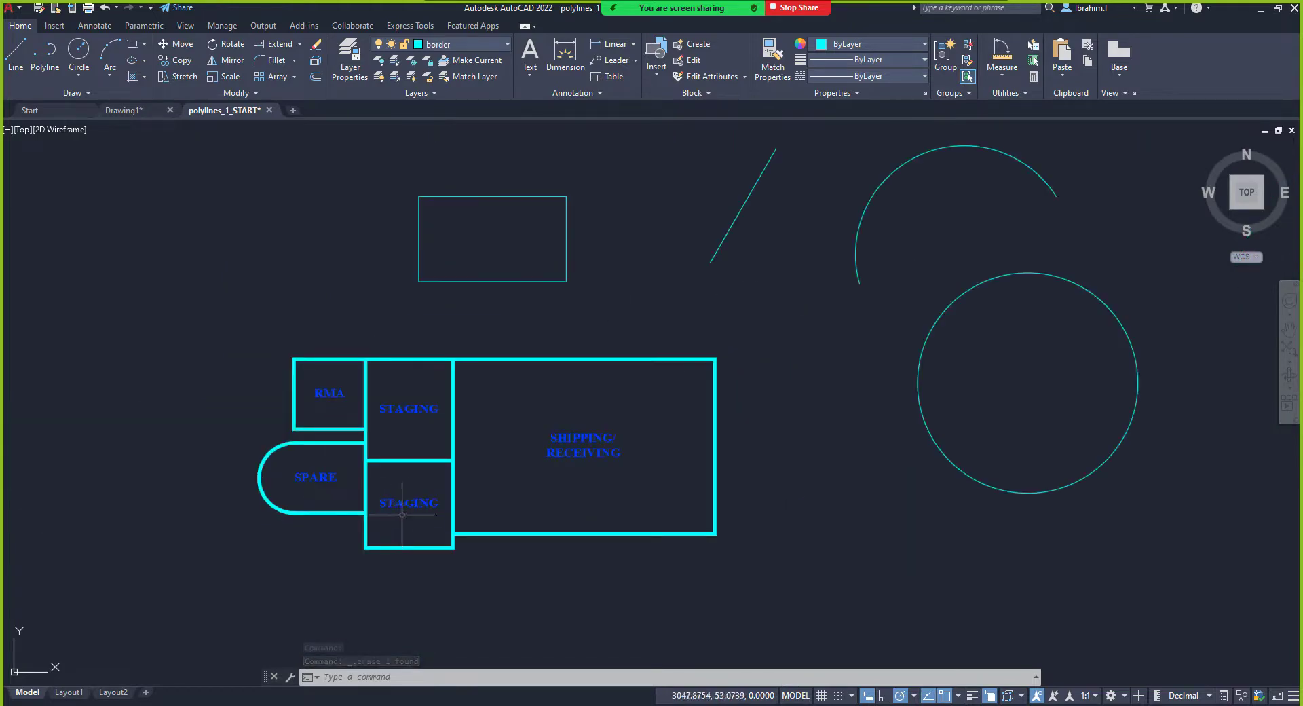
{"action": "scroll", "coordinate": [380, 529], "scroll_direction": "up", "scroll_amount": 2}
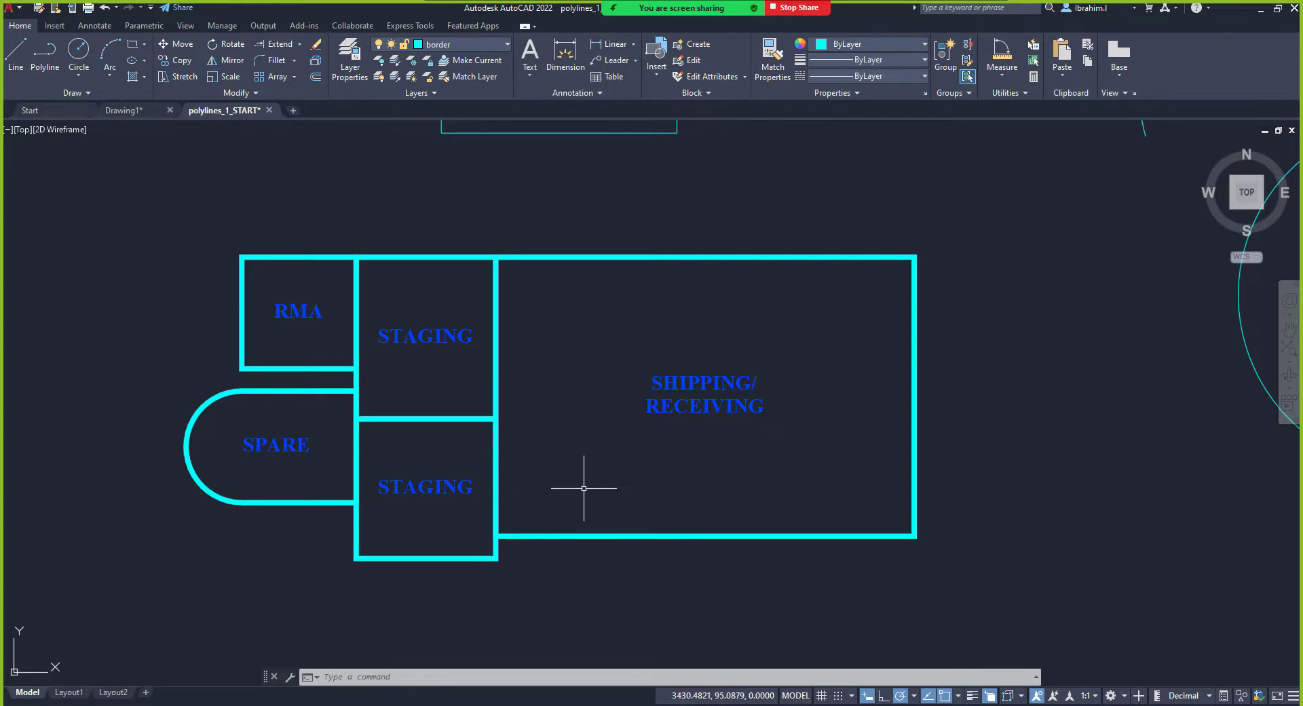
{"action": "scroll", "coordinate": [583, 487], "scroll_direction": "down", "scroll_amount": 2}
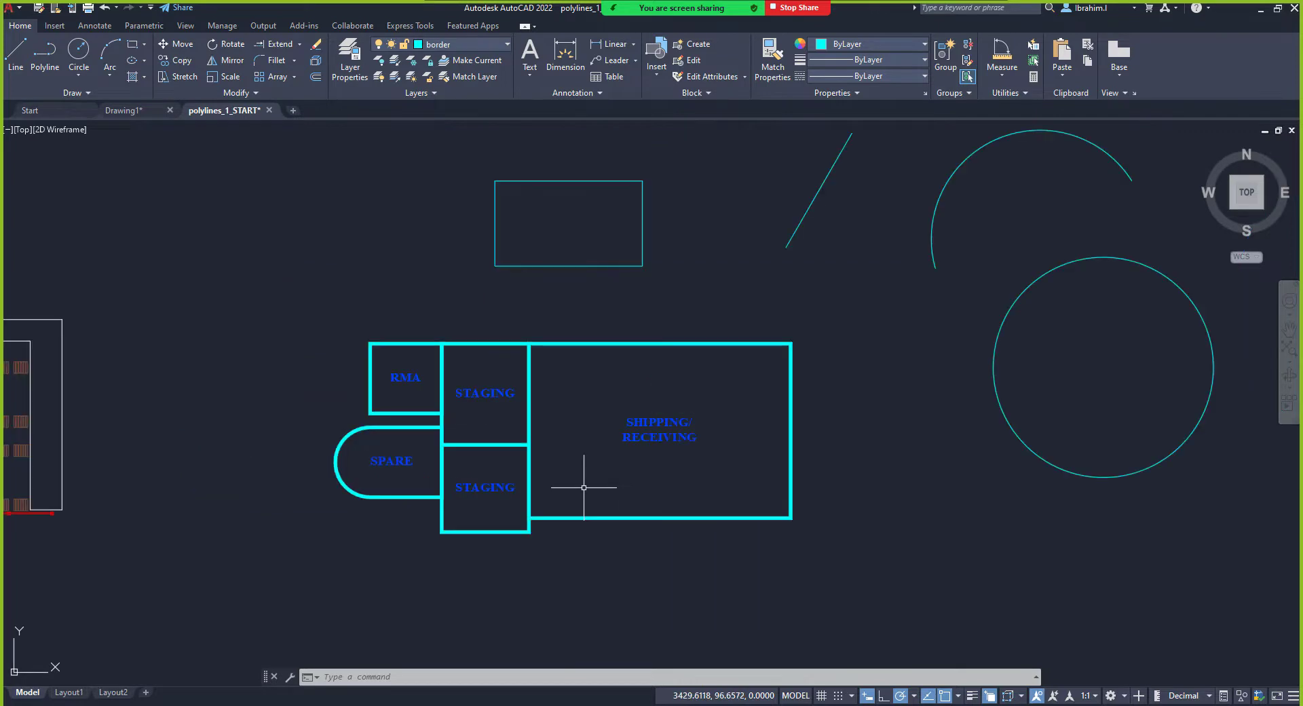
{"action": "left_click", "coordinate": [958, 697]}
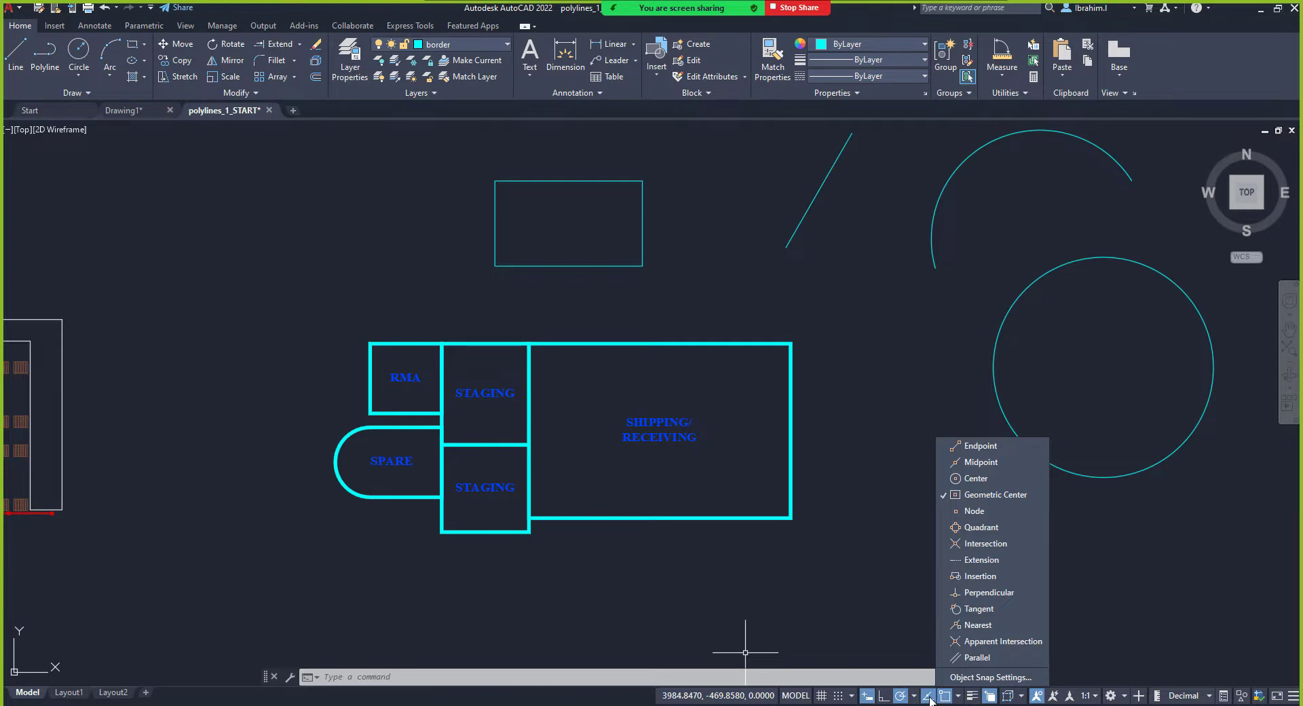
{"action": "left_click", "coordinate": [929, 699]}
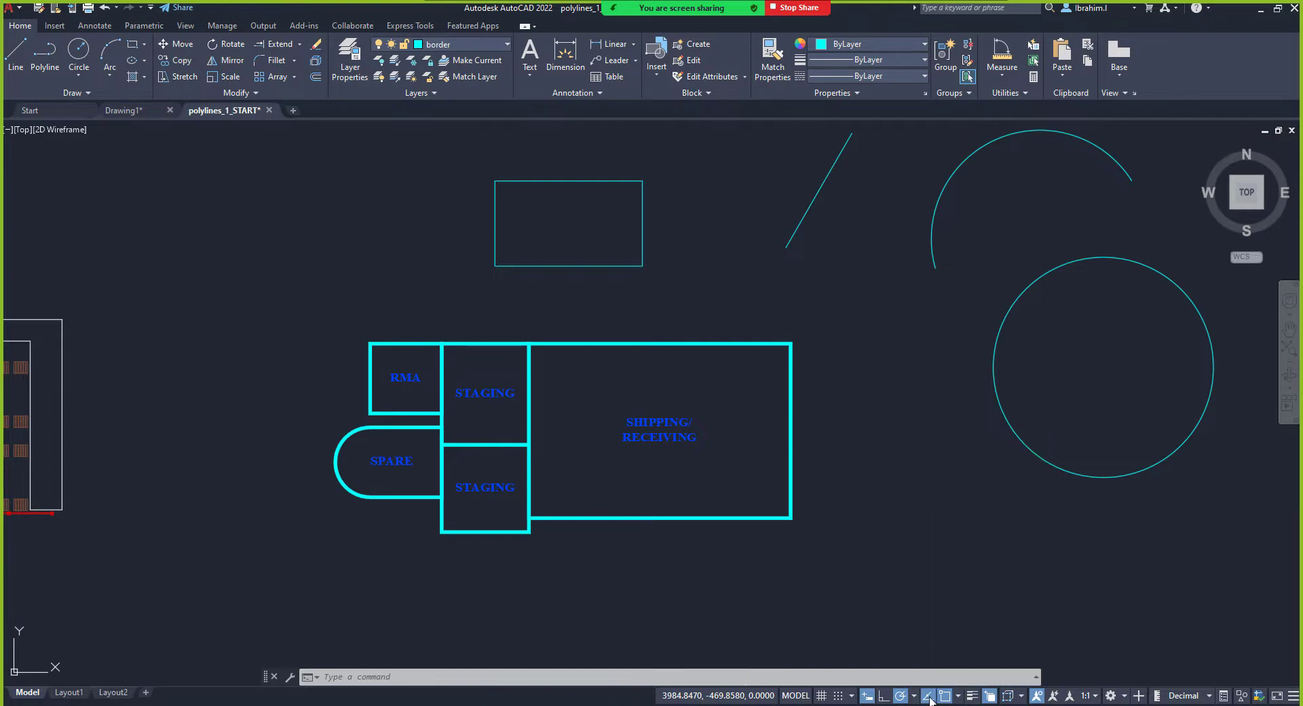
{"action": "left_click", "coordinate": [929, 699]}
{"action": "left_click", "coordinate": [929, 699]}
{"action": "scroll", "coordinate": [838, 594], "scroll_direction": "down", "scroll_amount": 2}
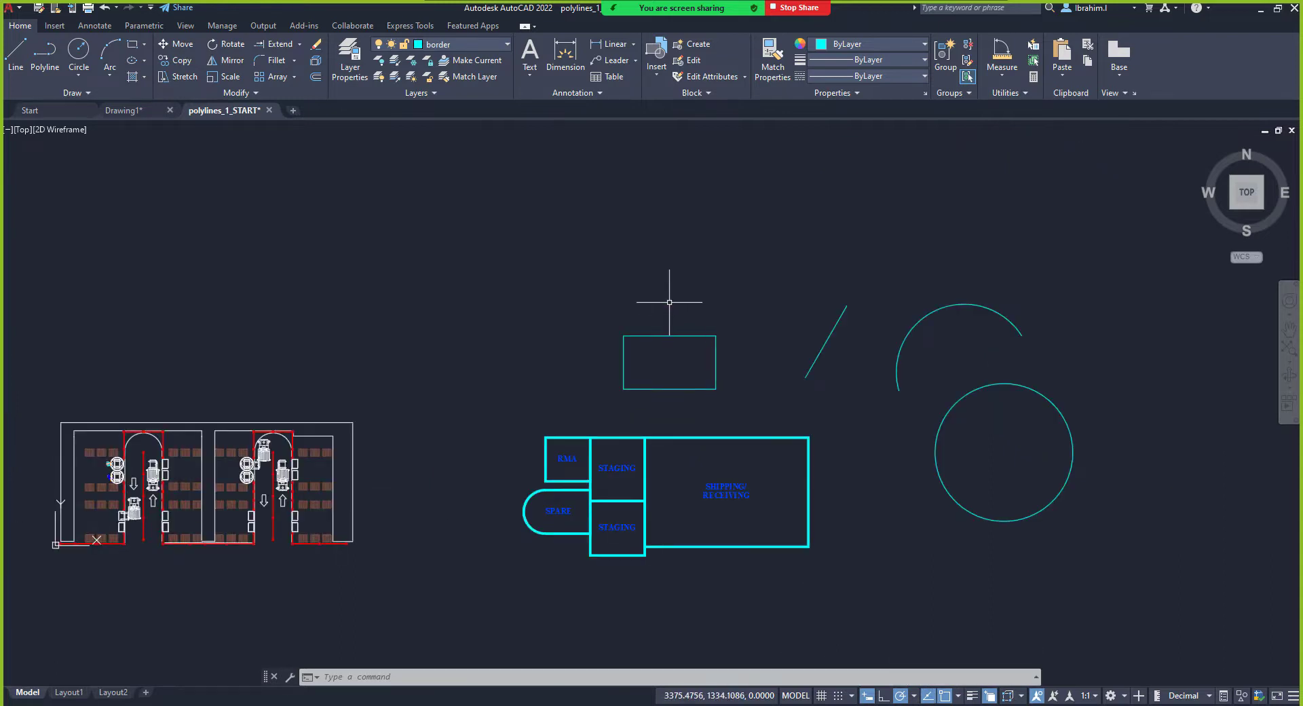
Step: Turn off object snap tracking and enable the Endpoint, Midpoint and Center snaps alongside Geometric Center
{"action": "left_click", "coordinate": [928, 695]}
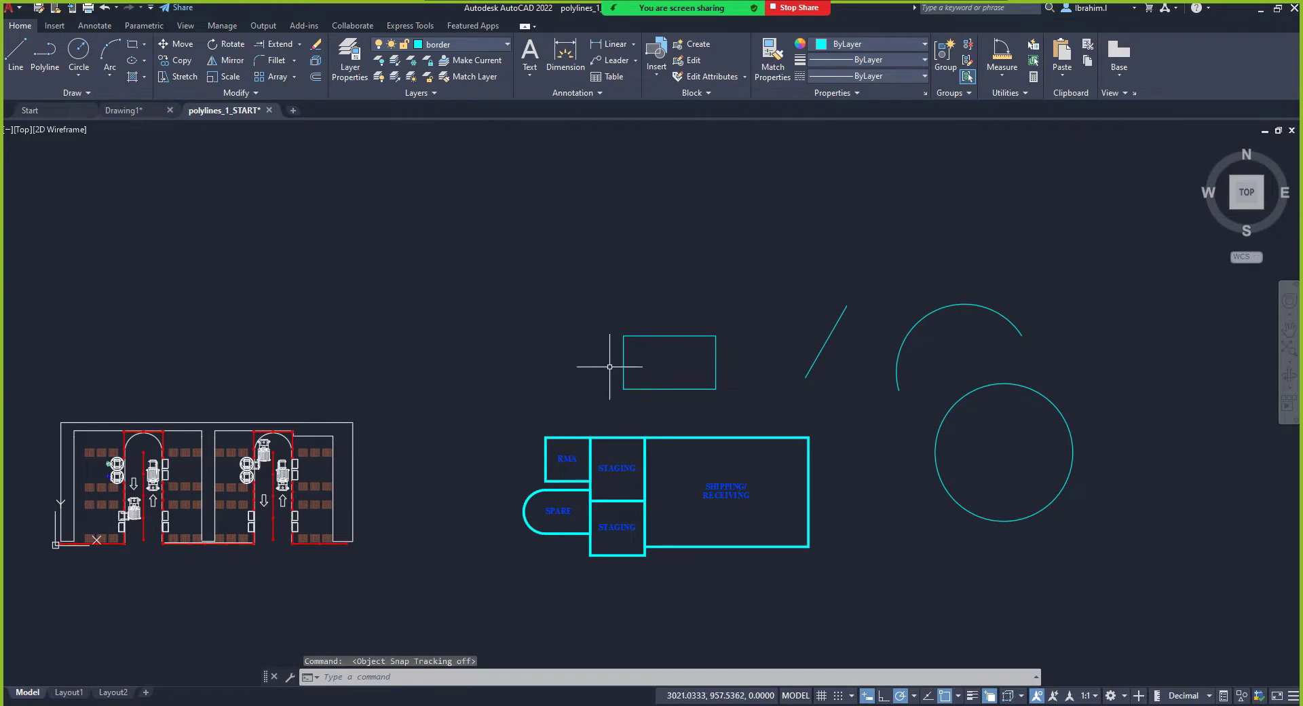
{"action": "scroll", "coordinate": [700, 343], "scroll_direction": "up", "scroll_amount": 2}
{"action": "scroll", "coordinate": [700, 343], "scroll_direction": "up", "scroll_amount": 2}
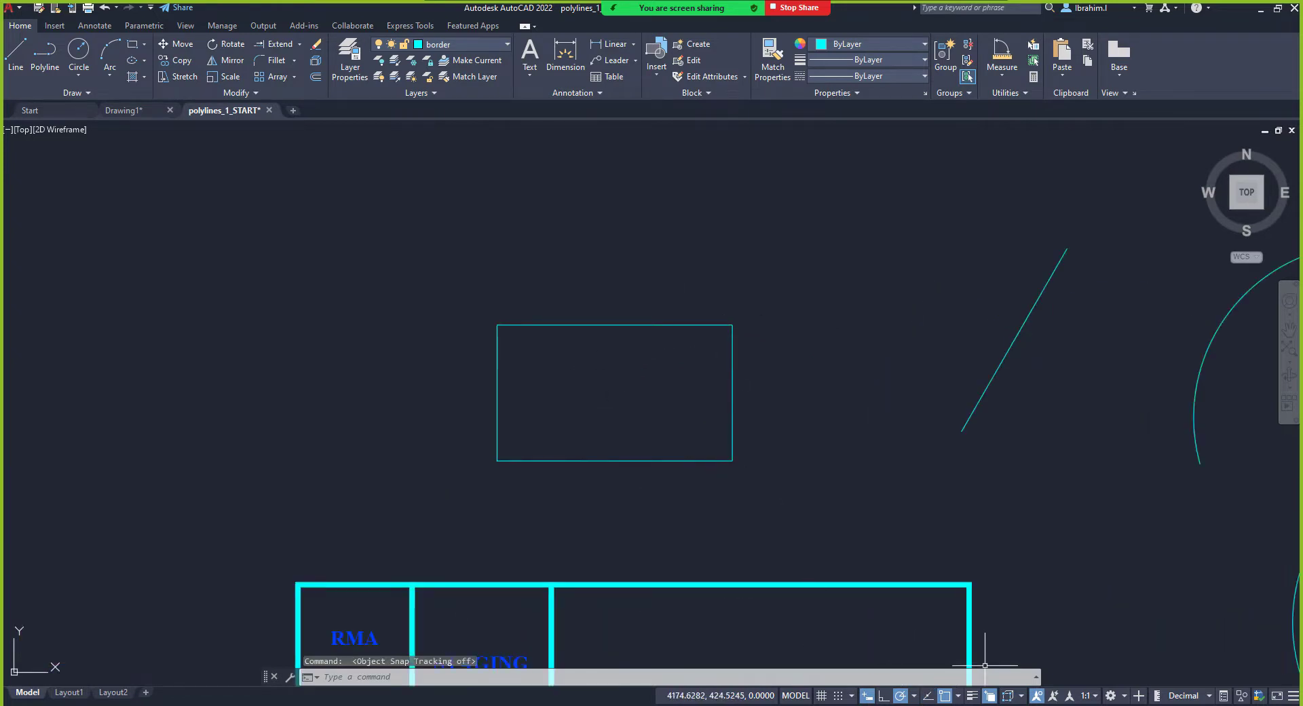
{"action": "left_click", "coordinate": [958, 696]}
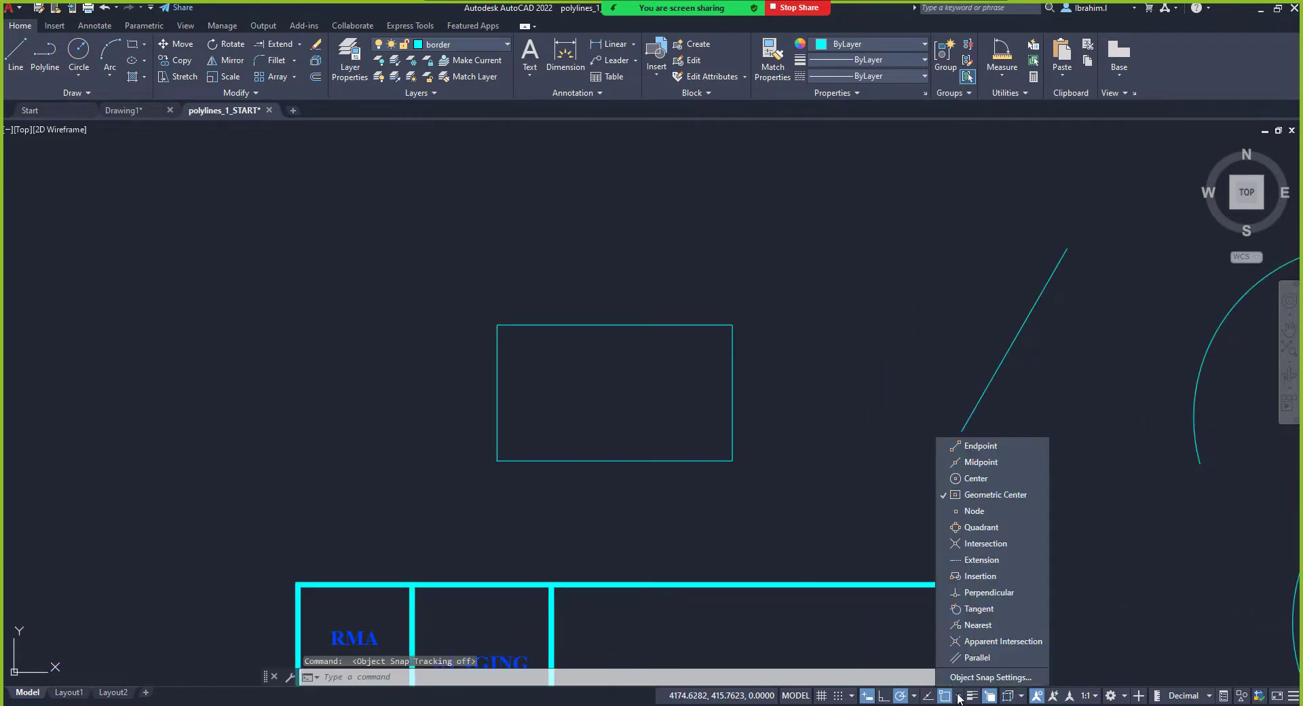
{"action": "left_click", "coordinate": [980, 478]}
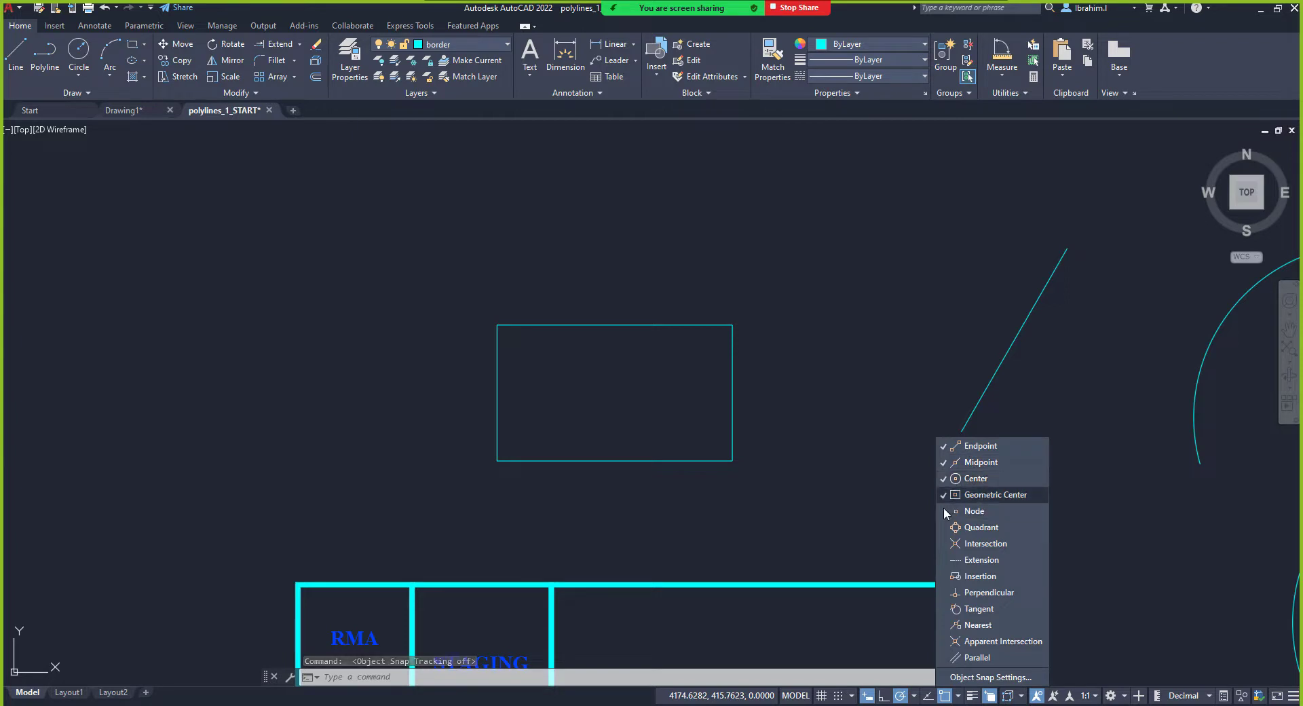
{"action": "left_click", "coordinate": [888, 500]}
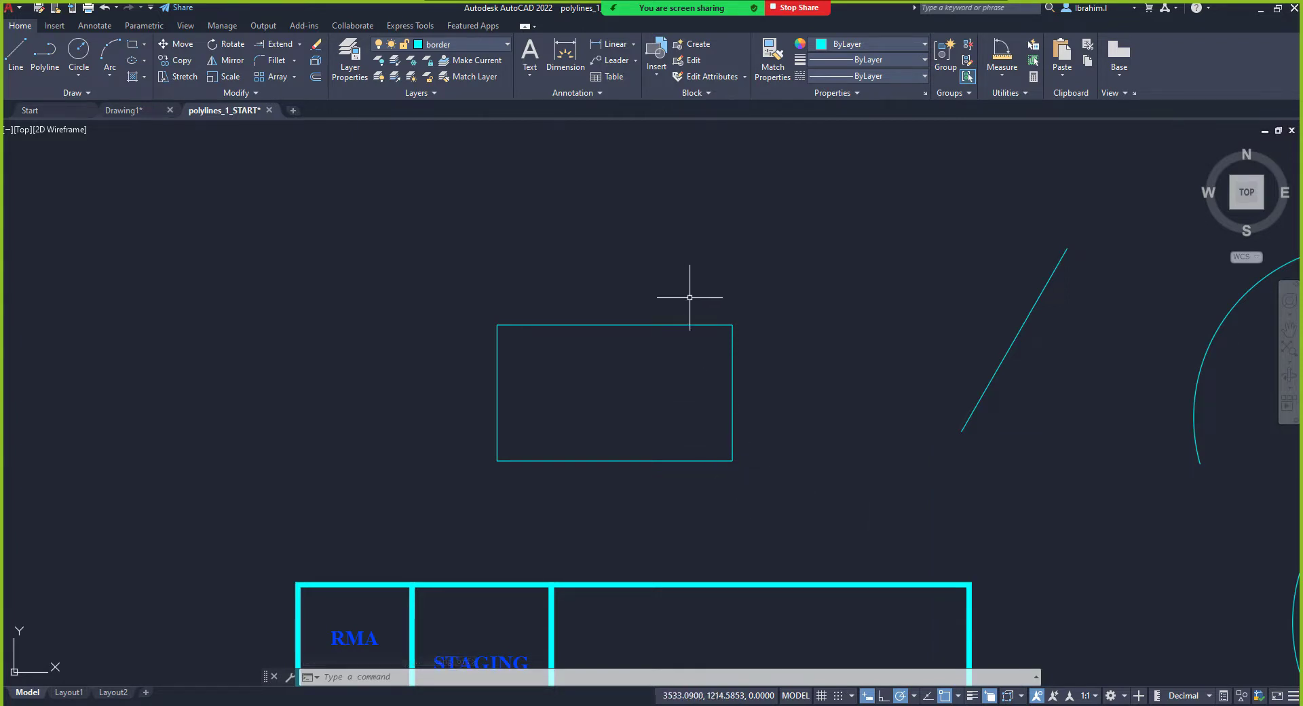
Step: Draw a horizontal line outward from the upper-right endpoint of the rectangle above the floor plan, using the Endpoint snap
{"action": "scroll", "coordinate": [740, 365], "scroll_direction": "up", "scroll_amount": 2}
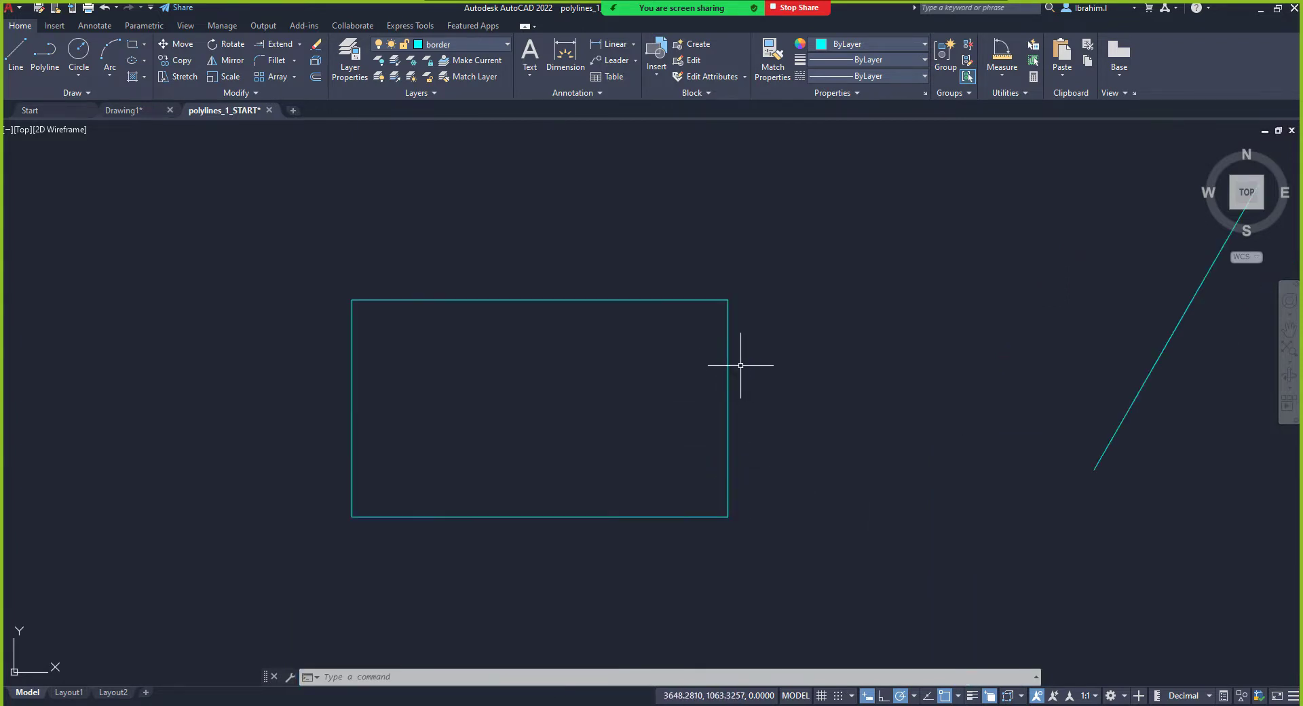
{"action": "left_click", "coordinate": [15, 56]}
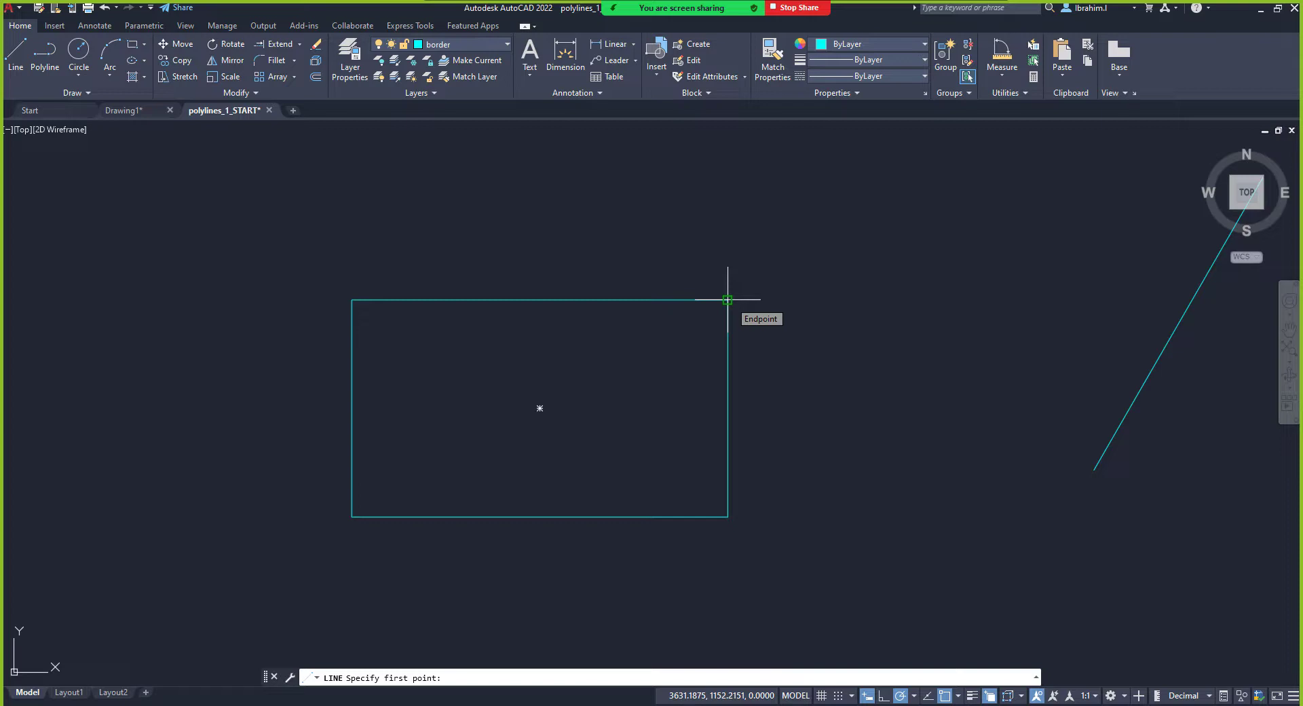
{"action": "left_click", "coordinate": [727, 299]}
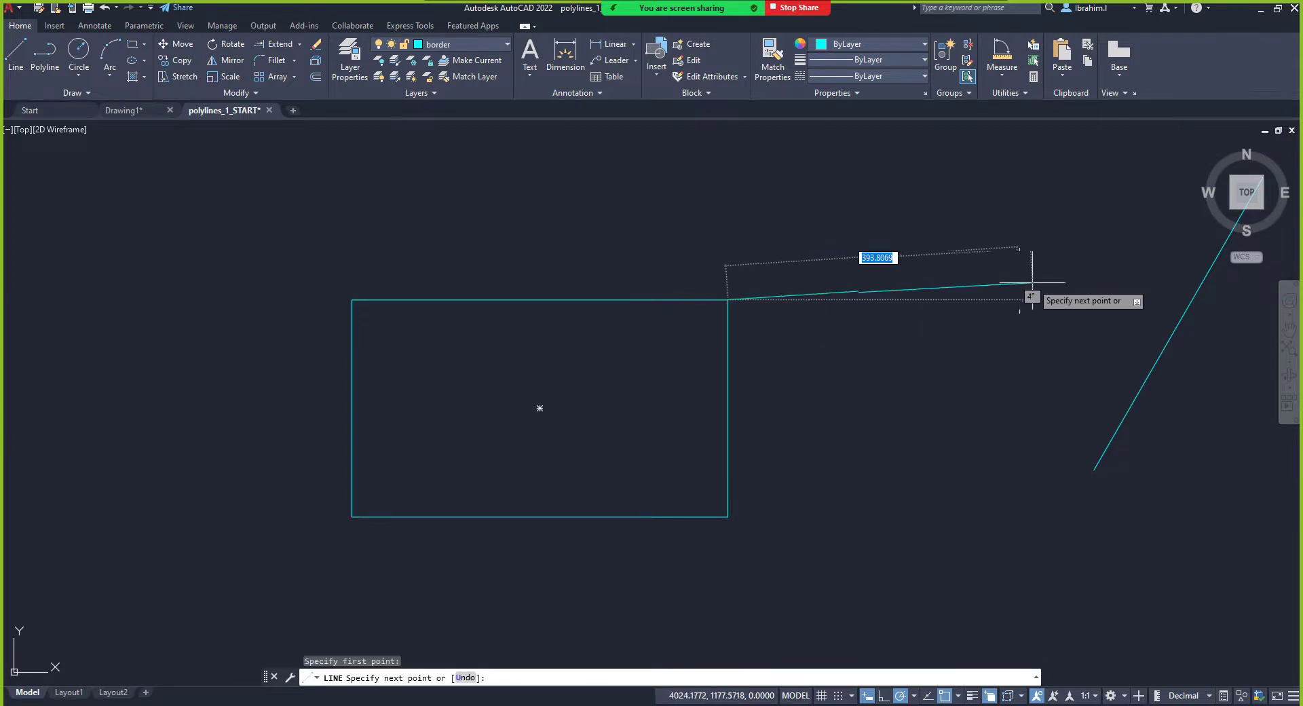
{"action": "left_click", "coordinate": [1063, 299]}
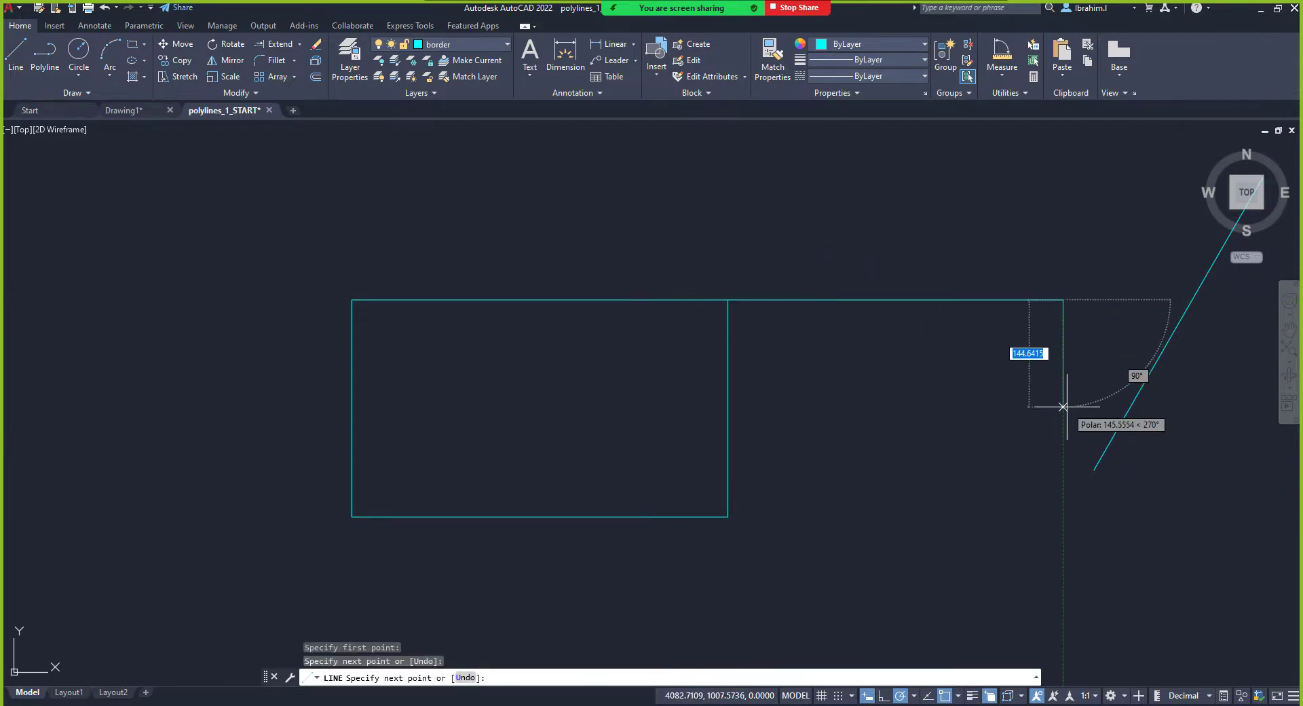
{"action": "key", "text": "Escape"}
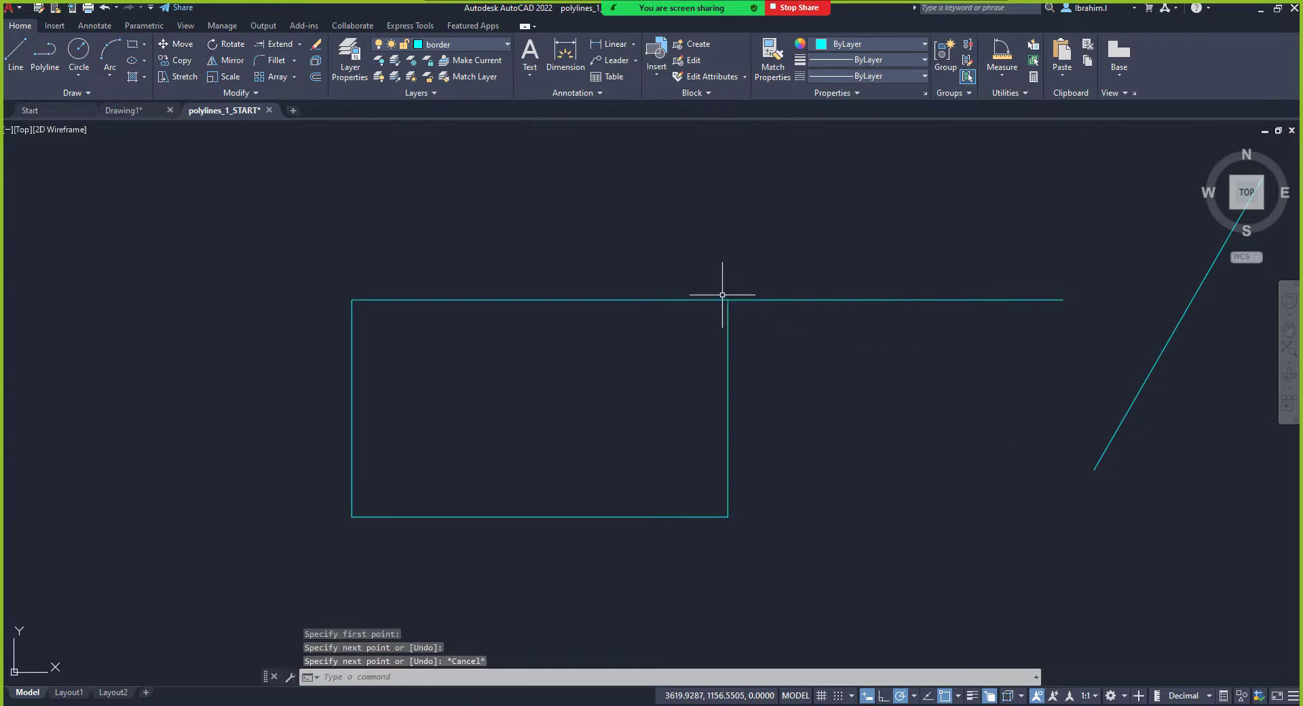
Step: Inspect the snapped corner up close and draw a vertical line upward from the same rectangle corner
{"action": "scroll", "coordinate": [745, 294], "scroll_direction": "up", "scroll_amount": 3}
{"action": "scroll", "coordinate": [714, 307], "scroll_direction": "up", "scroll_amount": 3}
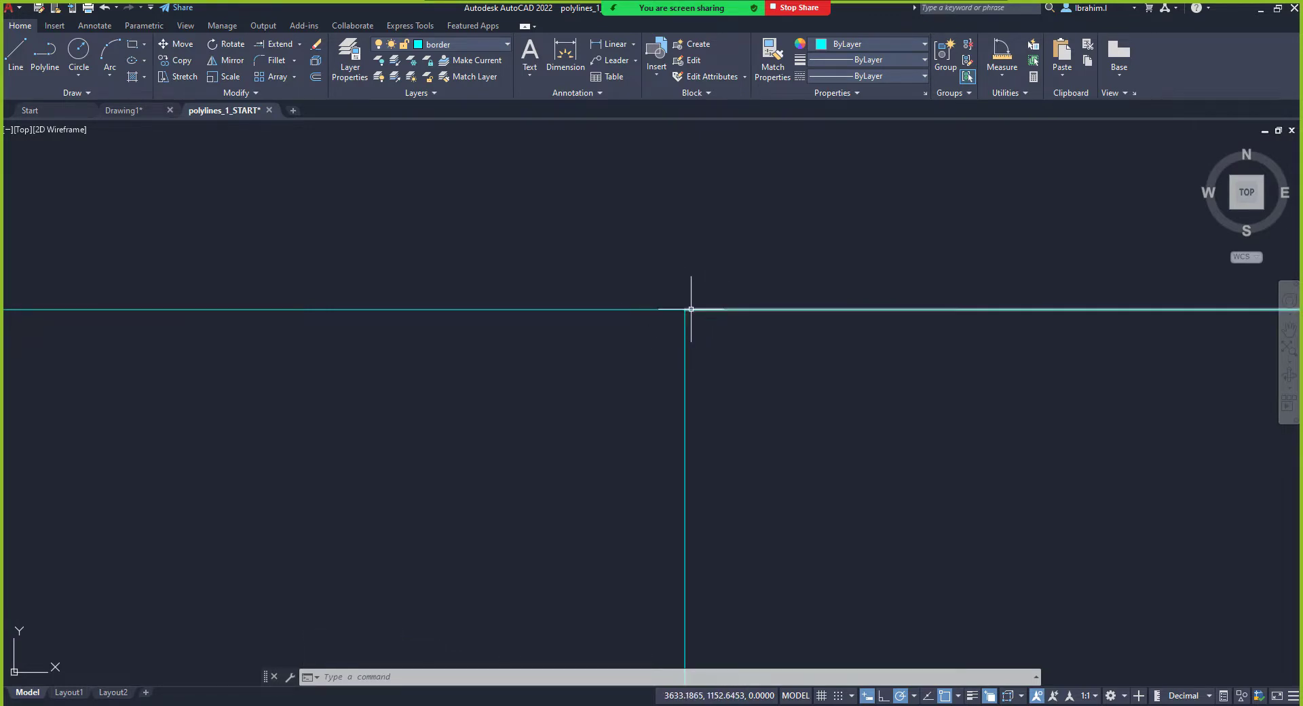
{"action": "scroll", "coordinate": [690, 310], "scroll_direction": "up", "scroll_amount": 4}
{"action": "scroll", "coordinate": [686, 339], "scroll_direction": "down", "scroll_amount": 6}
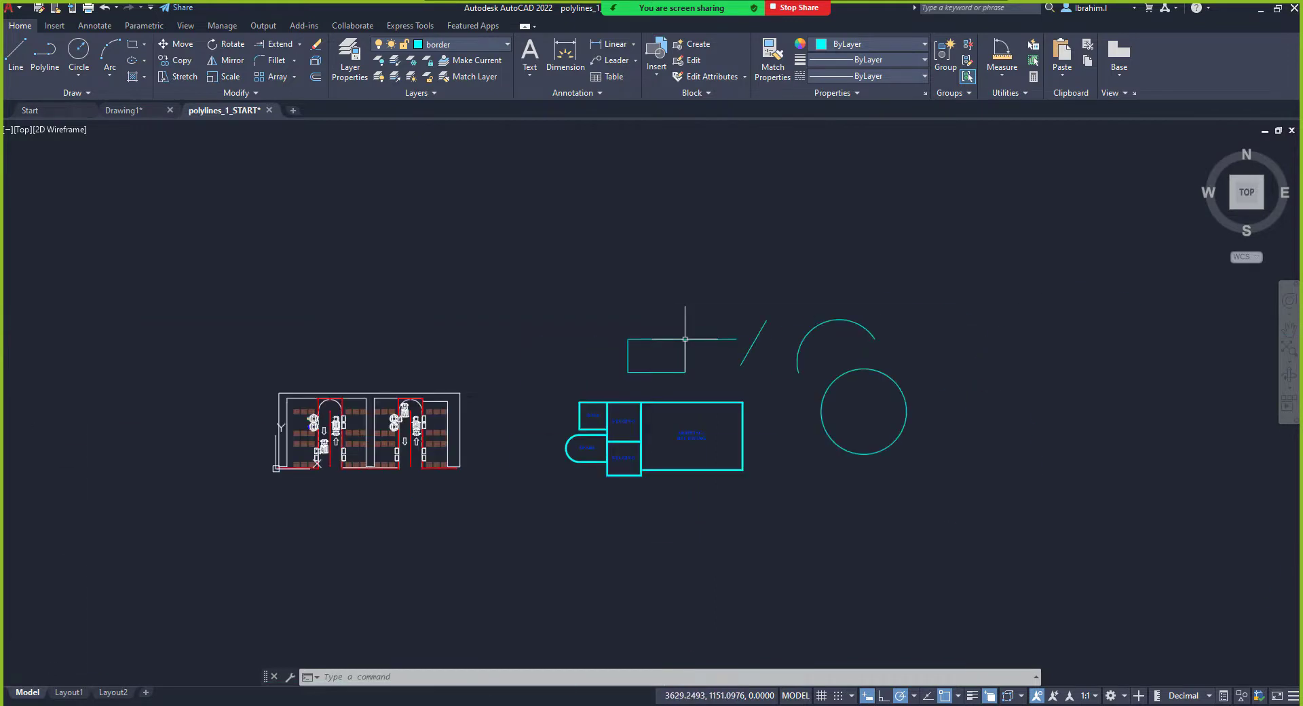
{"action": "scroll", "coordinate": [696, 344], "scroll_direction": "up", "scroll_amount": 3}
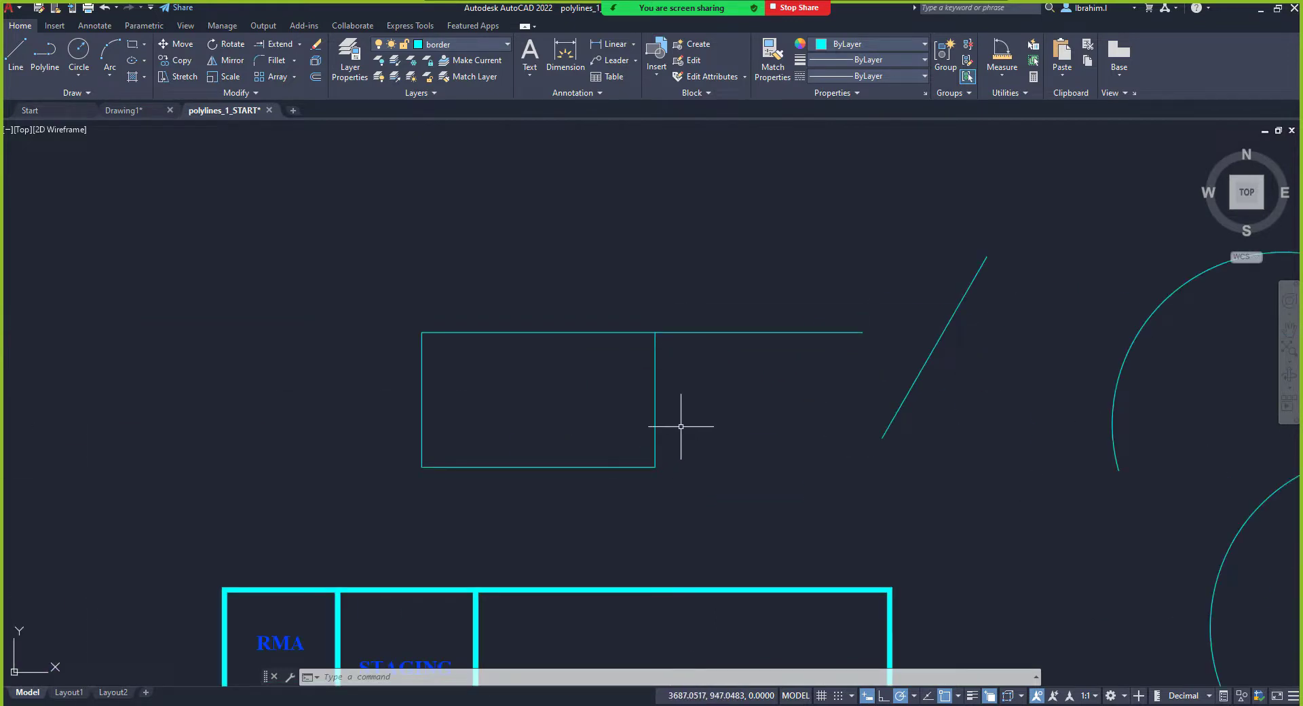
{"action": "left_click", "coordinate": [15, 53]}
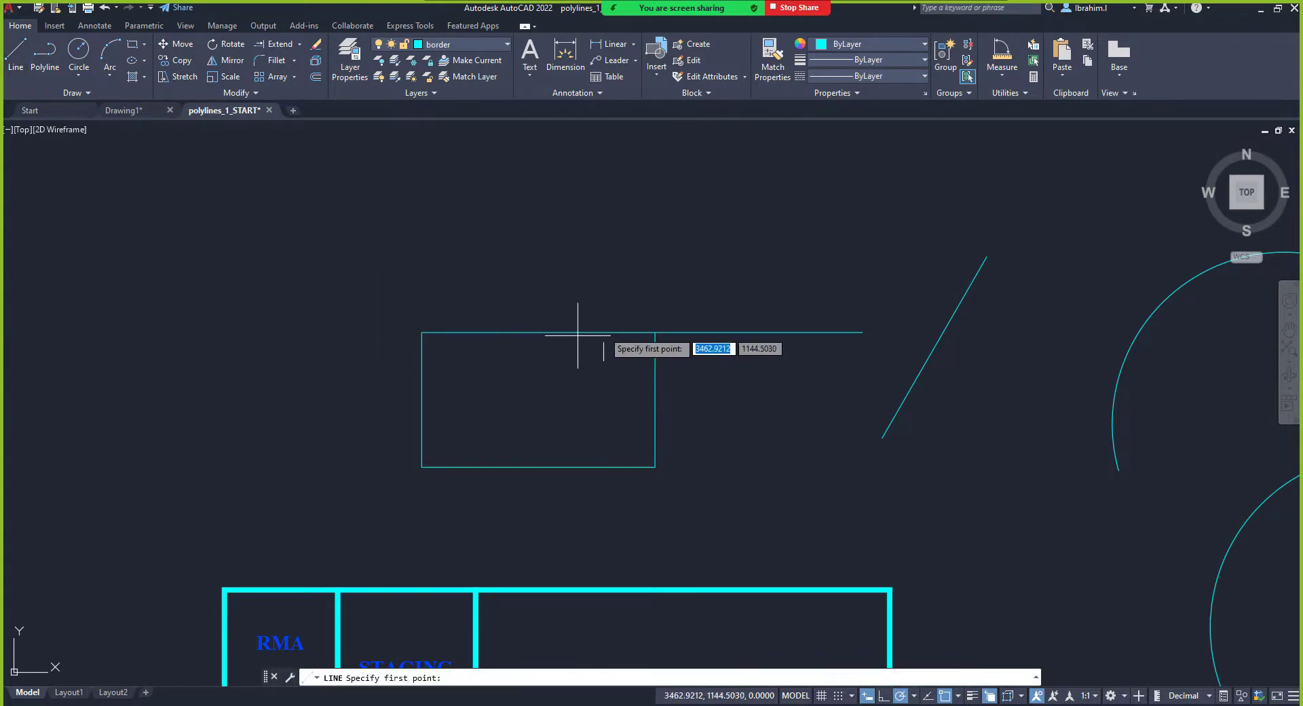
{"action": "left_click", "coordinate": [655, 332]}
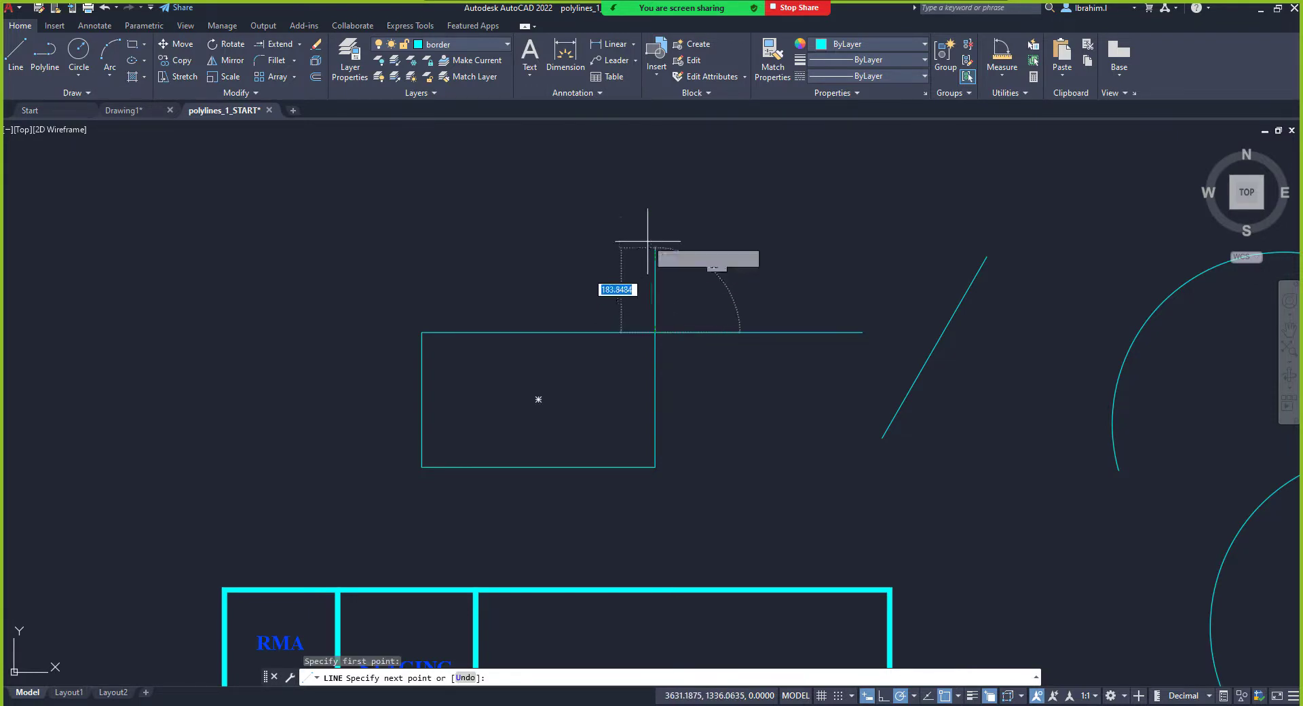
{"action": "left_click", "coordinate": [655, 211]}
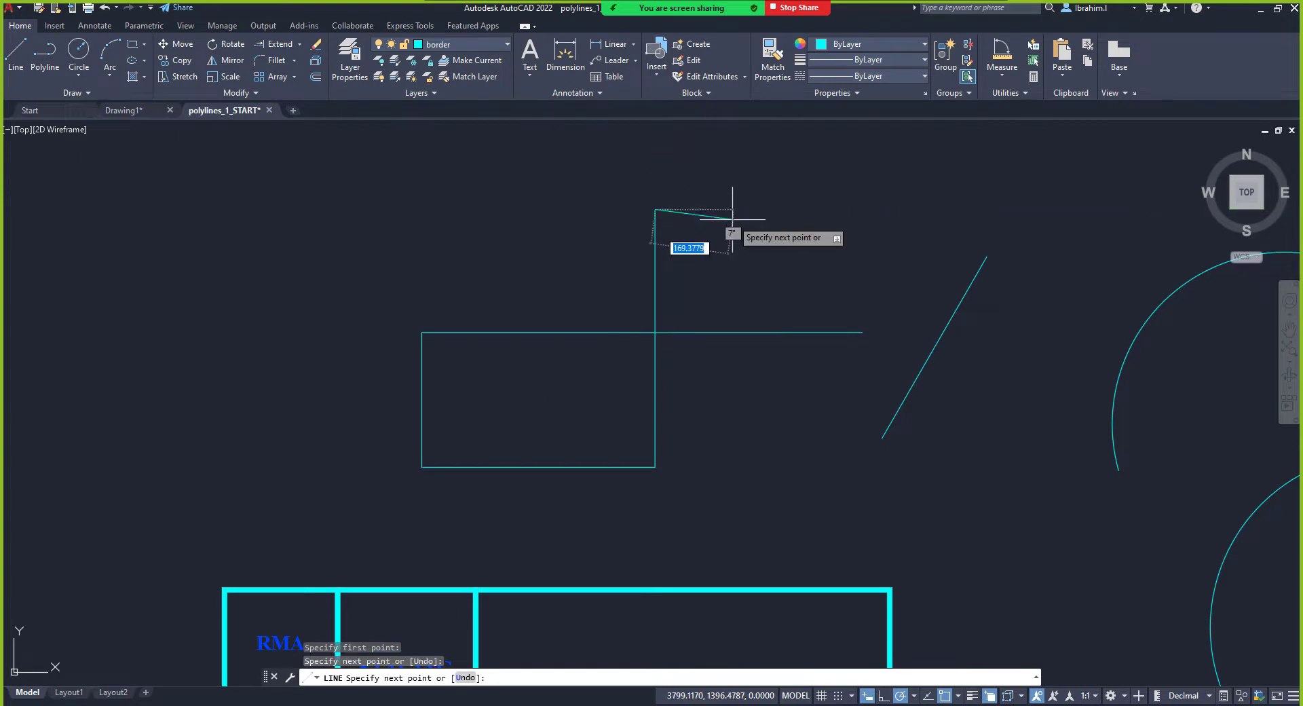
{"action": "key", "text": "Escape"}
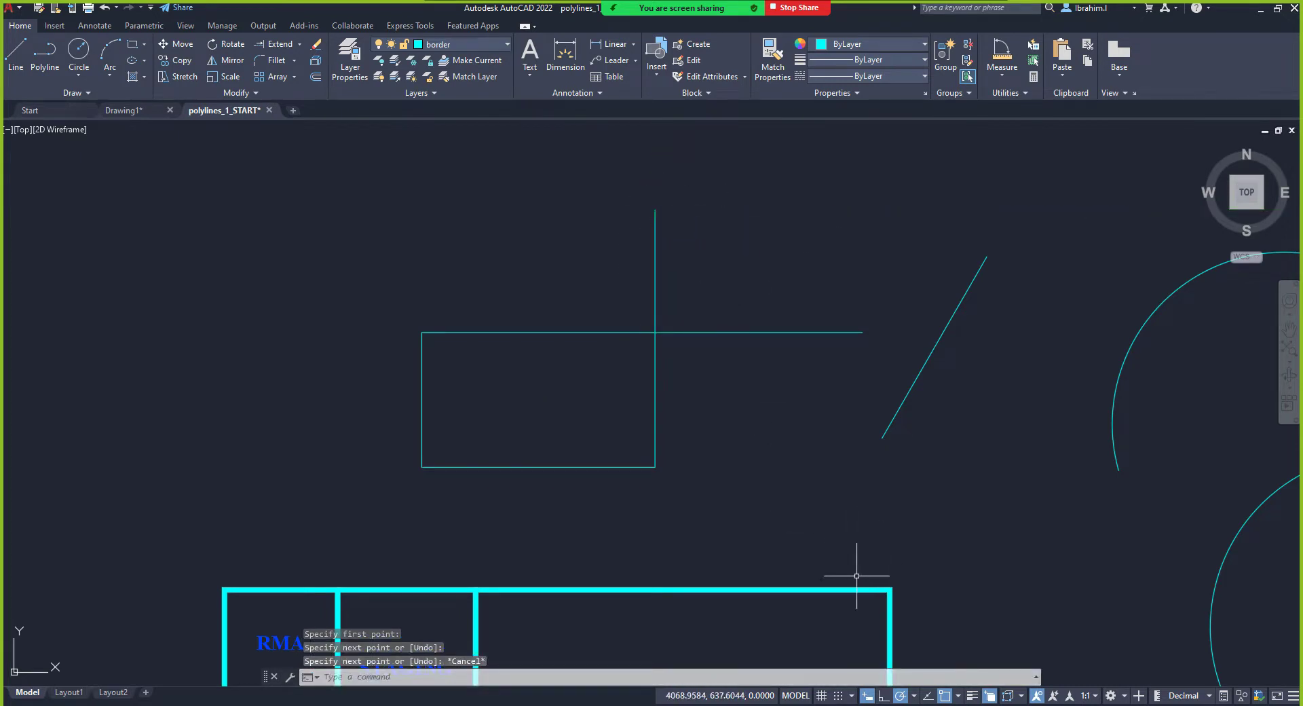
Step: Turn off object snap and draw a horizontal line about 1.22 units long outward from the rectangle's upper-left corner, placing its start by eye
{"action": "left_click", "coordinate": [945, 696]}
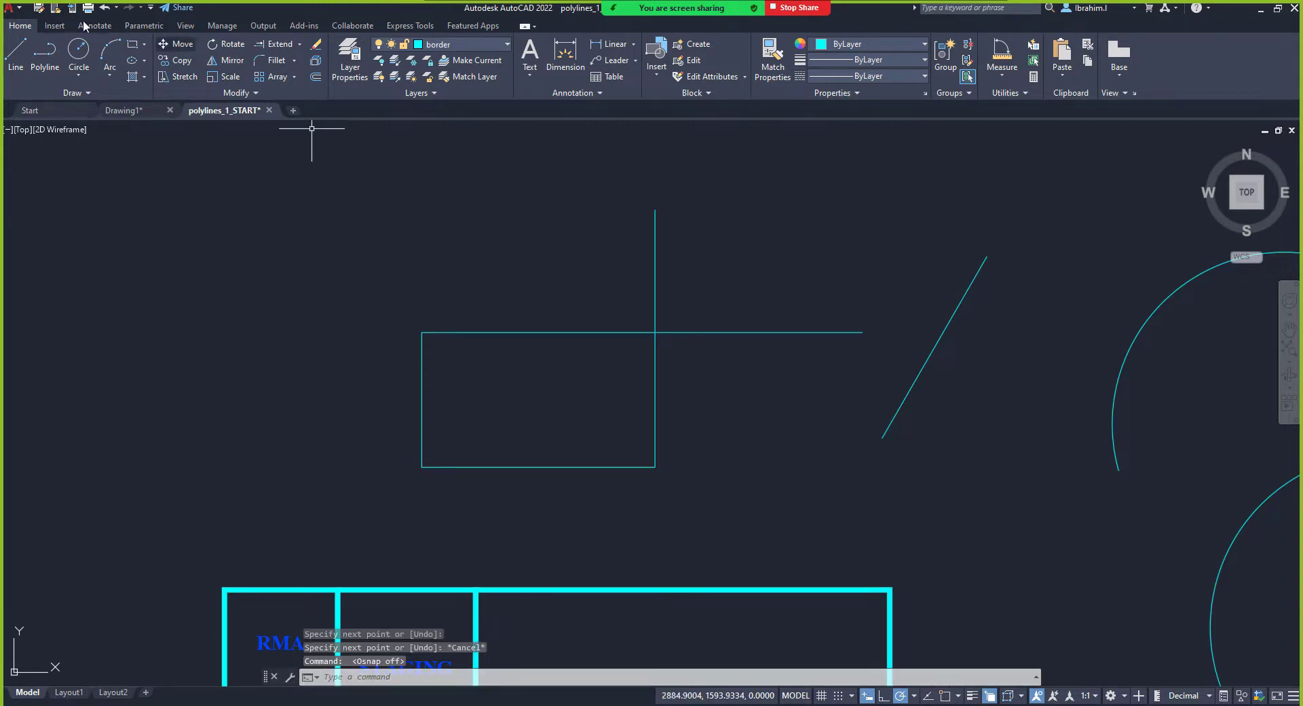
{"action": "left_click", "coordinate": [21, 51]}
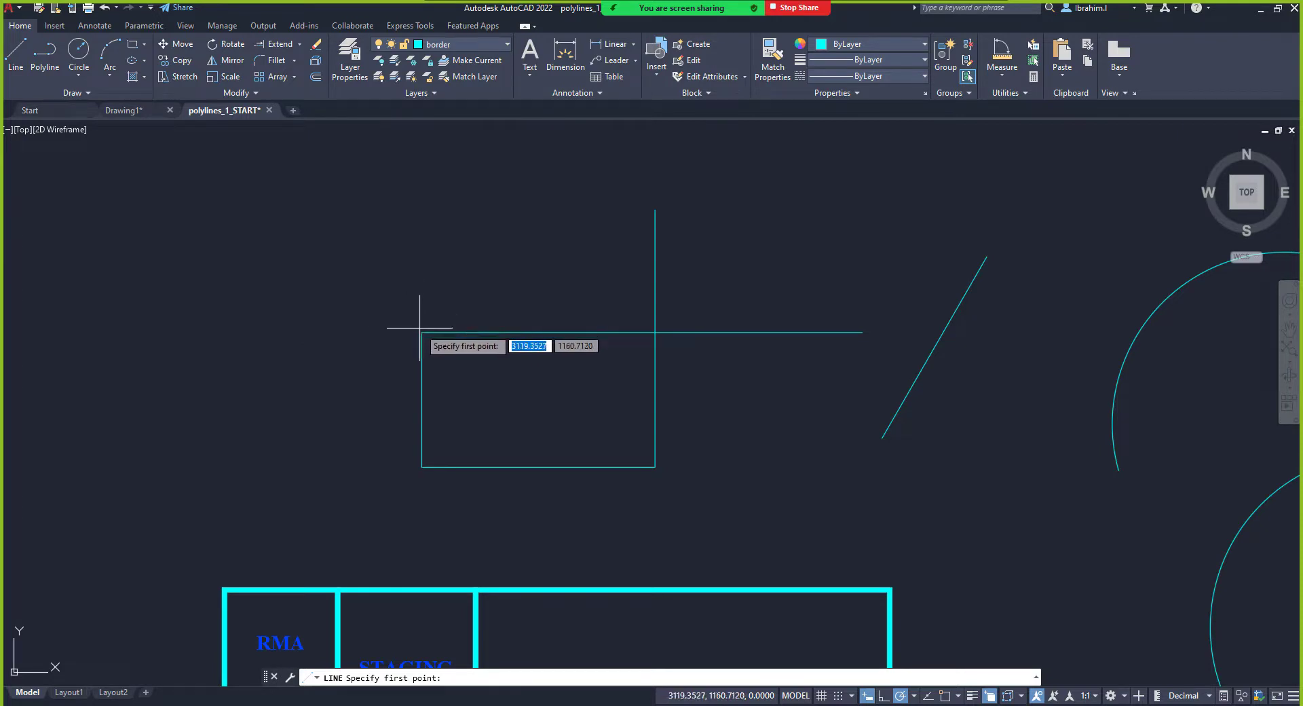
{"action": "scroll", "coordinate": [423, 333], "scroll_direction": "up", "scroll_amount": 2}
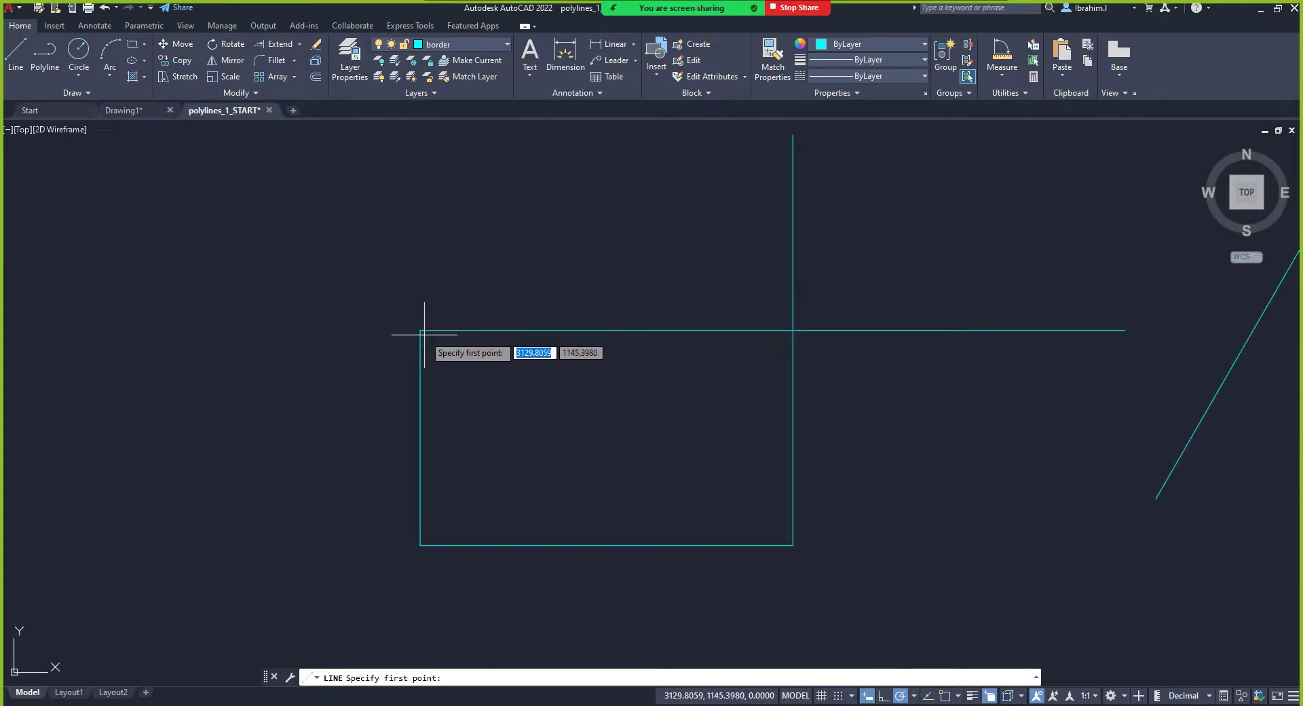
{"action": "scroll", "coordinate": [424, 334], "scroll_direction": "up", "scroll_amount": 3}
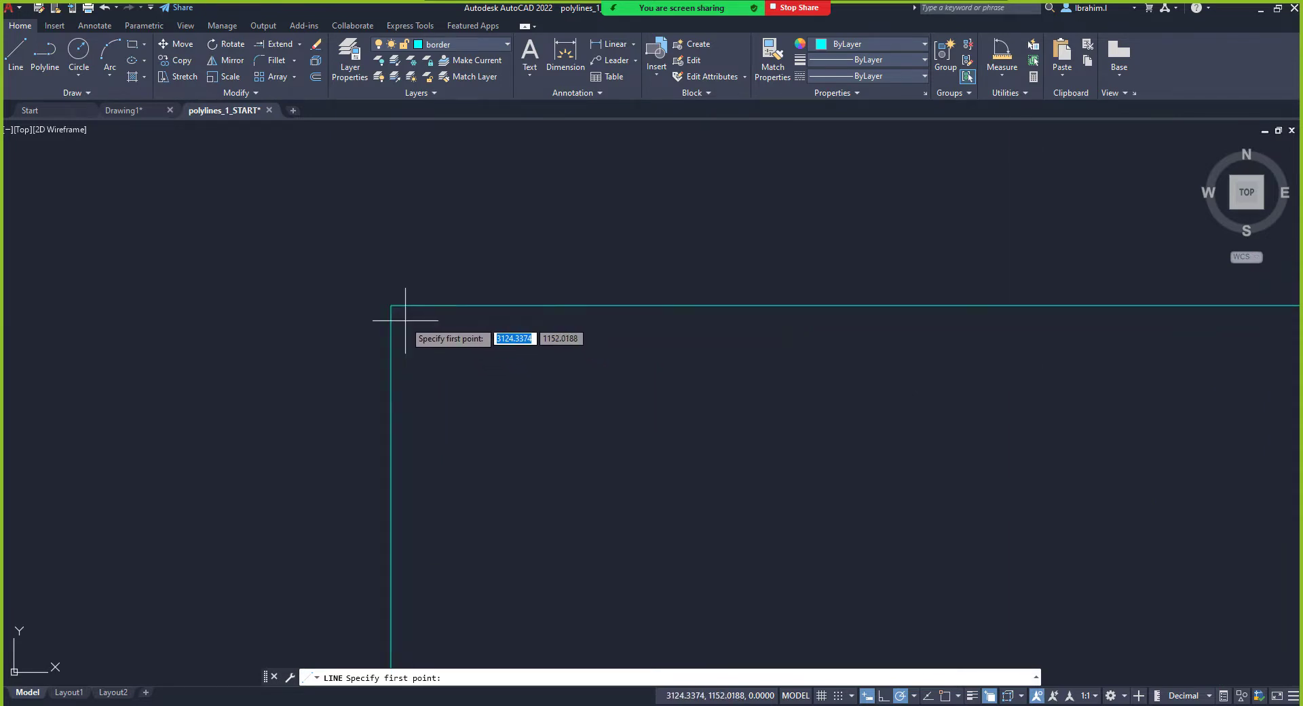
{"action": "scroll", "coordinate": [401, 314], "scroll_direction": "up", "scroll_amount": 1}
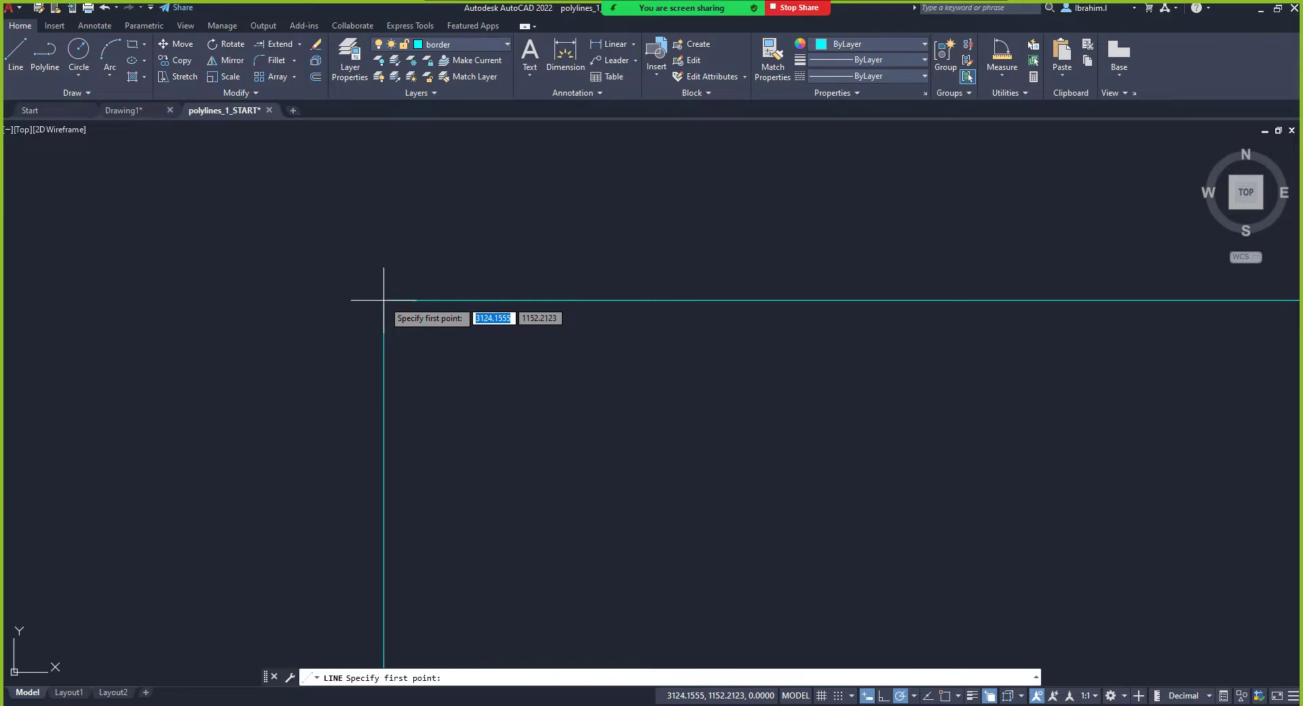
{"action": "left_click", "coordinate": [383, 299]}
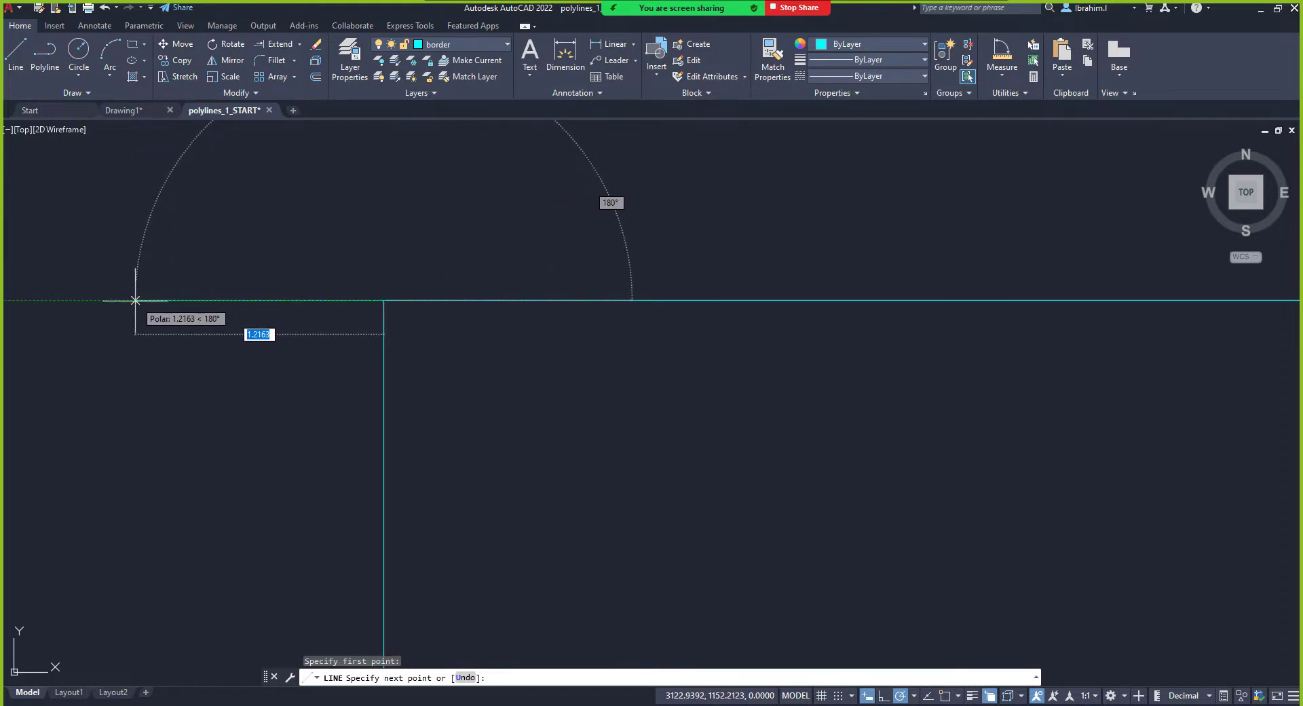
{"action": "left_click", "coordinate": [151, 300]}
{"action": "key", "text": "Escape"}
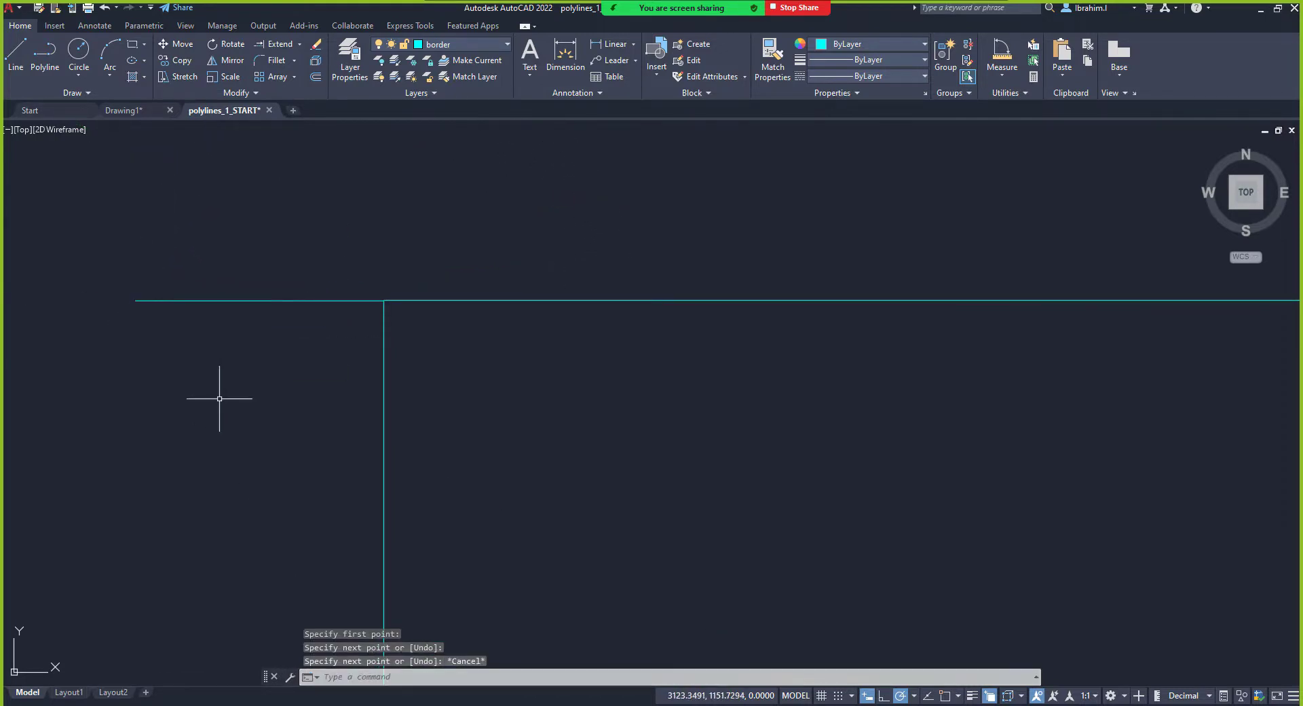
Step: Examine up close how the start of the unsnapped horizontal line relates to the rectangle's upper-left corner
{"action": "scroll", "coordinate": [373, 296], "scroll_direction": "up", "scroll_amount": 3}
{"action": "scroll", "coordinate": [421, 302], "scroll_direction": "up", "scroll_amount": 5}
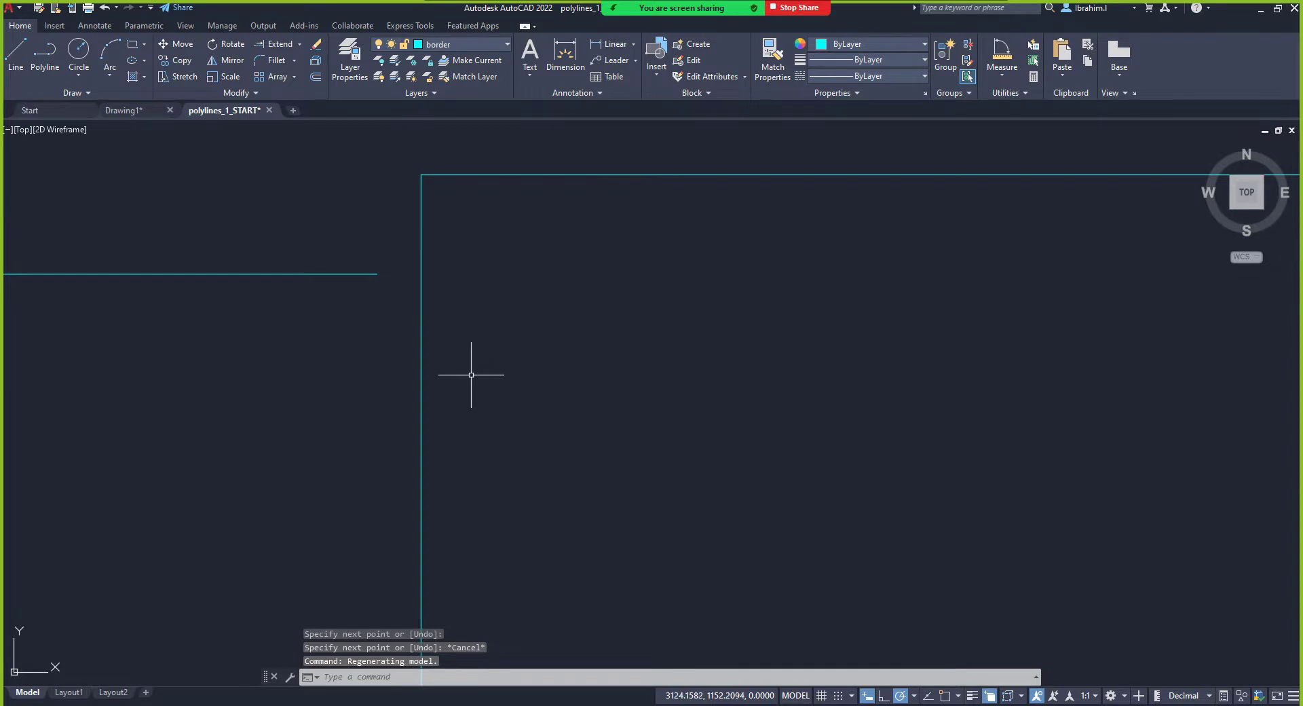
{"action": "scroll", "coordinate": [470, 374], "scroll_direction": "down", "scroll_amount": 5}
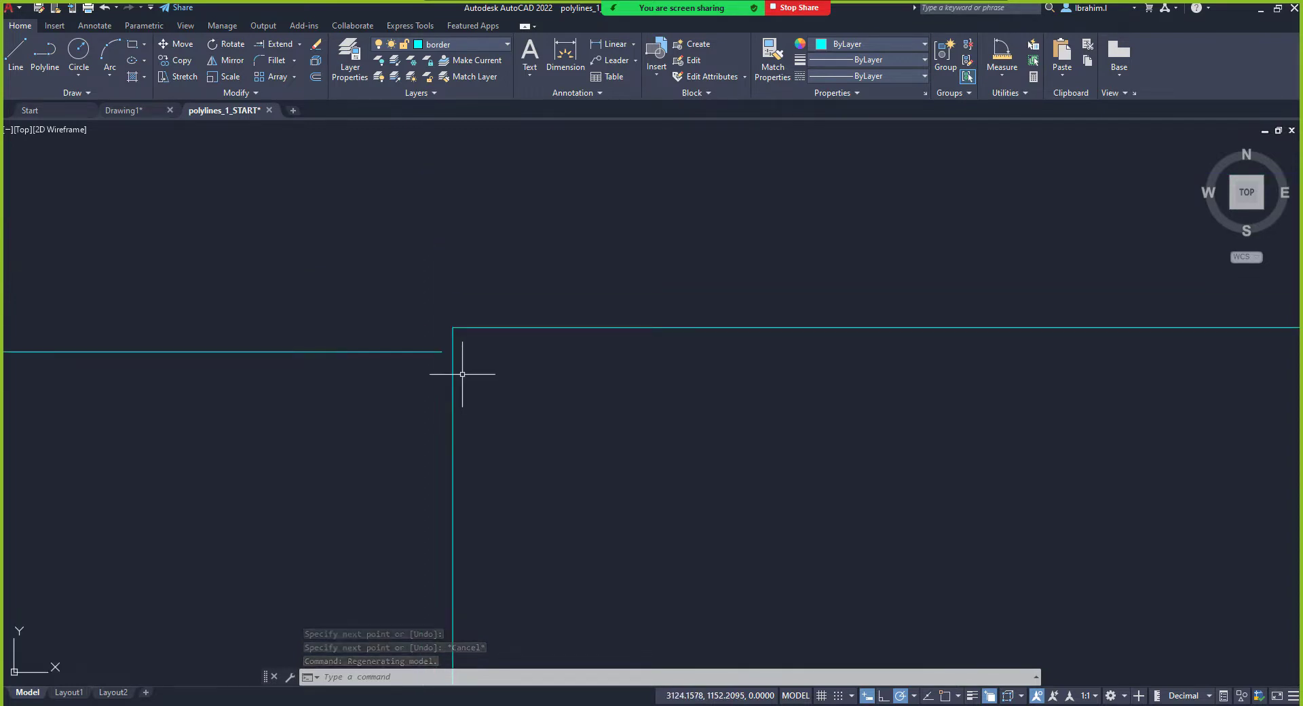
{"action": "scroll", "coordinate": [462, 373], "scroll_direction": "down", "scroll_amount": 2}
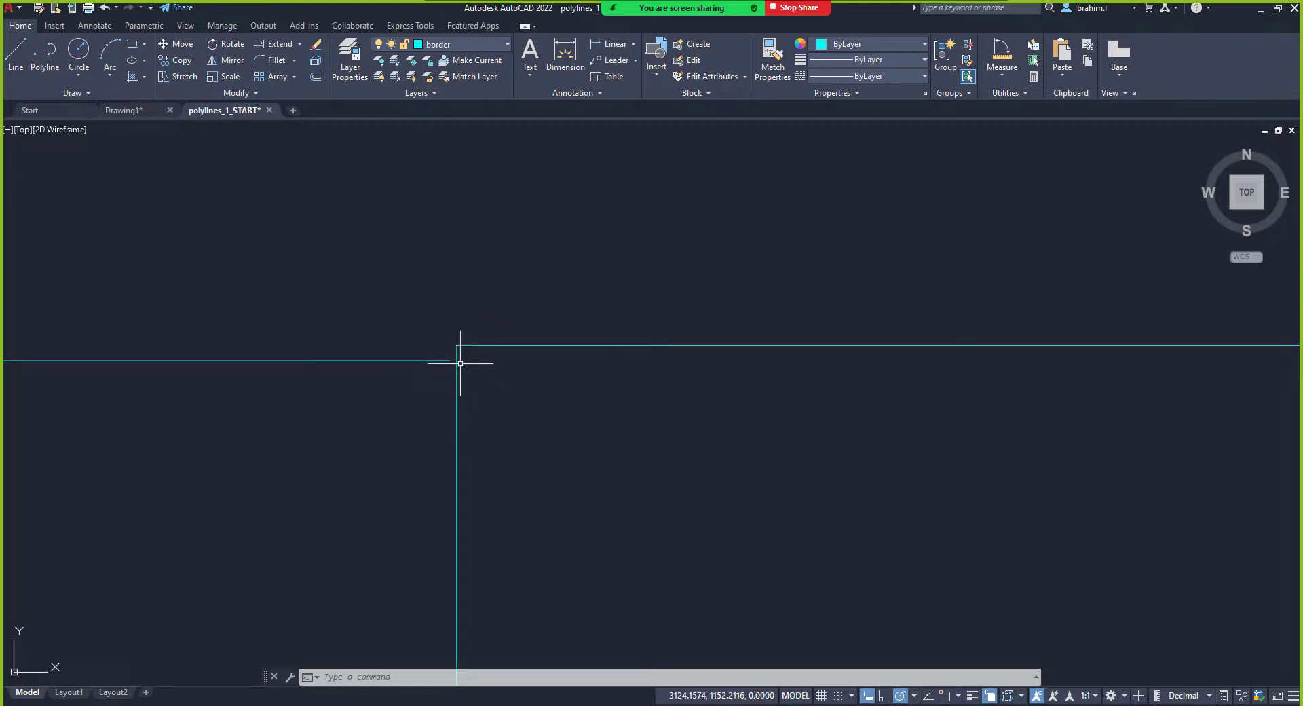
{"action": "scroll", "coordinate": [456, 352], "scroll_direction": "up", "scroll_amount": 4}
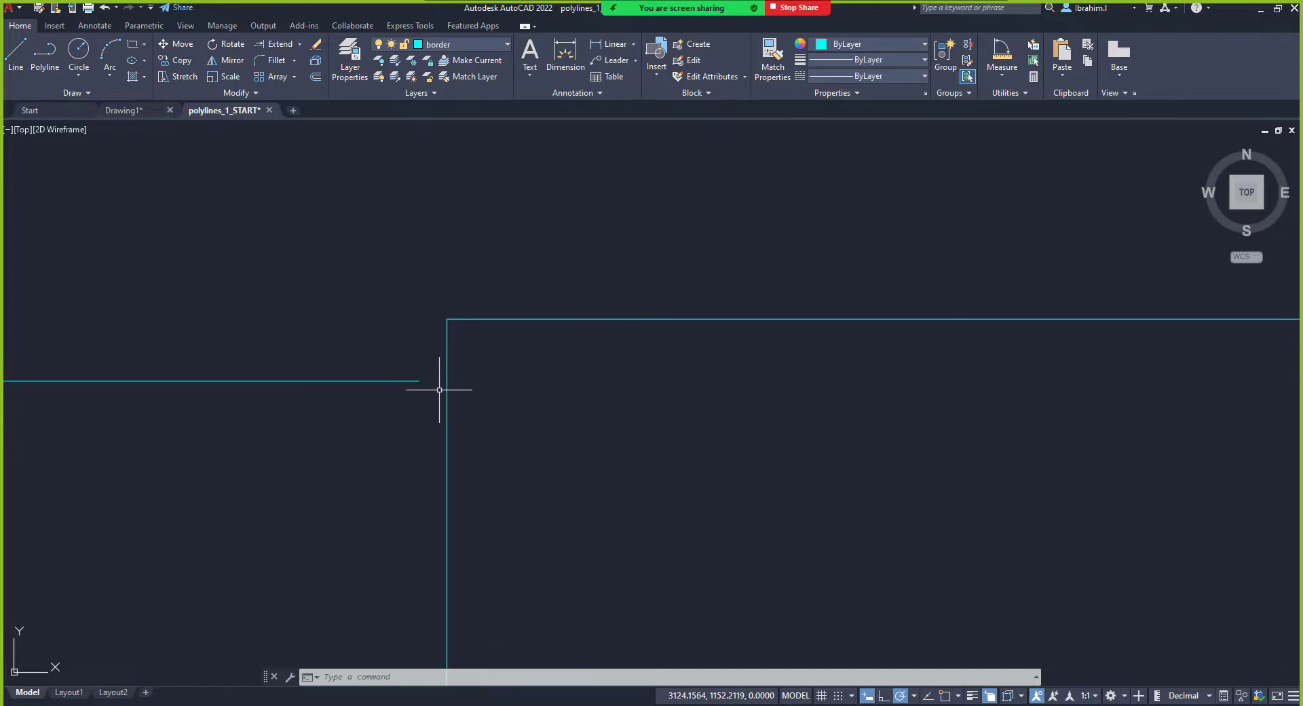
{"action": "scroll", "coordinate": [434, 378], "scroll_direction": "up", "scroll_amount": 5}
{"action": "scroll", "coordinate": [370, 417], "scroll_direction": "down", "scroll_amount": 4}
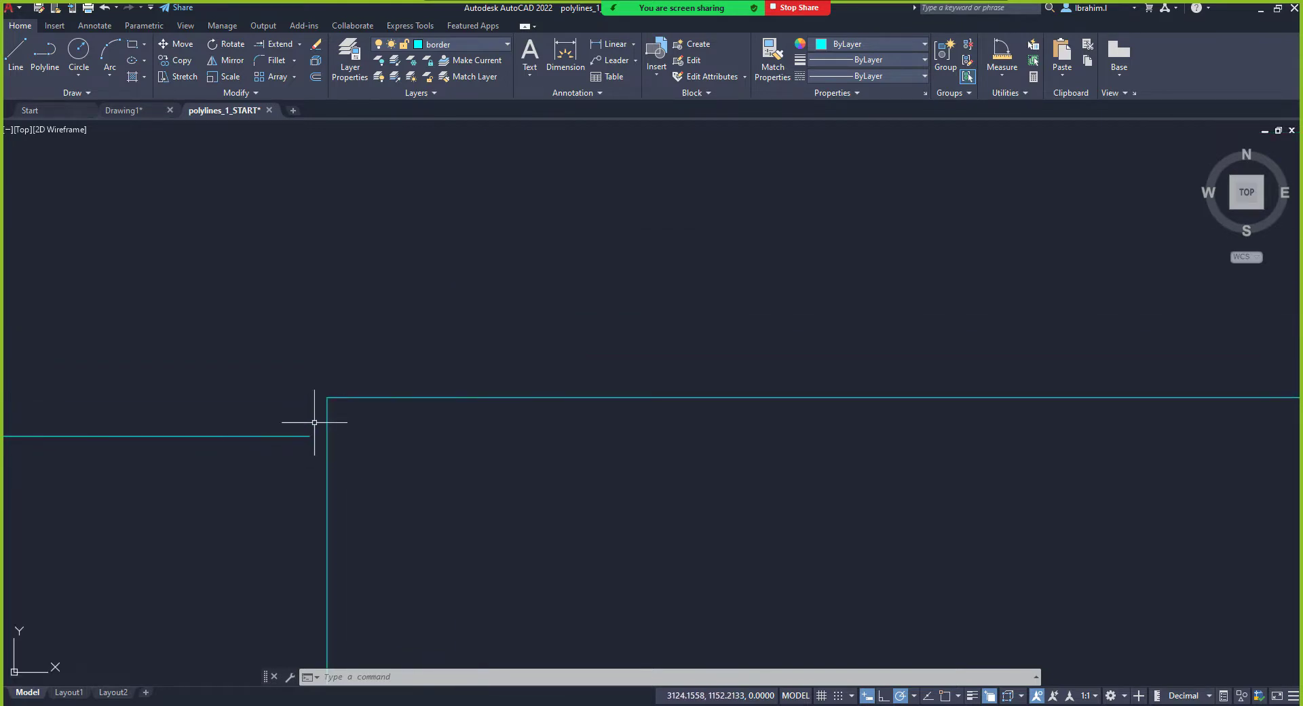
{"action": "scroll", "coordinate": [299, 416], "scroll_direction": "up", "scroll_amount": 5}
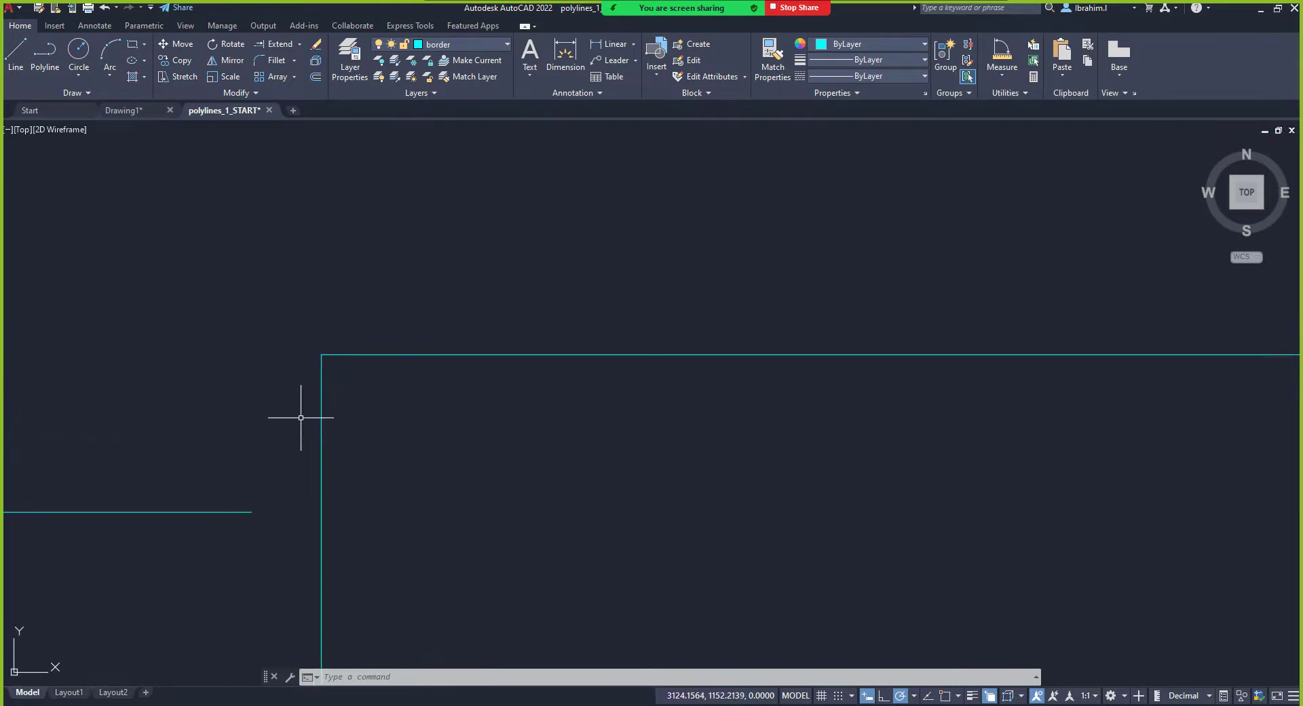
Step: Draw a short diagonal line up and outward from the rectangle's upper-left corner without object snap, and inspect its starting point up close
{"action": "left_click", "coordinate": [16, 56]}
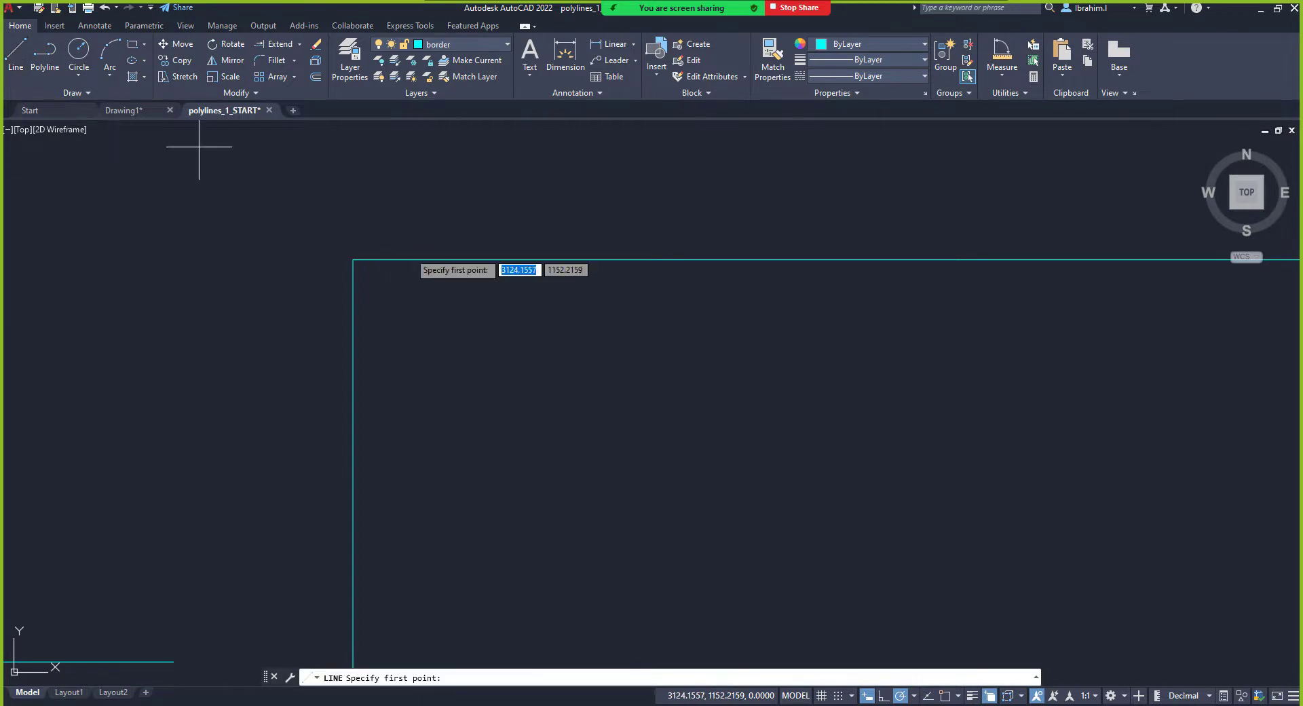
{"action": "left_click", "coordinate": [352, 261]}
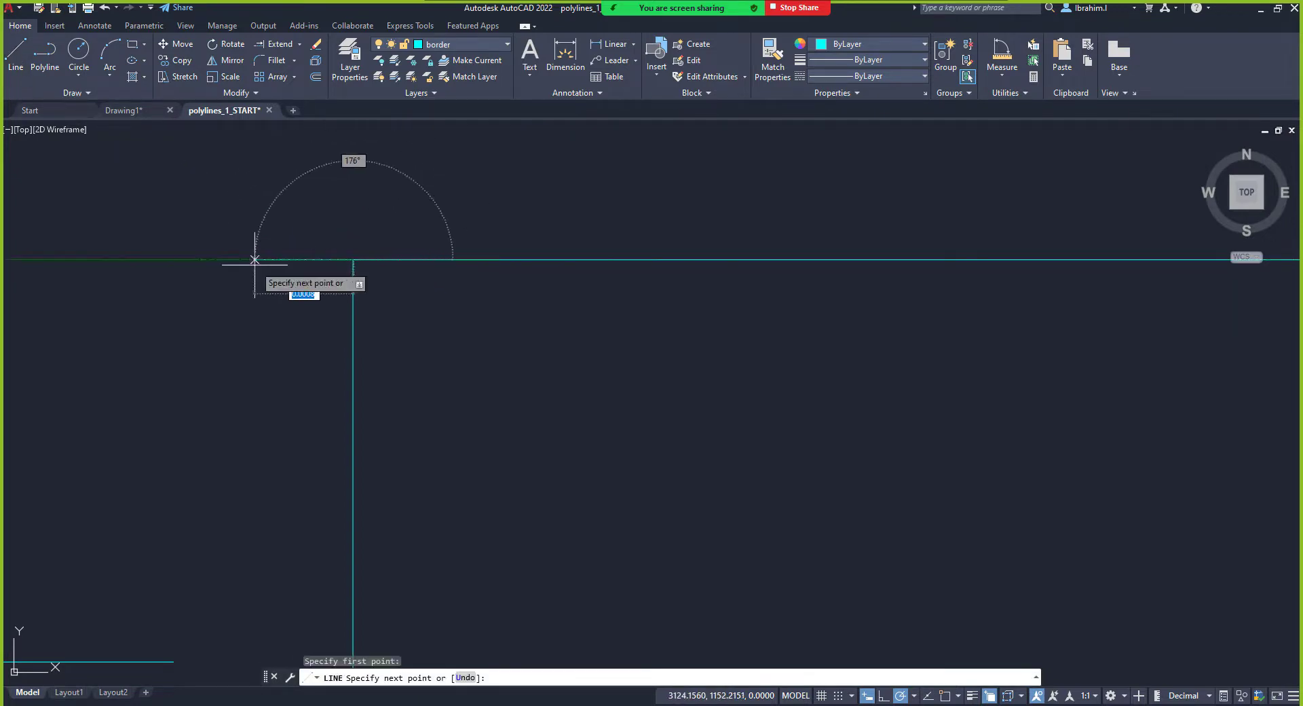
{"action": "scroll", "coordinate": [258, 271], "scroll_direction": "down", "scroll_amount": 4}
{"action": "left_click", "coordinate": [222, 205]}
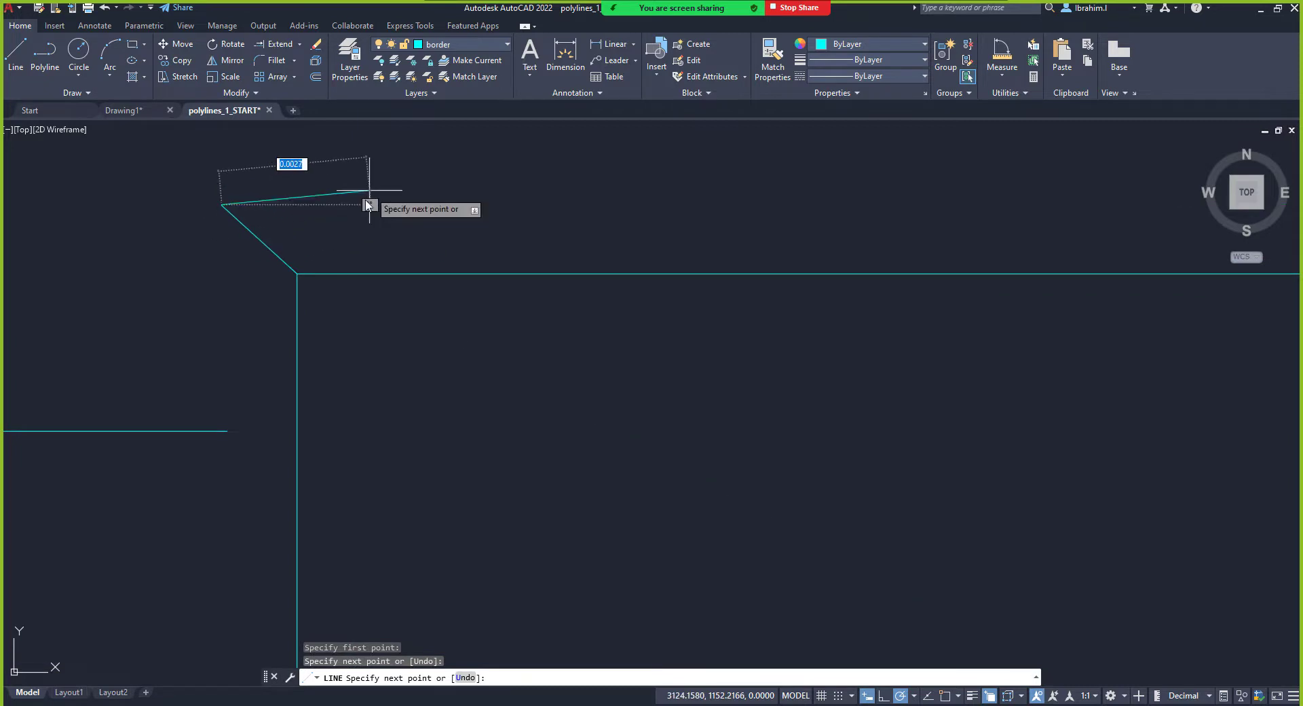
{"action": "key", "text": "Escape"}
{"action": "scroll", "coordinate": [285, 285], "scroll_direction": "up", "scroll_amount": 2}
{"action": "scroll", "coordinate": [405, 218], "scroll_direction": "up", "scroll_amount": 11}
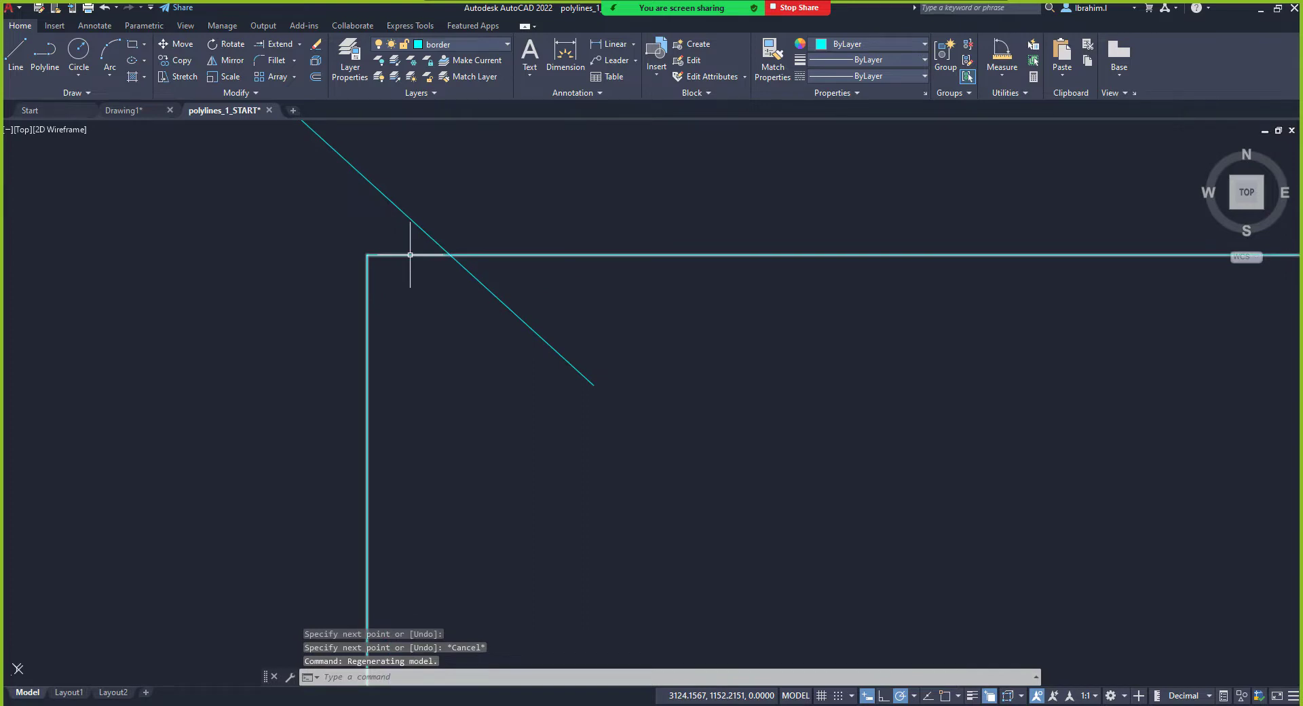
{"action": "scroll", "coordinate": [465, 314], "scroll_direction": "down", "scroll_amount": 12}
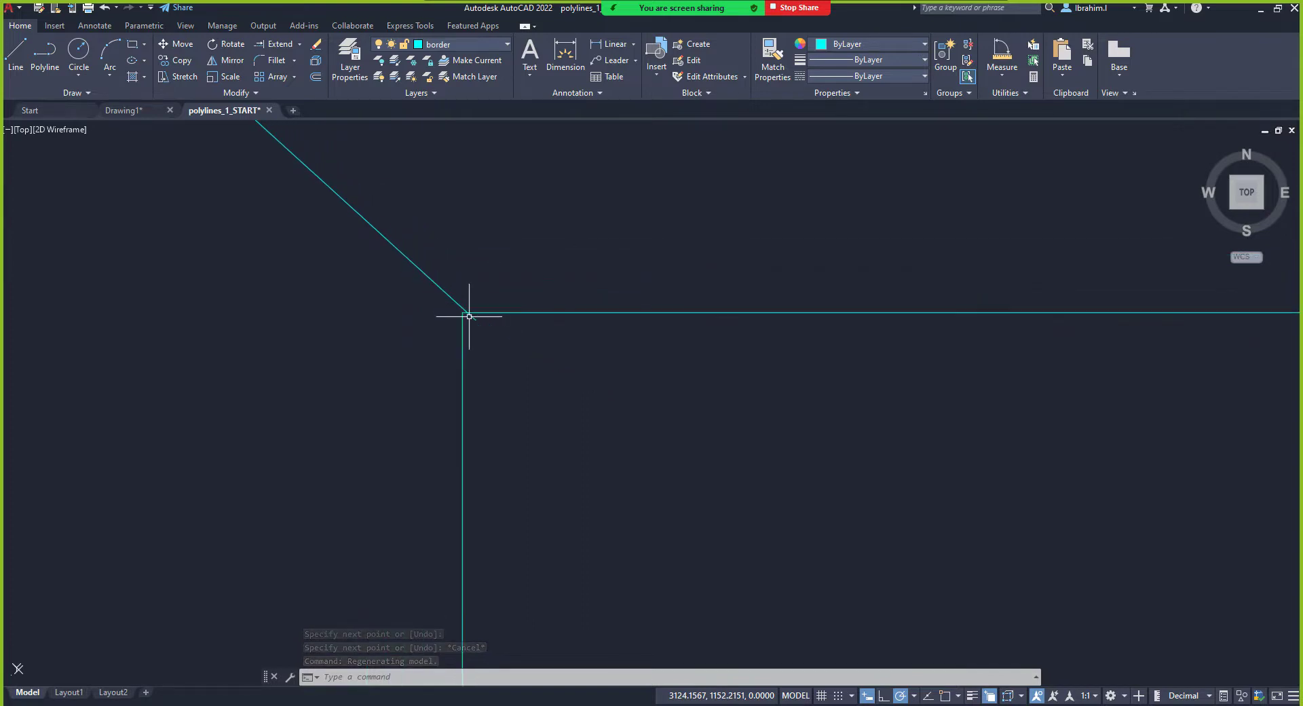
{"action": "scroll", "coordinate": [469, 317], "scroll_direction": "down", "scroll_amount": 5}
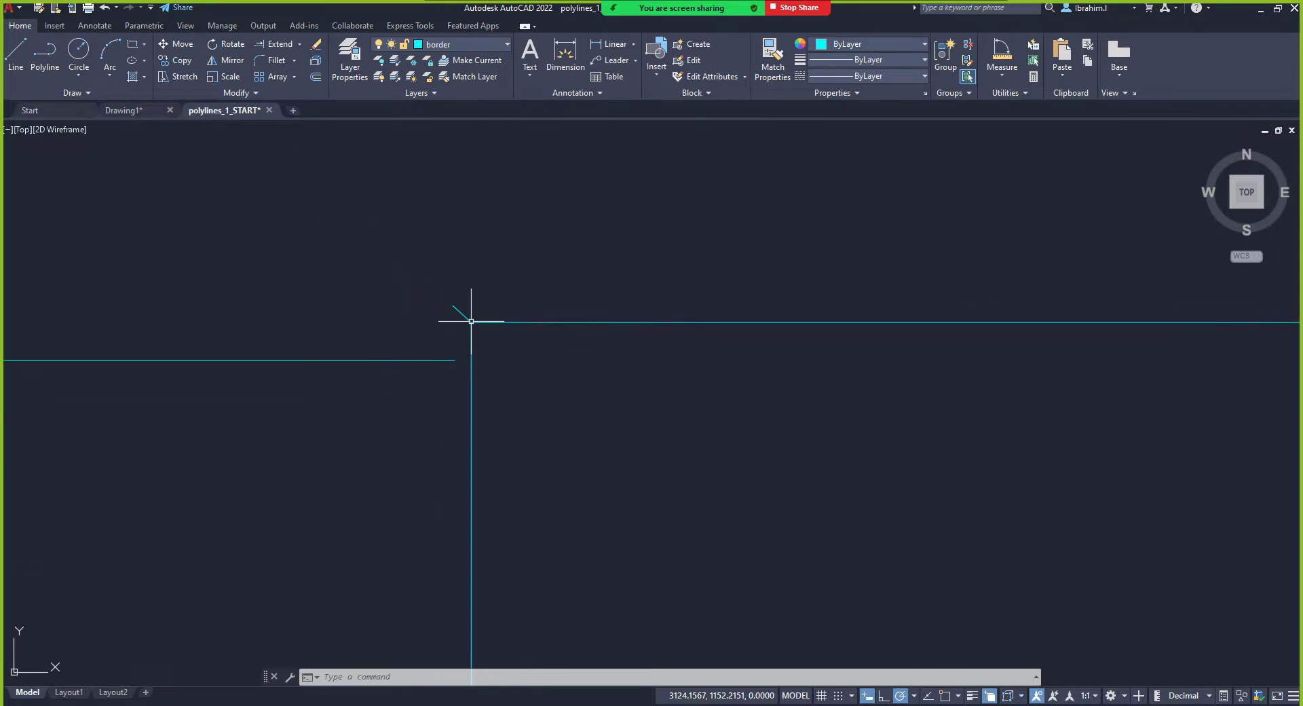
Step: Delete the horizontal and diagonal test lines at the rectangle's upper-left corner
{"action": "left_click", "coordinate": [464, 372]}
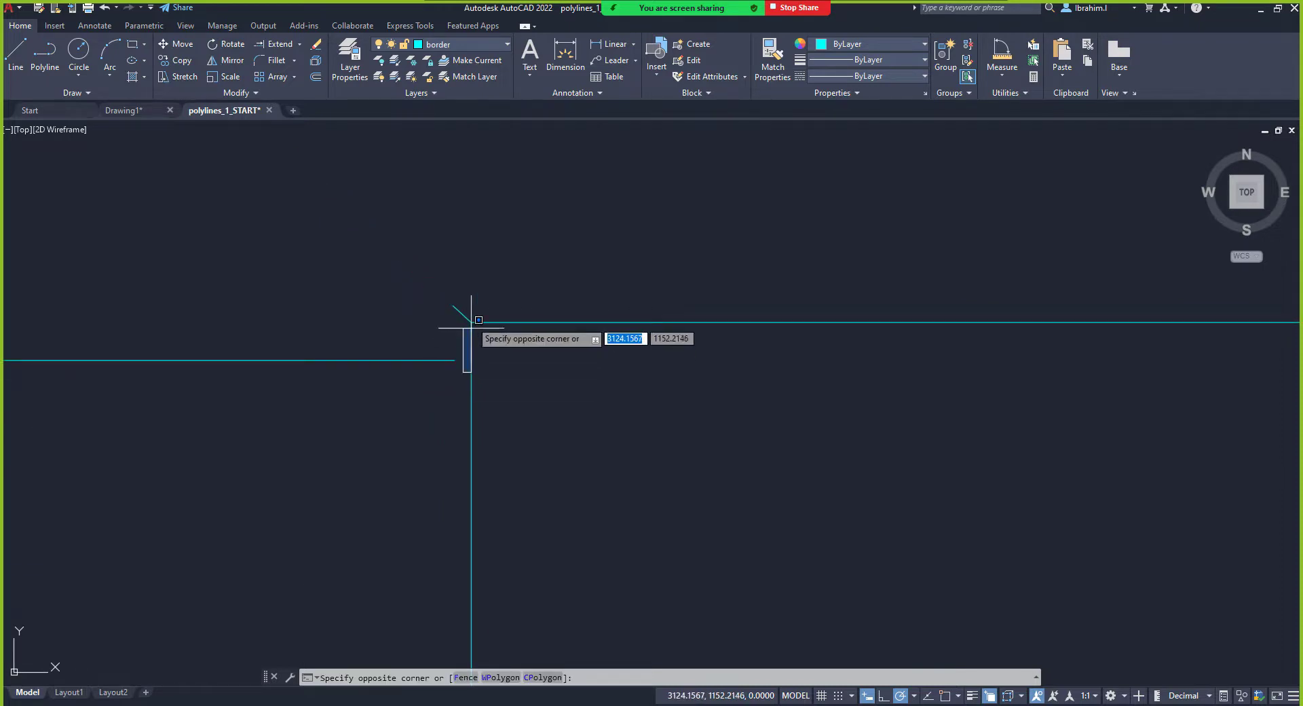
{"action": "left_click", "coordinate": [447, 292]}
{"action": "key", "text": "Delete"}
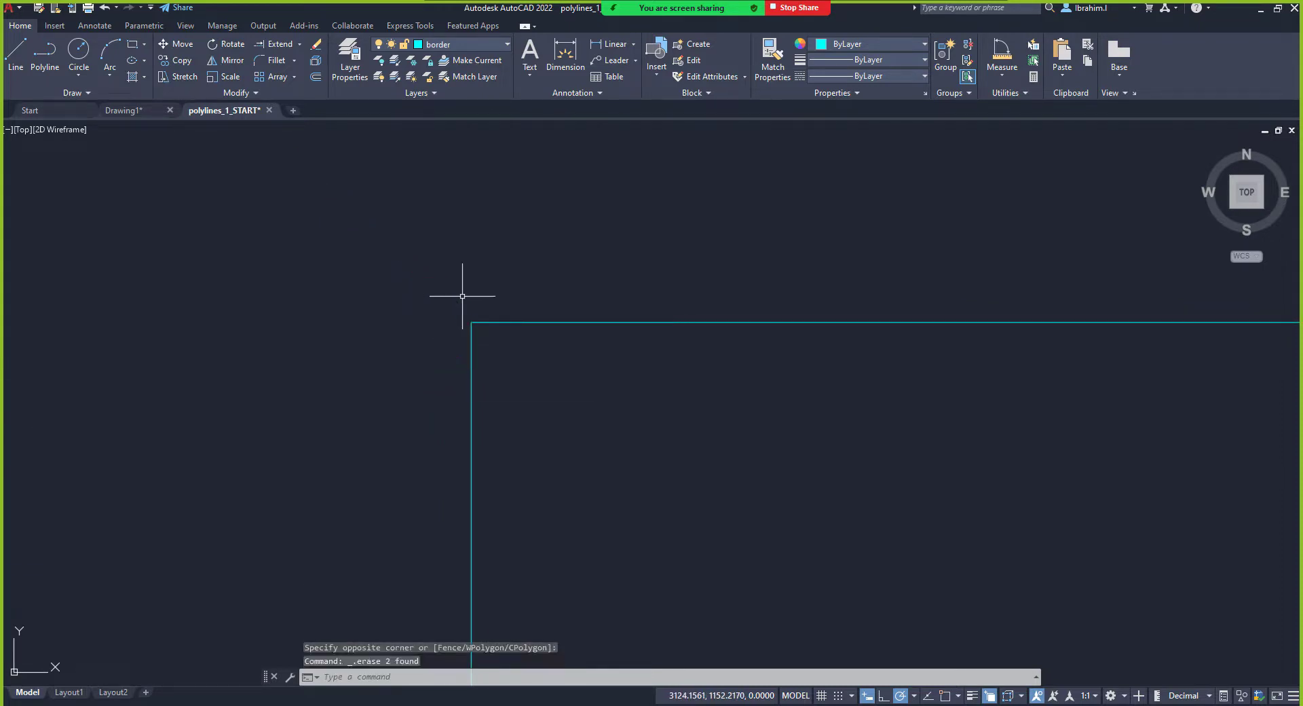
Step: Examine the rectangle's upper-right corner at high magnification to check how precisely the snapped horizontal and vertical lines meet it
{"action": "scroll", "coordinate": [445, 372], "scroll_direction": "down", "scroll_amount": 10}
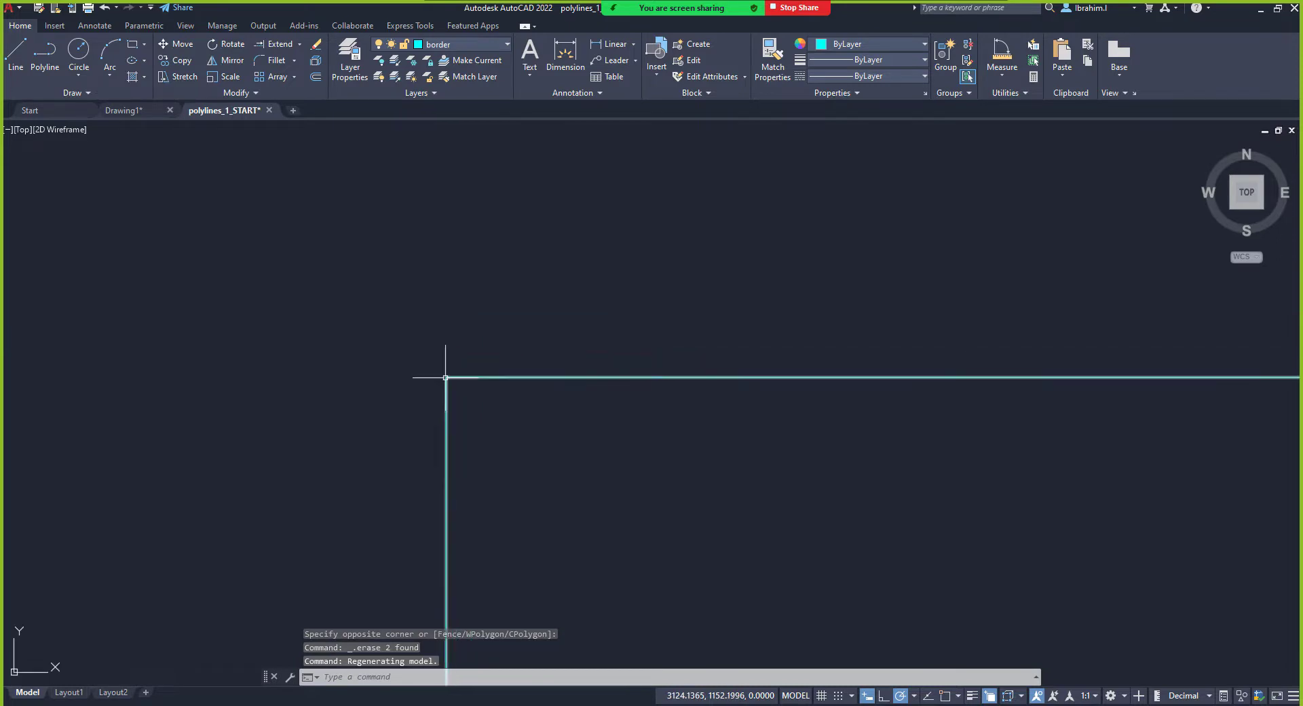
{"action": "scroll", "coordinate": [448, 377], "scroll_direction": "down", "scroll_amount": 5}
{"action": "scroll", "coordinate": [468, 394], "scroll_direction": "up", "scroll_amount": 5}
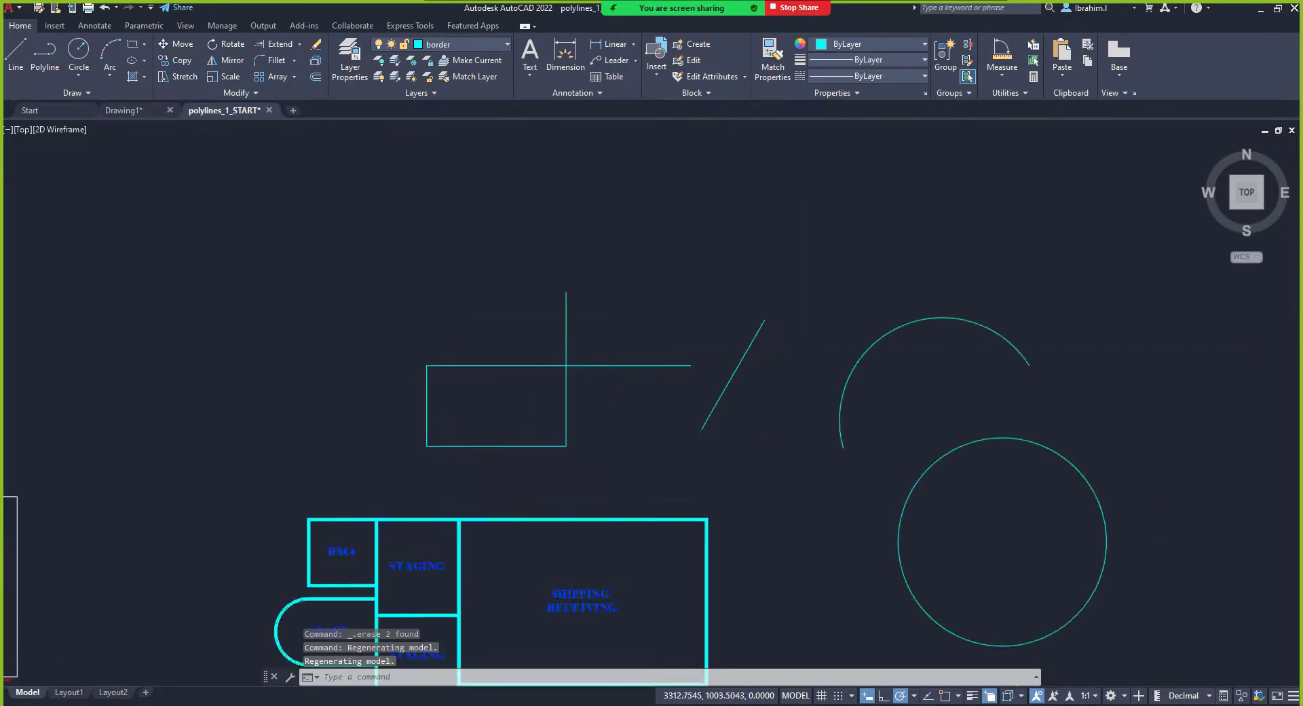
{"action": "scroll", "coordinate": [476, 414], "scroll_direction": "up", "scroll_amount": 4}
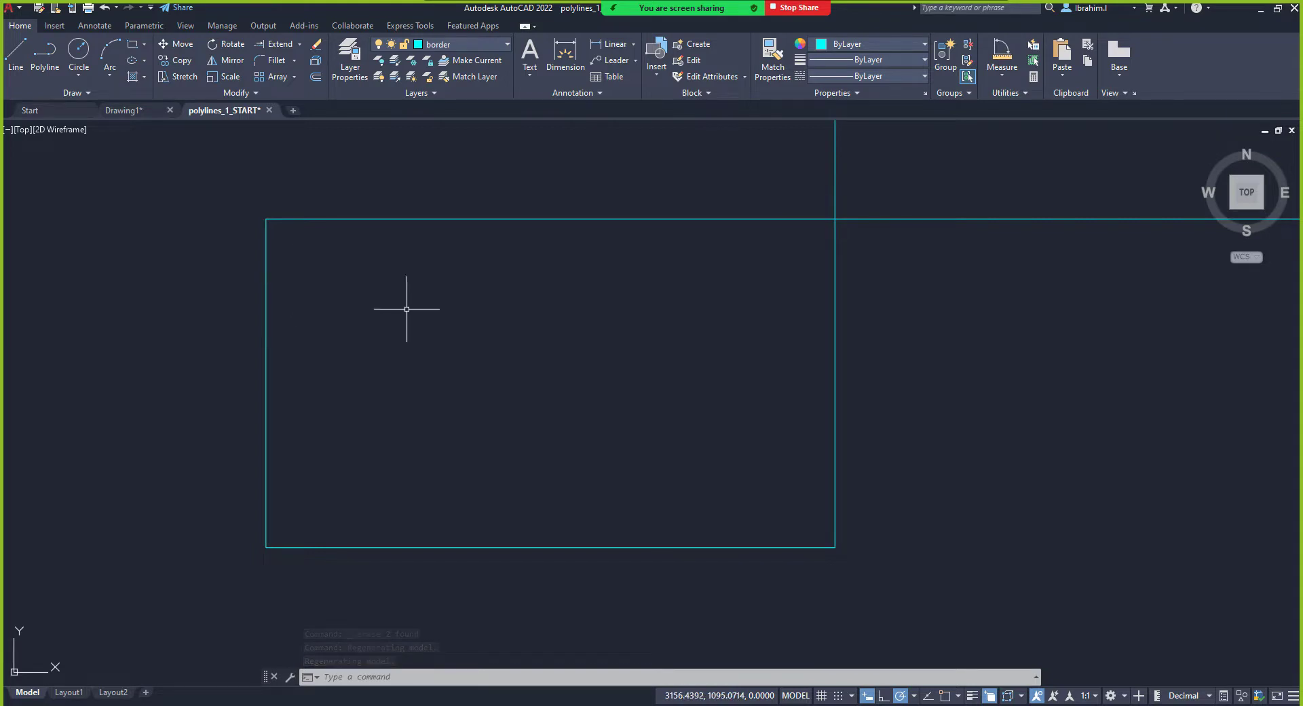
{"action": "scroll", "coordinate": [975, 396], "scroll_direction": "down", "scroll_amount": 4}
{"action": "scroll", "coordinate": [977, 350], "scroll_direction": "up", "scroll_amount": 3}
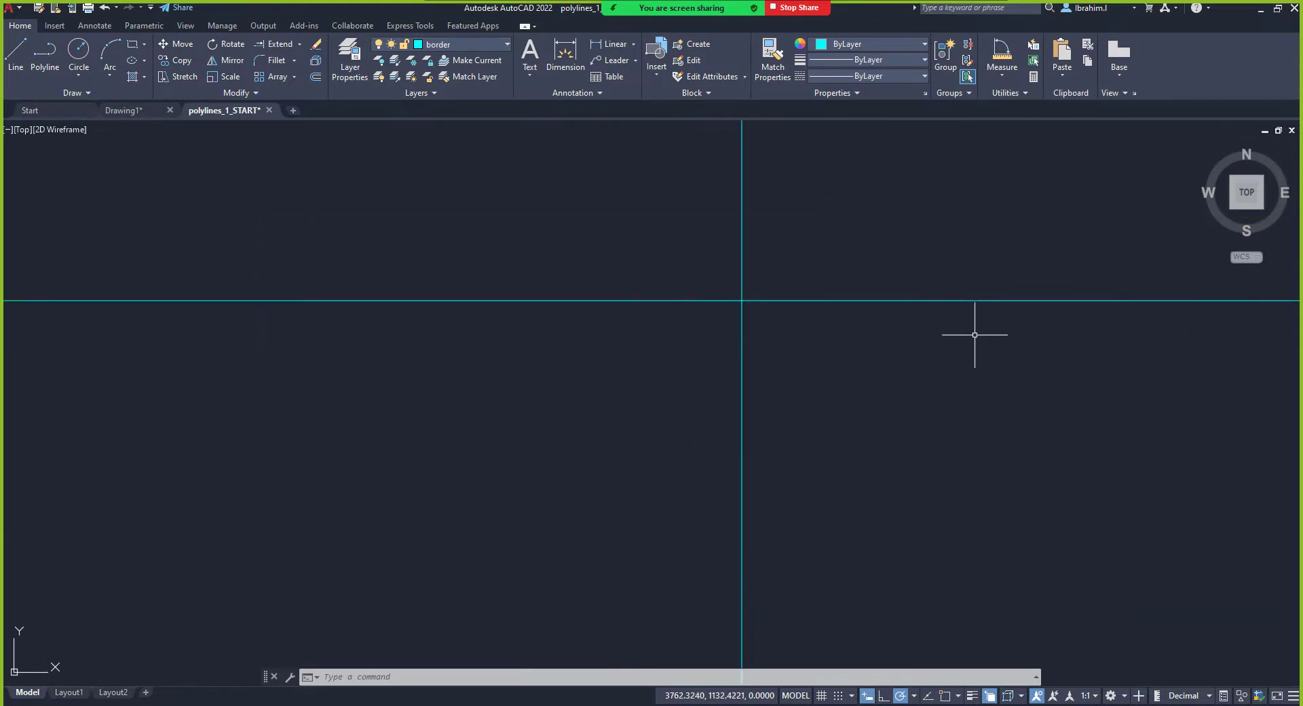
{"action": "scroll", "coordinate": [739, 299], "scroll_direction": "up", "scroll_amount": 10}
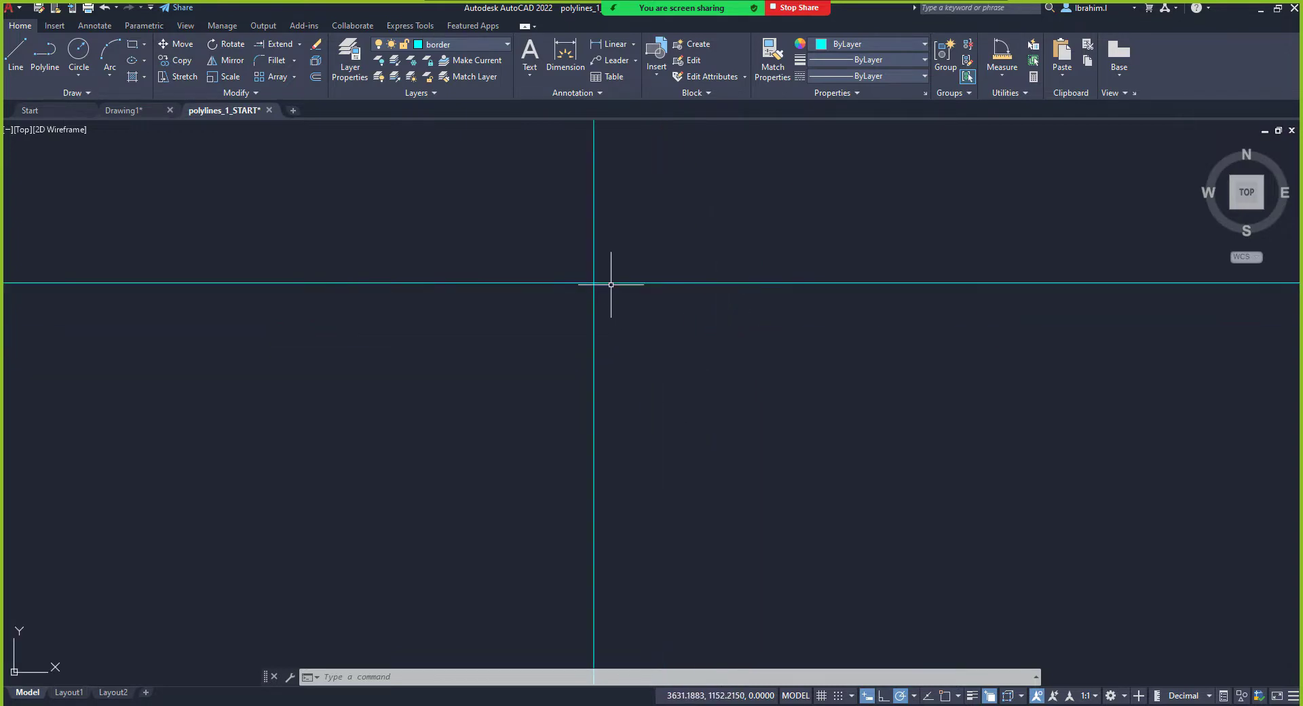
{"action": "scroll", "coordinate": [593, 297], "scroll_direction": "up", "scroll_amount": 10}
{"action": "scroll", "coordinate": [846, 543], "scroll_direction": "up", "scroll_amount": 5}
{"action": "scroll", "coordinate": [724, 420], "scroll_direction": "up", "scroll_amount": 6}
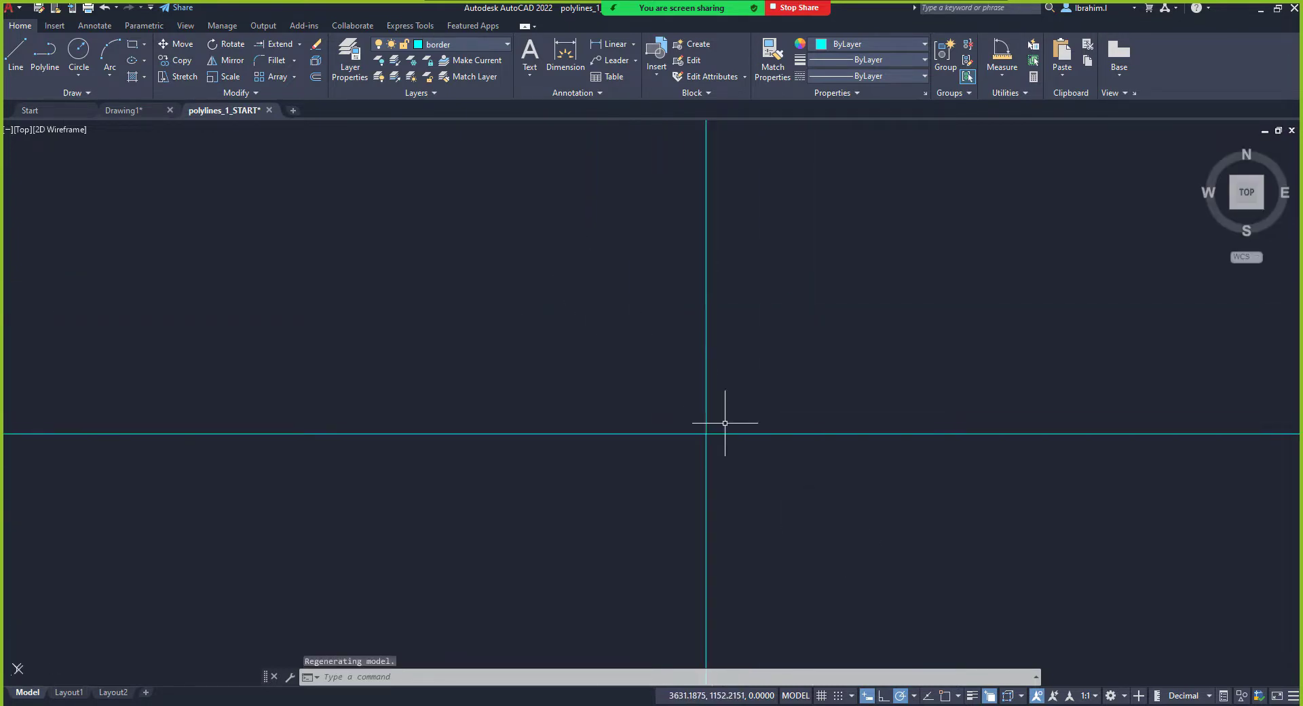
{"action": "scroll", "coordinate": [622, 373], "scroll_direction": "up", "scroll_amount": 7}
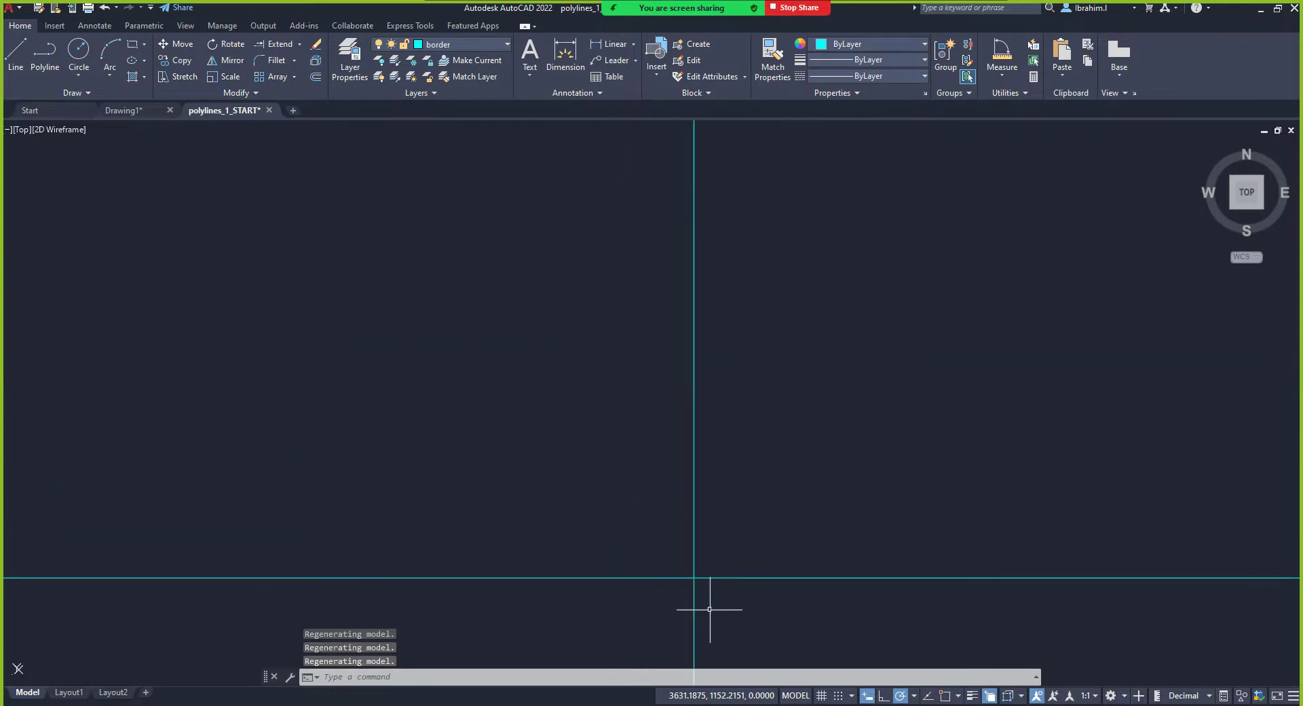
{"action": "scroll", "coordinate": [707, 601], "scroll_direction": "up", "scroll_amount": 6}
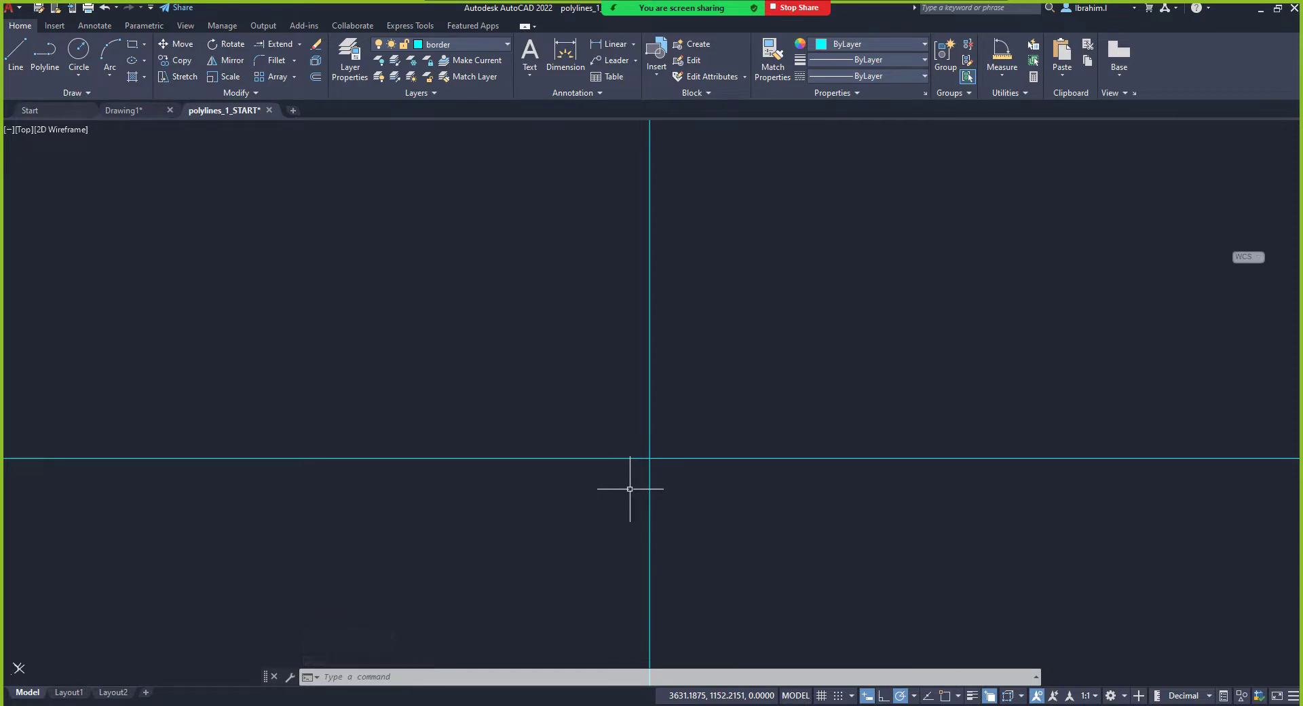
{"action": "scroll", "coordinate": [677, 473], "scroll_direction": "down", "scroll_amount": 10}
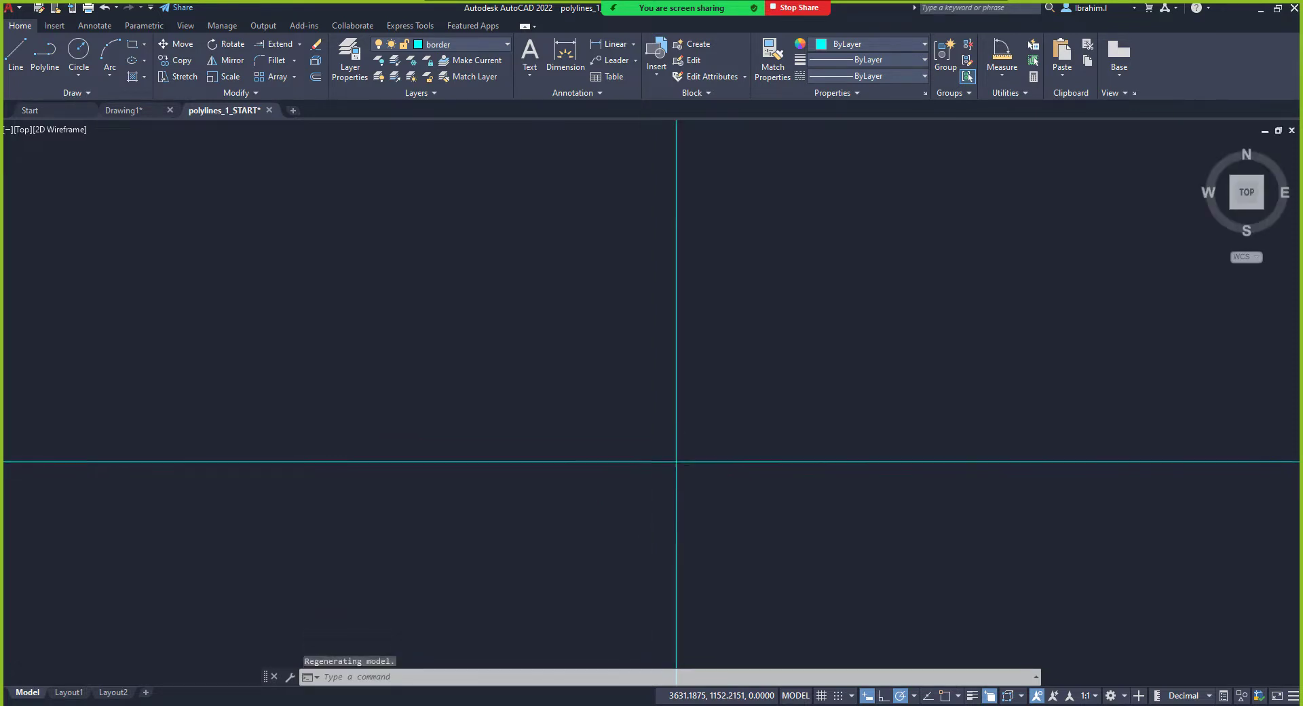
{"action": "scroll", "coordinate": [675, 465], "scroll_direction": "down", "scroll_amount": 4}
{"action": "scroll", "coordinate": [678, 468], "scroll_direction": "down", "scroll_amount": 5}
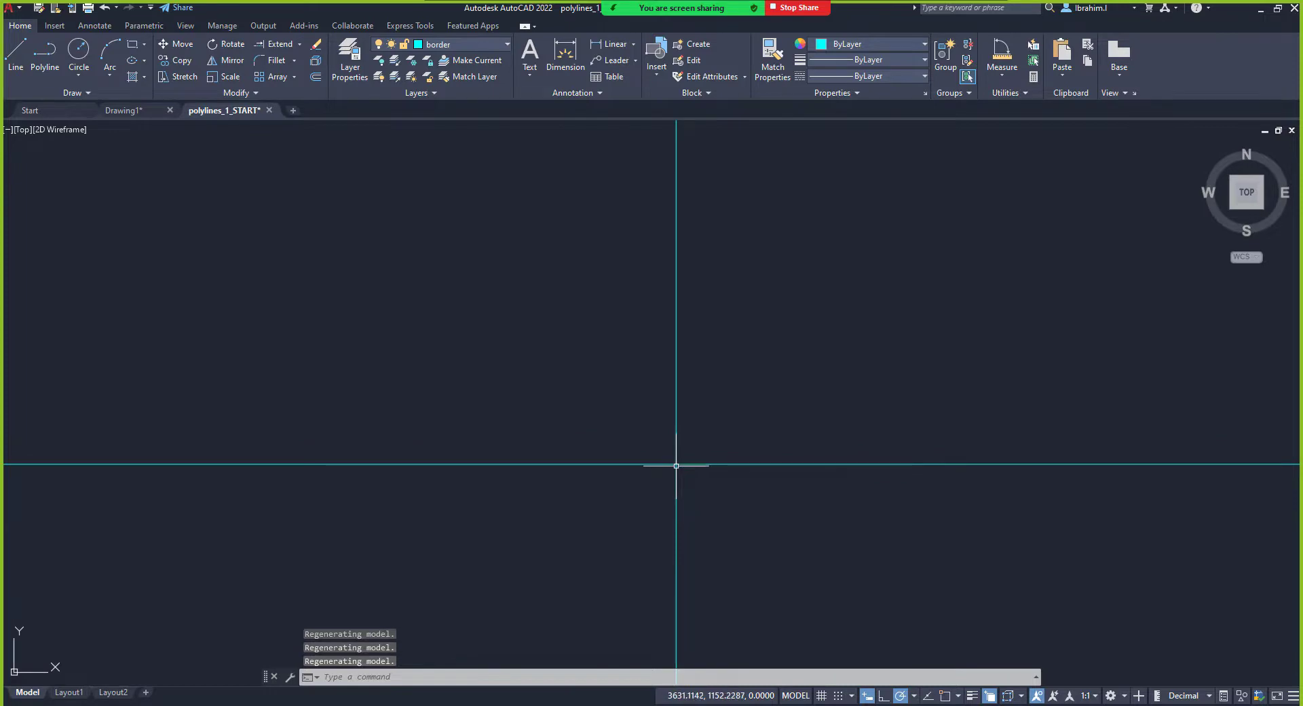
{"action": "scroll", "coordinate": [679, 472], "scroll_direction": "up", "scroll_amount": 10}
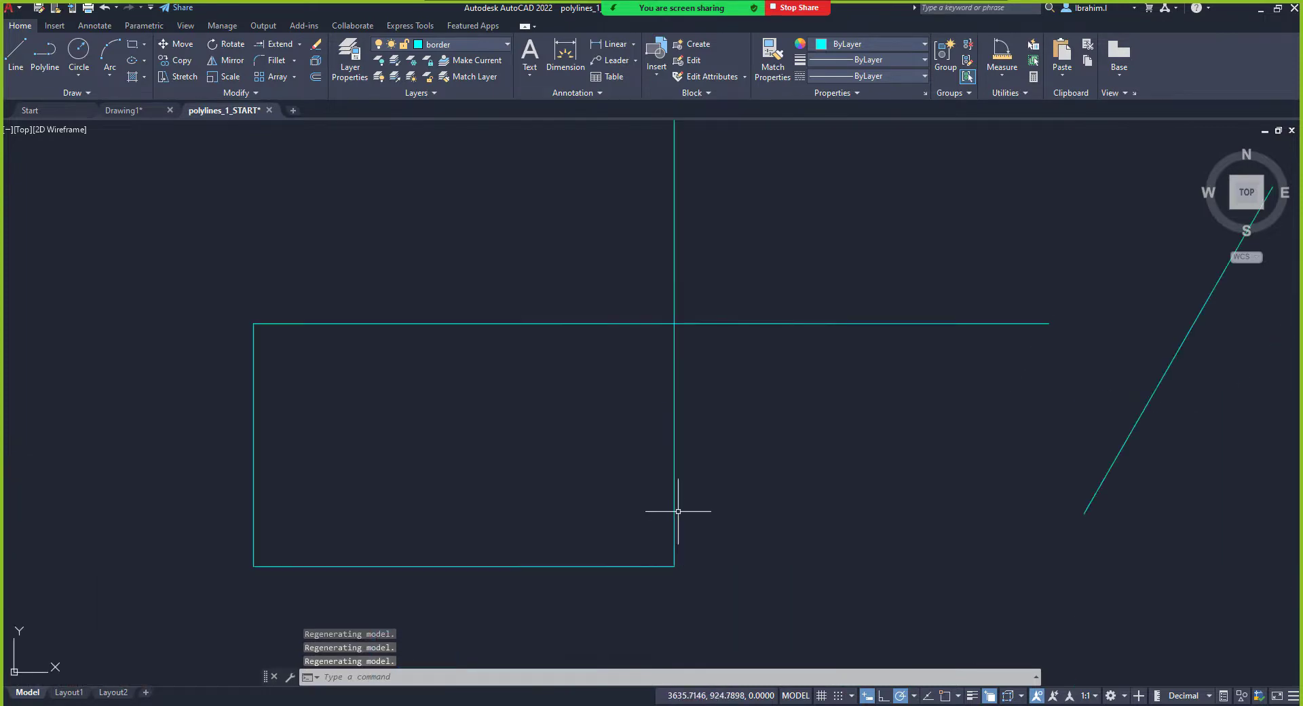
{"action": "scroll", "coordinate": [678, 513], "scroll_direction": "down", "scroll_amount": 6}
{"action": "scroll", "coordinate": [678, 486], "scroll_direction": "up", "scroll_amount": 4}
{"action": "scroll", "coordinate": [668, 431], "scroll_direction": "up", "scroll_amount": 2}
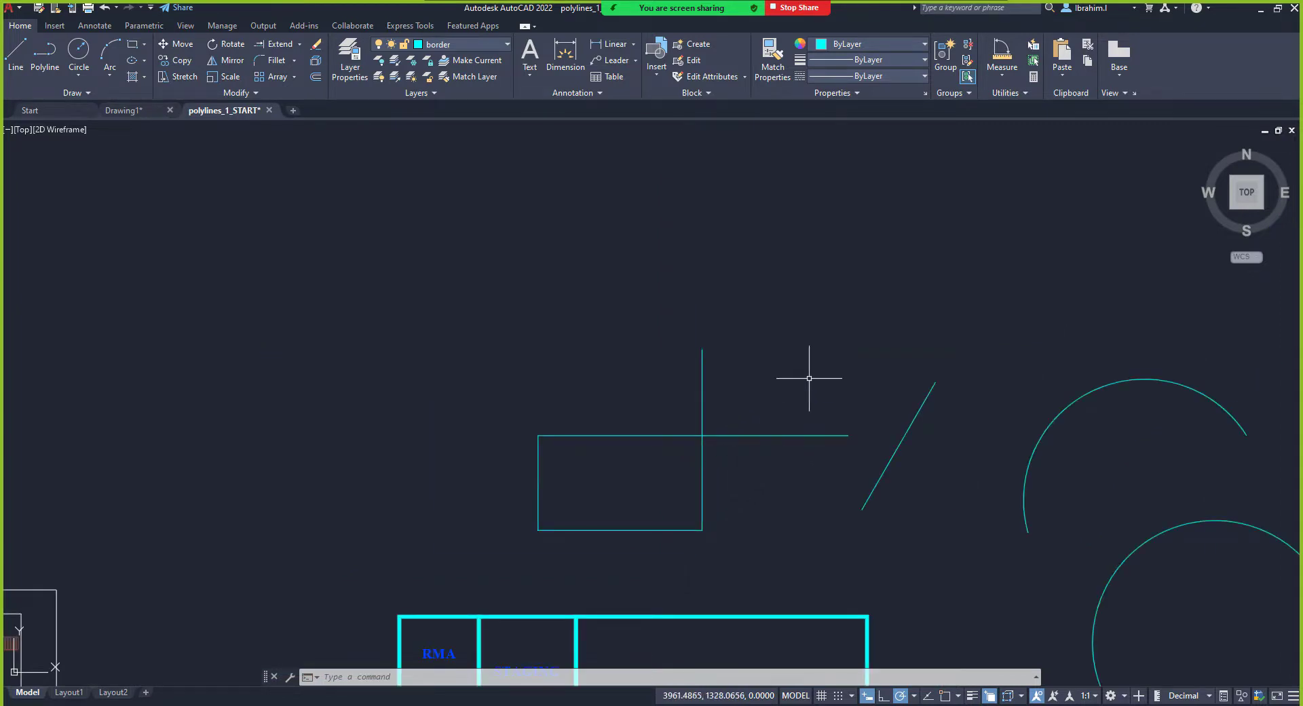
{"action": "scroll", "coordinate": [809, 377], "scroll_direction": "up", "scroll_amount": 4}
{"action": "scroll", "coordinate": [664, 383], "scroll_direction": "down", "scroll_amount": 2}
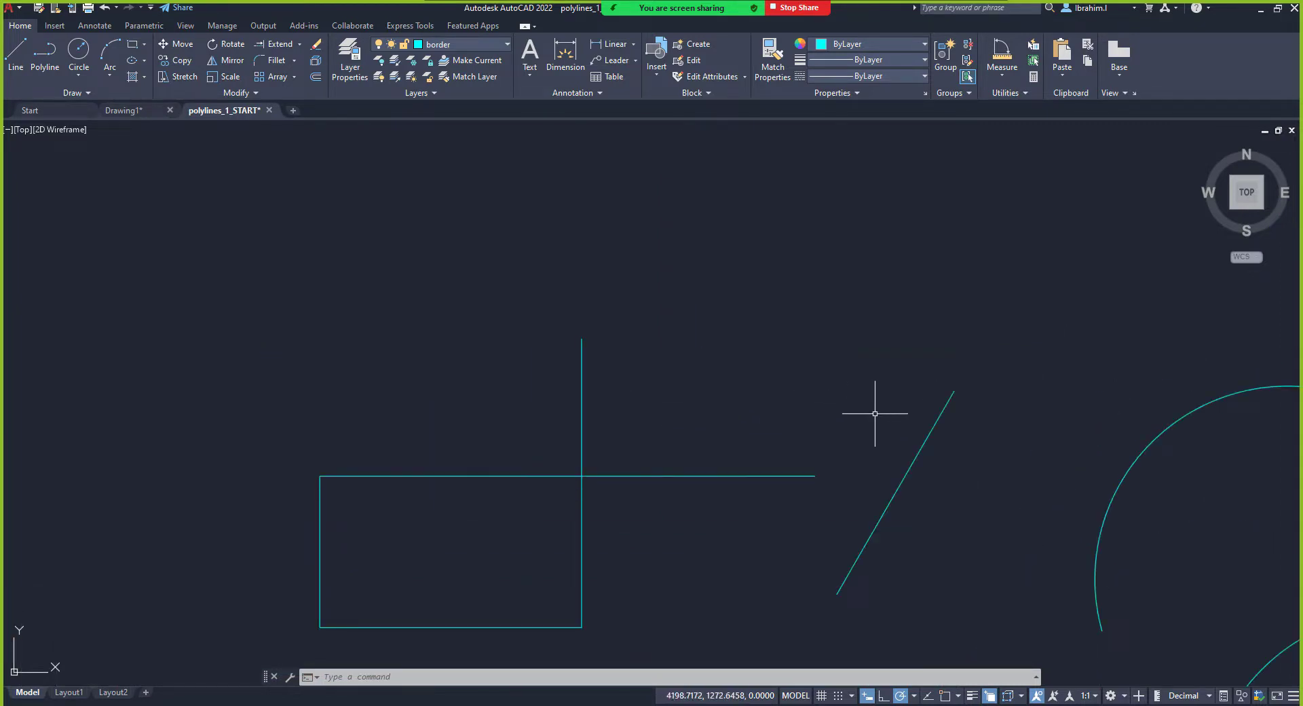
{"action": "scroll", "coordinate": [684, 479], "scroll_direction": "down", "scroll_amount": 2}
{"action": "scroll", "coordinate": [629, 526], "scroll_direction": "up", "scroll_amount": 2}
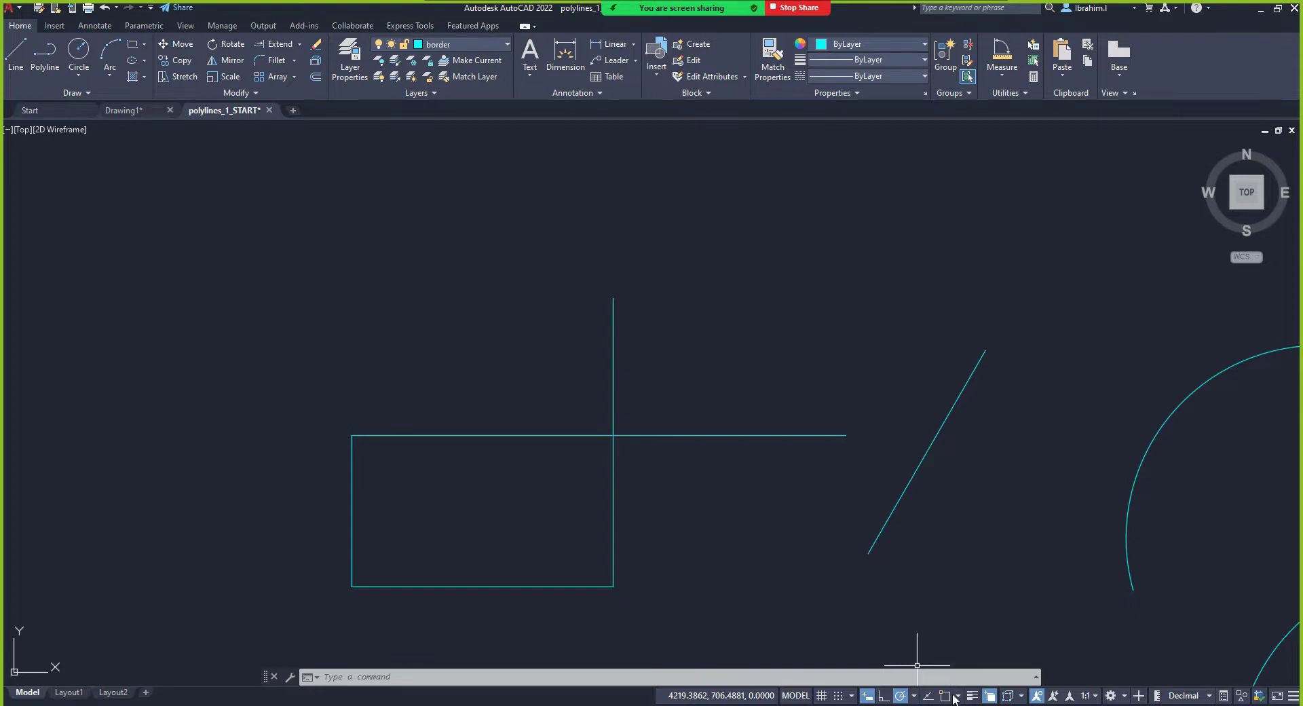
Step: Turn on object snap tracking and draw a short diagonal line crossing the slanted line beside the rectangle
{"action": "left_click", "coordinate": [930, 699]}
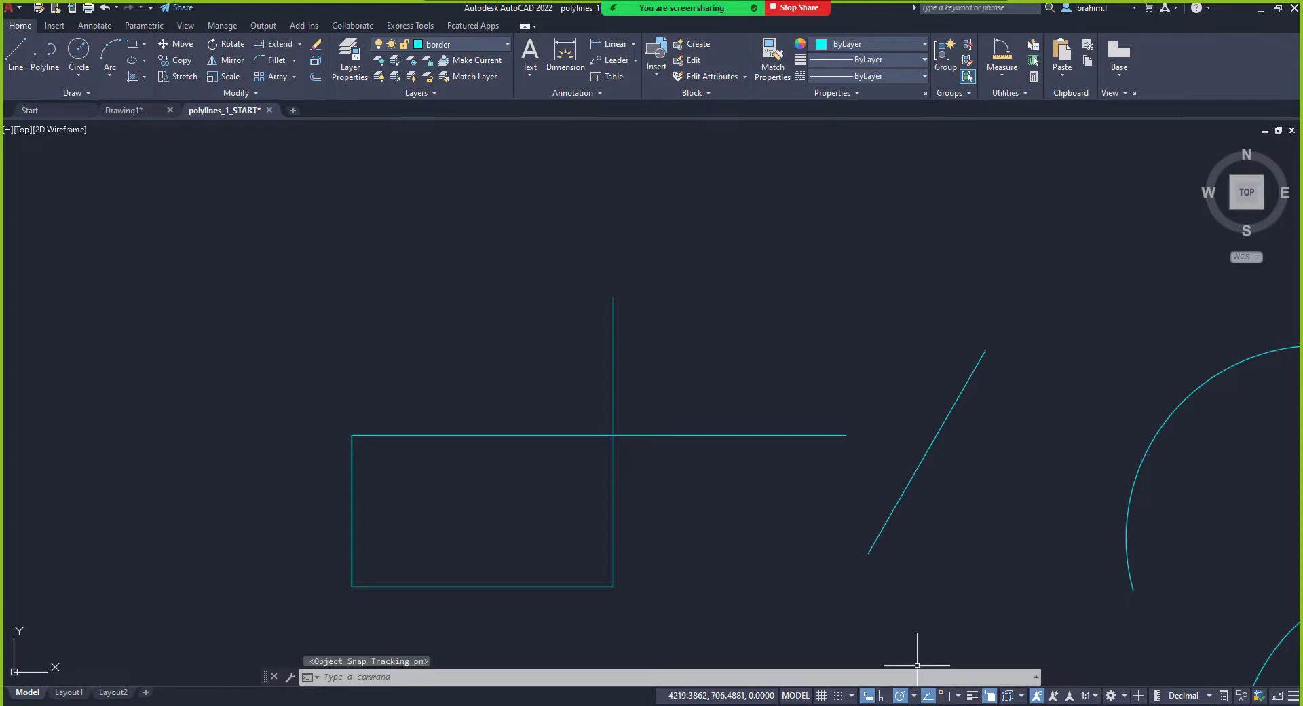
{"action": "left_click", "coordinate": [16, 54]}
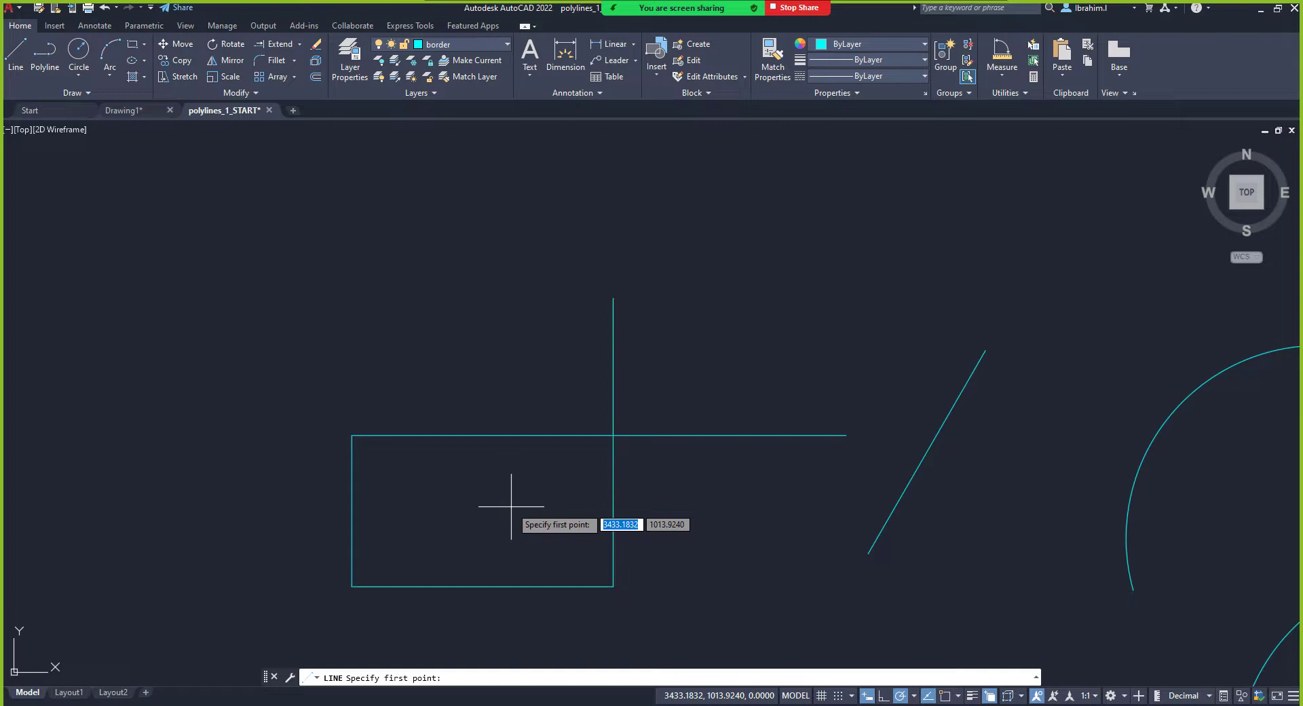
{"action": "left_click", "coordinate": [906, 399]}
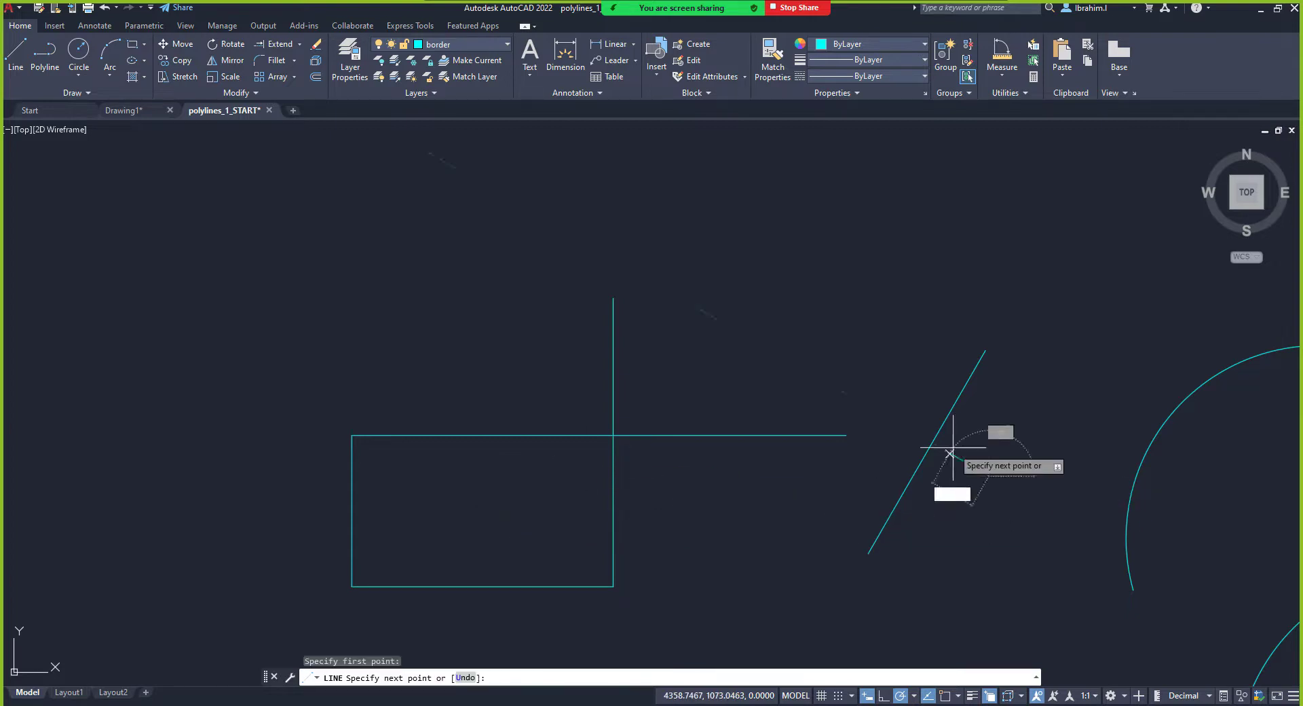
{"action": "key", "text": "Escape"}
Step: Delete the two crossing diagonal lines between the rectangle and the arc
{"action": "left_click", "coordinate": [1011, 445]}
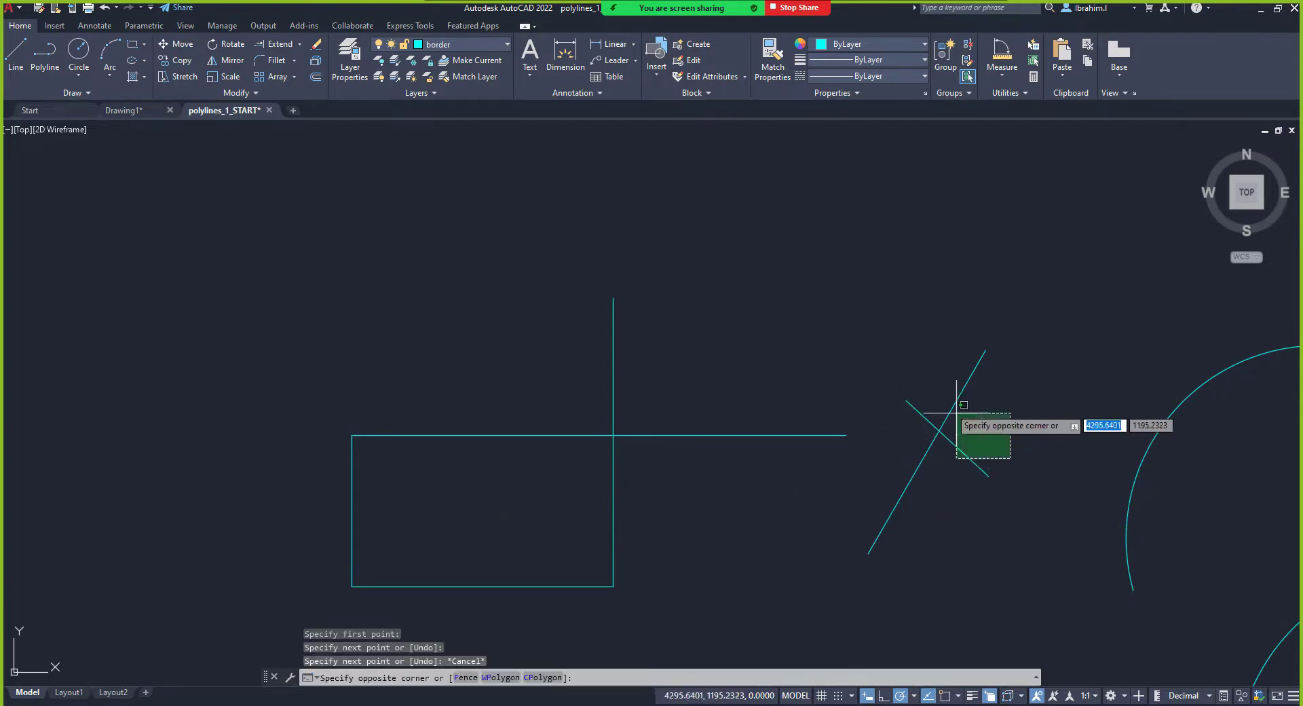
{"action": "left_click", "coordinate": [940, 407]}
{"action": "key", "text": "Delete"}
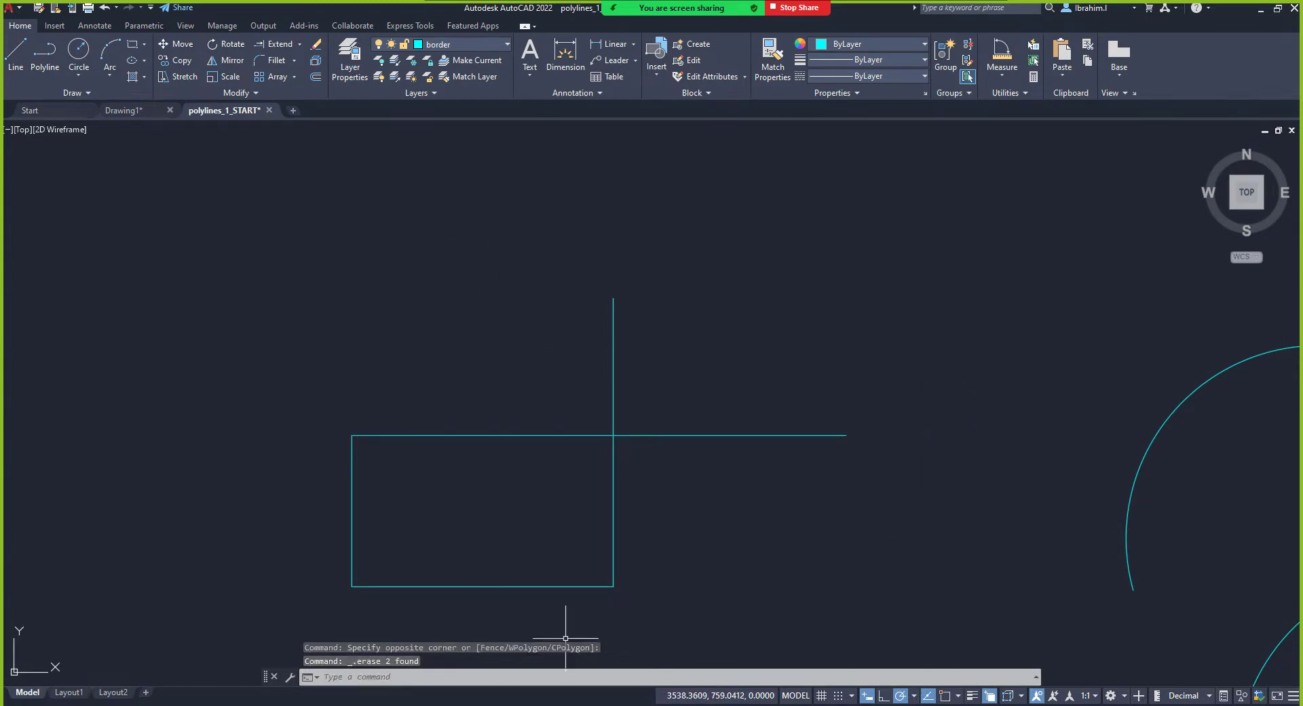
Step: With object snap on, start a line level with the vertical line's upper end and directly above the horizontal line's right end
{"action": "left_click", "coordinate": [945, 696]}
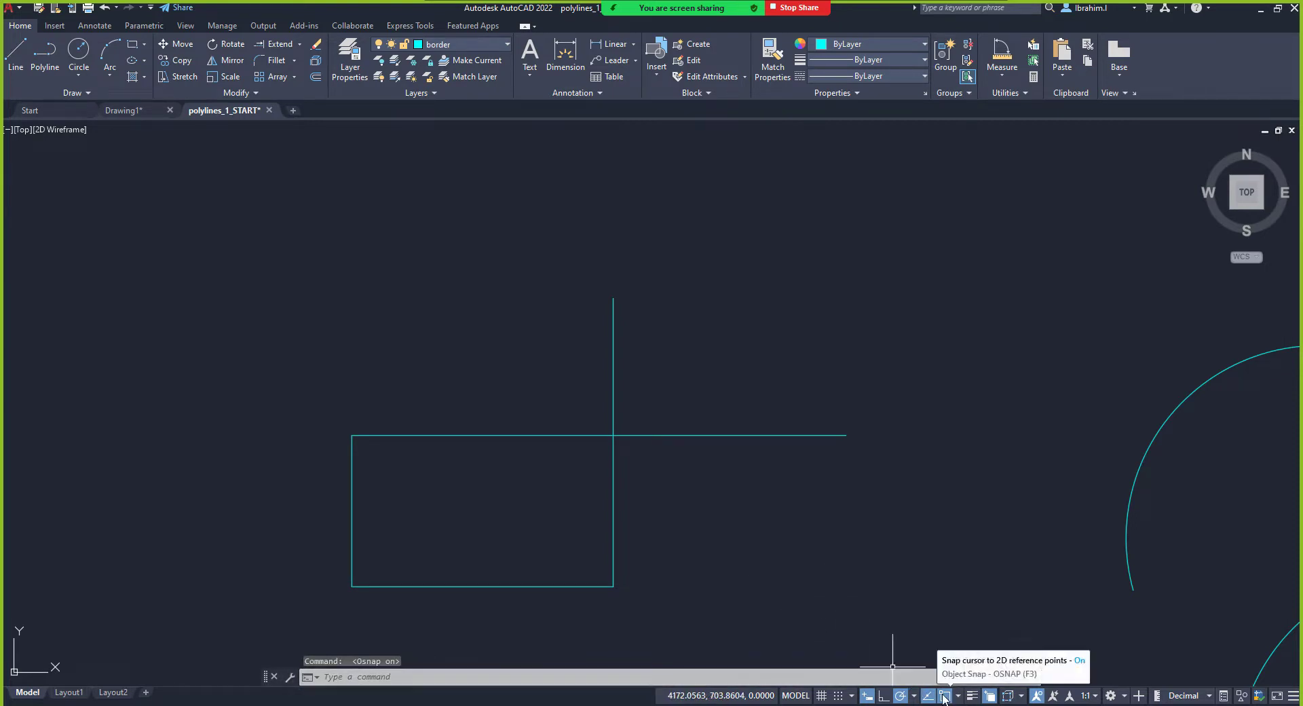
{"action": "left_click", "coordinate": [15, 61]}
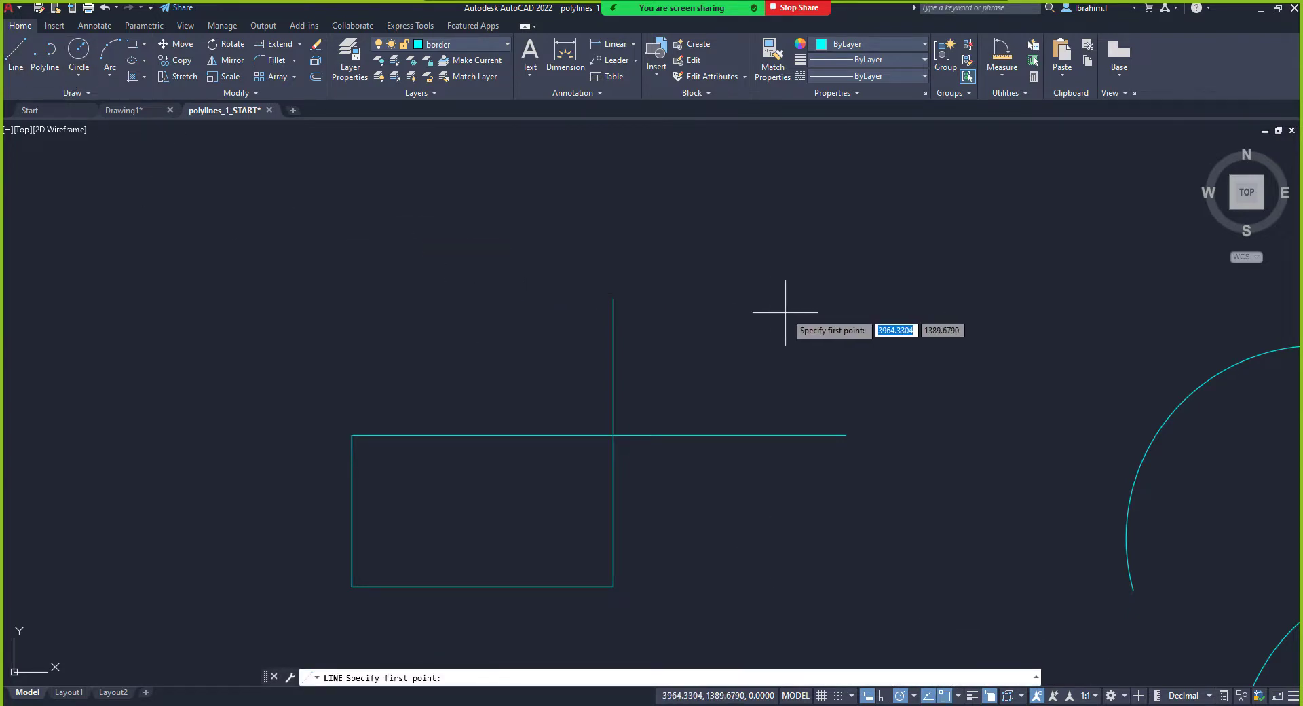
{"action": "scroll", "coordinate": [710, 284], "scroll_direction": "up", "scroll_amount": 2}
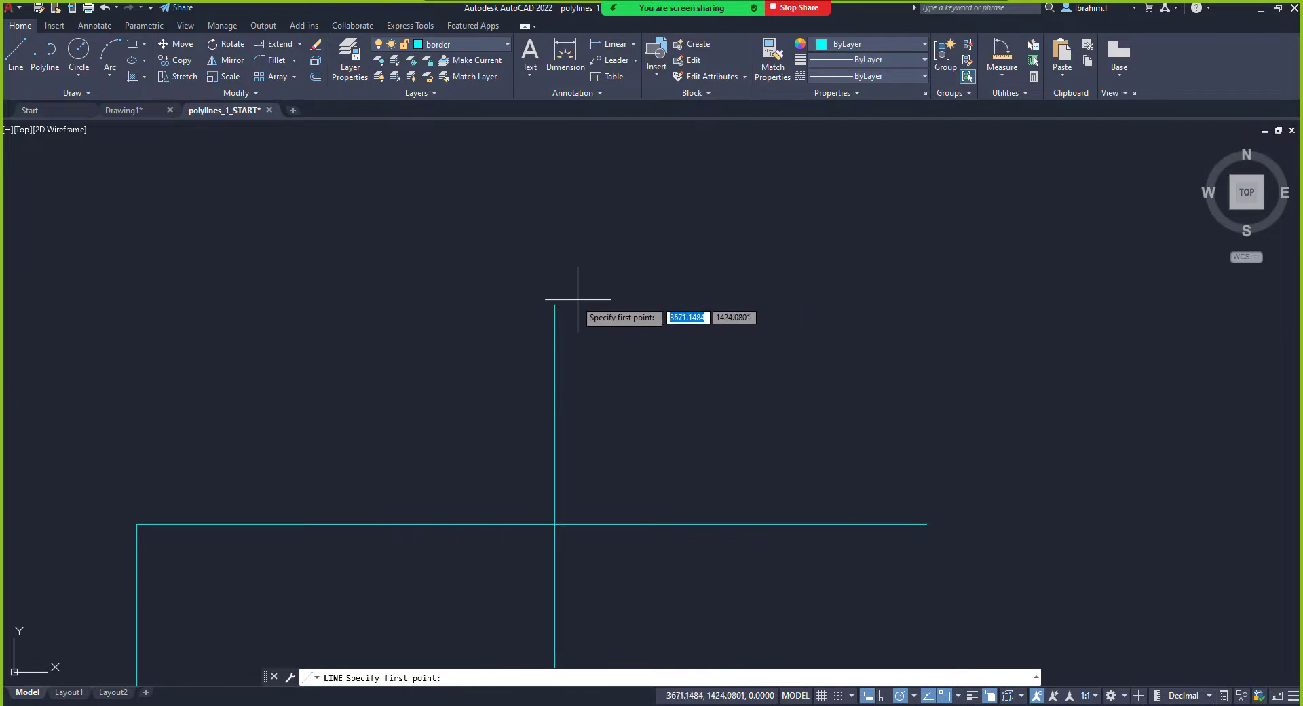
{"action": "scroll", "coordinate": [563, 295], "scroll_direction": "up", "scroll_amount": 2}
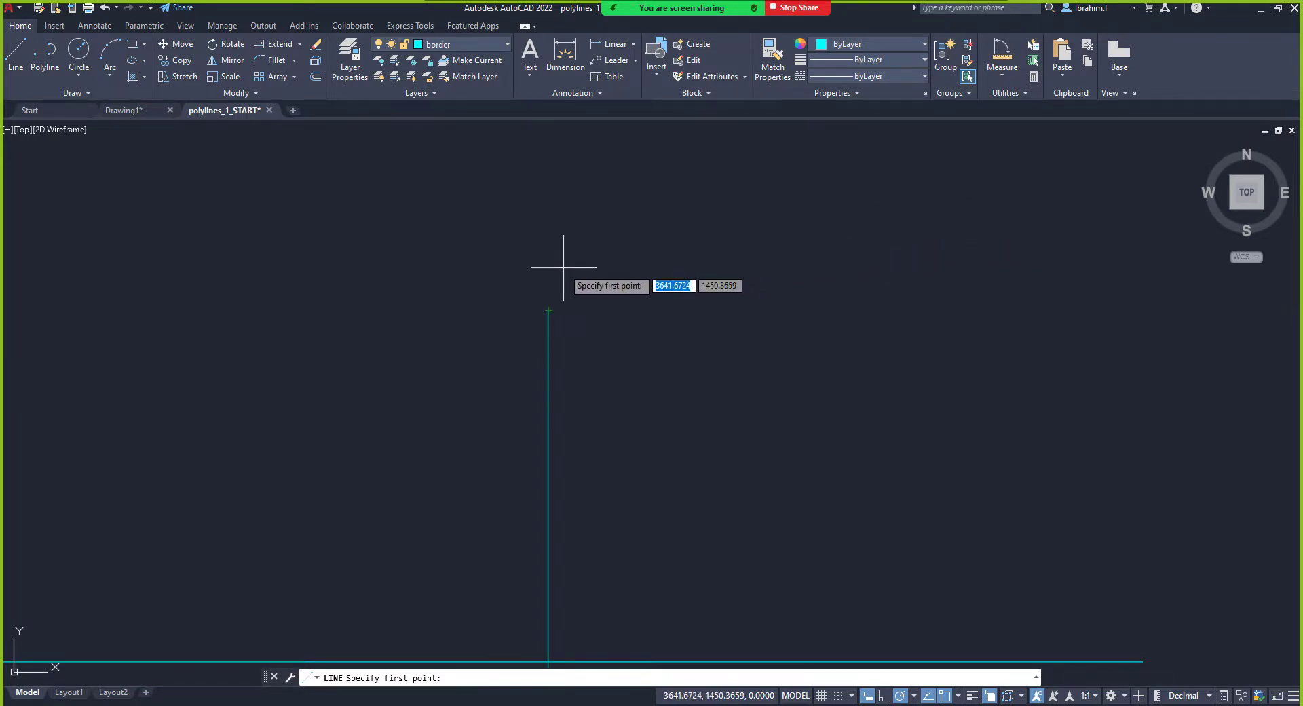
{"action": "scroll", "coordinate": [556, 269], "scroll_direction": "up", "scroll_amount": 5}
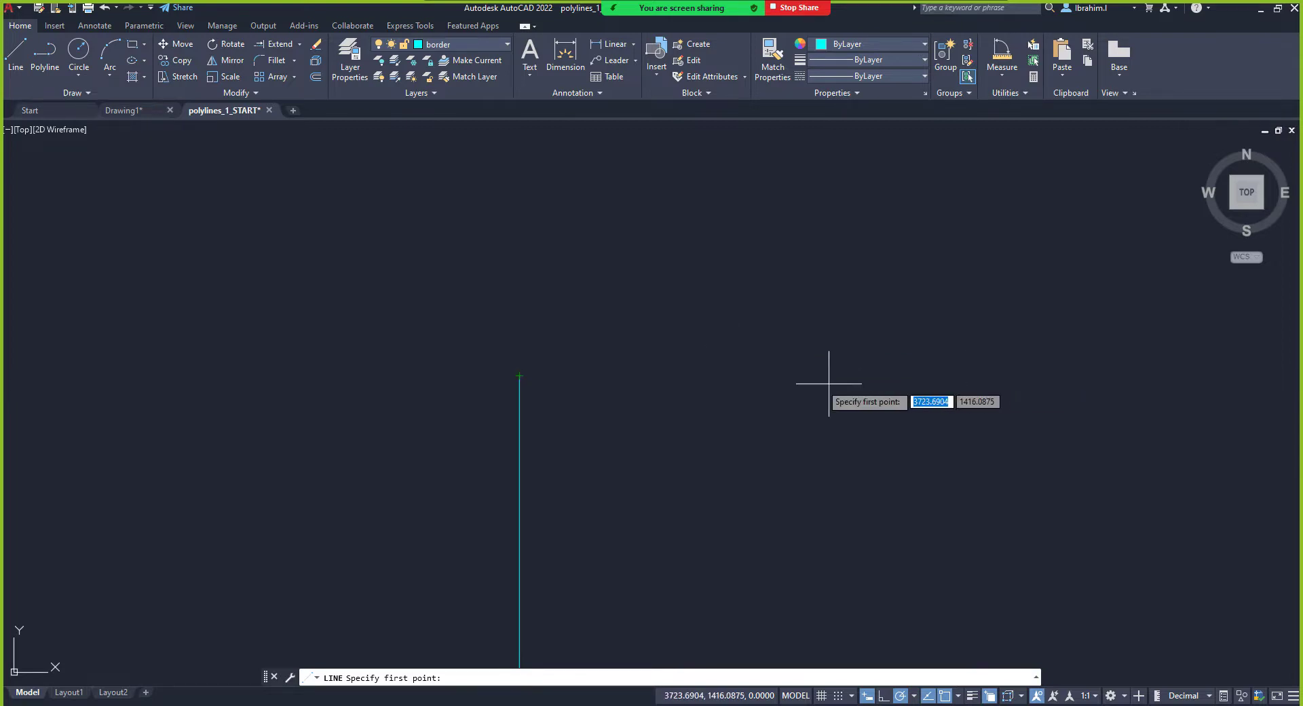
{"action": "scroll", "coordinate": [817, 384], "scroll_direction": "down", "scroll_amount": 4}
{"action": "scroll", "coordinate": [968, 418], "scroll_direction": "up", "scroll_amount": 4}
{"action": "scroll", "coordinate": [740, 342], "scroll_direction": "down", "scroll_amount": 9}
{"action": "scroll", "coordinate": [835, 380], "scroll_direction": "up", "scroll_amount": 4}
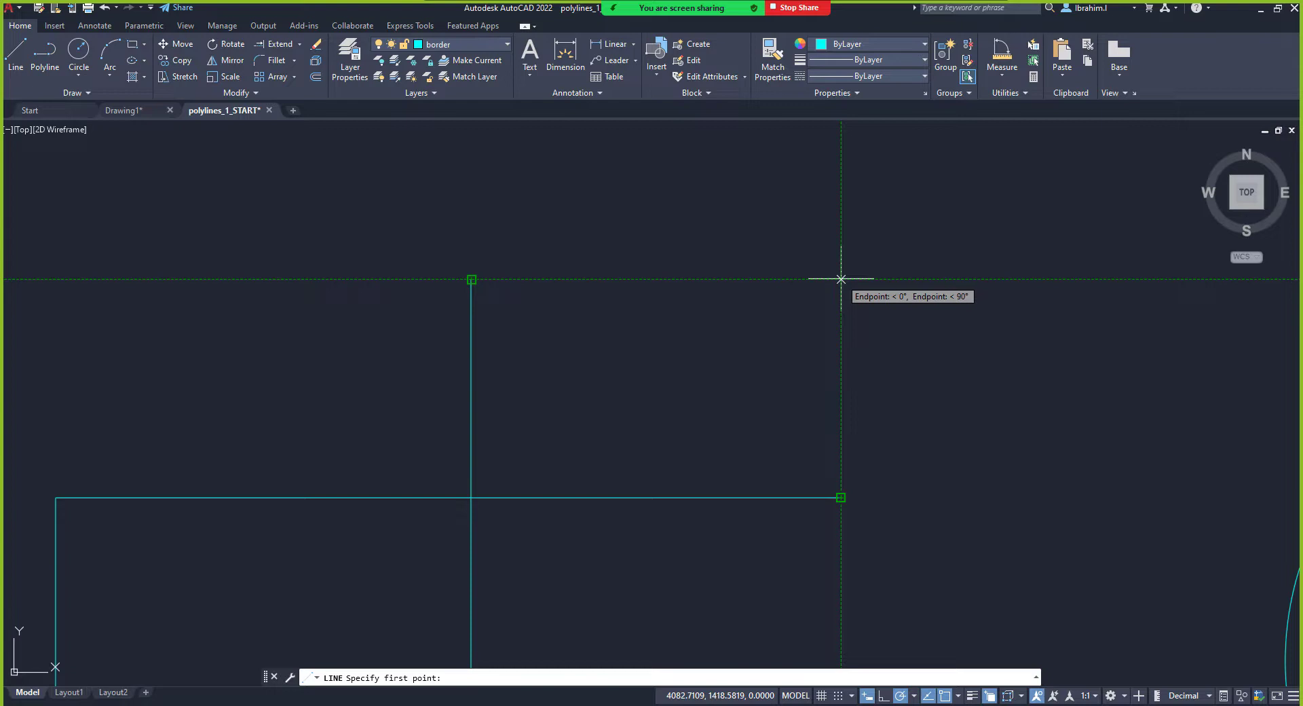
{"action": "left_click", "coordinate": [841, 278]}
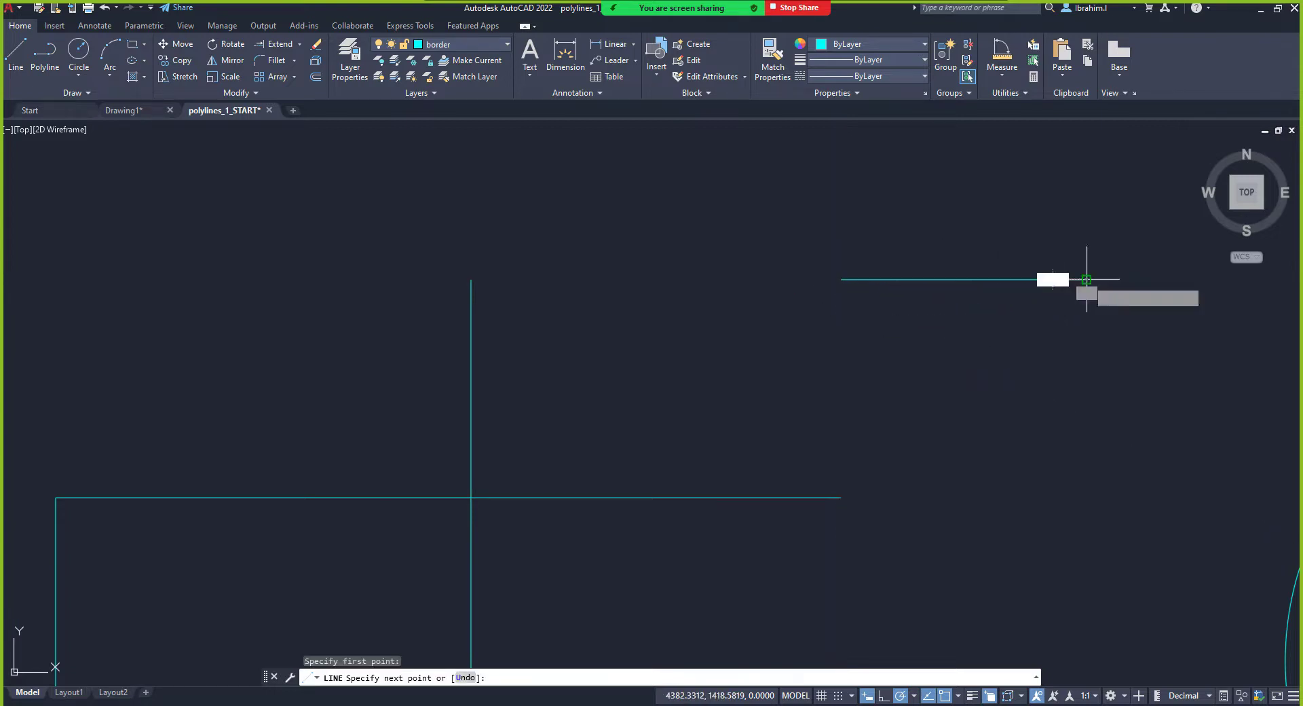
Step: Draw a closed rectangle of four lines about 300 wide and 143 high, tracking its last corner beneath the starting point
{"action": "left_click", "coordinate": [1085, 278]}
{"action": "left_click", "coordinate": [1086, 395]}
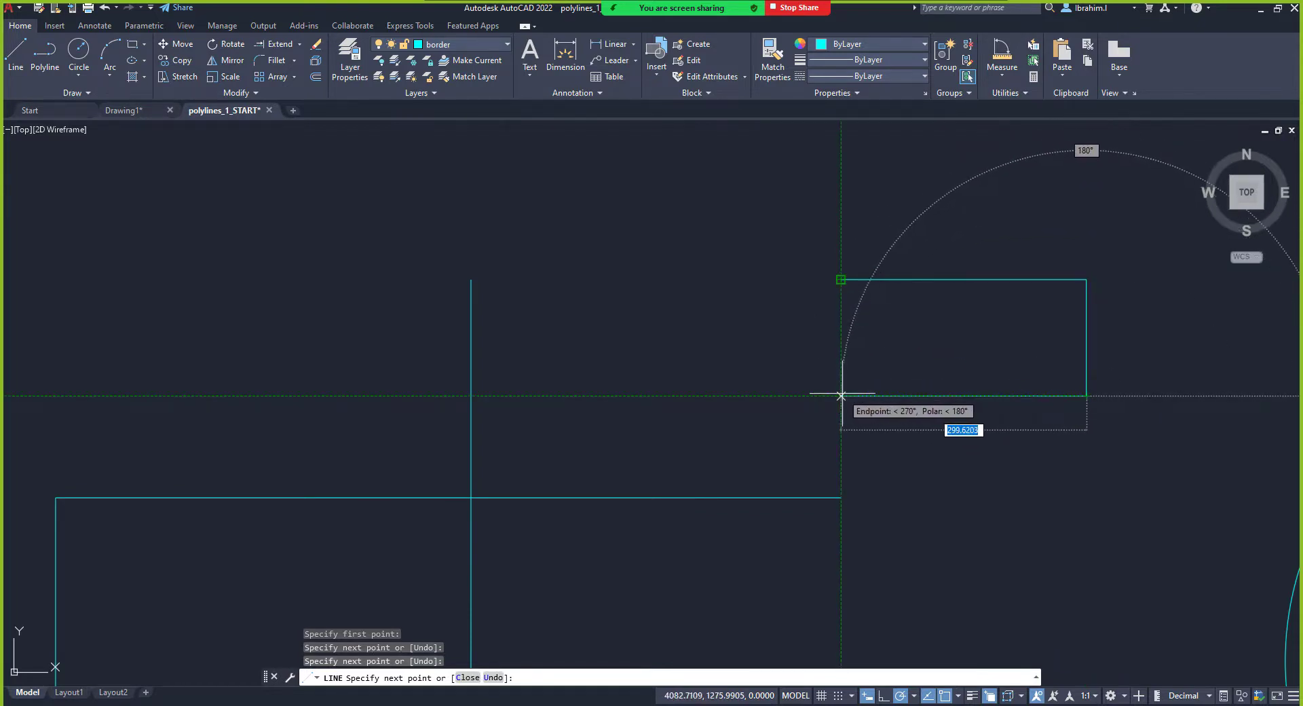
{"action": "left_click", "coordinate": [841, 395]}
{"action": "left_click", "coordinate": [841, 278]}
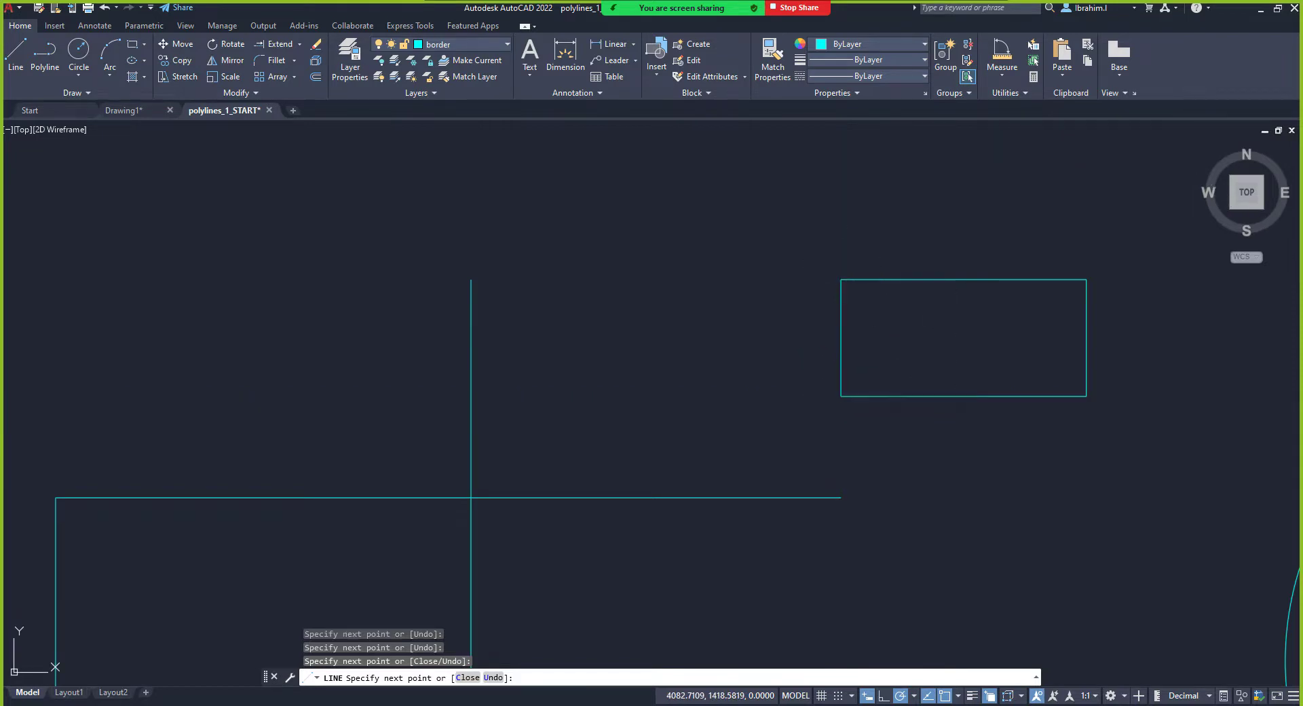
{"action": "key", "text": "Escape"}
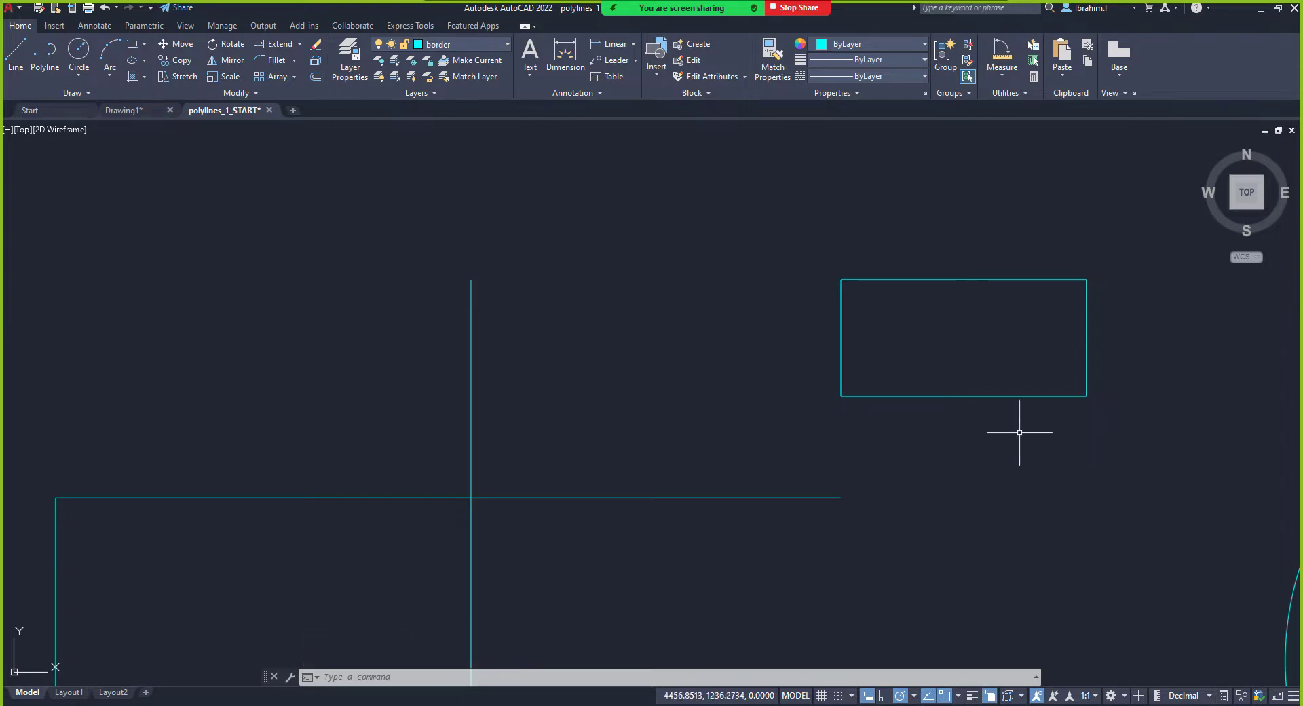
{"action": "scroll", "coordinate": [947, 387], "scroll_direction": "down", "scroll_amount": 5}
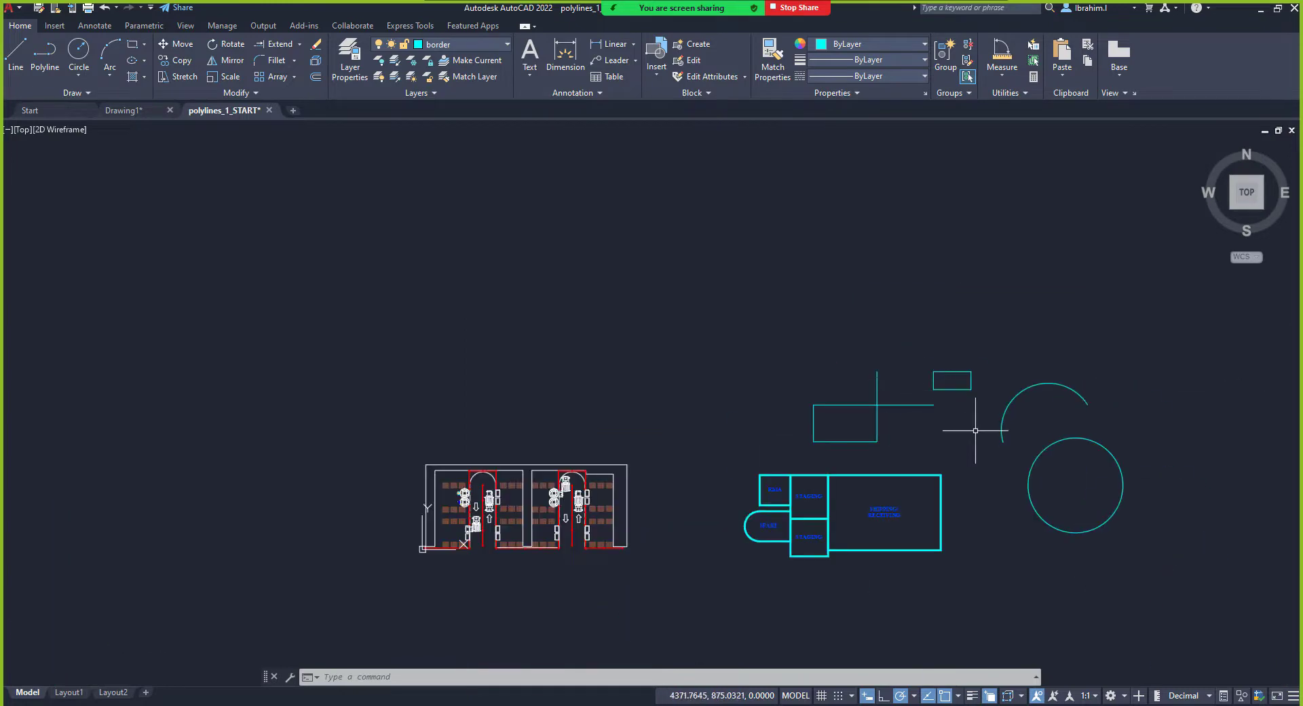
{"action": "scroll", "coordinate": [970, 428], "scroll_direction": "up", "scroll_amount": 2}
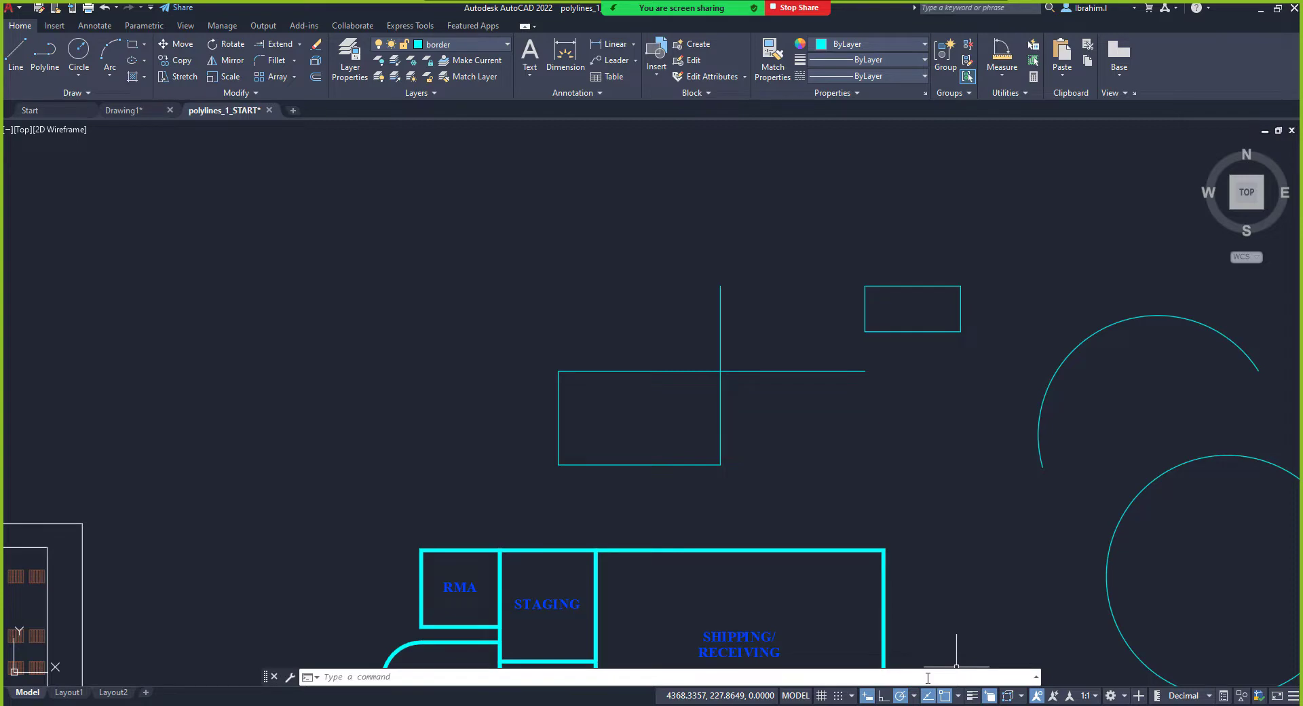
{"action": "scroll", "coordinate": [686, 456], "scroll_direction": "down", "scroll_amount": 10}
{"action": "scroll", "coordinate": [689, 461], "scroll_direction": "up", "scroll_amount": 6}
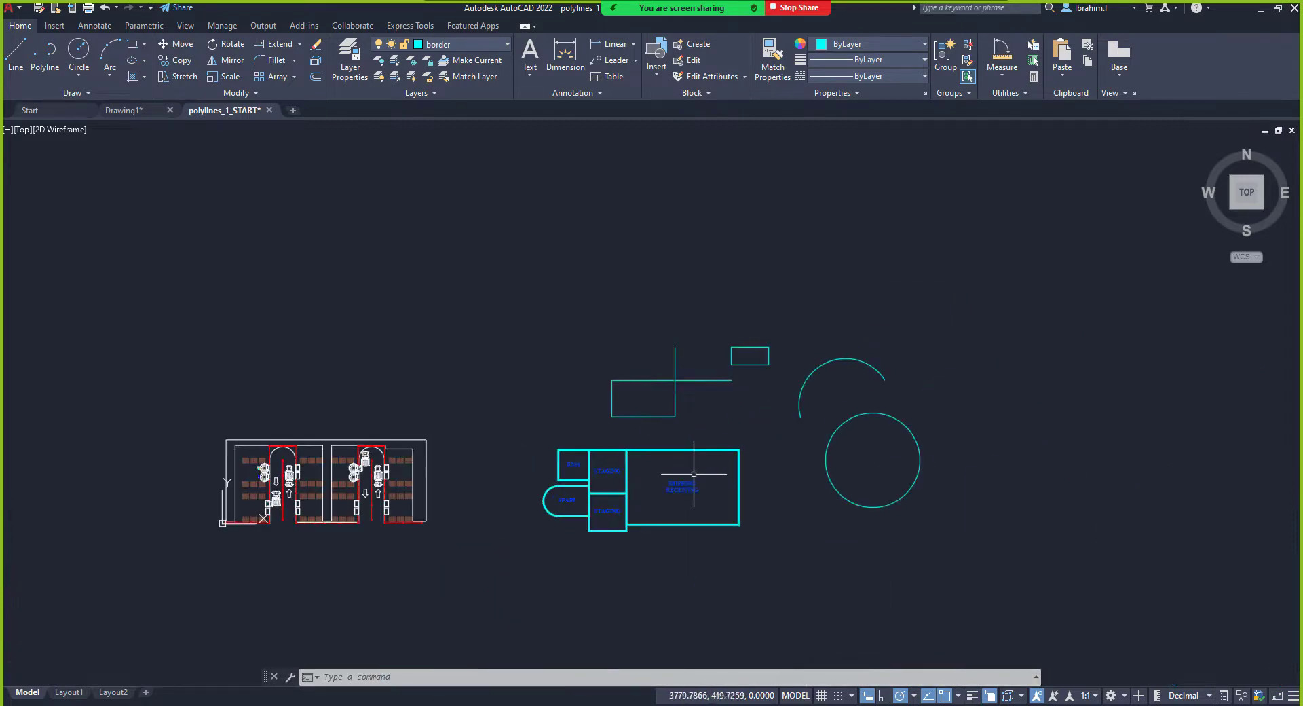
{"action": "scroll", "coordinate": [693, 473], "scroll_direction": "up", "scroll_amount": 4}
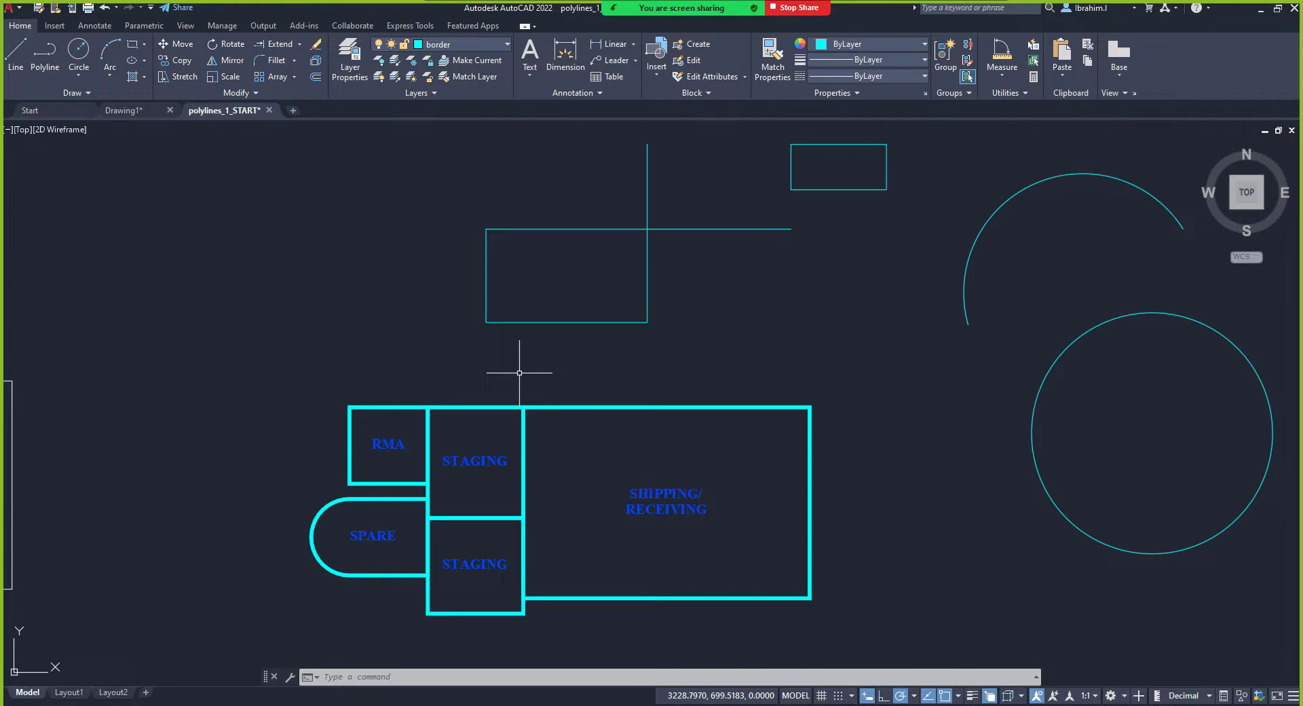
{"action": "left_click", "coordinate": [13, 9]}
{"action": "left_click", "coordinate": [13, 9]}
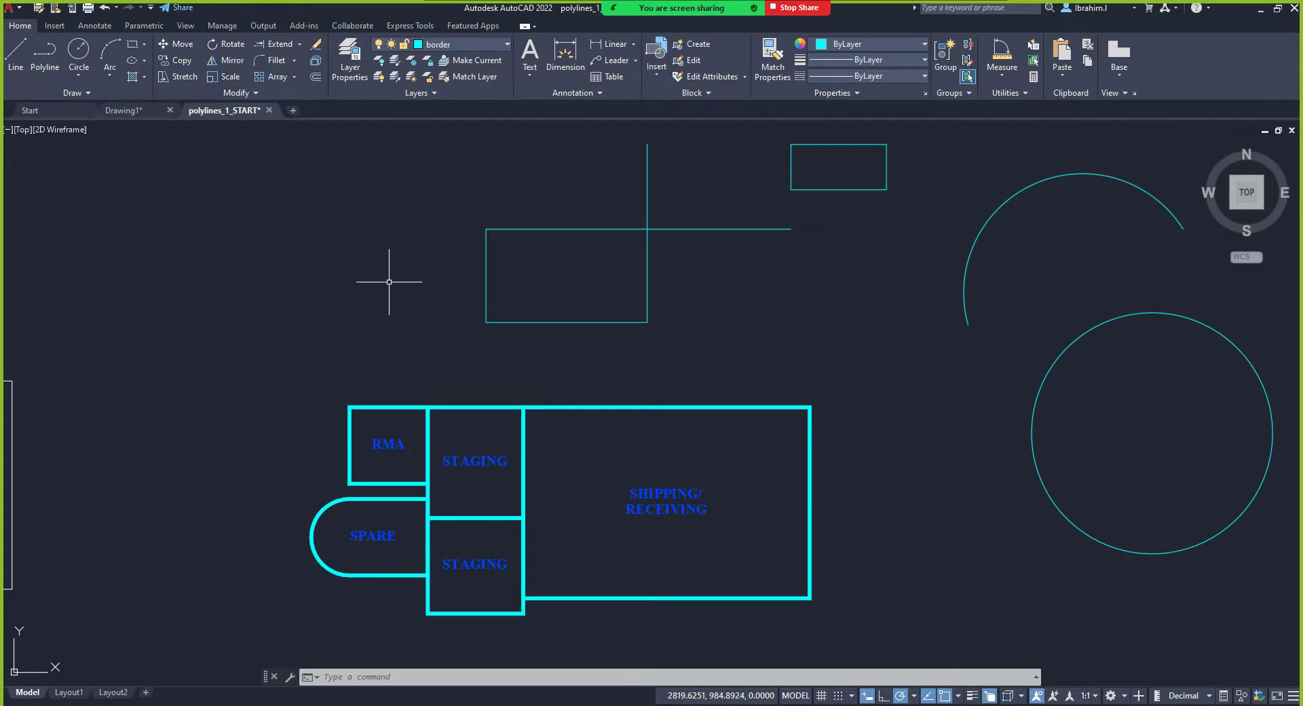
Step: Configure the drawing units to a length precision of 0 and an insertion scale of Millimeters, and check the coordinates with the Line command
{"action": "type", "text": "unit"}
{"action": "key", "text": "Return"}
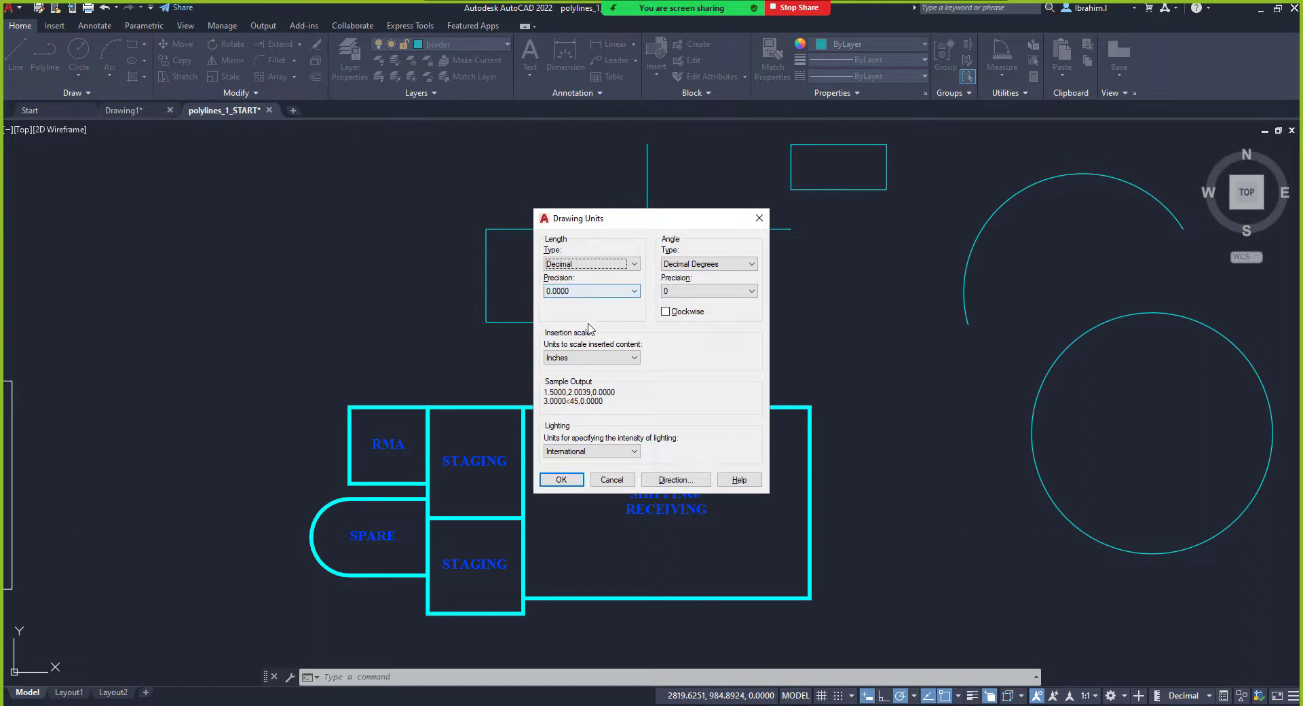
{"action": "left_click", "coordinate": [607, 359]}
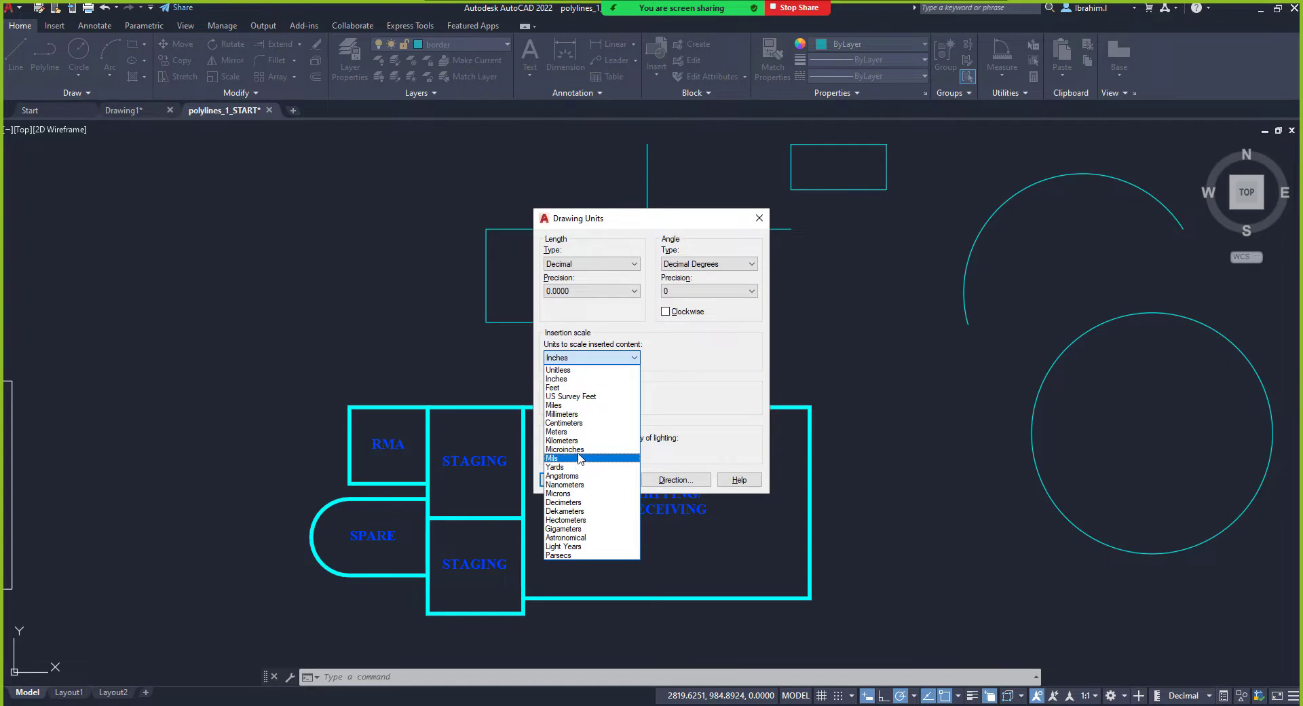
{"action": "left_click", "coordinate": [581, 414]}
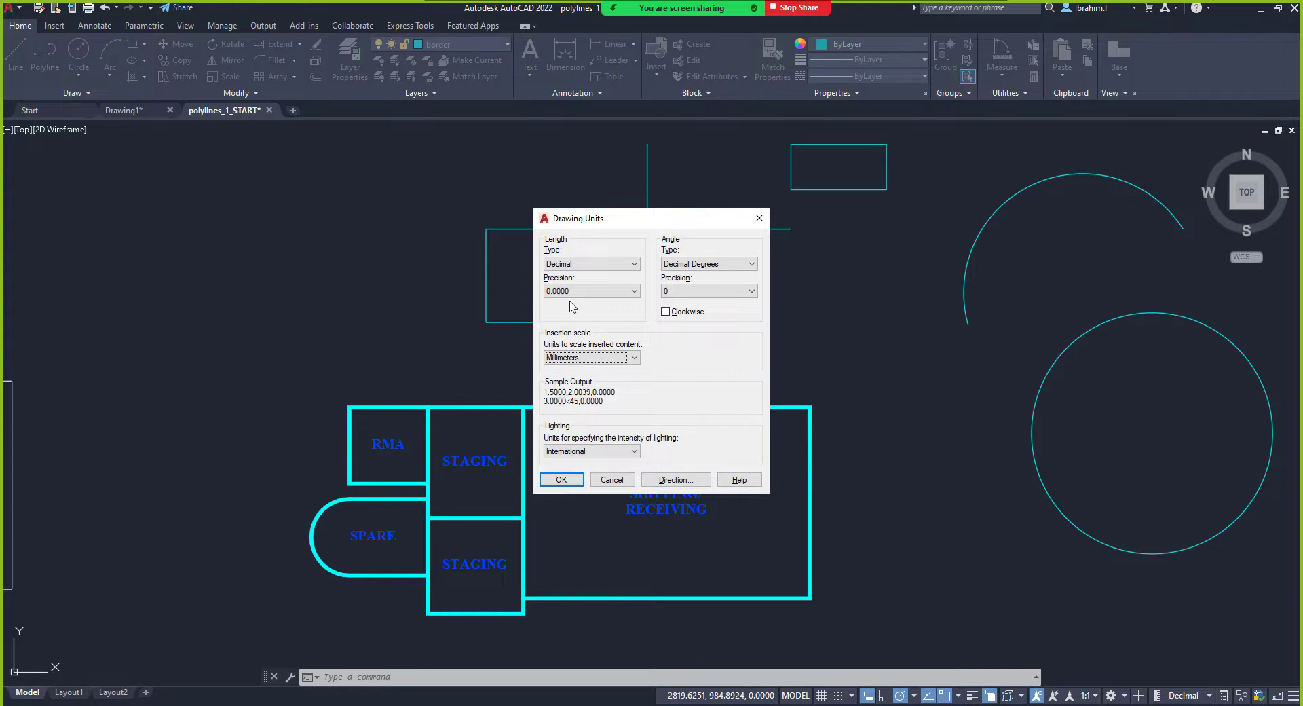
{"action": "left_click", "coordinate": [588, 292]}
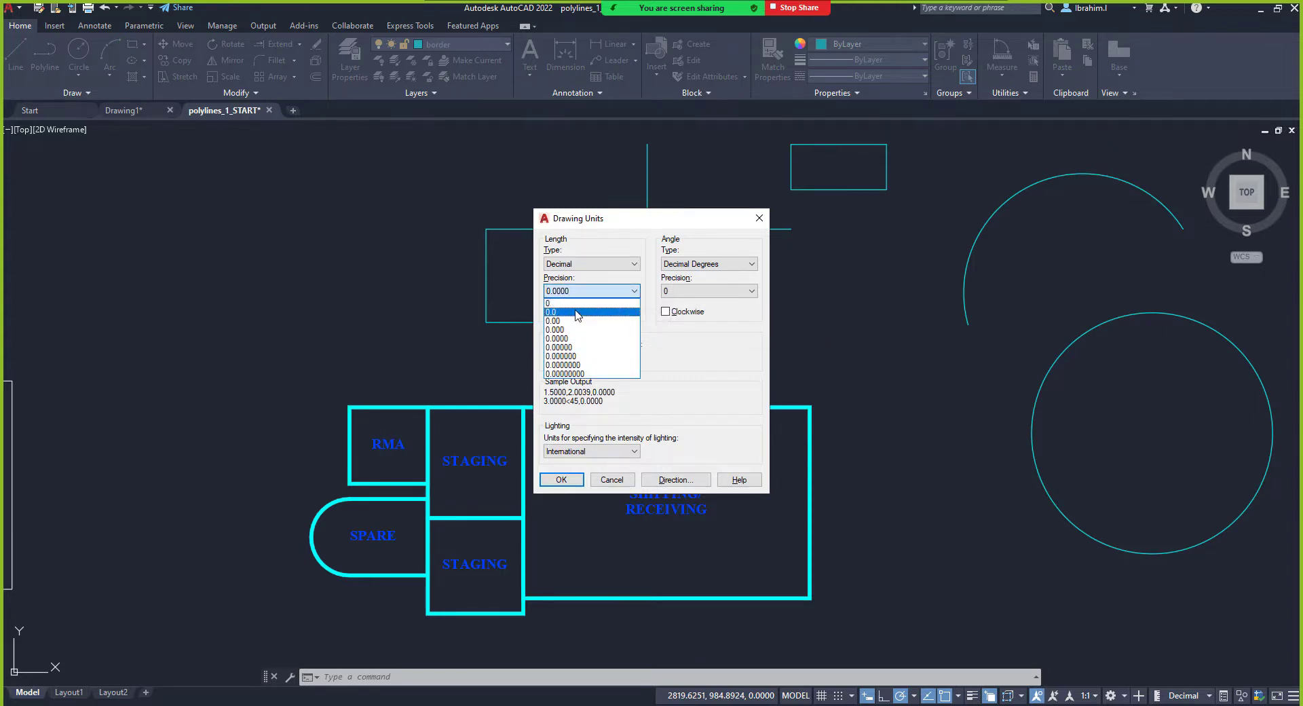
{"action": "left_click", "coordinate": [581, 303]}
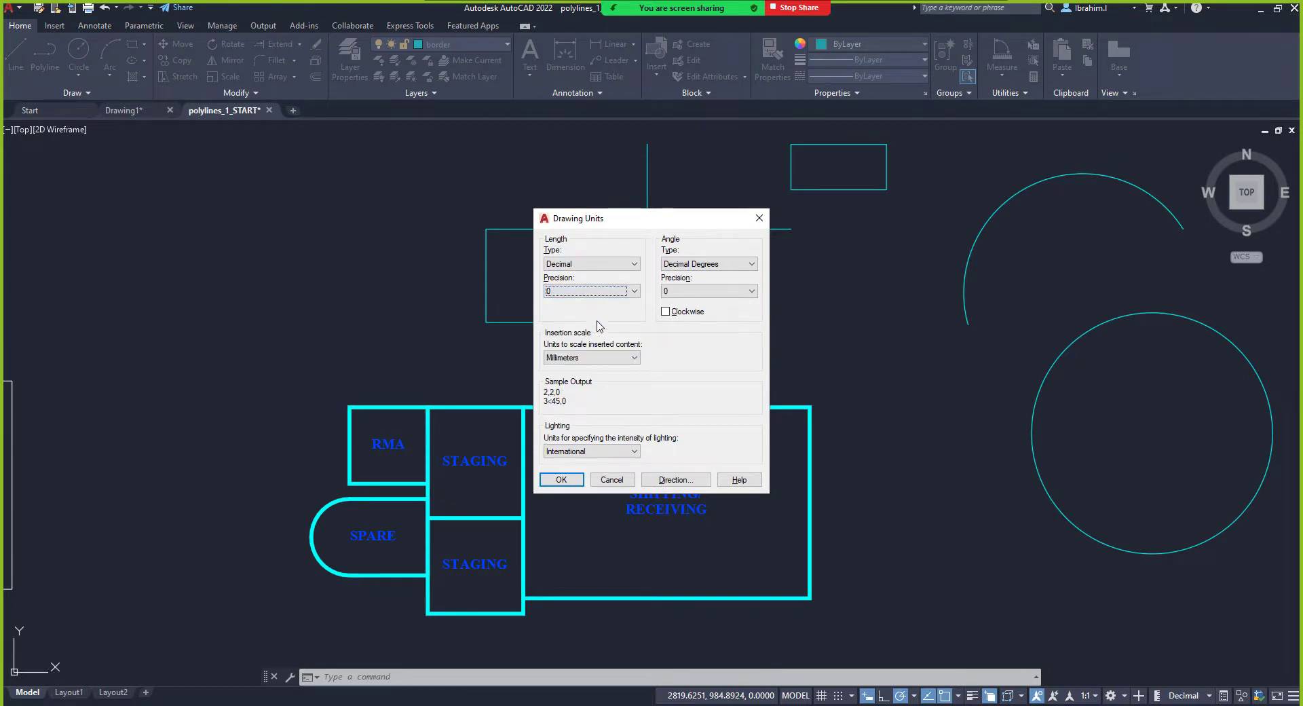
{"action": "left_click", "coordinate": [562, 479]}
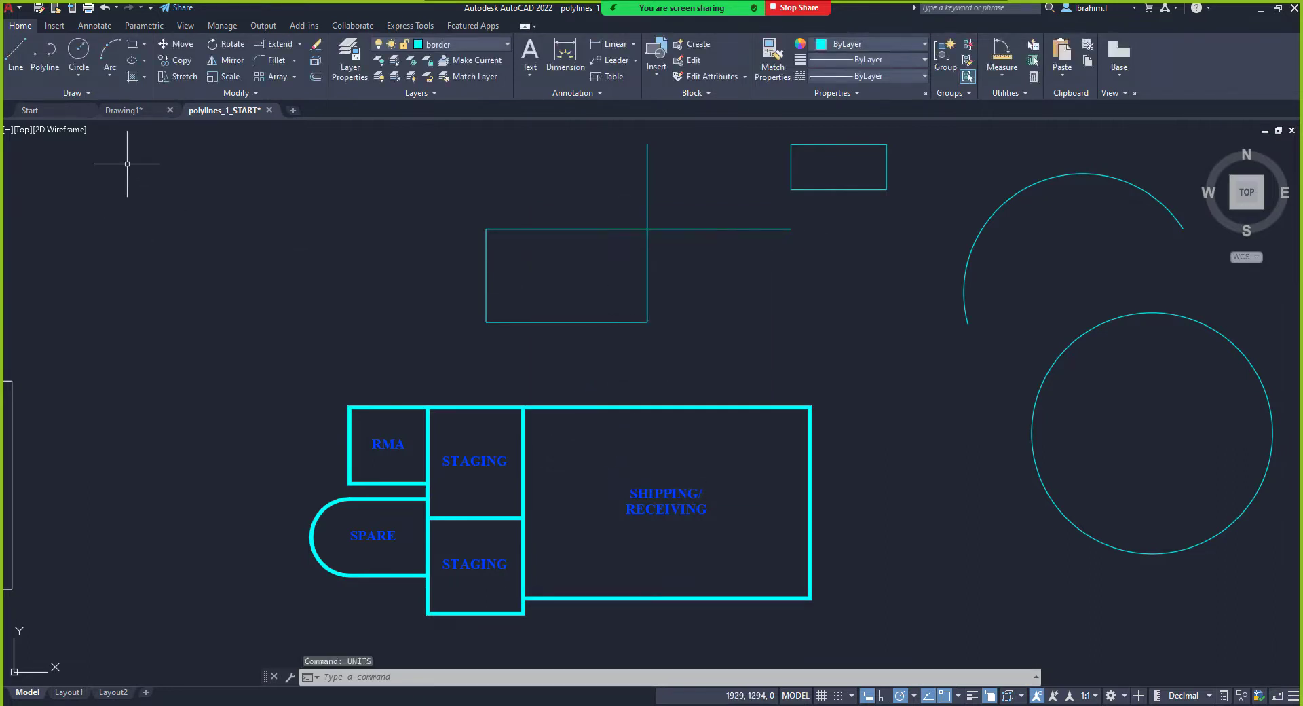
{"action": "left_click", "coordinate": [15, 65]}
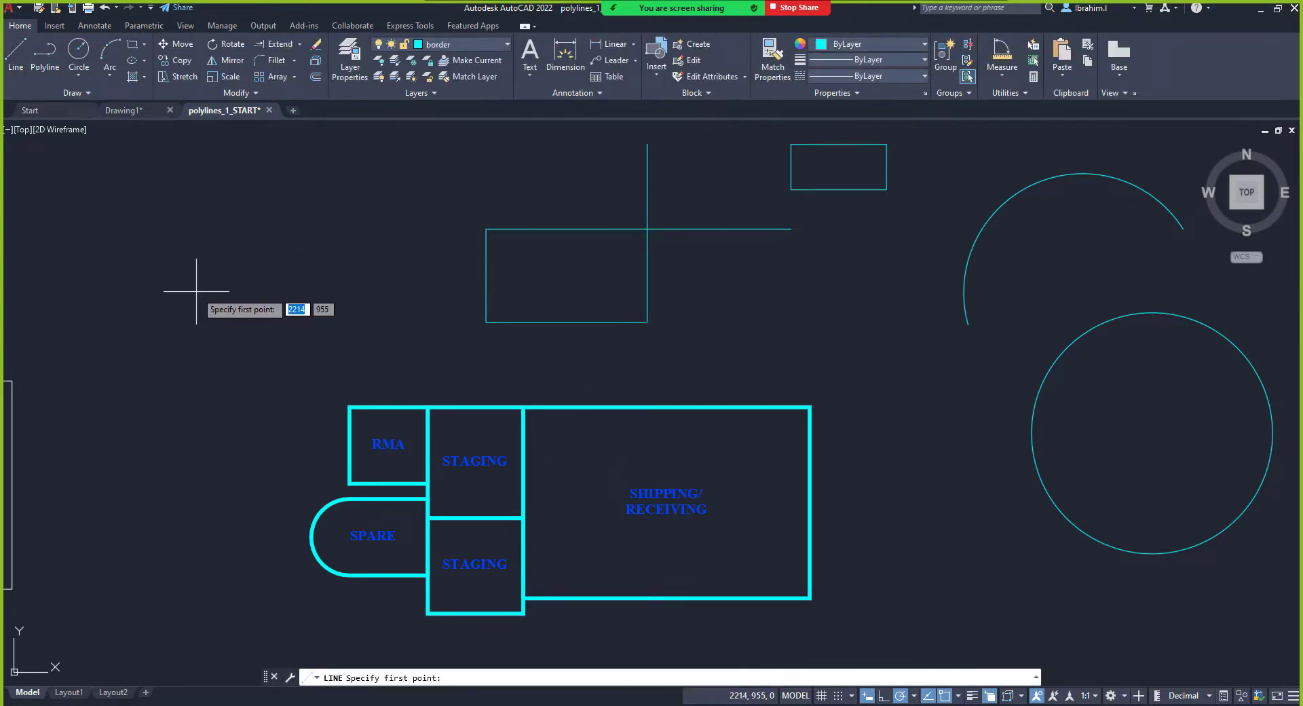
{"action": "key", "text": "Escape"}
Step: Set the length precision of the drawing units to 0.00
{"action": "right_click", "coordinate": [276, 251]}
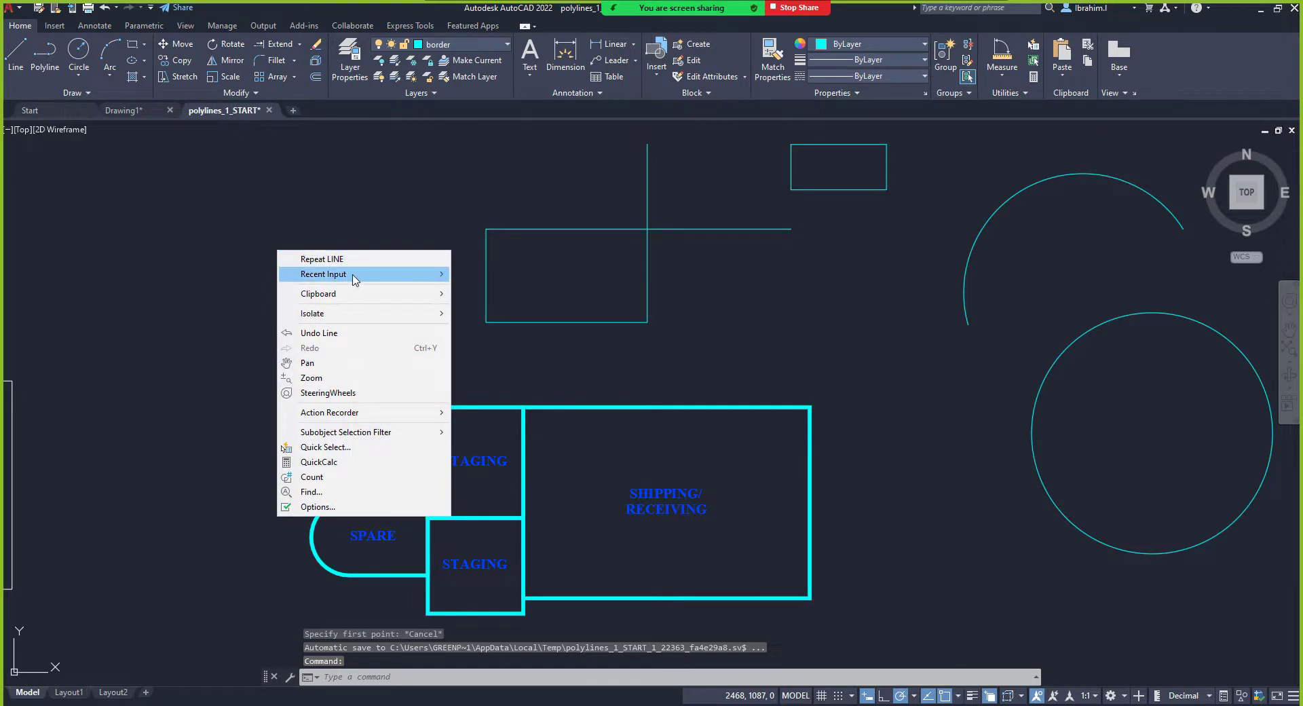
{"action": "mouse_move", "coordinate": [352, 278]}
{"action": "left_click", "coordinate": [482, 287]}
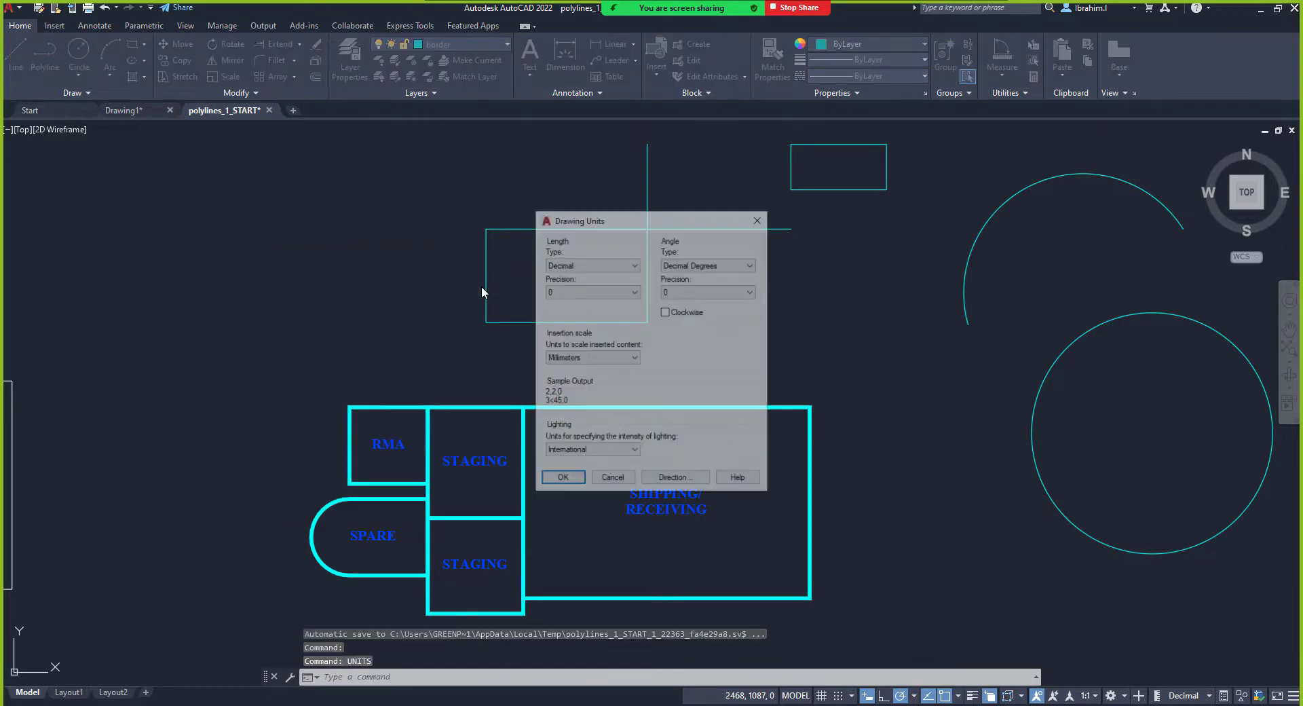
{"action": "left_click", "coordinate": [601, 291]}
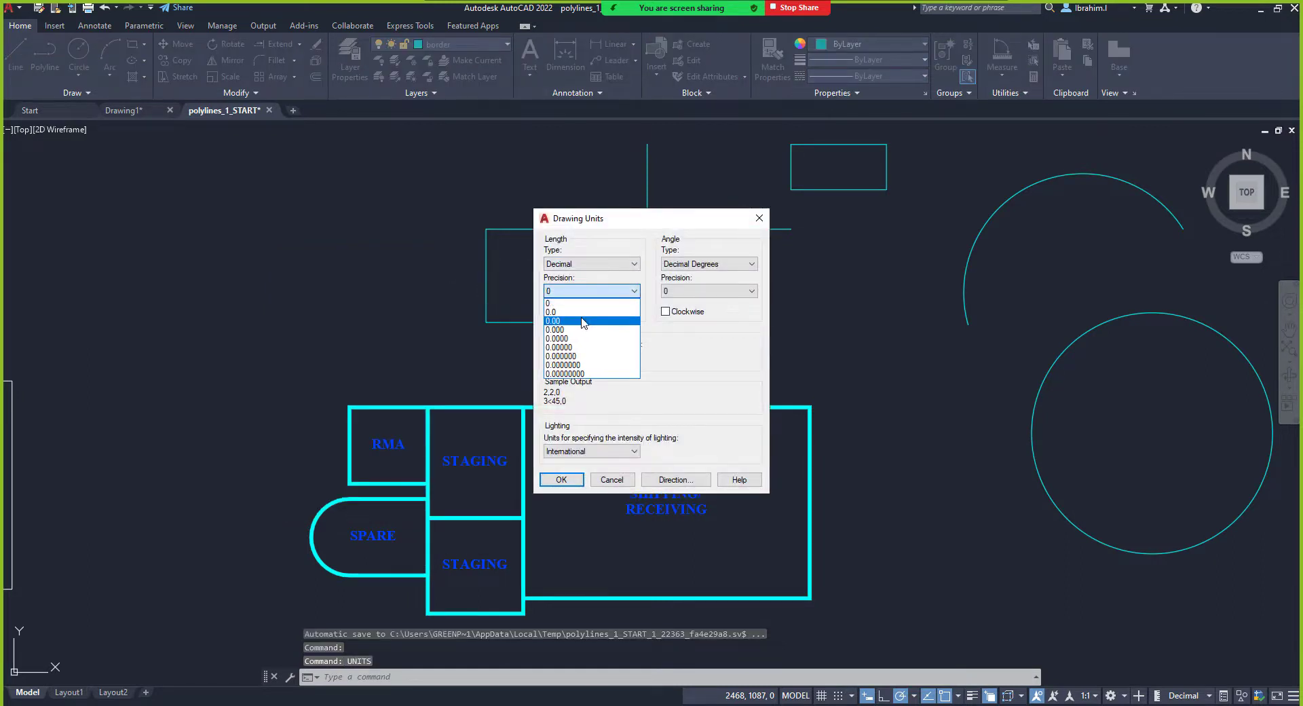
{"action": "left_click", "coordinate": [583, 321]}
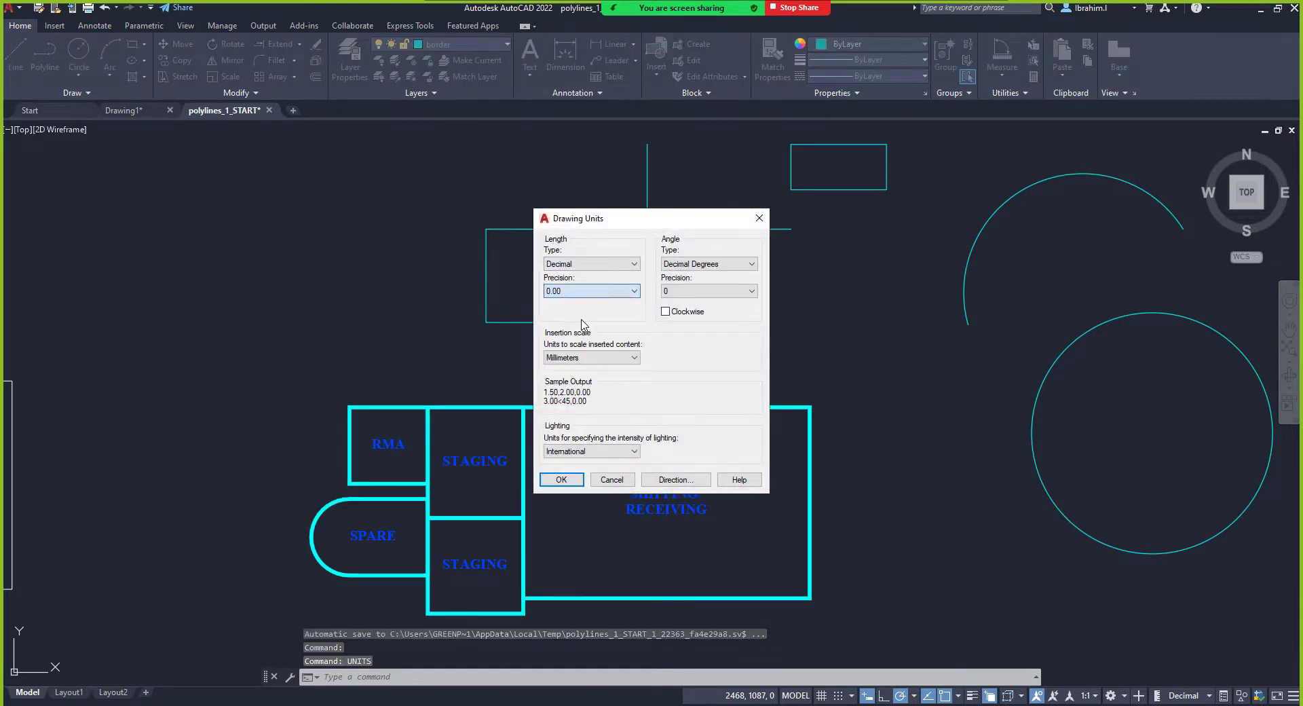
{"action": "left_click", "coordinate": [561, 479]}
{"action": "type", "text": "l"}
{"action": "key", "text": "Return"}
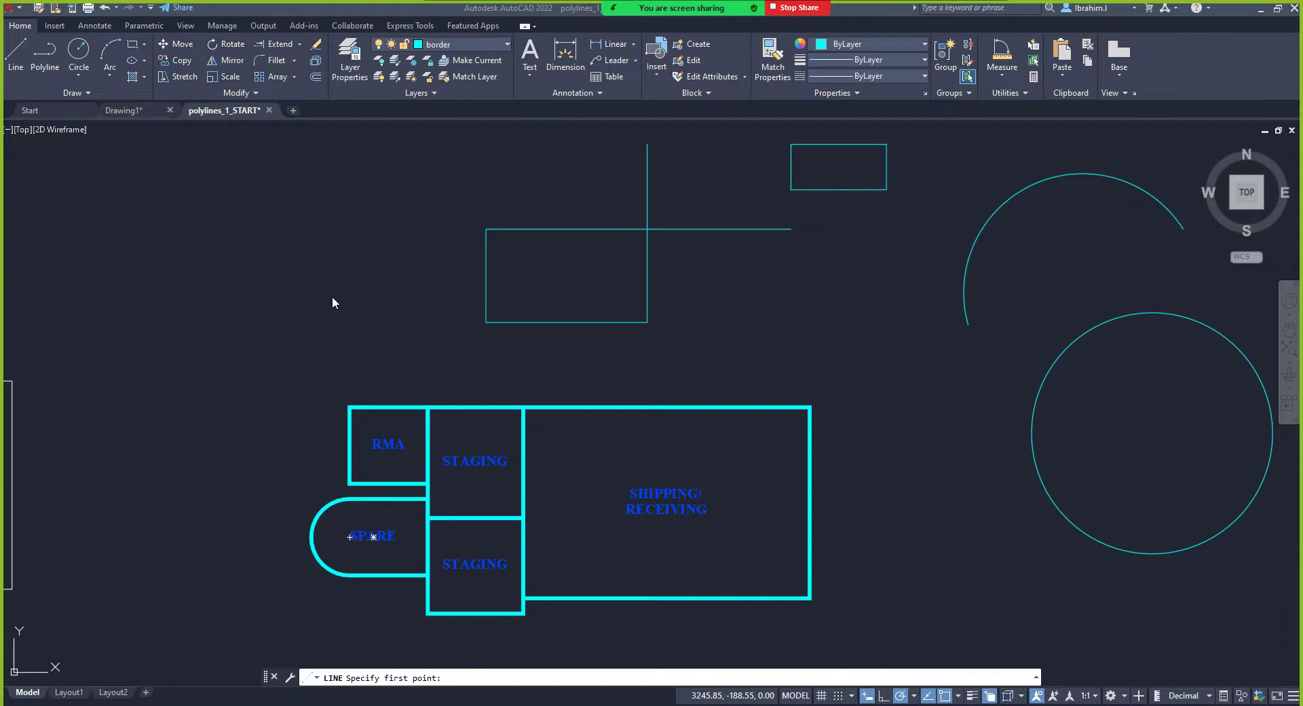
{"action": "left_click", "coordinate": [145, 45]}
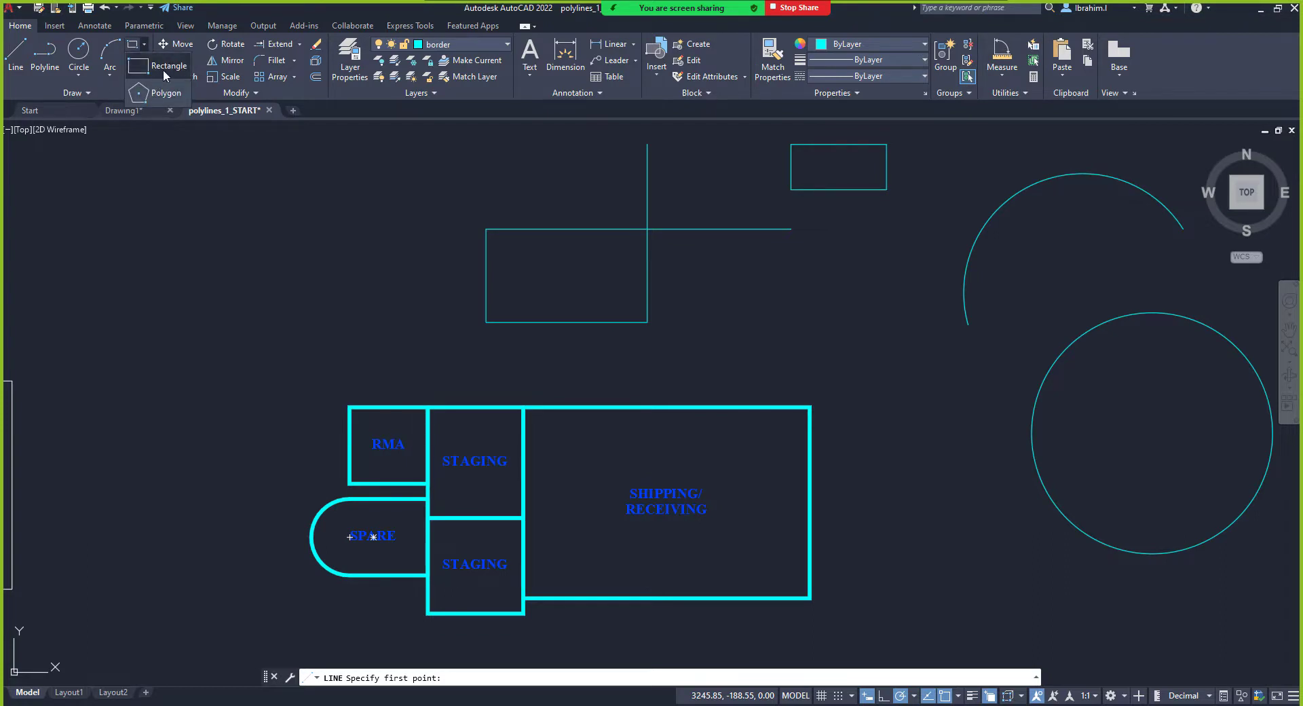
Step: Close the polylines_1_START and Drawing1 drawings without saving their changes
{"action": "left_click", "coordinate": [269, 110]}
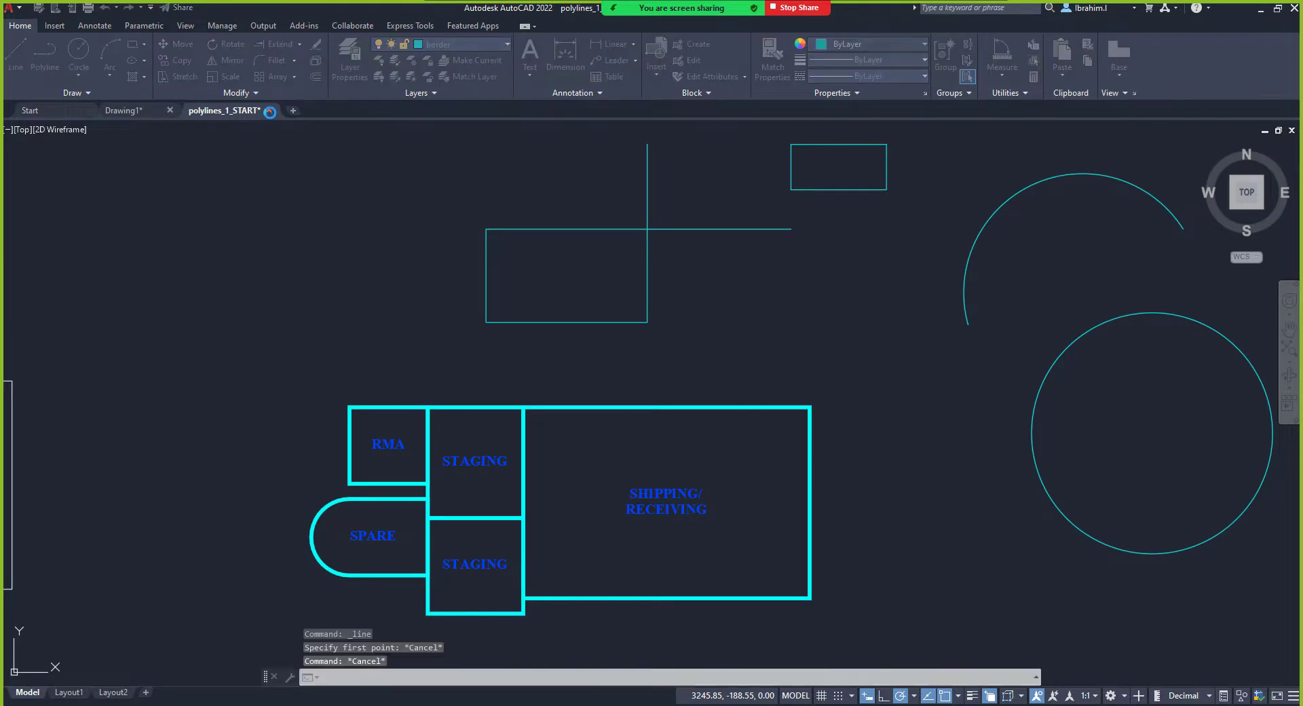
{"action": "left_click", "coordinate": [692, 388]}
{"action": "left_click", "coordinate": [169, 110]}
{"action": "left_click", "coordinate": [655, 388]}
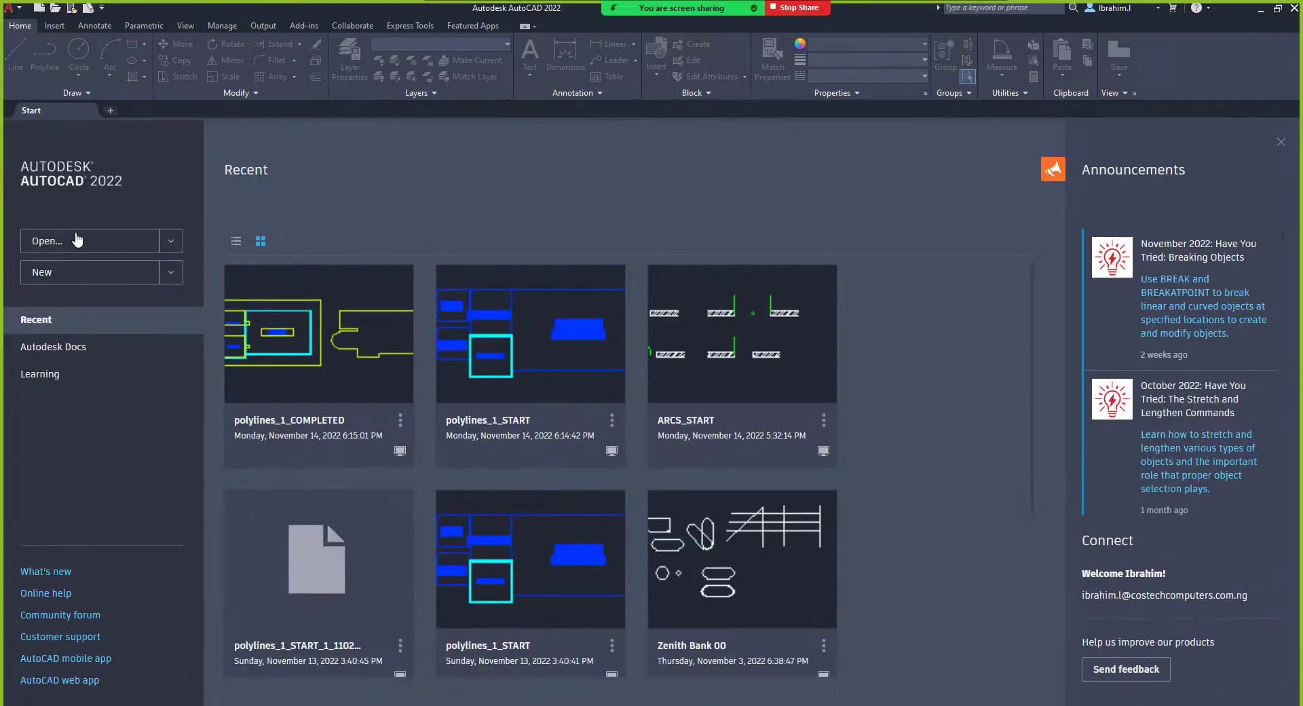
Step: Open the structure_START drawing from the 03_03_polygons folder
{"action": "left_click", "coordinate": [126, 234]}
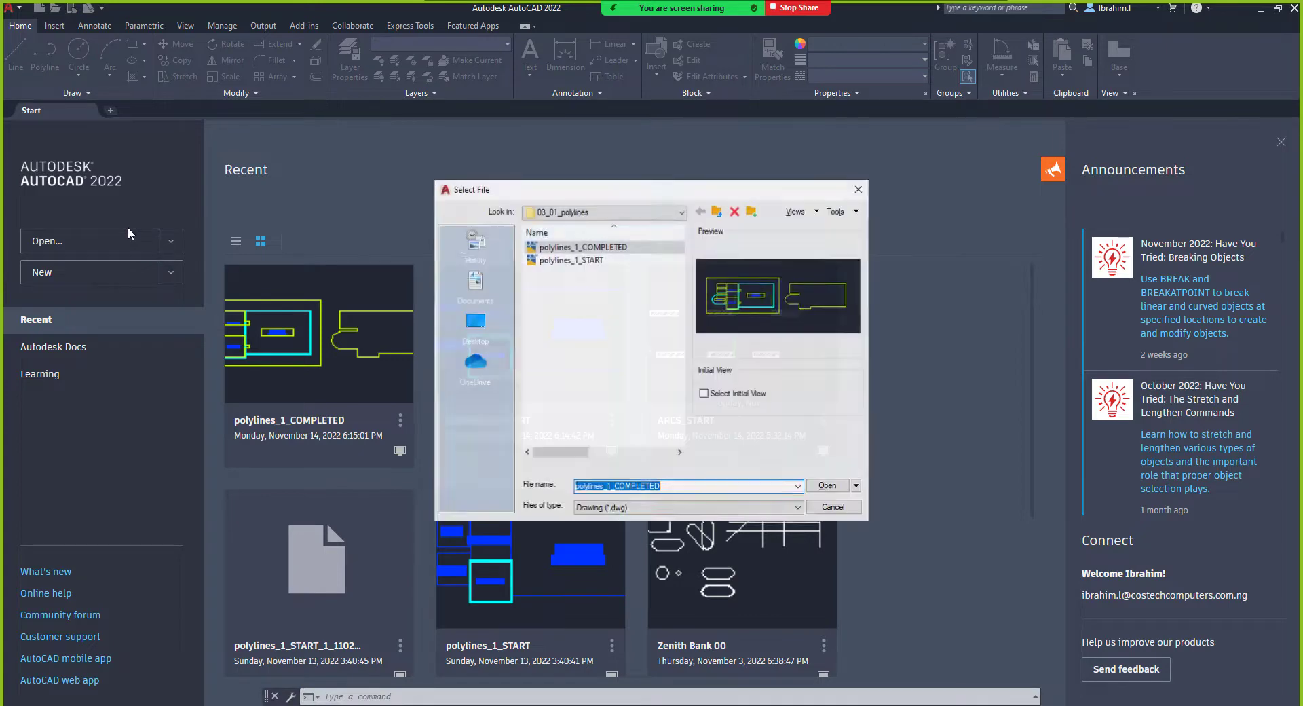
{"action": "left_click", "coordinate": [716, 214]}
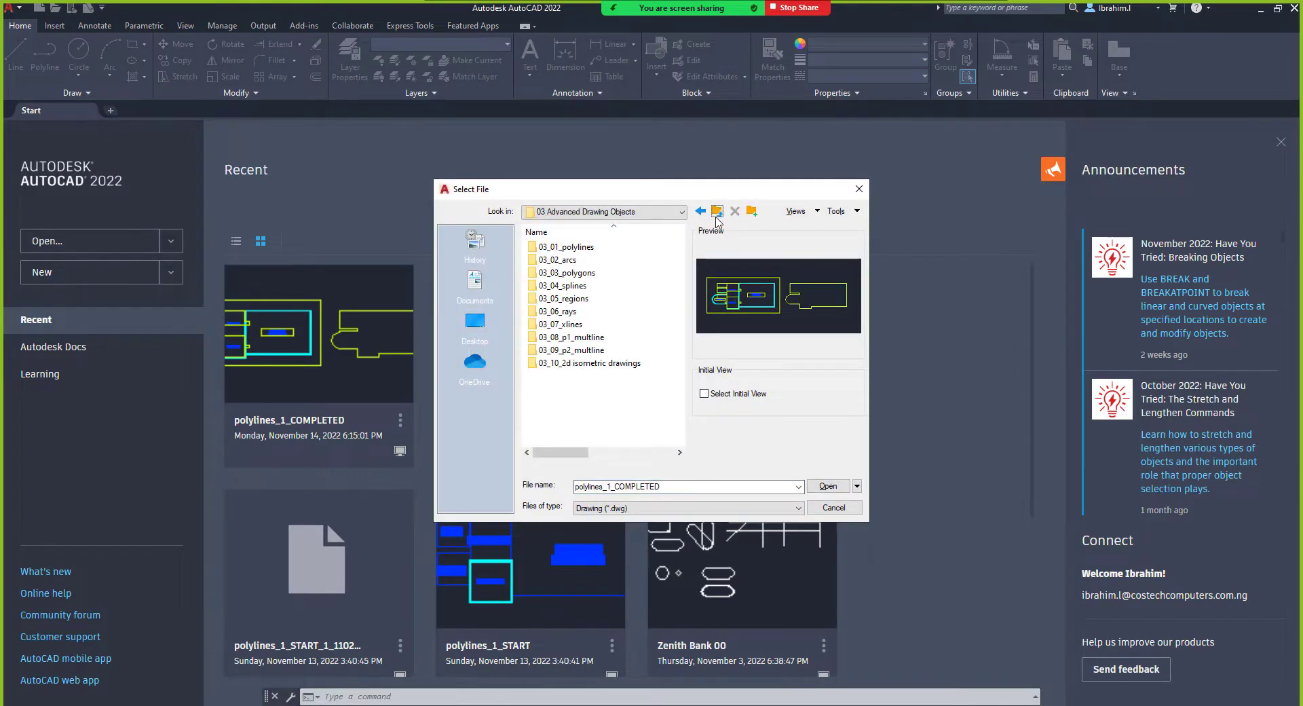
{"action": "left_click", "coordinate": [582, 276]}
{"action": "double_click", "coordinate": [581, 275]}
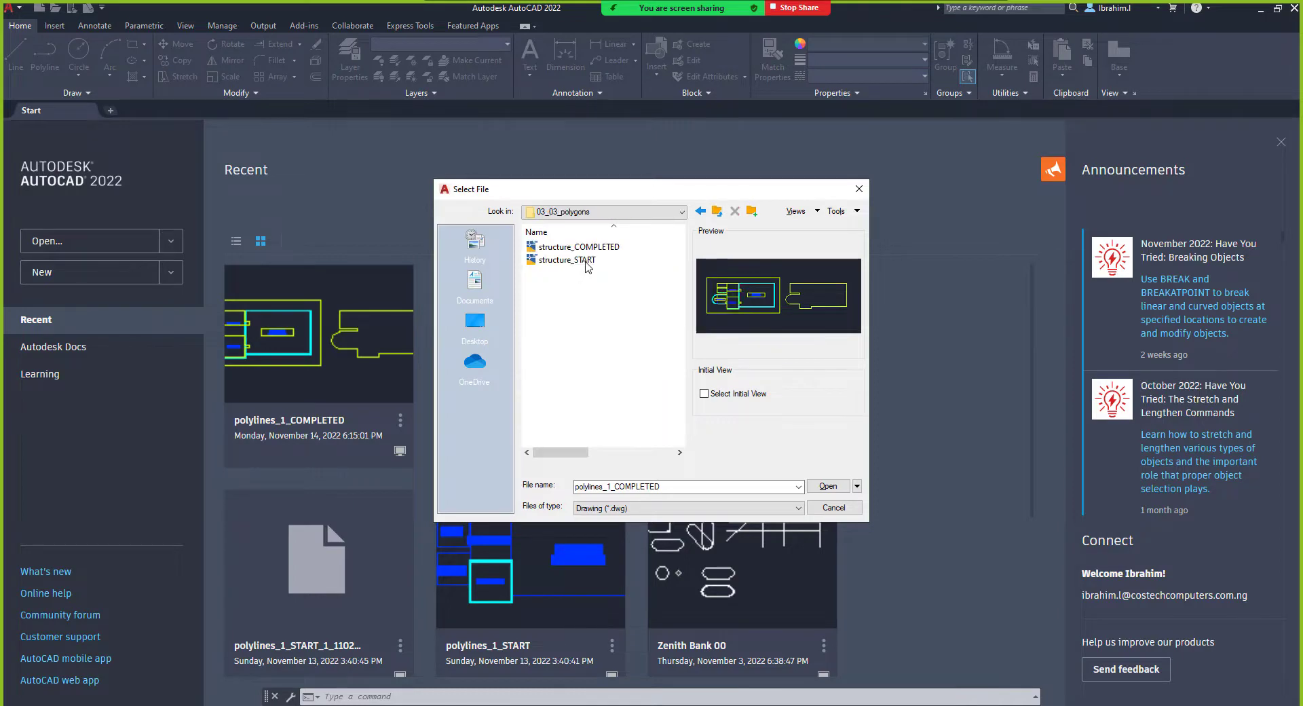
{"action": "left_click", "coordinate": [580, 260]}
{"action": "left_click", "coordinate": [827, 486]}
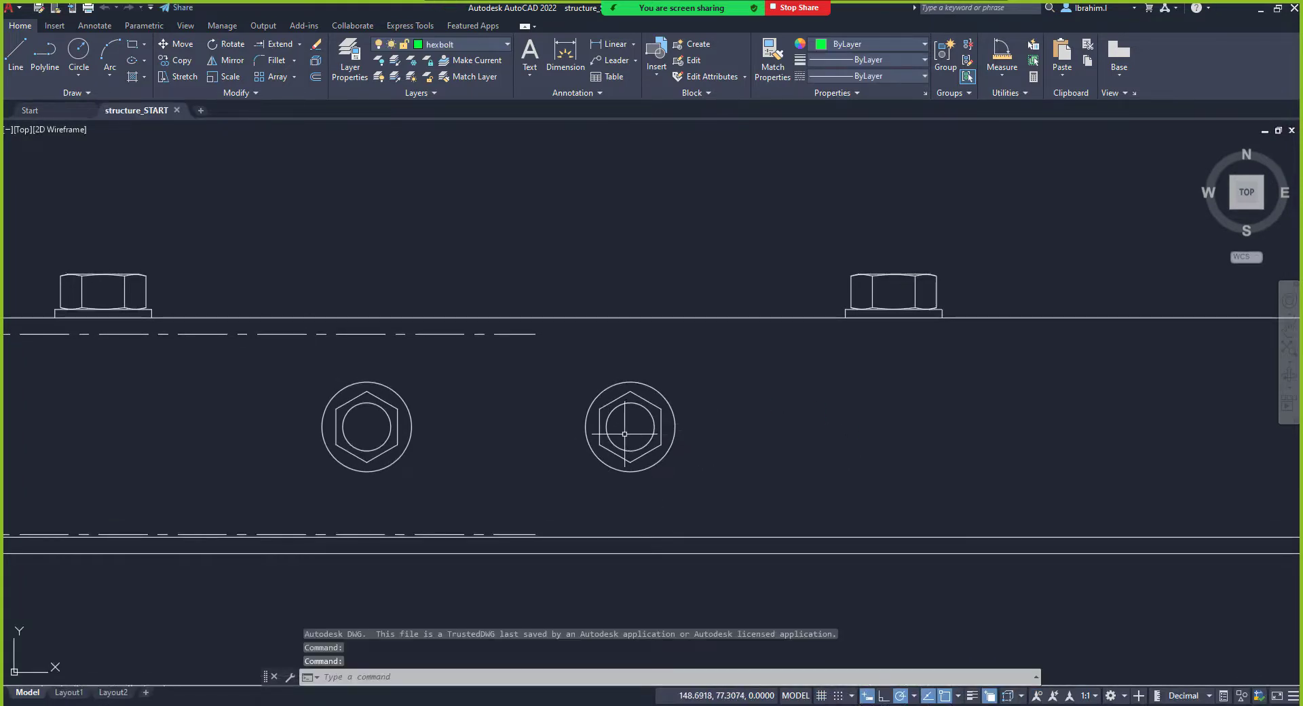
Step: Select the sides of the right bolt's hexagon one by one to check whether they are separate lines, and clear the selection
{"action": "scroll", "coordinate": [648, 413], "scroll_direction": "up", "scroll_amount": 4}
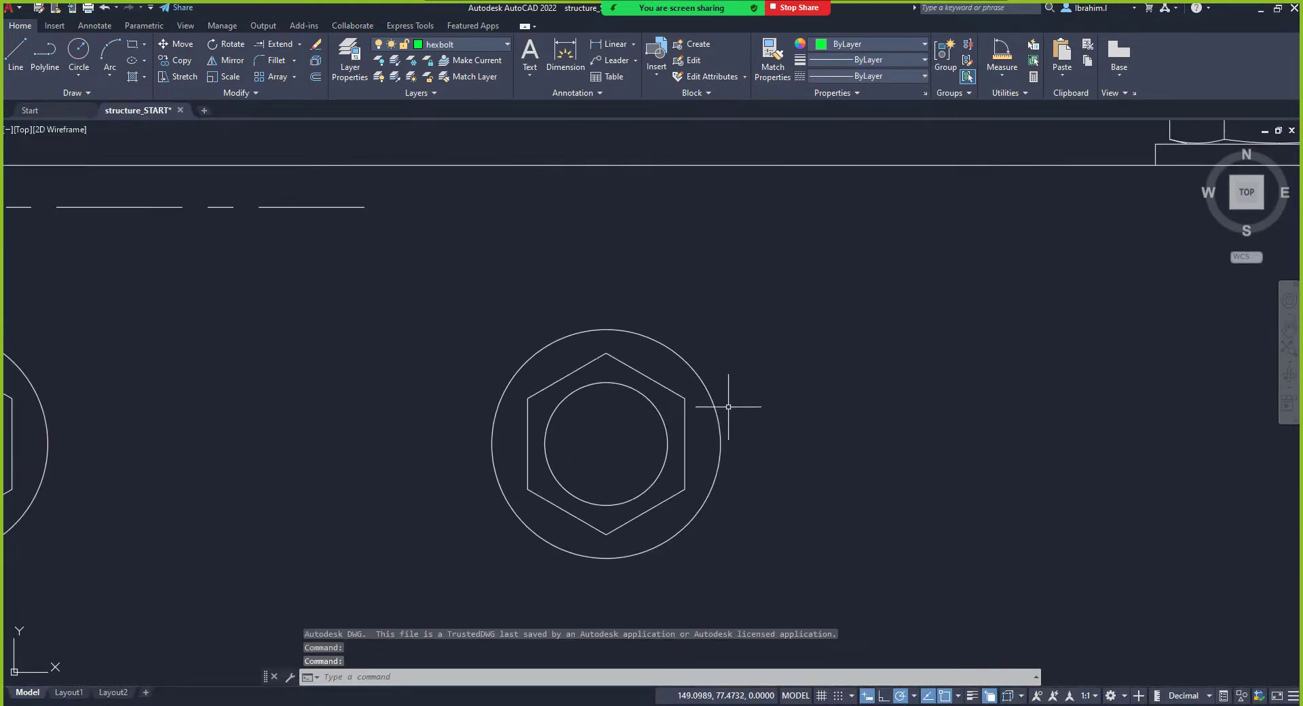
{"action": "scroll", "coordinate": [773, 387], "scroll_direction": "down", "scroll_amount": 2}
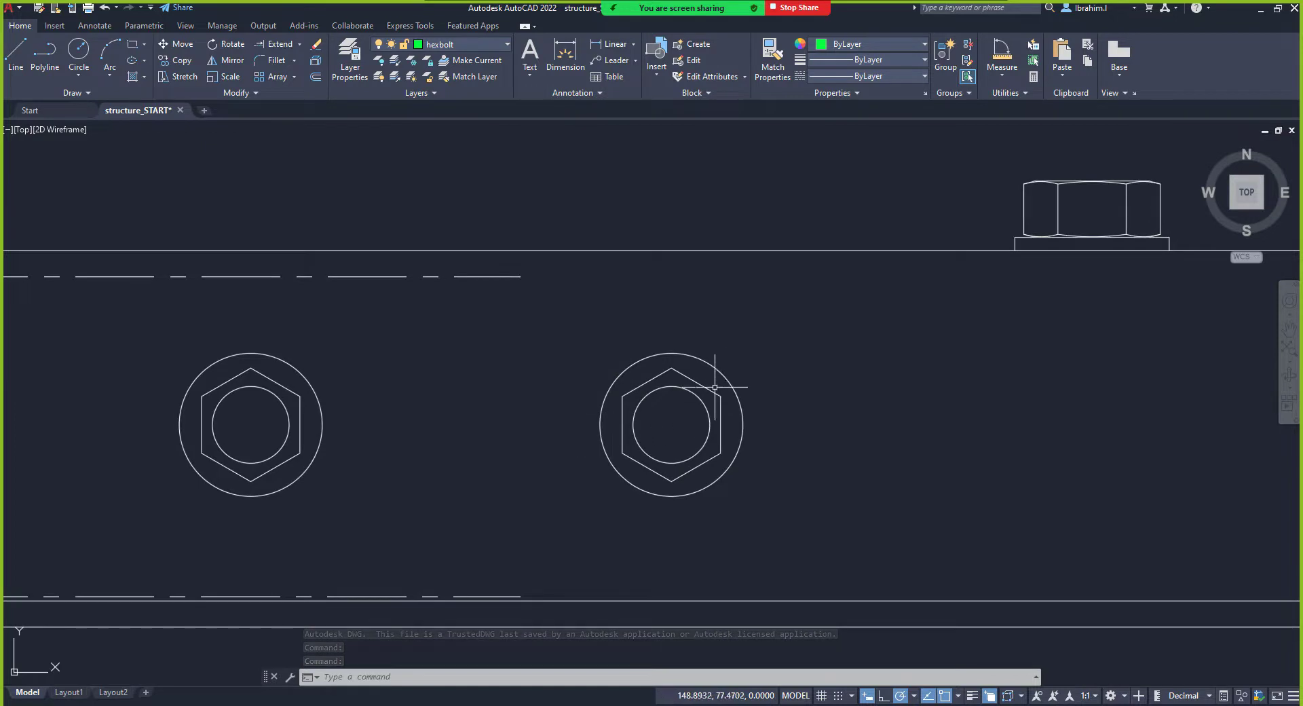
{"action": "scroll", "coordinate": [715, 377], "scroll_direction": "up", "scroll_amount": 4}
{"action": "left_click", "coordinate": [611, 358]}
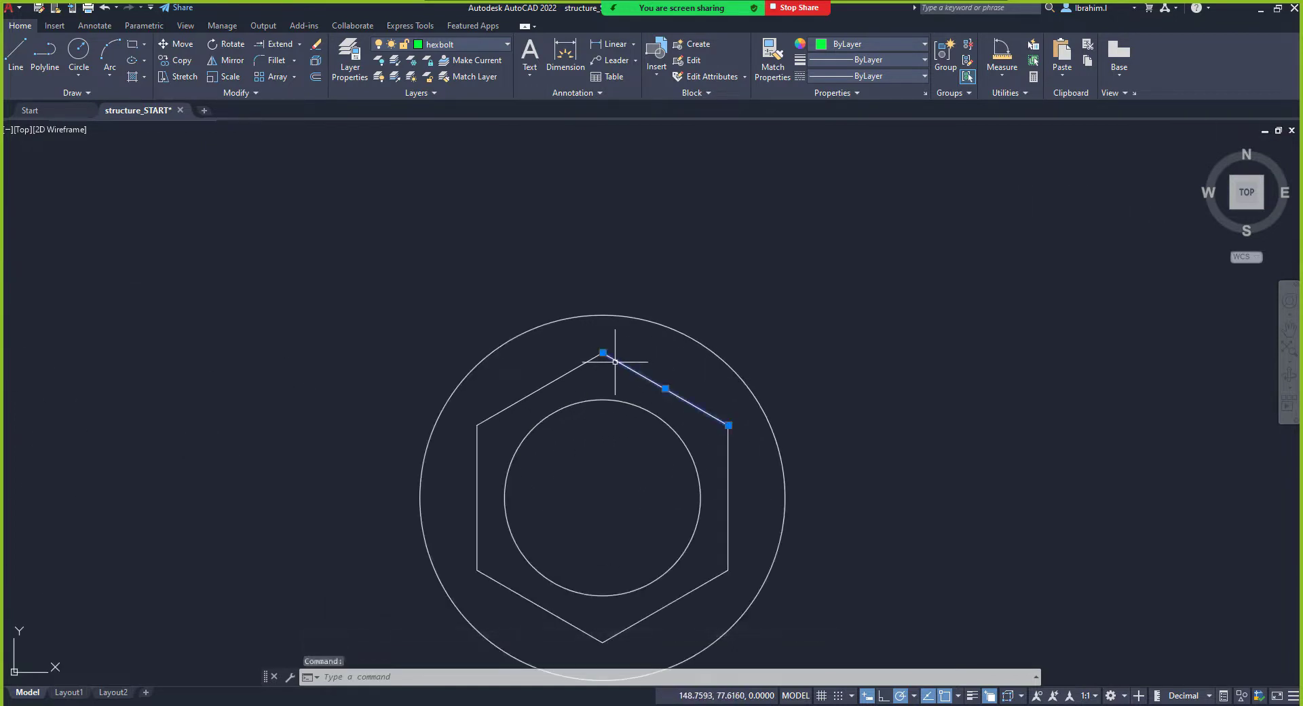
{"action": "left_click", "coordinate": [582, 363]}
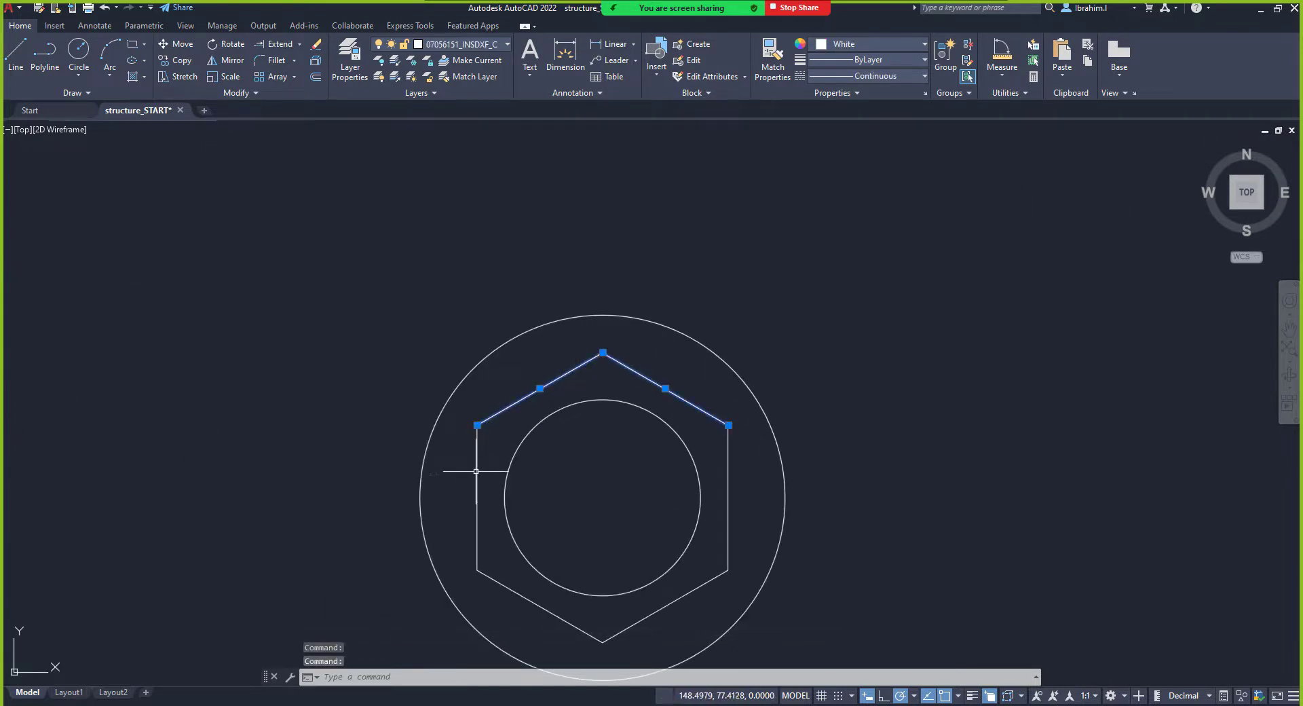
{"action": "left_click", "coordinate": [476, 505]}
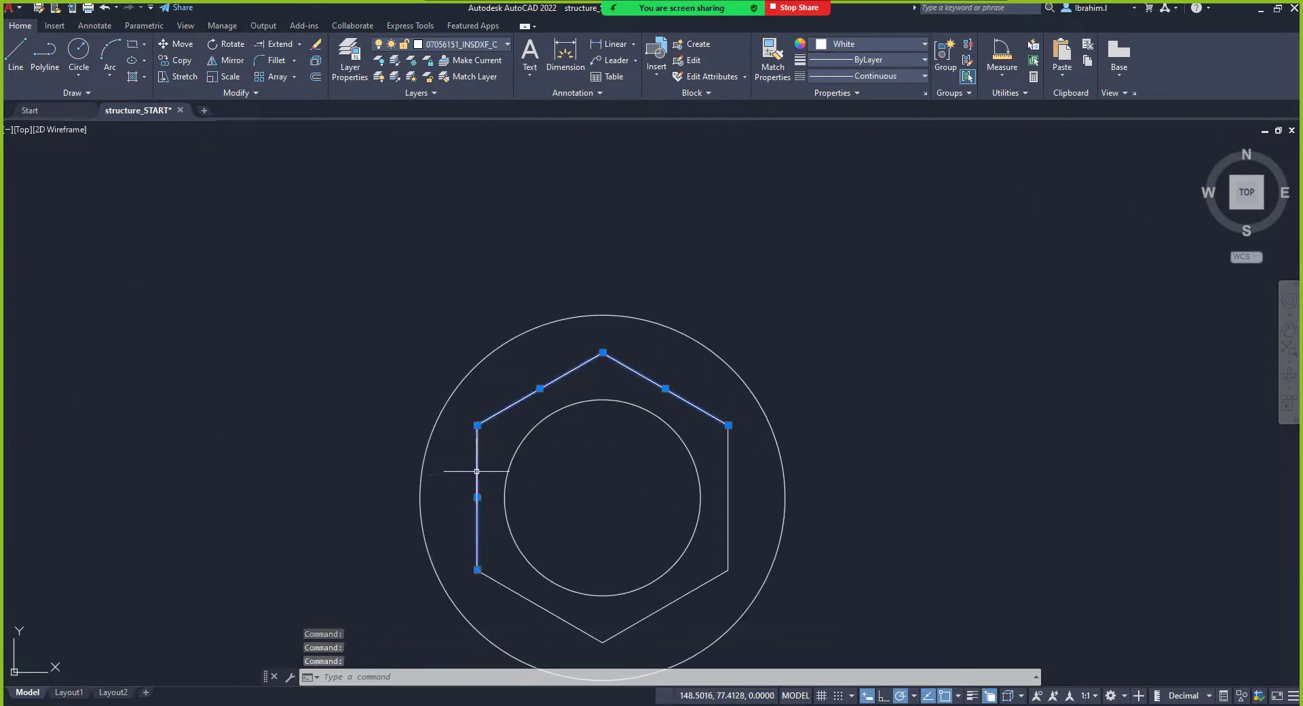
{"action": "left_click", "coordinate": [543, 608]}
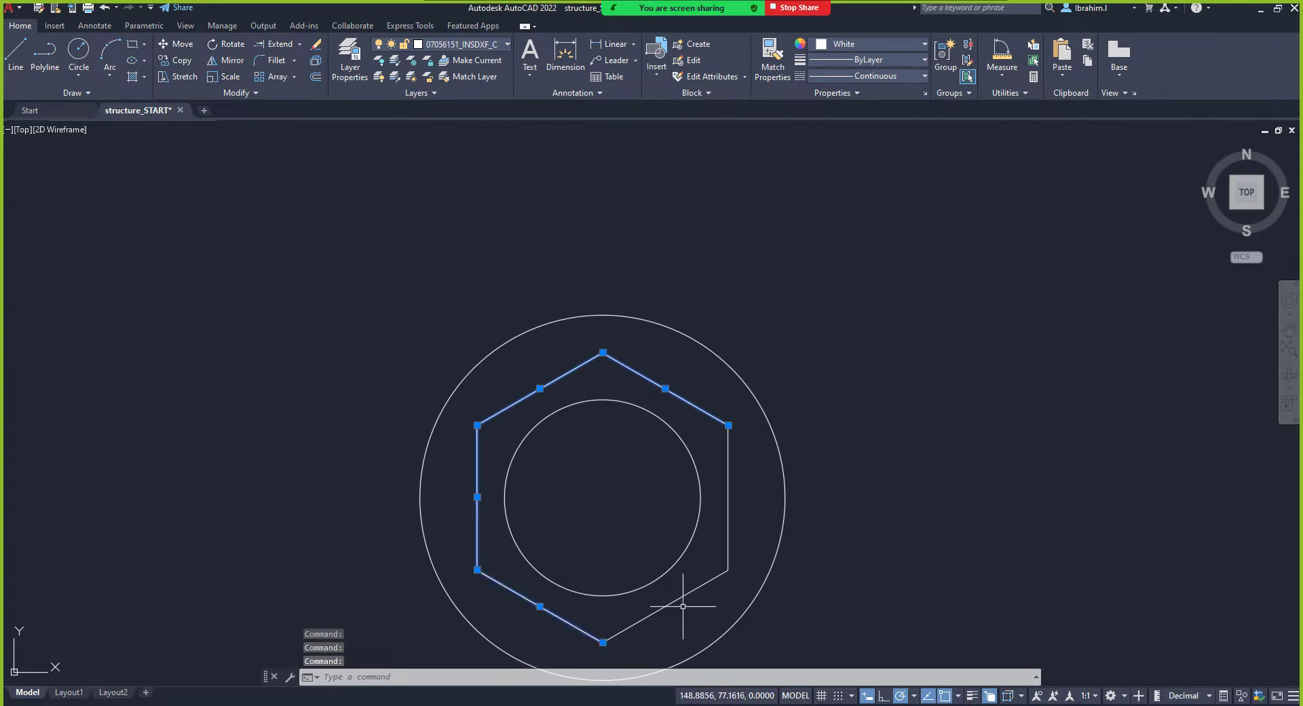
{"action": "left_click", "coordinate": [730, 532]}
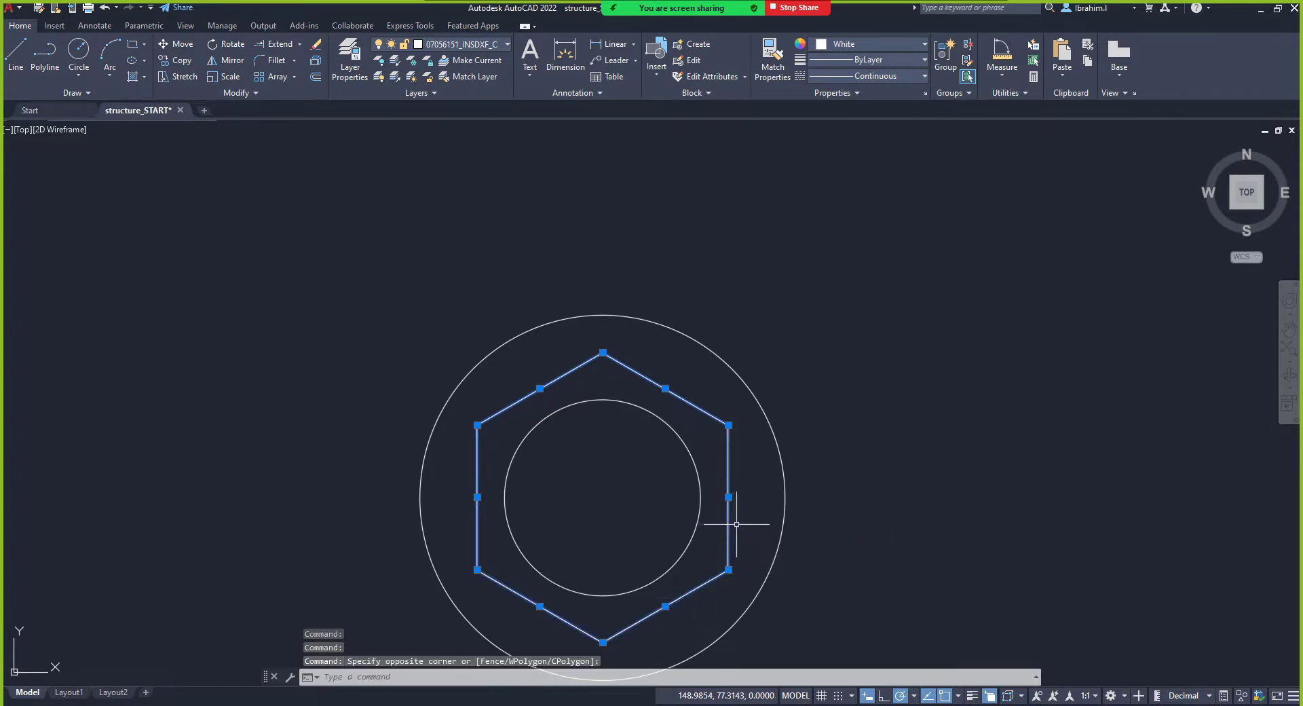
{"action": "key", "text": "Escape"}
Step: Select the upper-right side of the neighbouring left bolt's hexagon to check how it is built, and clear the selection
{"action": "scroll", "coordinate": [950, 502], "scroll_direction": "down", "scroll_amount": 3}
{"action": "scroll", "coordinate": [652, 471], "scroll_direction": "up", "scroll_amount": 1}
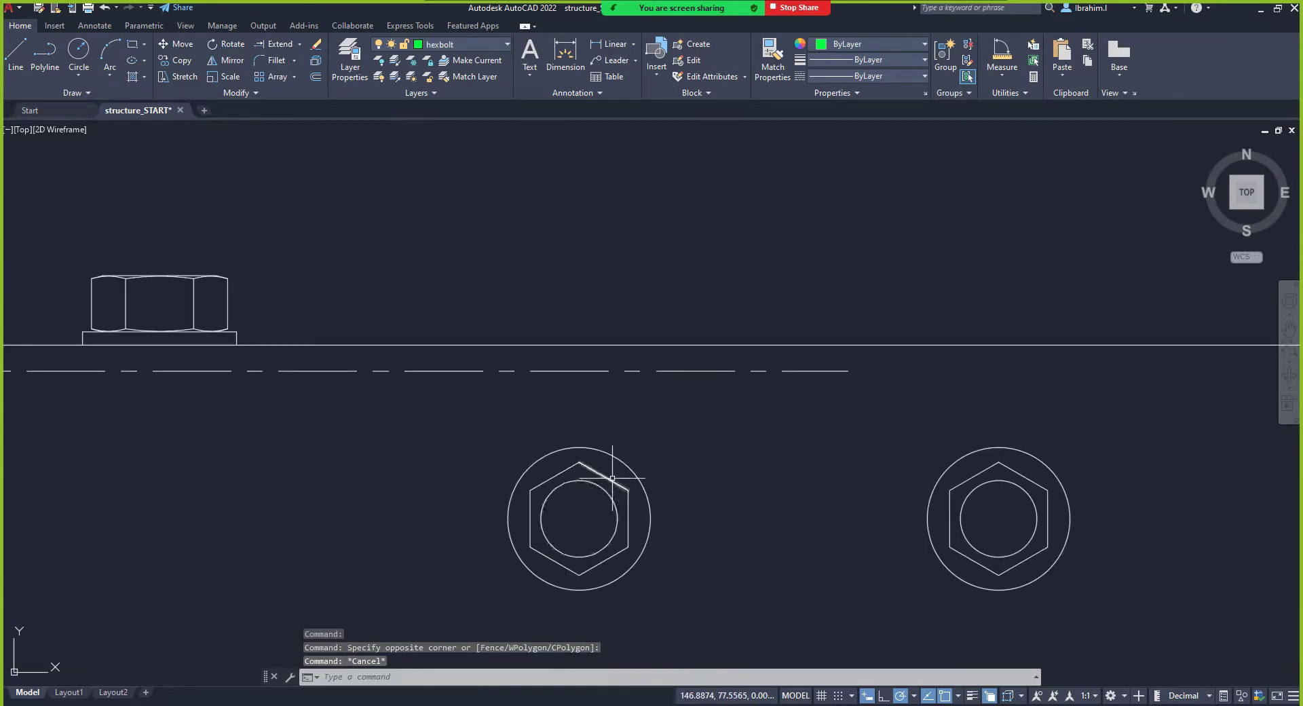
{"action": "scroll", "coordinate": [612, 479], "scroll_direction": "up", "scroll_amount": 4}
{"action": "left_click", "coordinate": [607, 474]}
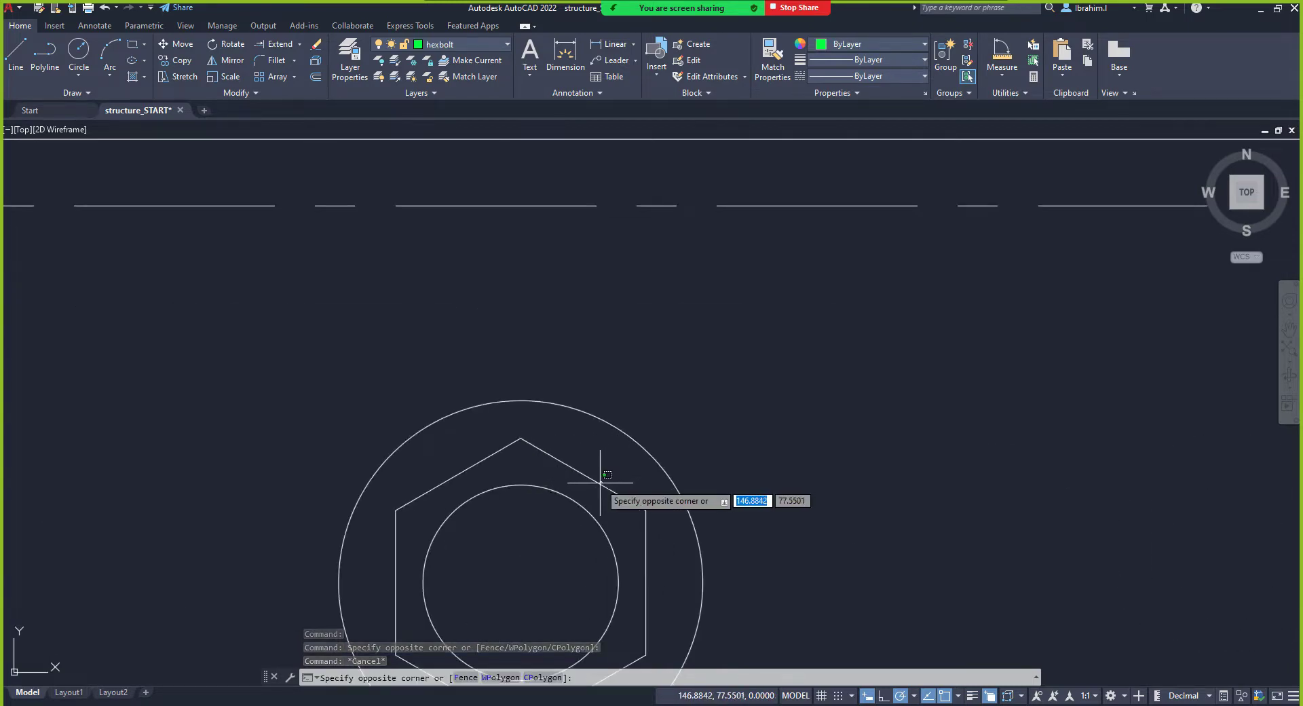
{"action": "left_click", "coordinate": [597, 478]}
{"action": "scroll", "coordinate": [597, 479], "scroll_direction": "down", "scroll_amount": 6}
{"action": "scroll", "coordinate": [704, 488], "scroll_direction": "up", "scroll_amount": 3}
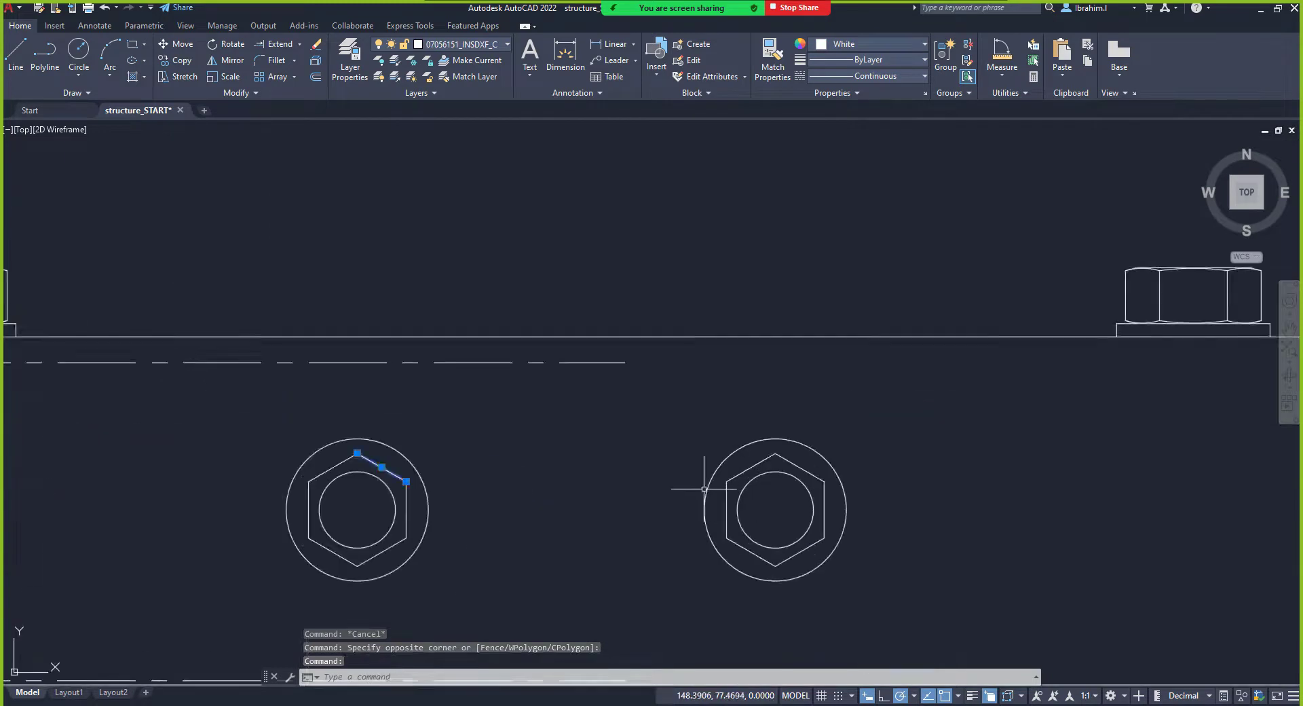
{"action": "scroll", "coordinate": [829, 512], "scroll_direction": "up", "scroll_amount": 4}
{"action": "key", "text": "Escape"}
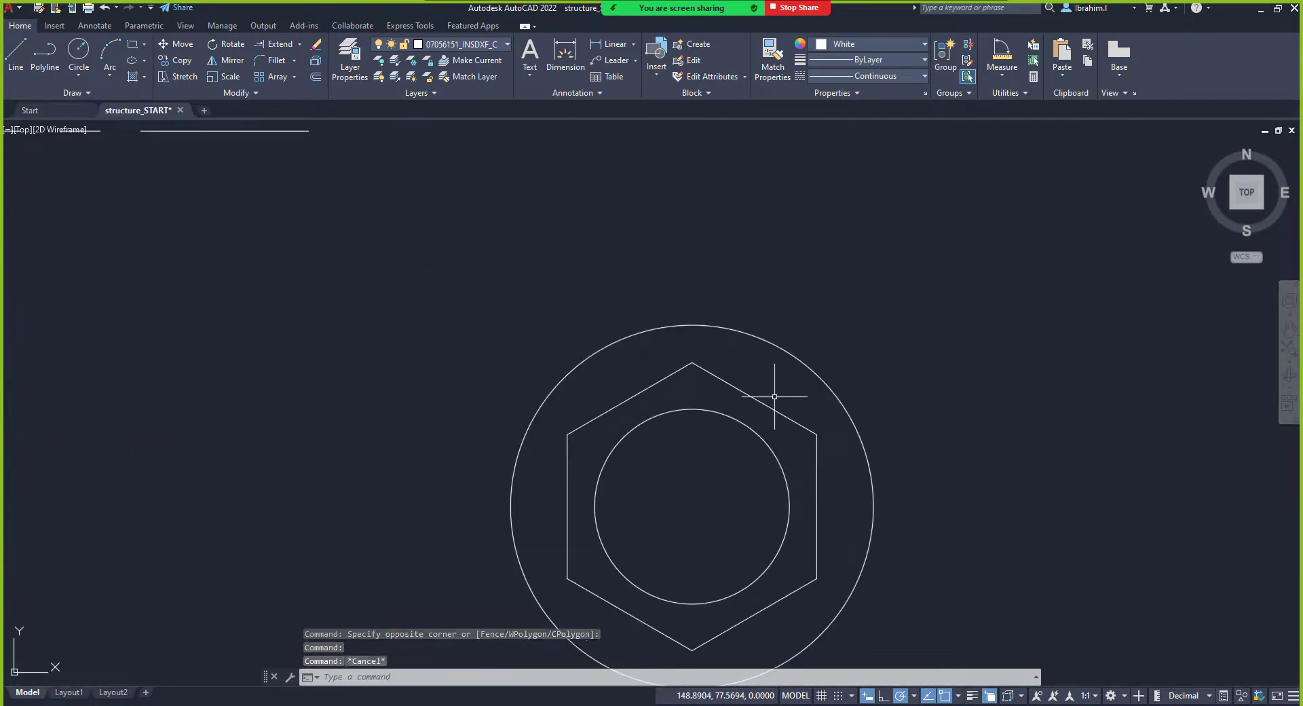
Step: Erase all six hexagon lines between the two circles of the right bolt
{"action": "left_click", "coordinate": [760, 370]}
{"action": "left_click", "coordinate": [667, 369]}
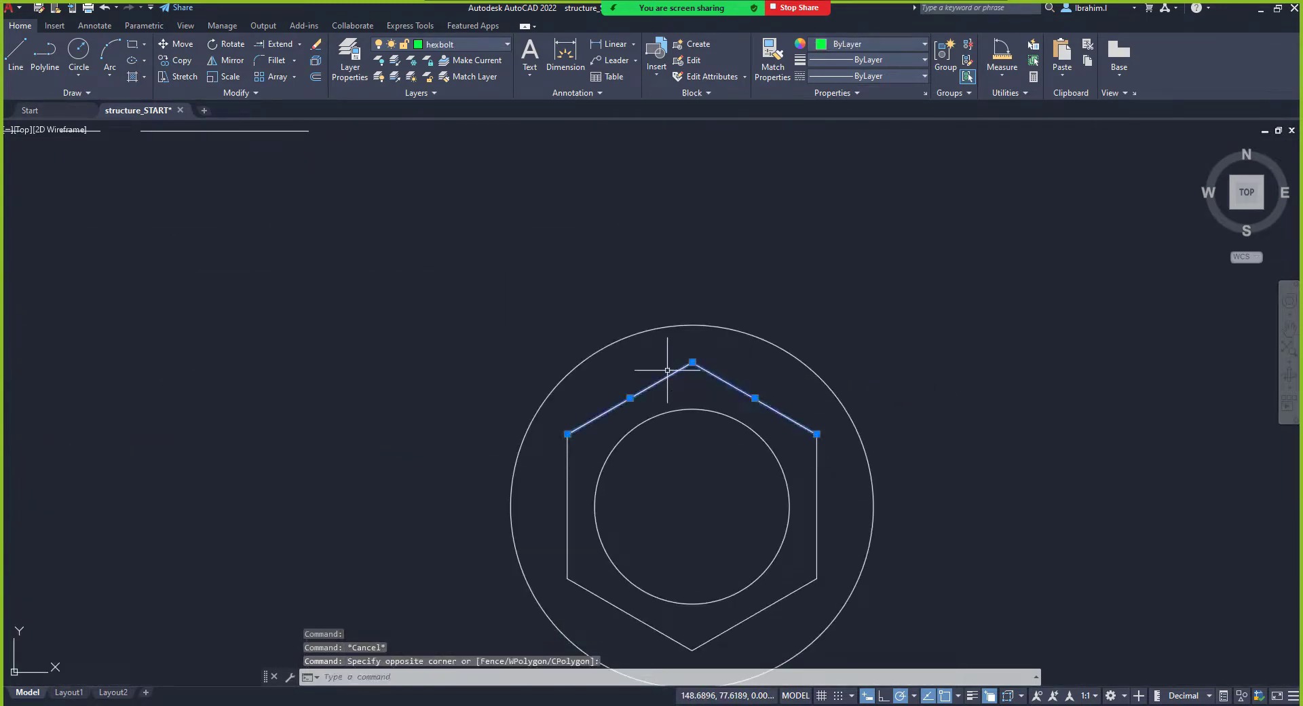
{"action": "key", "text": "Delete"}
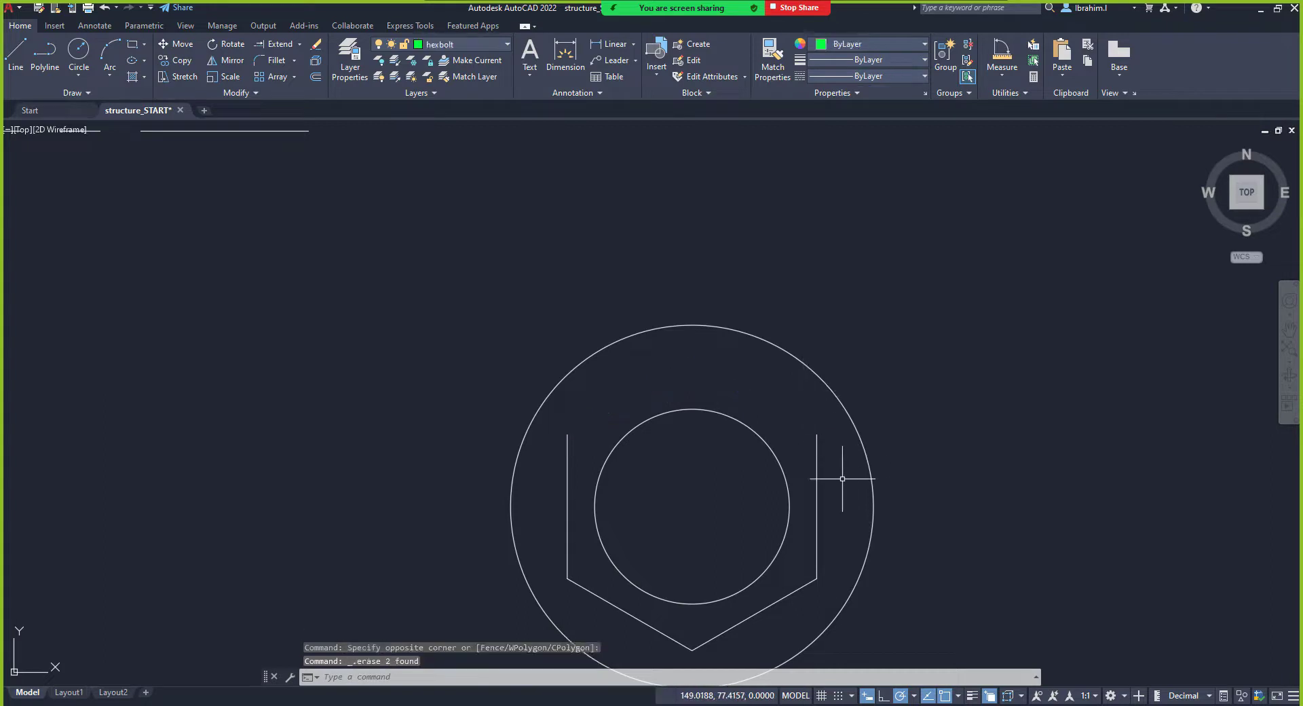
{"action": "left_click", "coordinate": [842, 478]}
{"action": "left_click", "coordinate": [807, 441]}
{"action": "key", "text": "Delete"}
{"action": "left_click", "coordinate": [703, 642]}
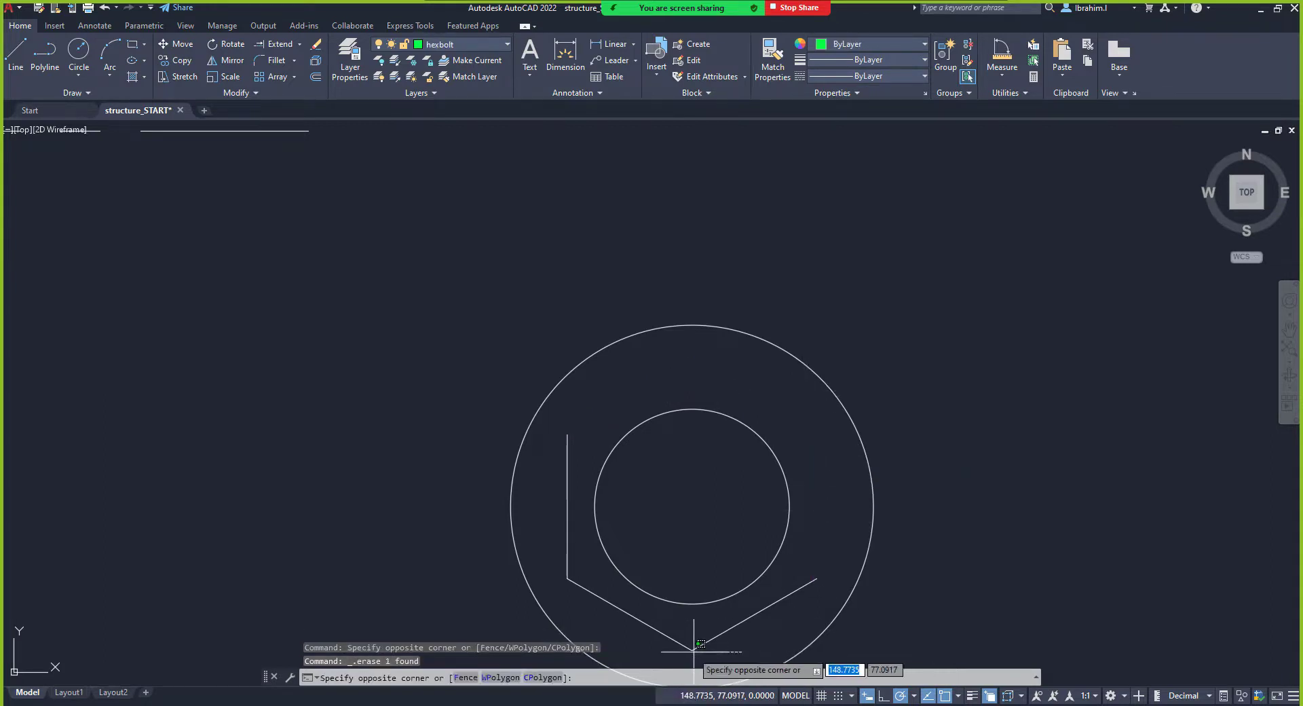
{"action": "left_click", "coordinate": [679, 634]}
{"action": "key", "text": "Delete"}
{"action": "left_click", "coordinate": [595, 573]}
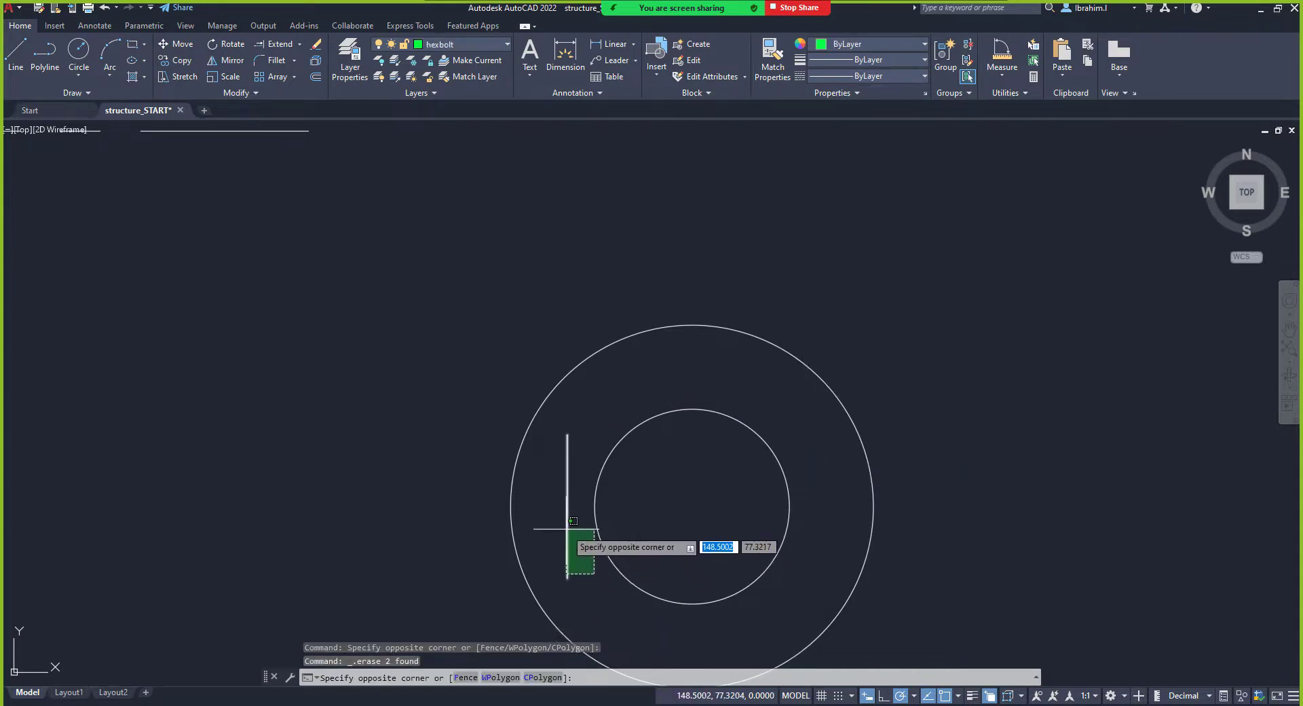
{"action": "left_click", "coordinate": [573, 520]}
{"action": "key", "text": "Delete"}
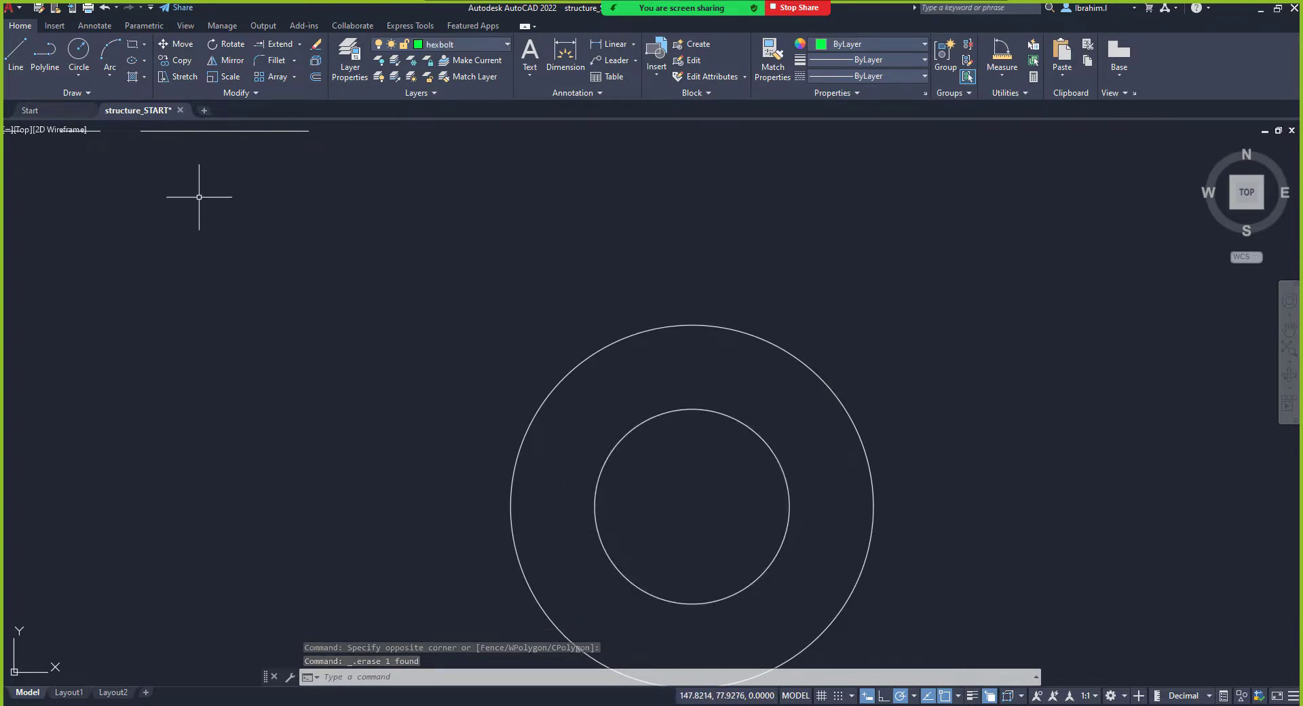
Step: Draw an eight-sided polygon centred on the right bolt's circles, inscribed in a circle of radius 1
{"action": "left_click", "coordinate": [144, 44]}
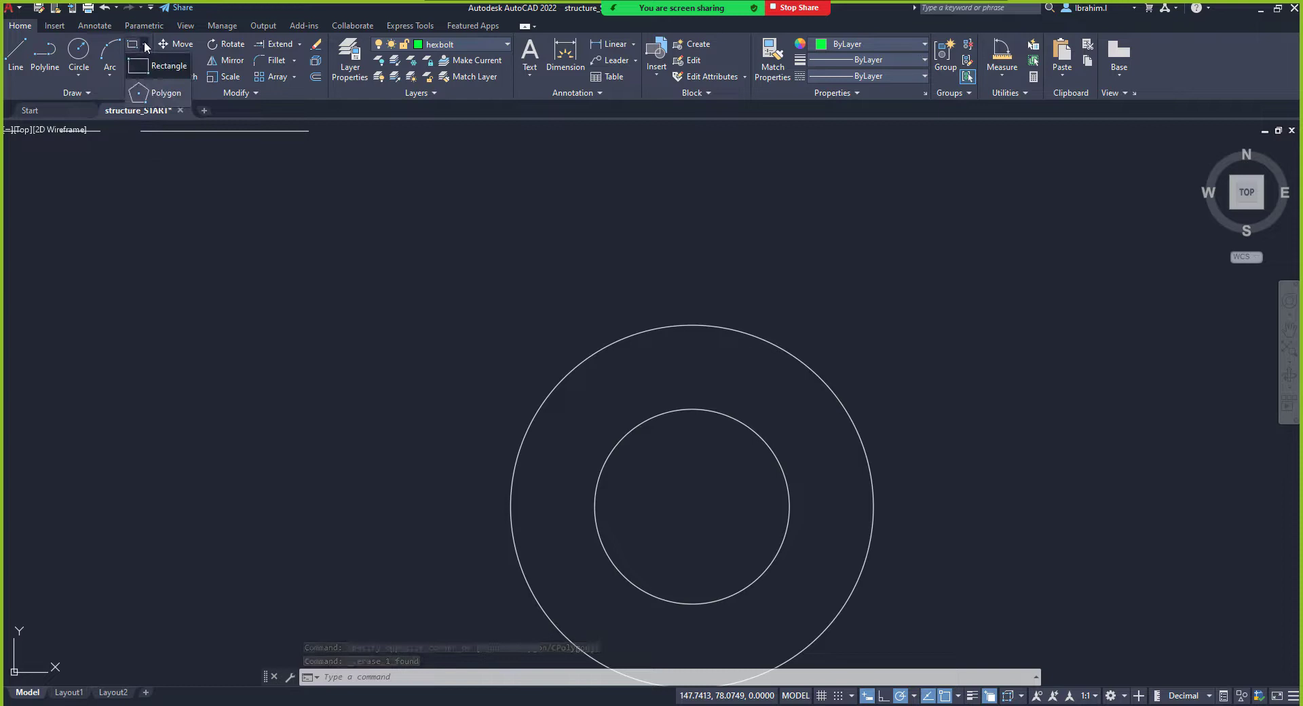
{"action": "left_click", "coordinate": [162, 93]}
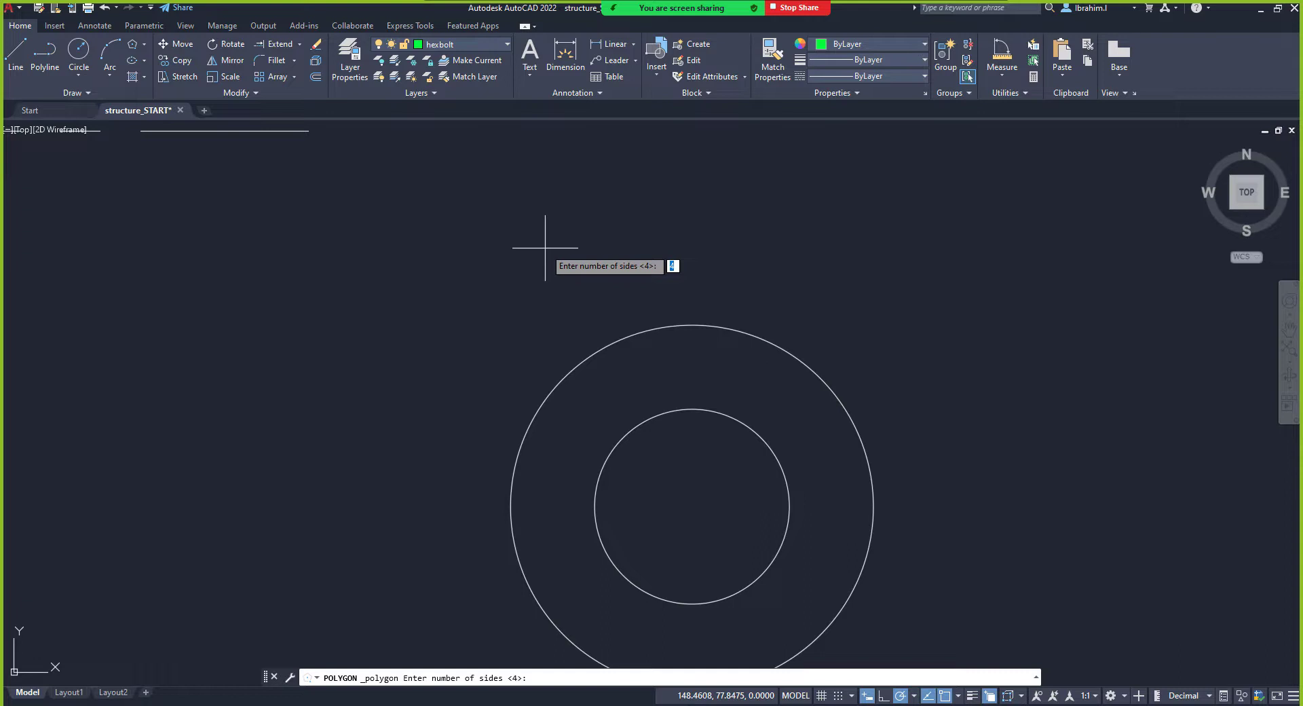
{"action": "type", "text": "8"}
{"action": "key", "text": "Return"}
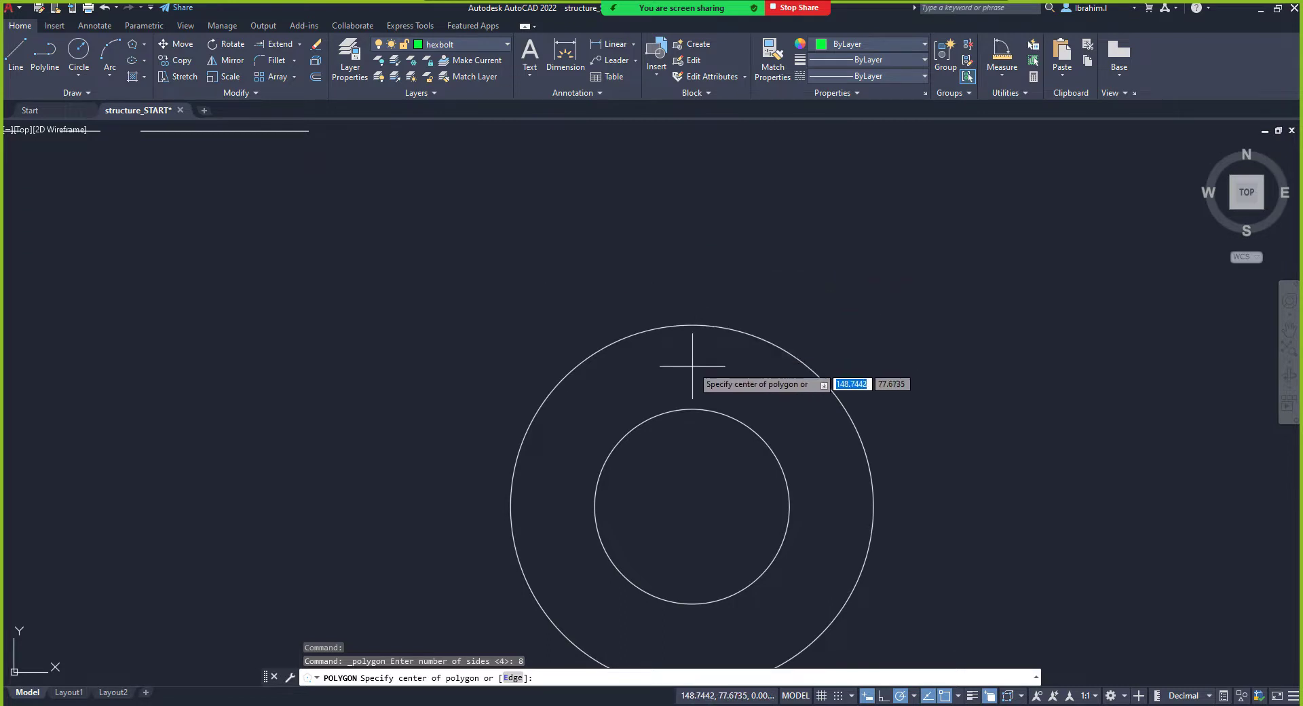
{"action": "left_click", "coordinate": [692, 506]}
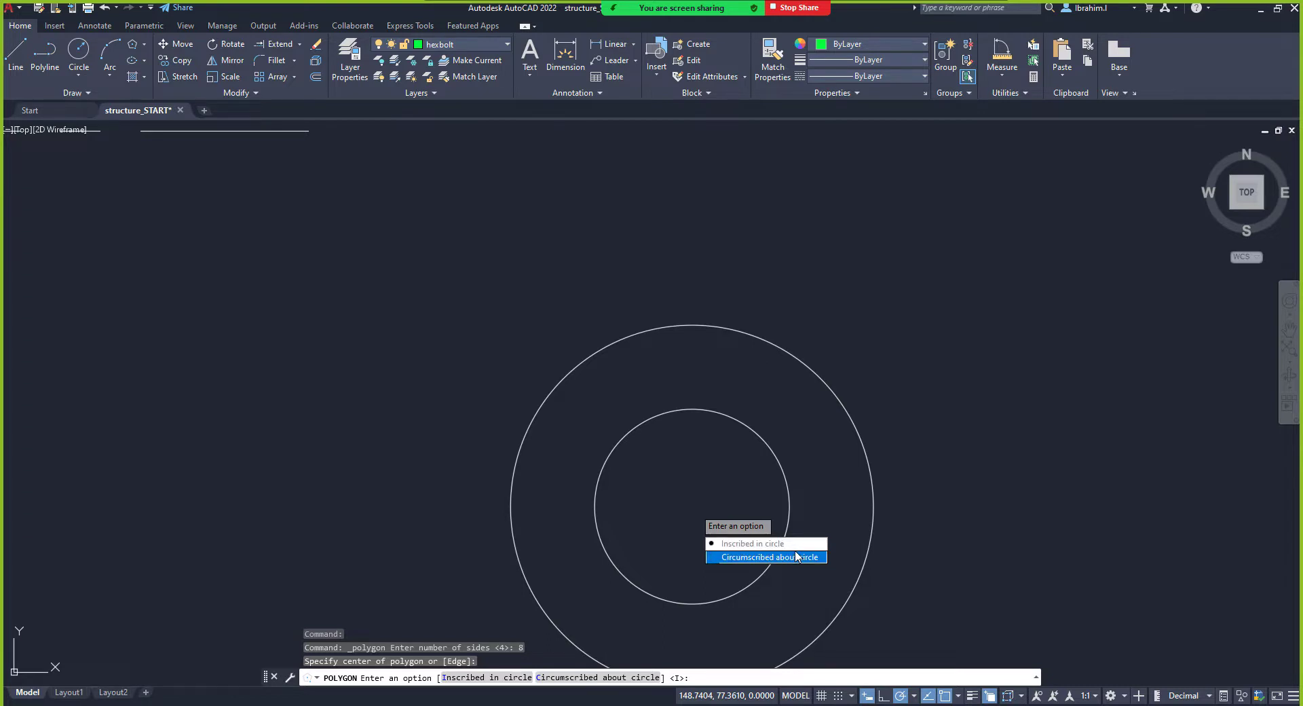
{"action": "left_click", "coordinate": [760, 545]}
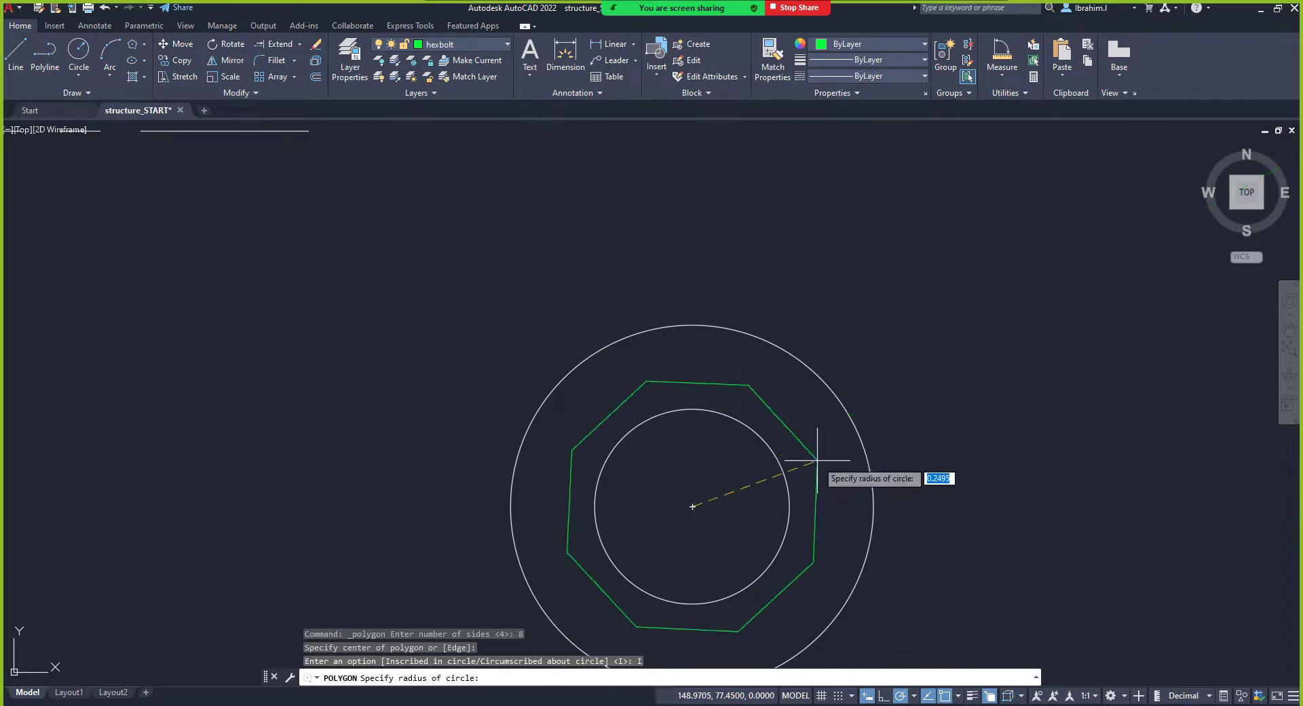
{"action": "type", "text": "1"}
{"action": "key", "text": "Return"}
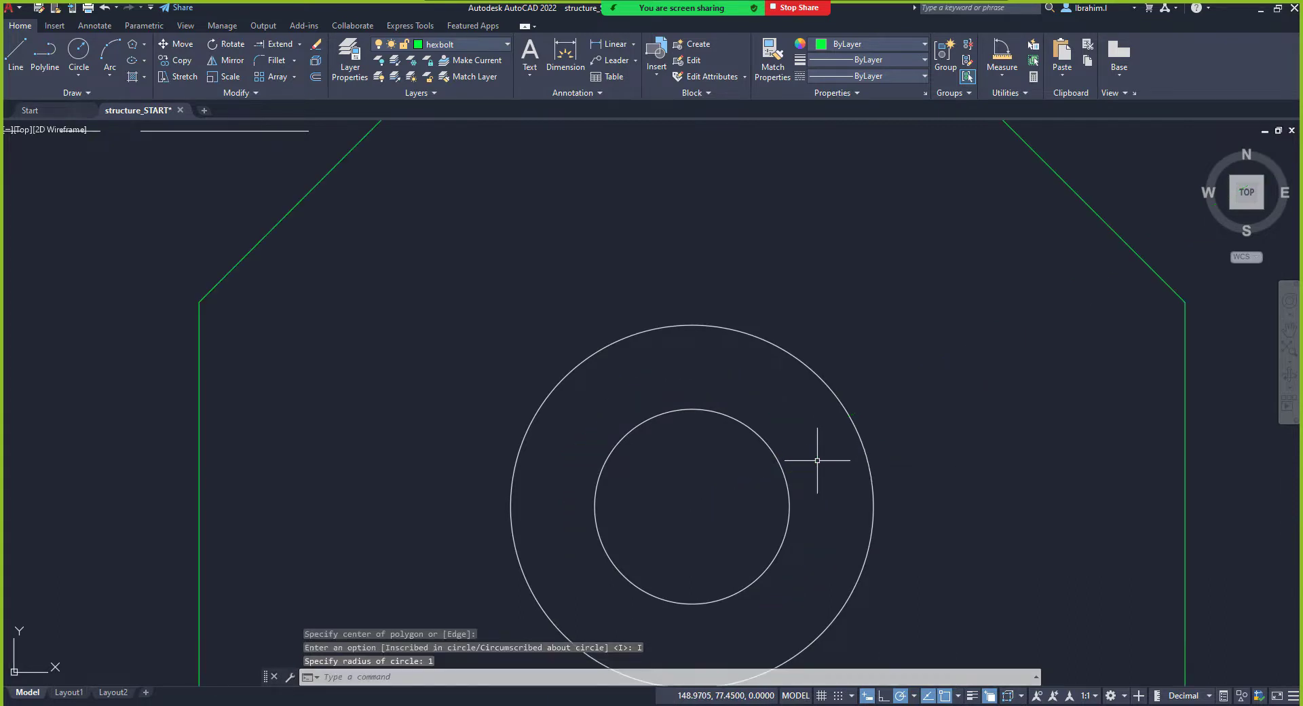
Step: Erase the oversized octagon around the right bolt
{"action": "scroll", "coordinate": [817, 460], "scroll_direction": "down", "scroll_amount": 7}
{"action": "scroll", "coordinate": [709, 442], "scroll_direction": "up", "scroll_amount": 4}
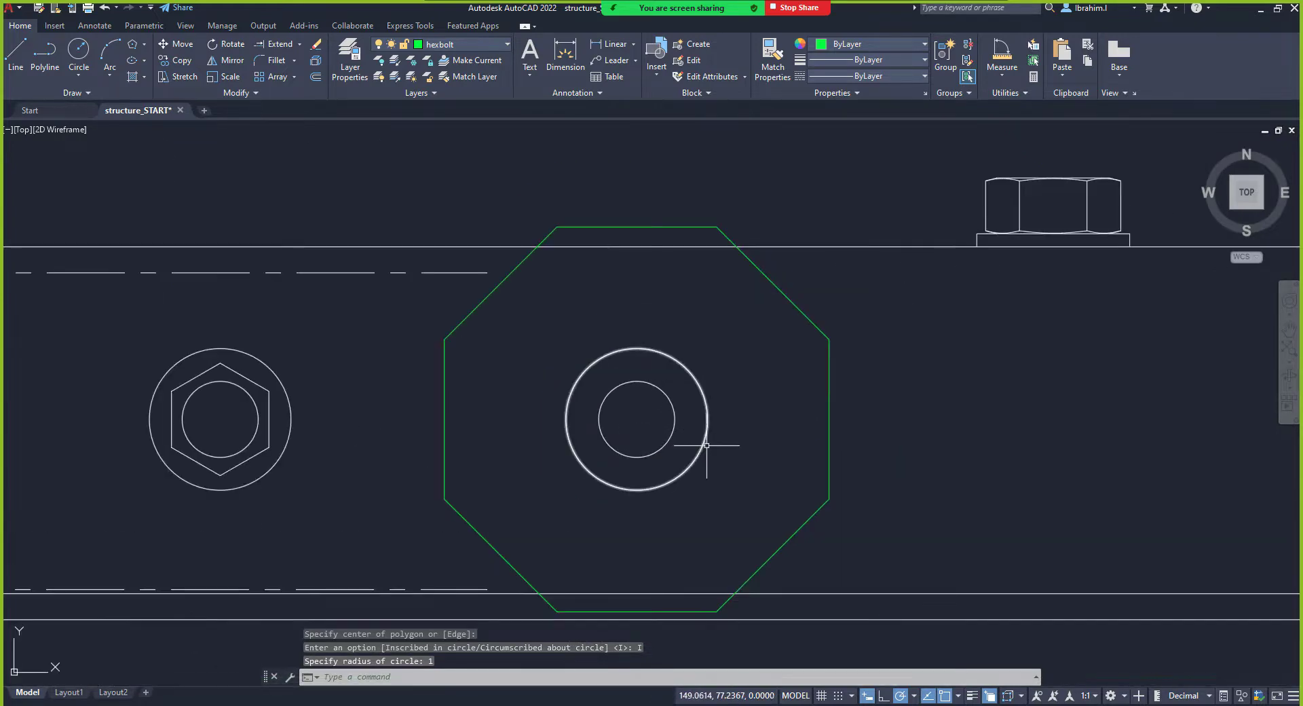
{"action": "left_click", "coordinate": [829, 366]}
{"action": "key", "text": "Delete"}
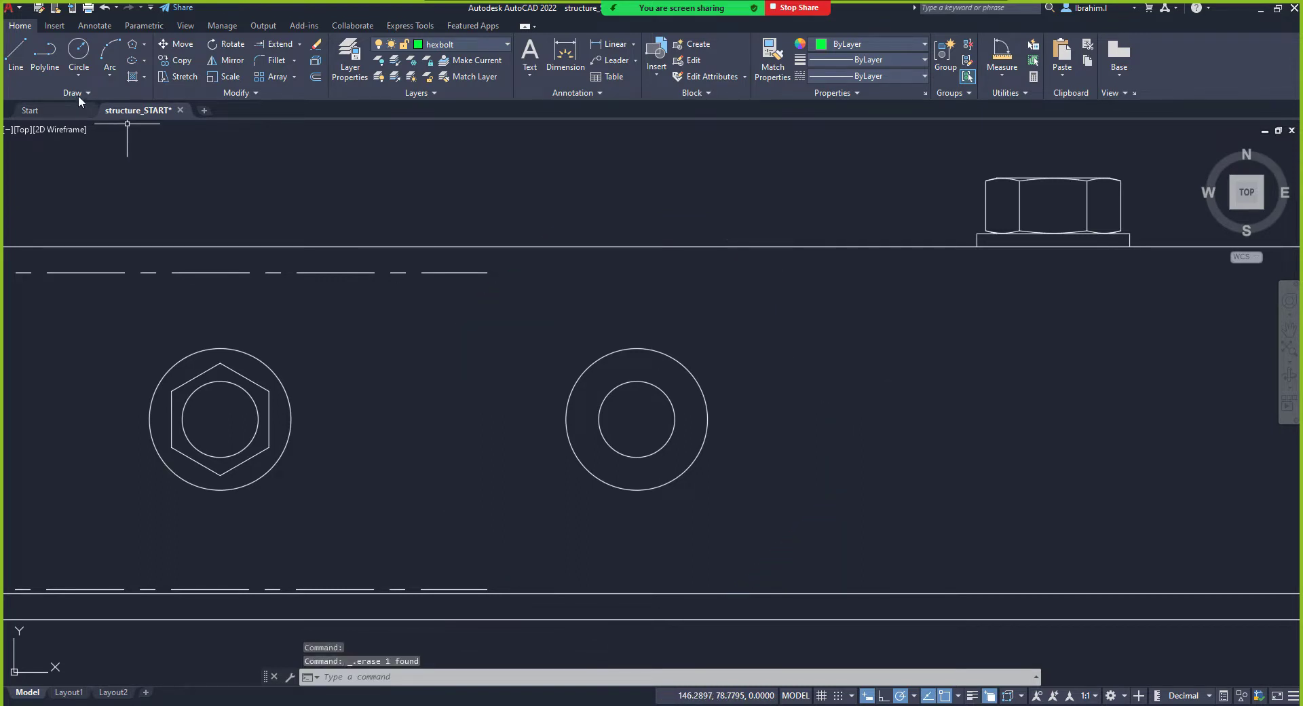
Step: Draw an eight-sided polygon centred on the right bolt's circles, inscribed in a circle of radius 0.3
{"action": "left_click", "coordinate": [134, 46]}
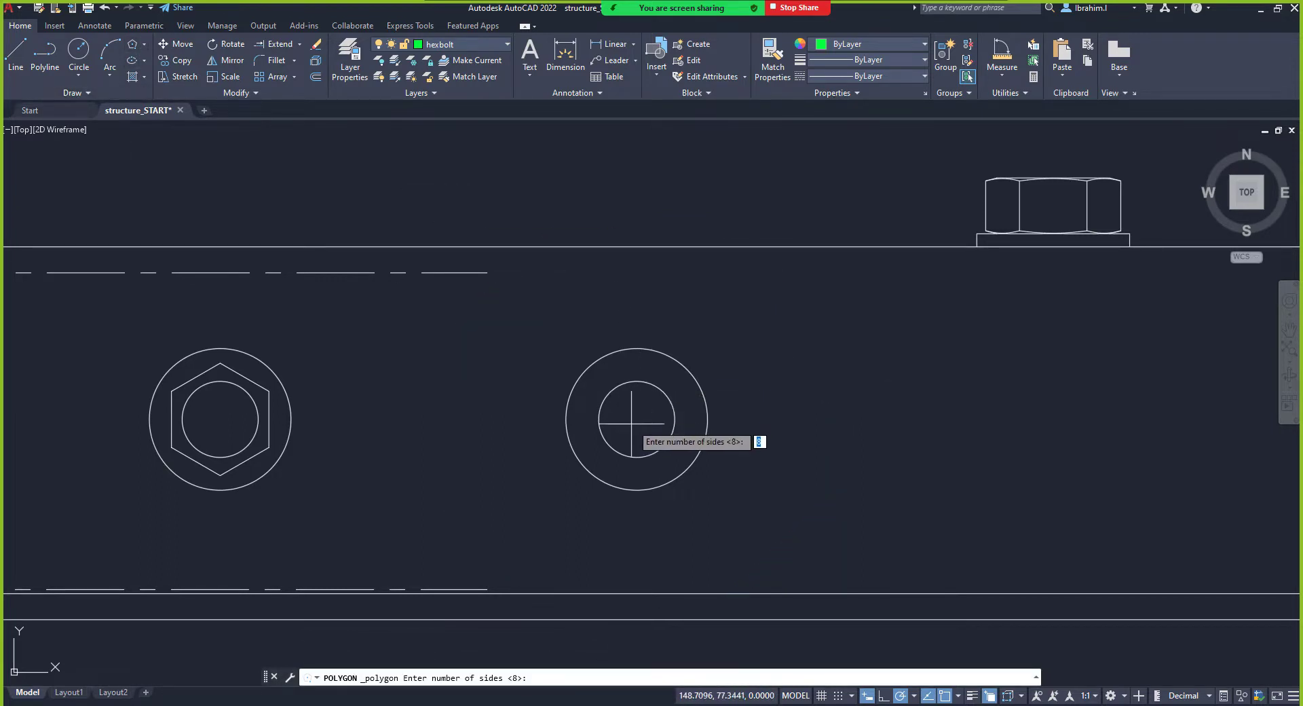
{"action": "key", "text": "Return"}
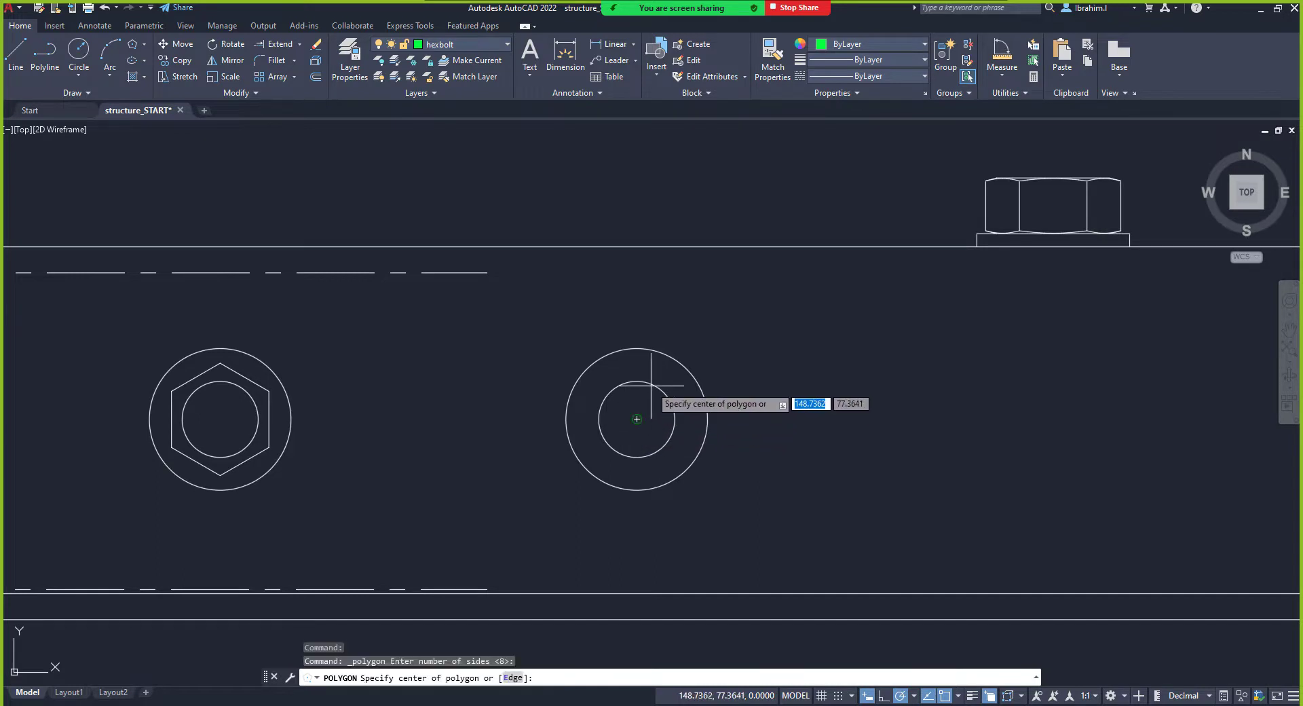
{"action": "left_click", "coordinate": [637, 419]}
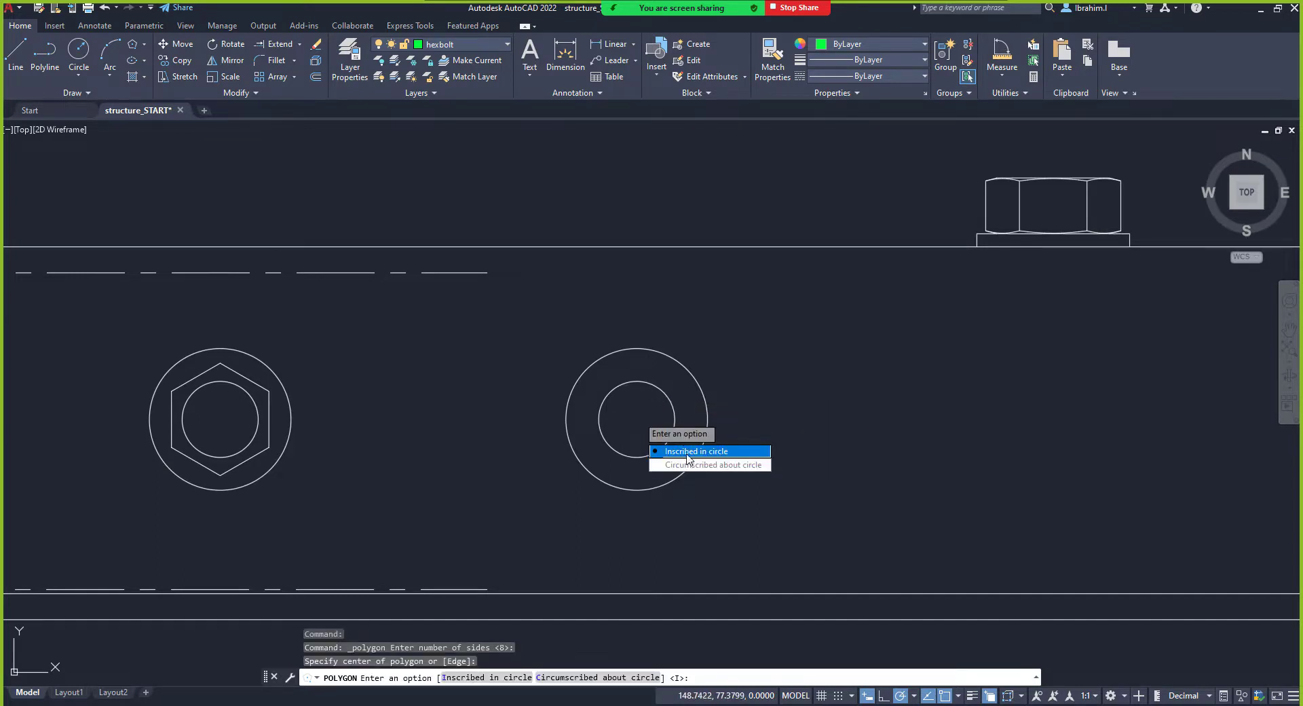
{"action": "left_click", "coordinate": [686, 452]}
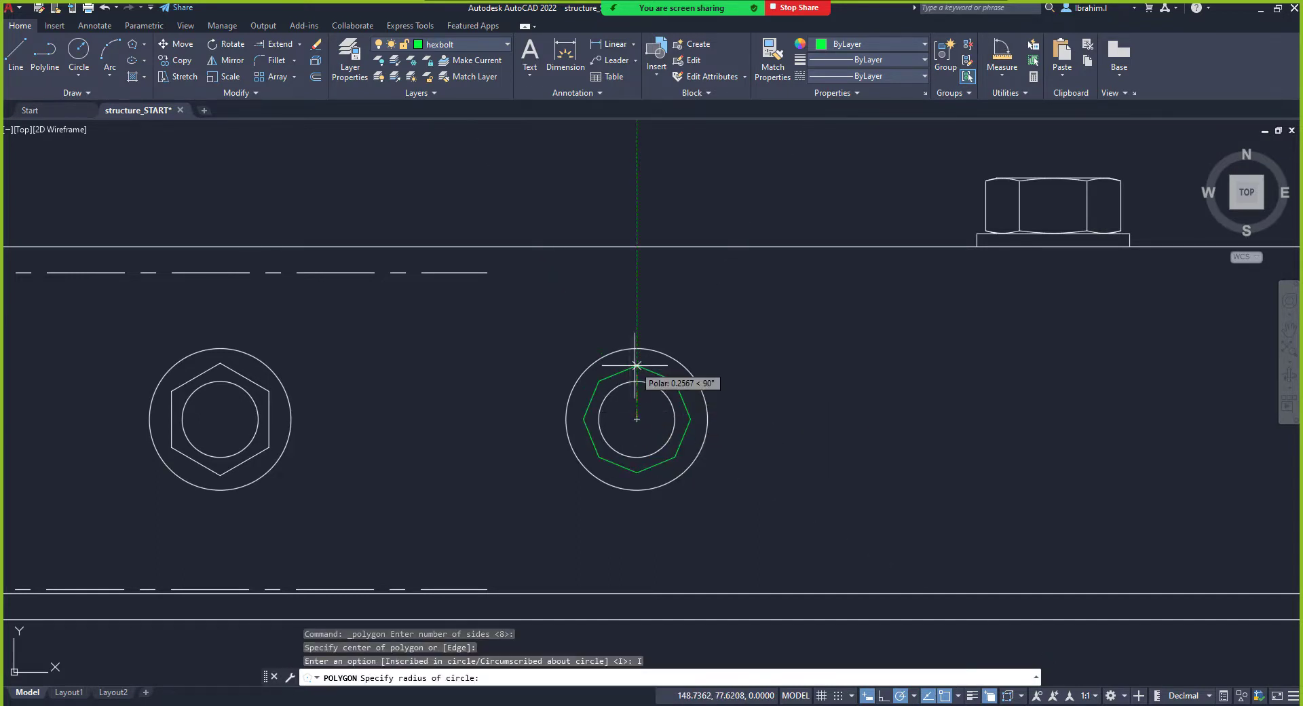
{"action": "scroll", "coordinate": [642, 376], "scroll_direction": "up", "scroll_amount": 2}
{"action": "scroll", "coordinate": [642, 376], "scroll_direction": "up", "scroll_amount": 2}
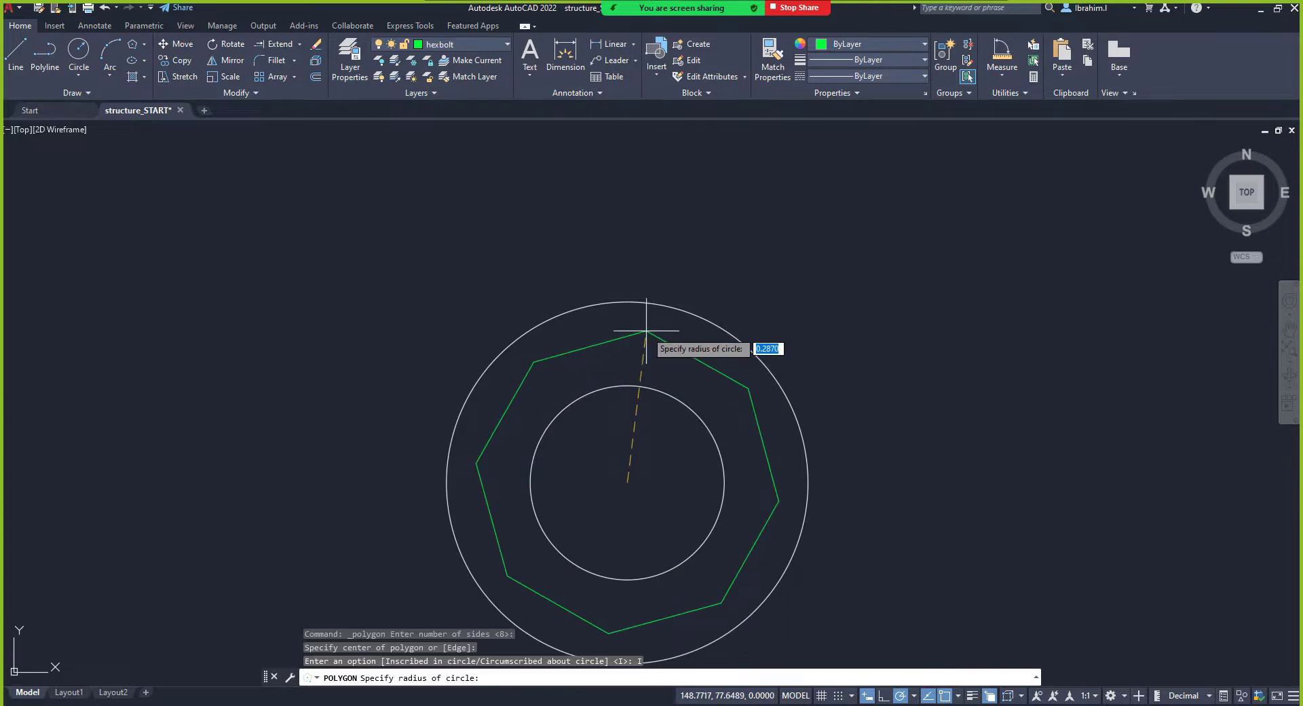
{"action": "type", "text": "0.3"}
{"action": "key", "text": "Return"}
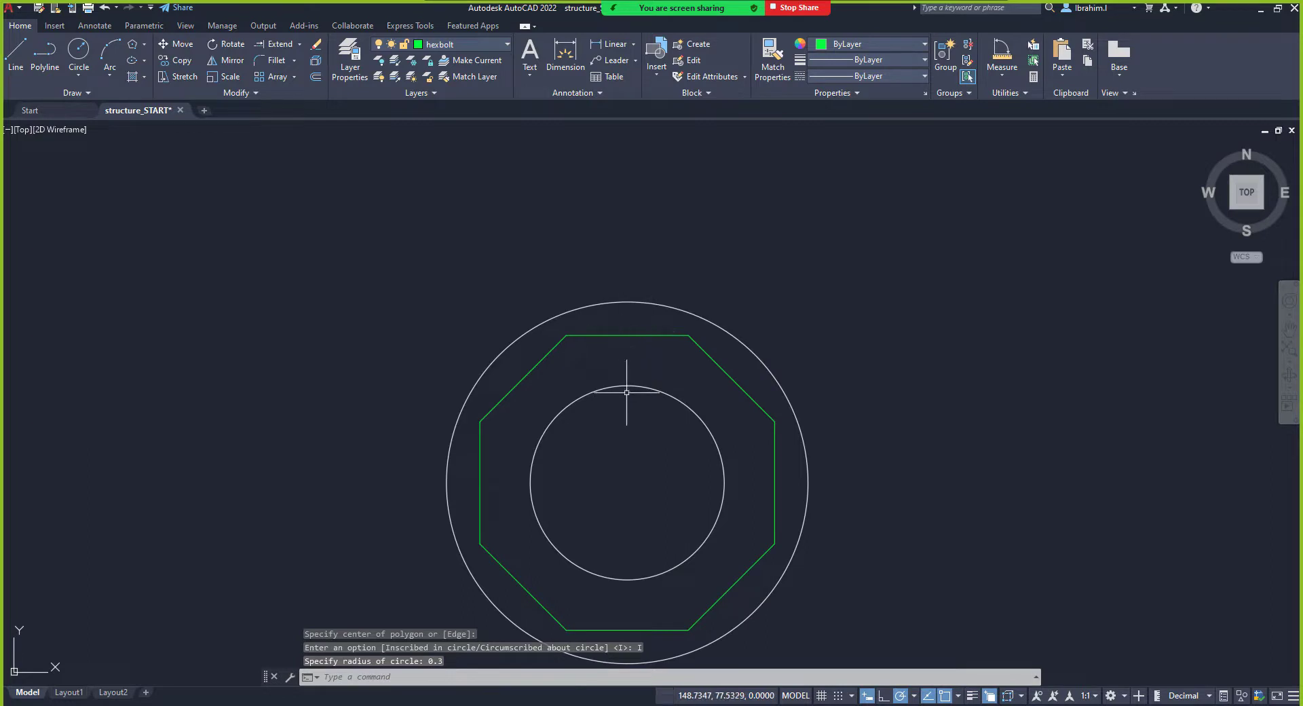
{"action": "scroll", "coordinate": [621, 434], "scroll_direction": "down", "scroll_amount": 4}
{"action": "scroll", "coordinate": [621, 434], "scroll_direction": "up", "scroll_amount": 4}
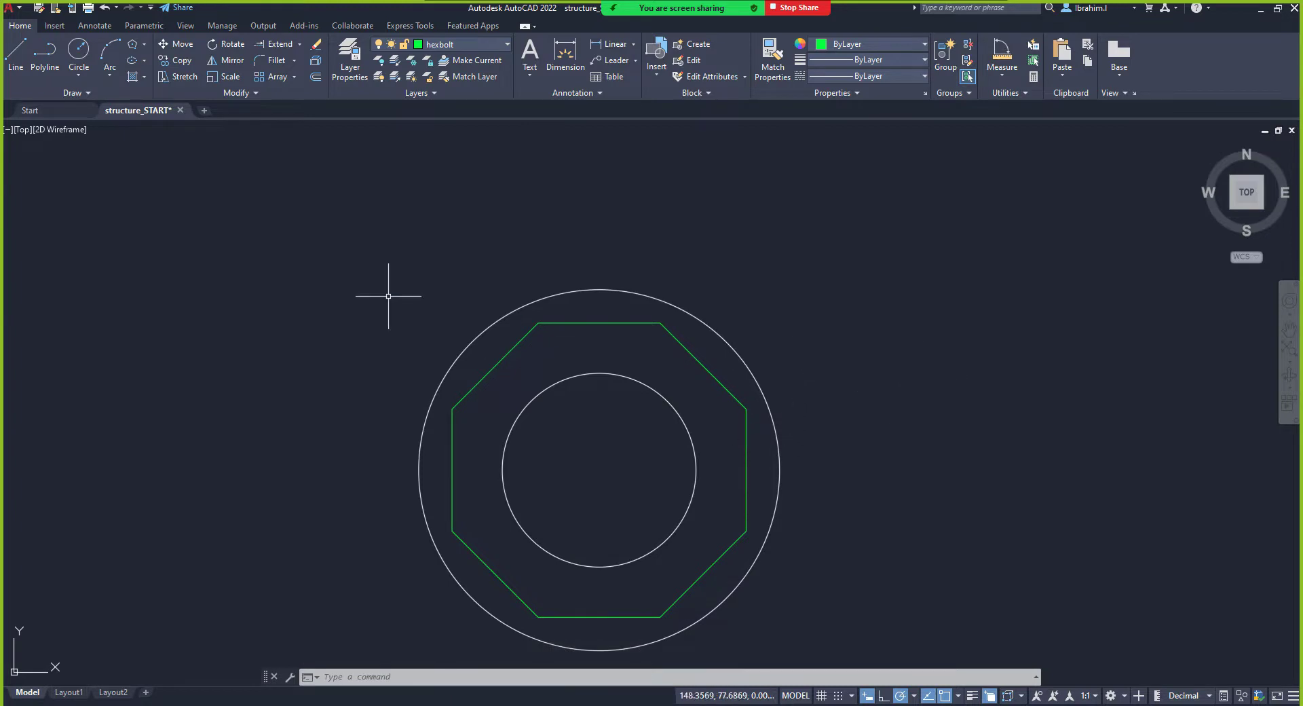
Step: Draw an eight-sided polygon centred on the right bolt's circles, circumscribed about a circle of radius 0.3
{"action": "left_click", "coordinate": [132, 43]}
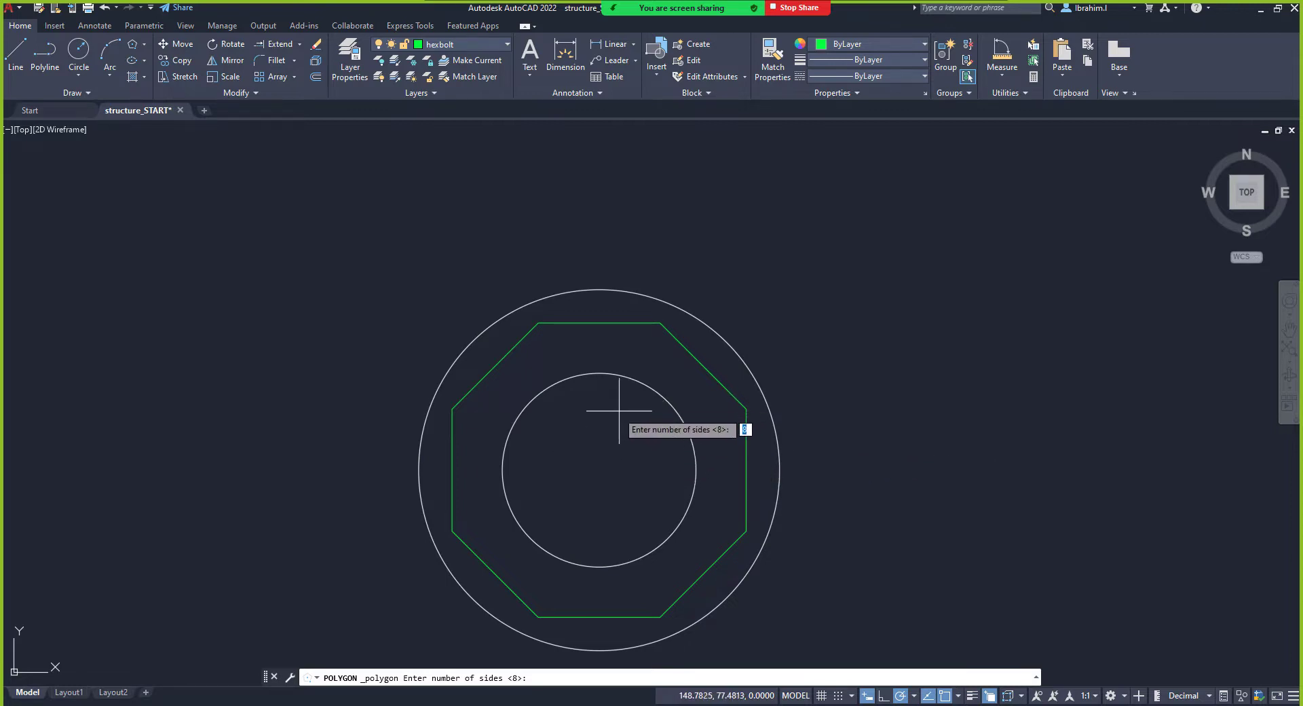
{"action": "key", "text": "Return"}
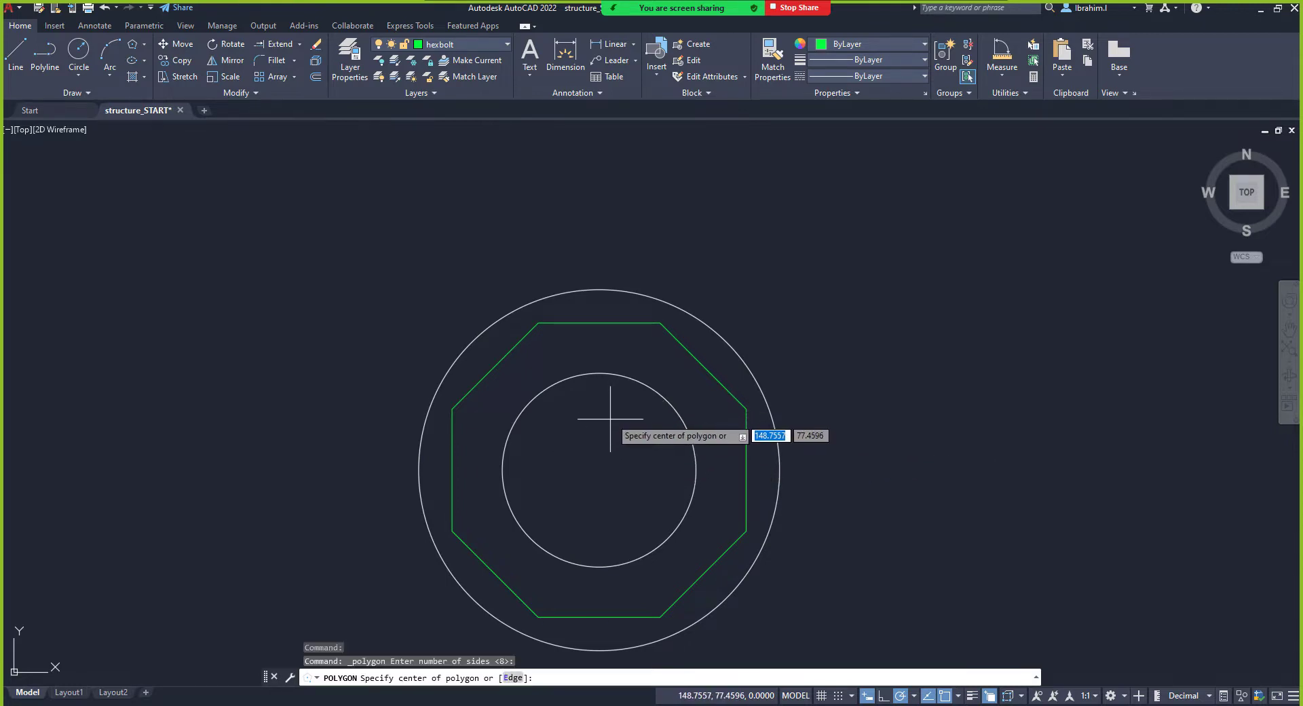
{"action": "left_click", "coordinate": [600, 470]}
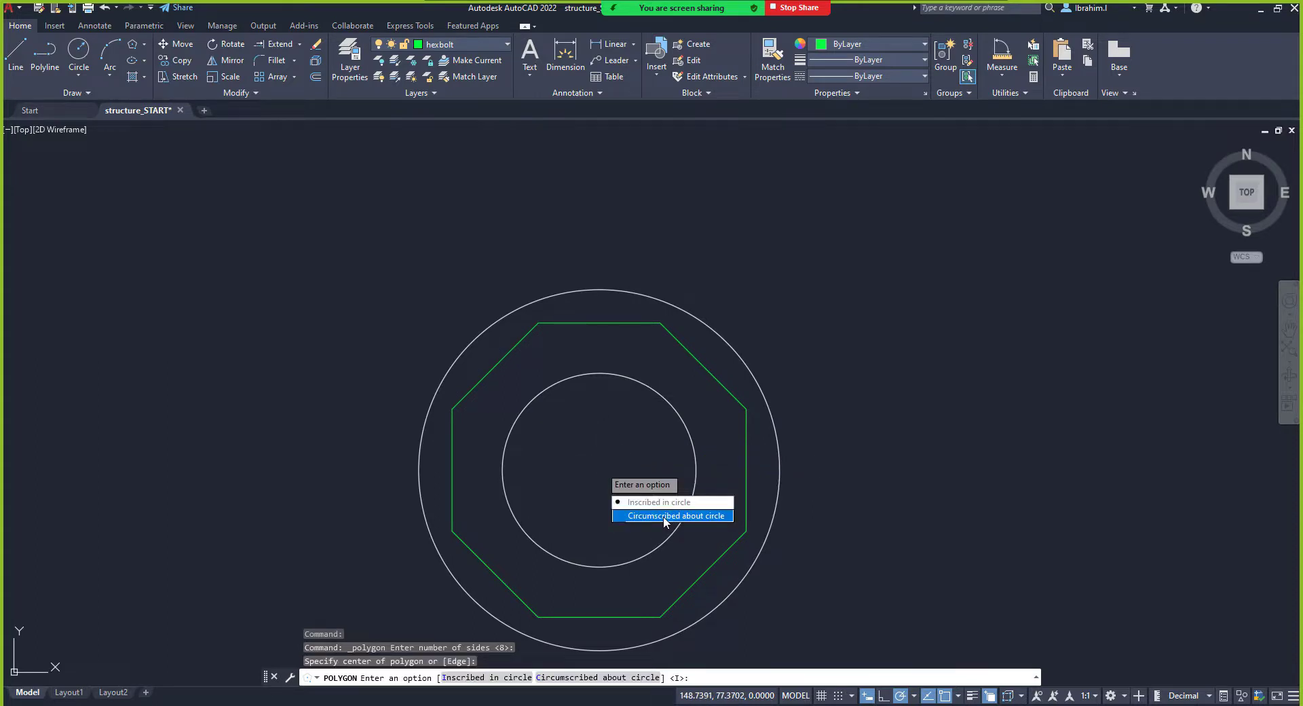
{"action": "left_click", "coordinate": [663, 517]}
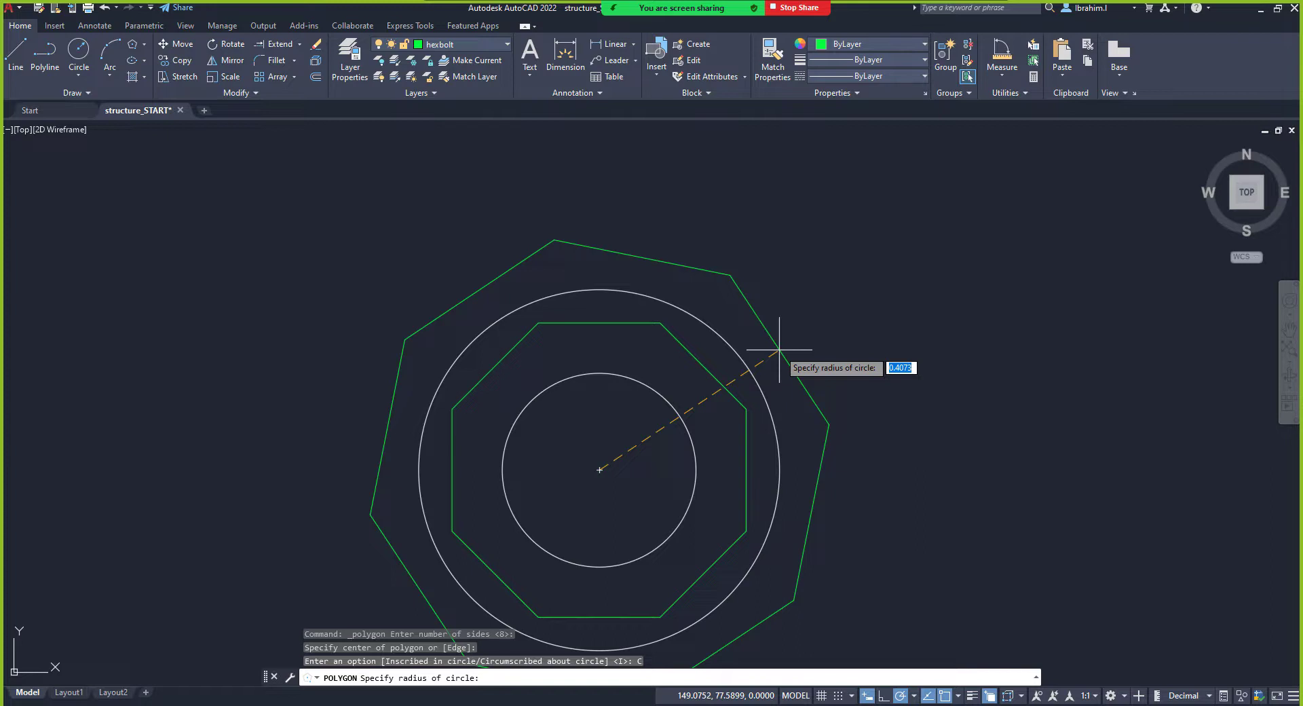
{"action": "type", "text": ".3"}
{"action": "key", "text": "Return"}
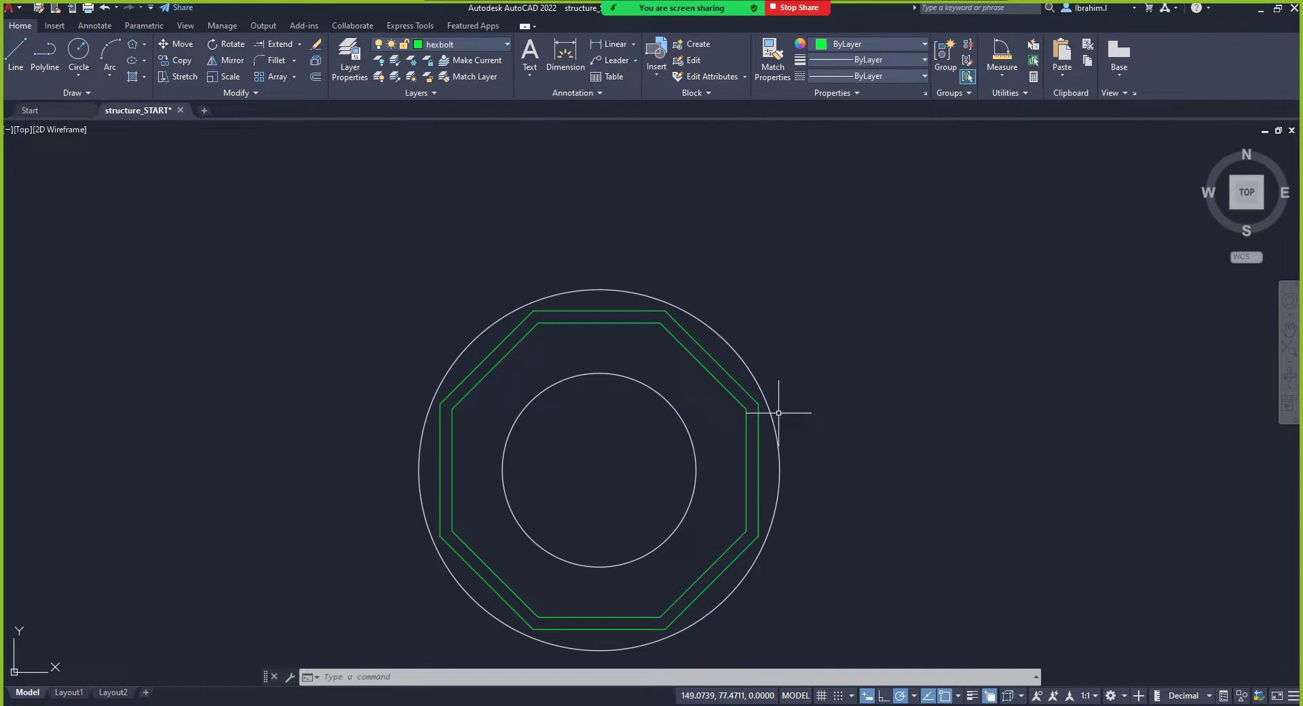
{"action": "scroll", "coordinate": [787, 438], "scroll_direction": "down", "scroll_amount": 2}
{"action": "scroll", "coordinate": [791, 509], "scroll_direction": "up", "scroll_amount": 2}
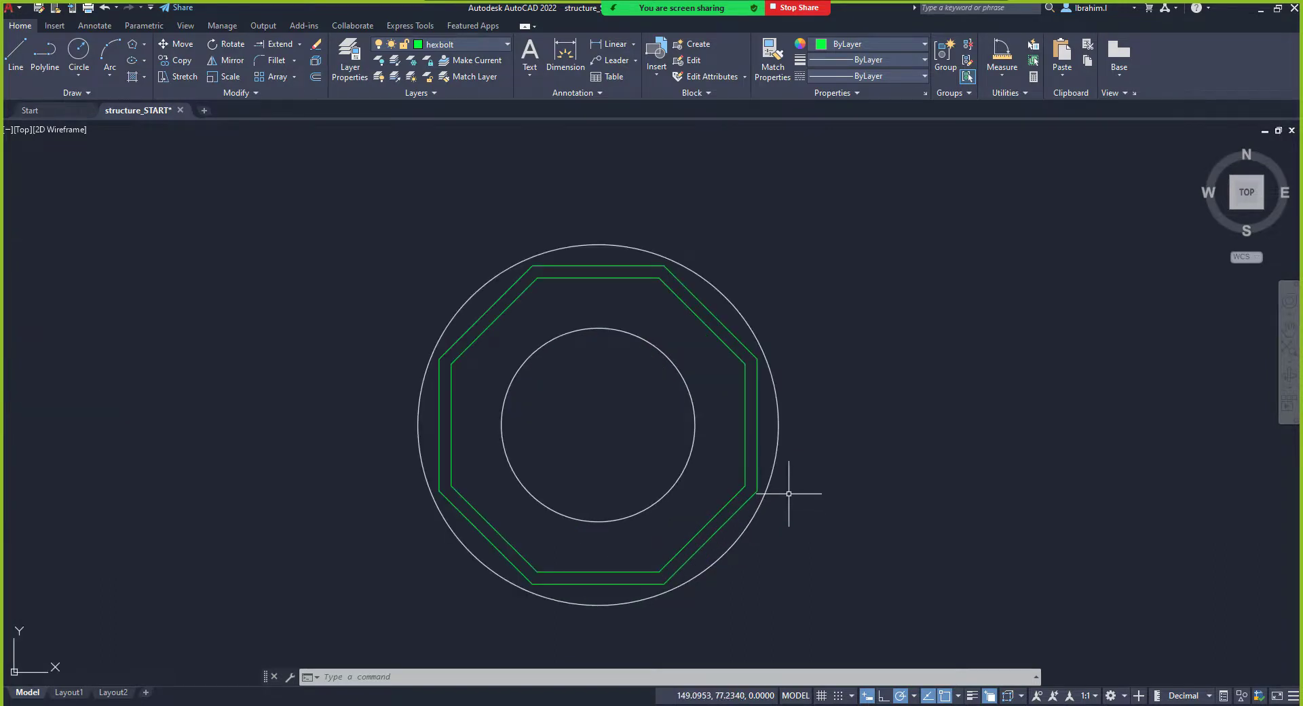
{"action": "scroll", "coordinate": [789, 494], "scroll_direction": "down", "scroll_amount": 3}
{"action": "scroll", "coordinate": [780, 494], "scroll_direction": "up", "scroll_amount": 1}
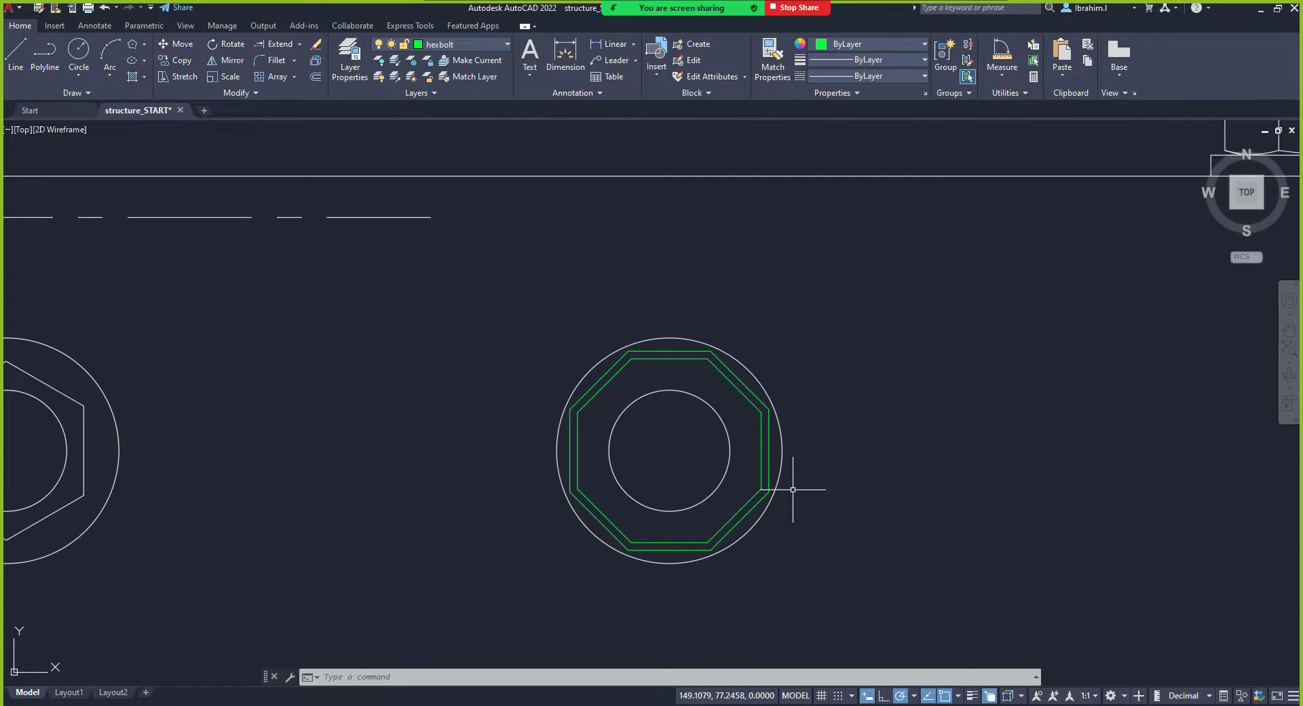
{"action": "left_click", "coordinate": [133, 44]}
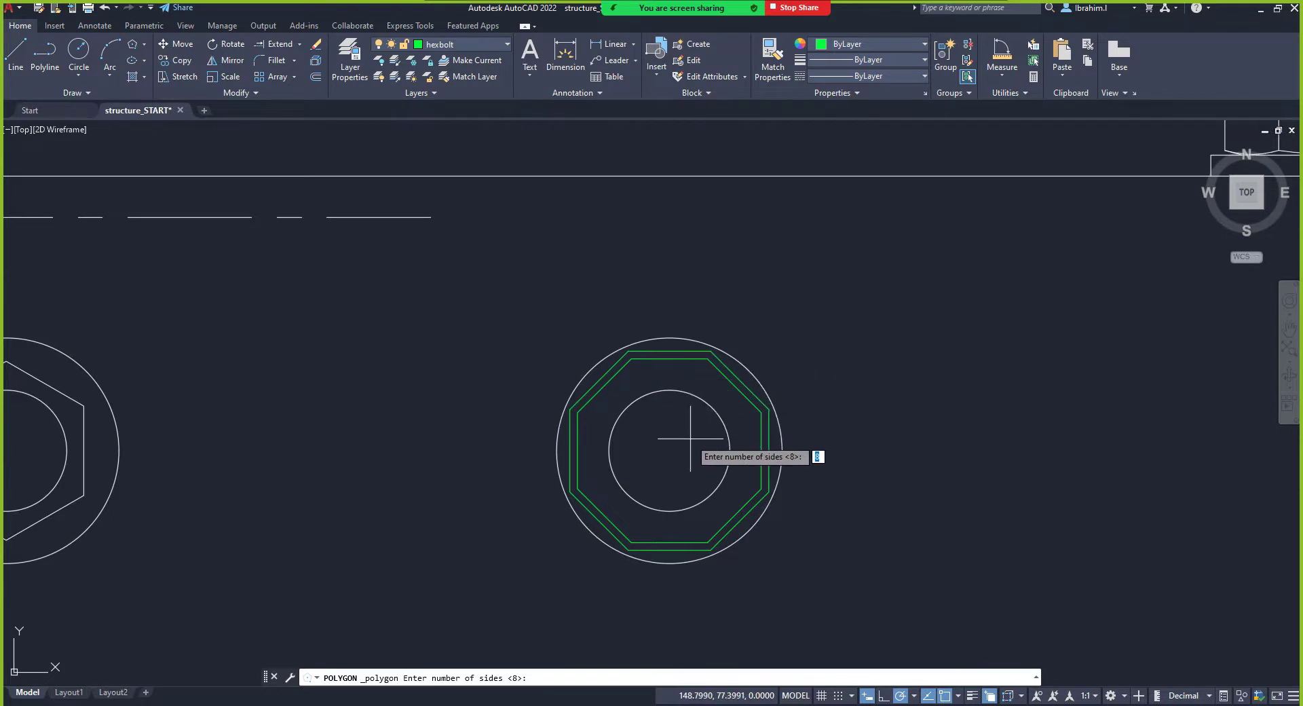
{"action": "key", "text": "Return"}
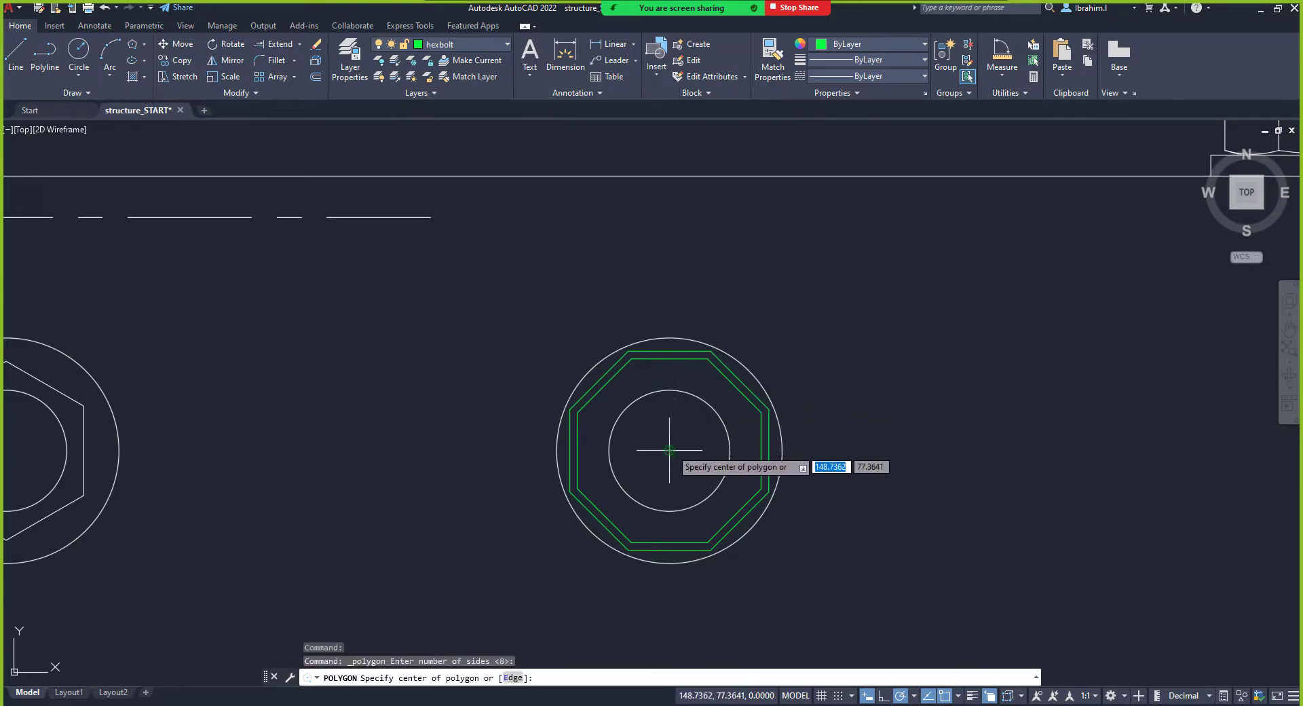
{"action": "left_click", "coordinate": [669, 449]}
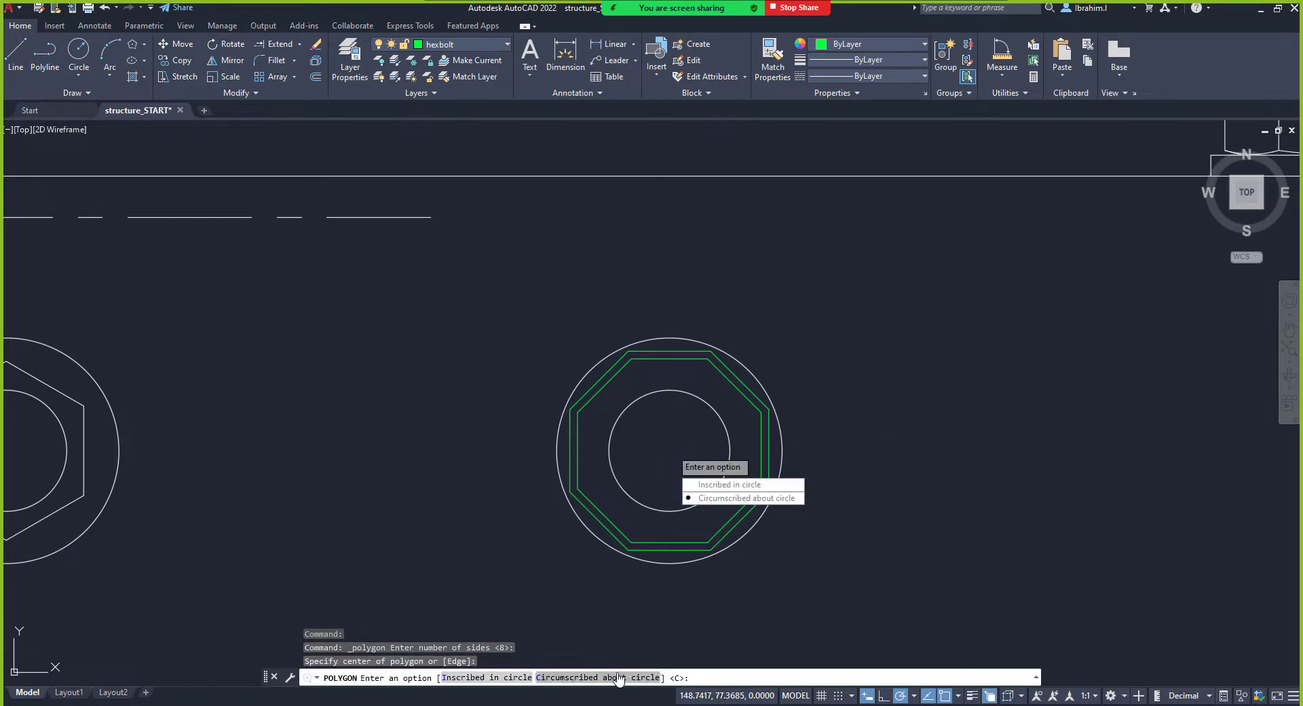
{"action": "key", "text": "Escape"}
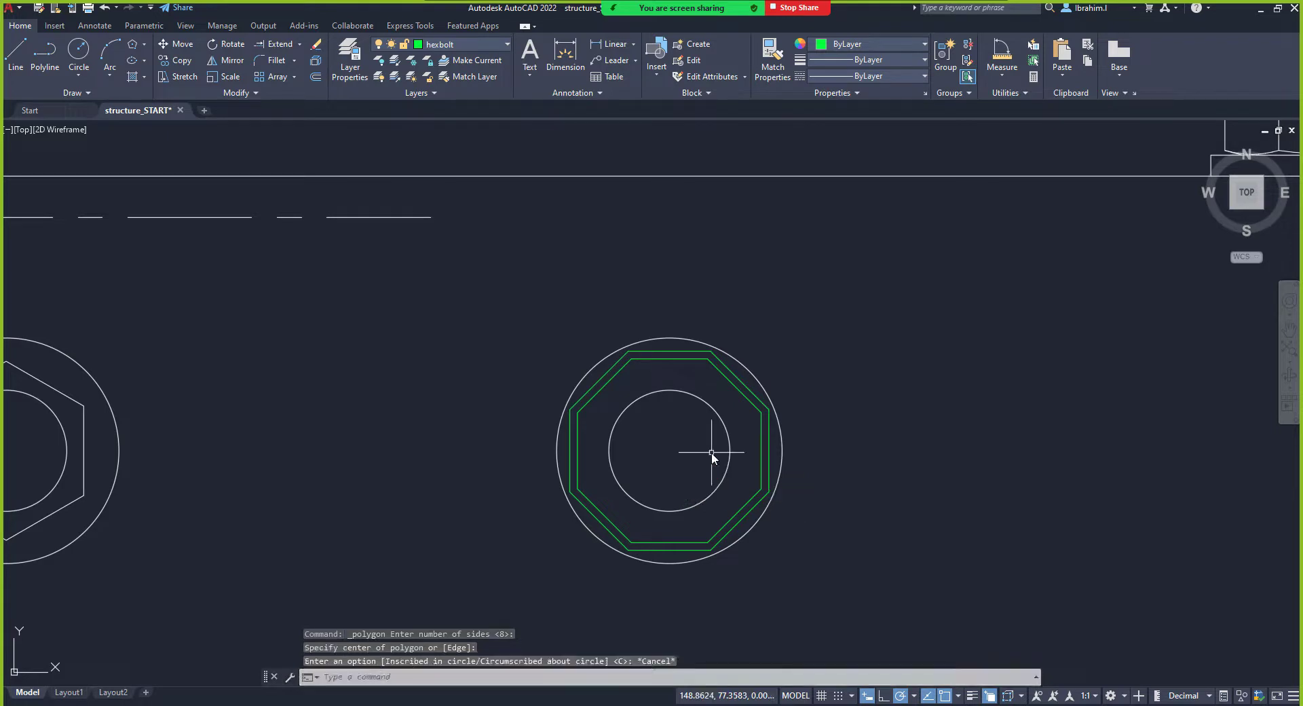
{"action": "left_click", "coordinate": [133, 48]}
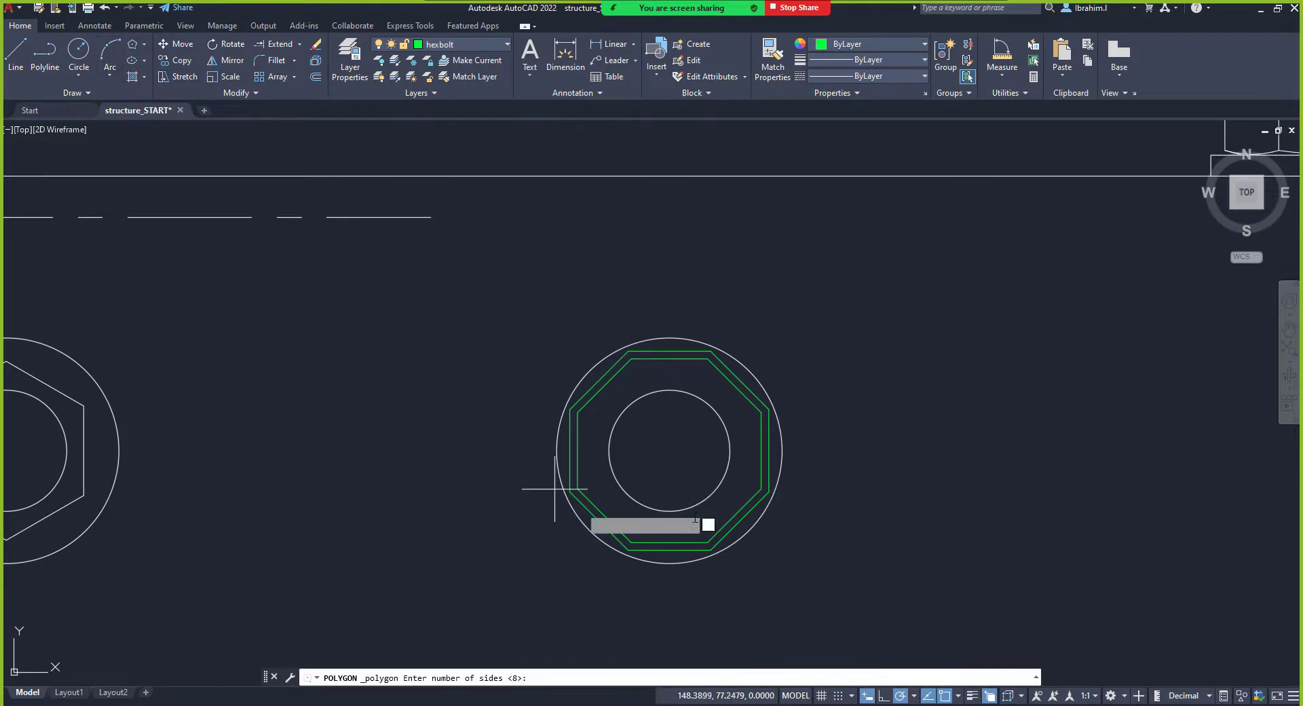
{"action": "key", "text": "Return"}
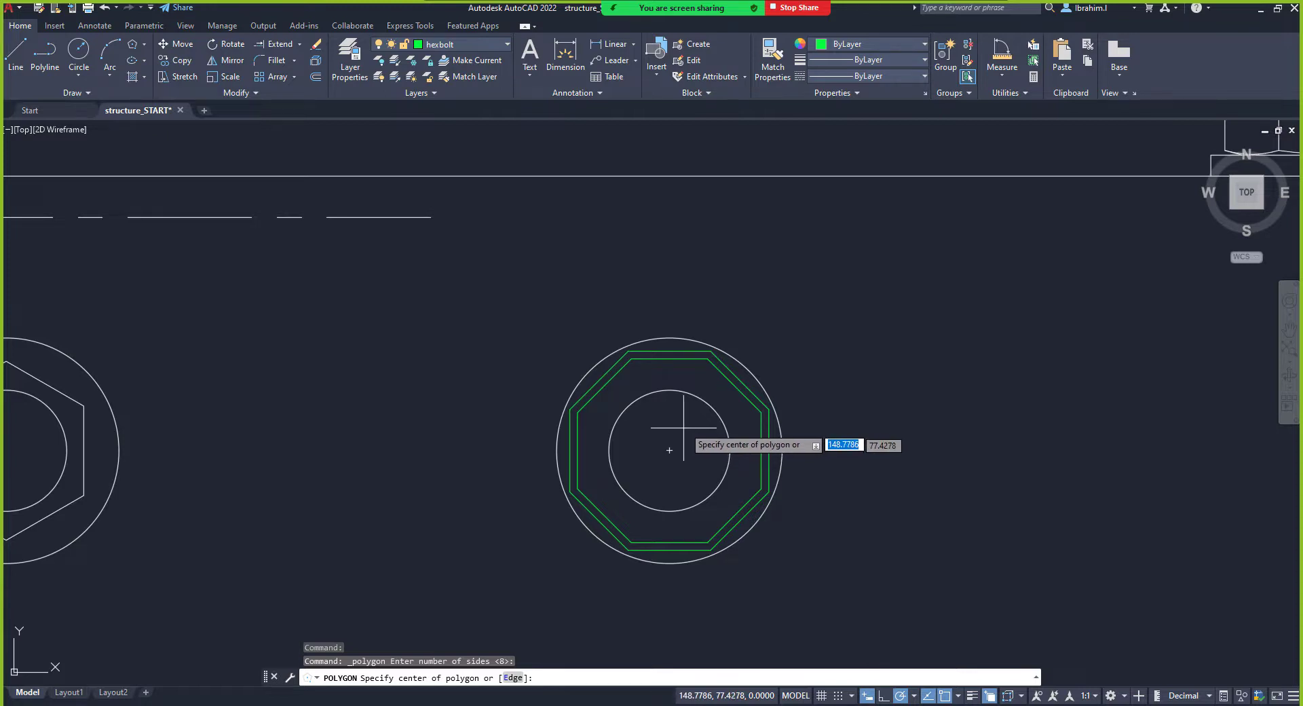
{"action": "right_click", "coordinate": [684, 426]}
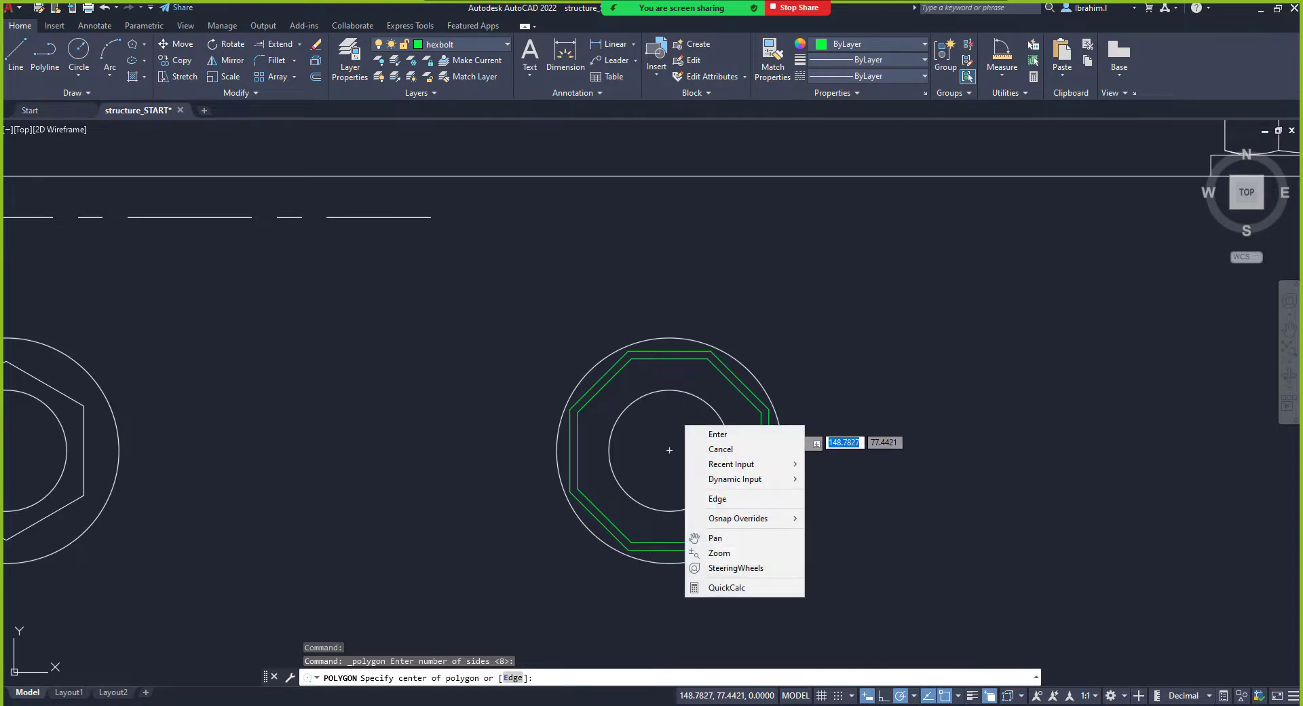
{"action": "left_click", "coordinate": [717, 499]}
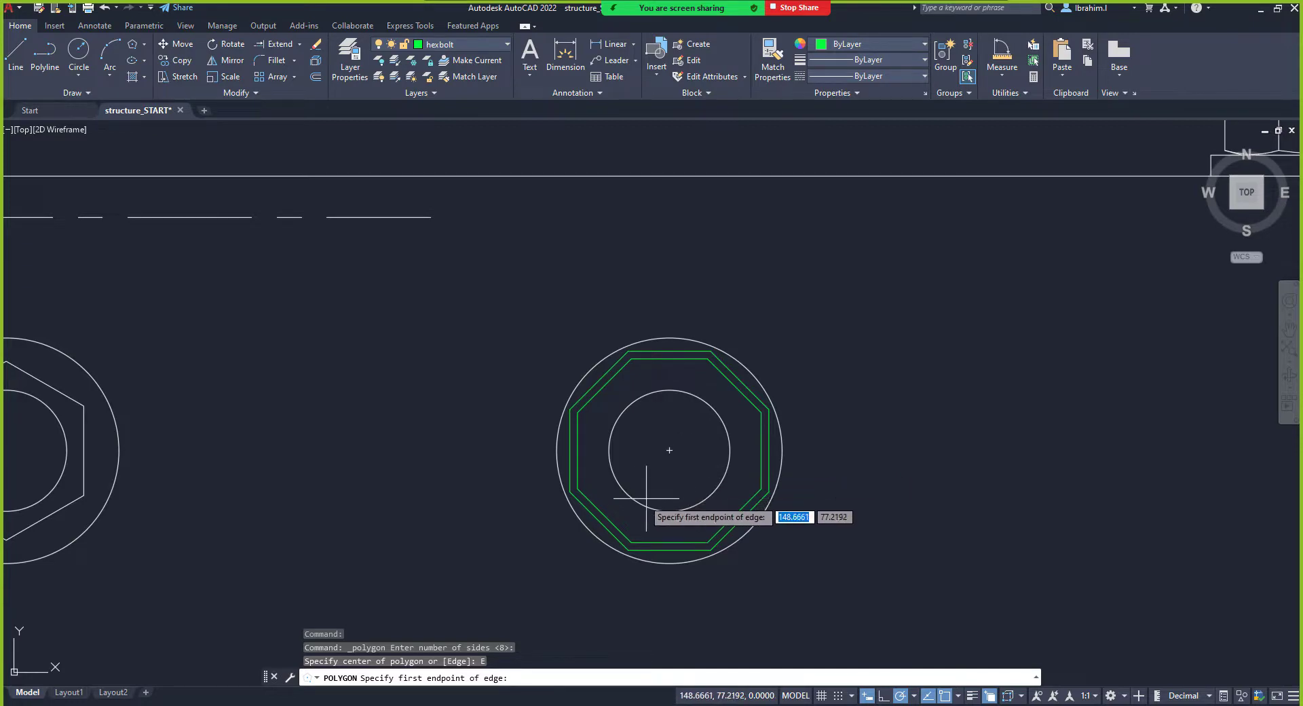
{"action": "scroll", "coordinate": [577, 502], "scroll_direction": "up", "scroll_amount": 2}
{"action": "scroll", "coordinate": [668, 519], "scroll_direction": "down", "scroll_amount": 4}
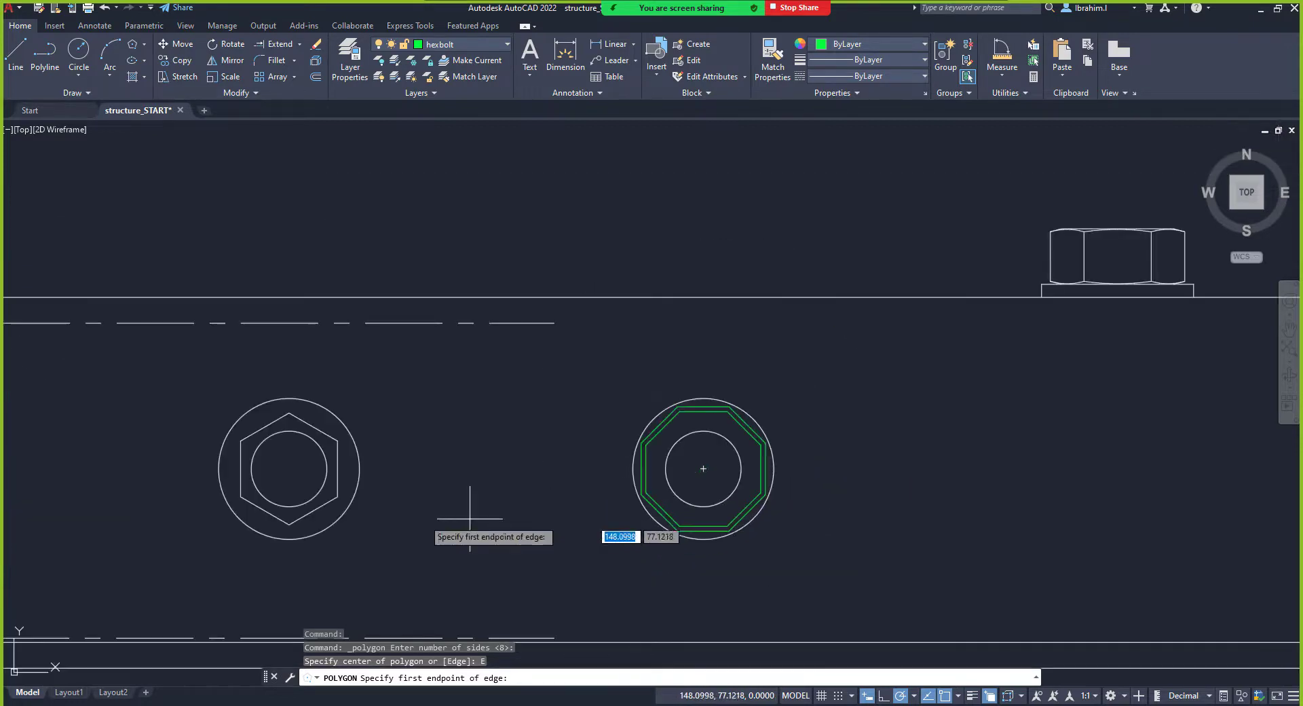
{"action": "scroll", "coordinate": [658, 486], "scroll_direction": "down", "scroll_amount": 2}
{"action": "scroll", "coordinate": [411, 482], "scroll_direction": "up", "scroll_amount": 6}
{"action": "scroll", "coordinate": [459, 507], "scroll_direction": "down", "scroll_amount": 4}
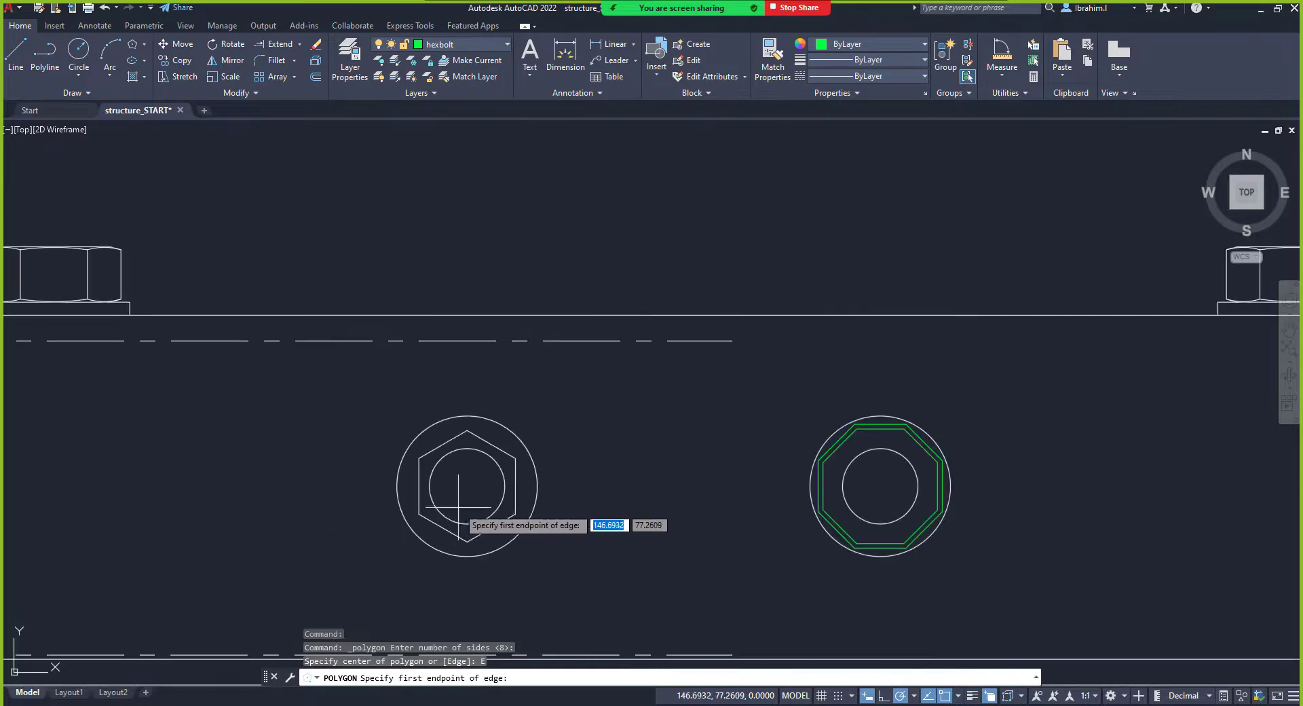
{"action": "scroll", "coordinate": [459, 506], "scroll_direction": "up", "scroll_amount": 2}
{"action": "scroll", "coordinate": [400, 509], "scroll_direction": "up", "scroll_amount": 2}
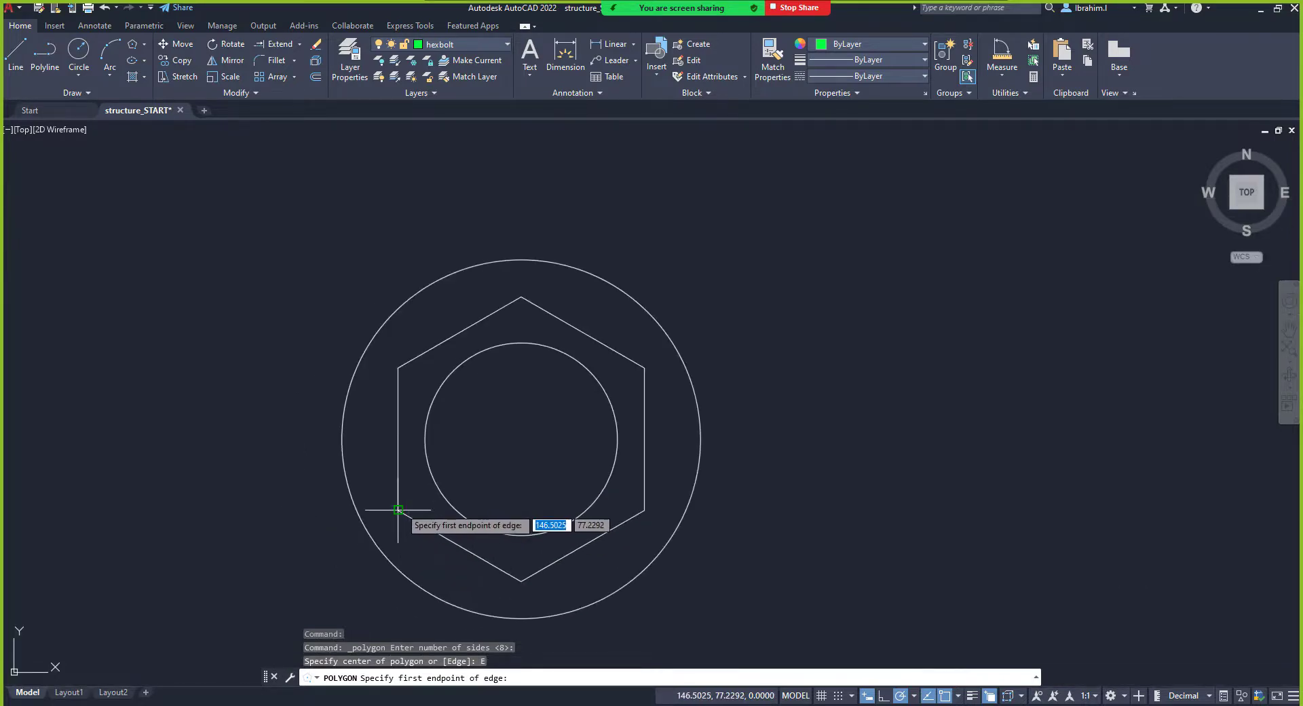
{"action": "left_click", "coordinate": [398, 509]}
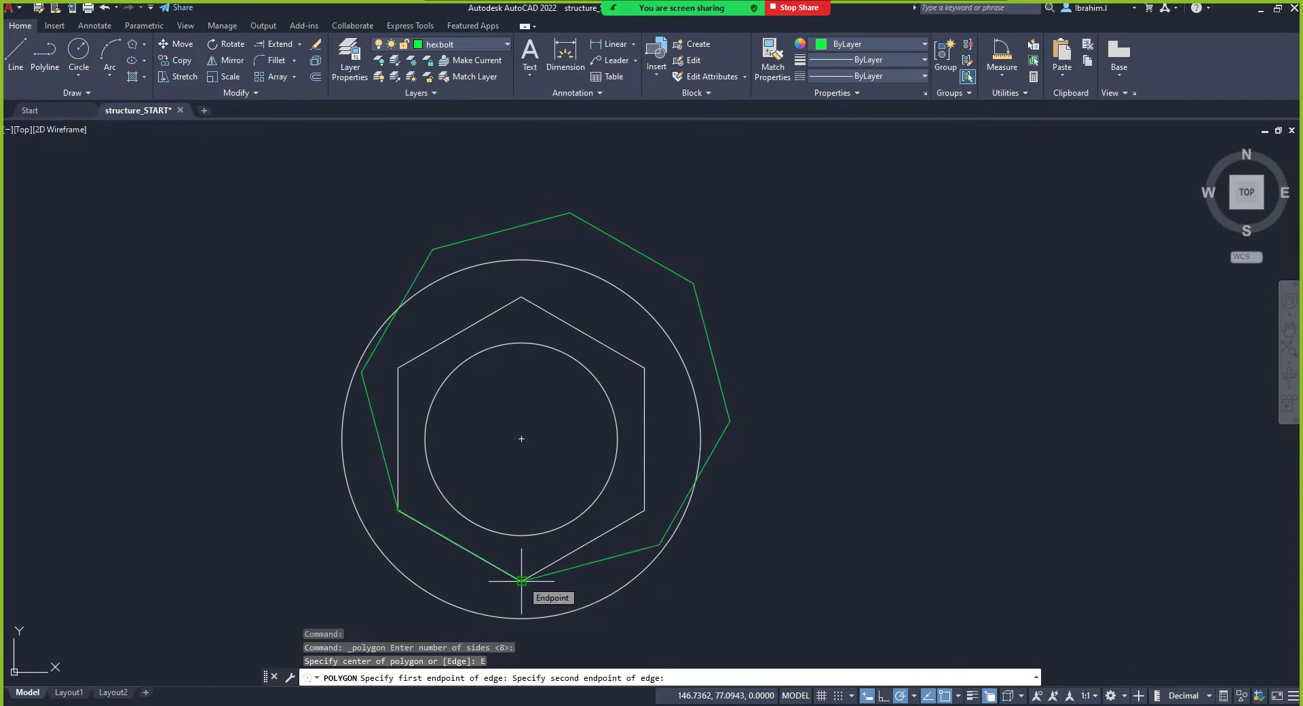
{"action": "key", "text": "Escape"}
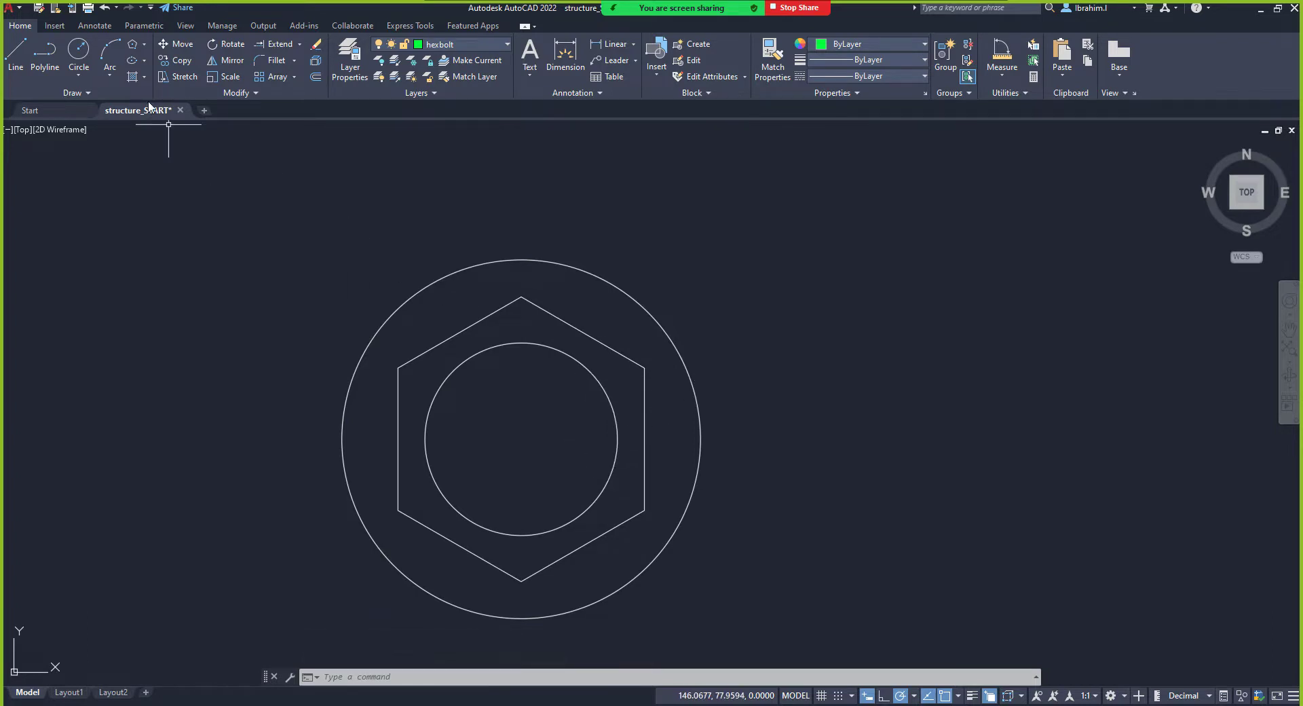
Step: Draw a six-sided polygon by edge over the left bolt's hexagon, from its bottom vertex to its lower-right vertex
{"action": "left_click", "coordinate": [133, 48]}
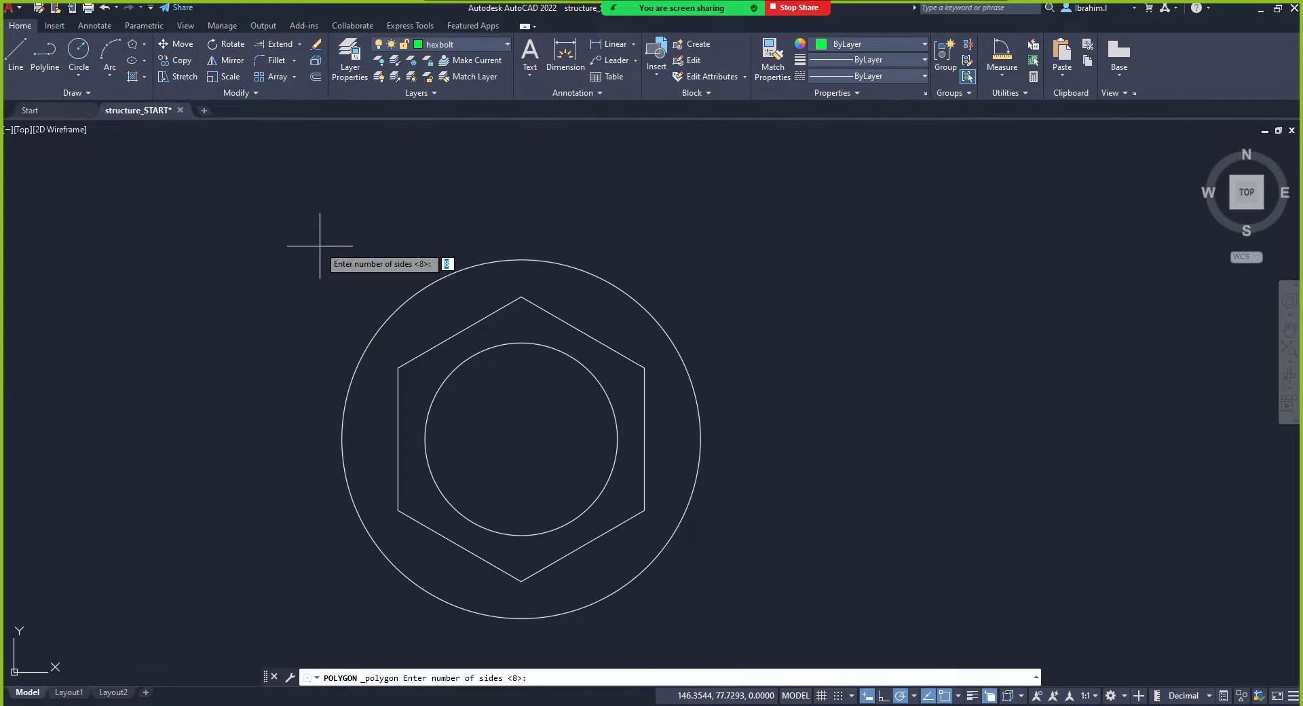
{"action": "type", "text": "6"}
{"action": "key", "text": "Return"}
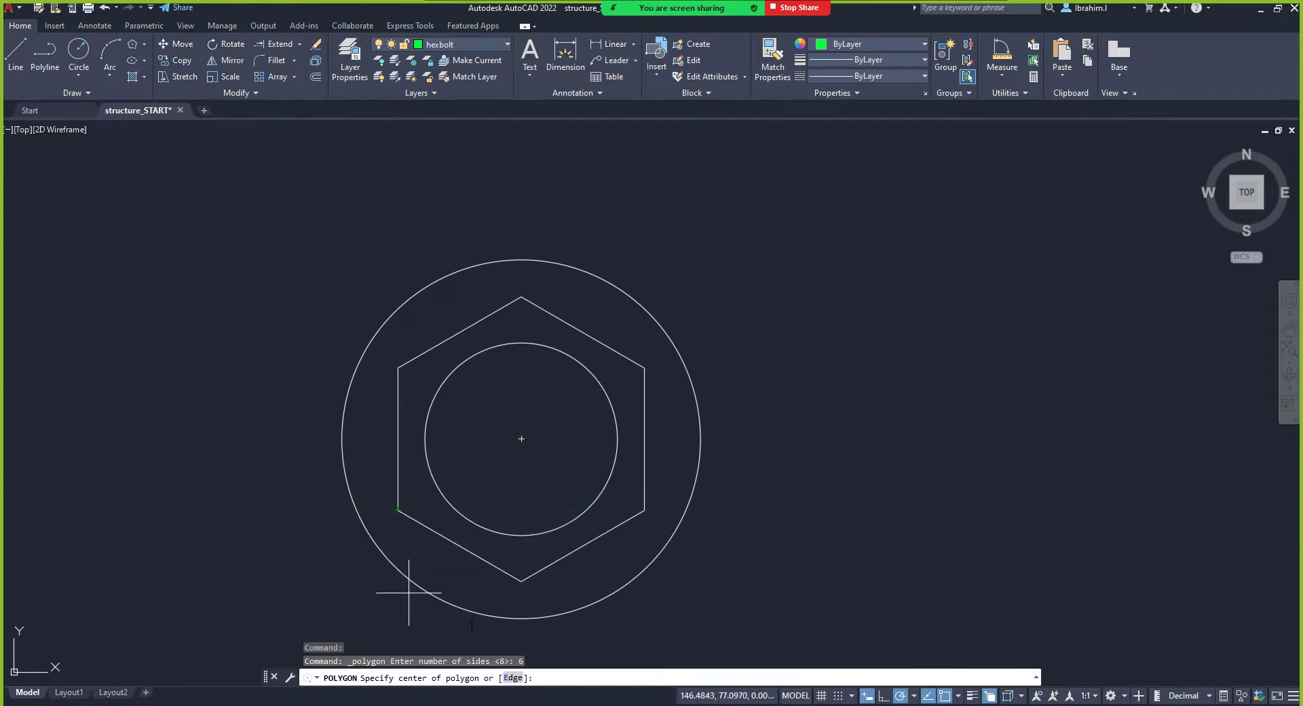
{"action": "right_click", "coordinate": [791, 309]}
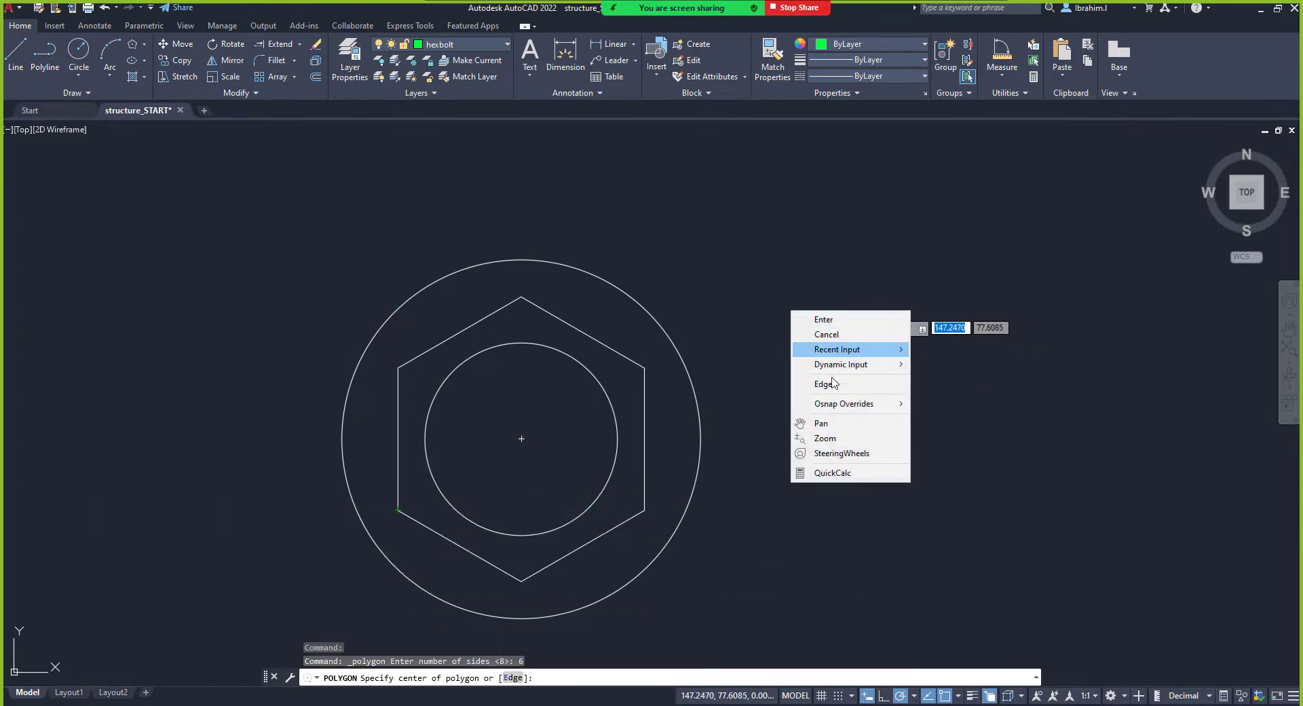
{"action": "left_click", "coordinate": [823, 384]}
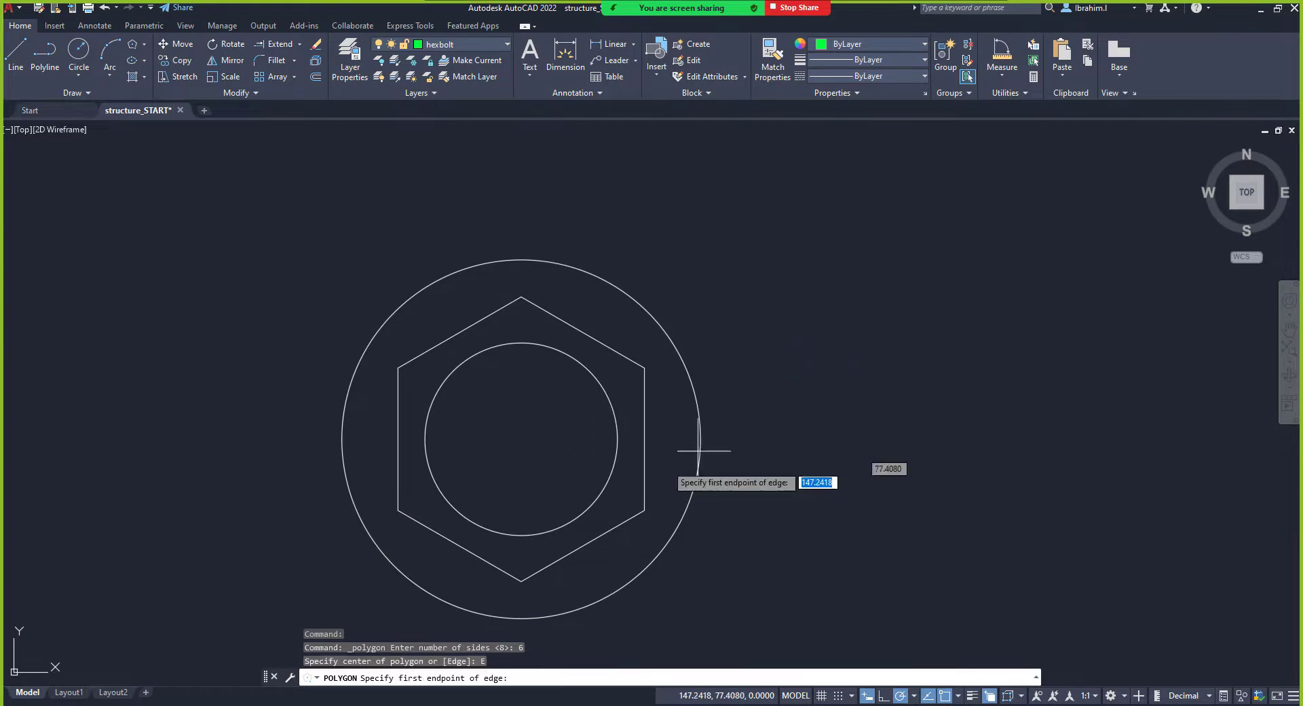
{"action": "left_click", "coordinate": [521, 581]}
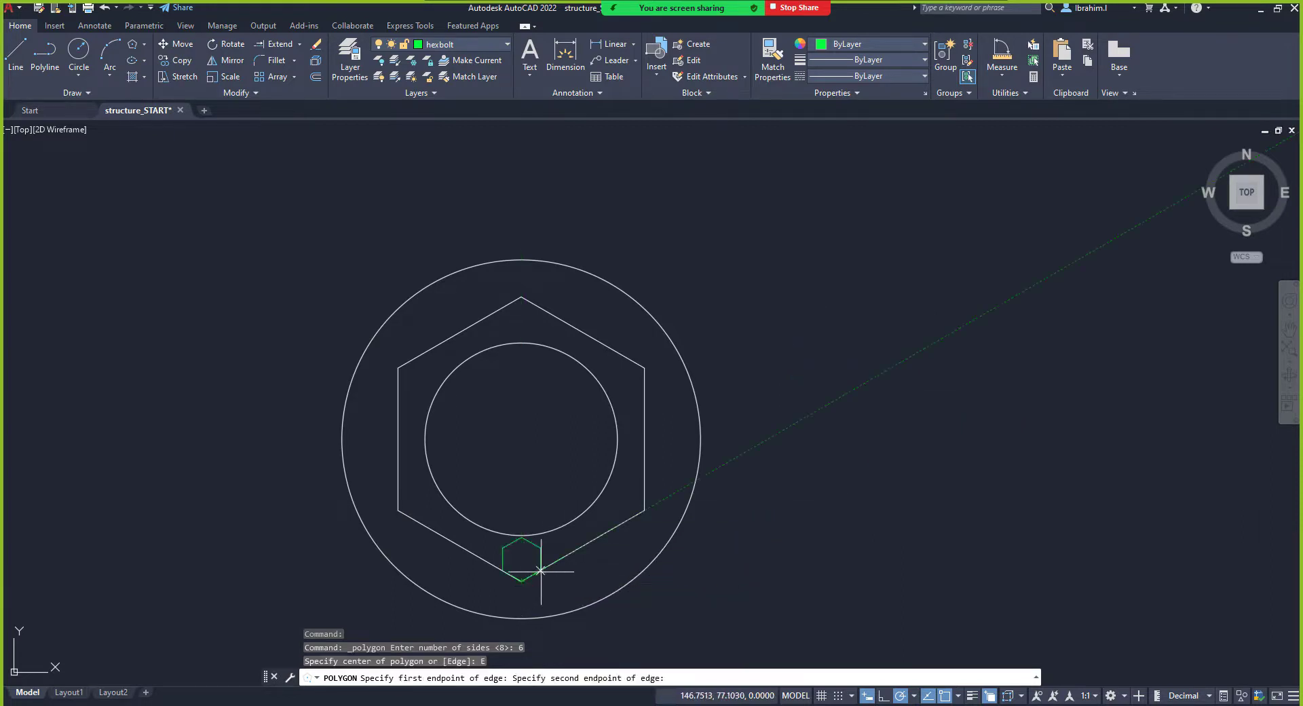
{"action": "left_click", "coordinate": [645, 509]}
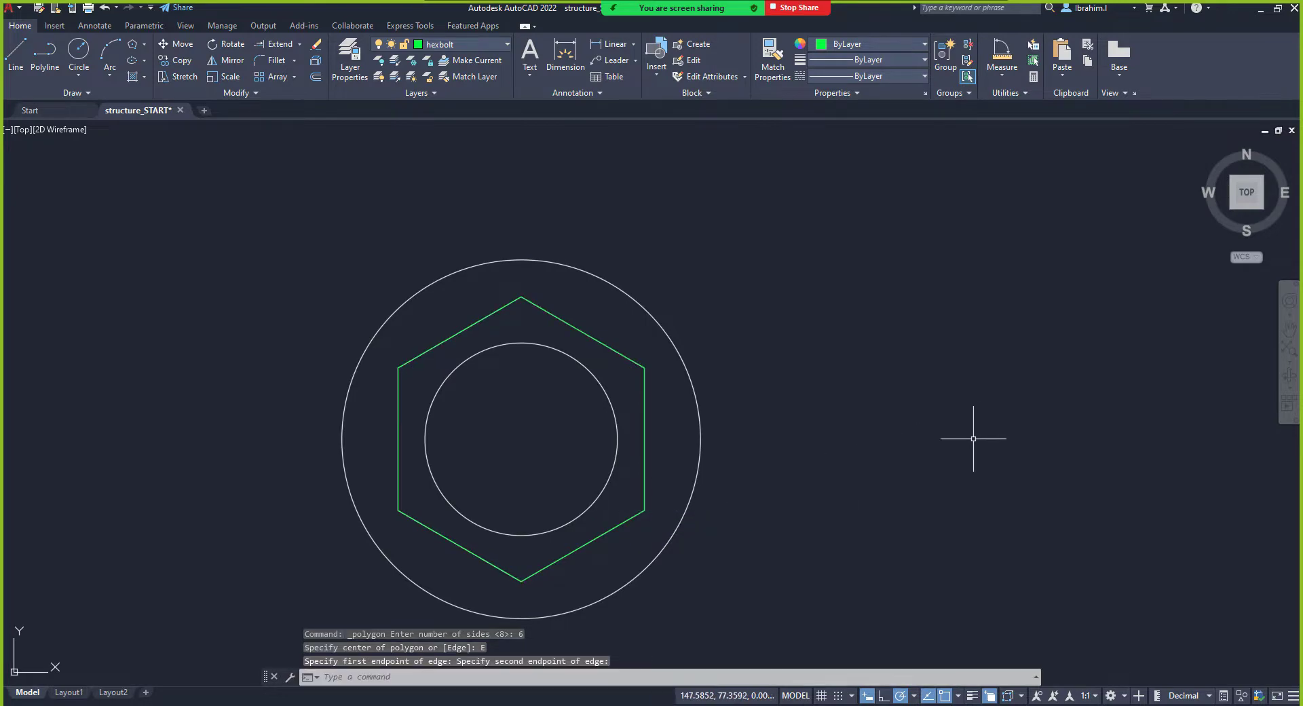
Step: Erase the green polyline hexagon on the left bolt, keeping the original white hexagon lines beneath it
{"action": "scroll", "coordinate": [520, 442], "scroll_direction": "down", "scroll_amount": 4}
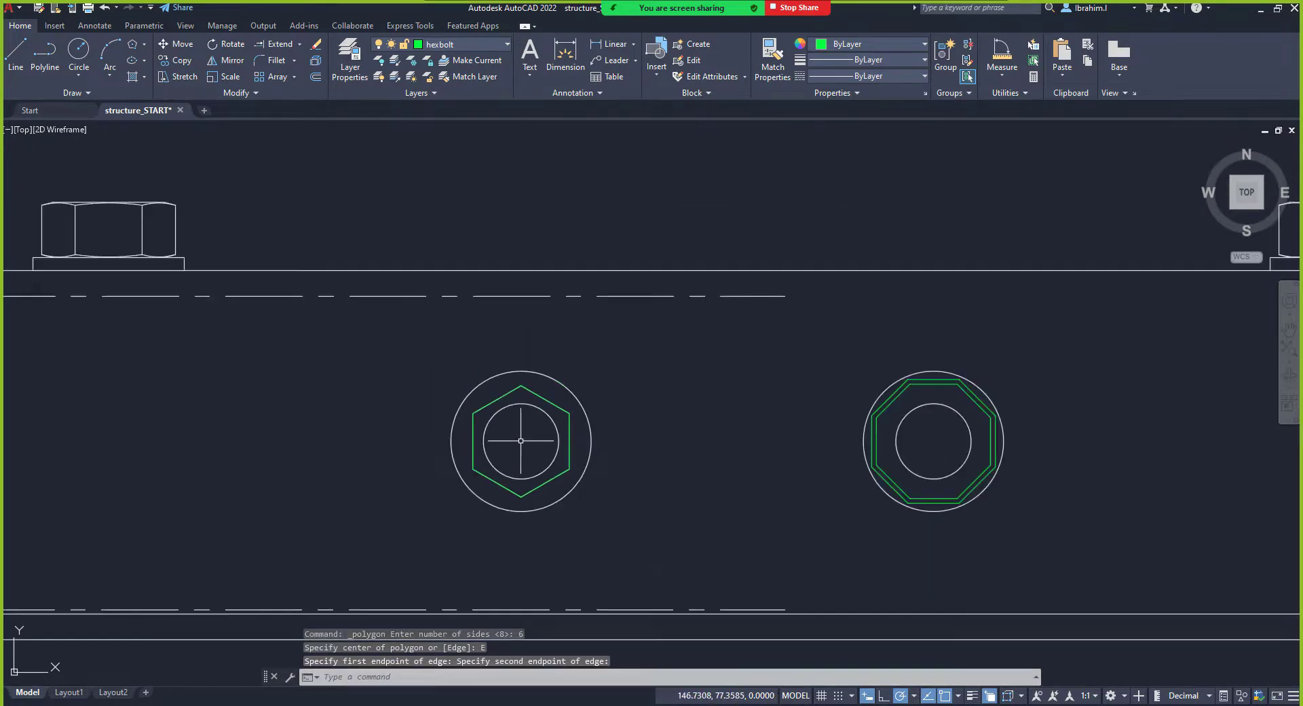
{"action": "scroll", "coordinate": [542, 428], "scroll_direction": "up", "scroll_amount": 4}
{"action": "scroll", "coordinate": [631, 502], "scroll_direction": "down", "scroll_amount": 2}
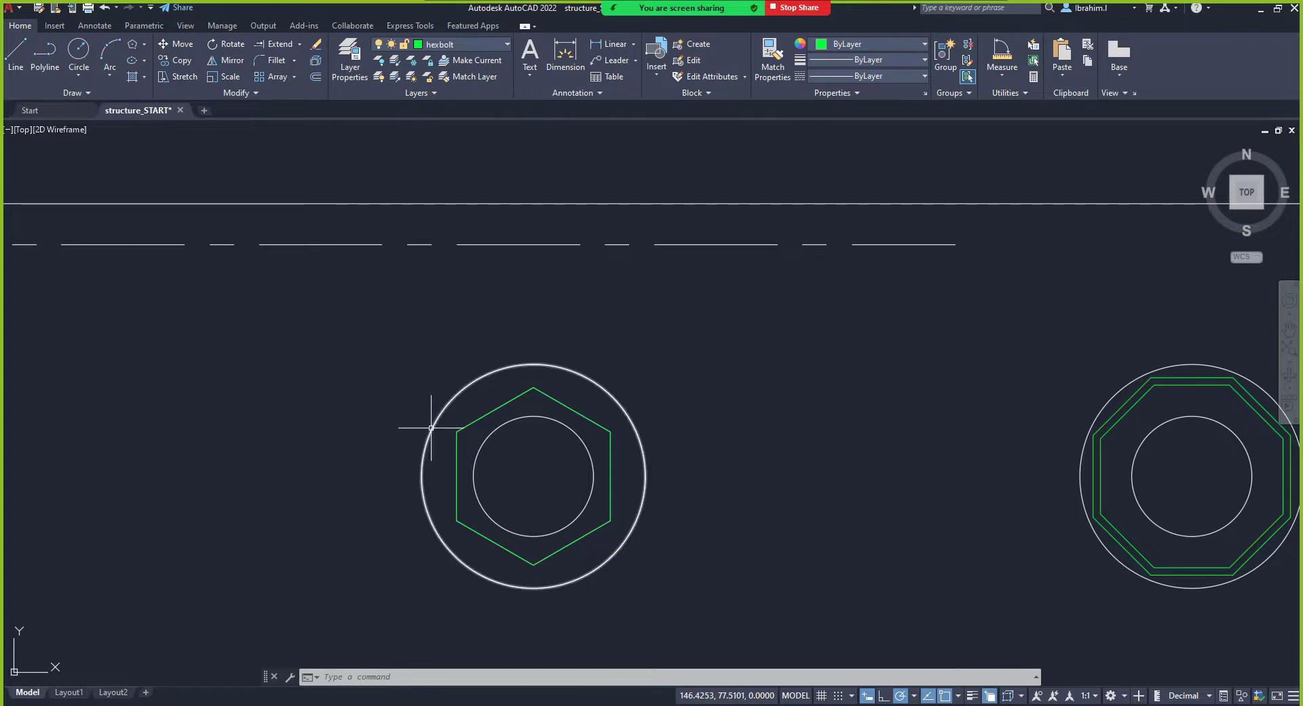
{"action": "left_click", "coordinate": [546, 392]}
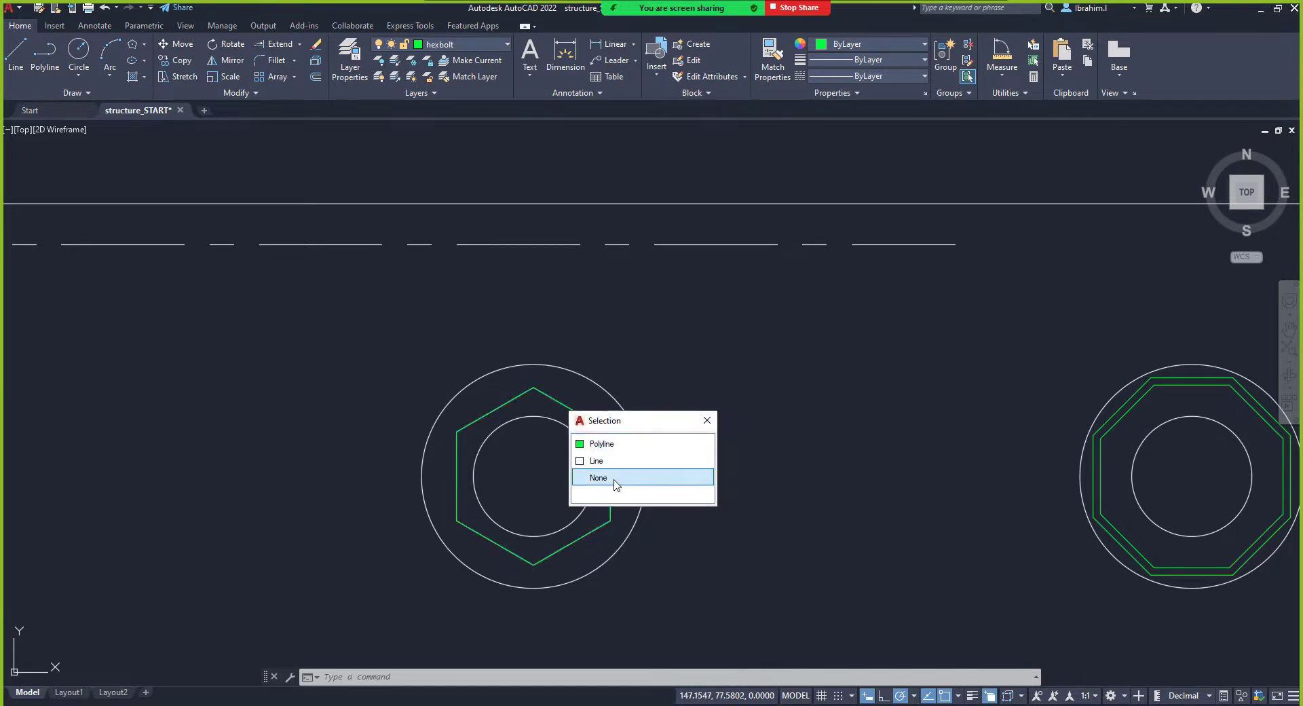
{"action": "left_click", "coordinate": [619, 477]}
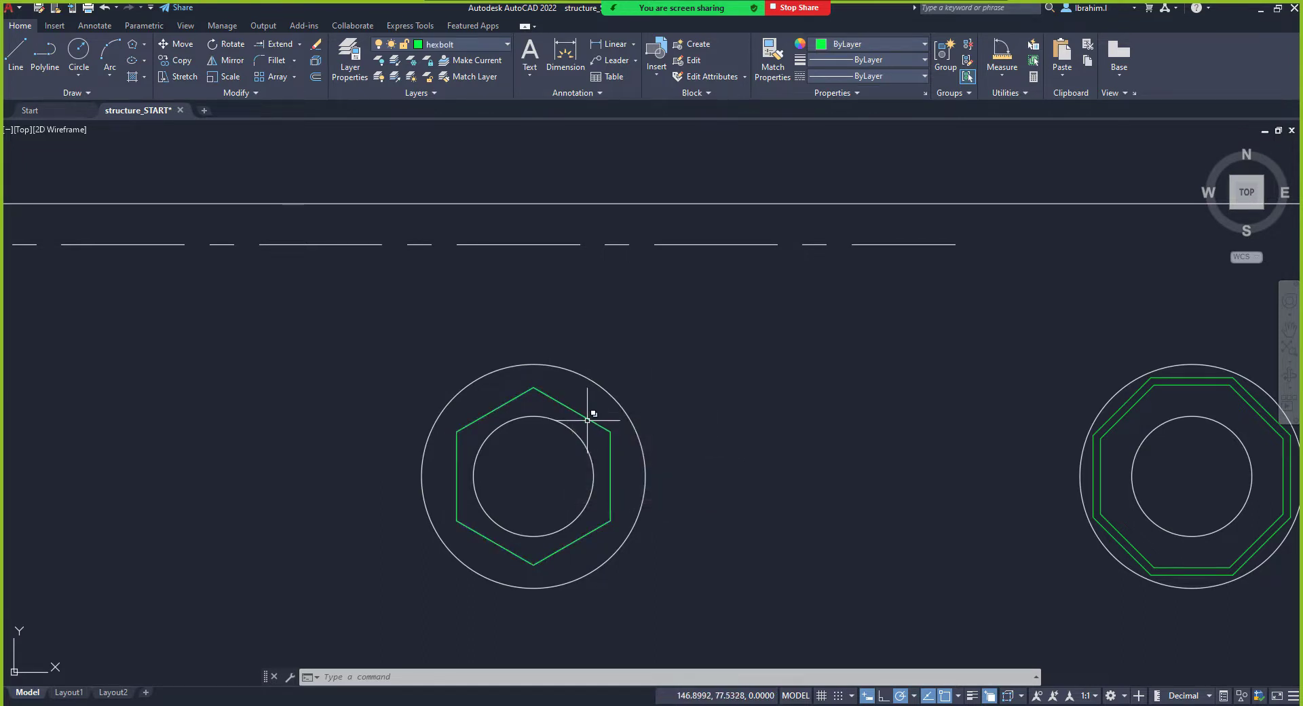
{"action": "key", "text": "Escape"}
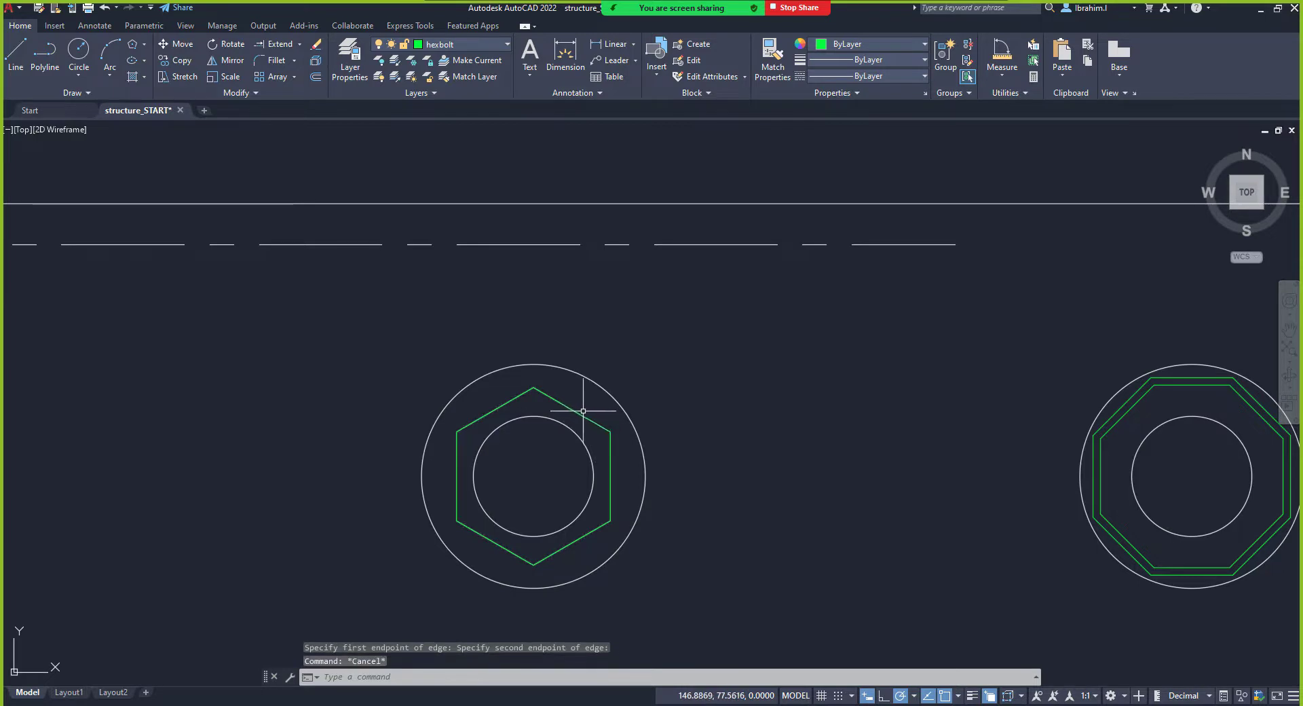
{"action": "left_click", "coordinate": [607, 413]}
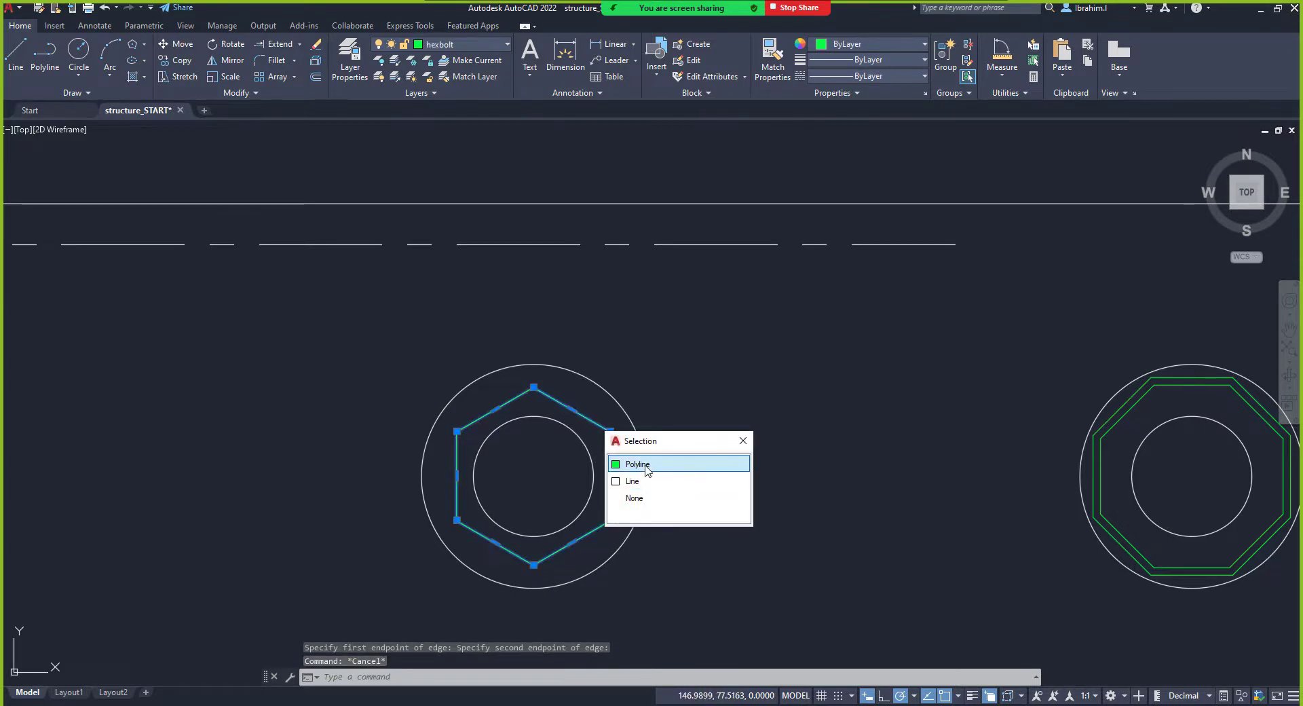
{"action": "left_click", "coordinate": [646, 463]}
{"action": "key", "text": "Delete"}
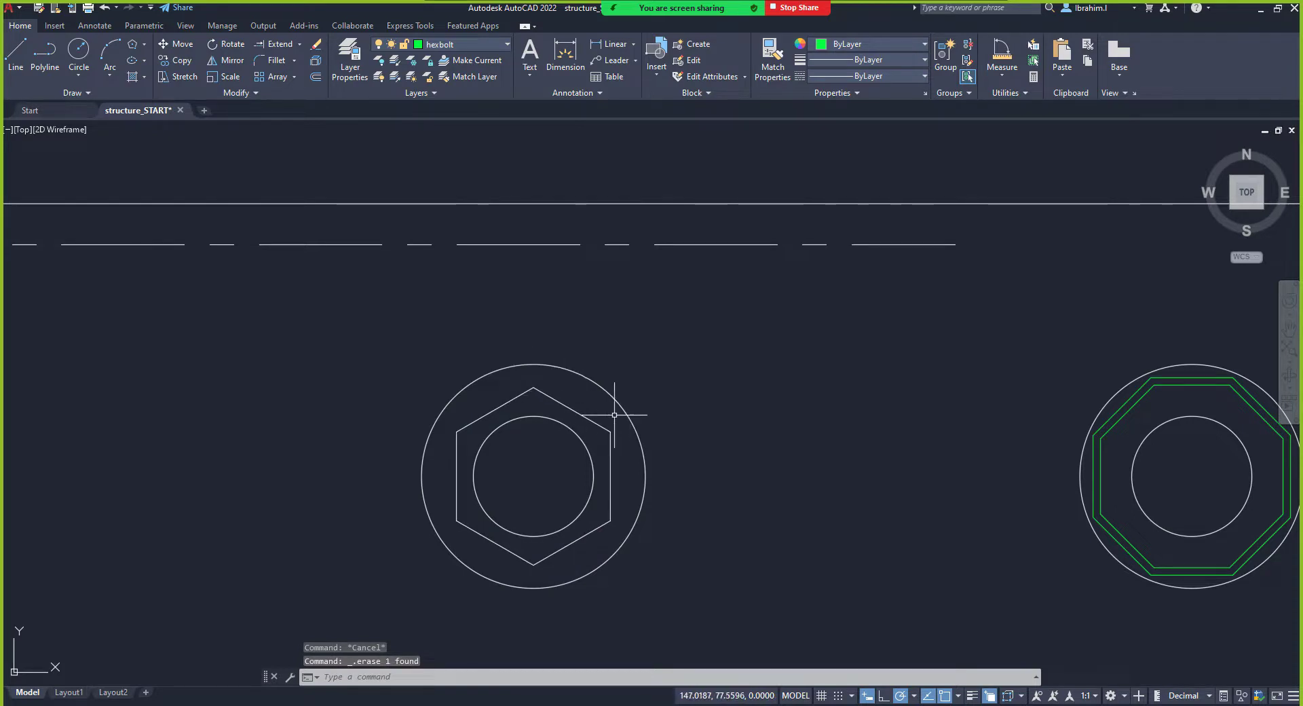
{"action": "left_click", "coordinate": [133, 46]}
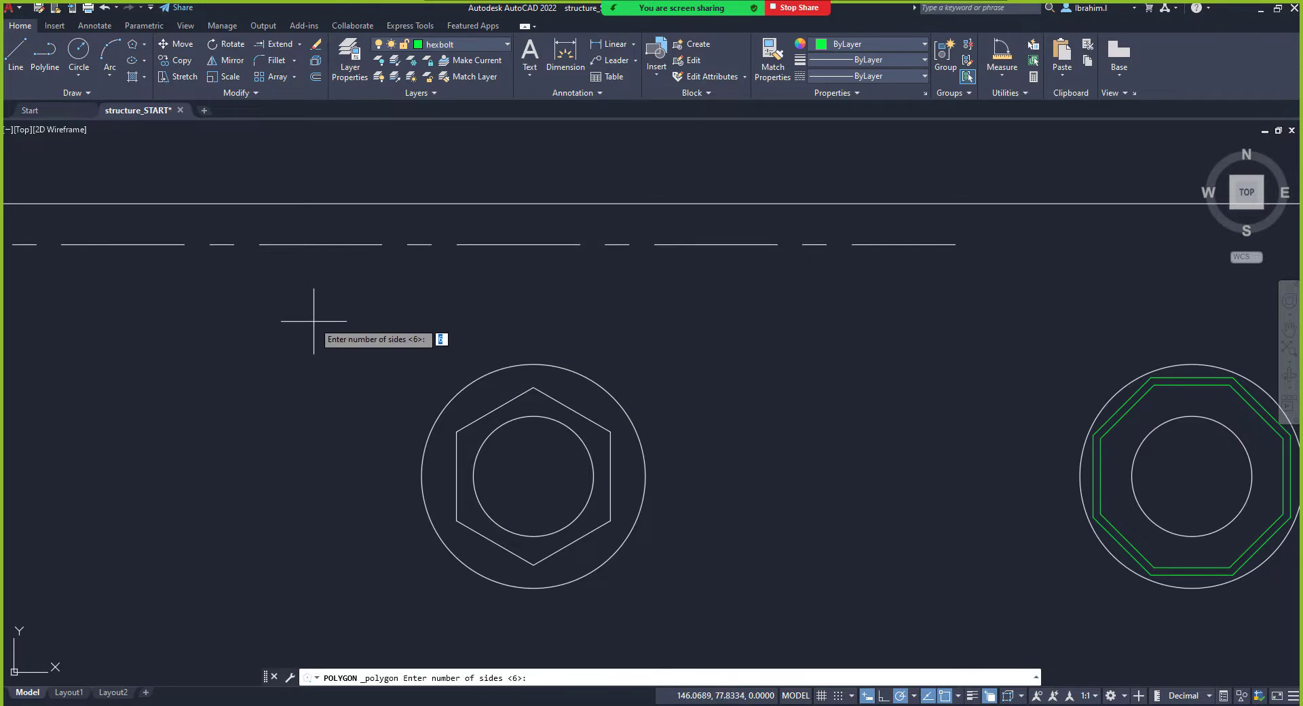
{"action": "key", "text": "Return"}
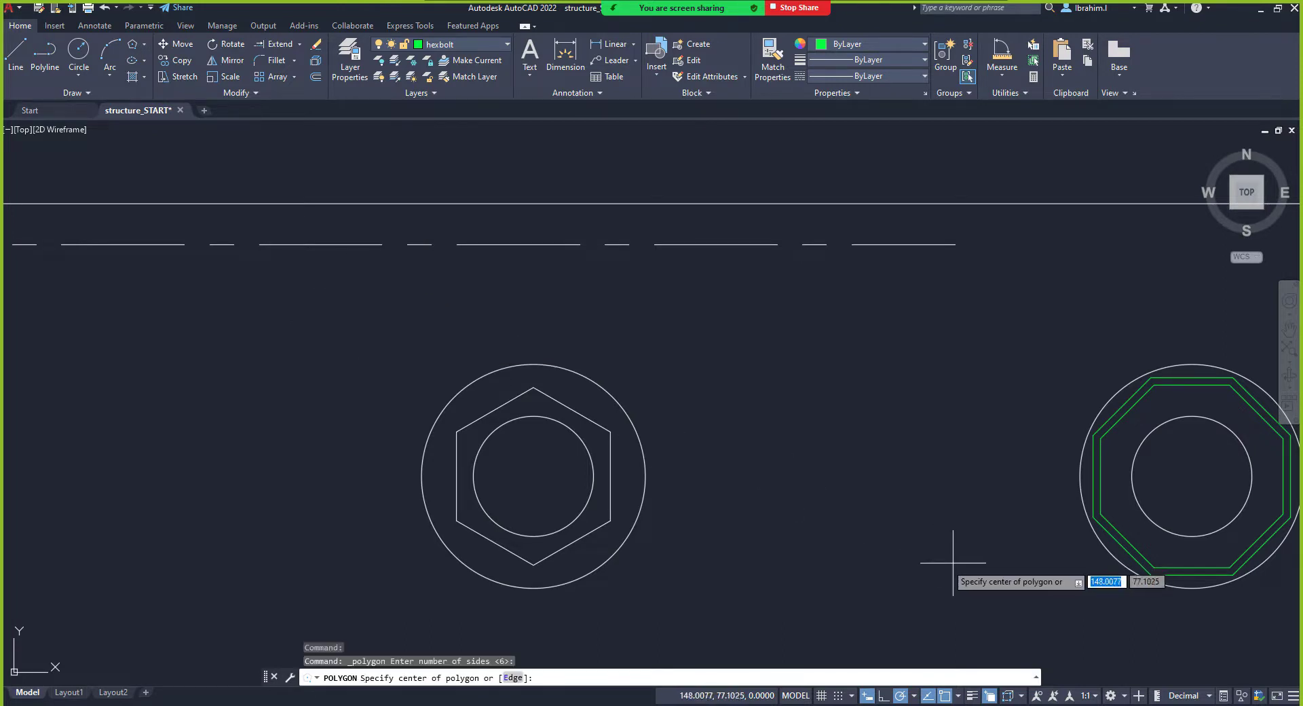
{"action": "left_click", "coordinate": [760, 441]}
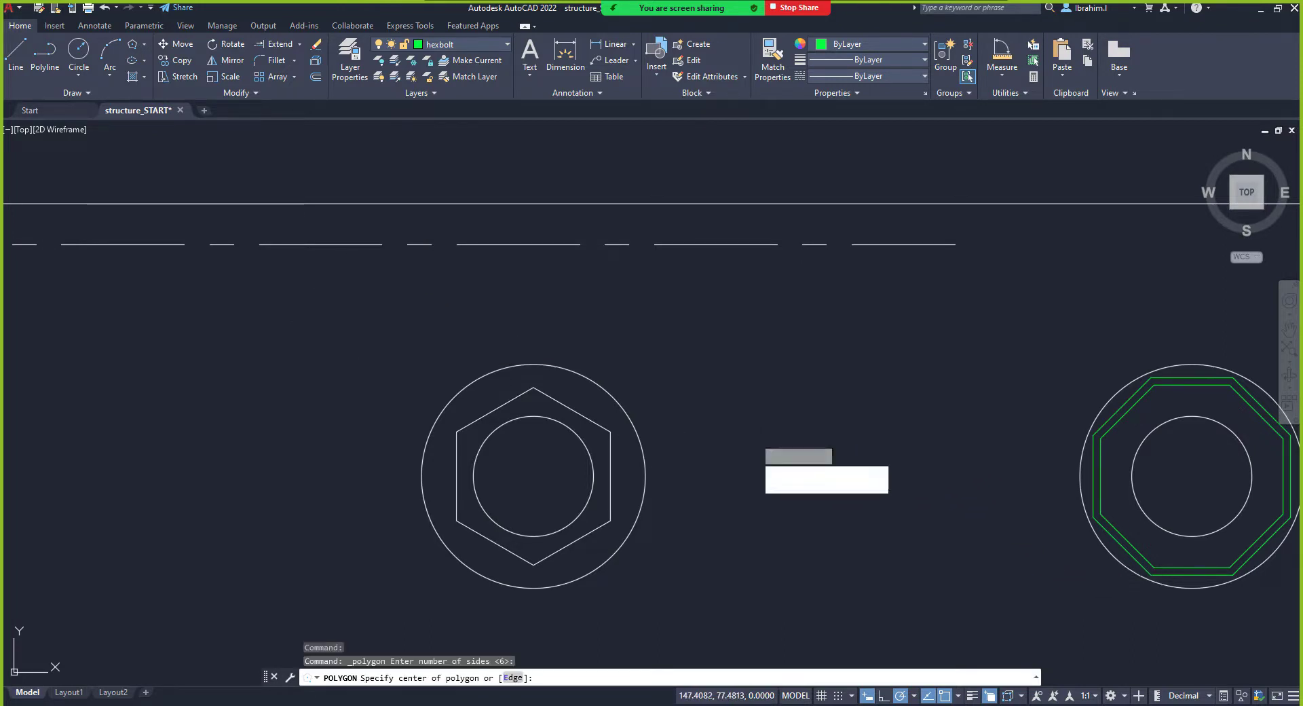
{"action": "key", "text": "Escape"}
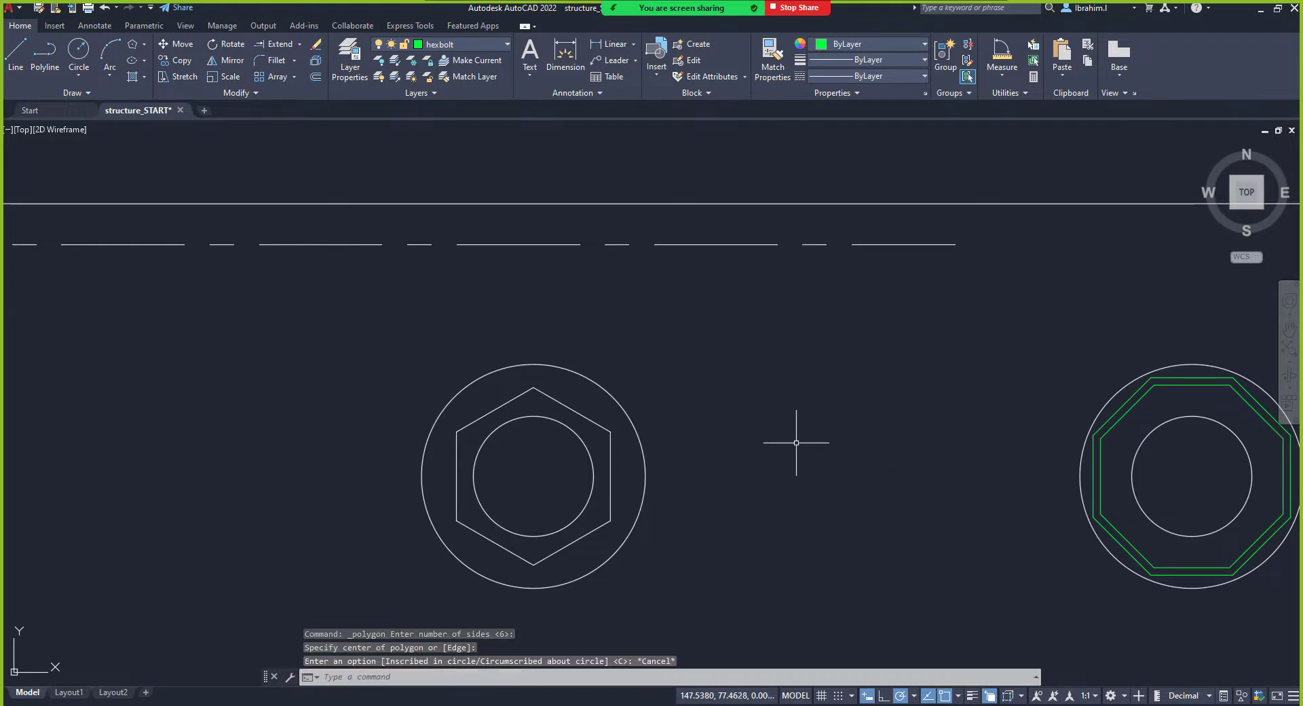
Step: Draw a six-sided polygon by edge, starting between the two bolts, with an edge length of 10 at a 330° angle
{"action": "left_click", "coordinate": [133, 44]}
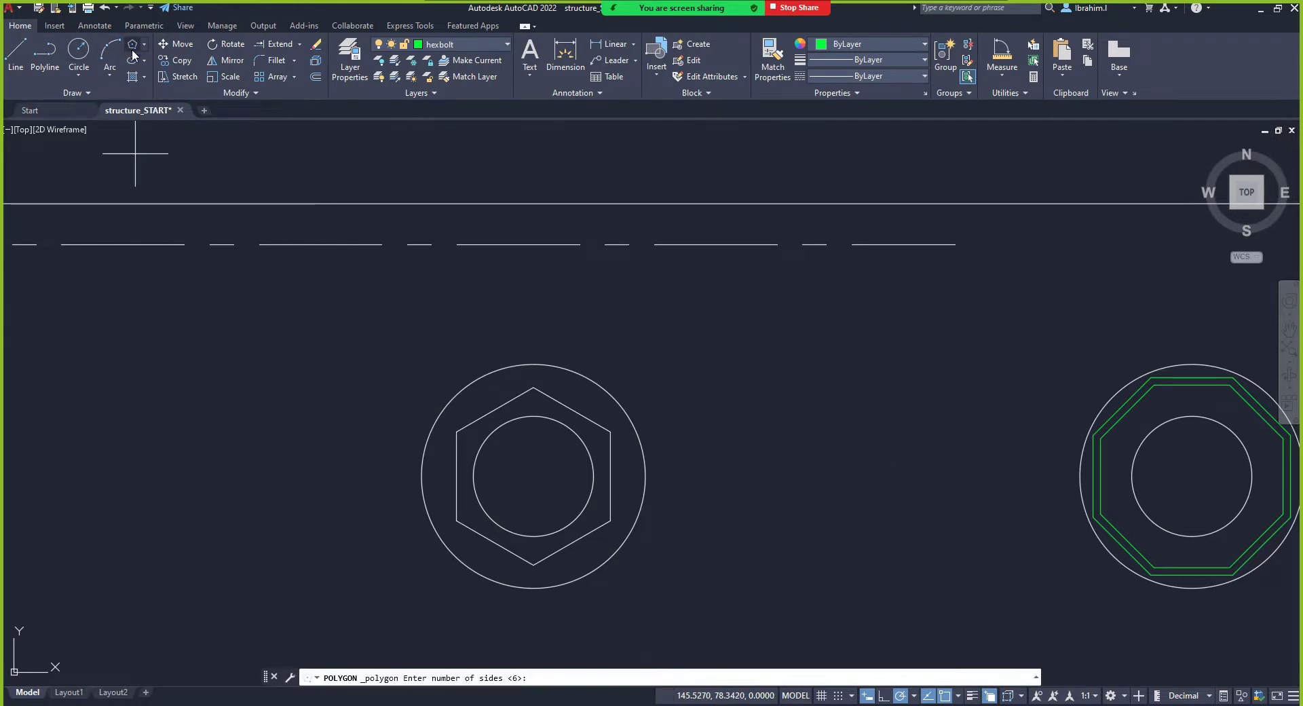
{"action": "key", "text": "Return"}
{"action": "right_click", "coordinate": [715, 411]}
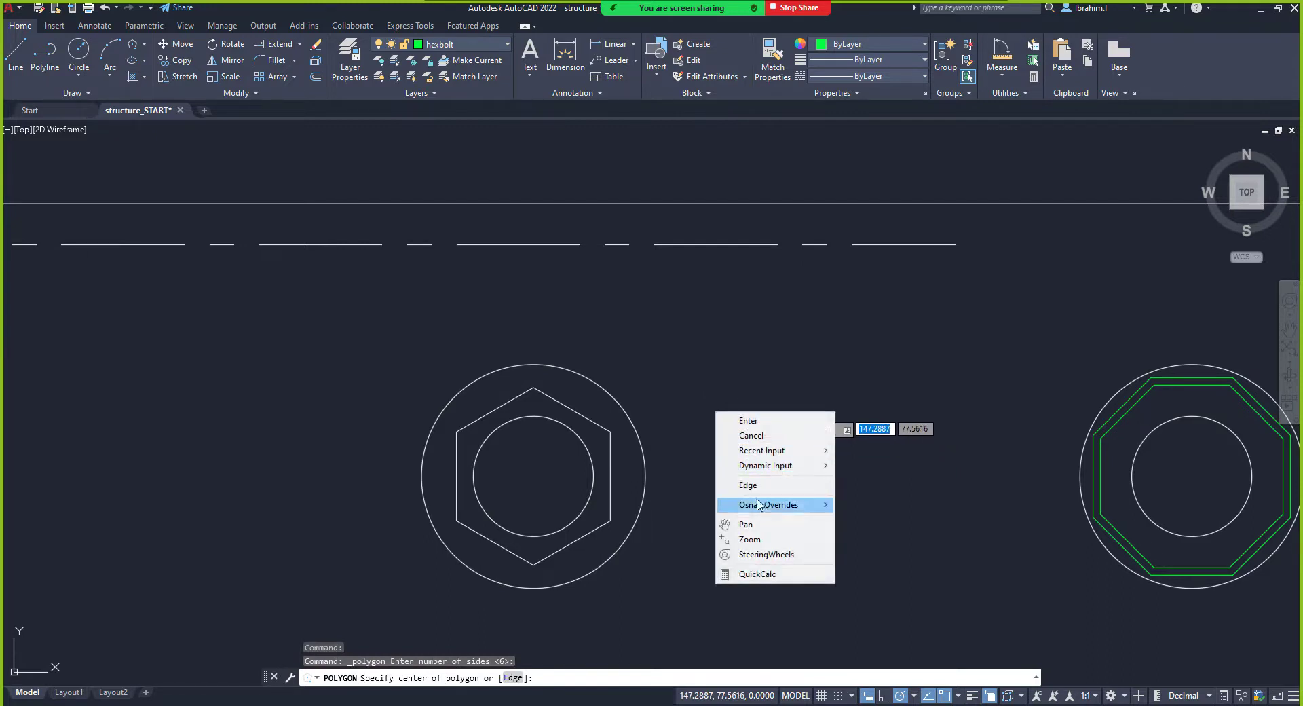
{"action": "left_click", "coordinate": [755, 486]}
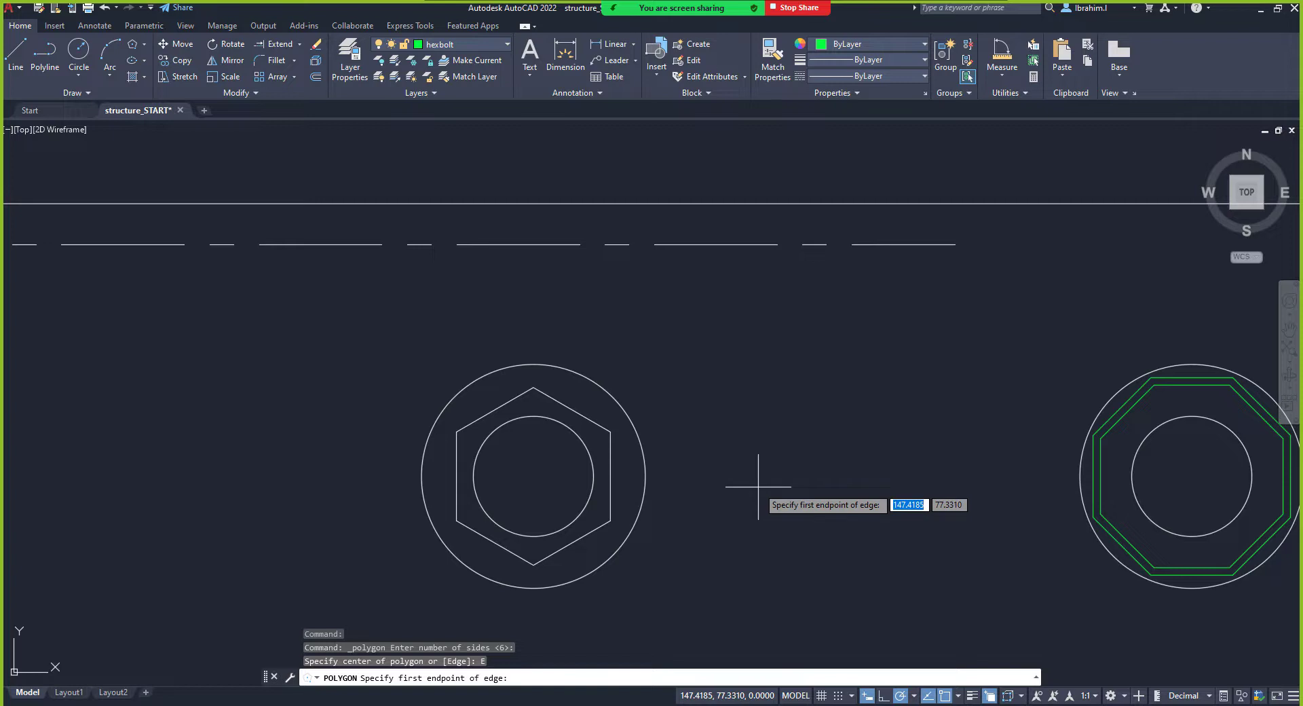
{"action": "left_click", "coordinate": [734, 412]}
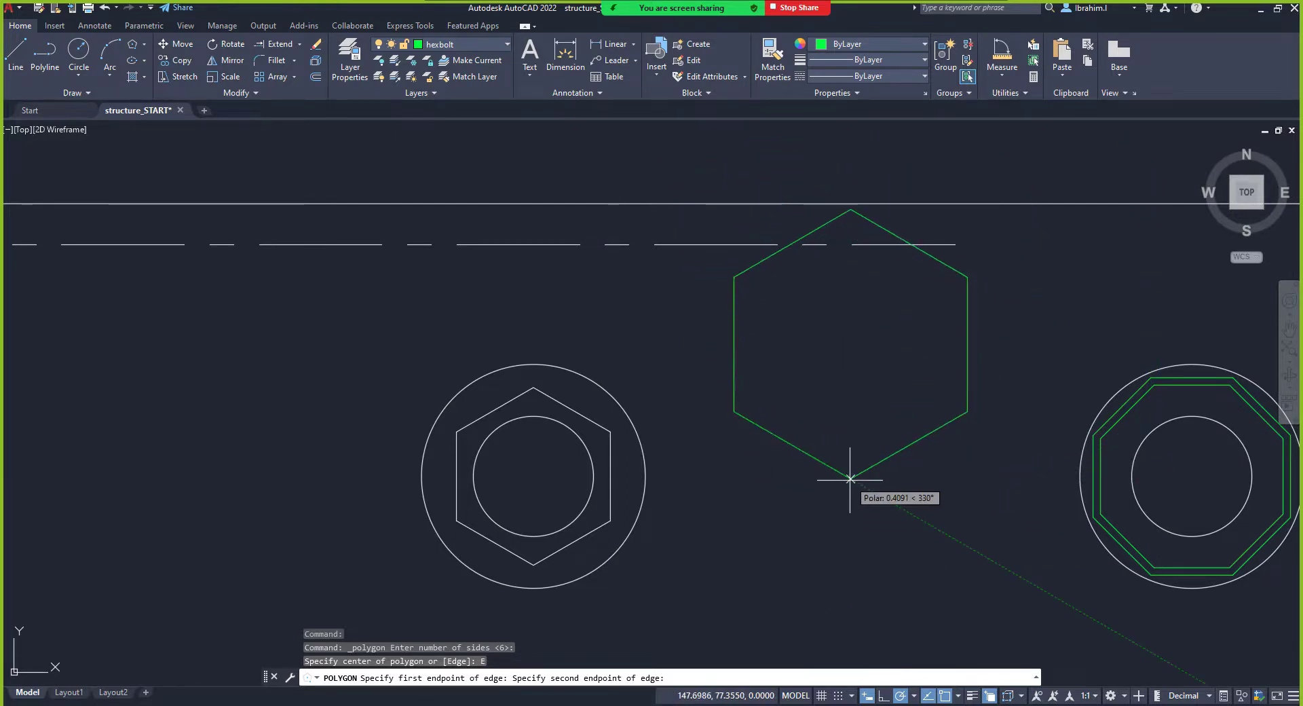
{"action": "type", "text": "10"}
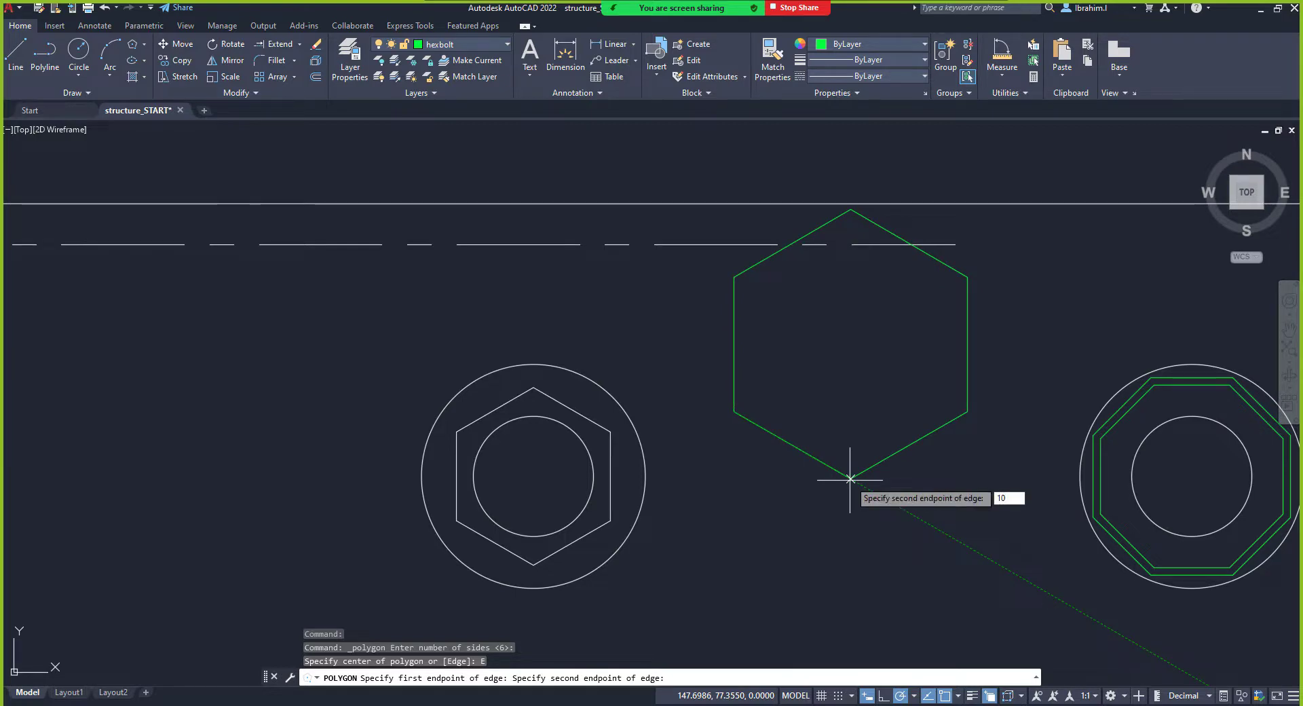
{"action": "key", "text": "Return"}
Step: Measure the length of the large hexagon's upper-right edge
{"action": "scroll", "coordinate": [665, 453], "scroll_direction": "down", "scroll_amount": 5}
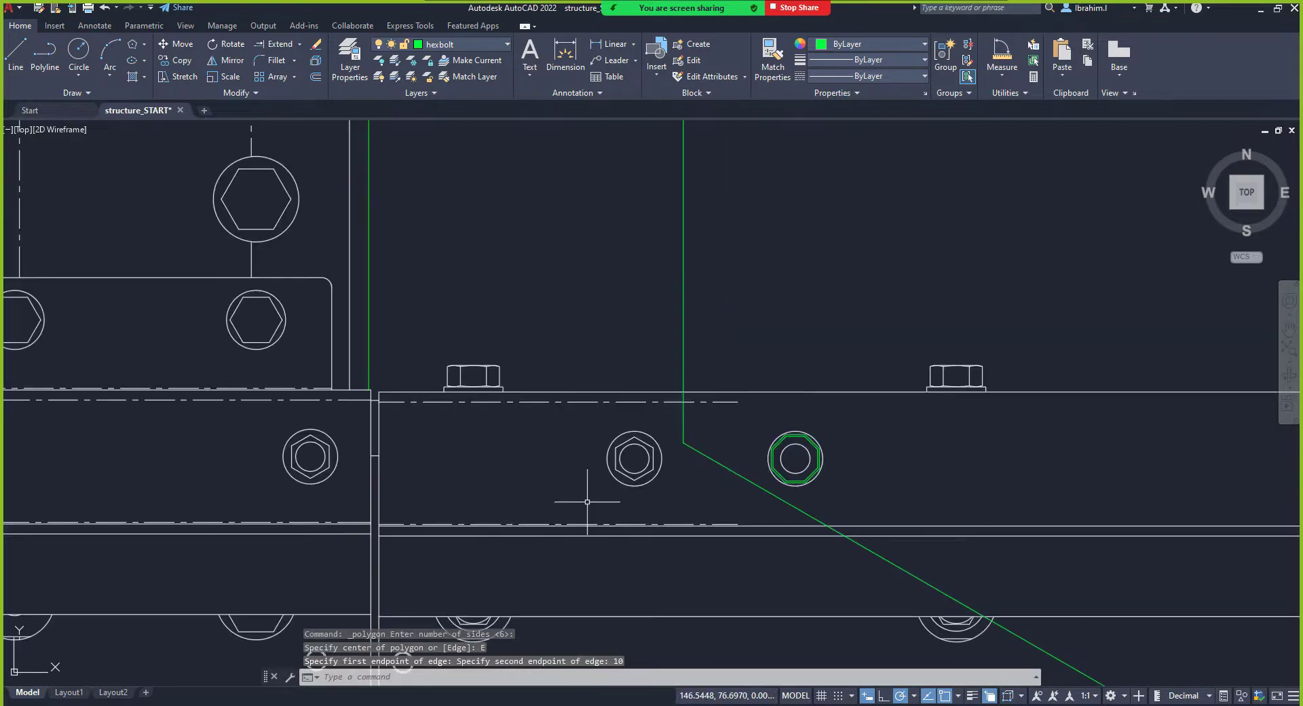
{"action": "scroll", "coordinate": [611, 492], "scroll_direction": "down", "scroll_amount": 10}
{"action": "scroll", "coordinate": [679, 445], "scroll_direction": "up", "scroll_amount": 4}
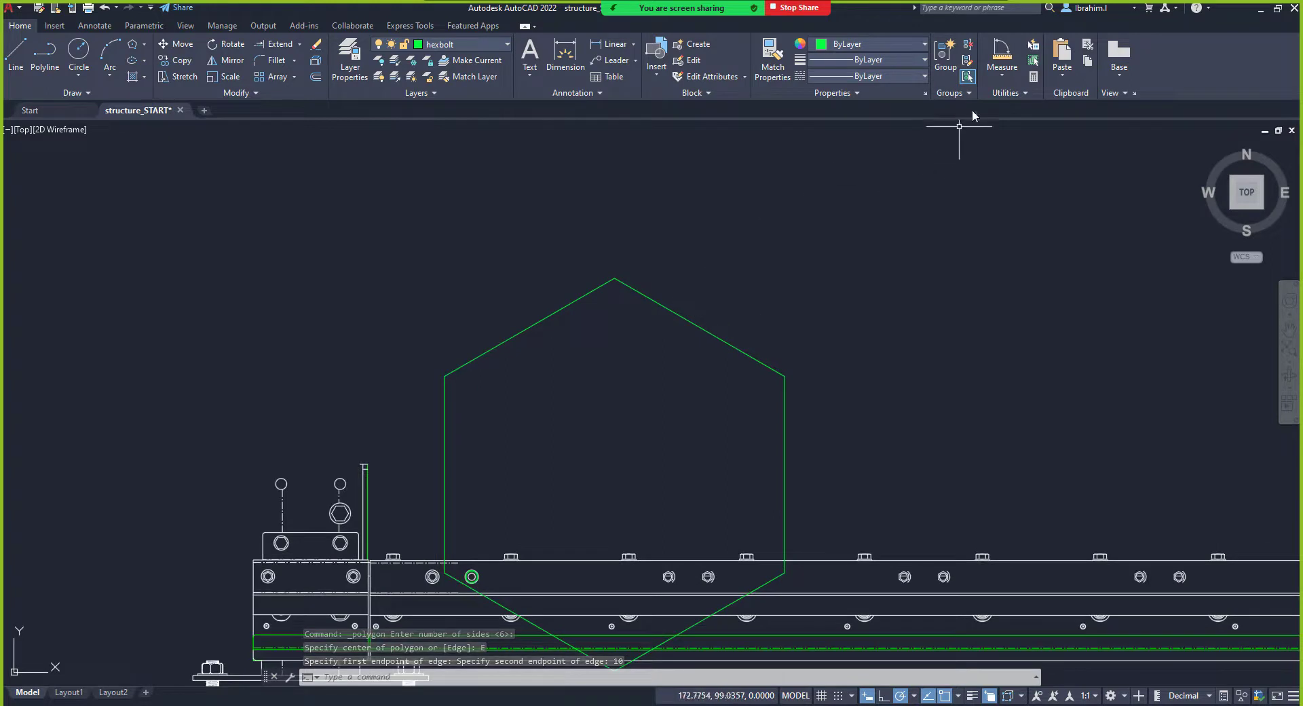
{"action": "left_click", "coordinate": [1002, 74]}
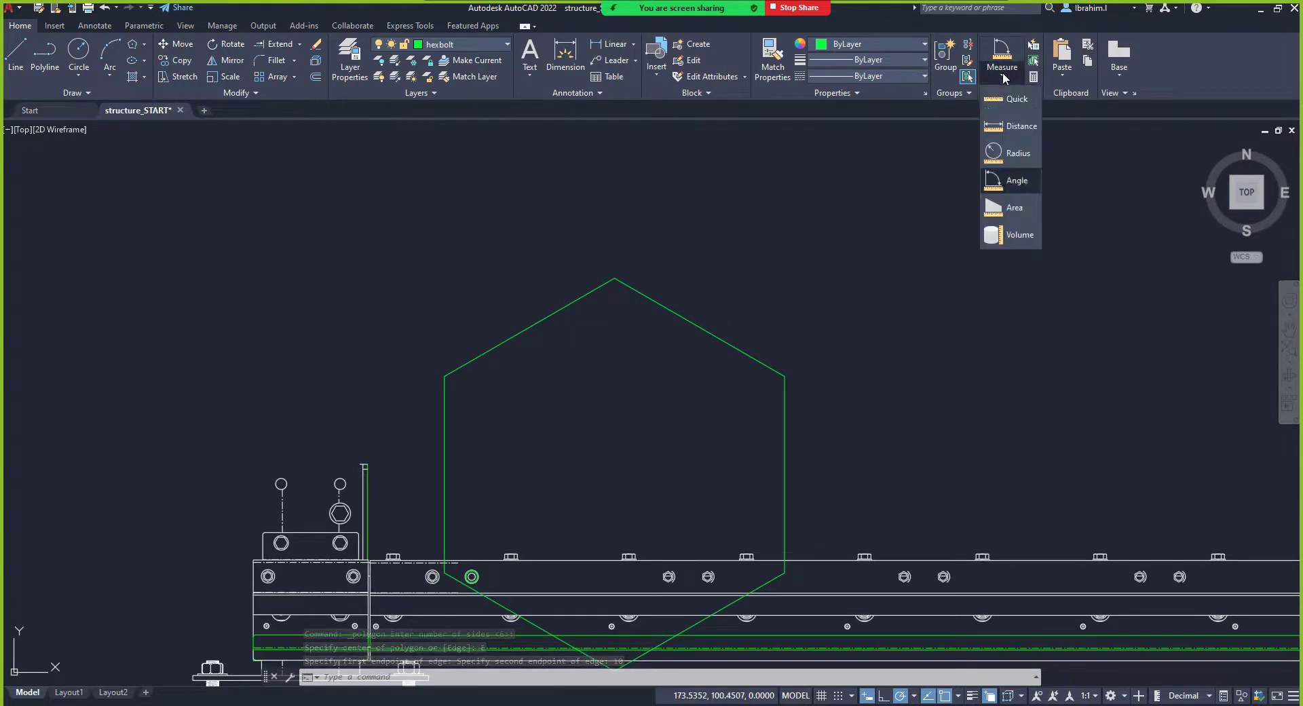
{"action": "left_click", "coordinate": [1016, 131]}
{"action": "left_click", "coordinate": [614, 278]}
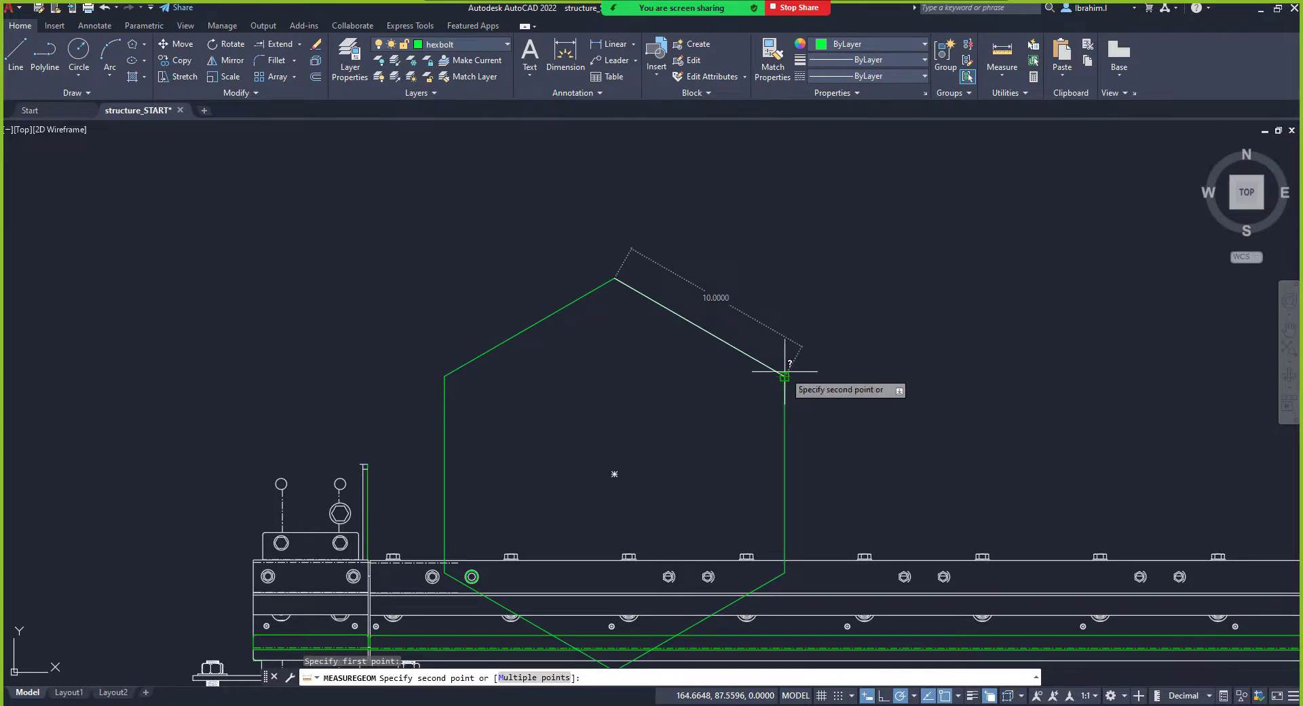
{"action": "key", "text": "Escape"}
Step: Erase the large green hexagon drawn over the structure
{"action": "left_click", "coordinate": [815, 387]}
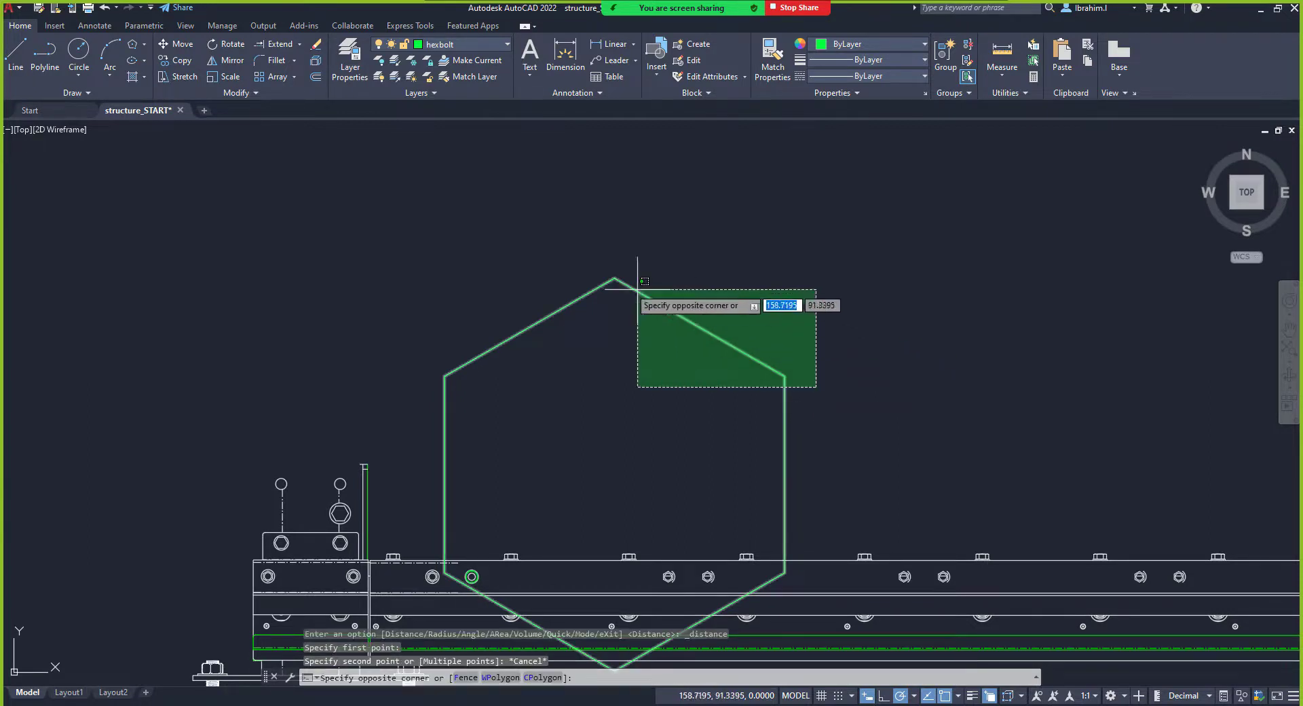
{"action": "left_click", "coordinate": [585, 275]}
{"action": "key", "text": "Delete"}
Step: Examine the bolts, slotted rail segments and support posts repeated along the length of the structure
{"action": "scroll", "coordinate": [633, 282], "scroll_direction": "down", "scroll_amount": 5}
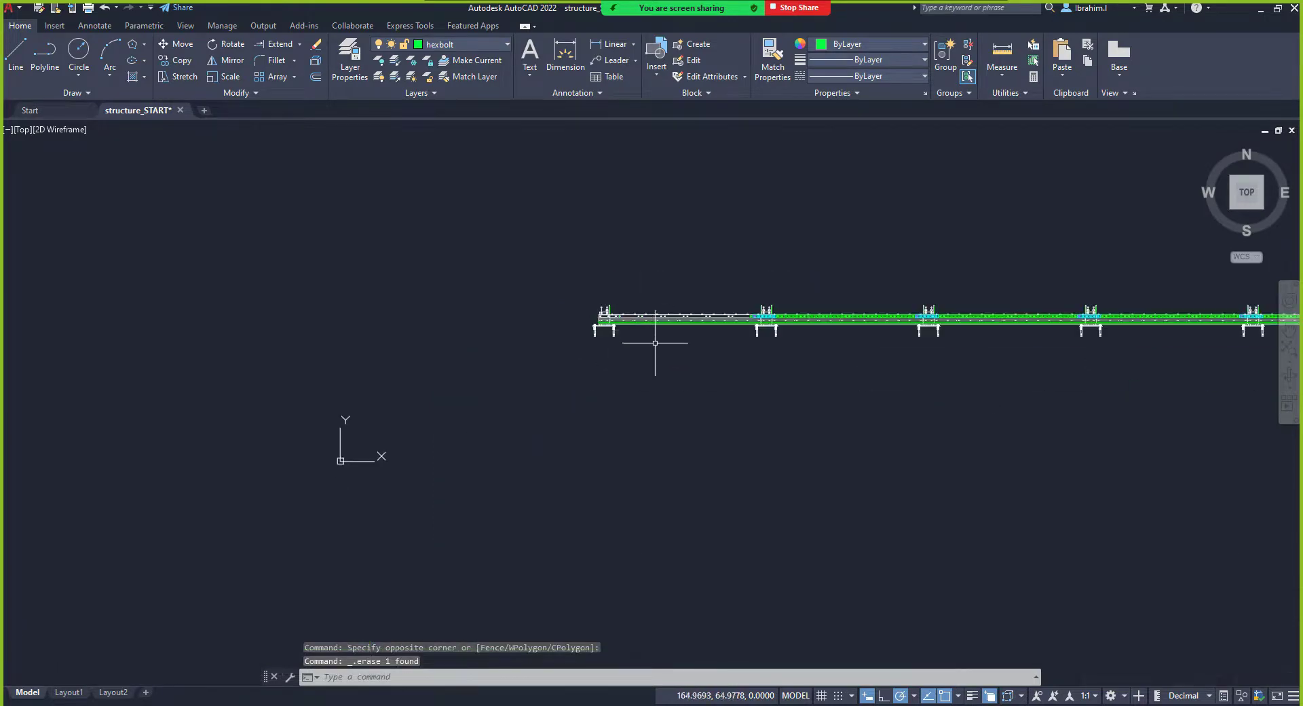
{"action": "scroll", "coordinate": [662, 346], "scroll_direction": "up", "scroll_amount": 4}
{"action": "scroll", "coordinate": [689, 227], "scroll_direction": "up", "scroll_amount": 8}
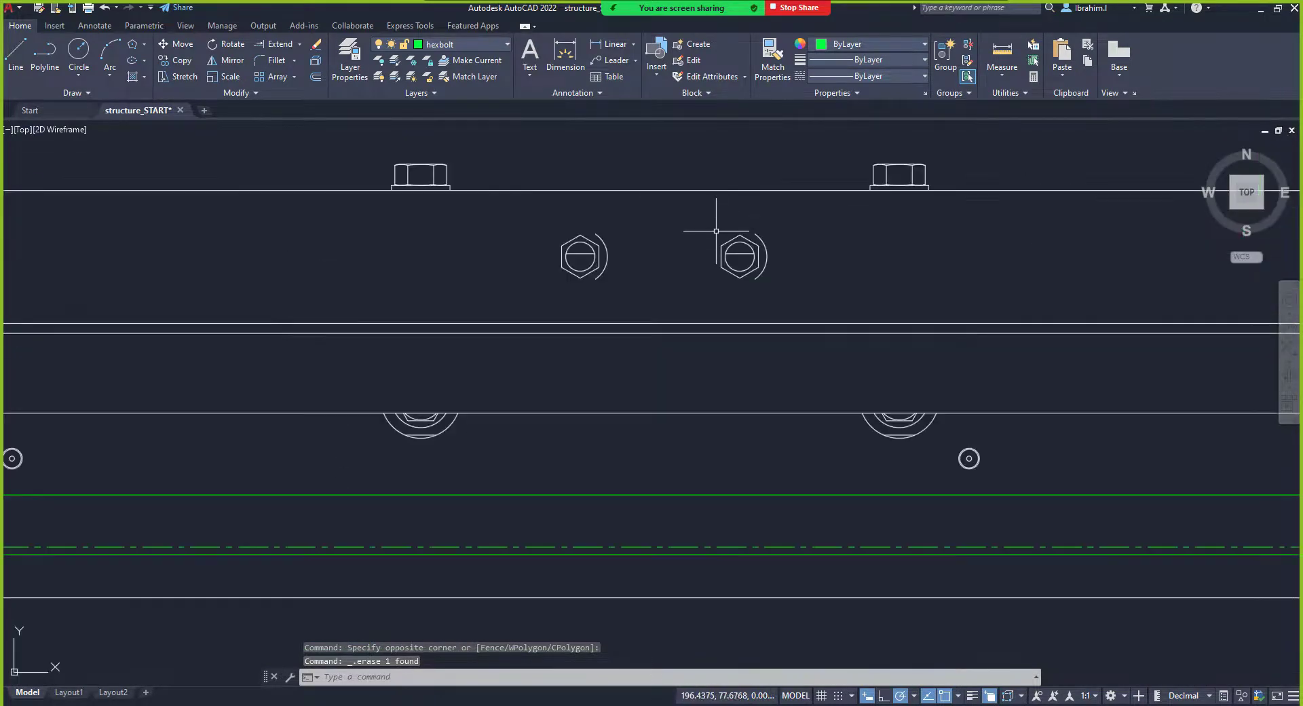
{"action": "scroll", "coordinate": [690, 227], "scroll_direction": "down", "scroll_amount": 4}
{"action": "scroll", "coordinate": [423, 268], "scroll_direction": "down", "scroll_amount": 5}
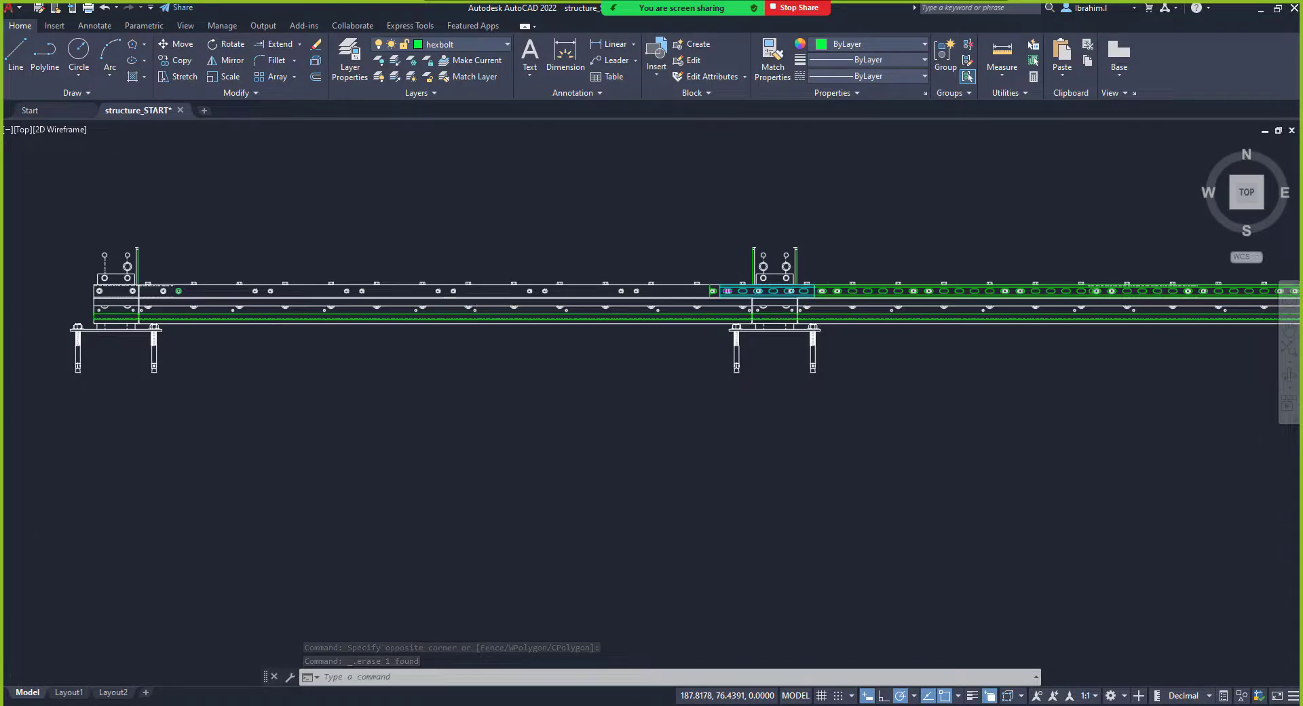
{"action": "scroll", "coordinate": [509, 294], "scroll_direction": "down", "scroll_amount": 3}
{"action": "scroll", "coordinate": [562, 291], "scroll_direction": "up", "scroll_amount": 3}
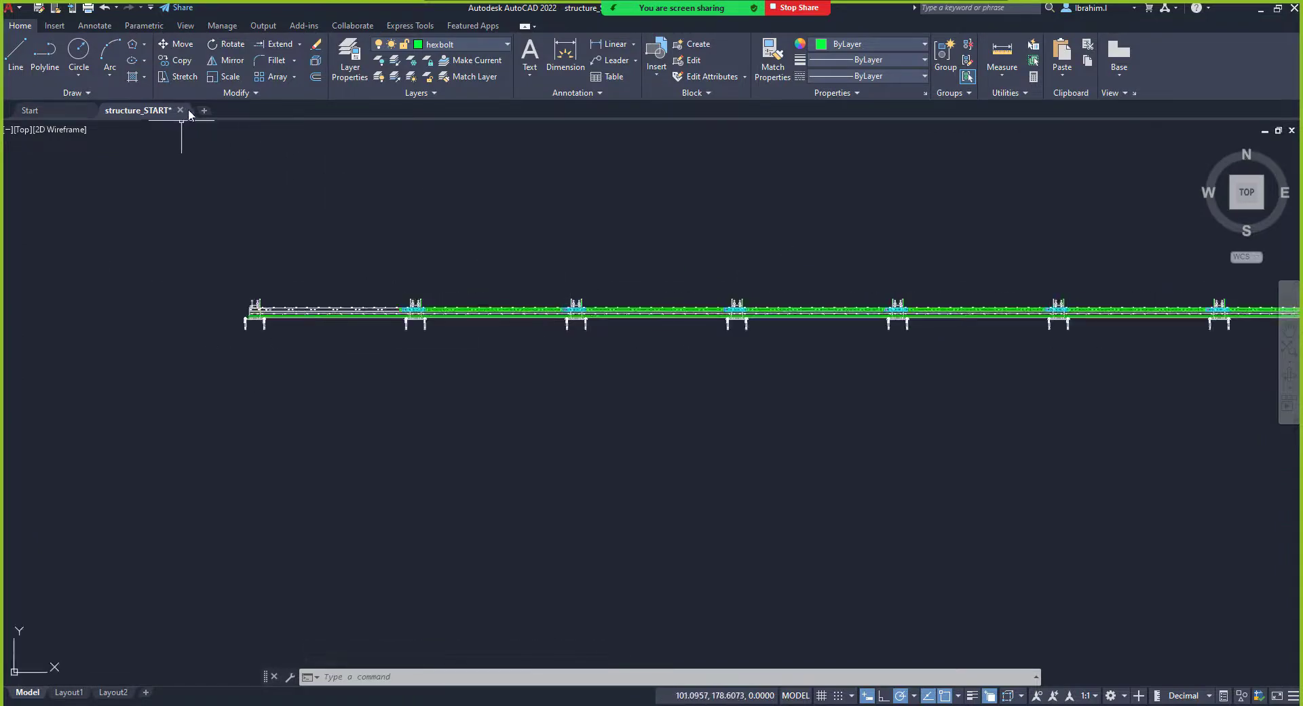
{"action": "scroll", "coordinate": [658, 309], "scroll_direction": "up", "scroll_amount": 8}
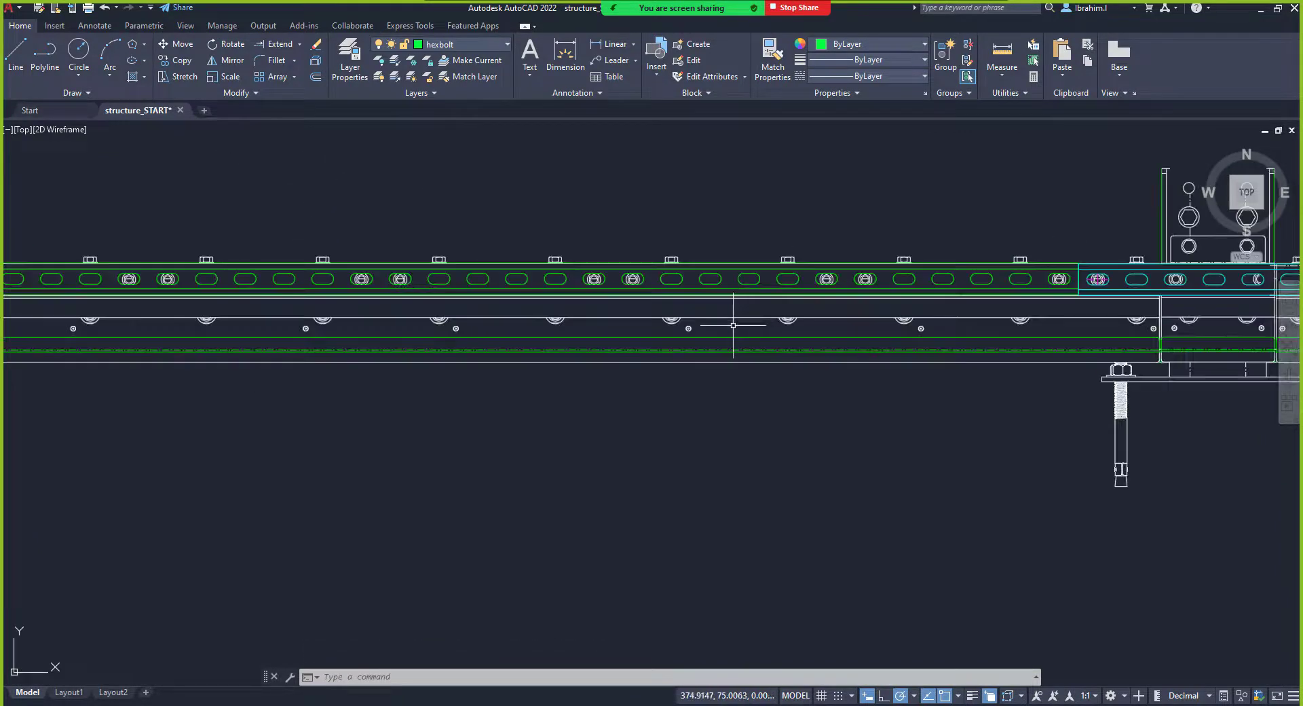
{"action": "scroll", "coordinate": [535, 349], "scroll_direction": "down", "scroll_amount": 4}
{"action": "scroll", "coordinate": [794, 325], "scroll_direction": "up", "scroll_amount": 4}
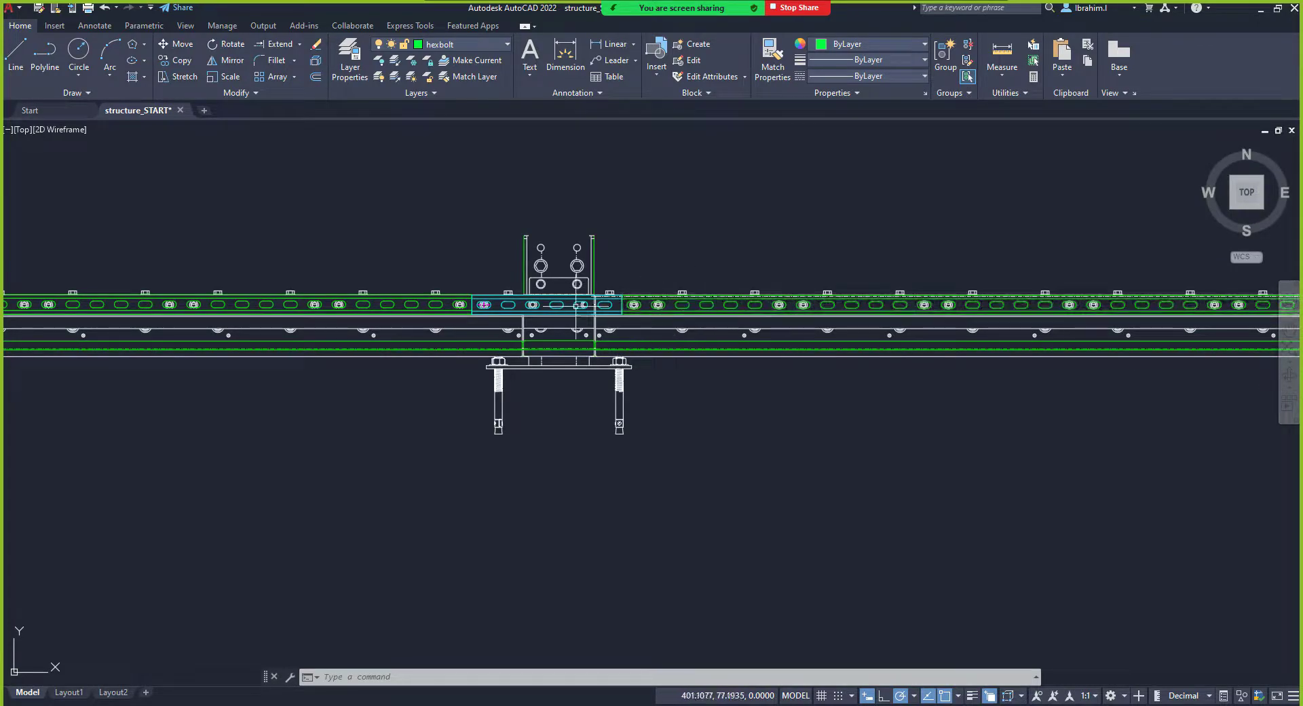
{"action": "mouse_move", "coordinate": [857, 308]}
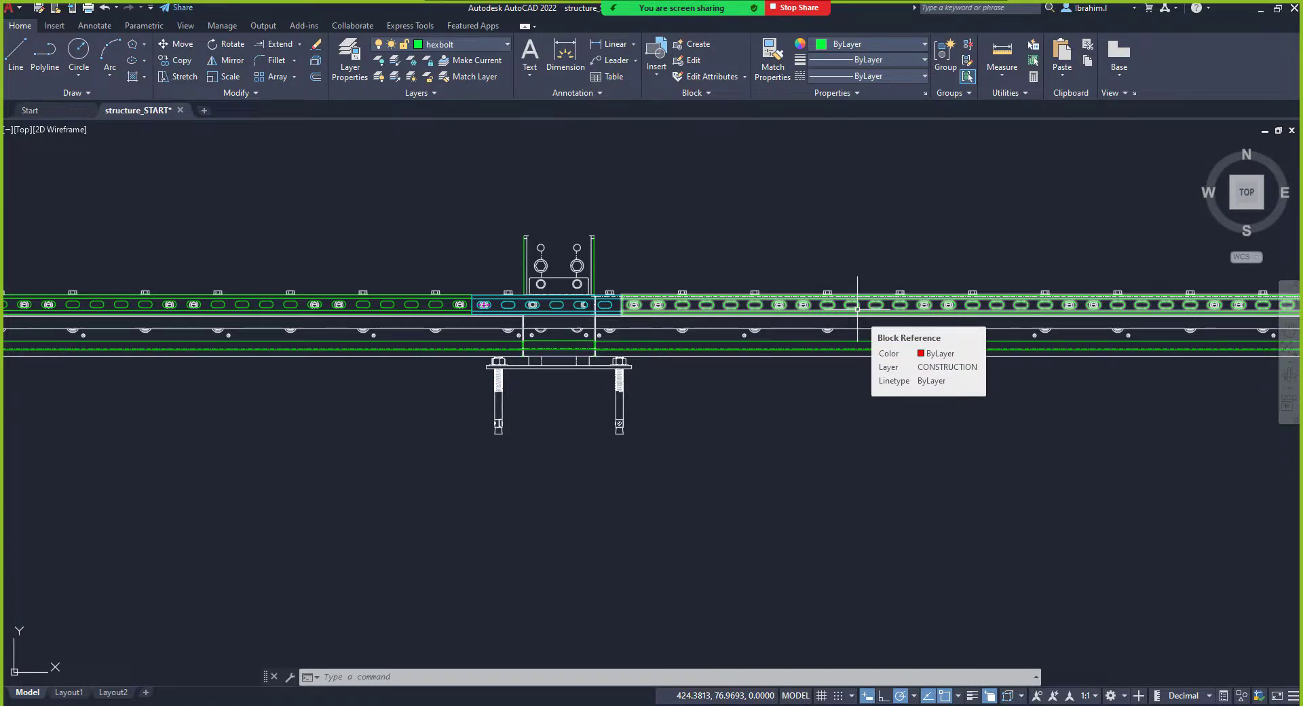
{"action": "scroll", "coordinate": [759, 334], "scroll_direction": "down", "scroll_amount": 5}
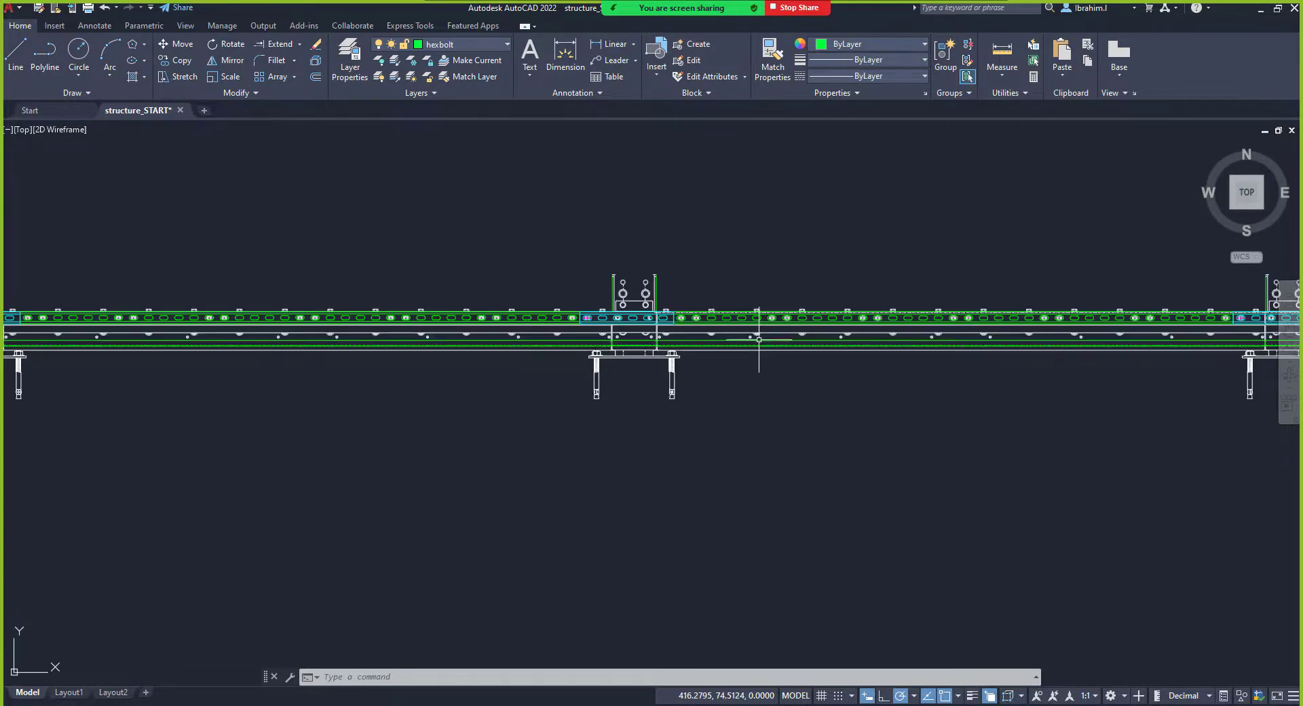
{"action": "scroll", "coordinate": [890, 325], "scroll_direction": "up", "scroll_amount": 5}
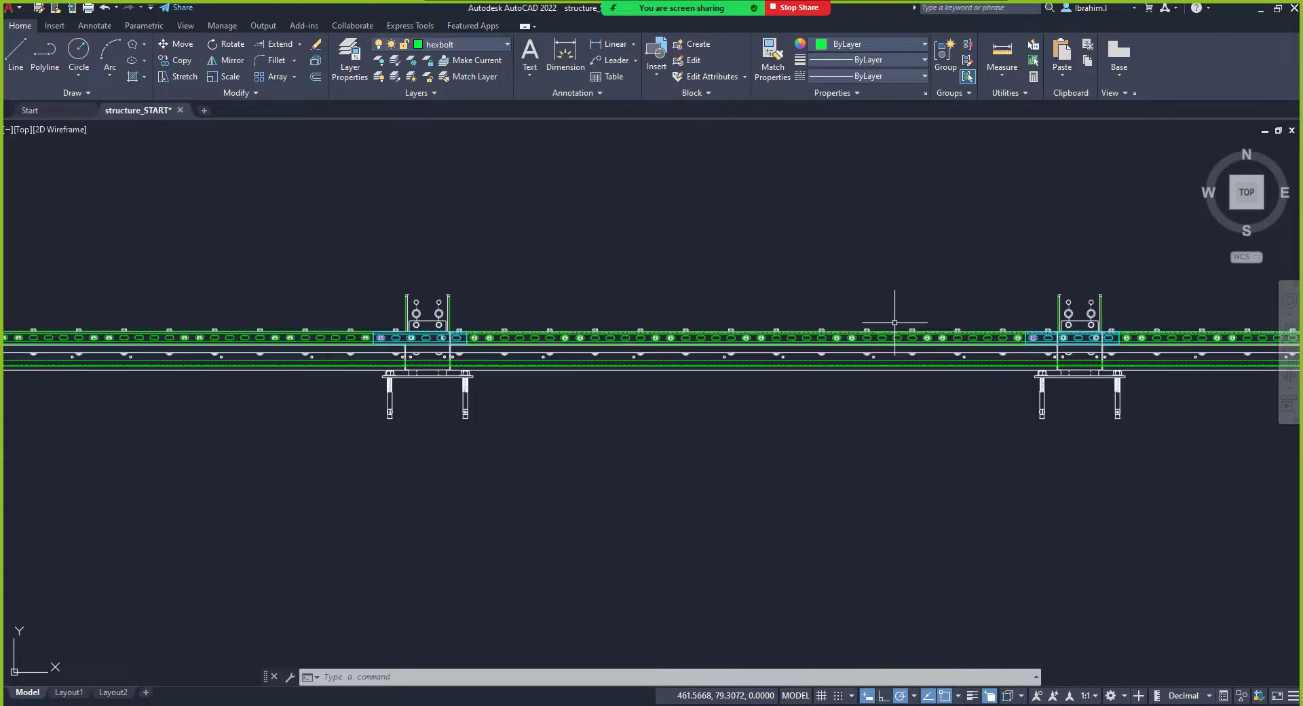
{"action": "scroll", "coordinate": [908, 327], "scroll_direction": "up", "scroll_amount": 2}
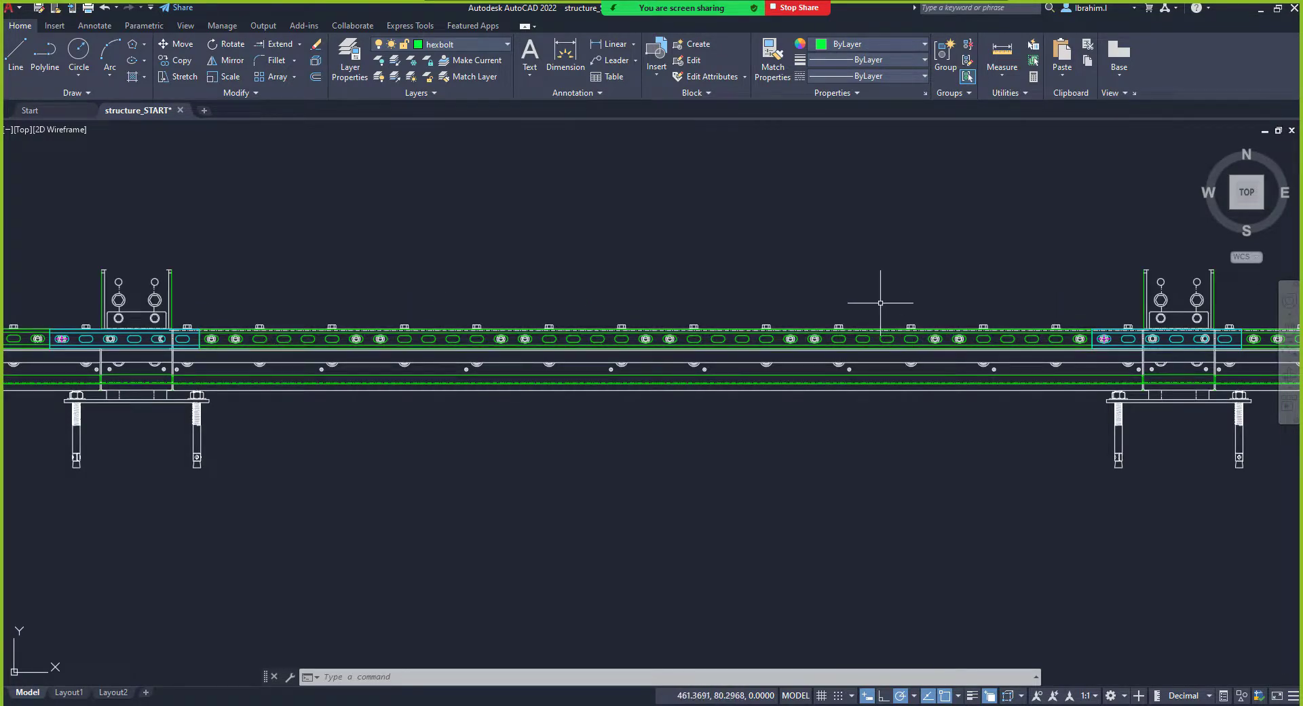
{"action": "scroll", "coordinate": [722, 339], "scroll_direction": "down", "scroll_amount": 3}
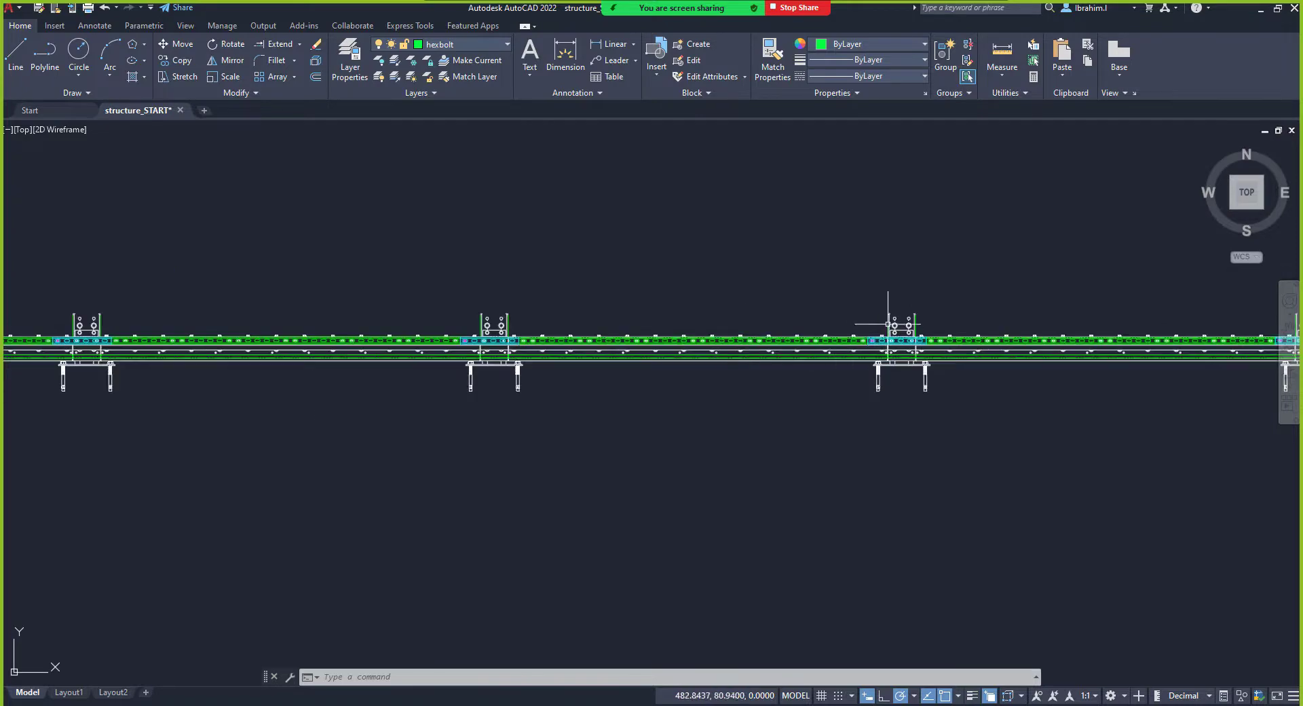
{"action": "scroll", "coordinate": [611, 314], "scroll_direction": "up", "scroll_amount": 5}
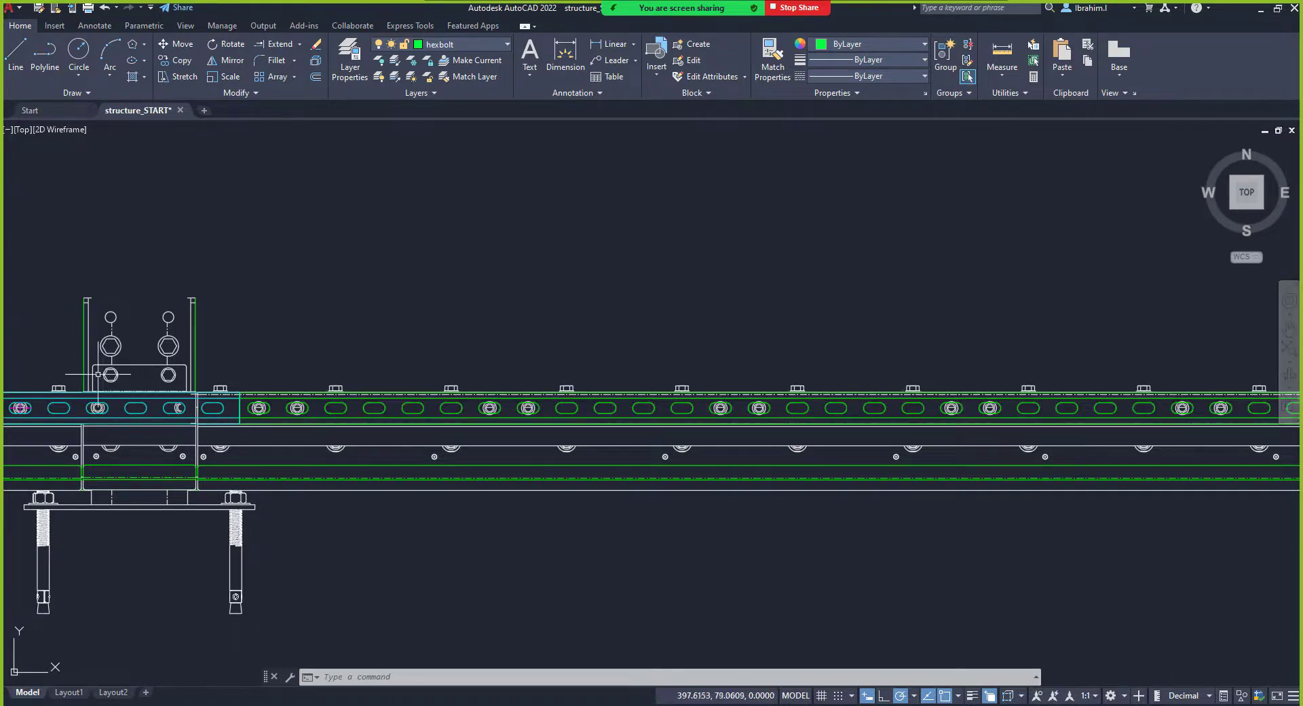
Step: Look back along the structure to its first span and inspect the hexagon bolt beside the bolt with green octagons
{"action": "scroll", "coordinate": [401, 409], "scroll_direction": "down", "scroll_amount": 10}
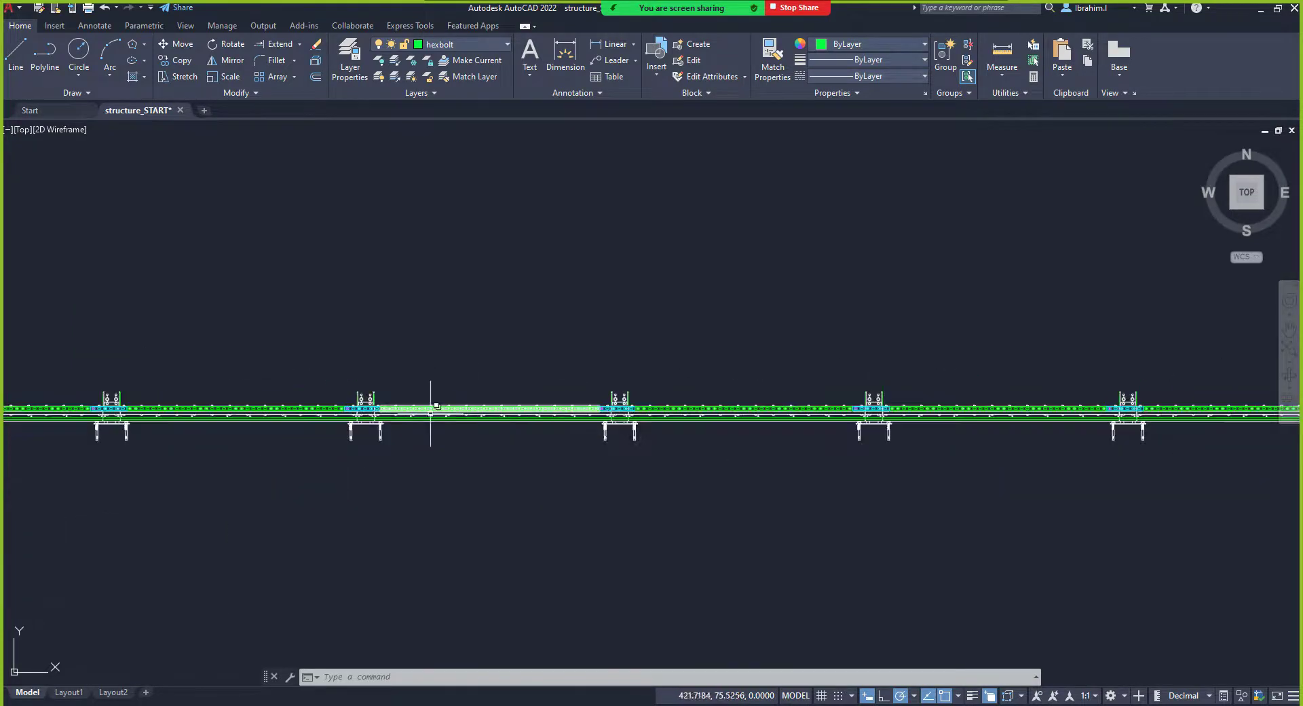
{"action": "scroll", "coordinate": [580, 404], "scroll_direction": "down", "scroll_amount": 2}
{"action": "scroll", "coordinate": [343, 397], "scroll_direction": "up", "scroll_amount": 3}
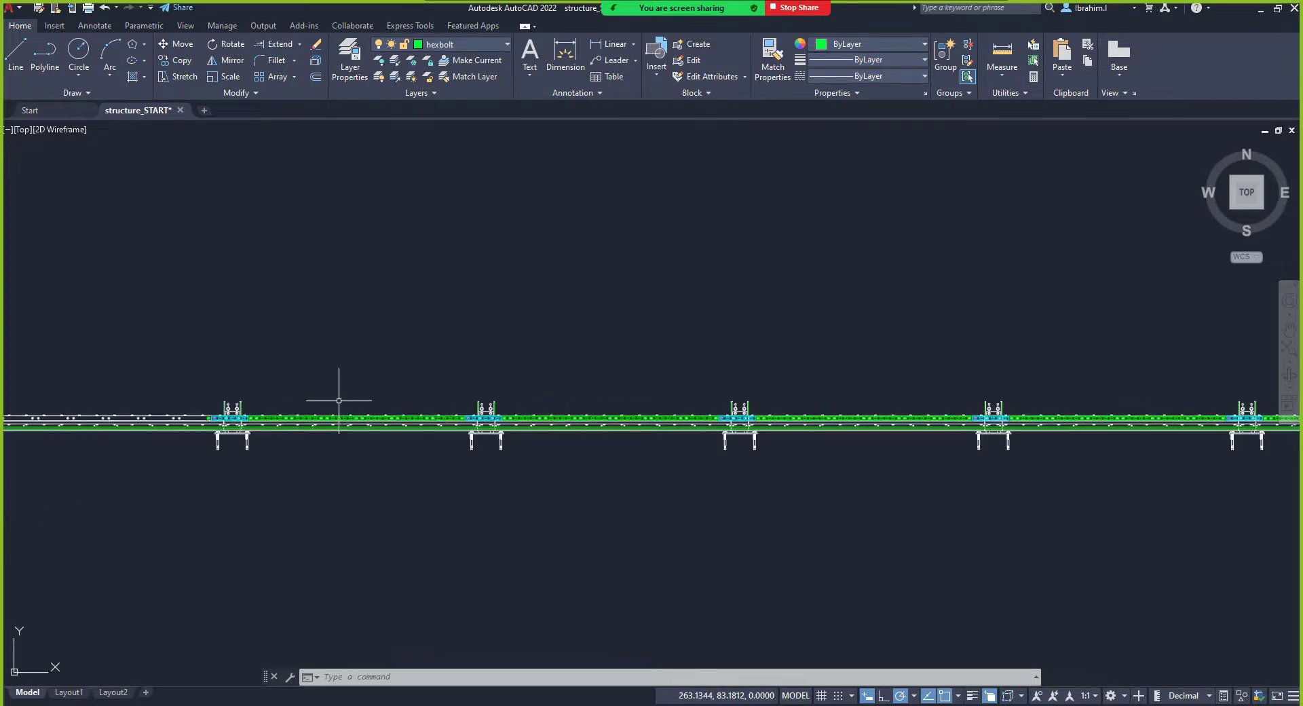
{"action": "scroll", "coordinate": [426, 414], "scroll_direction": "up", "scroll_amount": 2}
{"action": "scroll", "coordinate": [422, 434], "scroll_direction": "up", "scroll_amount": 4}
{"action": "scroll", "coordinate": [580, 406], "scroll_direction": "down", "scroll_amount": 5}
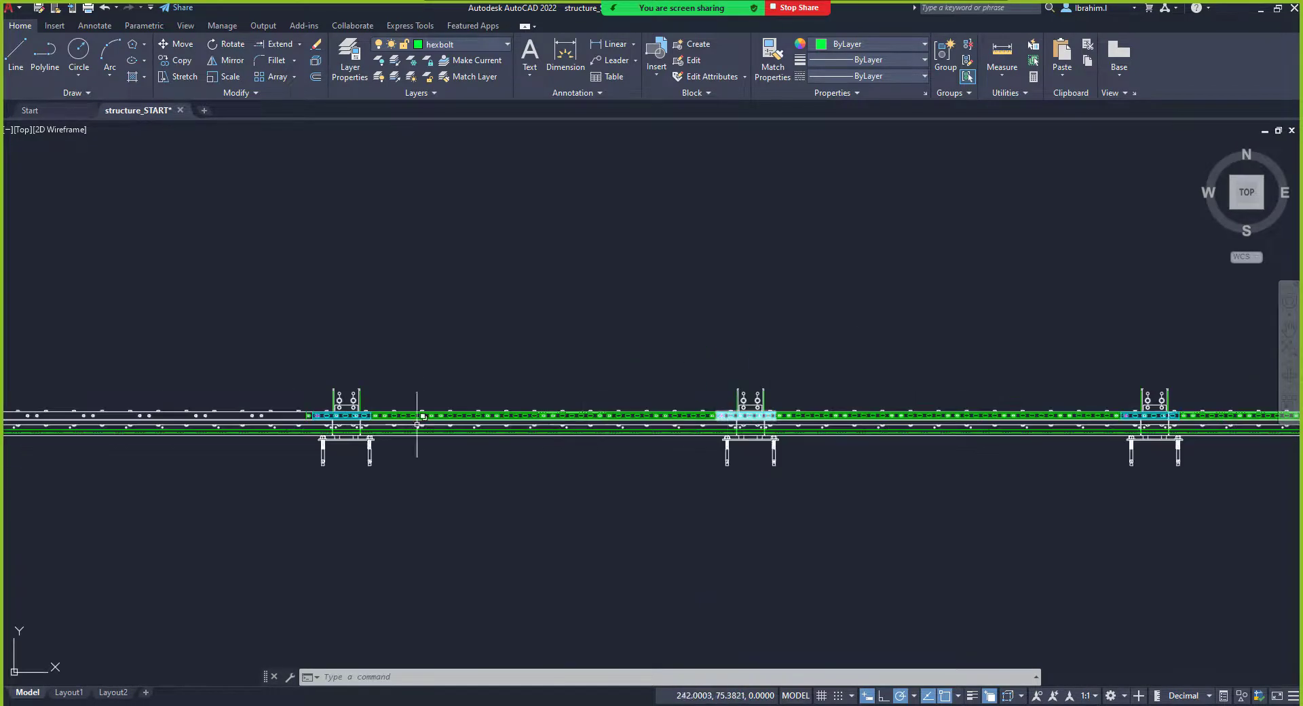
{"action": "scroll", "coordinate": [145, 421], "scroll_direction": "up", "scroll_amount": 6}
{"action": "scroll", "coordinate": [784, 358], "scroll_direction": "down", "scroll_amount": 3}
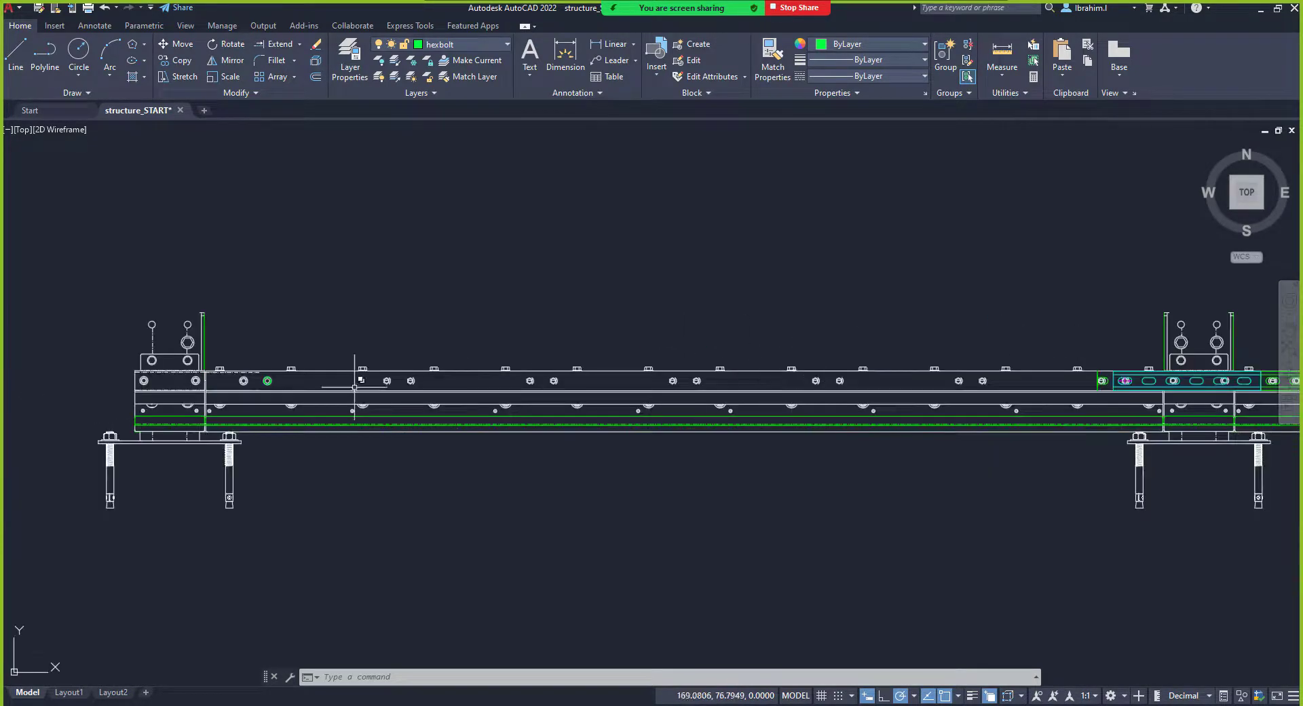
{"action": "scroll", "coordinate": [249, 387], "scroll_direction": "up", "scroll_amount": 6}
{"action": "scroll", "coordinate": [311, 360], "scroll_direction": "up", "scroll_amount": 2}
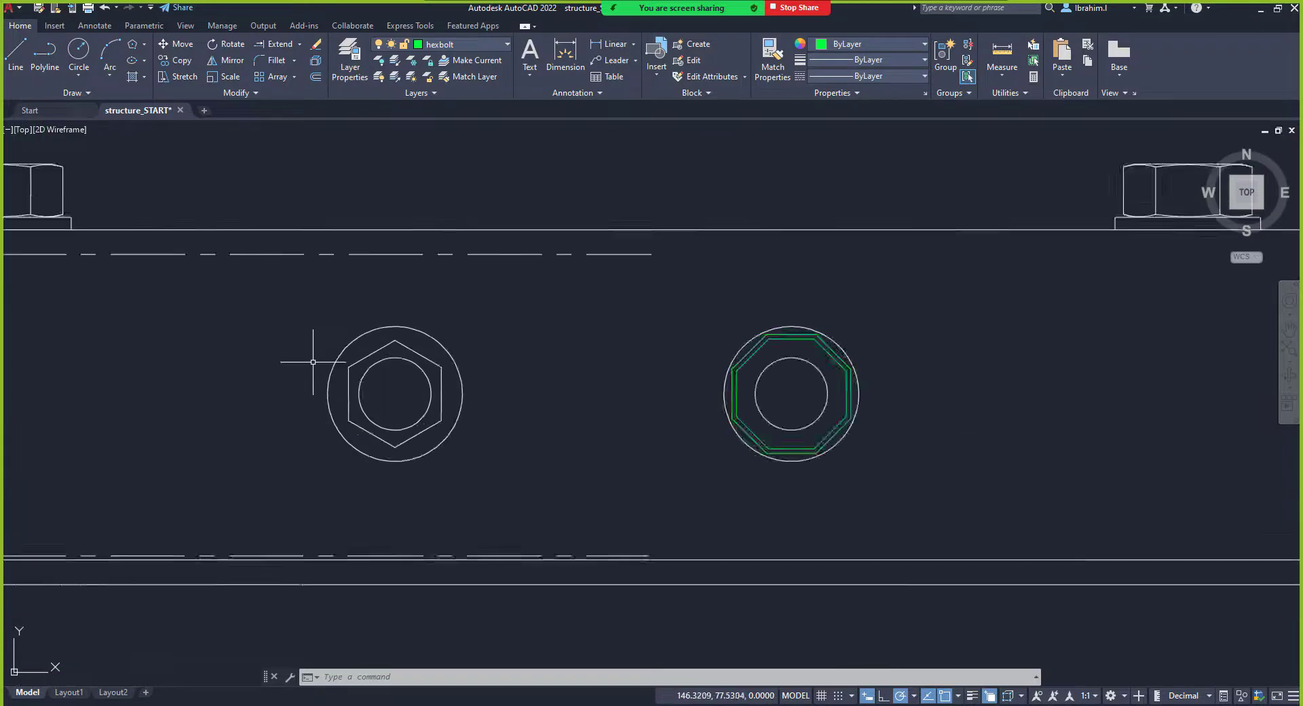
{"action": "scroll", "coordinate": [312, 360], "scroll_direction": "down", "scroll_amount": 2}
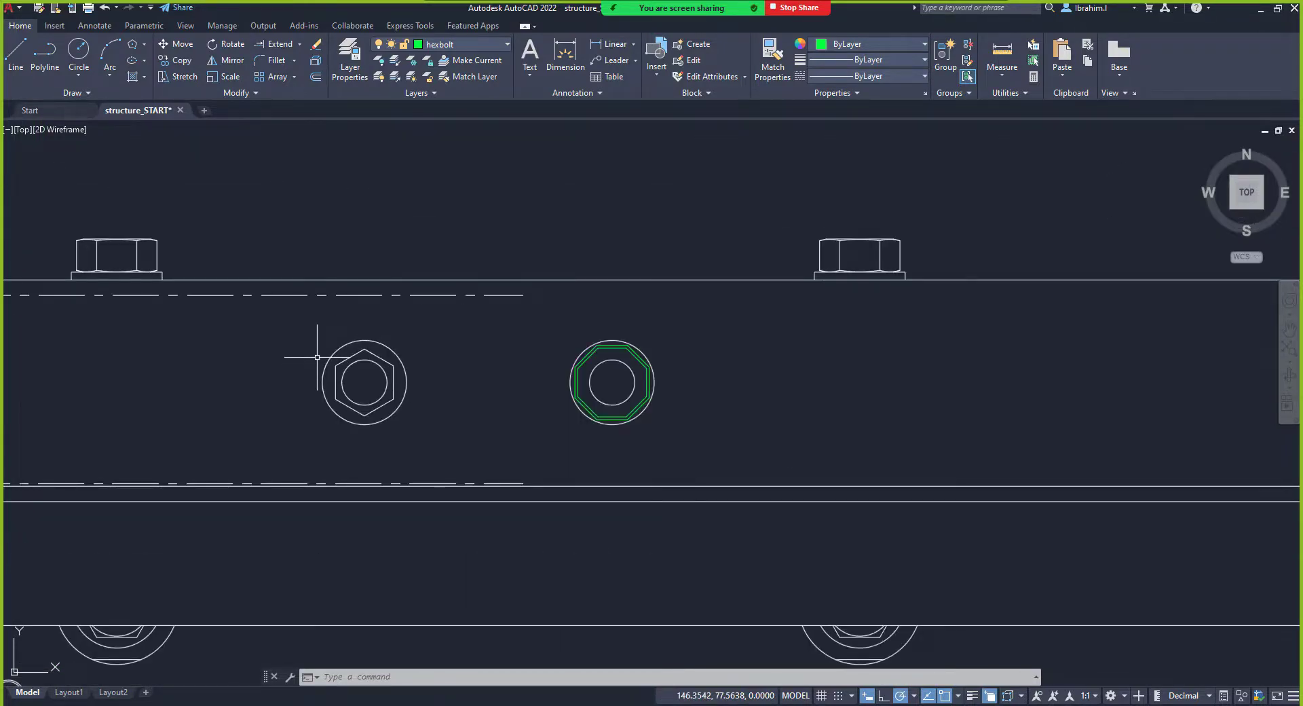